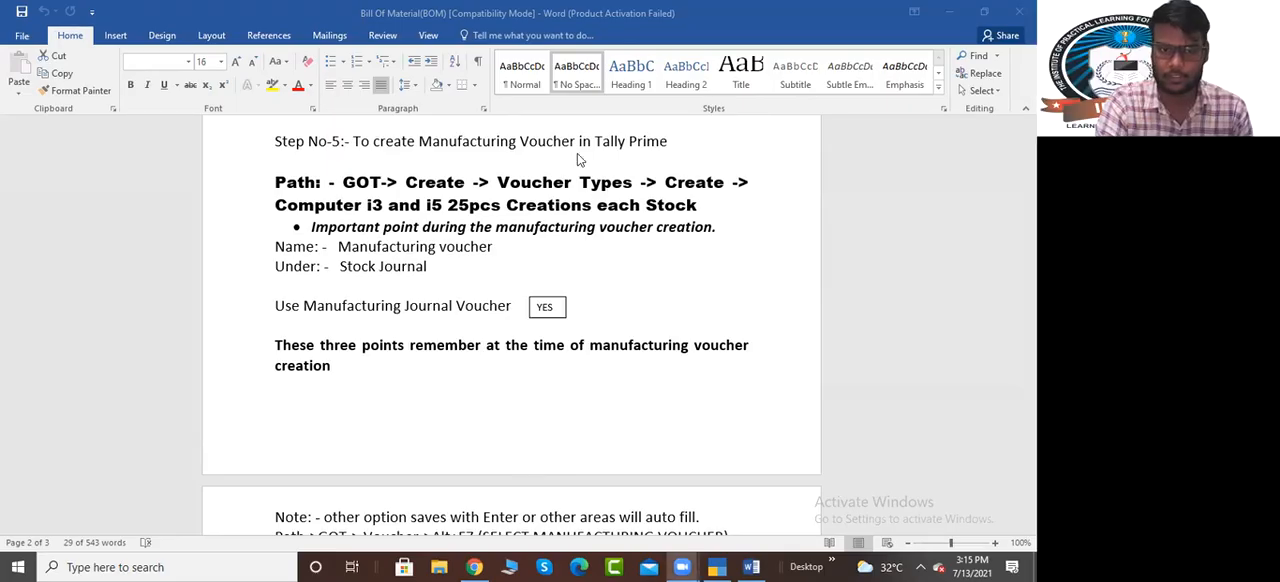
Switch to TallyPrime and view the Stock Summary with the Raw Material group expanded to its individual items
{"action": "left_click", "coordinate": [716, 567]}
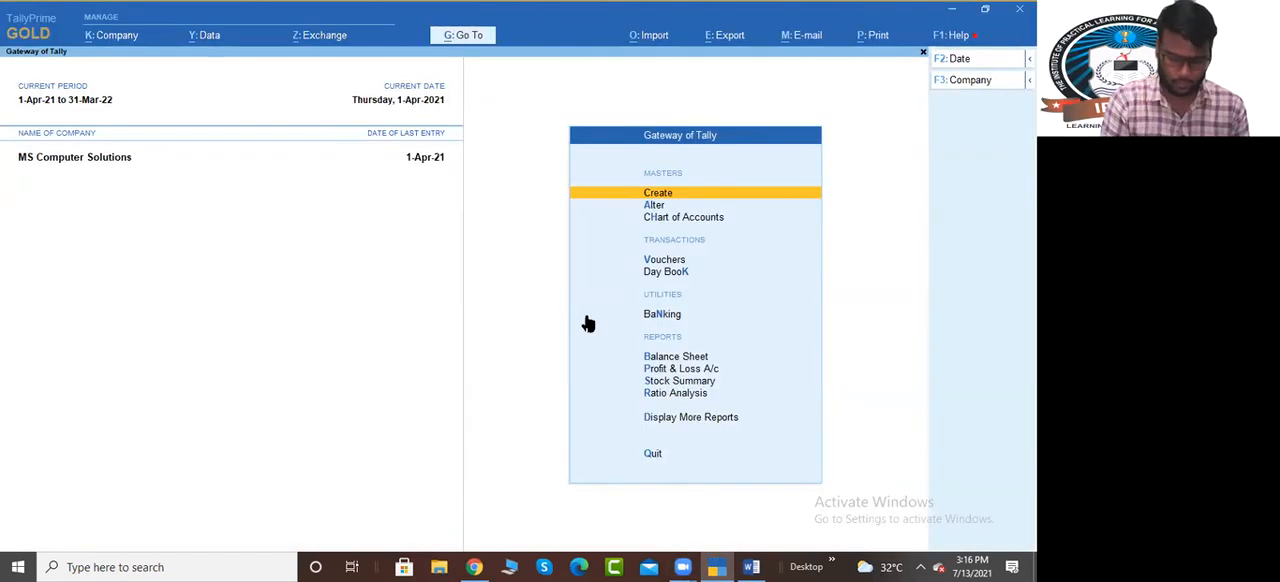
{"action": "key", "text": "s"}
{"action": "key", "text": "alt+F5"}
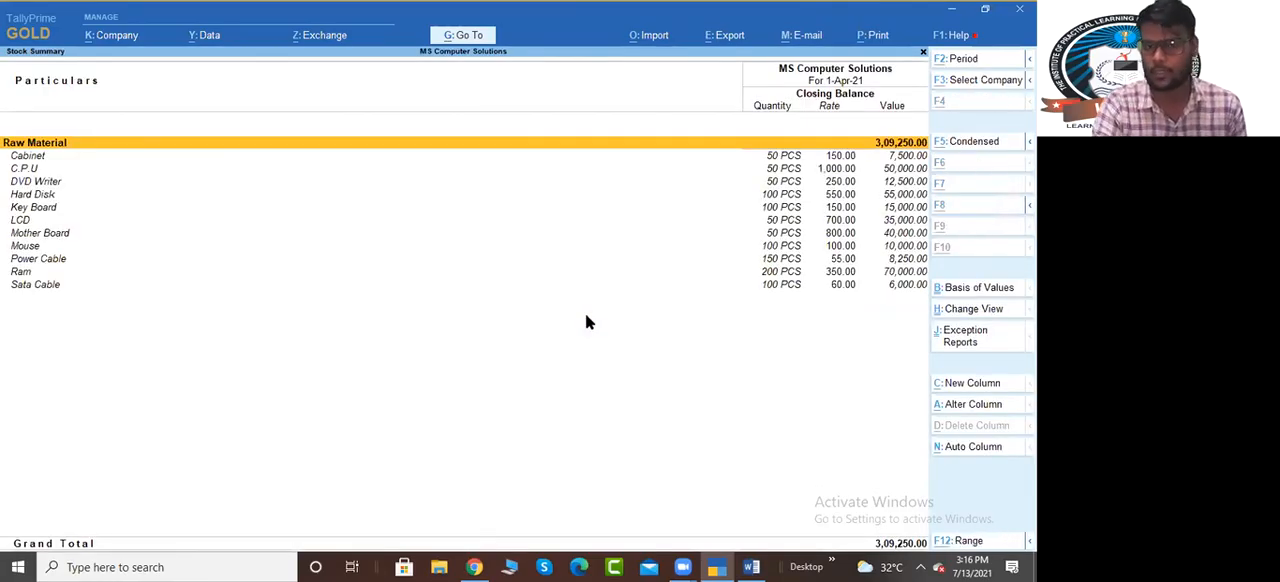
Switch to the Bill Of Material document in Word and review the raw material table and the finished goods instructions
{"action": "key", "text": "alt+Tab"}
{"action": "key", "text": "Tab"}
{"action": "scroll", "coordinate": [587, 315], "scroll_direction": "up", "scroll_amount": 10}
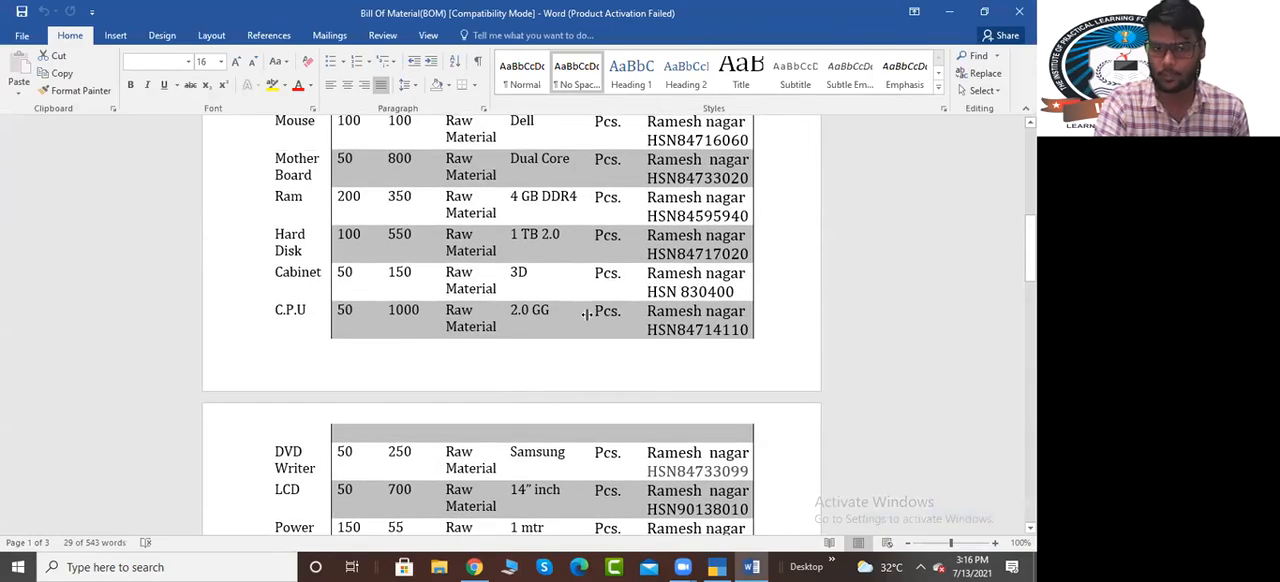
{"action": "scroll", "coordinate": [587, 315], "scroll_direction": "down", "scroll_amount": 8}
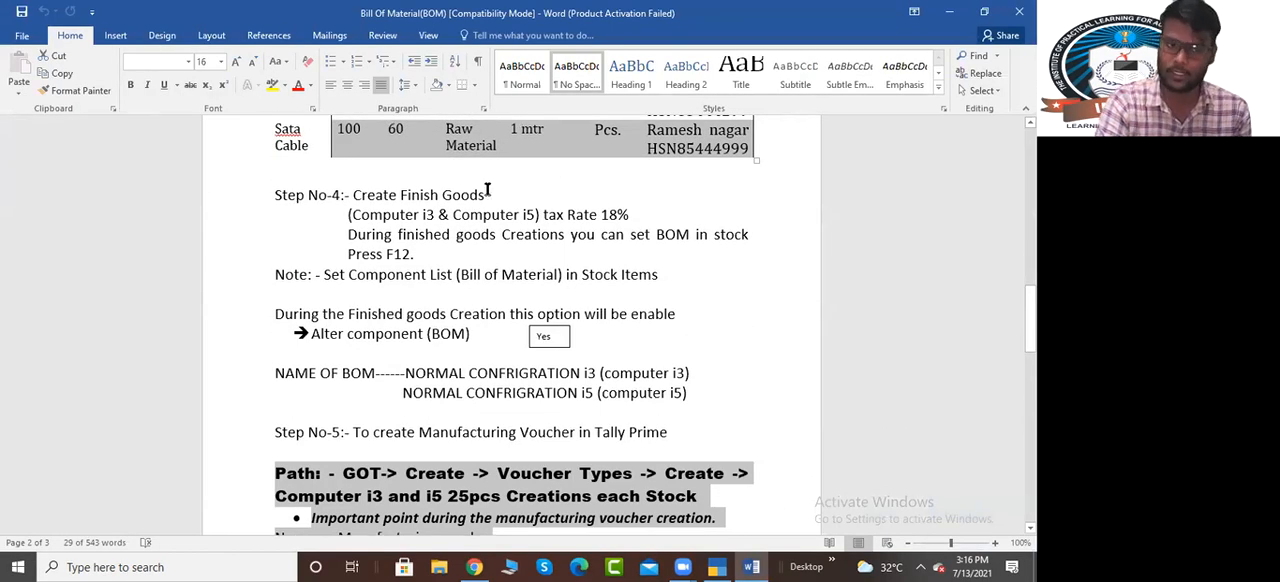
{"action": "left_click_drag", "start_coordinate": [350, 215], "coordinate": [421, 215]}
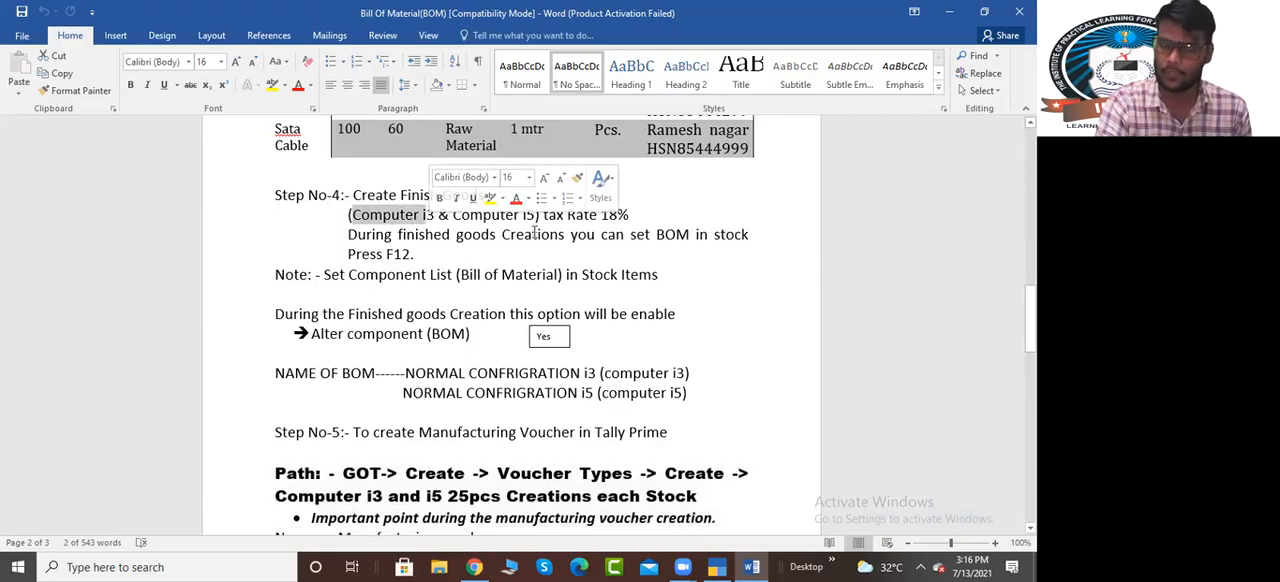
Close the Stock Summary in TallyPrime, then review the purchase step and raw material table in the Word document
{"action": "left_click", "coordinate": [716, 567]}
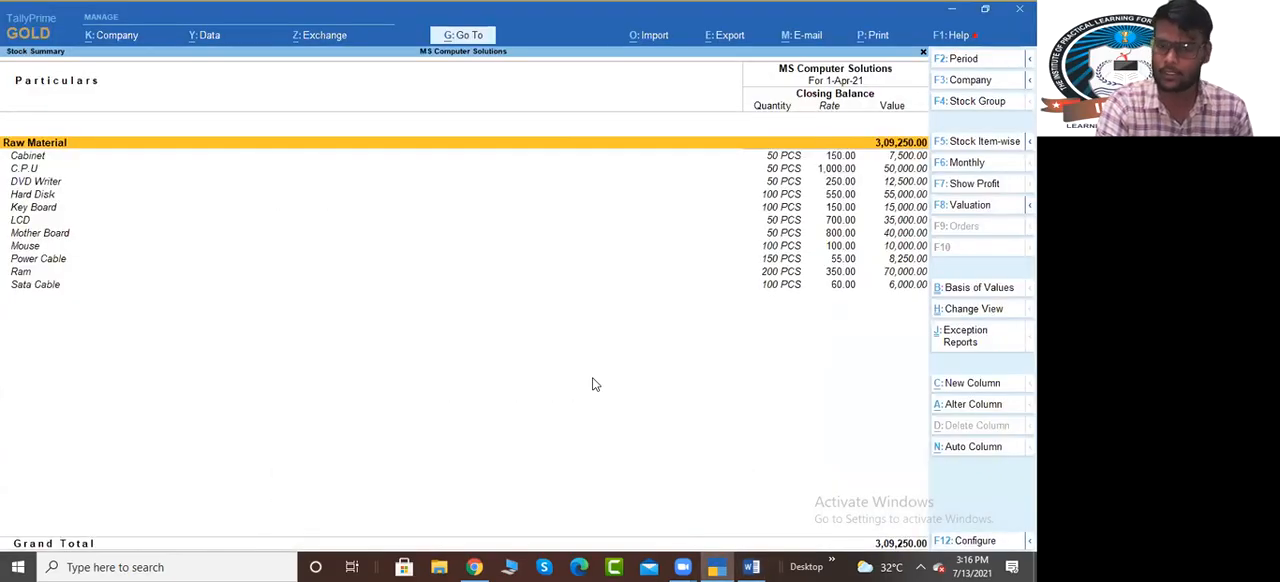
{"action": "key", "text": "Escape"}
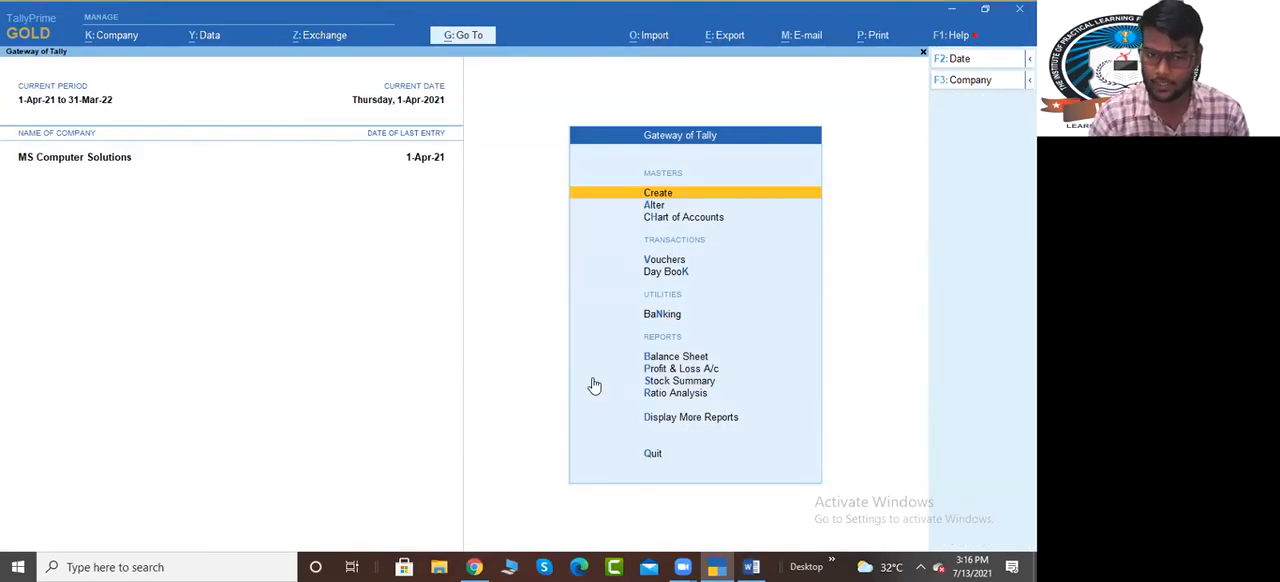
{"action": "key", "text": "alt+Tab"}
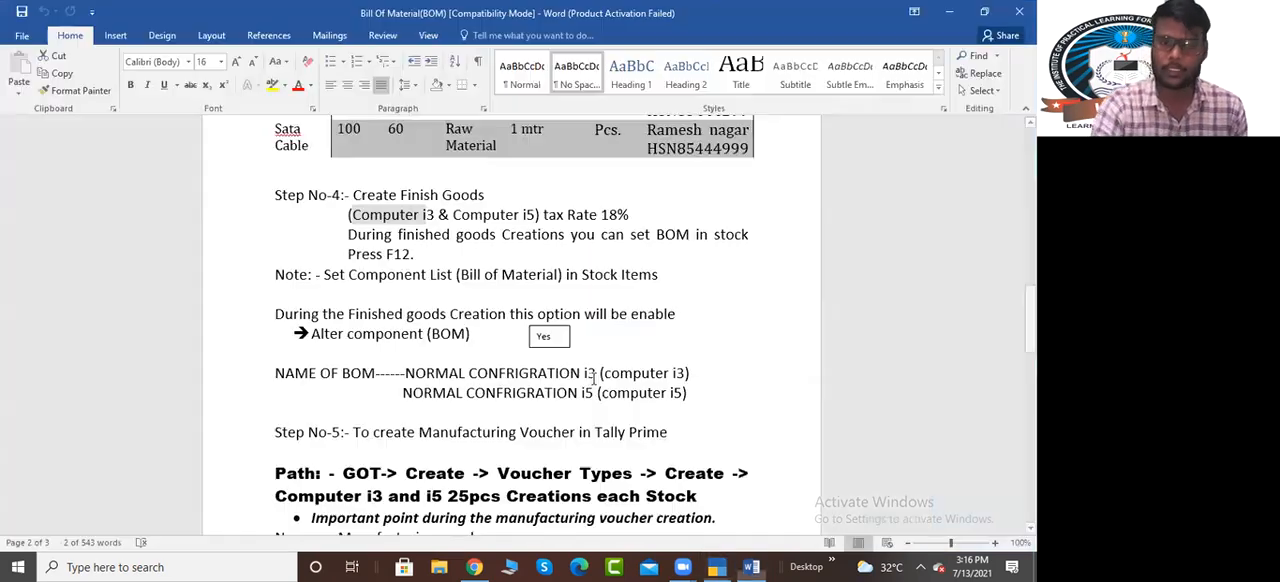
{"action": "scroll", "coordinate": [585, 385], "scroll_direction": "up", "scroll_amount": 10}
{"action": "scroll", "coordinate": [585, 385], "scroll_direction": "up", "scroll_amount": 3}
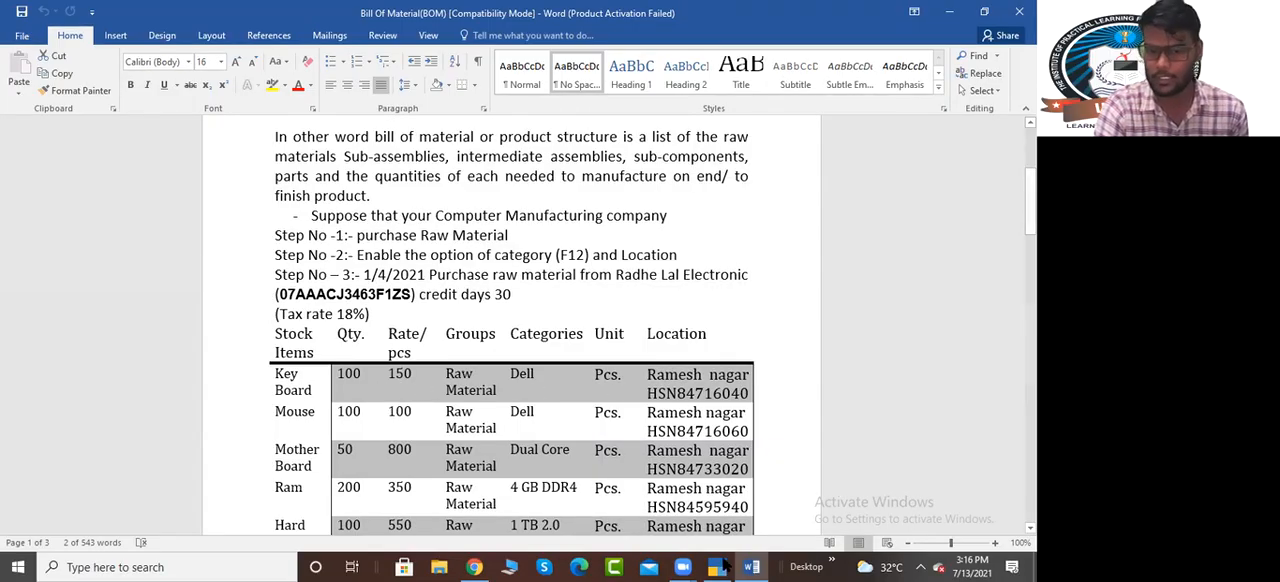
Switch to TallyPrime, examine the purchase voucher from the Purchase Register, and return to the Gateway of Tally
{"action": "key", "text": "alt+Tab"}
{"action": "key", "text": "d"}
{"action": "key", "text": "a"}
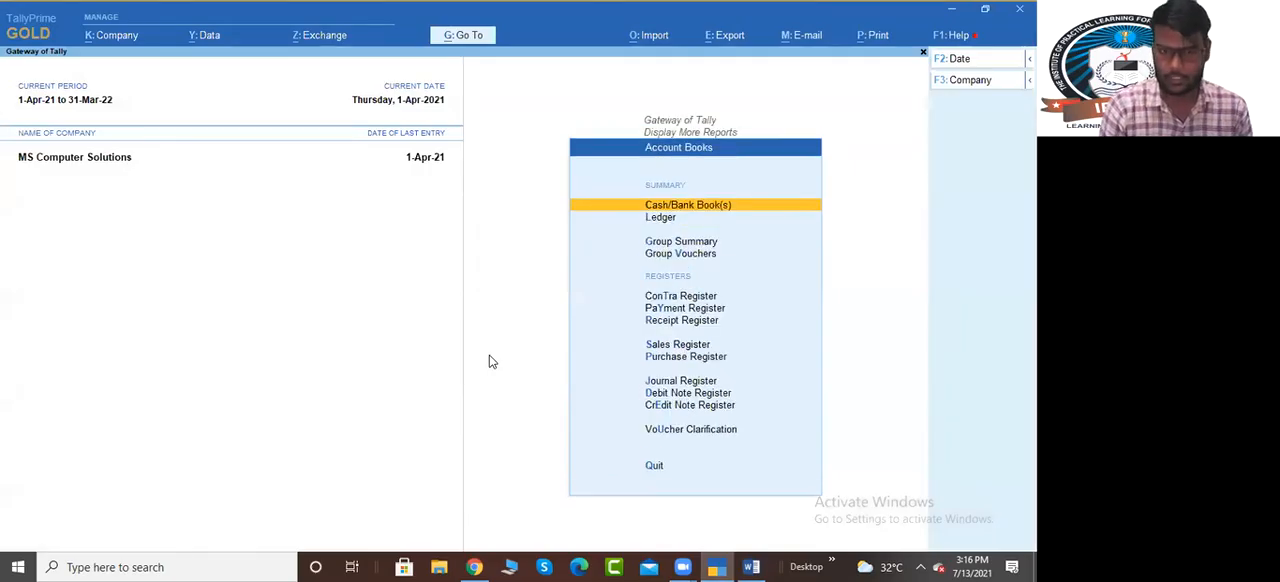
{"action": "key", "text": "u"}
{"action": "key", "text": "Return"}
{"action": "key", "text": "Return"}
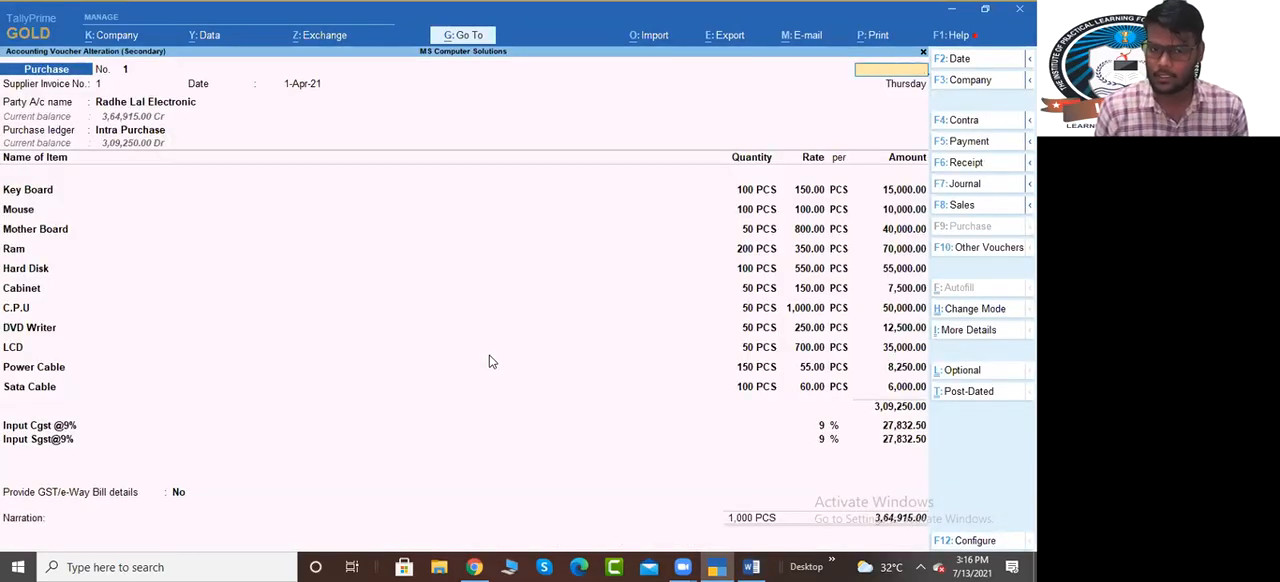
{"action": "key", "text": "Escape"}
{"action": "key", "text": "Escape"}
{"action": "key", "text": "Escape"}
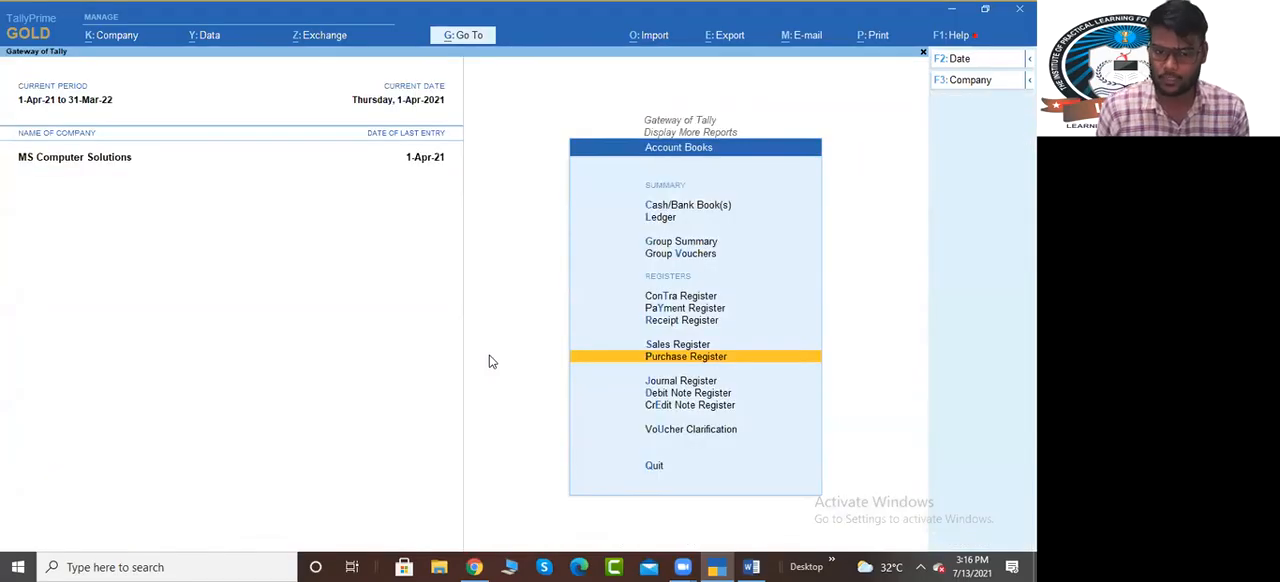
{"action": "key", "text": "Escape"}
{"action": "key", "text": "Escape"}
Examine the Balance Sheet in detailed view and close it
{"action": "key", "text": "b"}
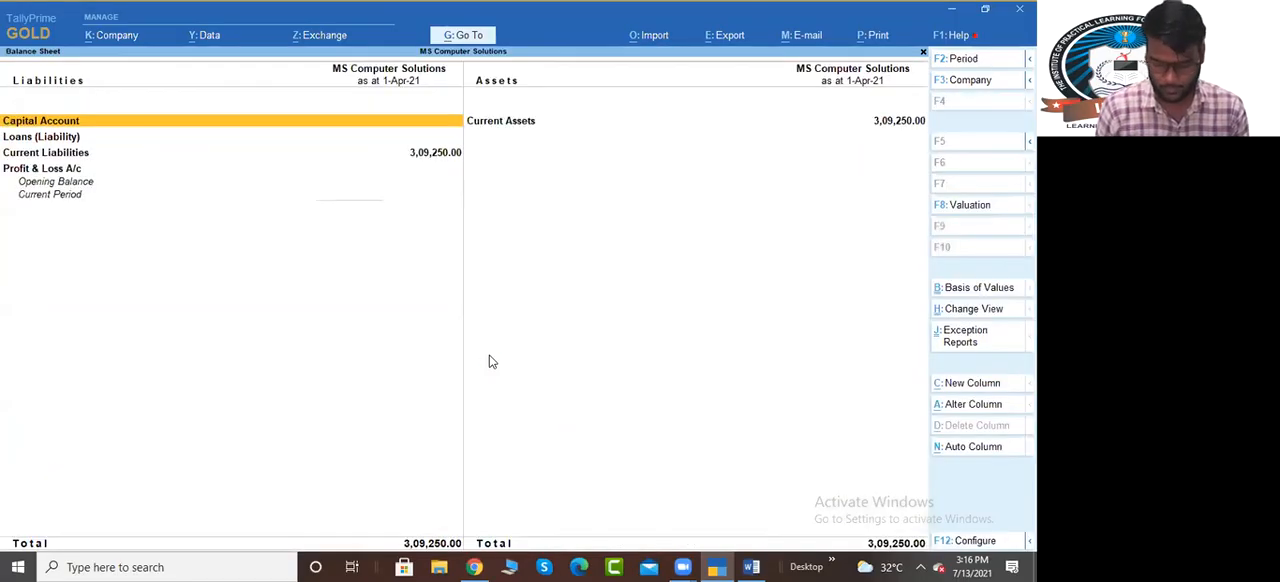
{"action": "key", "text": "alt+F1"}
{"action": "key", "text": "Escape"}
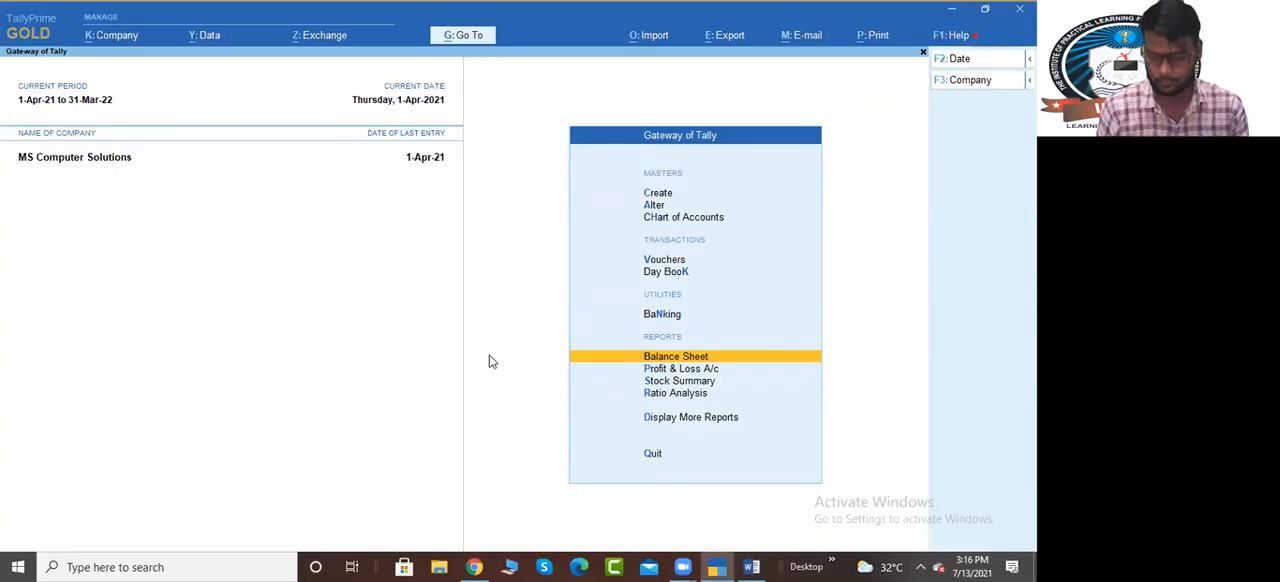
{"action": "key", "text": "Up"}
{"action": "key", "text": "Up"}
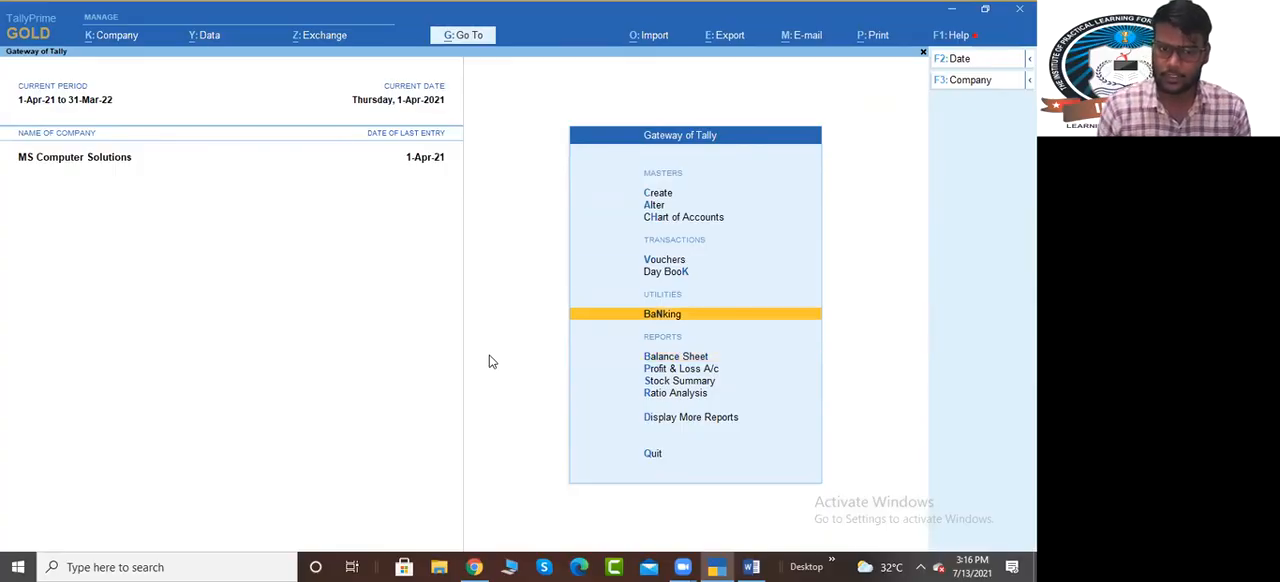
Examine the GSTR-2 report under the GST reports and return to the Gateway of Tally
{"action": "key", "text": "d"}
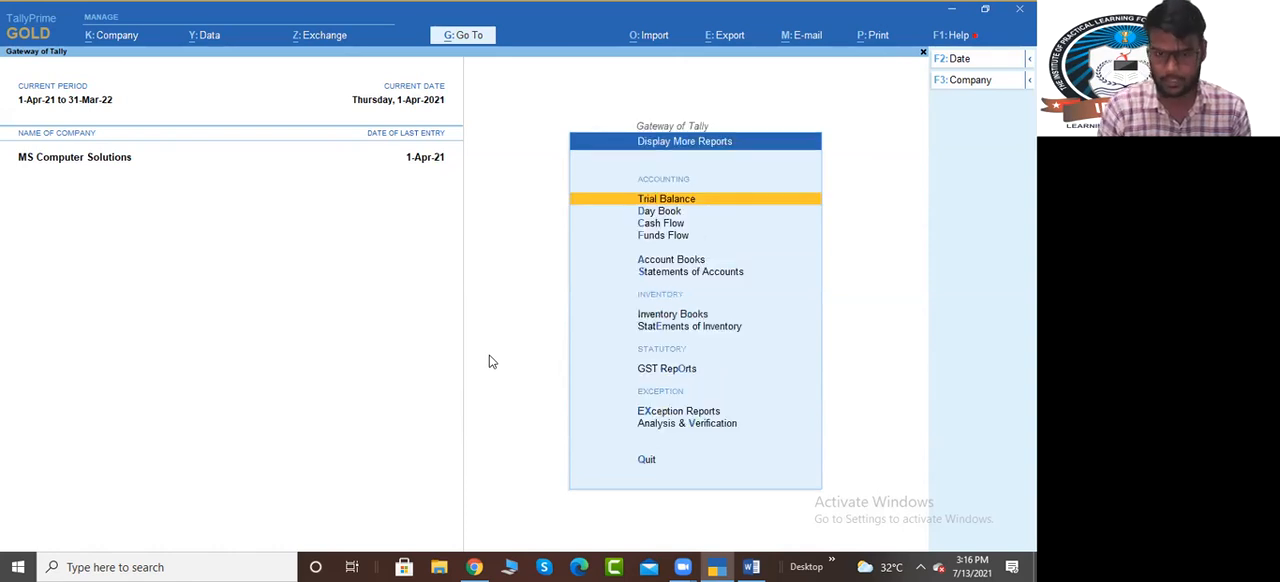
{"action": "key", "text": "g"}
{"action": "key", "text": "Down"}
{"action": "key", "text": "Down"}
{"action": "key", "text": "Down"}
{"action": "key", "text": "Up"}
{"action": "key", "text": "Up"}
{"action": "key", "text": "Return"}
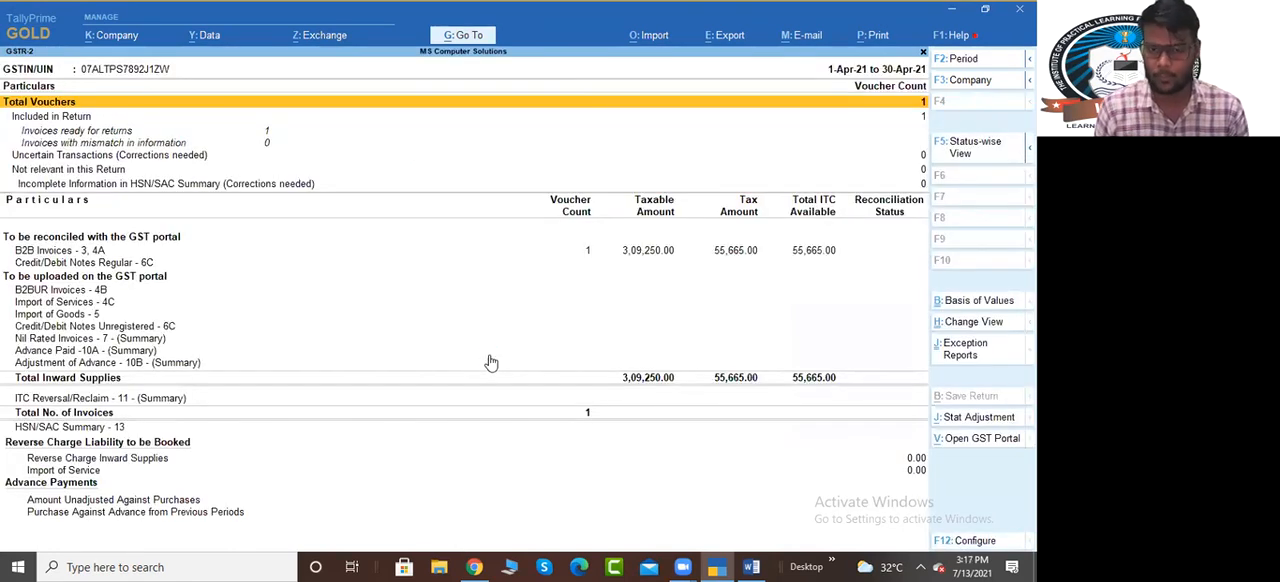
{"action": "key", "text": "Escape"}
{"action": "key", "text": "Escape"}
{"action": "key", "text": "Escape"}
{"action": "key", "text": "Escape"}
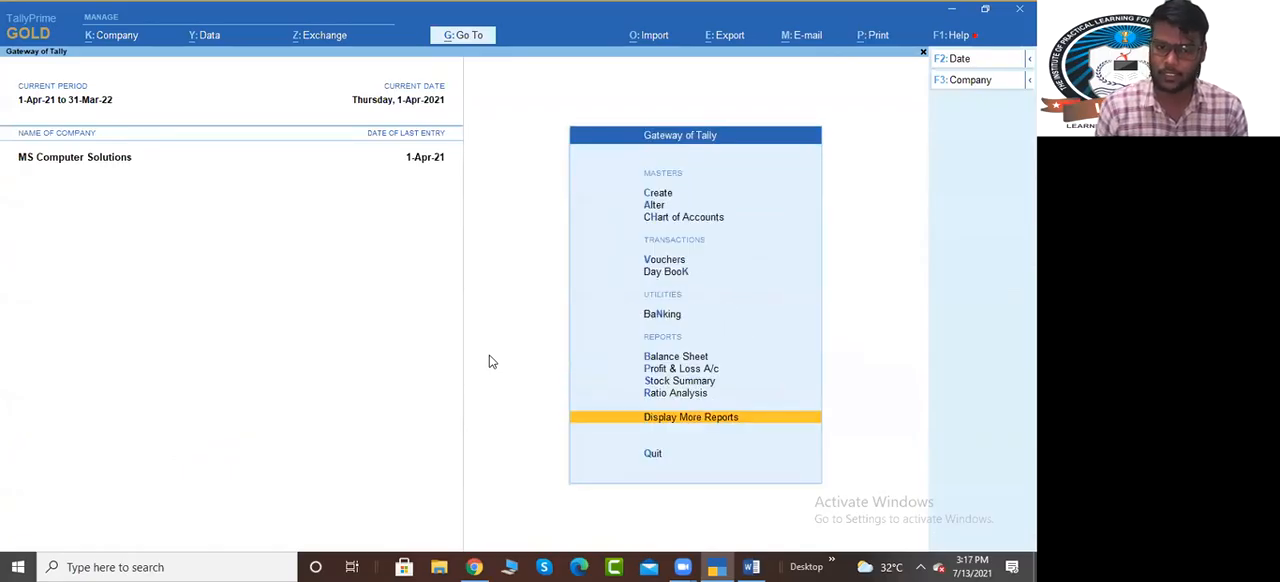
View the Stock Summary at stock group level and close it
{"action": "left_click", "coordinate": [488, 362]}
{"action": "key", "text": "s"}
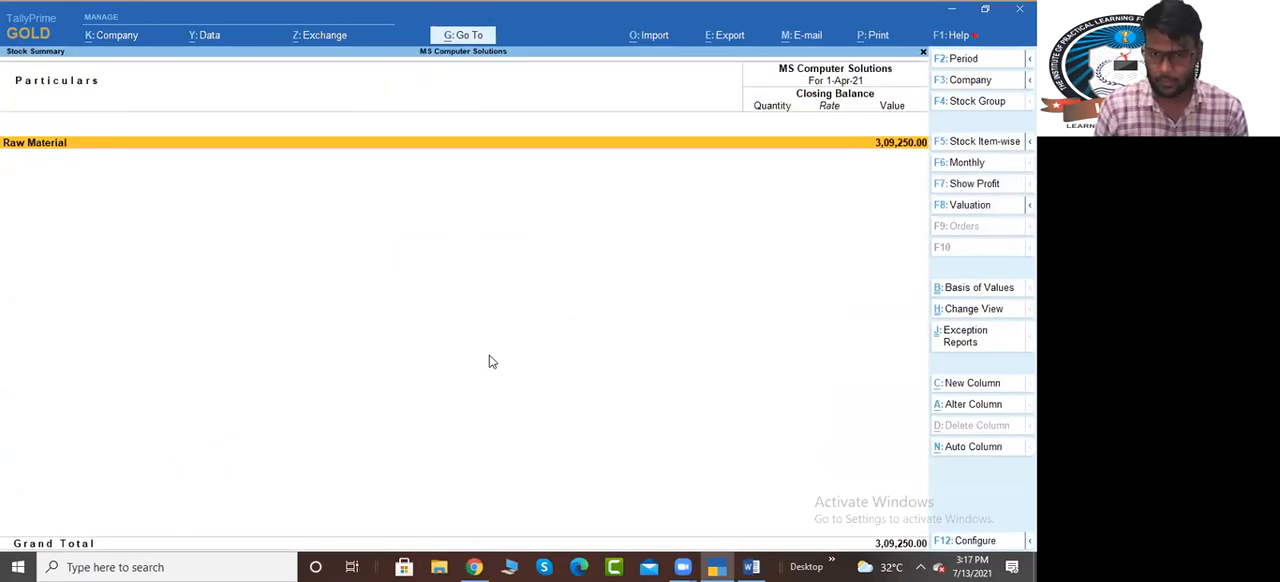
{"action": "key", "text": "Escape"}
Open the Manufacturing Voucher voucher type for alteration
{"action": "key", "text": "Up"}
{"action": "key", "text": "Up"}
{"action": "key", "text": "Up"}
{"action": "key", "text": "Up"}
{"action": "key", "text": "Up"}
{"action": "key", "text": "Up"}
{"action": "key", "text": "Up"}
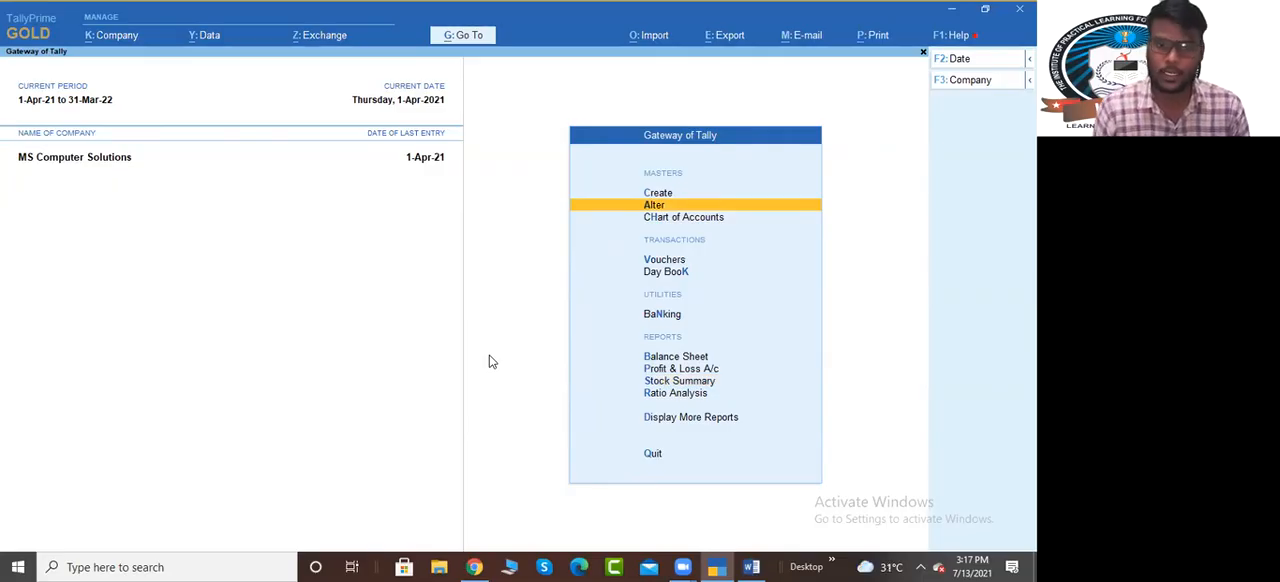
{"action": "key", "text": "Return"}
{"action": "key", "text": "Down"}
{"action": "key", "text": "Down"}
{"action": "key", "text": "Down"}
{"action": "key", "text": "Return"}
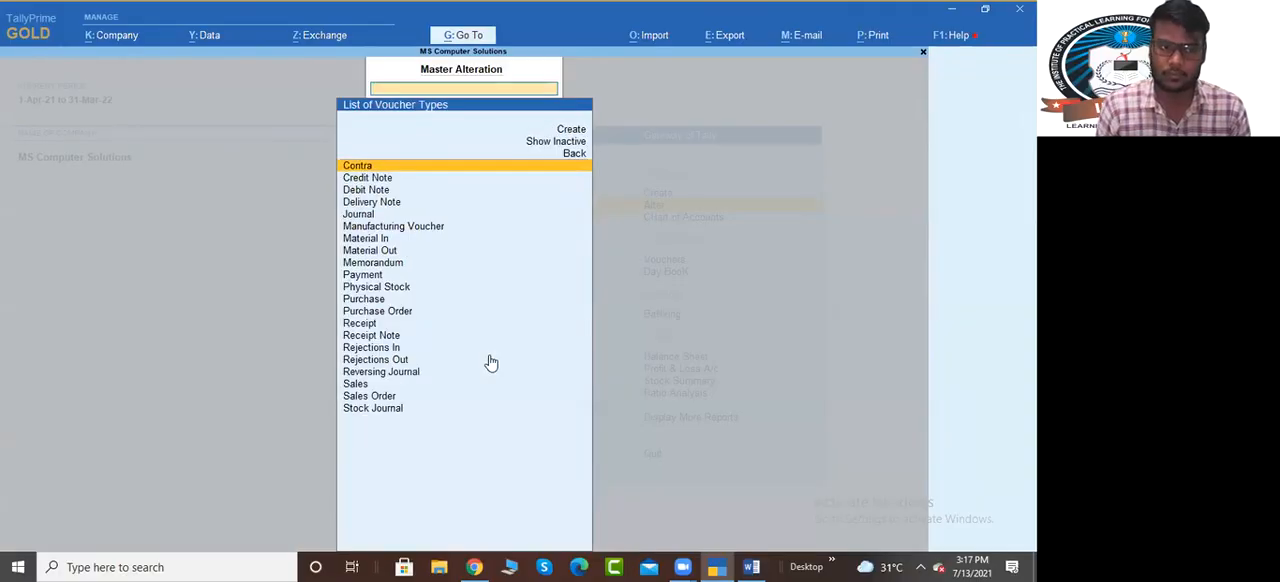
{"action": "type", "text": "Man"}
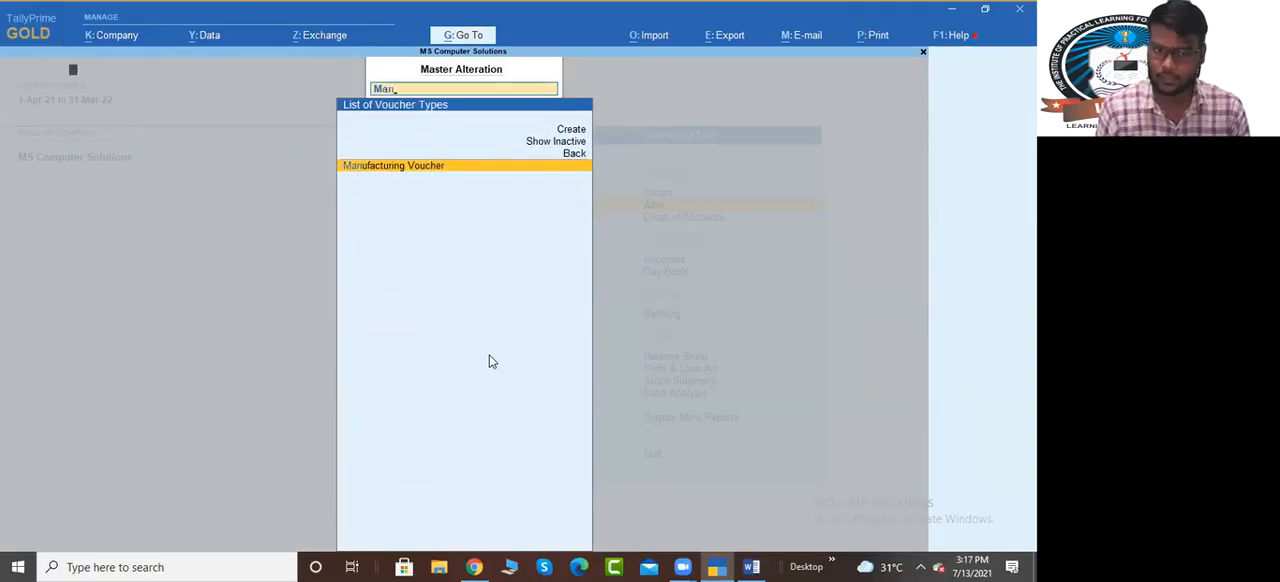
{"action": "key", "text": "Return"}
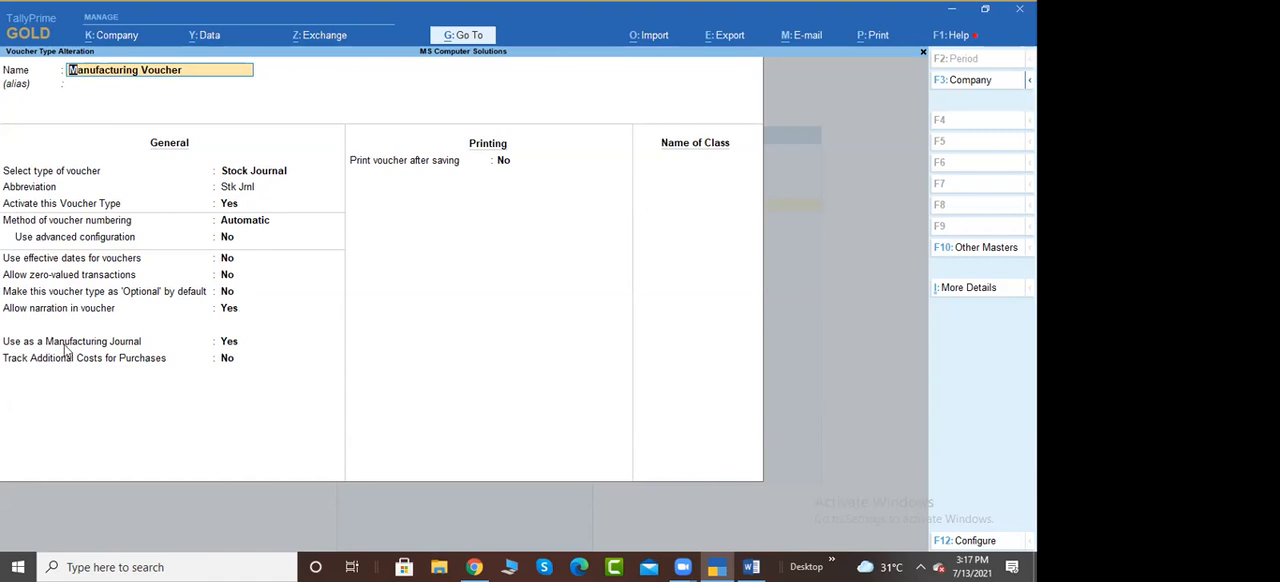
Keep Use as a Manufacturing Journal set to Yes, save the voucher type, and leave the voucher type list
{"action": "left_click", "coordinate": [229, 342]}
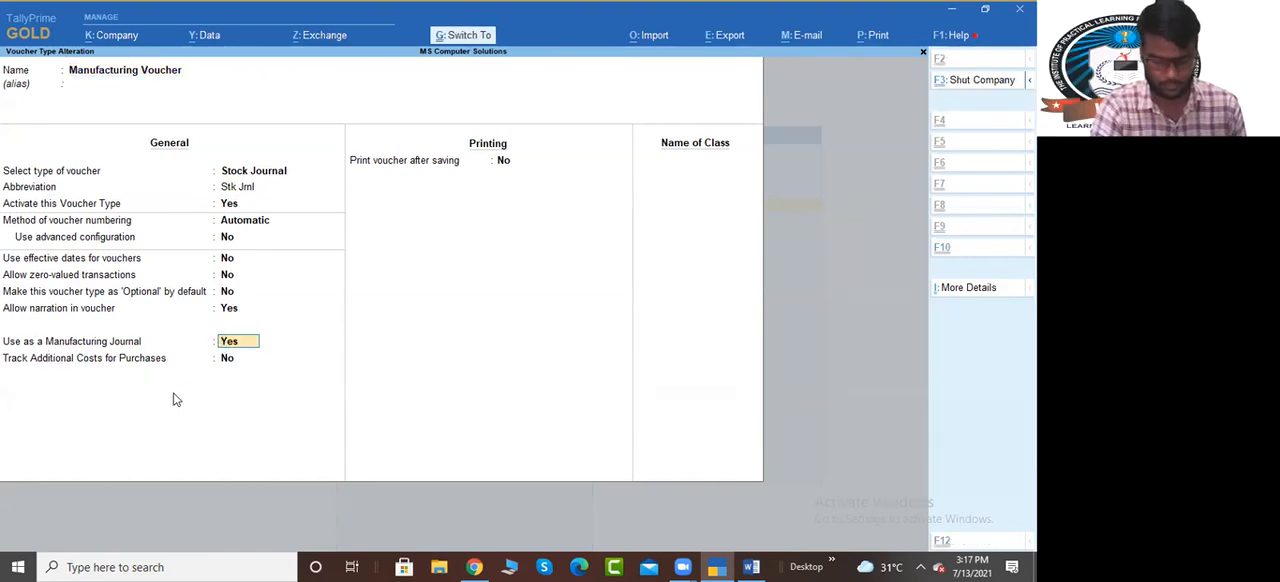
{"action": "key", "text": "ctrl+a"}
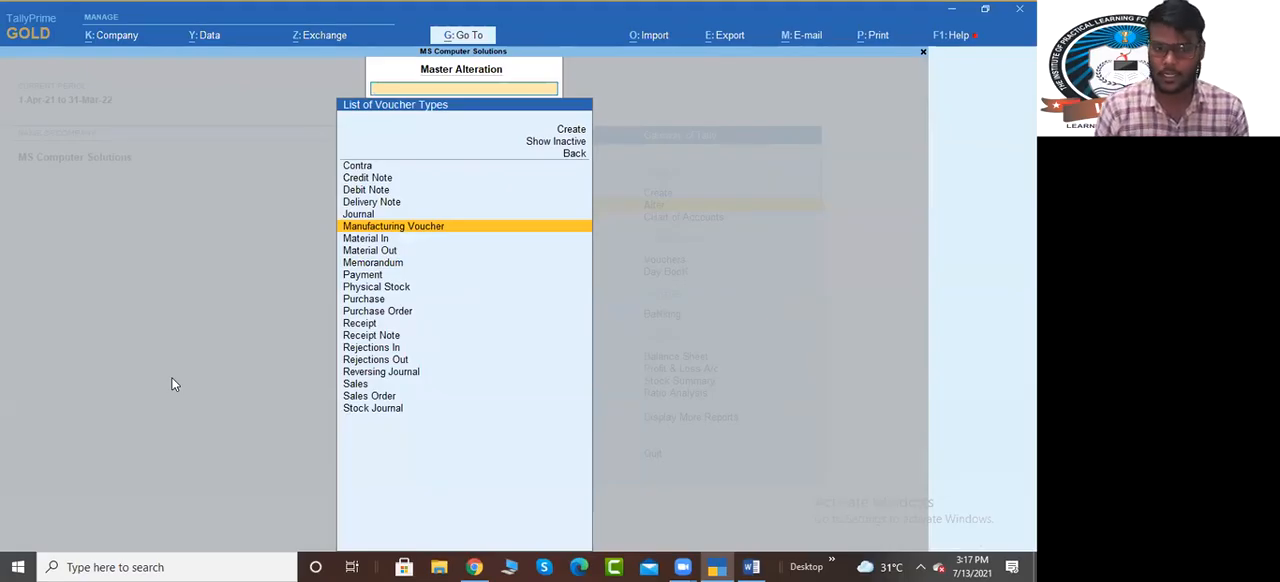
{"action": "key", "text": "Escape"}
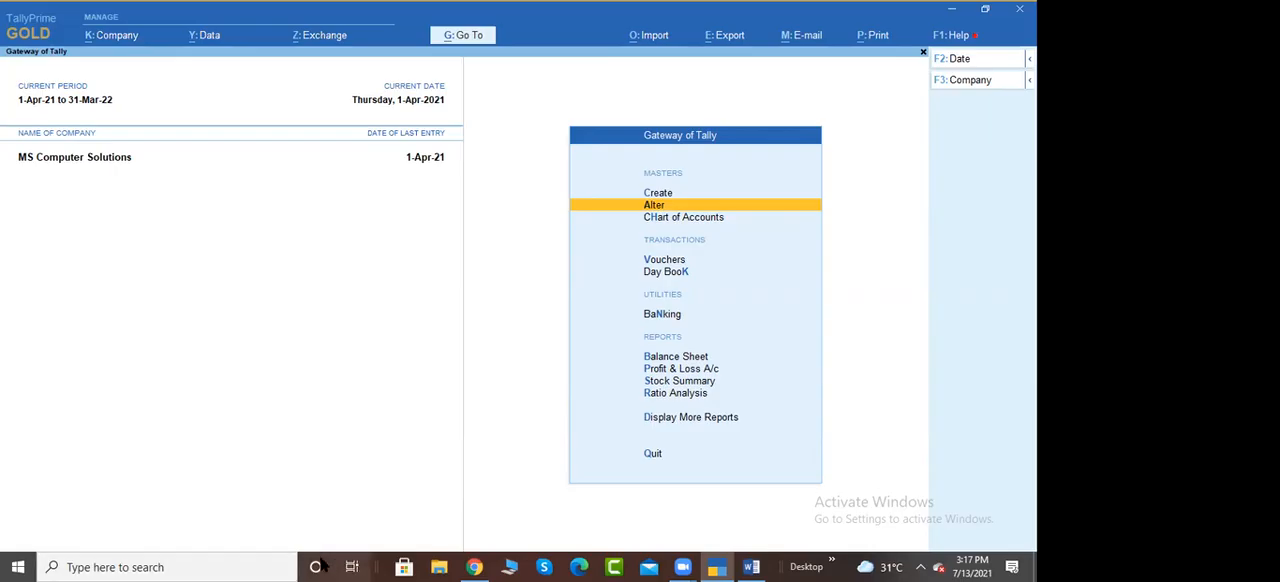
Start a new inventory voucher of the Manufacturing Voucher type
{"action": "left_click", "coordinate": [461, 562]}
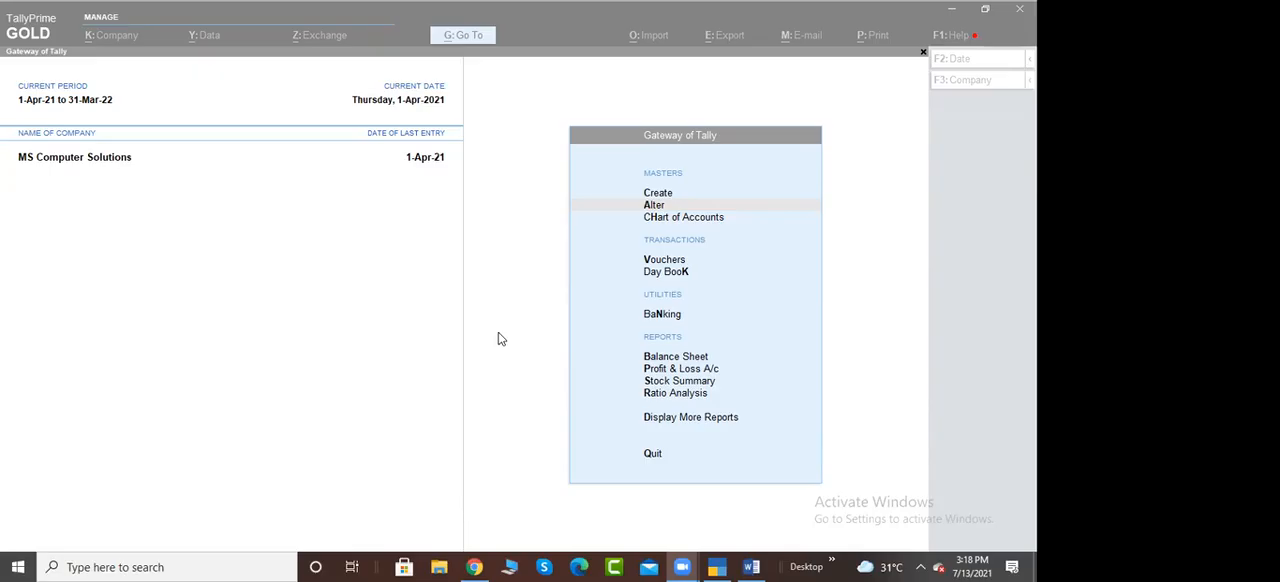
{"action": "left_click", "coordinate": [663, 261]}
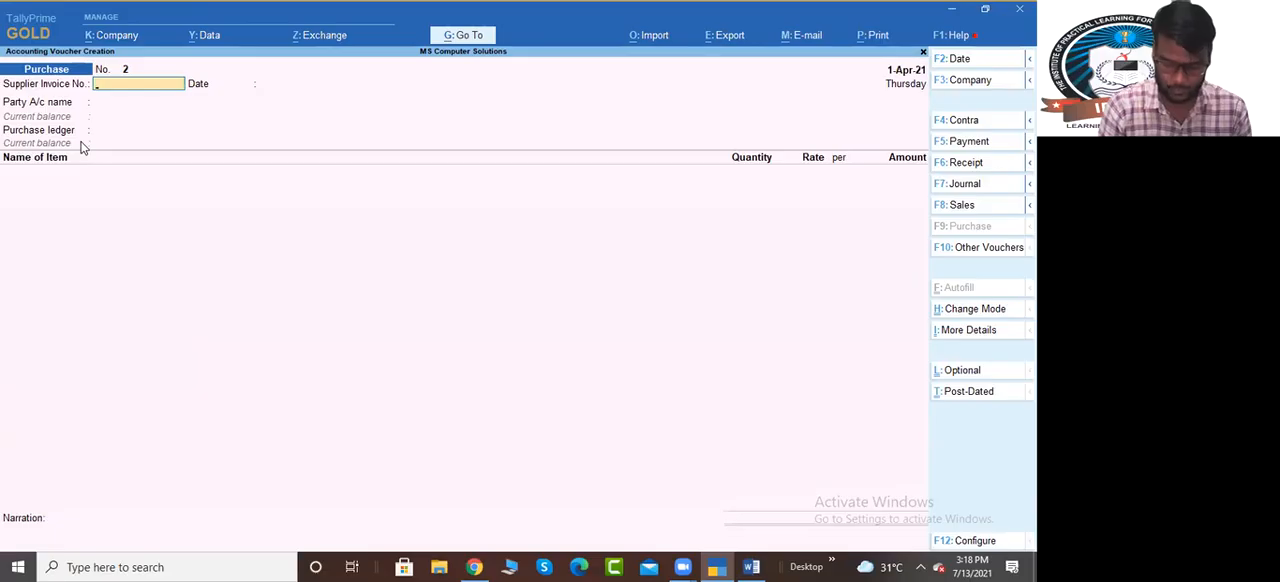
{"action": "key", "text": "alt+F7"}
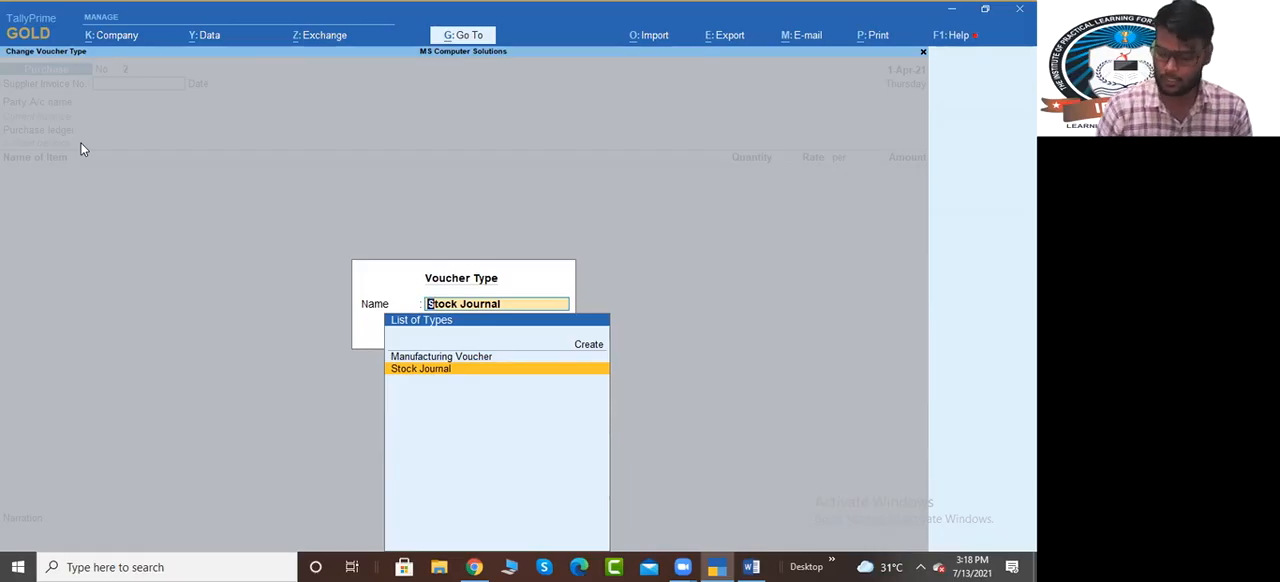
{"action": "key", "text": "Up"}
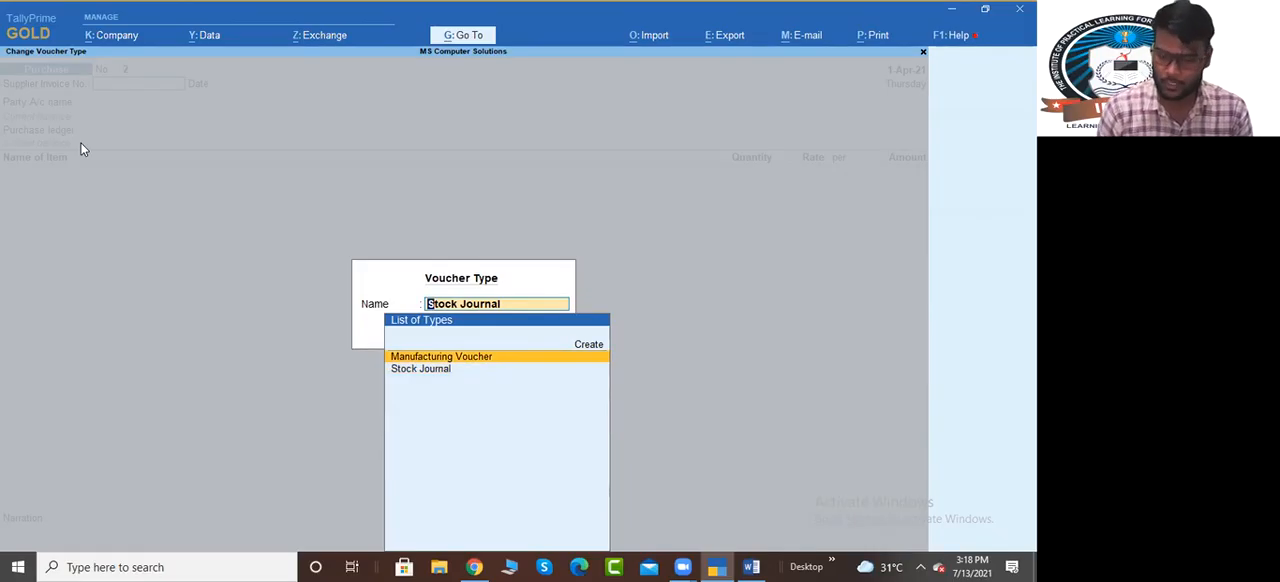
{"action": "key", "text": "Return"}
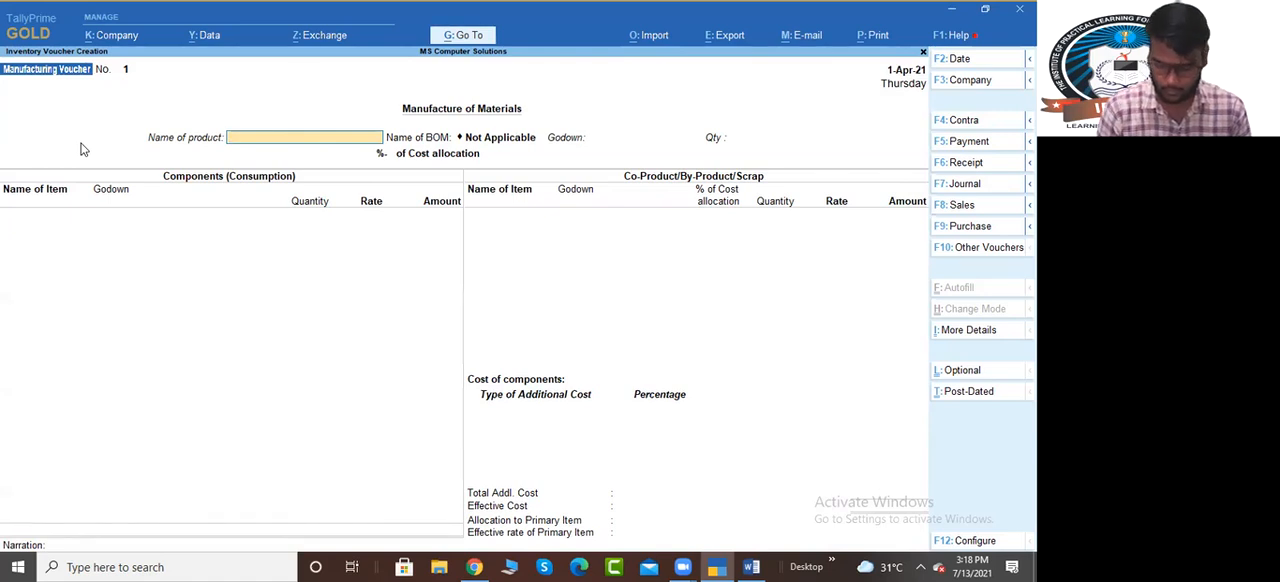
Select Computer I3 as the product to manufacture with the Normal Configuration I3 BOM, leaving its description blank
{"action": "type", "text": "Com"}
{"action": "key", "text": "Down"}
{"action": "key", "text": "Down"}
{"action": "key", "text": "Up"}
{"action": "key", "text": "Return"}
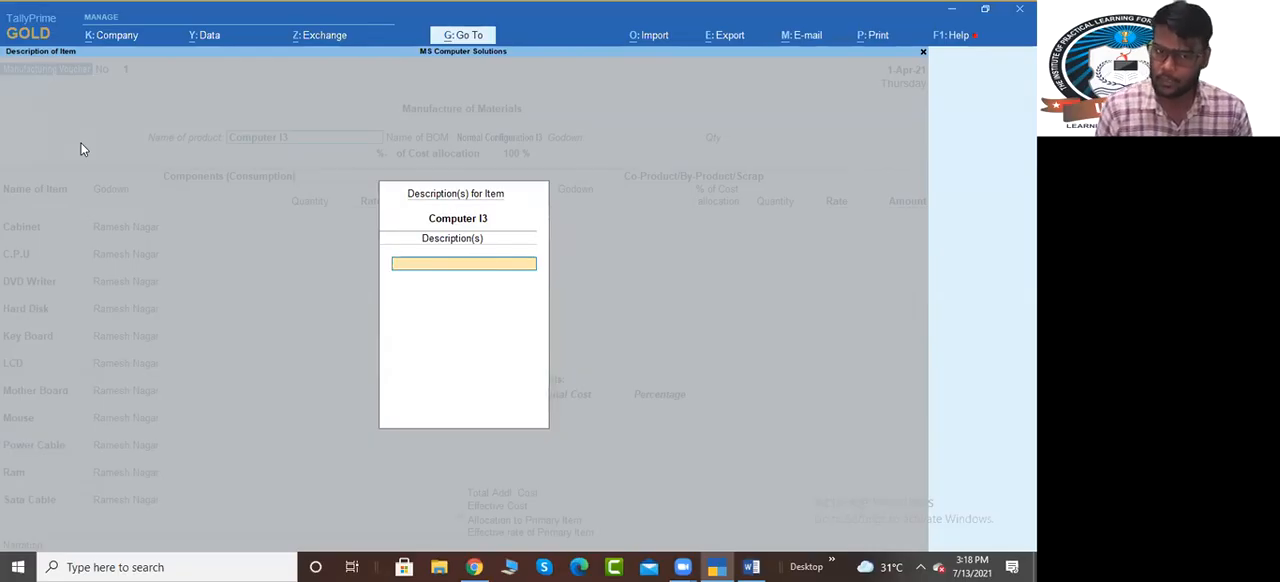
{"action": "key", "text": "Return"}
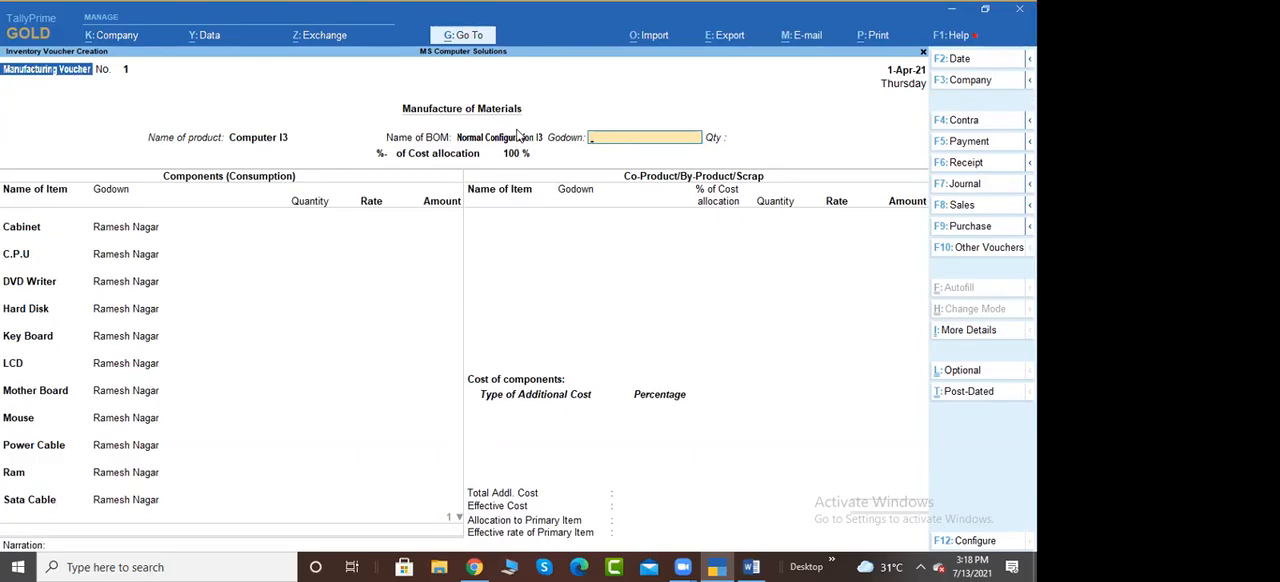
Return to the product name in the voucher and open the Computer I3 stock item at its Alter components (BOM) setting
{"action": "key", "text": "BackSpace"}
{"action": "key", "text": "BackSpace"}
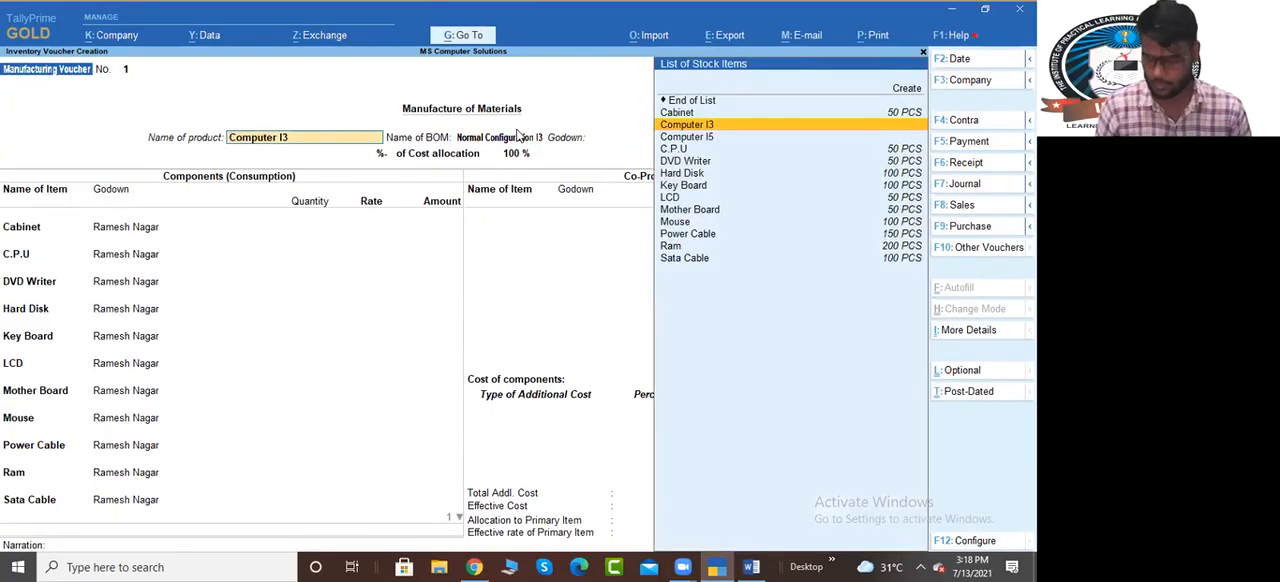
{"action": "key", "text": "ctrl+Return"}
{"action": "key", "text": "Return"}
{"action": "key", "text": "Return"}
{"action": "key", "text": "Return"}
{"action": "key", "text": "Return"}
{"action": "key", "text": "Return"}
{"action": "key", "text": "Return"}
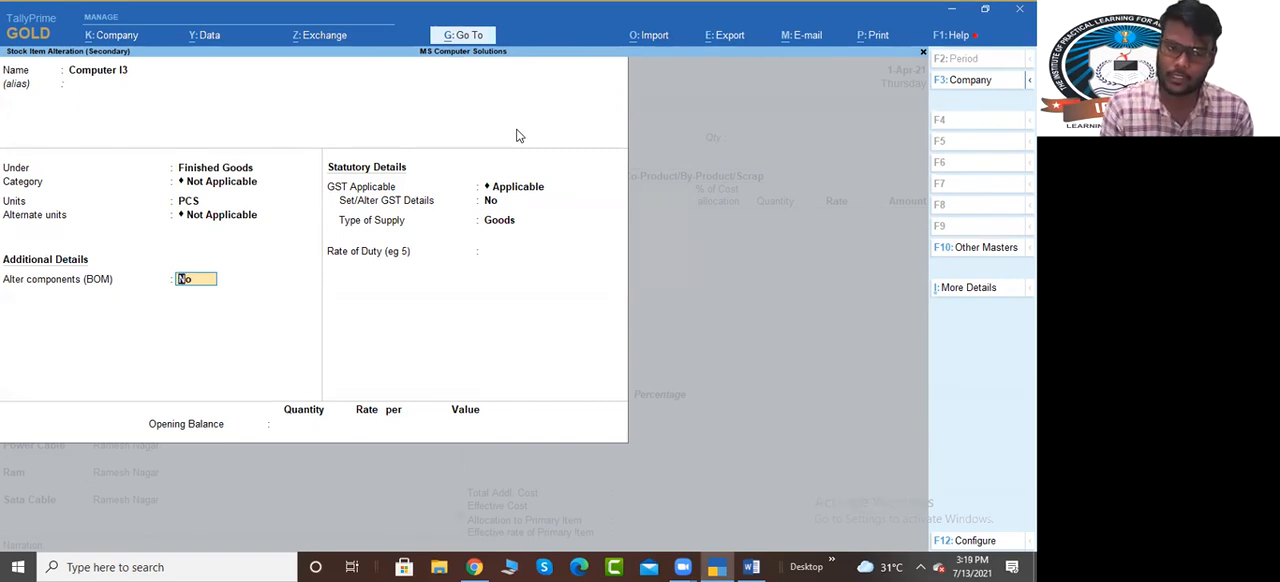
Set Alter components (BOM) to Yes, examine the component list of Normal Configuration I3, and return to the stock item
{"action": "type", "text": "yes"}
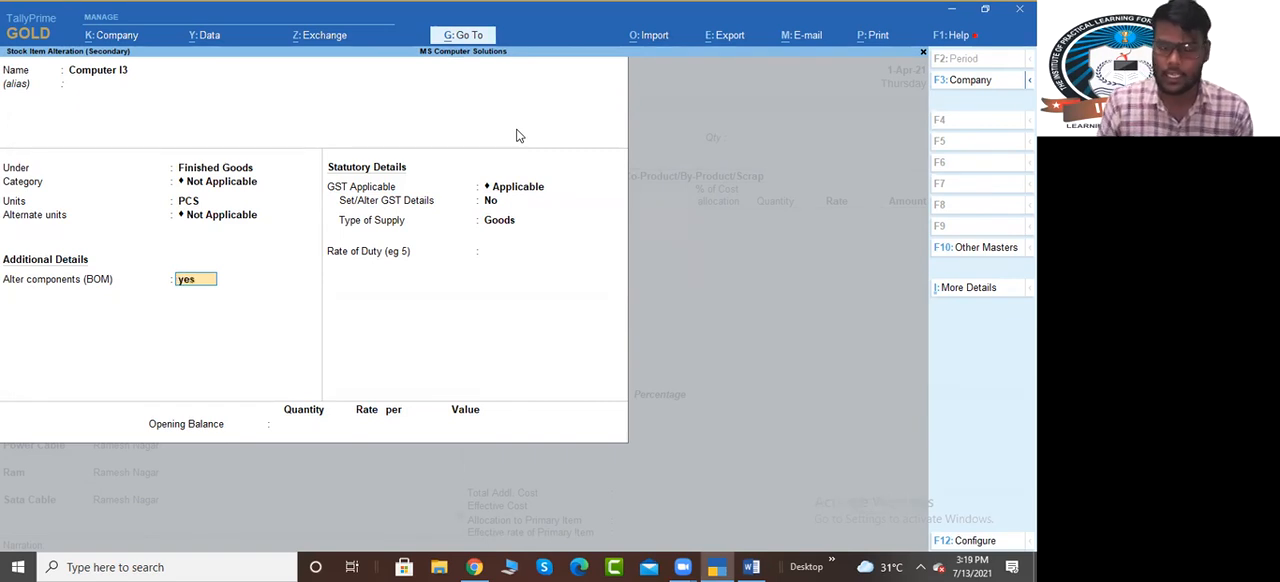
{"action": "key", "text": "Return"}
{"action": "key", "text": "Return"}
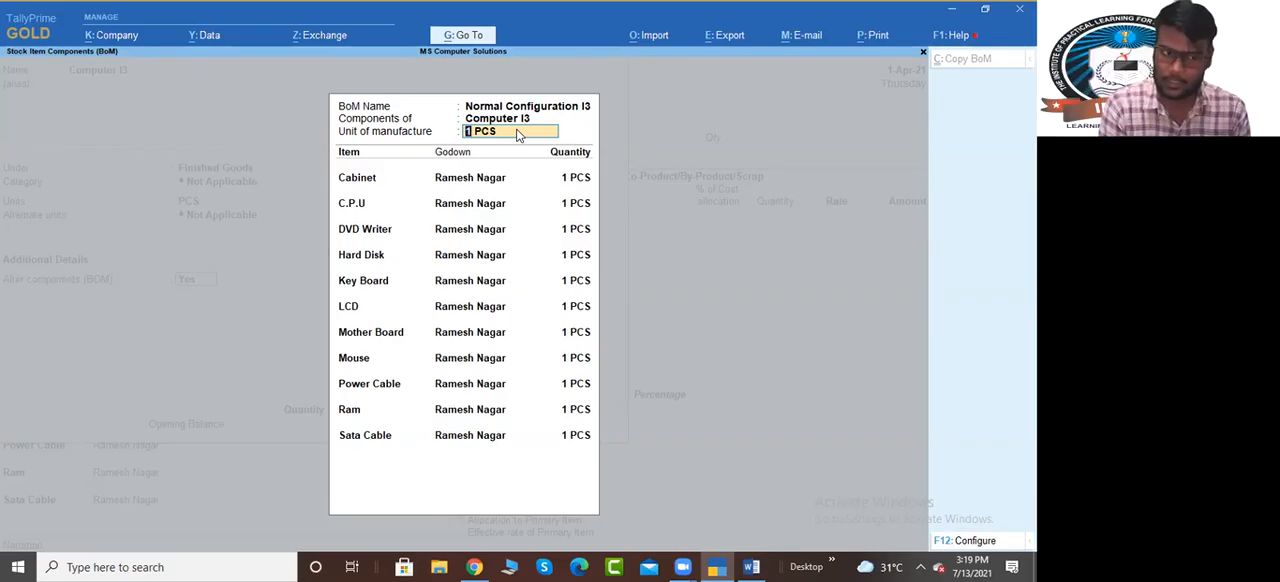
{"action": "key", "text": "Escape"}
{"action": "key", "text": "Return"}
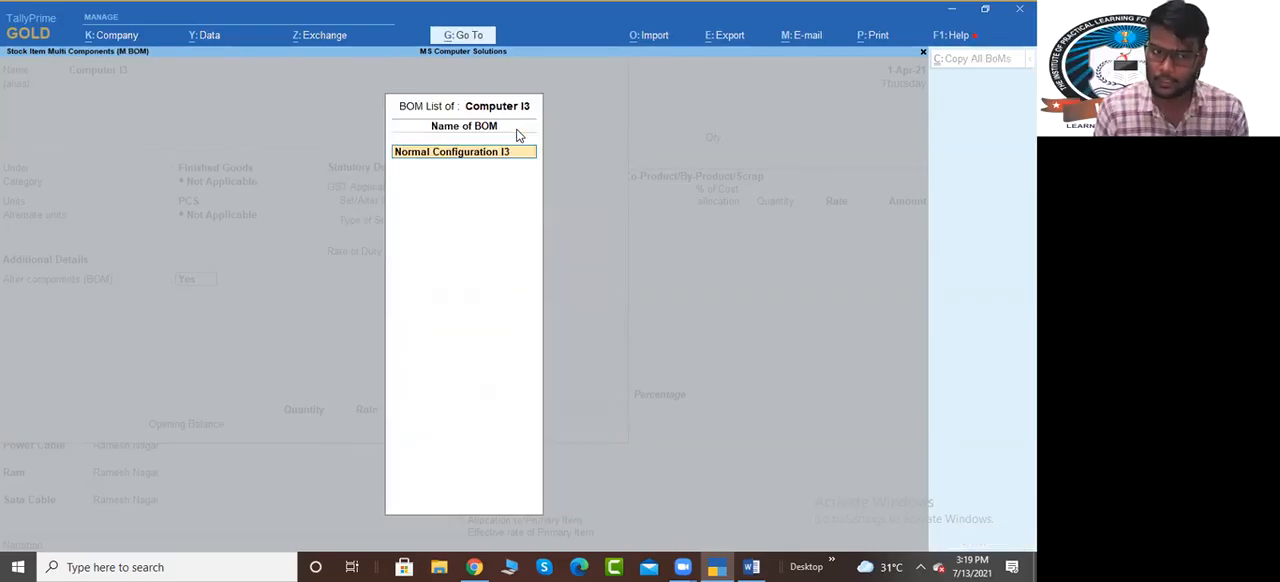
{"action": "key", "text": "Escape"}
{"action": "key", "text": "Return"}
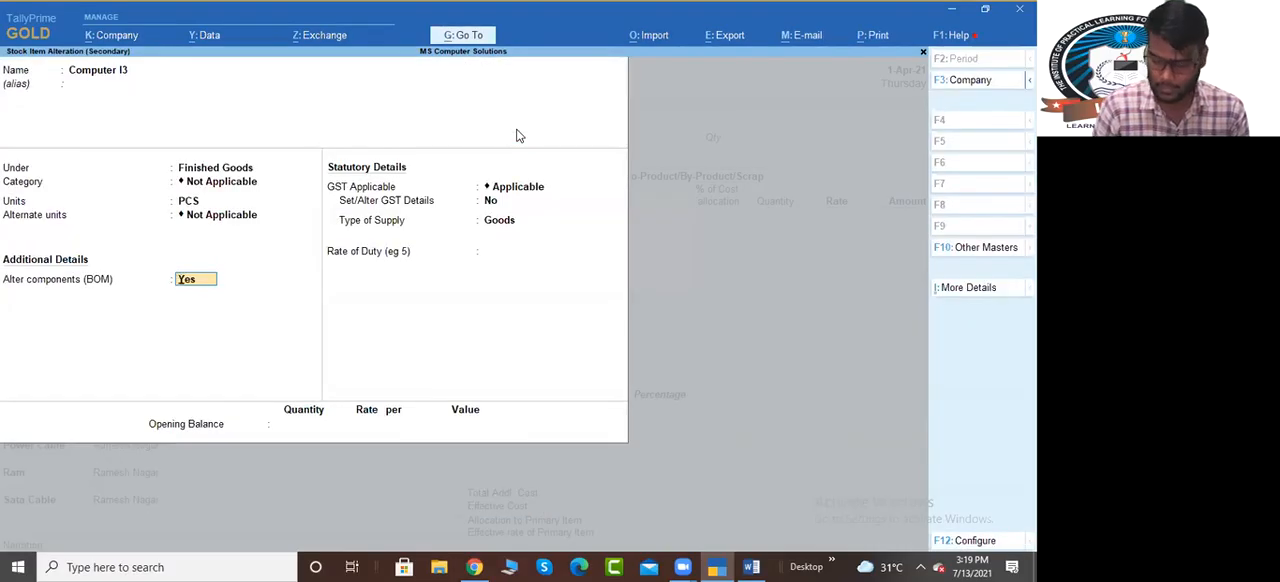
Check the Set Components List (Bill of Materials) in Stock Items option in the item's configuration, and leave Computer I3 without saving
{"action": "key", "text": "F12"}
{"action": "key", "text": "Down"}
{"action": "key", "text": "Down"}
{"action": "key", "text": "Down"}
{"action": "key", "text": "Down"}
{"action": "key", "text": "Down"}
{"action": "key", "text": "Down"}
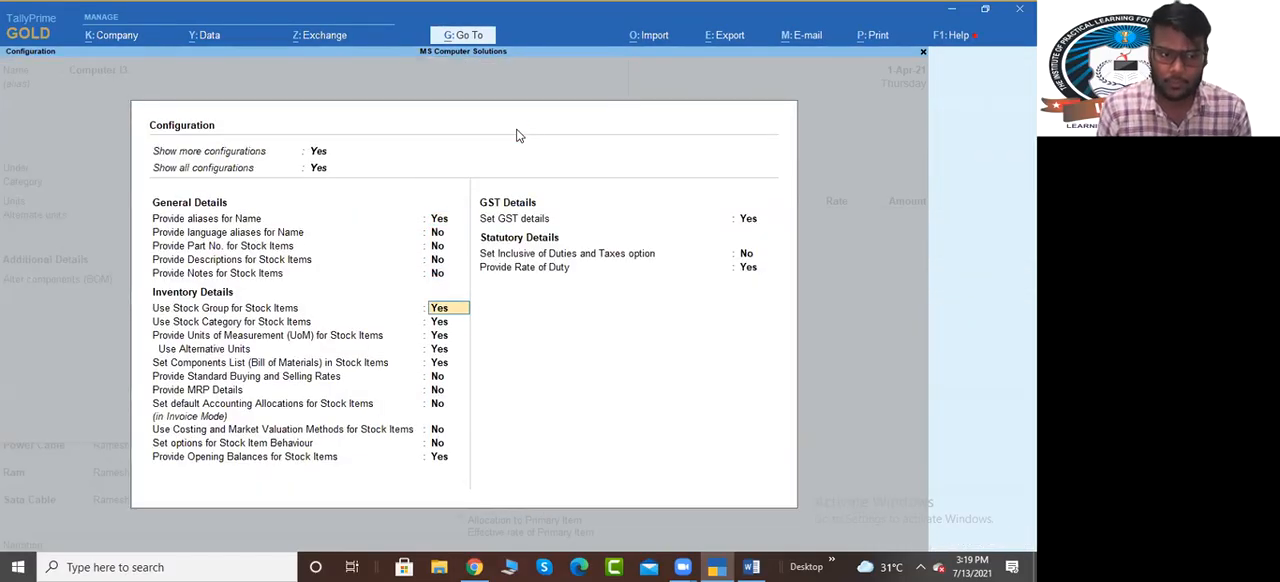
{"action": "key", "text": "Down"}
{"action": "key", "text": "Down"}
{"action": "key", "text": "Down"}
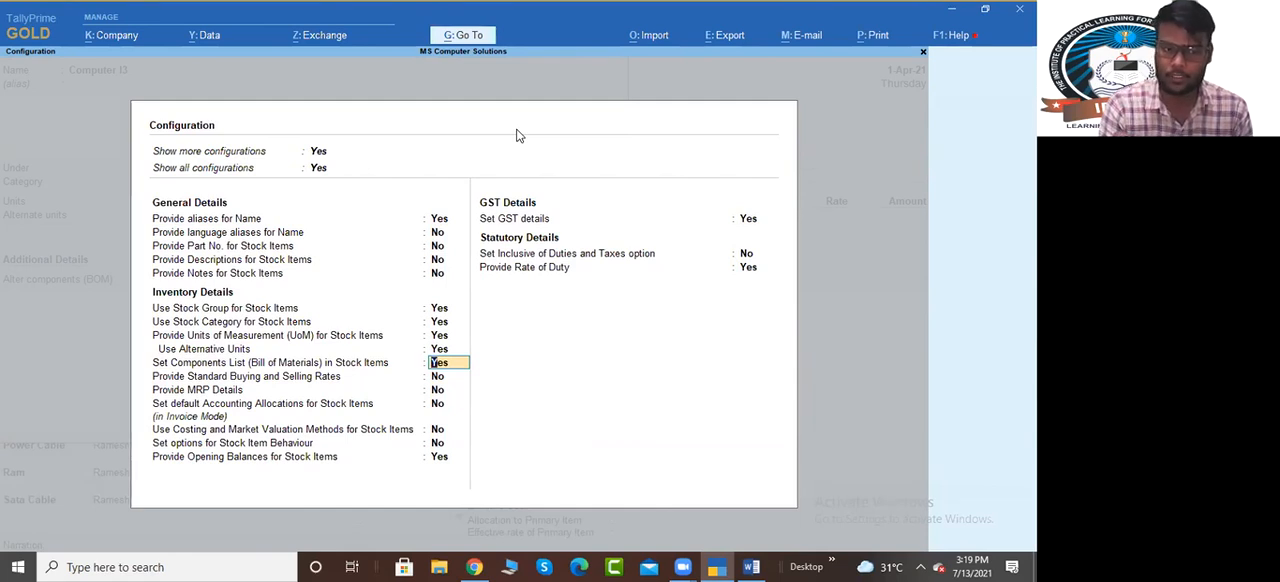
{"action": "key", "text": "ctrl"}
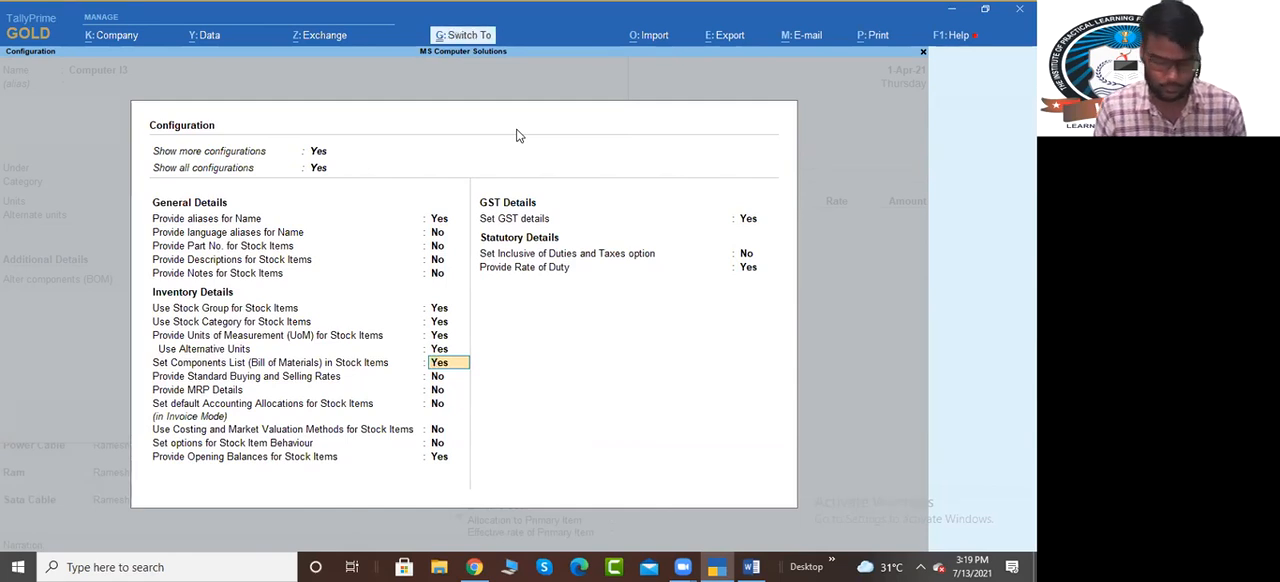
{"action": "key", "text": "ctrl+a"}
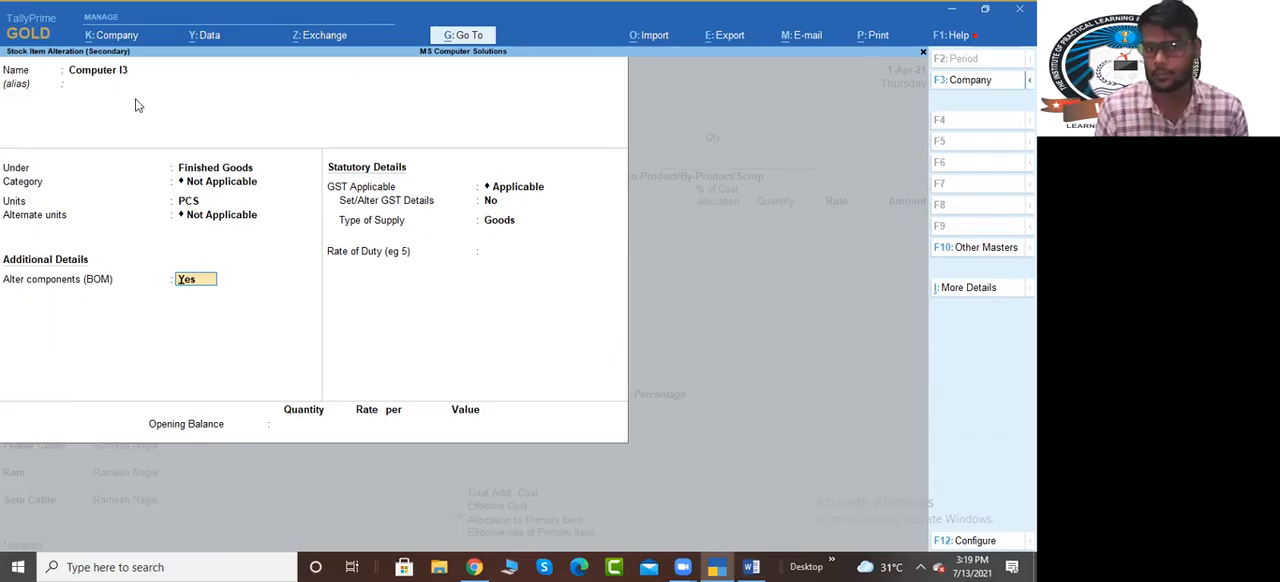
{"action": "key", "text": "Escape"}
{"action": "key", "text": "y"}
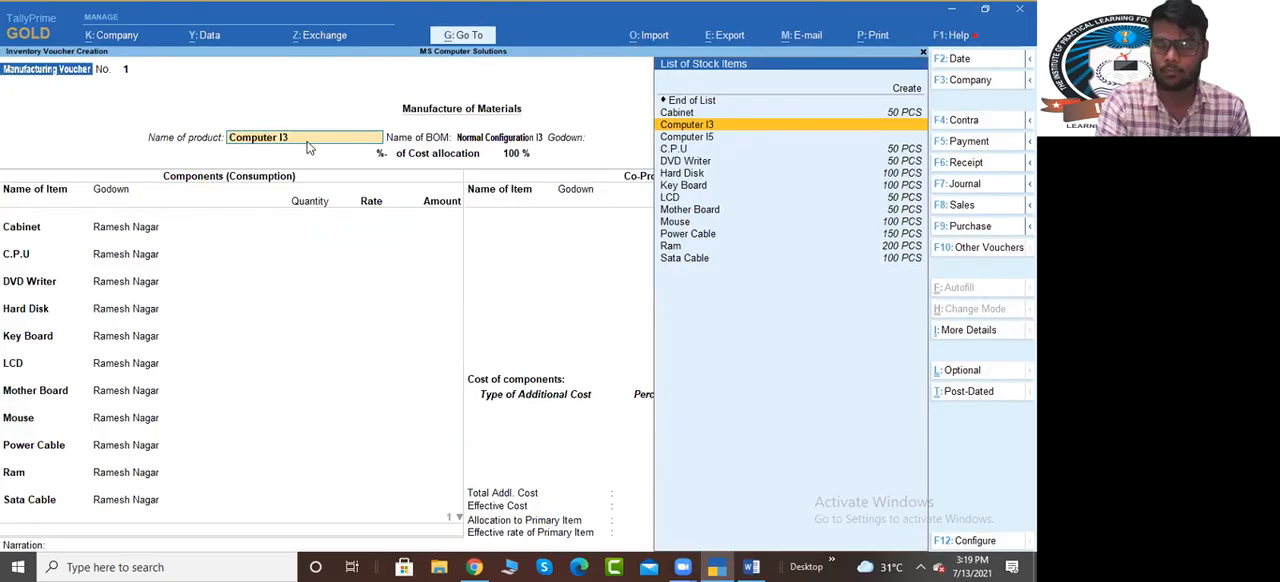
Keep Computer I3 with its Normal Configuration I3 BOM and select Ramesh Nagar as the product's godown
{"action": "key", "text": "Return"}
{"action": "key", "text": "Return"}
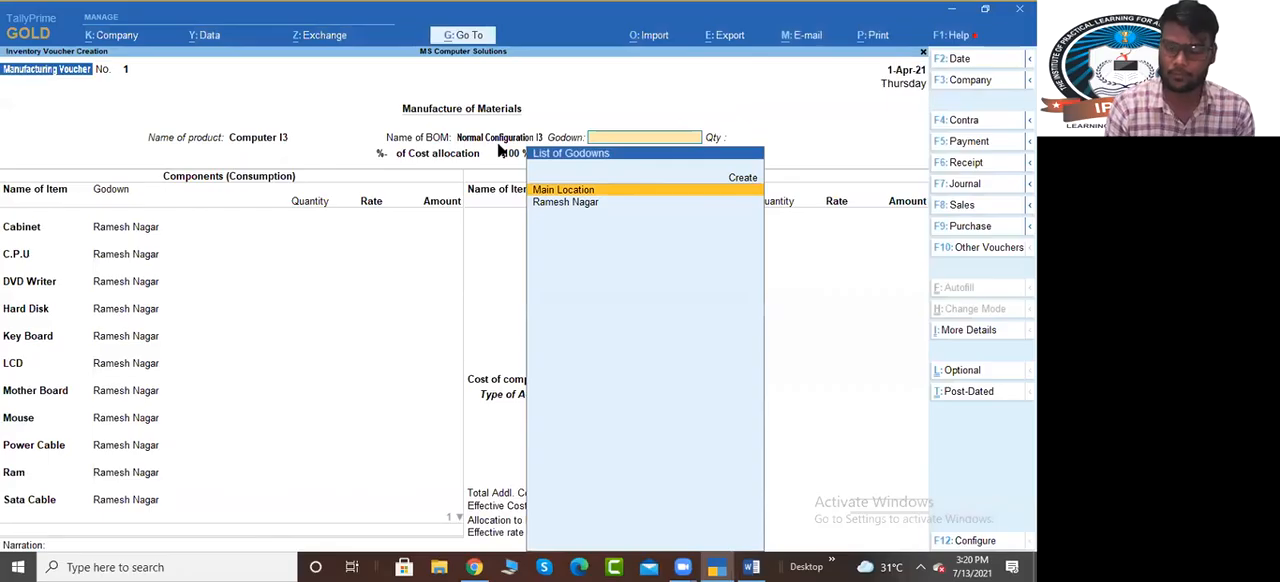
{"action": "key", "text": "Down"}
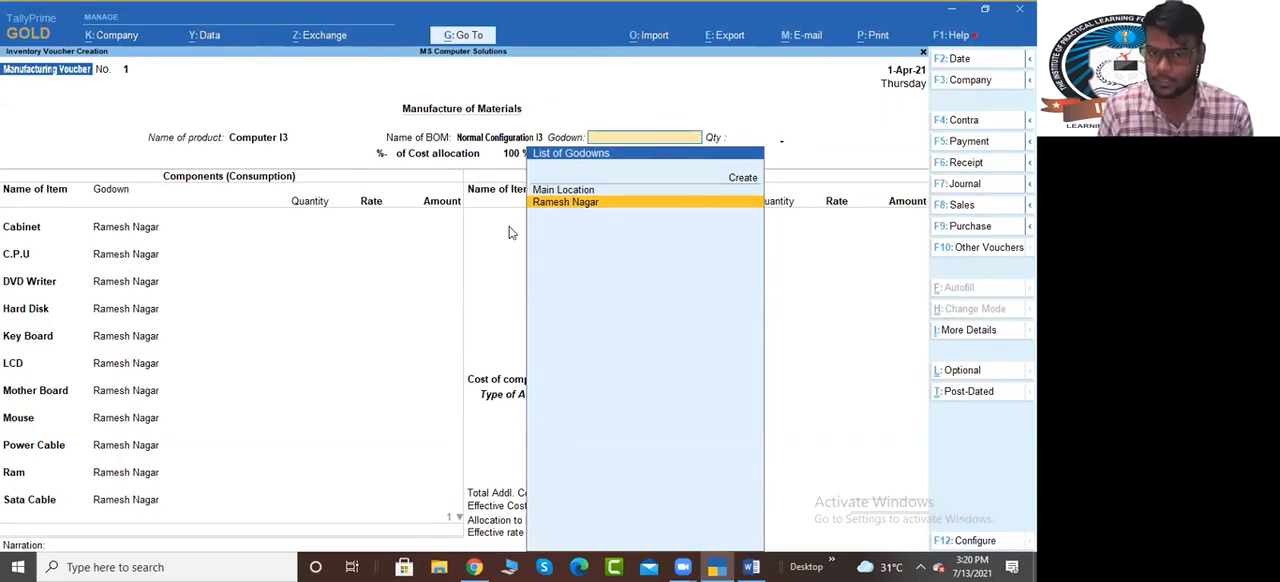
{"action": "key", "text": "Return"}
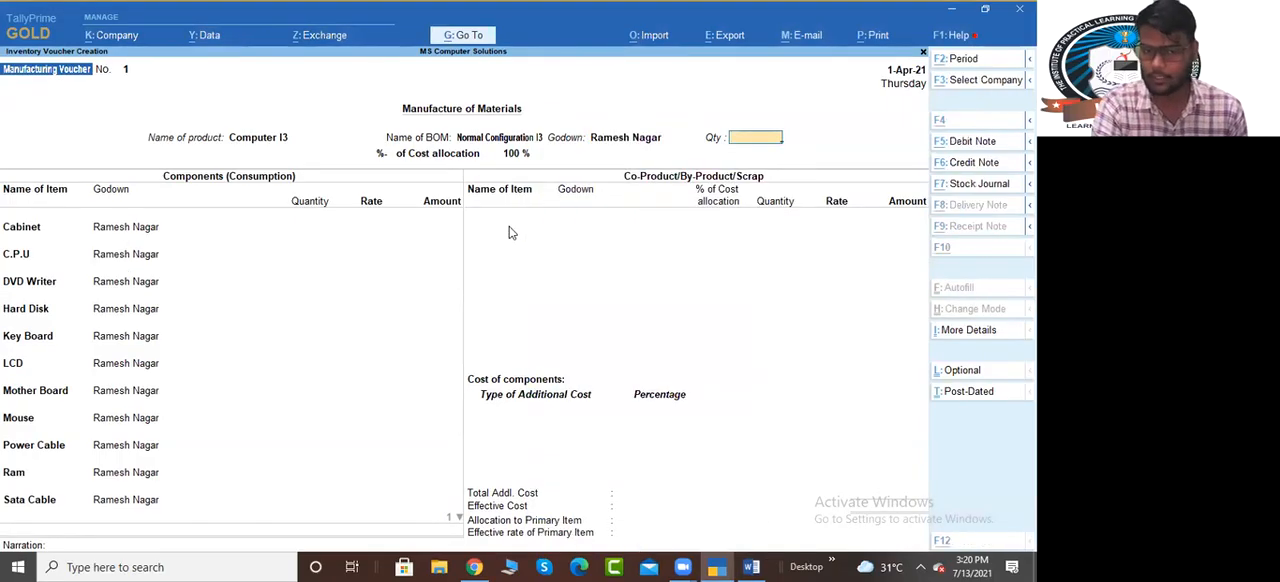
Switch to the Bill Of Material(BOM) Word document and append "25 Pcs Each" to the Step No-4 Create Finish Goods line
{"action": "key", "text": "alt+Tab"}
{"action": "key", "text": "alt+Tab"}
{"action": "scroll", "coordinate": [505, 322], "scroll_direction": "down", "scroll_amount": 10}
{"action": "scroll", "coordinate": [505, 322], "scroll_direction": "down", "scroll_amount": 2}
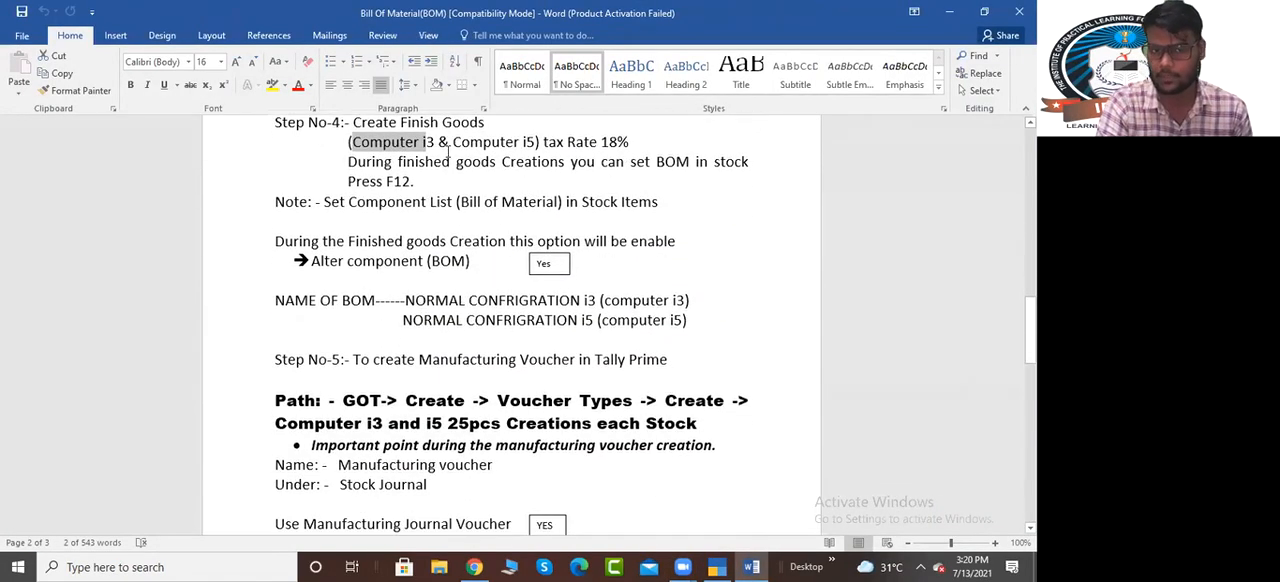
{"action": "scroll", "coordinate": [464, 176], "scroll_direction": "up", "scroll_amount": 1}
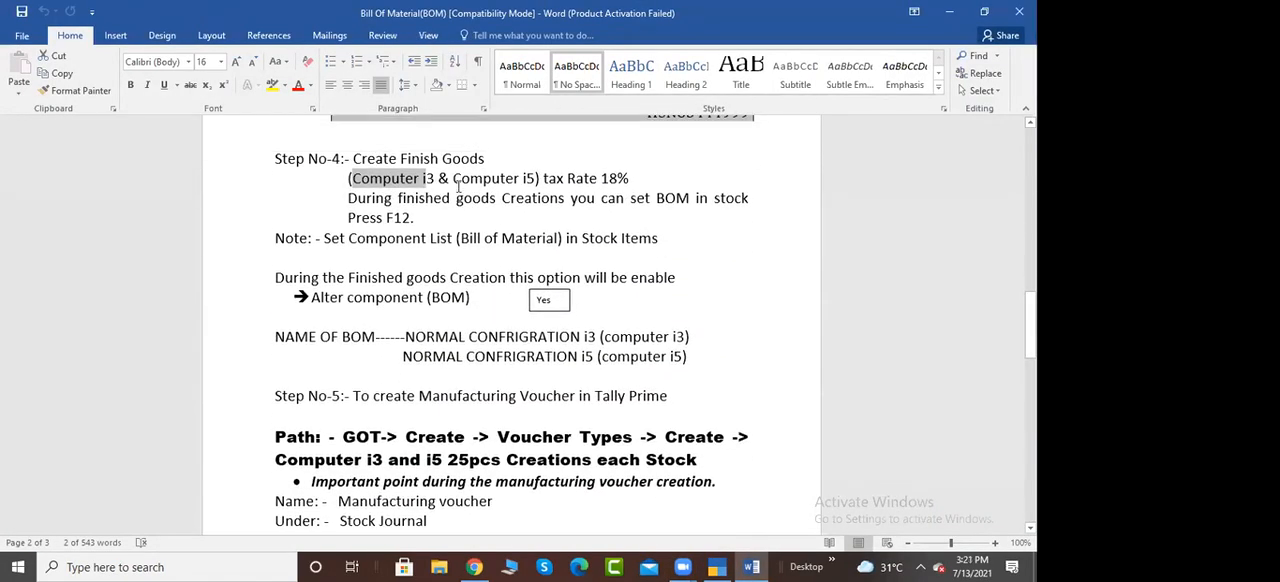
{"action": "scroll", "coordinate": [536, 215], "scroll_direction": "up", "scroll_amount": 2}
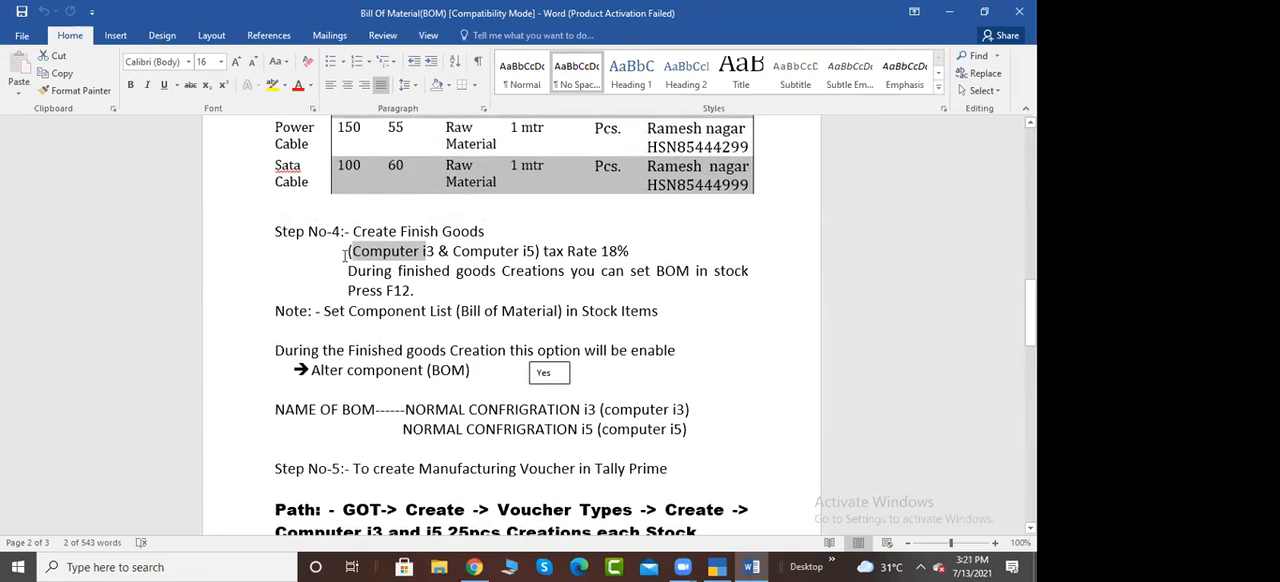
{"action": "key", "text": "Left"}
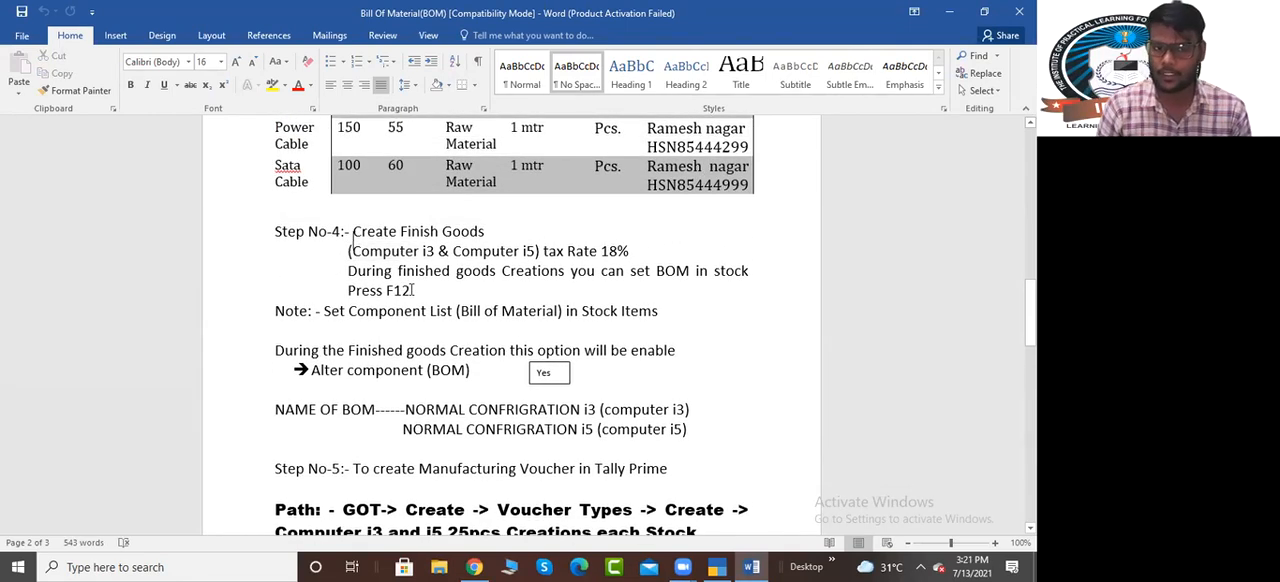
{"action": "key", "text": "Right"}
{"action": "key", "text": "Right"}
{"action": "key", "text": "Right"}
{"action": "key", "text": "Right"}
{"action": "key", "text": "Right"}
{"action": "key", "text": "Right"}
{"action": "key", "text": "Right"}
{"action": "key", "text": "Right"}
{"action": "key", "text": "End"}
{"action": "type", "text": "25 Pcs Each"}
Switch back to TallyPrime and set the Computer I3 manufacturing quantity to 25 PCS
{"action": "key", "text": "alt+Tab"}
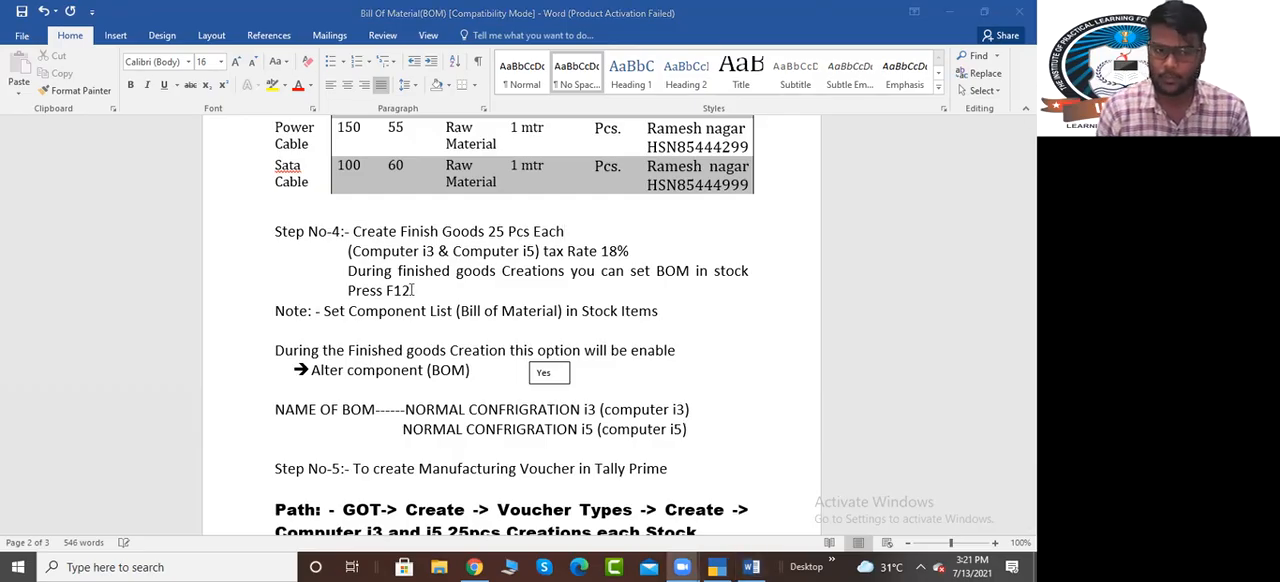
{"action": "key", "text": "alt+Tab"}
{"action": "type", "text": "5"}
{"action": "key", "text": "Return"}
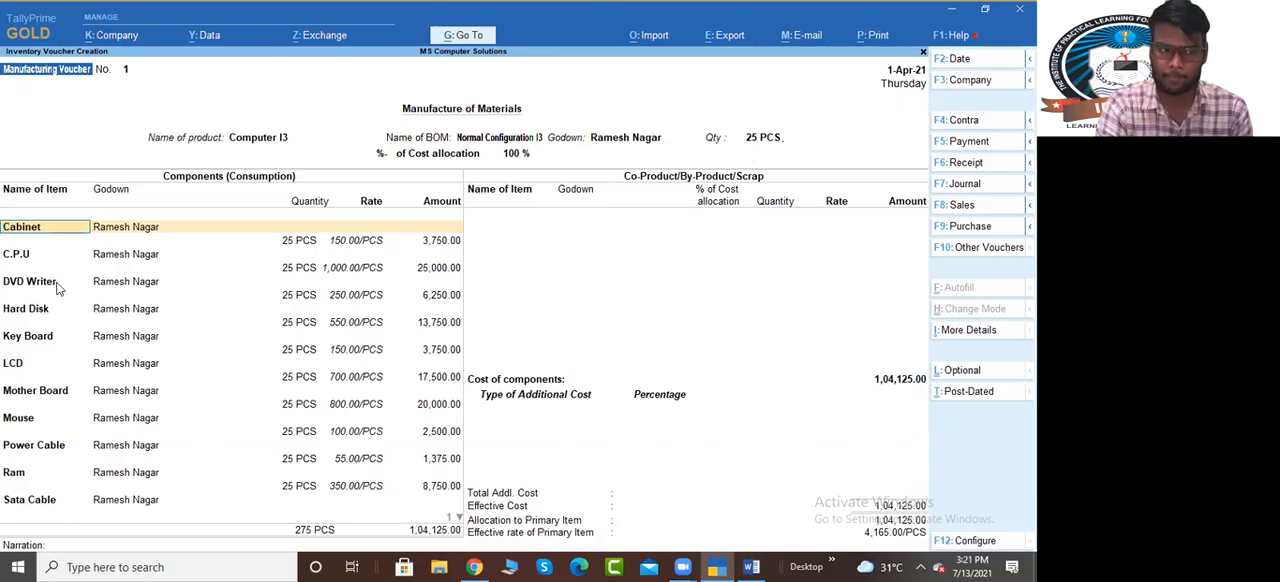
Accept the filled-in godown, quantity, rate and amount for every consumed component from Cabinet to Sata Cable
{"action": "key", "text": "Return"}
{"action": "key", "text": "Return"}
{"action": "key", "text": "Return"}
{"action": "key", "text": "Return"}
{"action": "key", "text": "Return"}
{"action": "key", "text": "Return"}
{"action": "key", "text": "Return"}
{"action": "key", "text": "Return"}
{"action": "key", "text": "Return"}
{"action": "key", "text": "Return"}
{"action": "key", "text": "Return"}
{"action": "key", "text": "Return"}
{"action": "key", "text": "Return"}
{"action": "key", "text": "Return"}
{"action": "key", "text": "Return"}
{"action": "key", "text": "Return"}
{"action": "key", "text": "Return"}
{"action": "key", "text": "Return"}
{"action": "key", "text": "Return"}
{"action": "key", "text": "Return"}
{"action": "key", "text": "Return"}
{"action": "key", "text": "Return"}
{"action": "key", "text": "Return"}
{"action": "key", "text": "Return"}
{"action": "key", "text": "Return"}
{"action": "key", "text": "Return"}
{"action": "key", "text": "Return"}
{"action": "key", "text": "Return"}
{"action": "key", "text": "Return"}
{"action": "key", "text": "Return"}
{"action": "key", "text": "Return"}
{"action": "key", "text": "Return"}
{"action": "key", "text": "Return"}
{"action": "key", "text": "Return"}
{"action": "key", "text": "Return"}
{"action": "key", "text": "Return"}
{"action": "key", "text": "Return"}
{"action": "key", "text": "Return"}
{"action": "key", "text": "Return"}
{"action": "key", "text": "Return"}
{"action": "key", "text": "Return"}
{"action": "key", "text": "Return"}
{"action": "key", "text": "Return"}
{"action": "key", "text": "Return"}
{"action": "key", "text": "Return"}
{"action": "key", "text": "Return"}
{"action": "key", "text": "Return"}
{"action": "key", "text": "Return"}
{"action": "key", "text": "Return"}
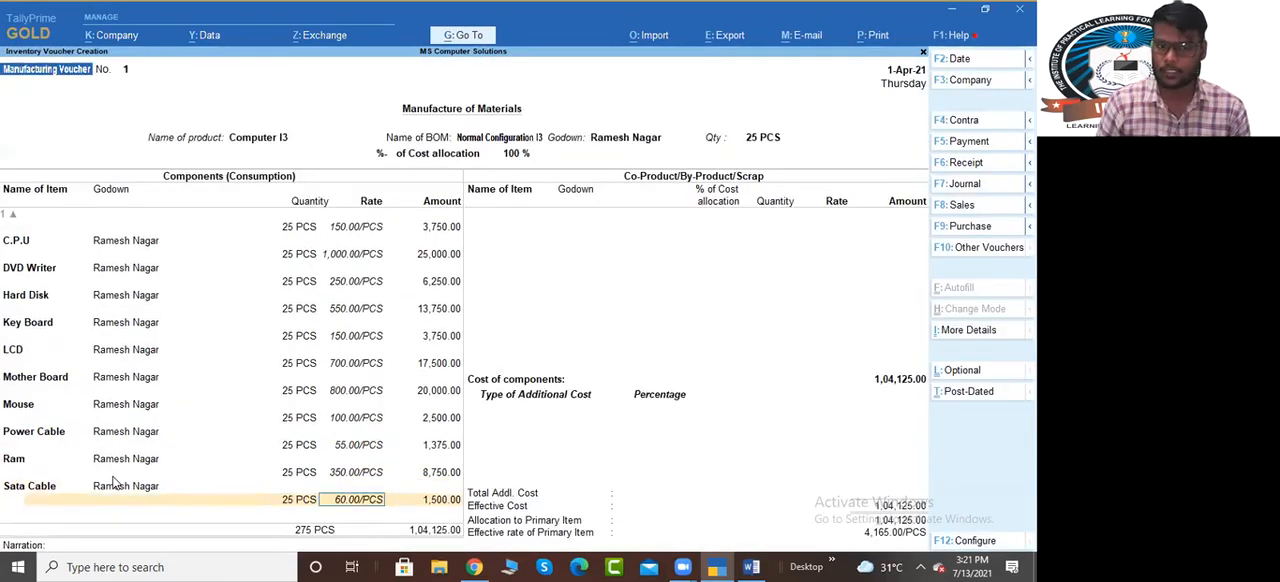
Go back to the co-product list and end both it and the additional cost list without entries
{"action": "key", "text": "BackSpace"}
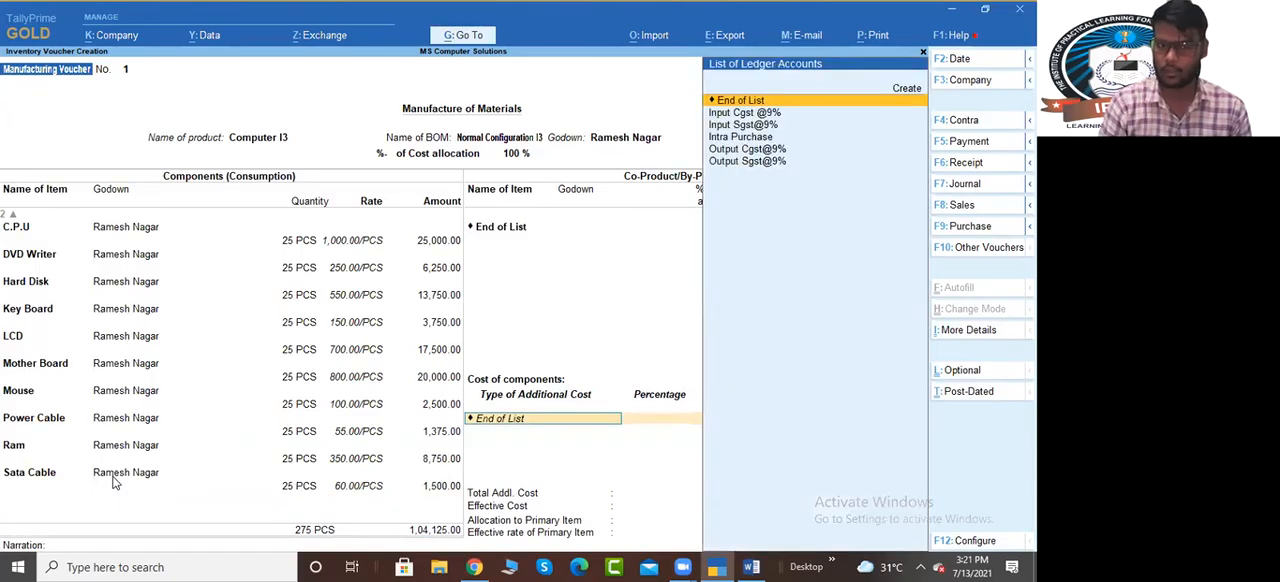
{"action": "key", "text": "BackSpace"}
{"action": "key", "text": "BackSpace"}
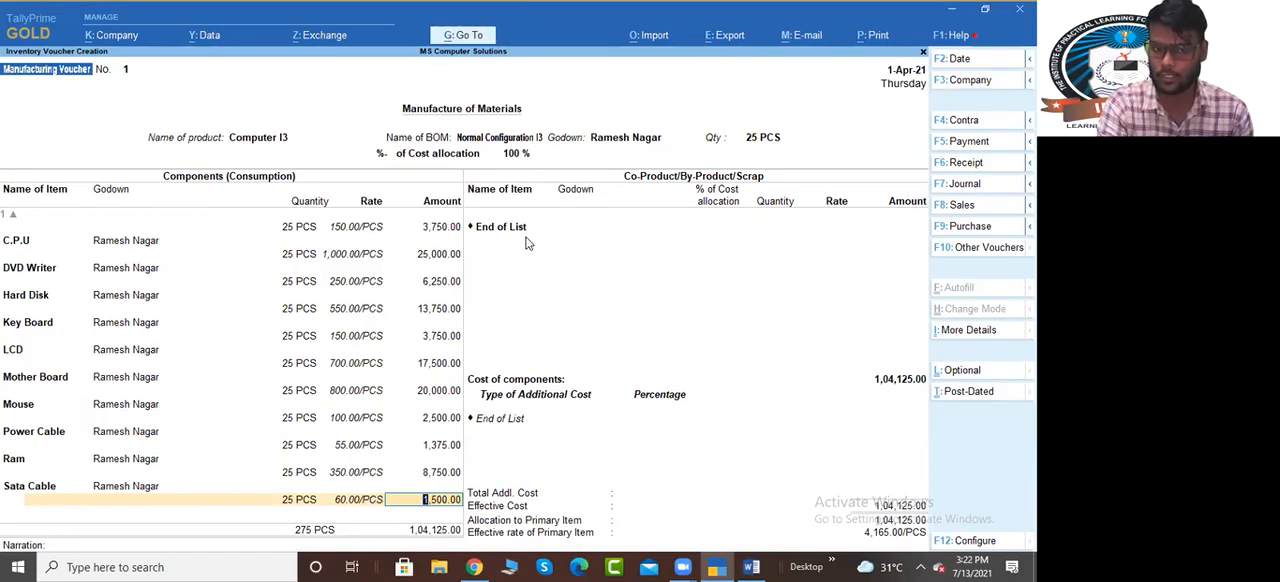
{"action": "key", "text": "Return"}
{"action": "key", "text": "Return"}
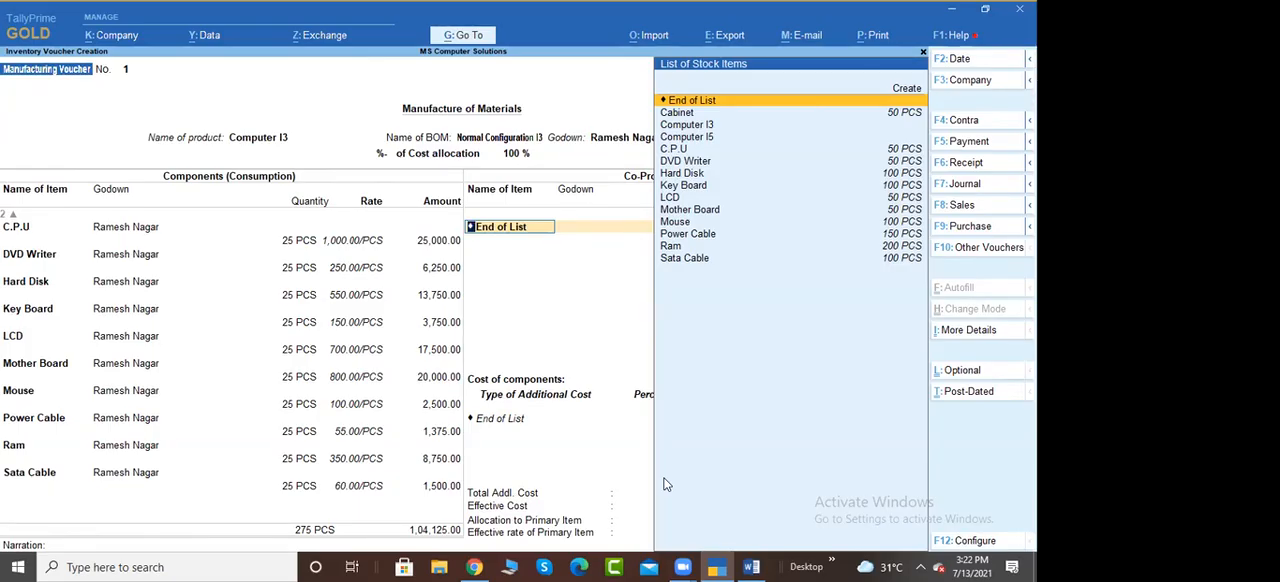
{"action": "left_click", "coordinate": [524, 260]}
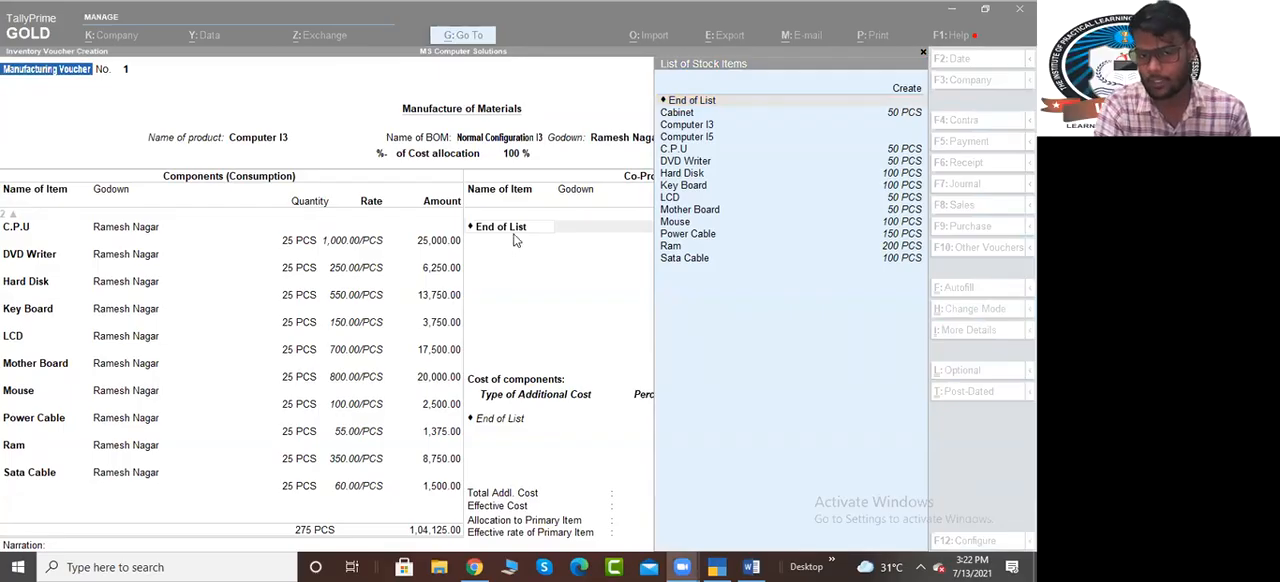
{"action": "left_click", "coordinate": [515, 233]}
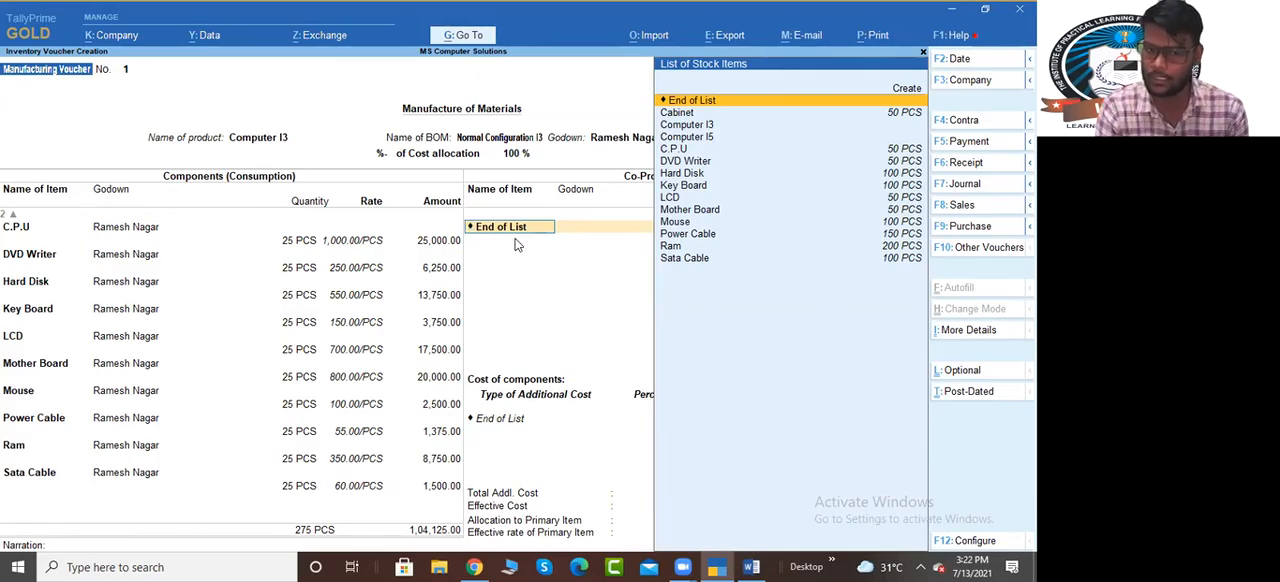
{"action": "key", "text": "Return"}
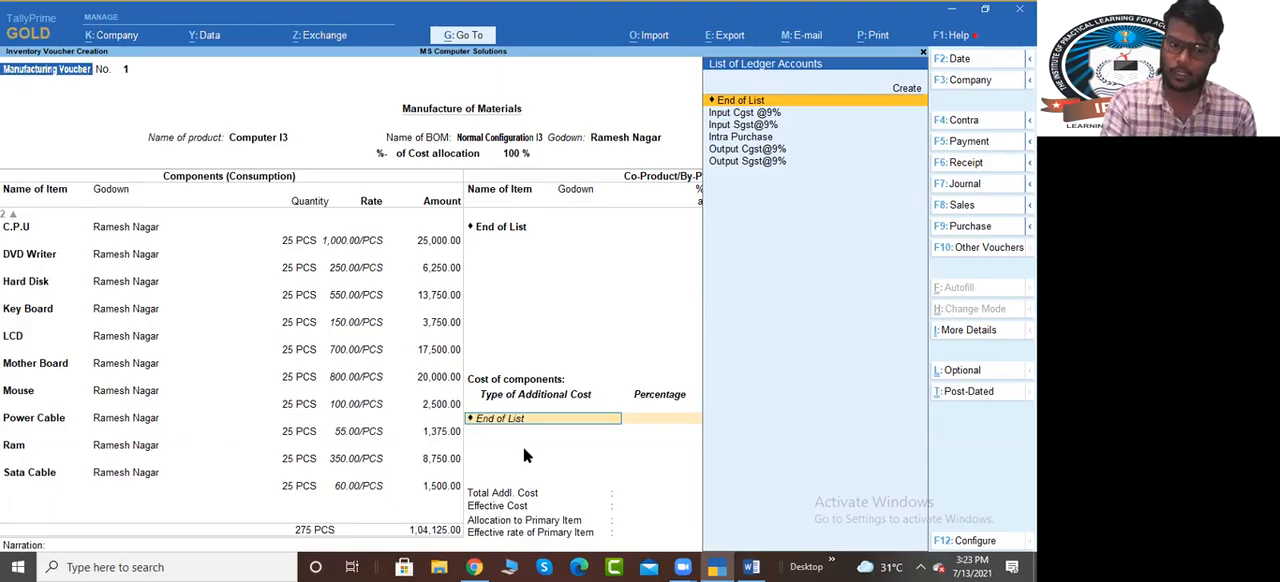
{"action": "key", "text": "Return"}
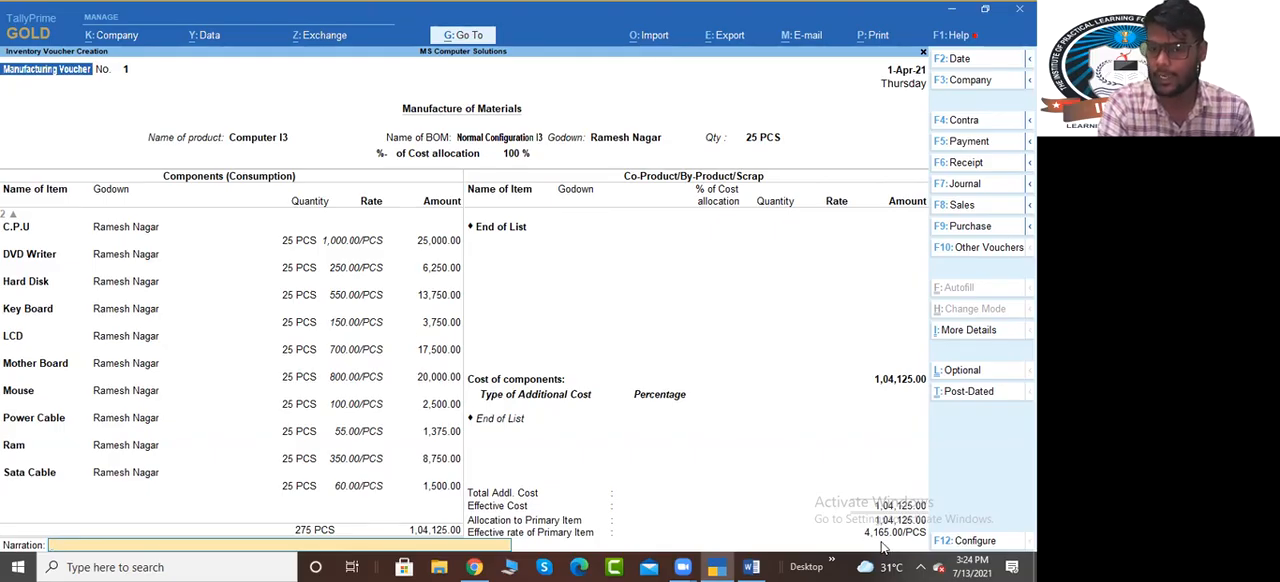
From the additional cost type field, start a new ledger named Labour Charges under Direct Expenses, keeping its ledger type Not Applicable
{"action": "left_click", "coordinate": [498, 424]}
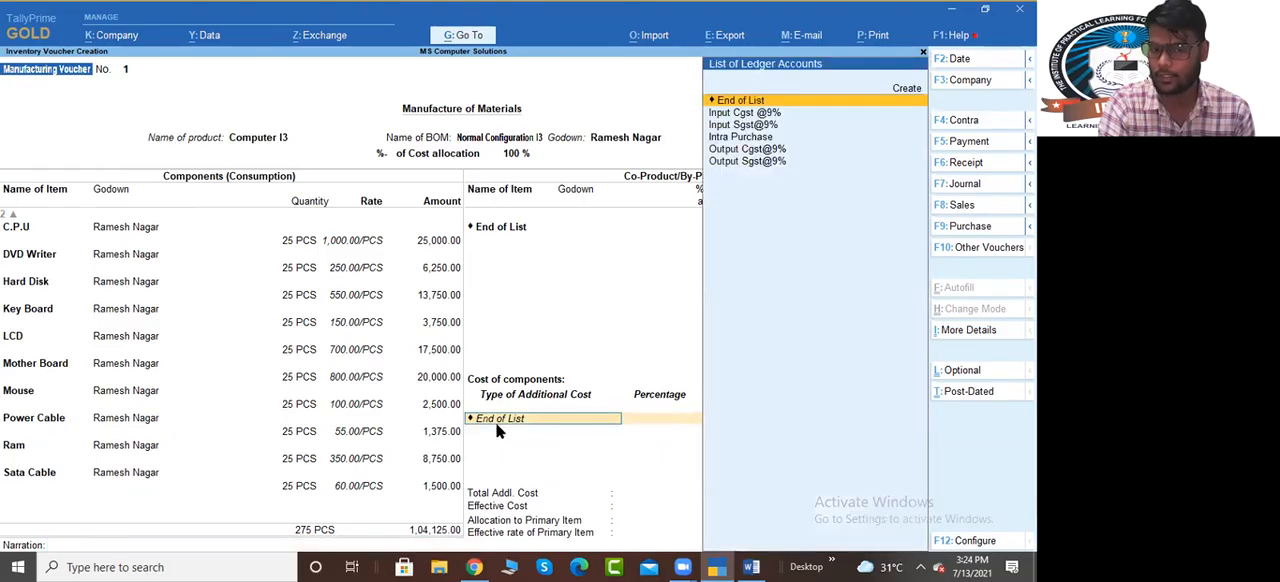
{"action": "key", "text": "alt+c"}
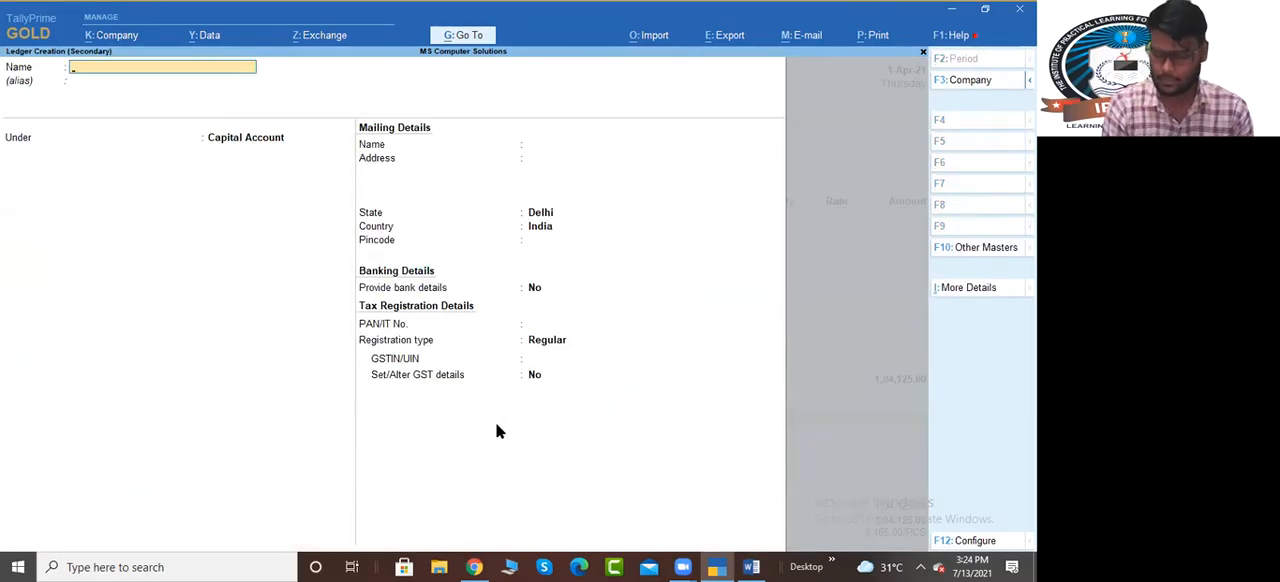
{"action": "type", "text": "Labou"}
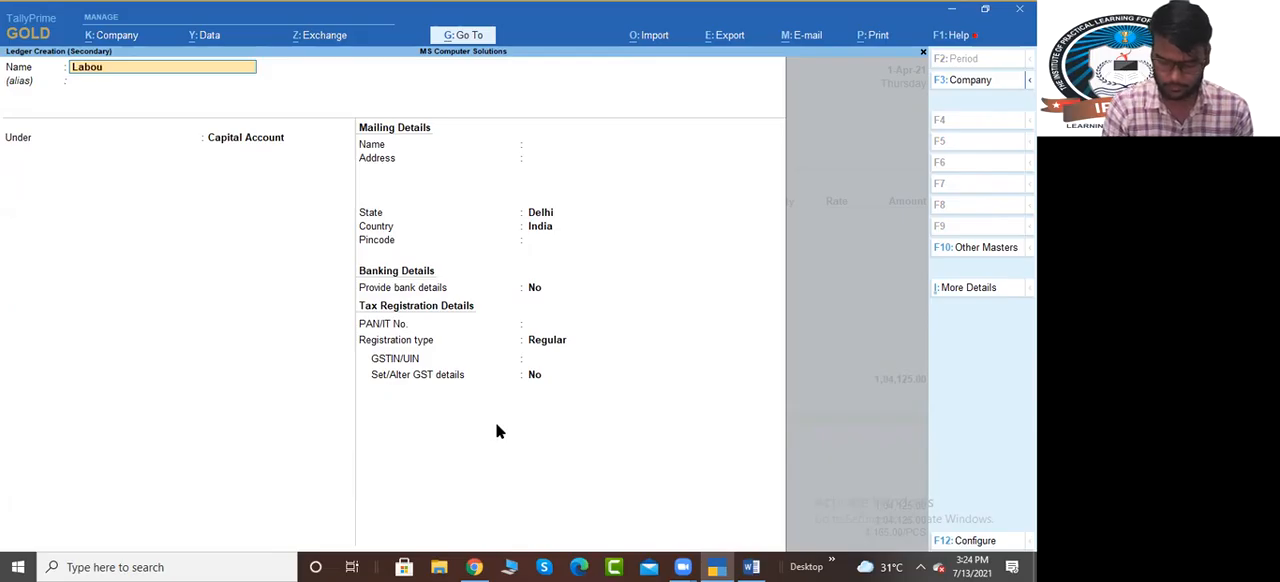
{"action": "type", "text": "r charges"}
{"action": "key", "text": "Return"}
{"action": "type", "text": "Dir"}
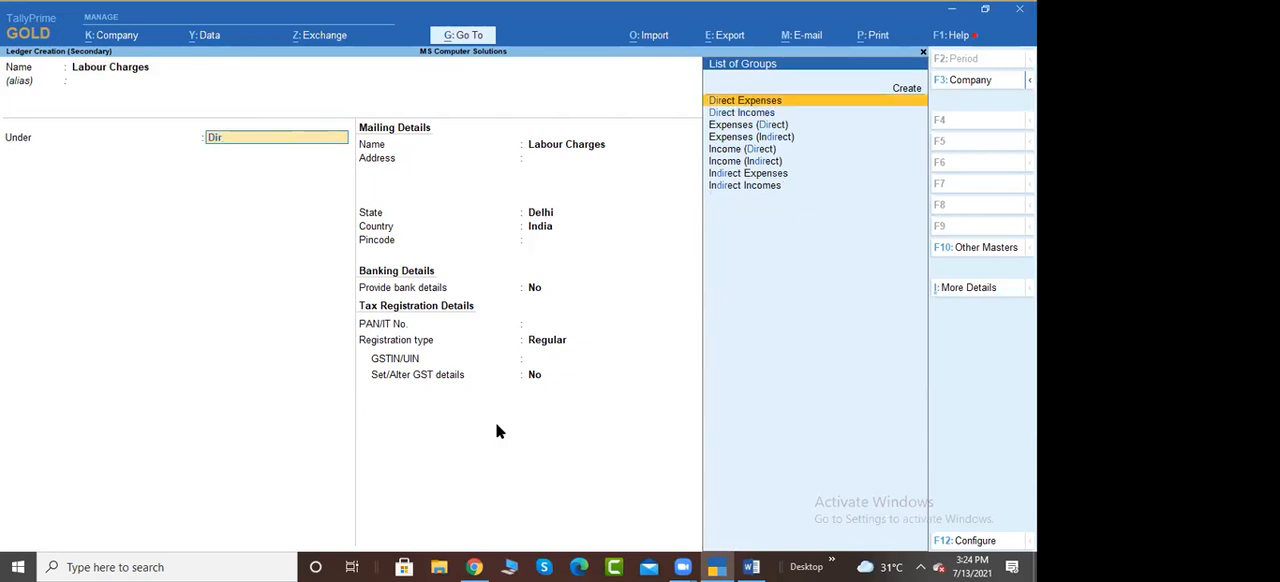
{"action": "key", "text": "Return"}
{"action": "key", "text": "Return"}
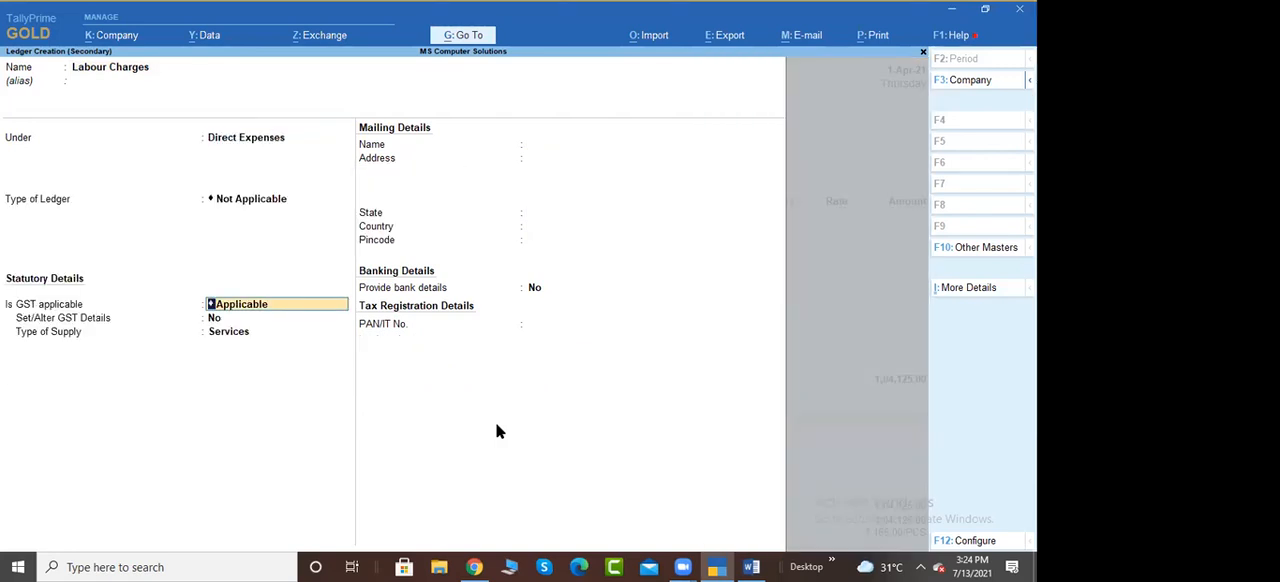
Set Is GST applicable to Not Applicable for the Labour Charges ledger
{"action": "key", "text": "Down"}
{"action": "key", "text": "Down"}
{"action": "key", "text": "Down"}
{"action": "key", "text": "Up"}
{"action": "key", "text": "Up"}
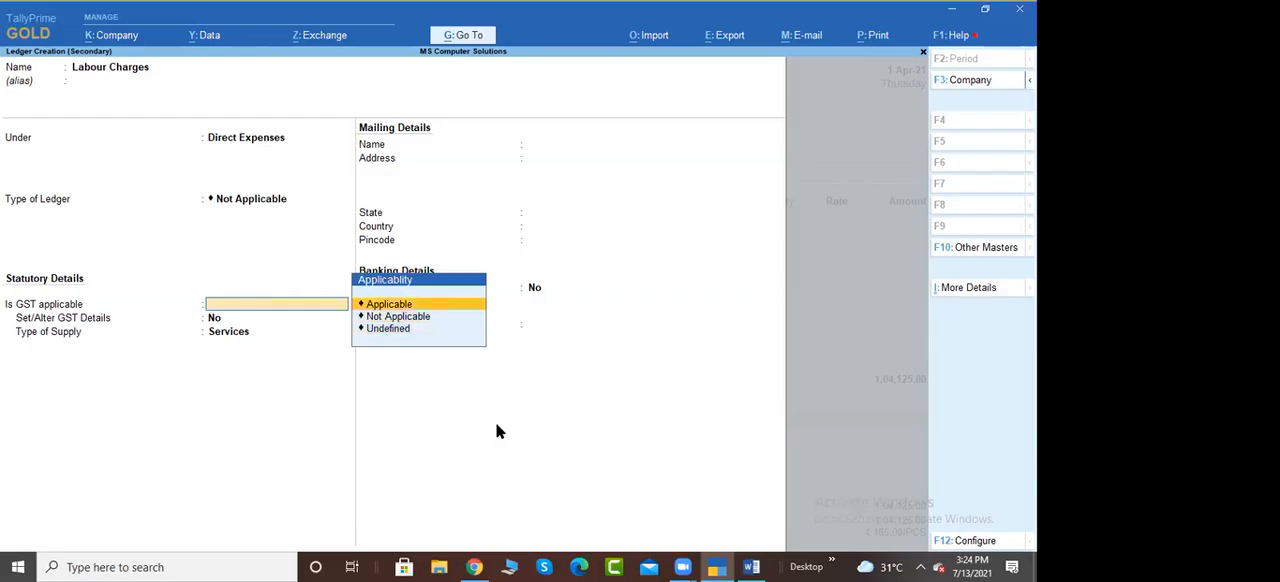
{"action": "key", "text": "Down"}
{"action": "key", "text": "Return"}
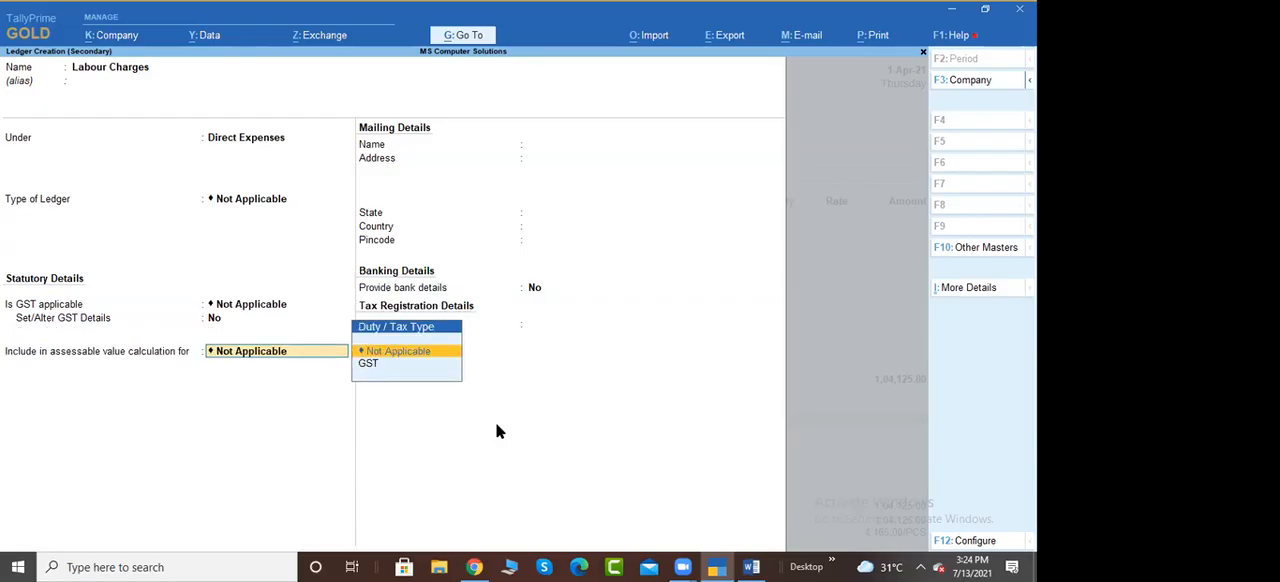
Try setting the Labour Charges ledger's assessable value calculation to GST
{"action": "key", "text": "Return"}
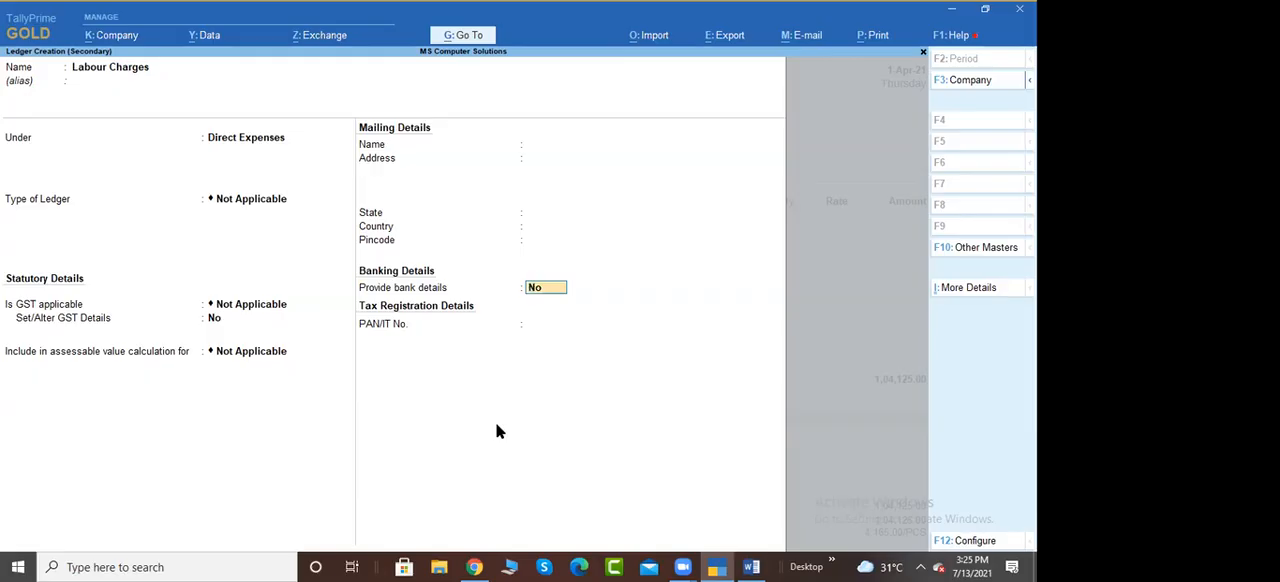
{"action": "key", "text": "BackSpace"}
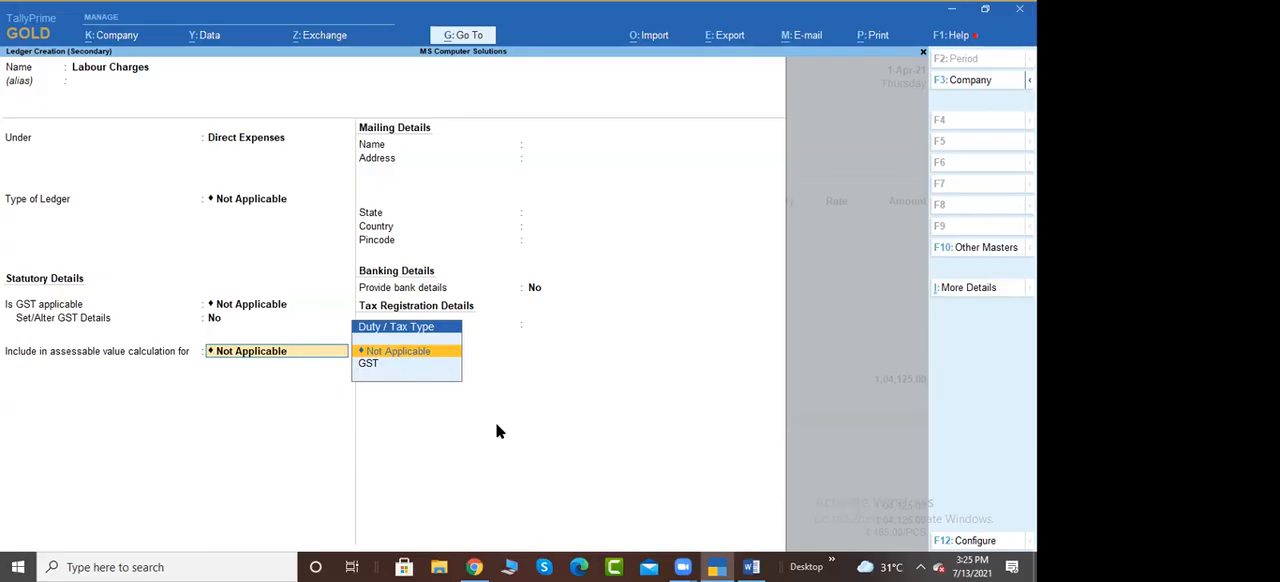
{"action": "key", "text": "Down"}
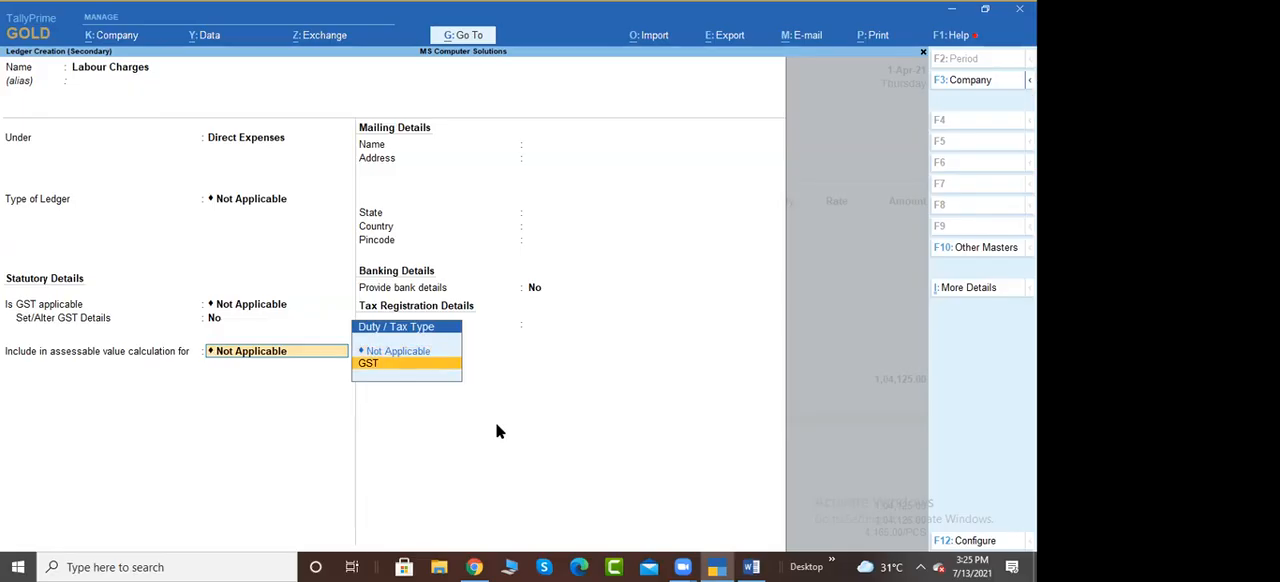
{"action": "key", "text": "Return"}
{"action": "key", "text": "Up"}
{"action": "key", "text": "BackSpace"}
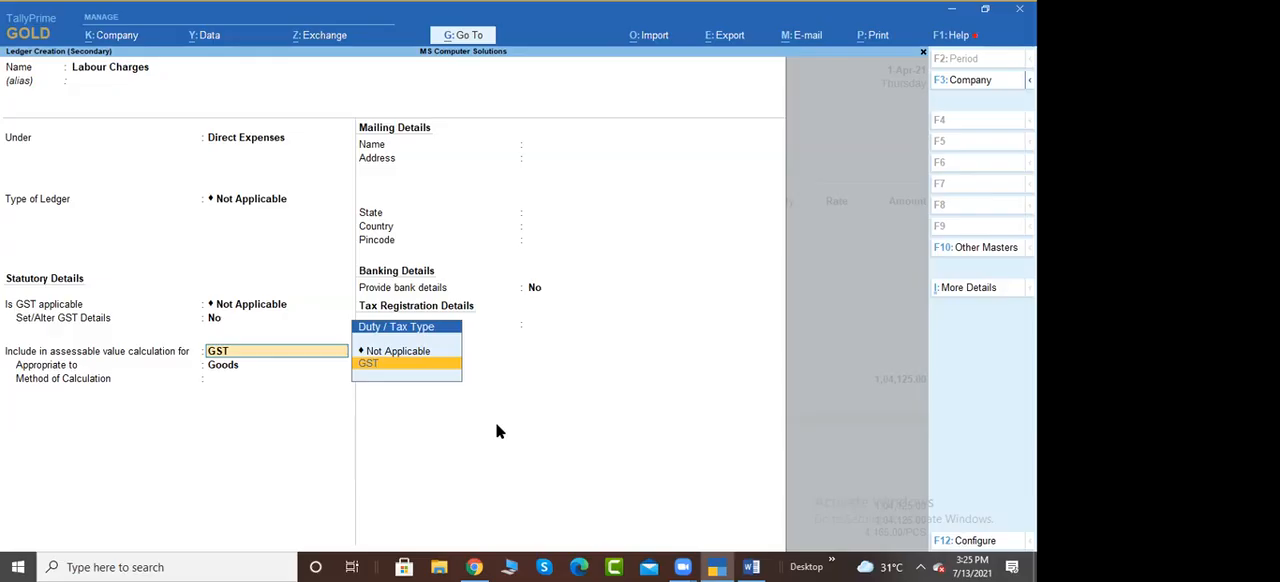
Set the assessable value calculation to Not Applicable and save the Labour Charges ledger without bank details or a PAN
{"action": "key", "text": "Up"}
{"action": "key", "text": "Return"}
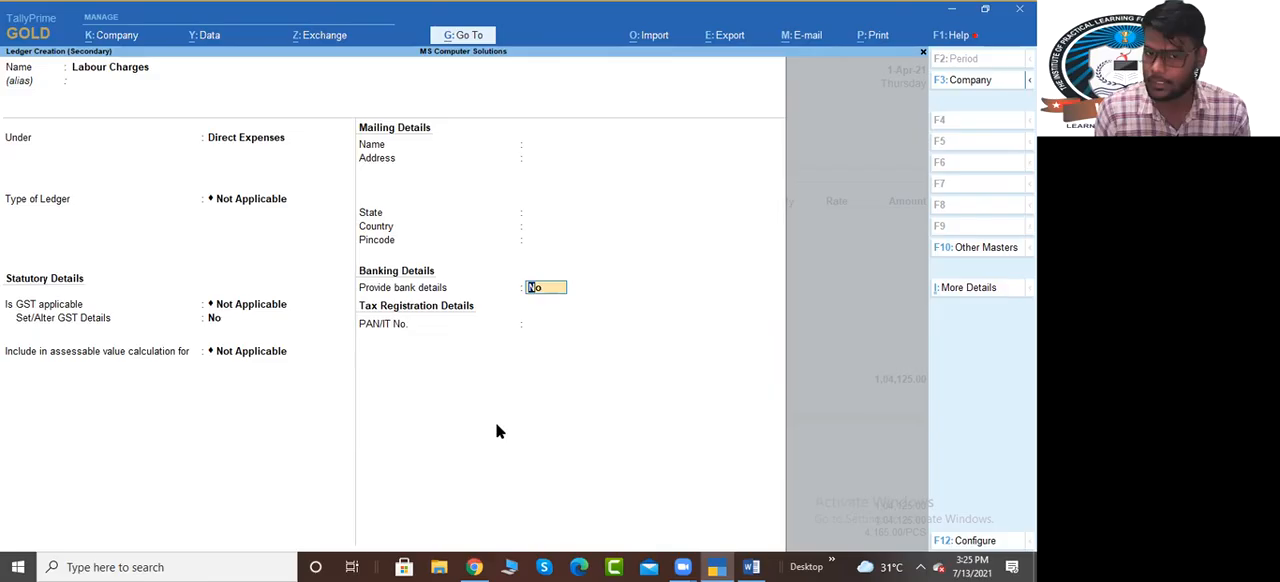
{"action": "key", "text": "Return"}
{"action": "key", "text": "Return"}
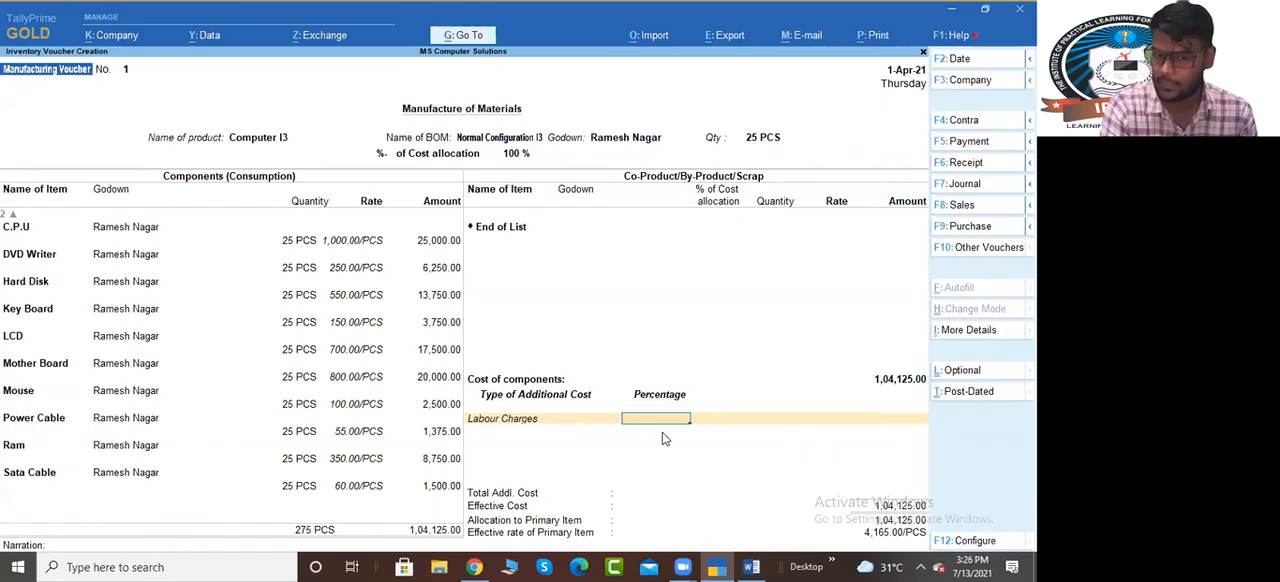
Try allocating Labour Charges at 10 % of the component cost, and clear the percentage
{"action": "type", "text": "0"}
{"action": "key", "text": "Return"}
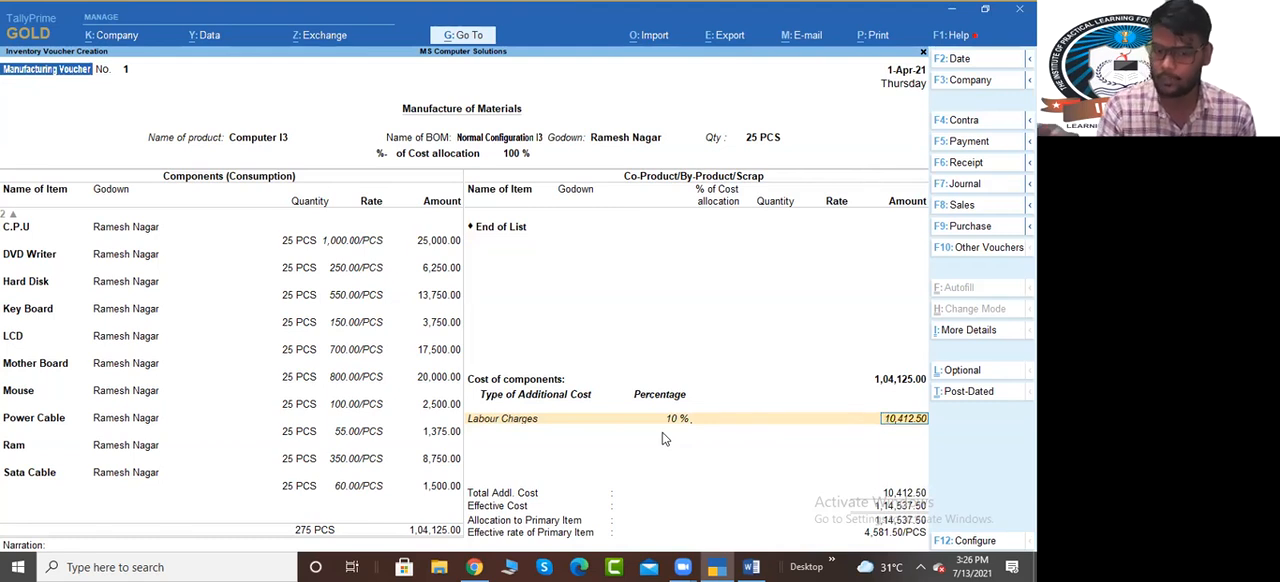
{"action": "key", "text": "BackSpace"}
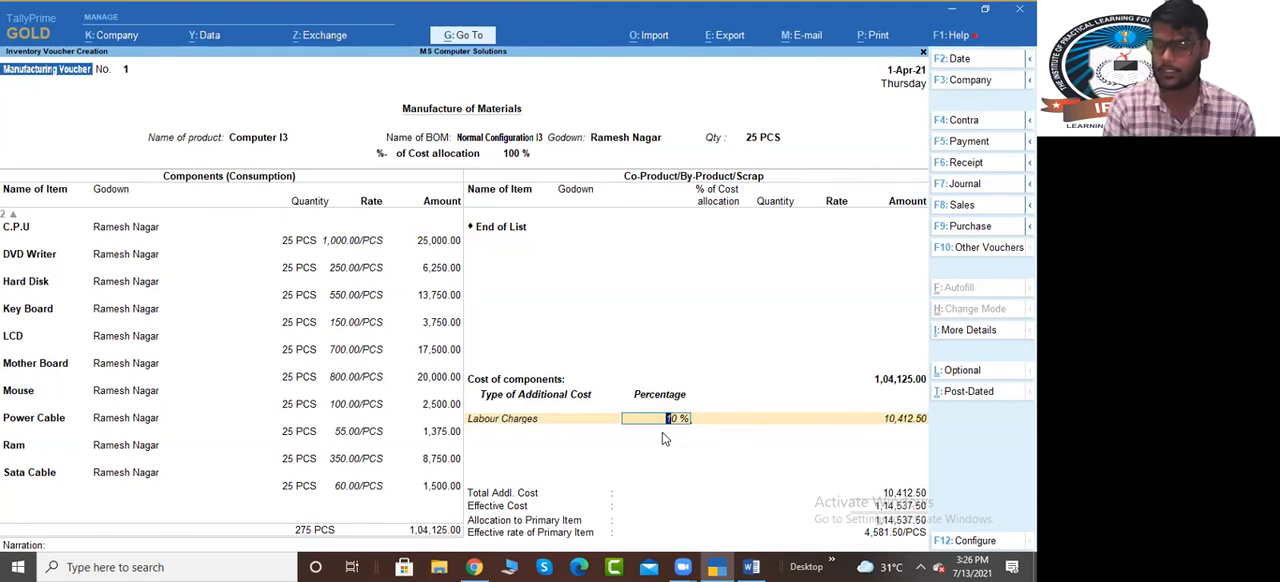
{"action": "key", "text": "space"}
{"action": "key", "text": "Return"}
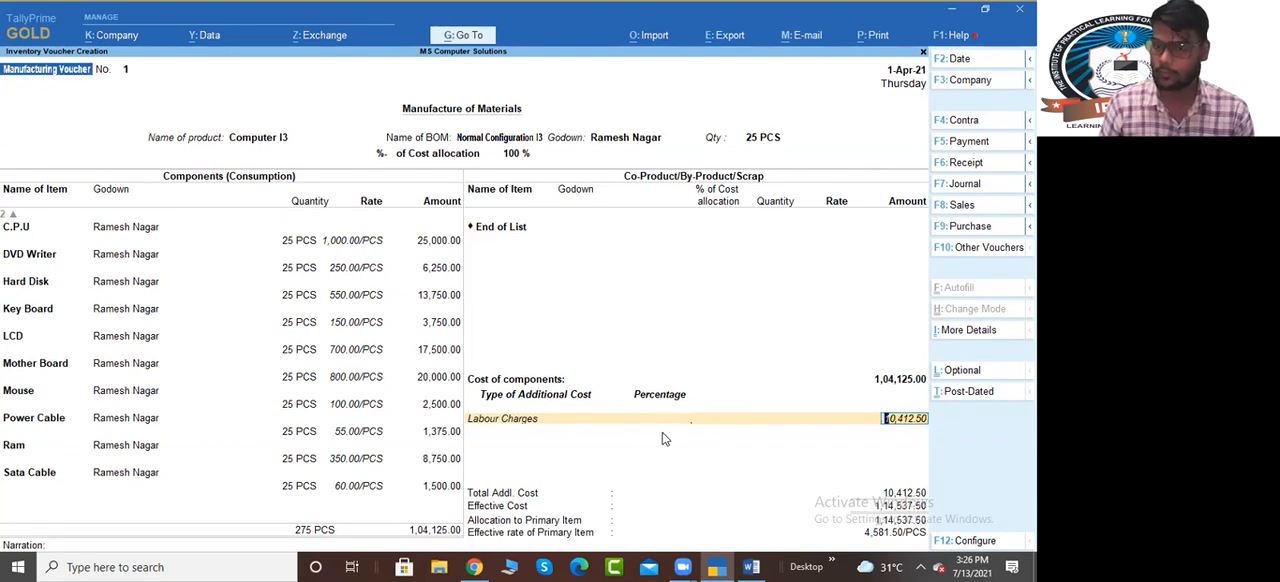
Set the Labour Charges amount to 10000 and save the manufacturing voucher
{"action": "type", "text": "10000"}
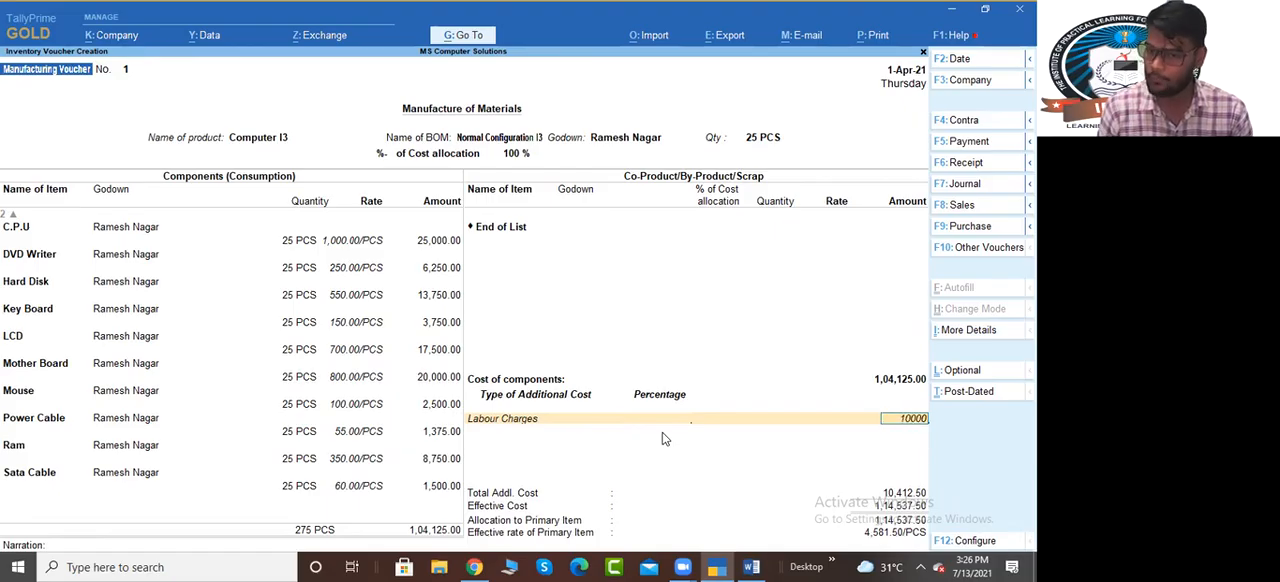
{"action": "key", "text": "Return"}
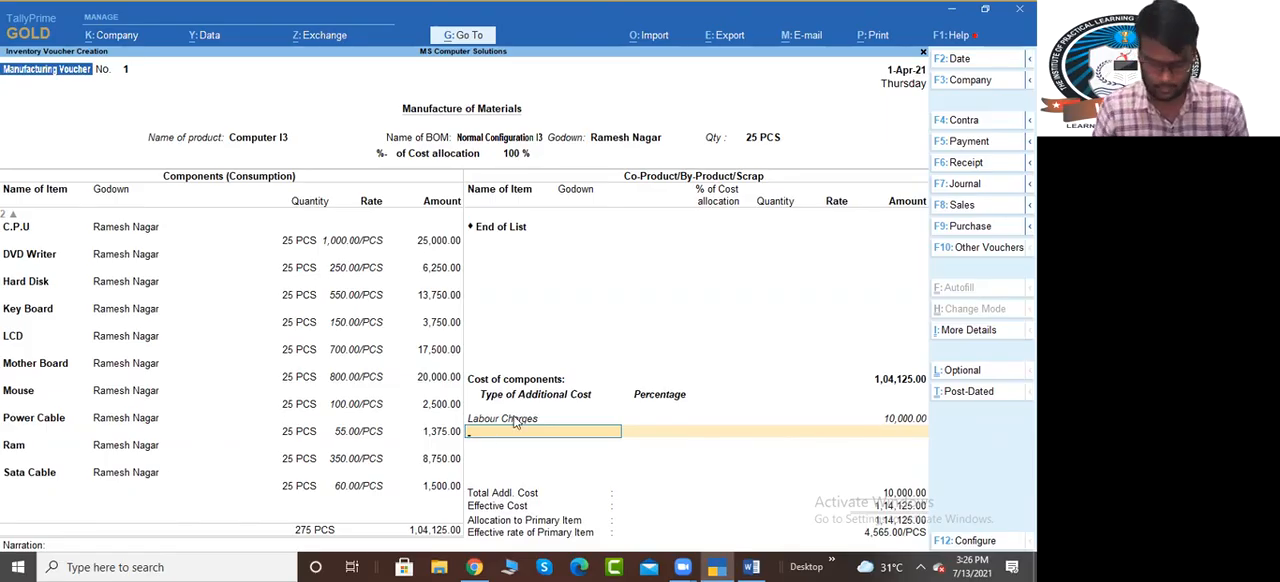
{"action": "key", "text": "ctrl+a"}
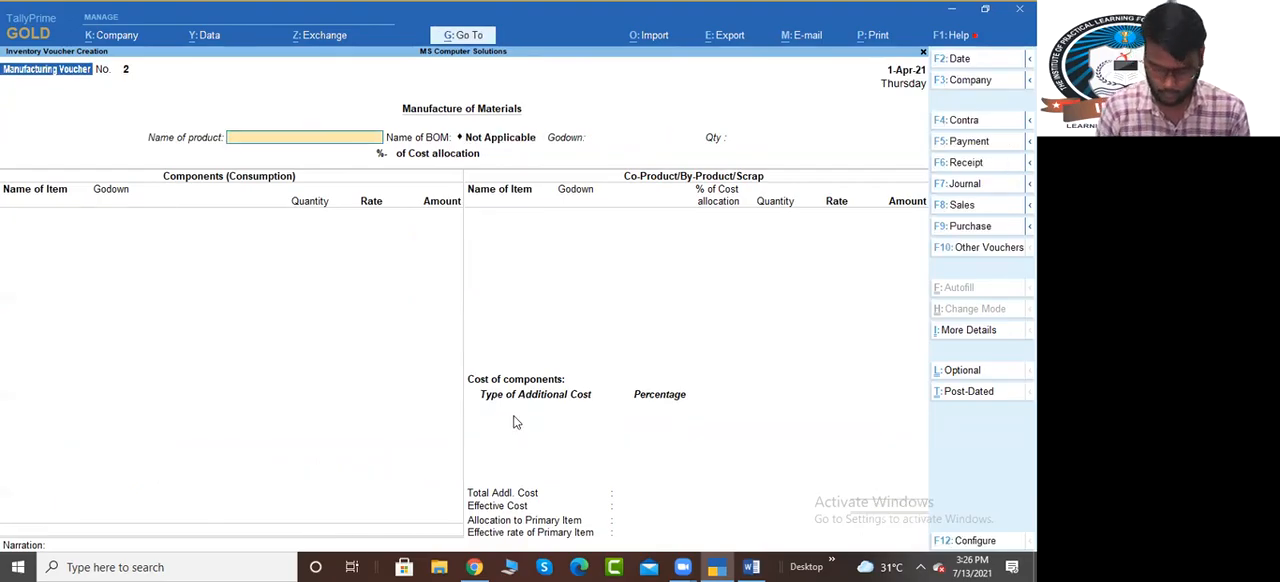
Open the Profit & Loss A/c report, examine its stock, purchase and direct expense lines, and return to the voucher screen
{"action": "key", "text": "alt+g"}
{"action": "type", "text": "Pro"}
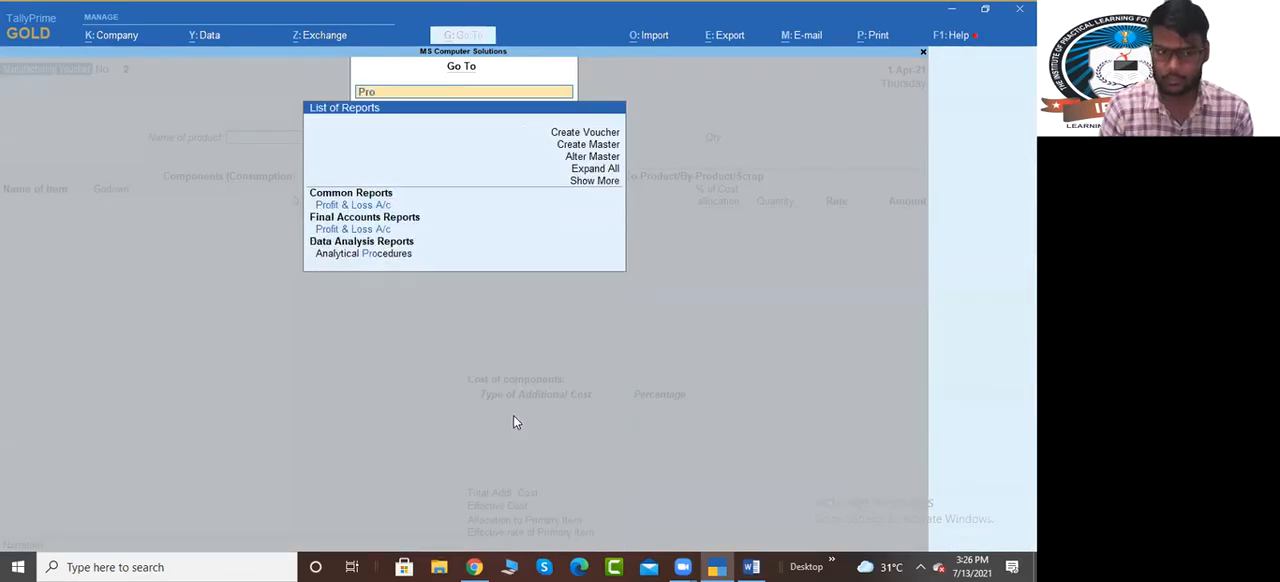
{"action": "key", "text": "Down"}
{"action": "key", "text": "Return"}
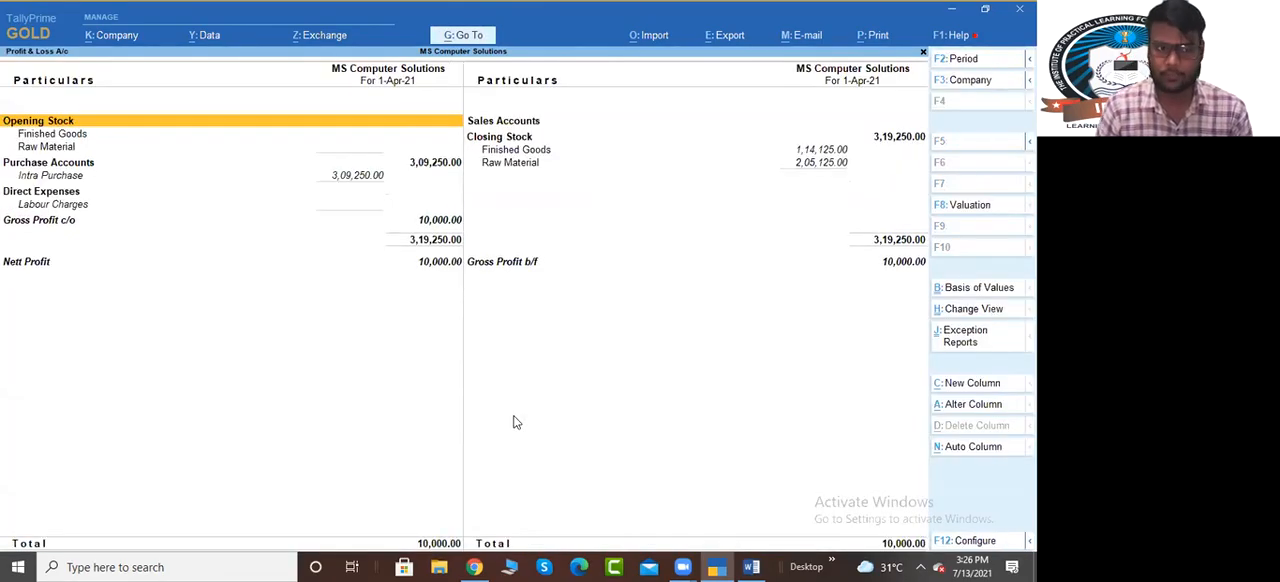
{"action": "key", "text": "Down"}
{"action": "key", "text": "Down"}
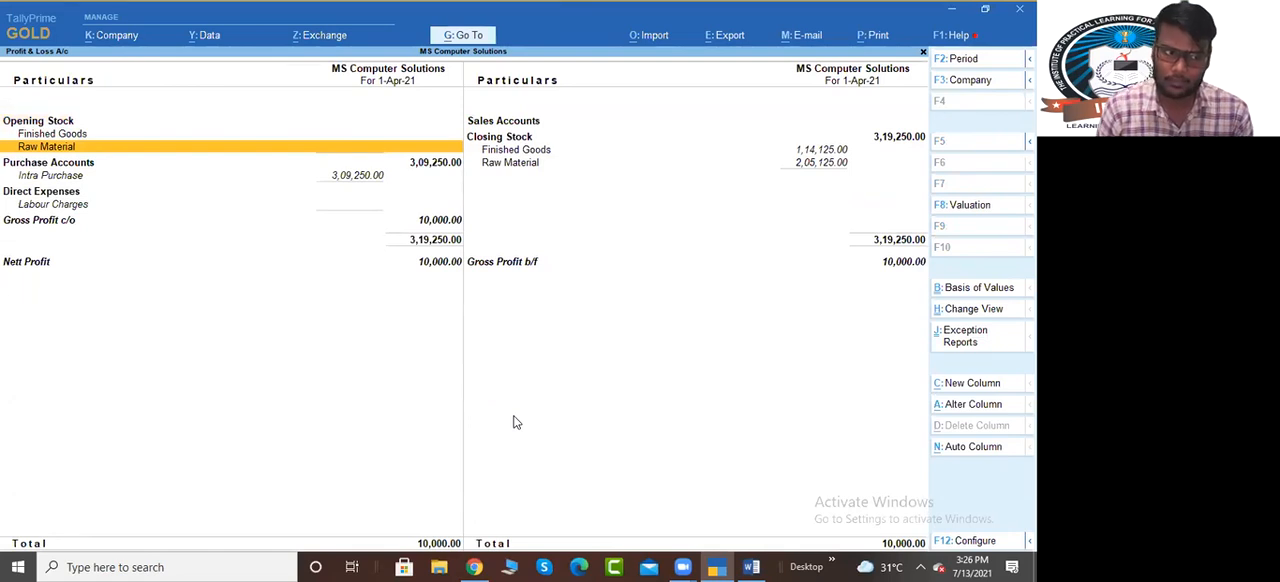
{"action": "key", "text": "Down"}
{"action": "key", "text": "Down"}
{"action": "key", "text": "Down"}
{"action": "key", "text": "Down"}
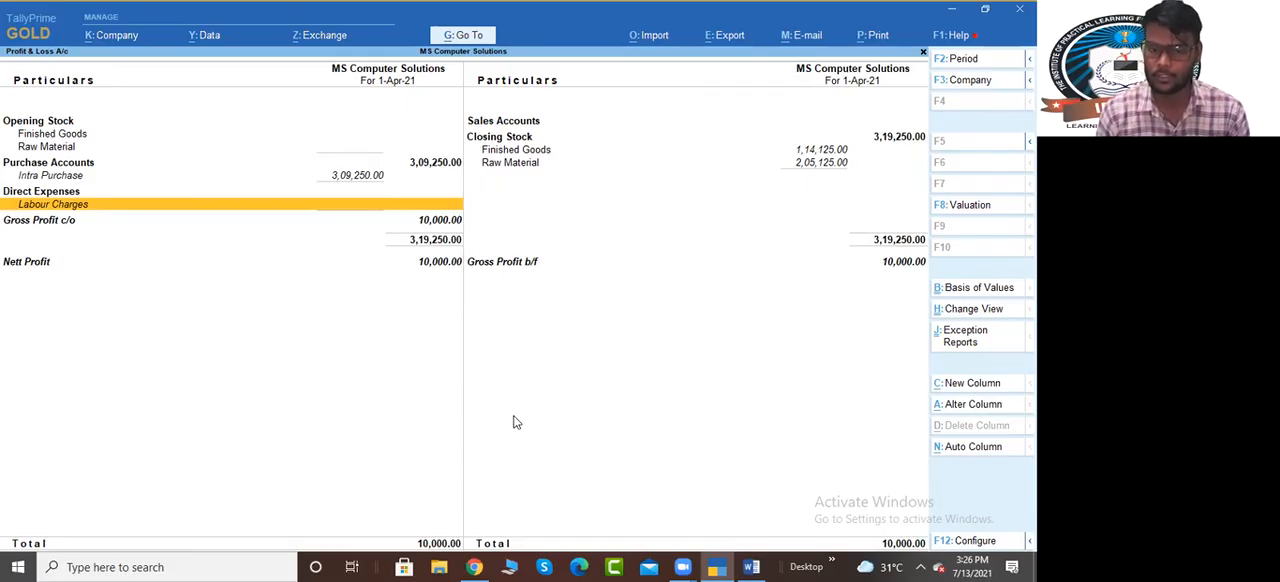
{"action": "key", "text": "Escape"}
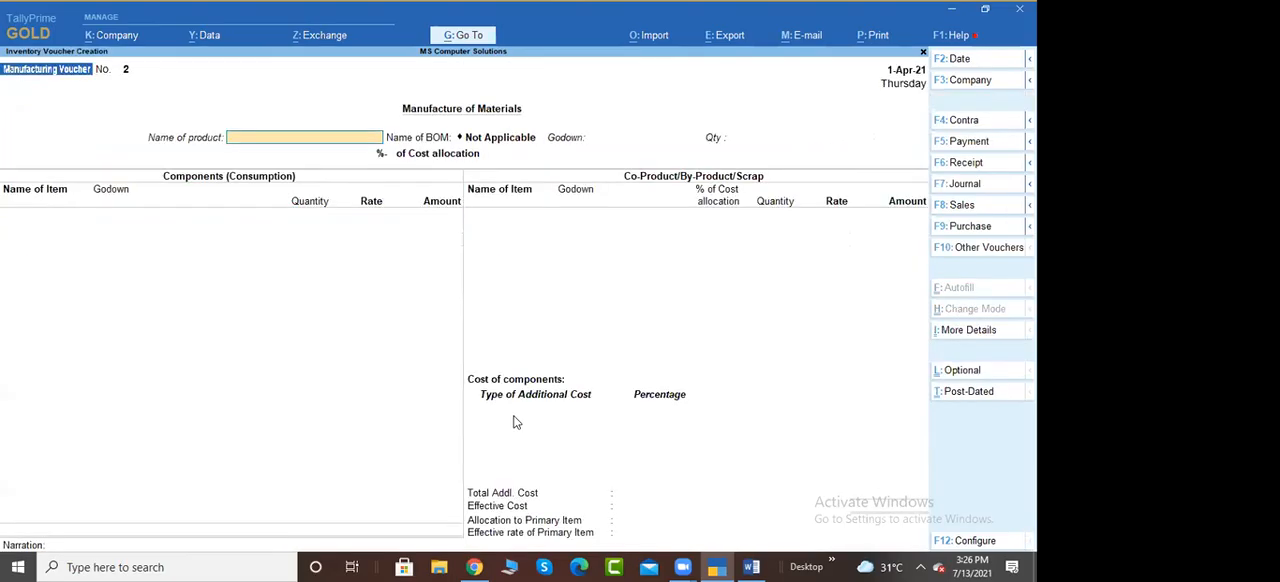
Reopen manufacturing voucher 1 and advance to its Labour Charges entry, keeping the product, components and empty co-product list
{"action": "key", "text": "Page_Up"}
{"action": "key", "text": "Return"}
{"action": "key", "text": "Return"}
{"action": "key", "text": "Return"}
{"action": "key", "text": "Return"}
{"action": "key", "text": "Return"}
{"action": "key", "text": "Return"}
{"action": "key", "text": "Return"}
{"action": "key", "text": "Return"}
{"action": "key", "text": "Return"}
{"action": "key", "text": "Return"}
{"action": "key", "text": "Return"}
{"action": "key", "text": "Return"}
{"action": "key", "text": "Return"}
{"action": "key", "text": "Return"}
{"action": "key", "text": "Return"}
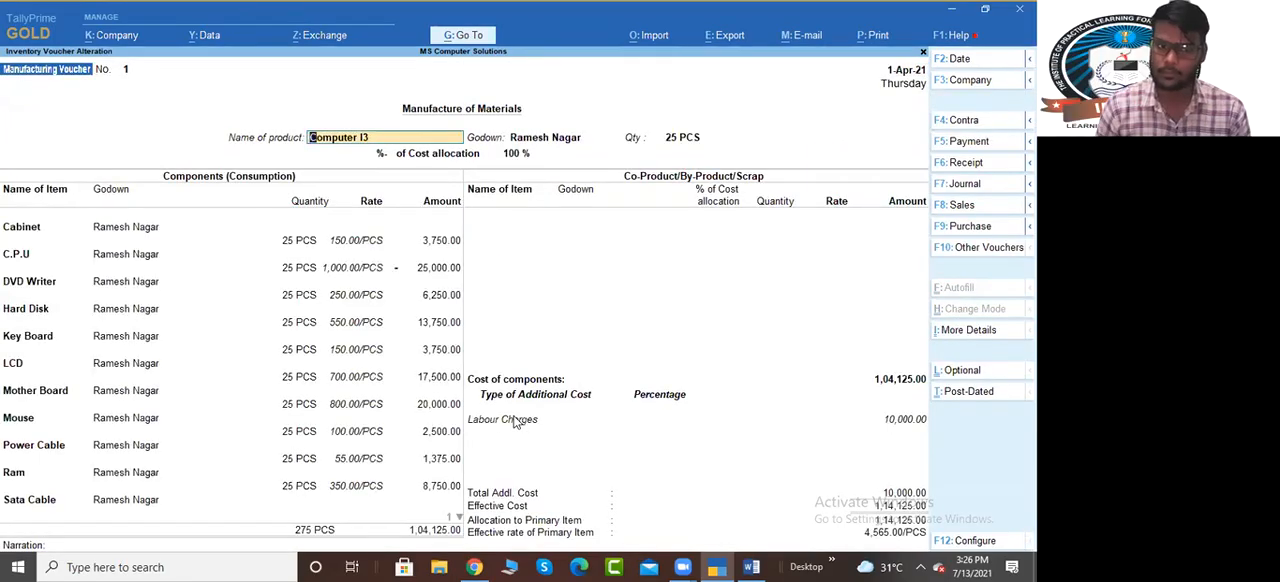
{"action": "key", "text": "Return"}
{"action": "key", "text": "Return"}
{"action": "key", "text": "Return"}
{"action": "key", "text": "Return"}
{"action": "key", "text": "Return"}
{"action": "key", "text": "Return"}
{"action": "key", "text": "Return"}
{"action": "key", "text": "Return"}
{"action": "key", "text": "Return"}
{"action": "key", "text": "Return"}
{"action": "key", "text": "Return"}
{"action": "key", "text": "Return"}
{"action": "key", "text": "Return"}
{"action": "key", "text": "Return"}
{"action": "key", "text": "Return"}
{"action": "key", "text": "Return"}
{"action": "key", "text": "Return"}
{"action": "key", "text": "Return"}
{"action": "key", "text": "Return"}
{"action": "key", "text": "Return"}
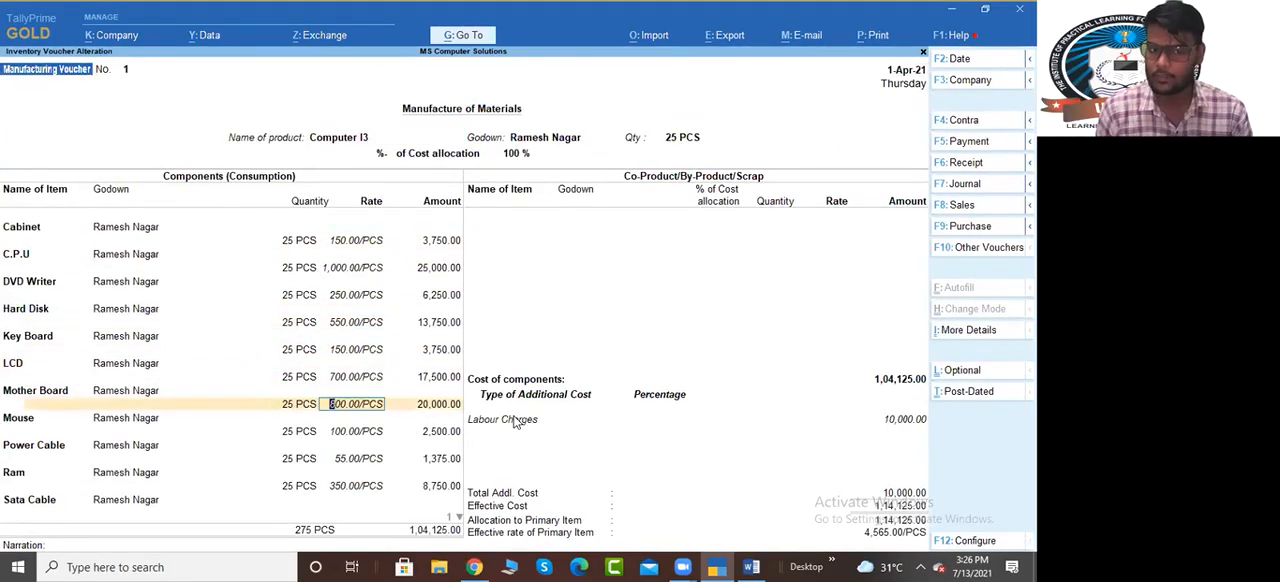
{"action": "key", "text": "Return"}
{"action": "key", "text": "Return"}
{"action": "key", "text": "Return"}
{"action": "key", "text": "Return"}
{"action": "key", "text": "Return"}
{"action": "key", "text": "Return"}
{"action": "key", "text": "Return"}
{"action": "key", "text": "Return"}
{"action": "key", "text": "Return"}
{"action": "key", "text": "Return"}
{"action": "key", "text": "Return"}
{"action": "key", "text": "Return"}
{"action": "key", "text": "Return"}
{"action": "key", "text": "Return"}
{"action": "key", "text": "Return"}
{"action": "key", "text": "Return"}
{"action": "key", "text": "Return"}
{"action": "key", "text": "Return"}
{"action": "key", "text": "Return"}
{"action": "key", "text": "Return"}
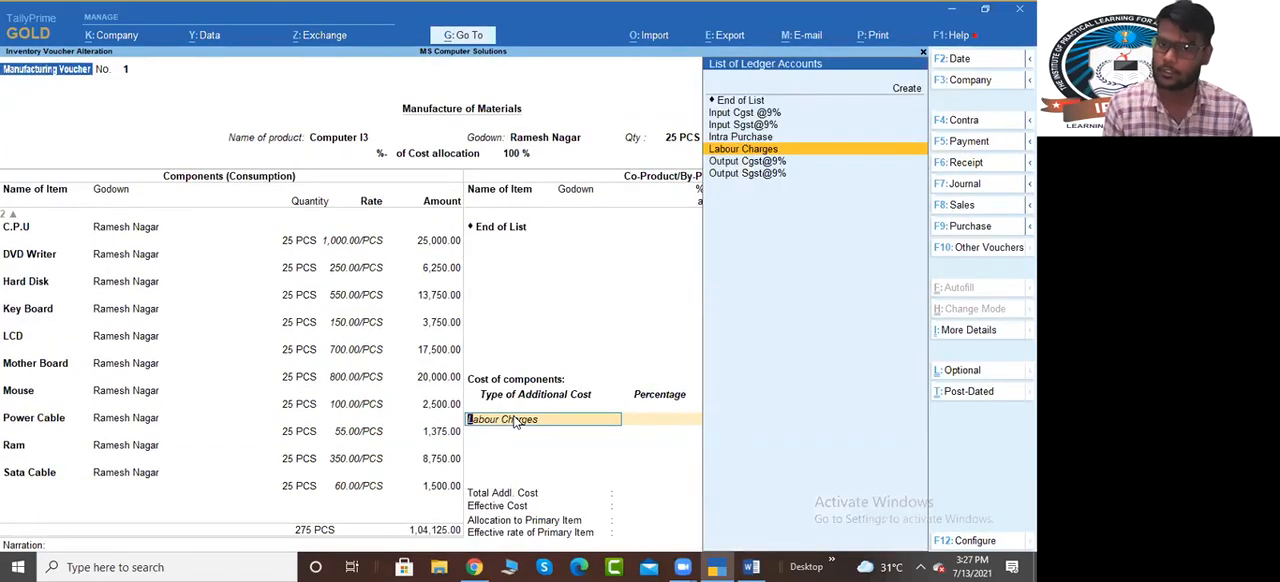
Replace Labour Charges with End of List in the additional costs and save the altered voucher
{"action": "key", "text": "Up"}
{"action": "key", "text": "Up"}
{"action": "key", "text": "Up"}
{"action": "key", "text": "Up"}
{"action": "key", "text": "Return"}
{"action": "key", "text": "Return"}
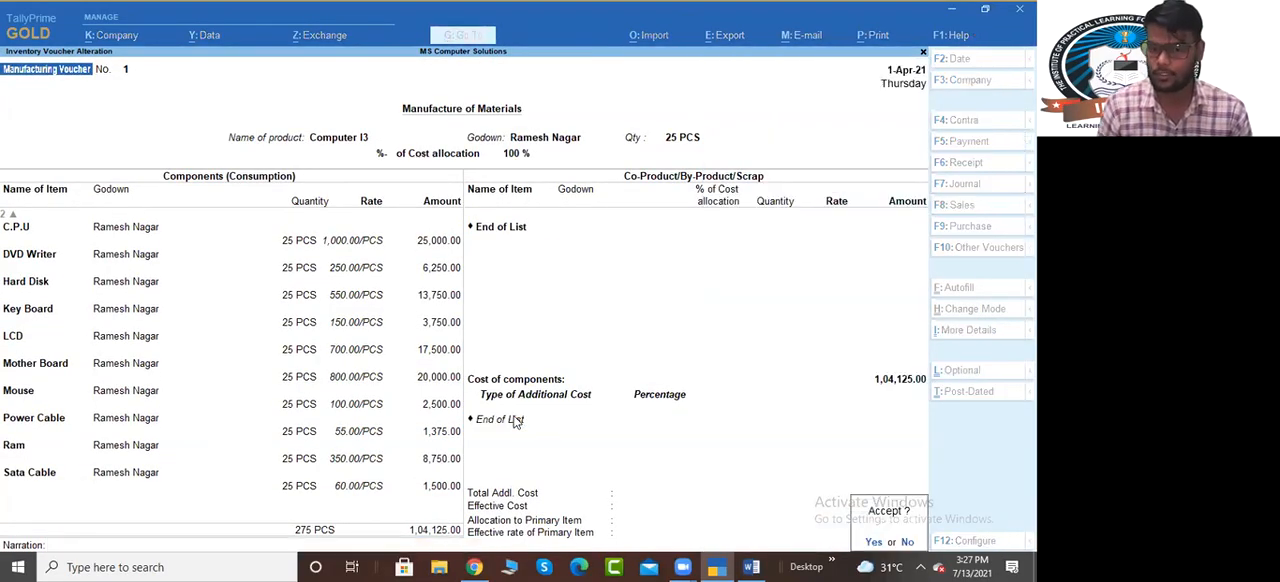
{"action": "key", "text": "Return"}
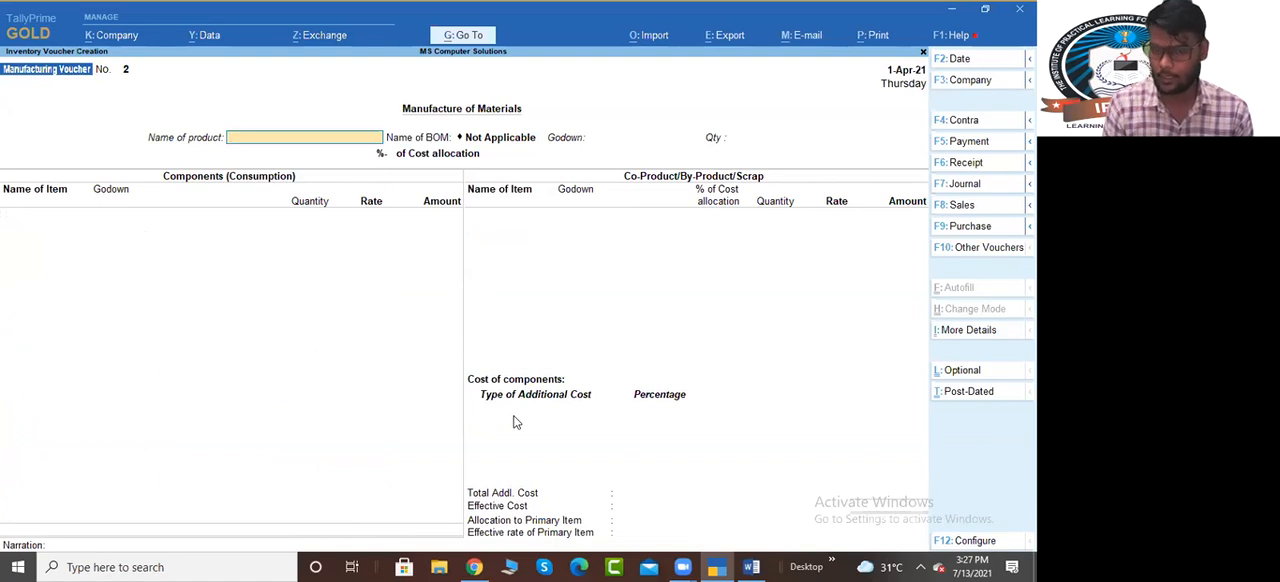
Open the Stock Summary report and expand it to list every finished good and raw material item
{"action": "key", "text": "alt+g"}
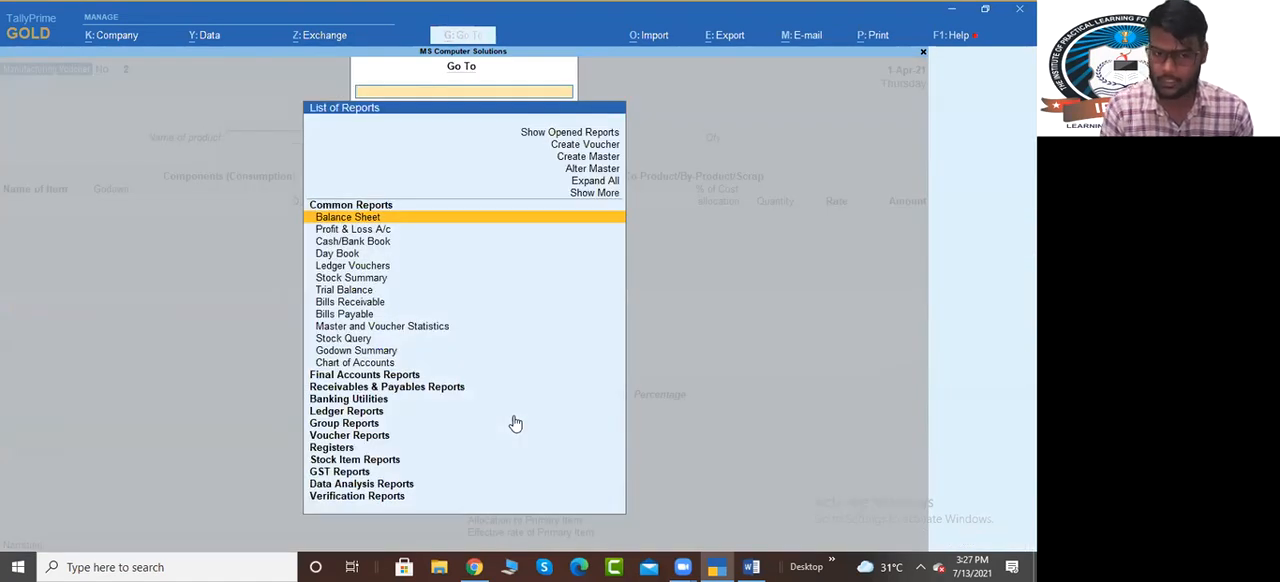
{"action": "type", "text": "Stock"}
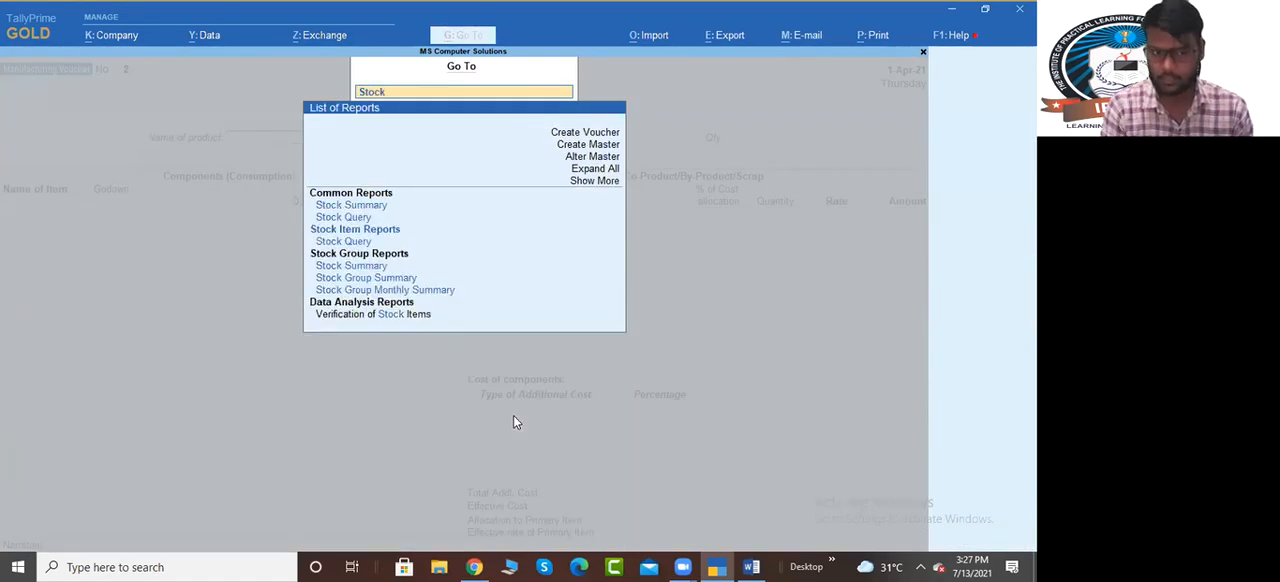
{"action": "key", "text": "Down"}
{"action": "key", "text": "Return"}
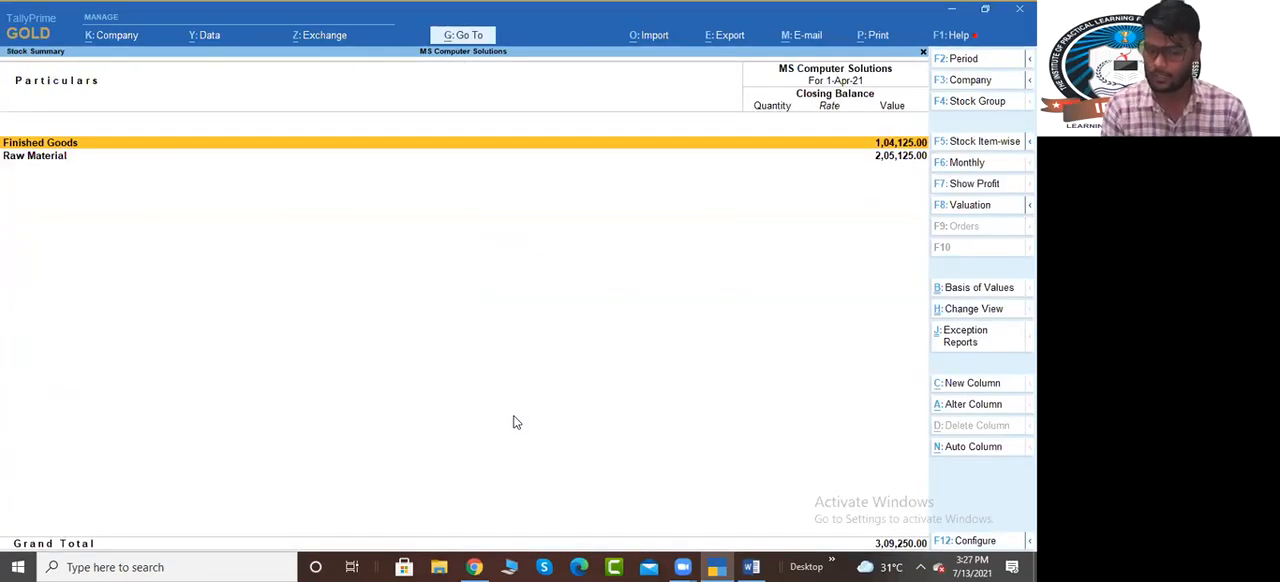
{"action": "key", "text": "alt+F1"}
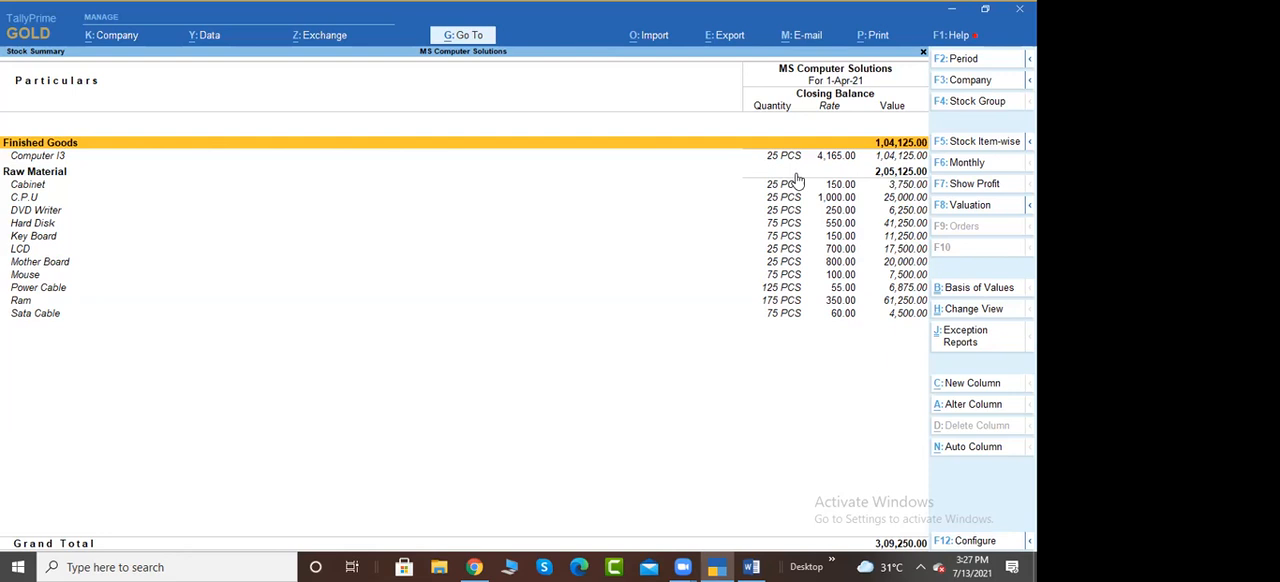
Drill down from Computer I3 through its April entries into the manufacturing voucher
{"action": "key", "text": "Down"}
{"action": "key", "text": "Return"}
{"action": "key", "text": "Return"}
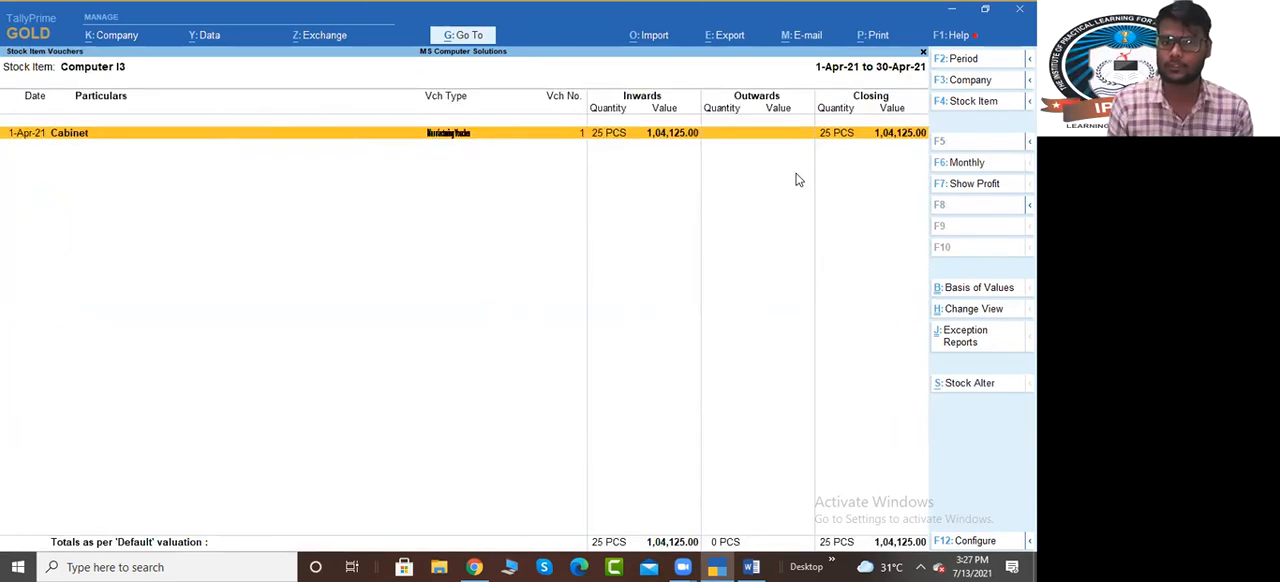
{"action": "key", "text": "Return"}
Go through the voucher's product and component lines up to the additional cost type, keeping every value
{"action": "key", "text": "Return"}
{"action": "key", "text": "Return"}
{"action": "key", "text": "Return"}
{"action": "key", "text": "Return"}
{"action": "key", "text": "Return"}
{"action": "key", "text": "Return"}
{"action": "key", "text": "Return"}
{"action": "key", "text": "Return"}
{"action": "key", "text": "Return"}
{"action": "key", "text": "Return"}
{"action": "key", "text": "Return"}
{"action": "key", "text": "Return"}
{"action": "key", "text": "Return"}
{"action": "key", "text": "Return"}
{"action": "key", "text": "Return"}
{"action": "key", "text": "Return"}
{"action": "key", "text": "Return"}
{"action": "key", "text": "Return"}
{"action": "key", "text": "Return"}
{"action": "key", "text": "Return"}
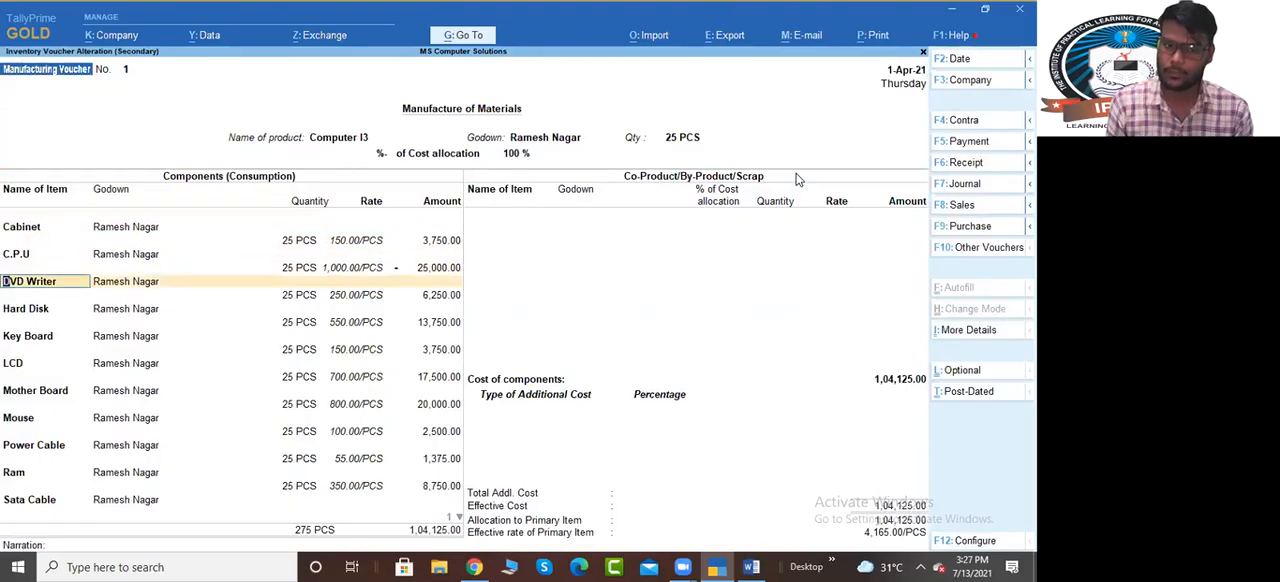
{"action": "key", "text": "Return"}
{"action": "key", "text": "Return"}
{"action": "key", "text": "Return"}
{"action": "key", "text": "Return"}
{"action": "key", "text": "Return"}
{"action": "key", "text": "Return"}
{"action": "key", "text": "Return"}
{"action": "key", "text": "Return"}
{"action": "key", "text": "Return"}
{"action": "key", "text": "Return"}
{"action": "key", "text": "Return"}
{"action": "key", "text": "Return"}
{"action": "key", "text": "Return"}
{"action": "key", "text": "Return"}
{"action": "key", "text": "Return"}
{"action": "key", "text": "Return"}
{"action": "key", "text": "Return"}
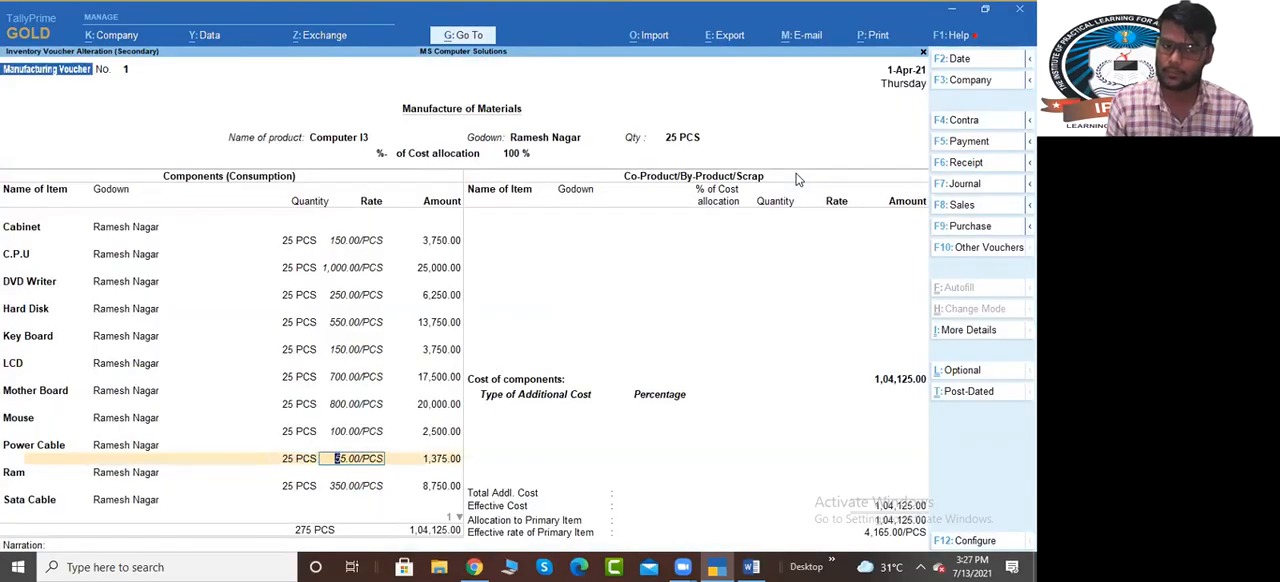
{"action": "key", "text": "Return"}
{"action": "key", "text": "Return"}
{"action": "key", "text": "Return"}
{"action": "key", "text": "Return"}
{"action": "key", "text": "Return"}
{"action": "key", "text": "Return"}
{"action": "key", "text": "Return"}
{"action": "key", "text": "Return"}
{"action": "key", "text": "Return"}
{"action": "key", "text": "Return"}
{"action": "key", "text": "Return"}
{"action": "key", "text": "Return"}
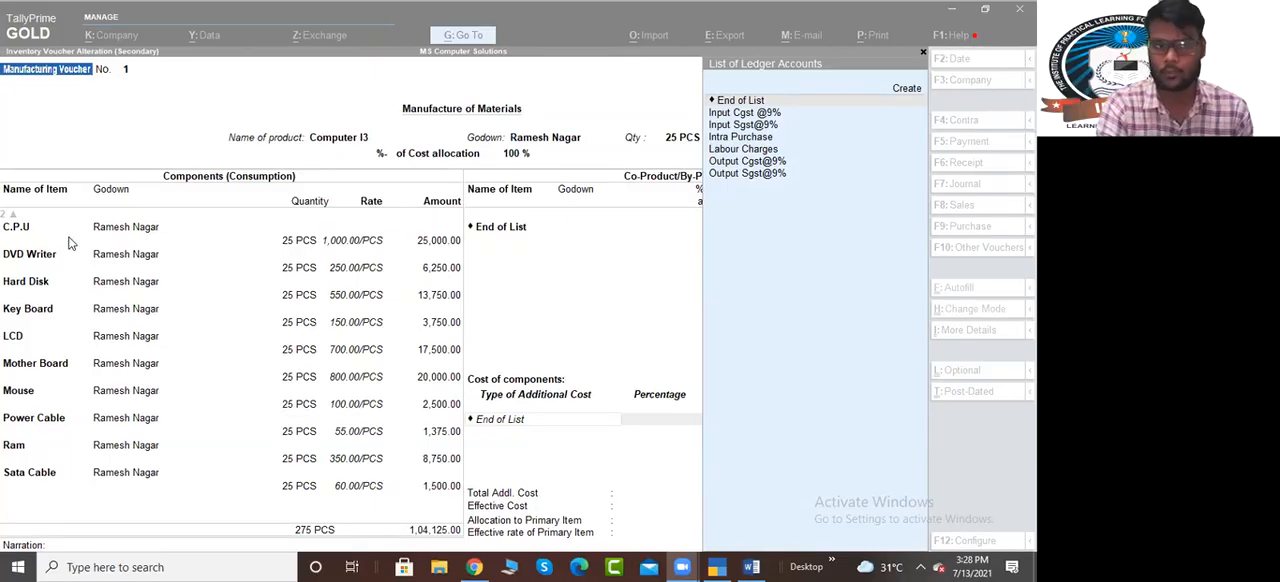
Quit the voucher without saving and return to the detailed Stock Summary to examine the raw material items
{"action": "left_click", "coordinate": [100, 124]}
{"action": "key", "text": "Escape"}
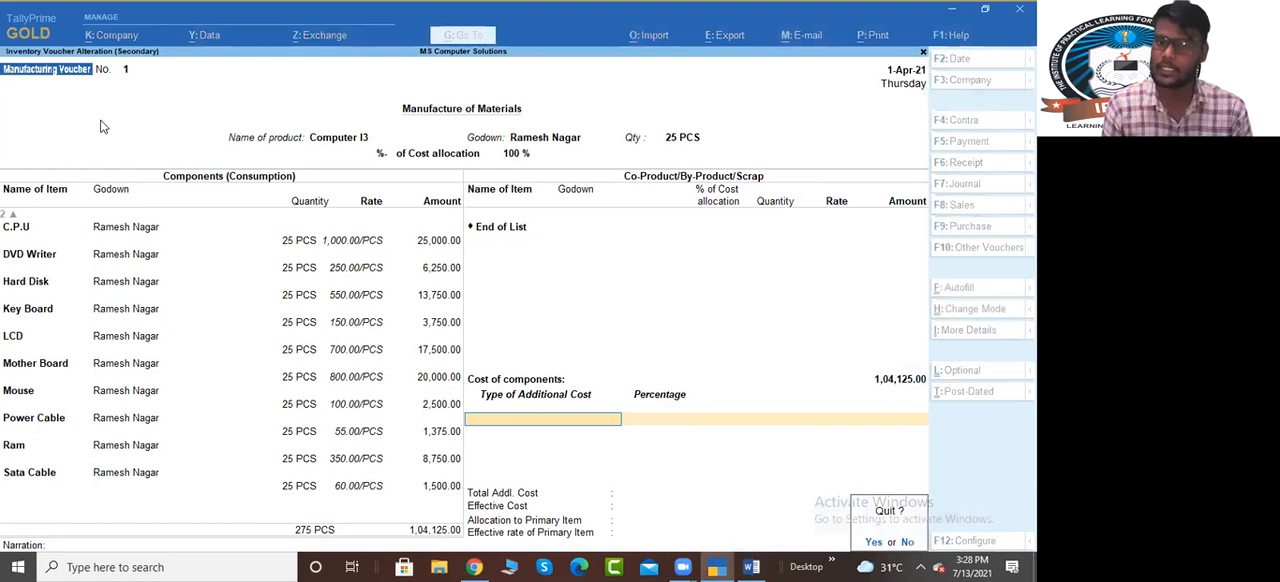
{"action": "key", "text": "y"}
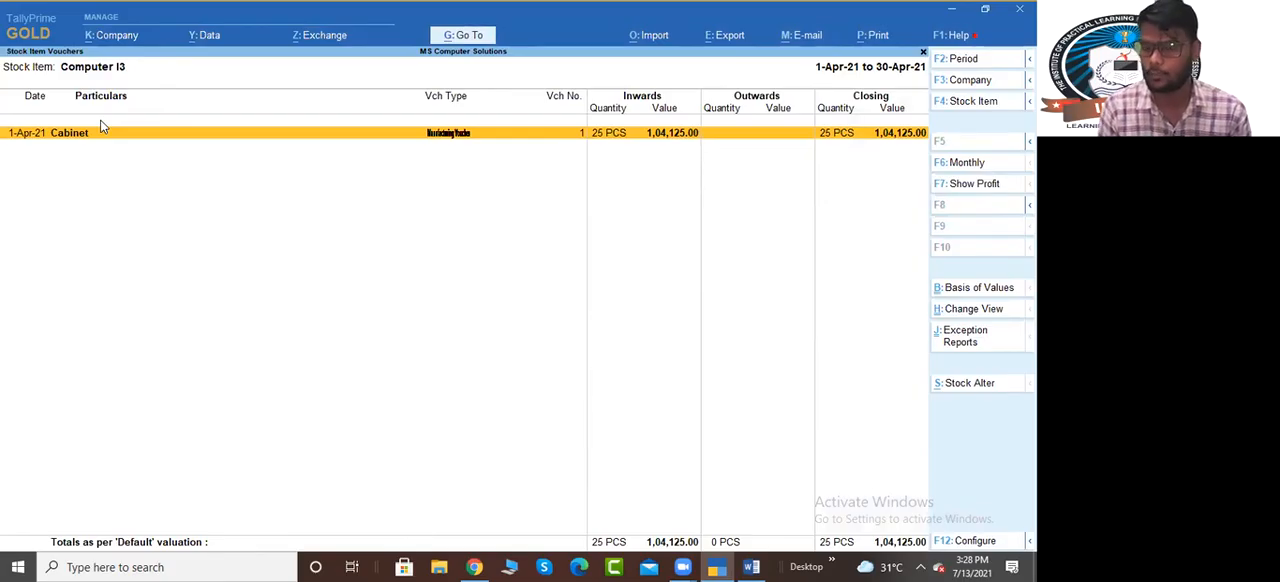
{"action": "key", "text": "Escape"}
{"action": "key", "text": "Escape"}
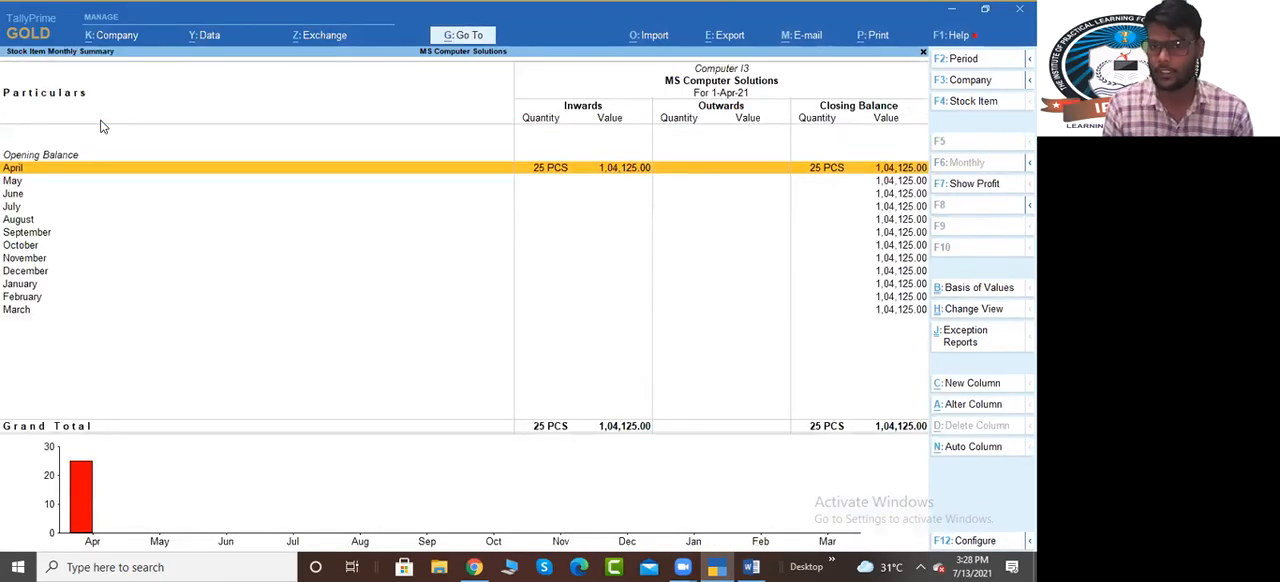
{"action": "key", "text": "Up"}
{"action": "key", "text": "Down"}
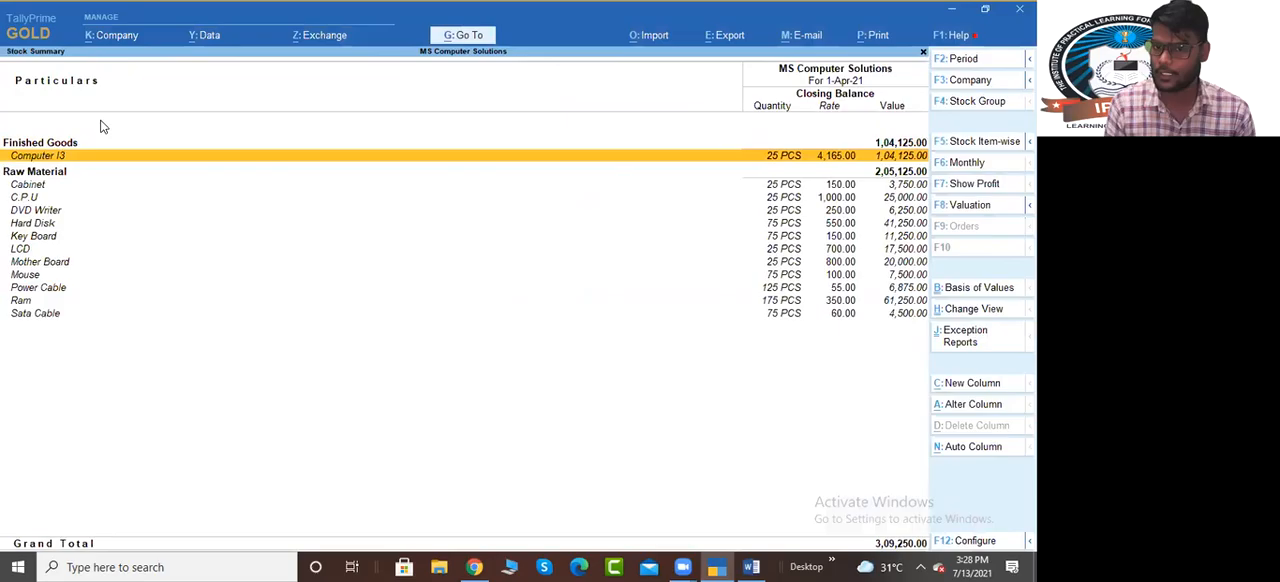
{"action": "key", "text": "Down"}
{"action": "key", "text": "Down"}
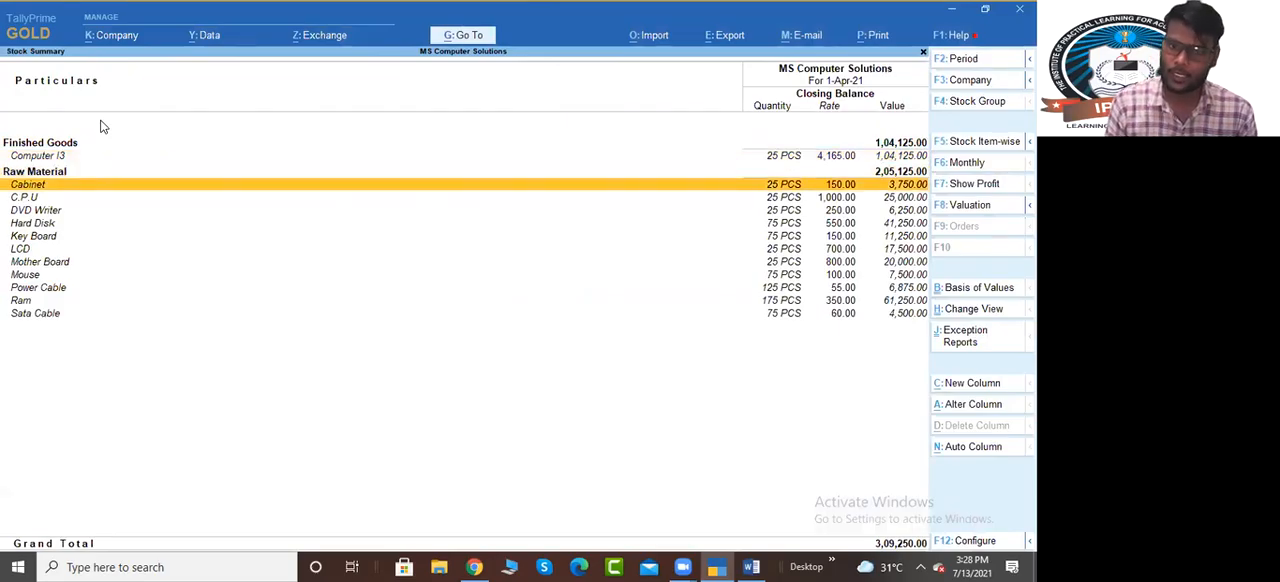
Drill down from Cabinet into its April stock vouchers and return to the Stock Summary before leaving the report
{"action": "key", "text": "Return"}
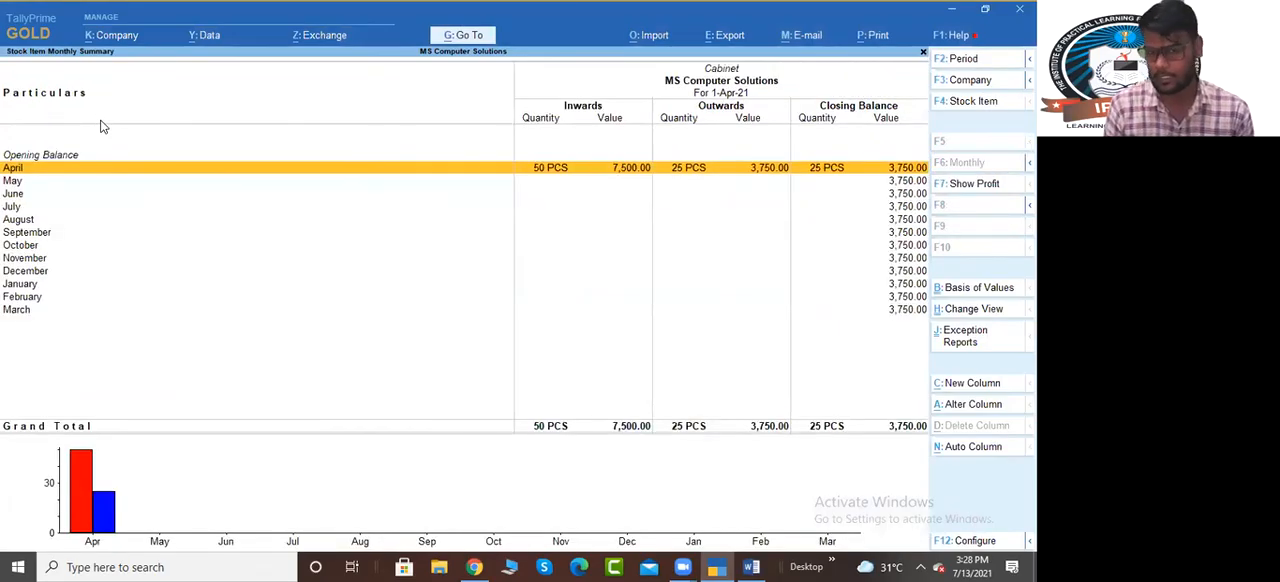
{"action": "key", "text": "Return"}
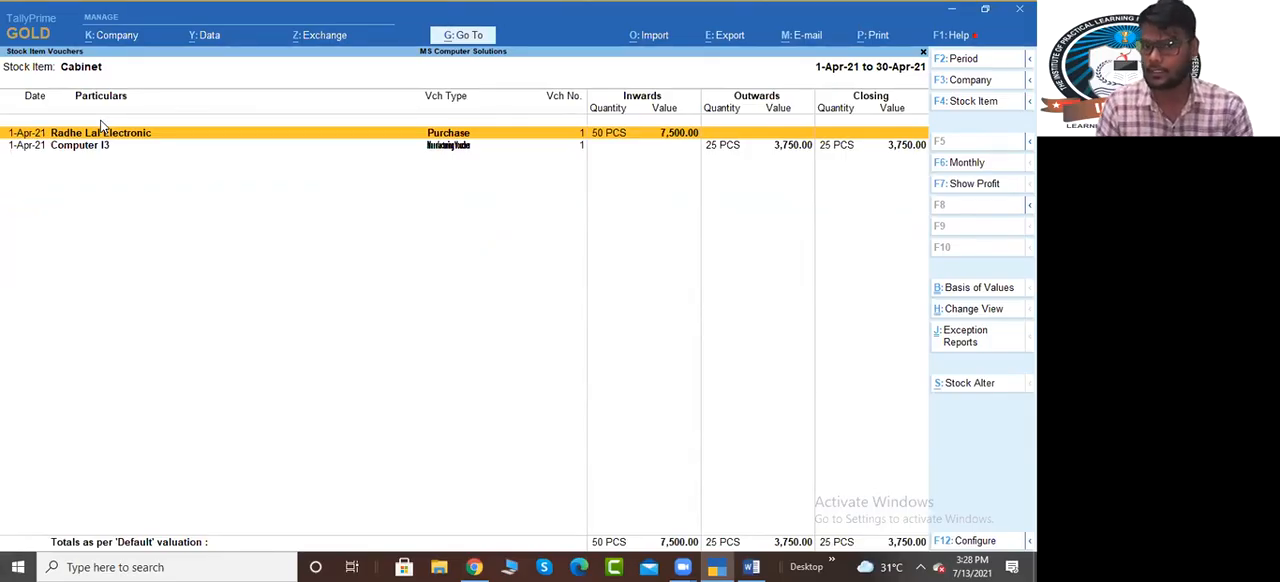
{"action": "key", "text": "Escape"}
{"action": "key", "text": "Escape"}
{"action": "key", "text": "Escape"}
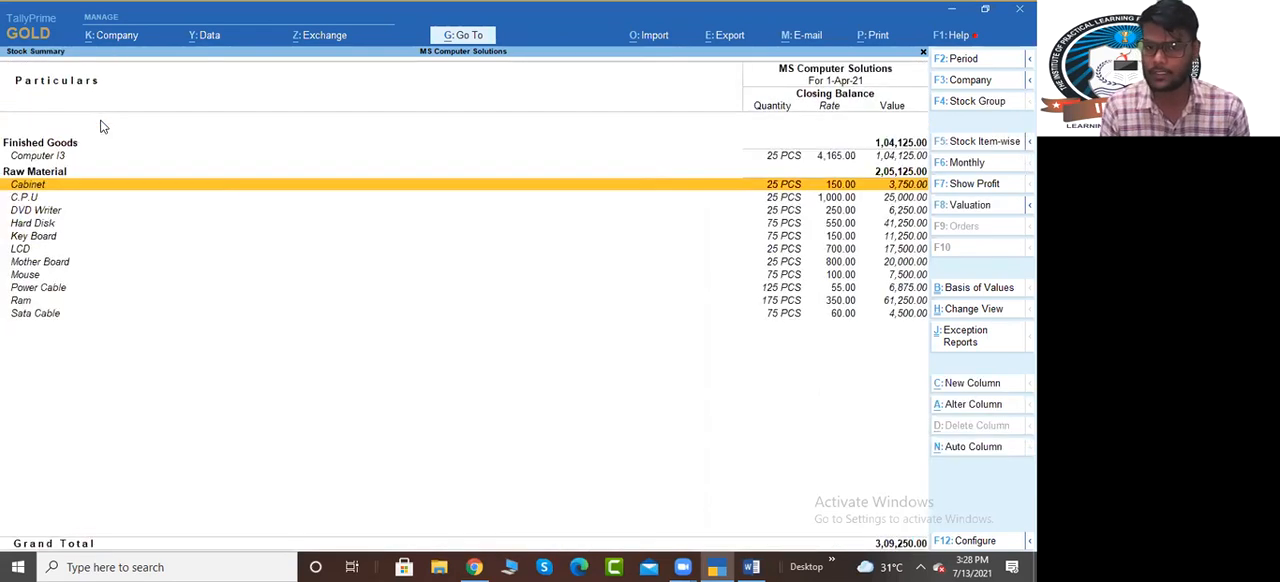
Record a manufacturing voucher for 25 PCS of Computer I5 using the BOM Normal Configuration I5 and godown Ramesh Nagar
{"action": "type", "text": "Com"}
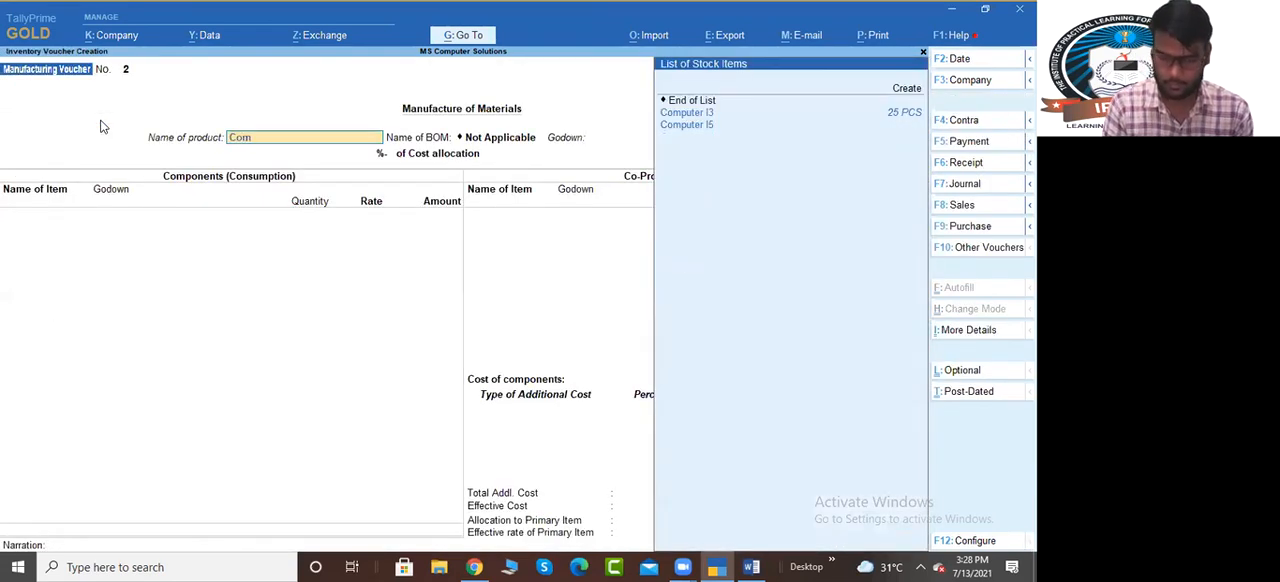
{"action": "key", "text": "Down"}
{"action": "key", "text": "Down"}
{"action": "key", "text": "Return"}
{"action": "key", "text": "Return"}
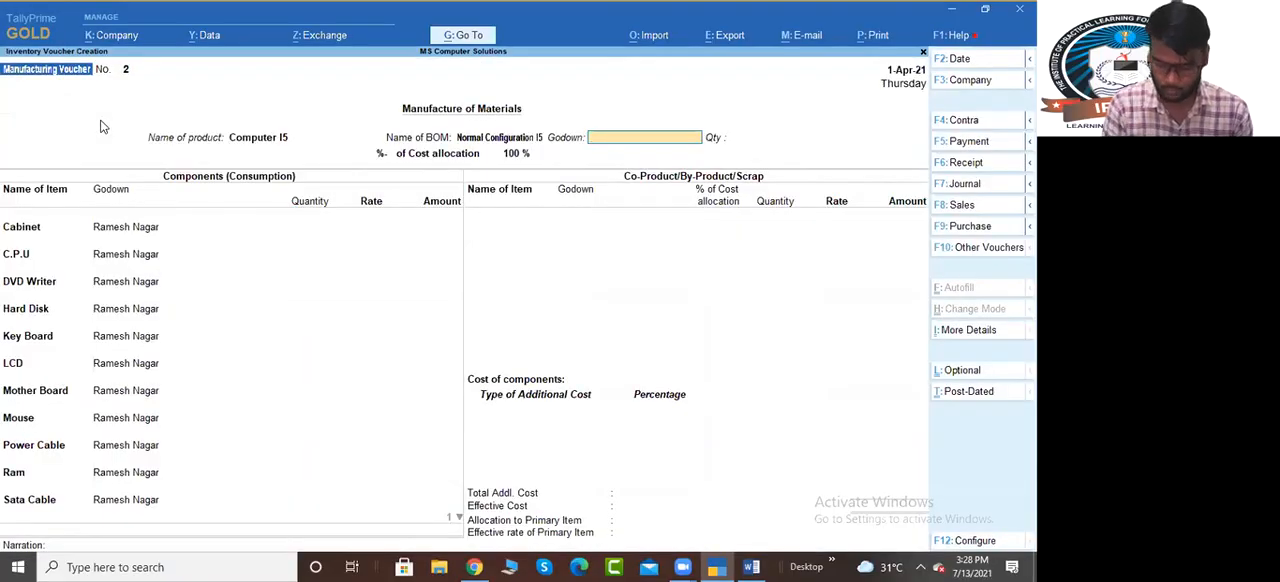
{"action": "key", "text": "Return"}
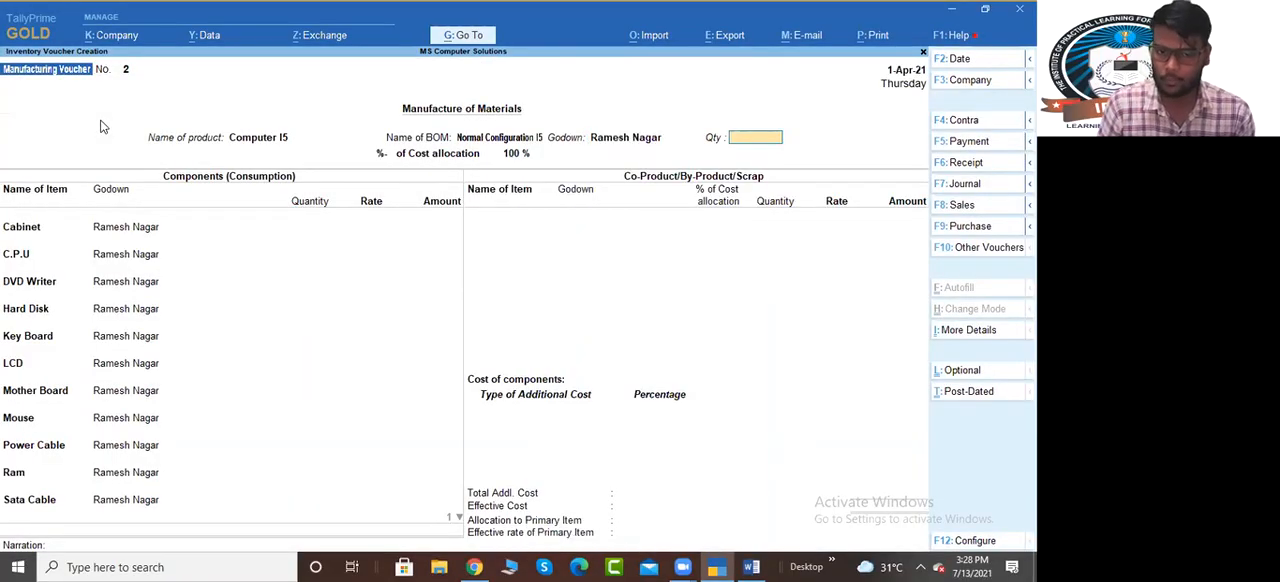
{"action": "key", "text": "Return"}
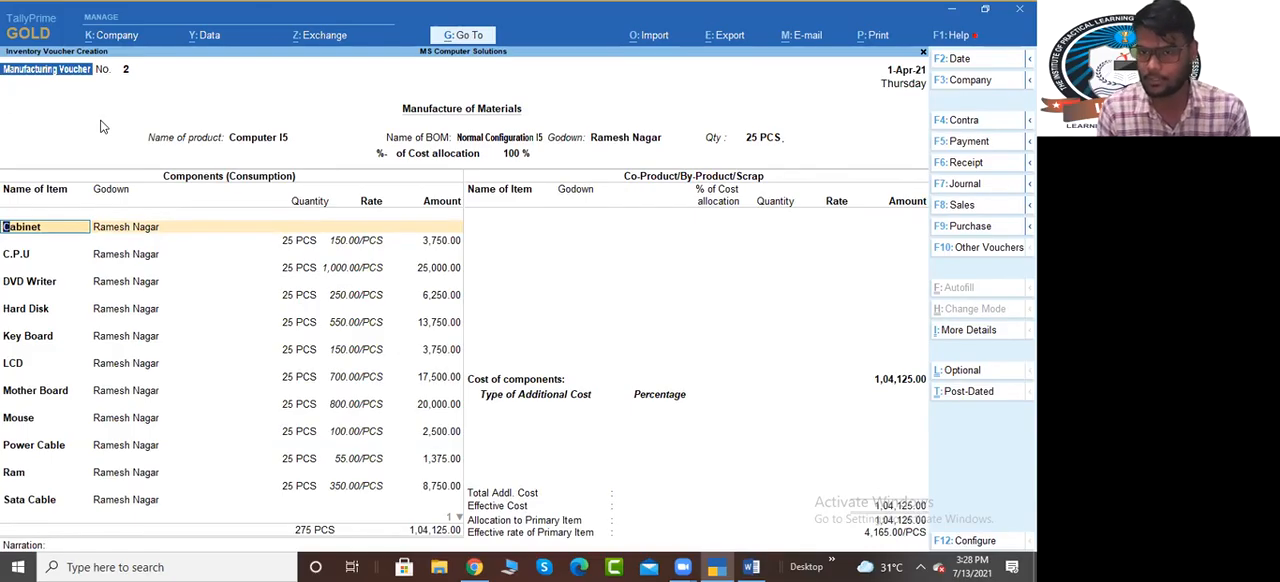
{"action": "key", "text": "ctrl"}
{"action": "key", "text": "ctrl+a"}
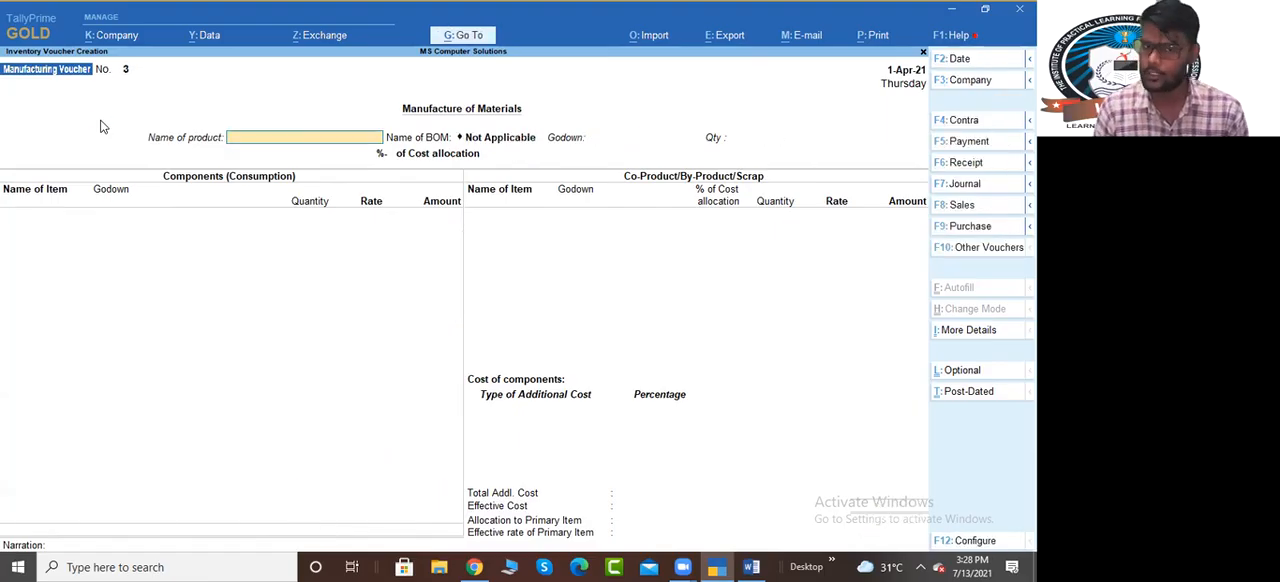
Leave voucher entry and open the Stock Summary in detailed format, listing the items under each stock group
{"action": "key", "text": "Escape"}
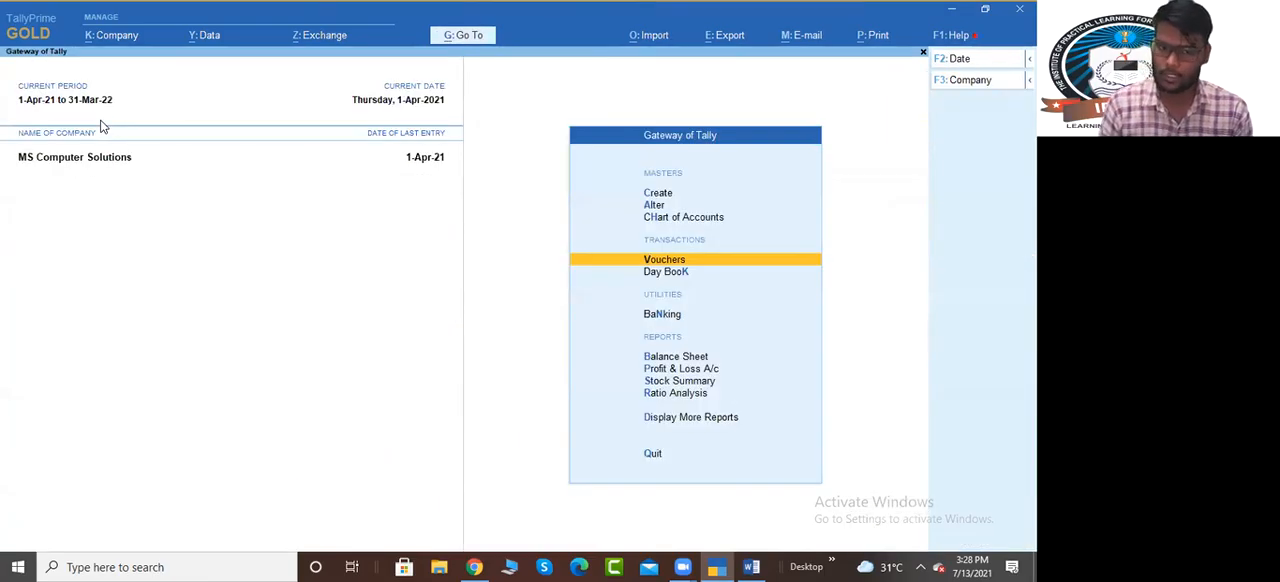
{"action": "key", "text": "s"}
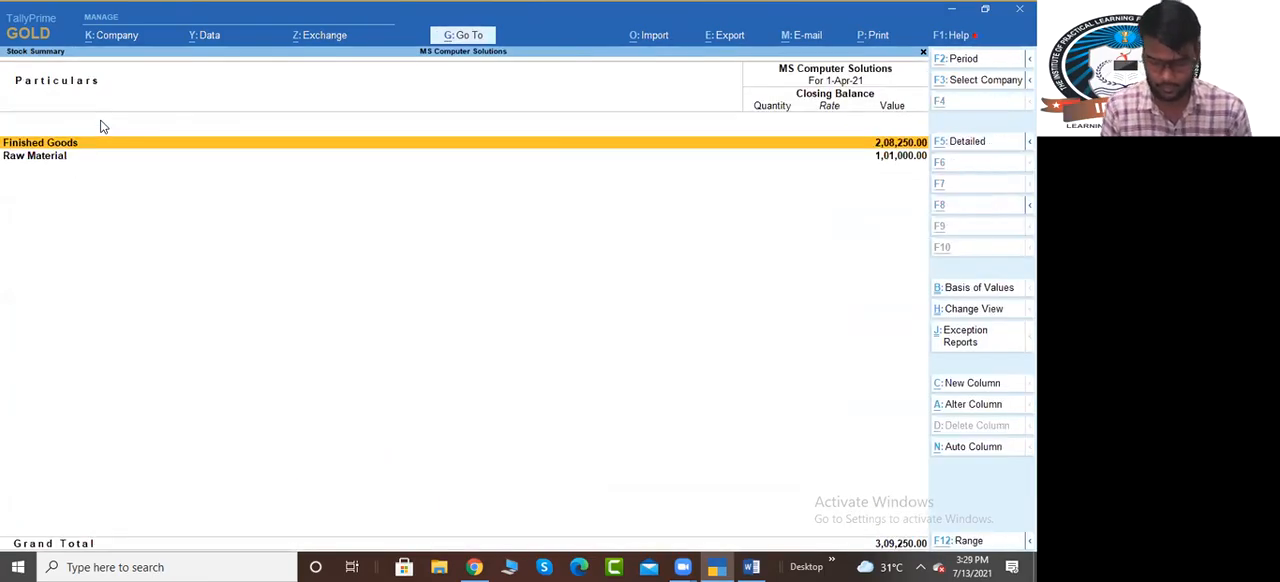
{"action": "key", "text": "Down"}
{"action": "key", "text": "Down"}
{"action": "key", "text": "Down"}
{"action": "key", "text": "Down"}
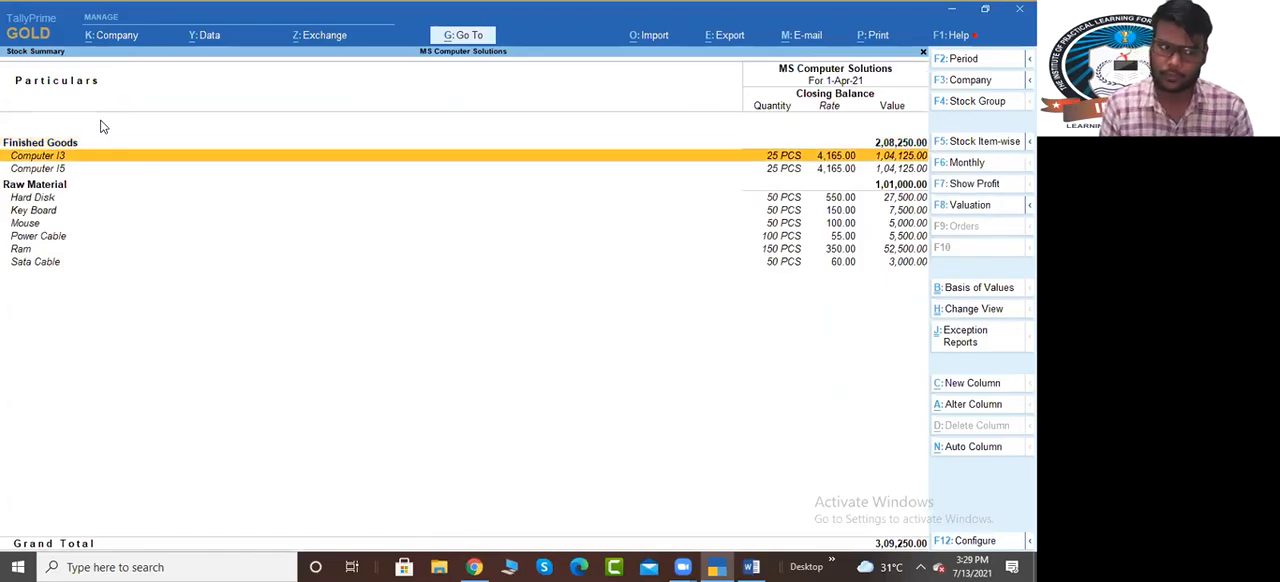
Go through the finished goods and raw material lines of the Stock Summary, checking the closing quantity of each remaining item
{"action": "key", "text": "Down"}
{"action": "key", "text": "Down"}
{"action": "key", "text": "Down"}
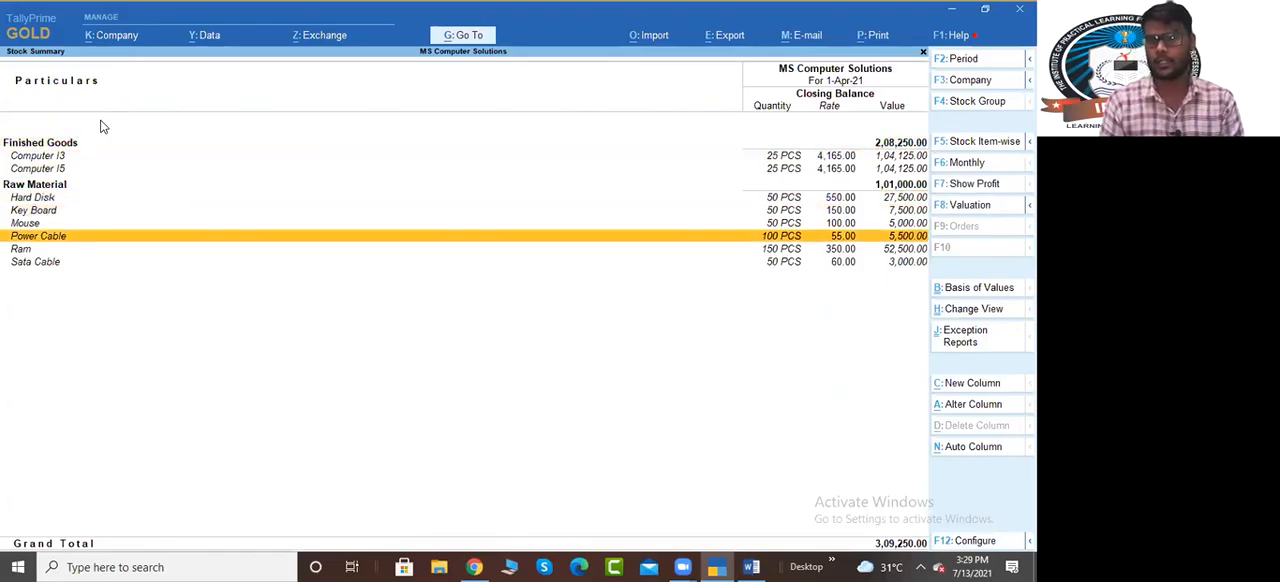
{"action": "key", "text": "Up"}
{"action": "key", "text": "Up"}
{"action": "key", "text": "Up"}
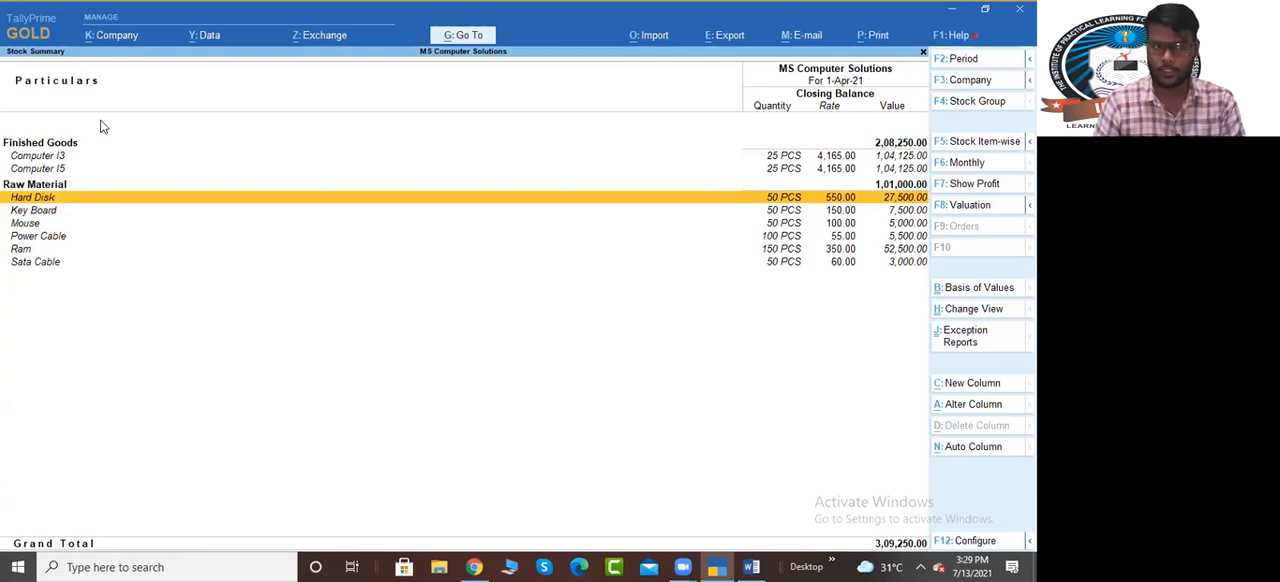
{"action": "key", "text": "Down"}
{"action": "key", "text": "Down"}
{"action": "key", "text": "Down"}
{"action": "key", "text": "Down"}
{"action": "key", "text": "Down"}
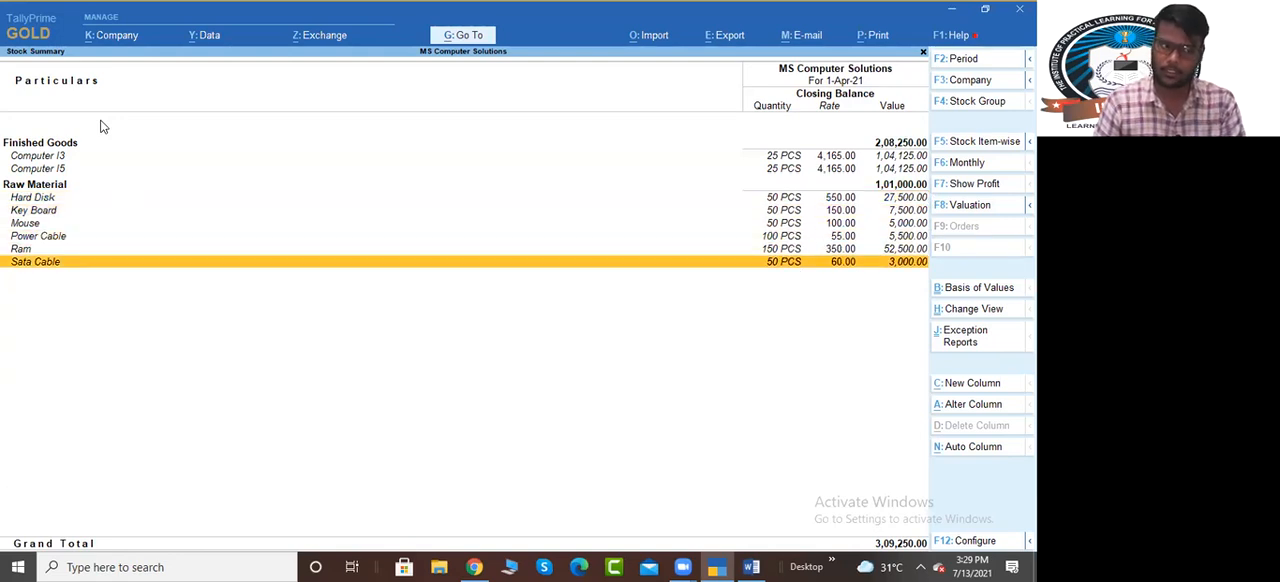
Switch to the Bill Of Material(BOM) document in Word, check the raw material purchase quantities, and return to TallyPrime
{"action": "key", "text": "alt+Tab"}
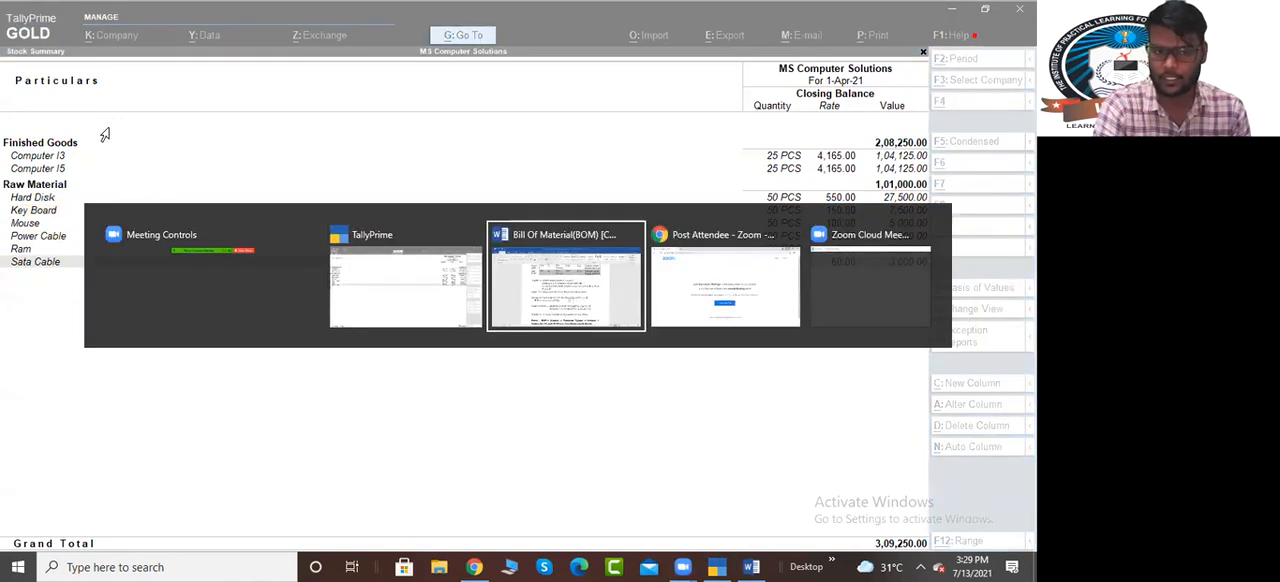
{"action": "scroll", "coordinate": [297, 344], "scroll_direction": "up", "scroll_amount": 2}
{"action": "scroll", "coordinate": [297, 344], "scroll_direction": "up", "scroll_amount": 2}
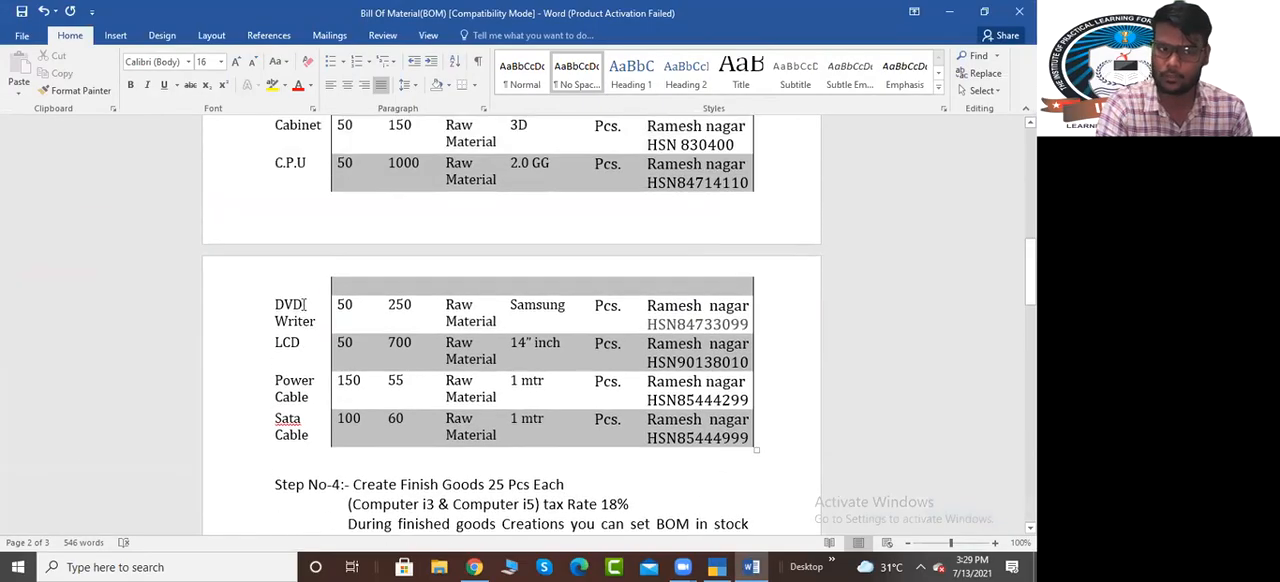
{"action": "scroll", "coordinate": [300, 337], "scroll_direction": "up", "scroll_amount": 2}
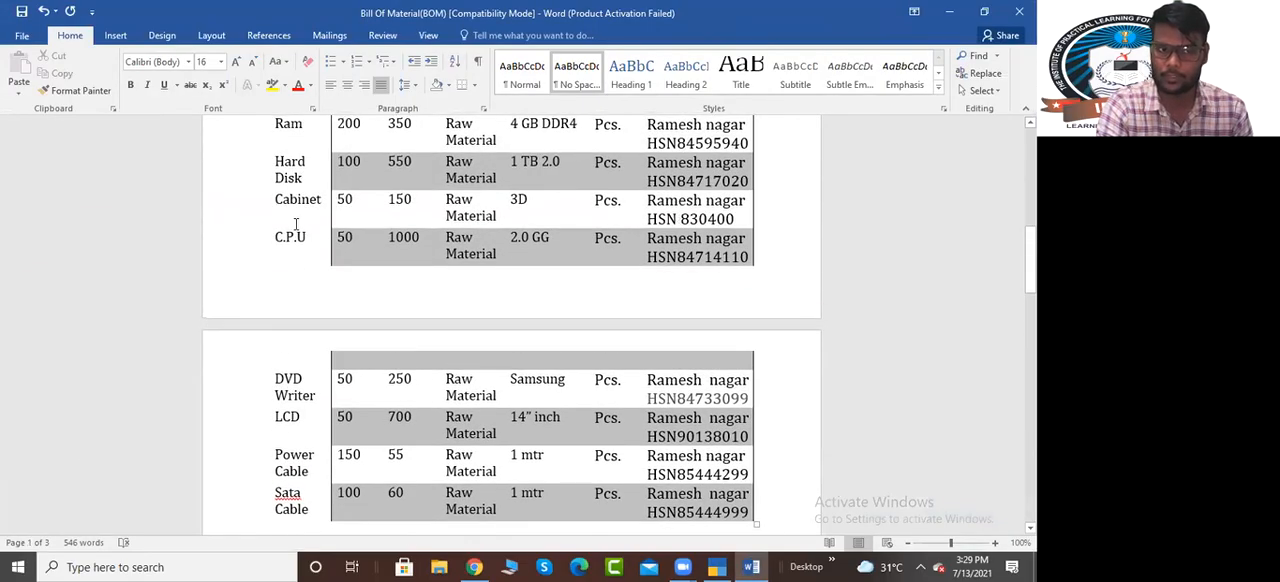
{"action": "scroll", "coordinate": [289, 240], "scroll_direction": "up", "scroll_amount": 2}
{"action": "scroll", "coordinate": [289, 240], "scroll_direction": "up", "scroll_amount": 2}
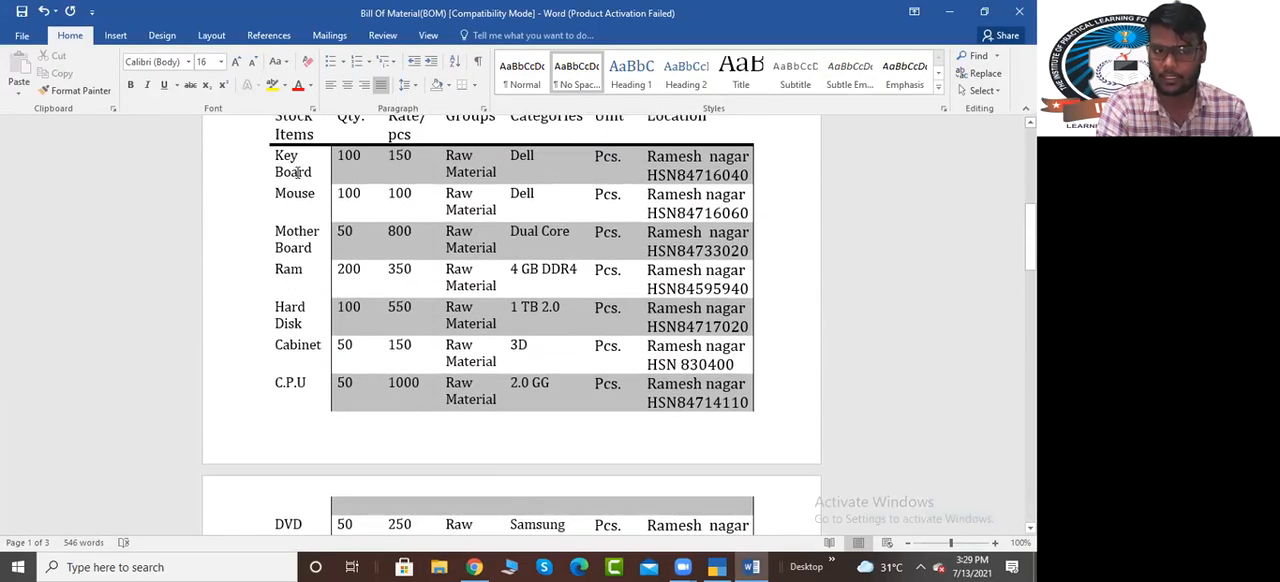
{"action": "key", "text": "alt+Tab"}
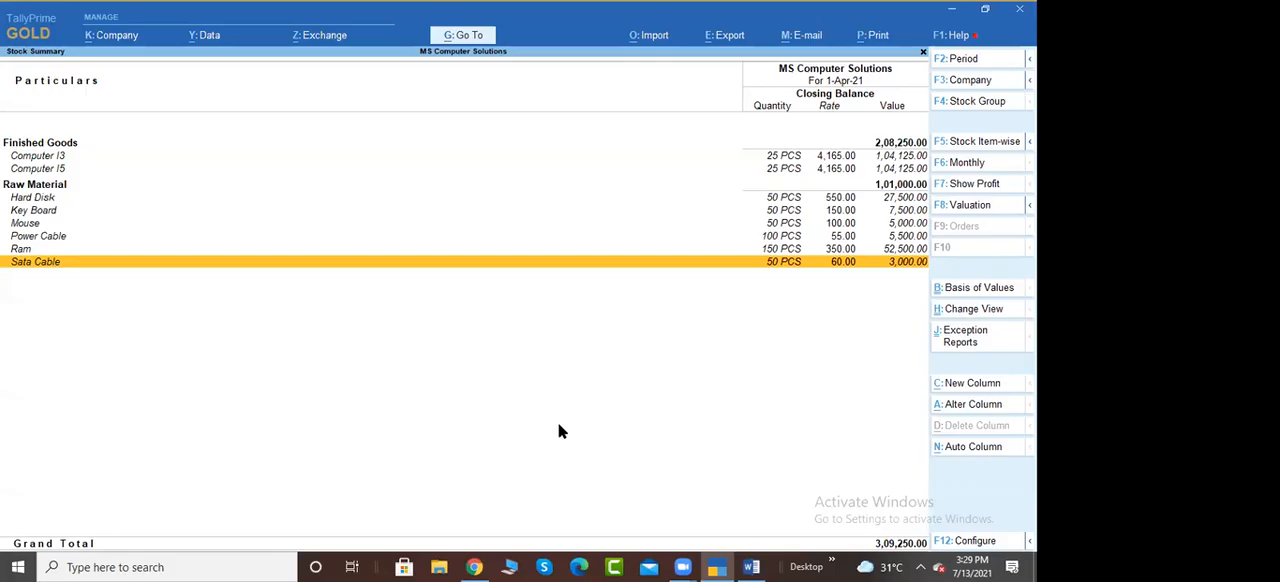
Configure the Stock Summary to show the opening balance, goods inwards and goods outwards
{"action": "key", "text": "F12"}
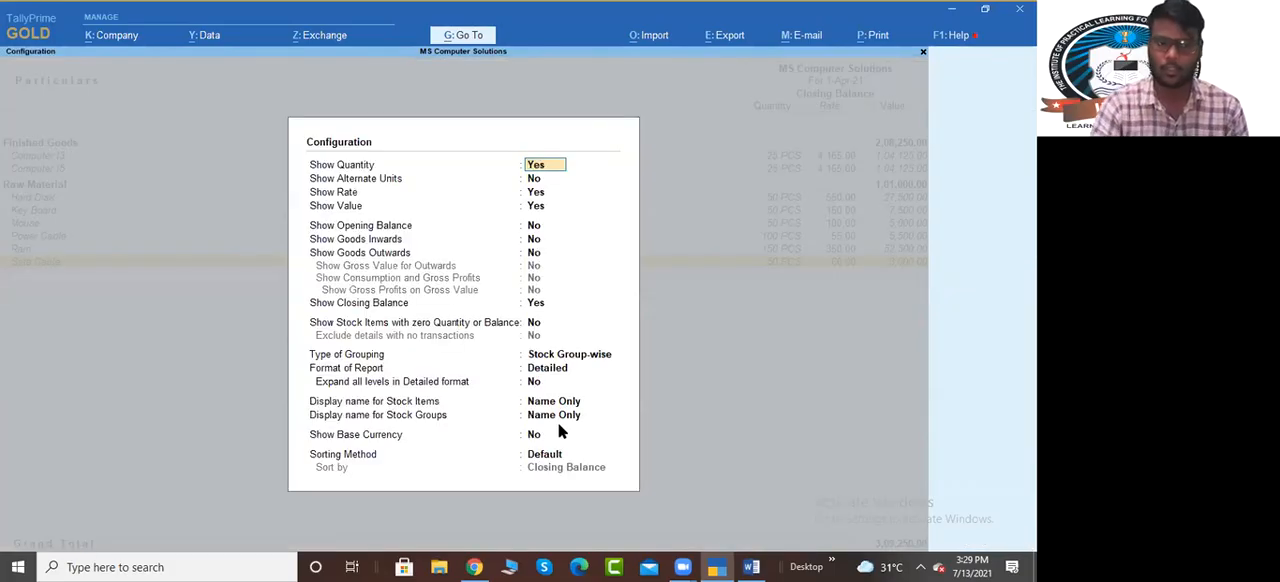
{"action": "left_click", "coordinate": [535, 229]}
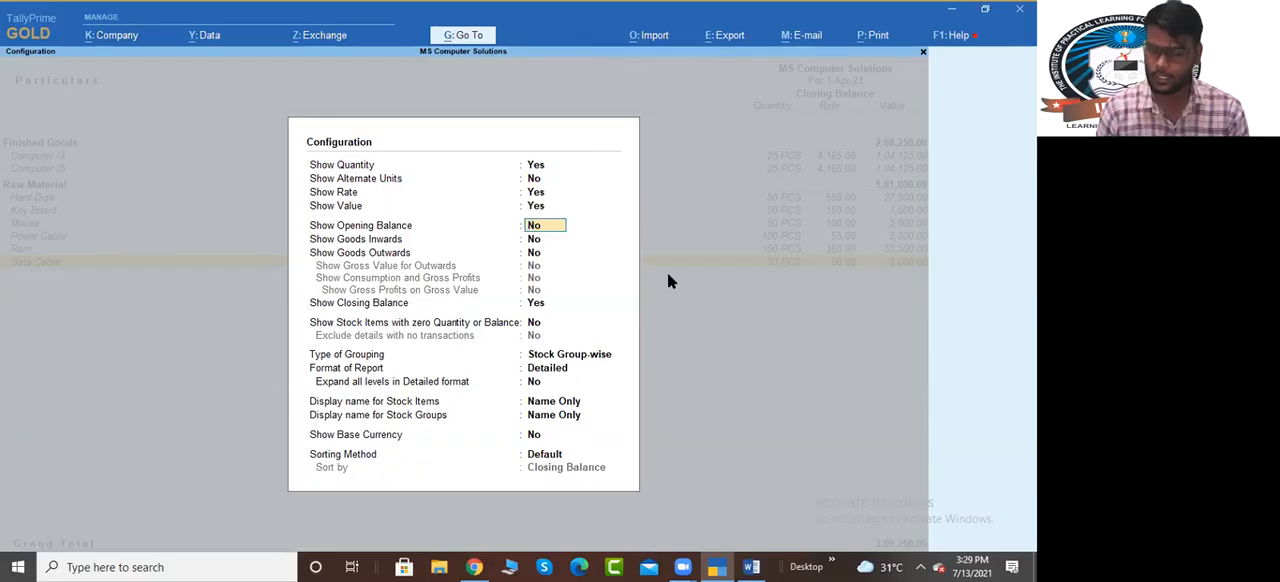
{"action": "key", "text": "y"}
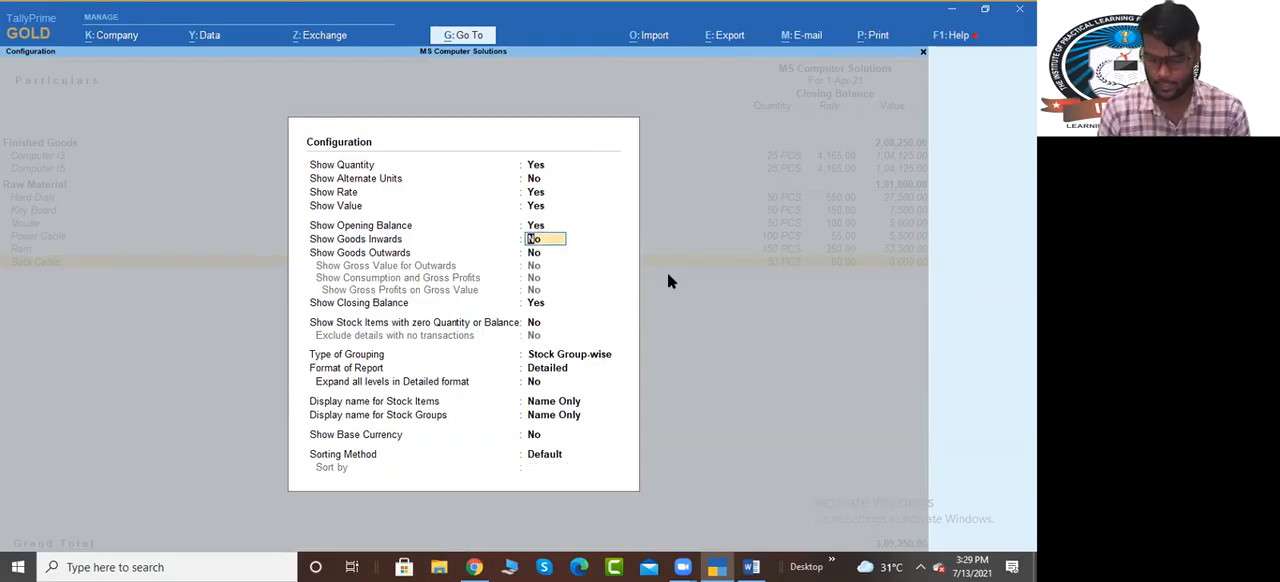
{"action": "type", "text": "y"}
{"action": "key", "text": "Return"}
{"action": "type", "text": "y"}
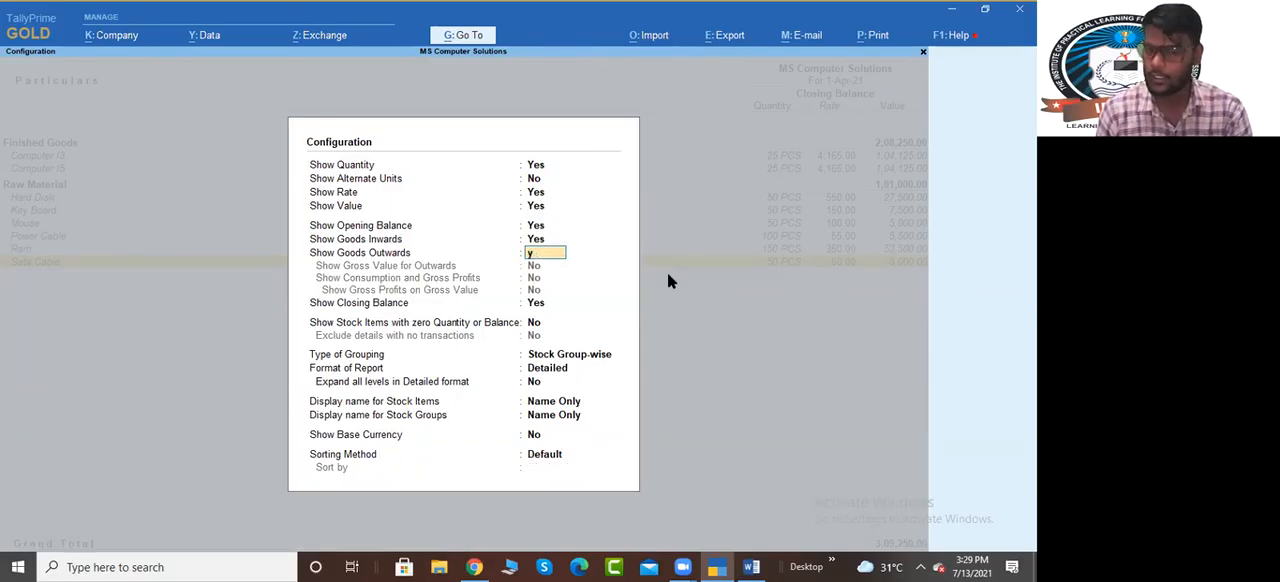
{"action": "key", "text": "Return"}
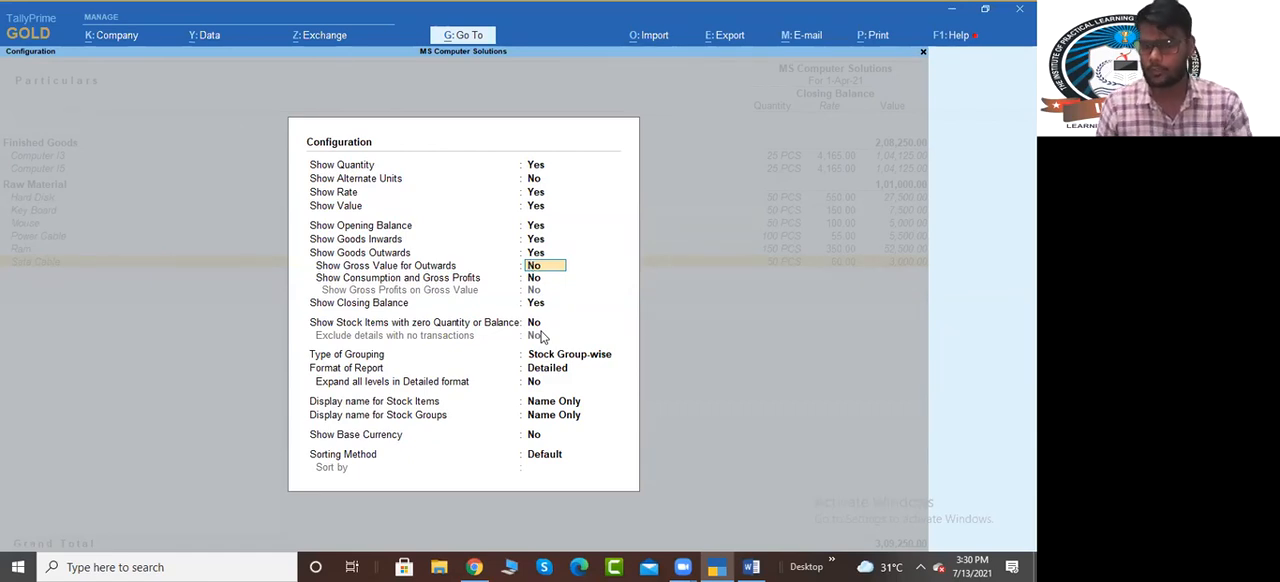
Enable showing stock items with zero quantity or balance, keeping details with no transactions included and grouping as Stock Group-wise
{"action": "key", "text": "Return"}
{"action": "key", "text": "Return"}
{"action": "key", "text": "Return"}
{"action": "type", "text": "y"}
{"action": "key", "text": "Return"}
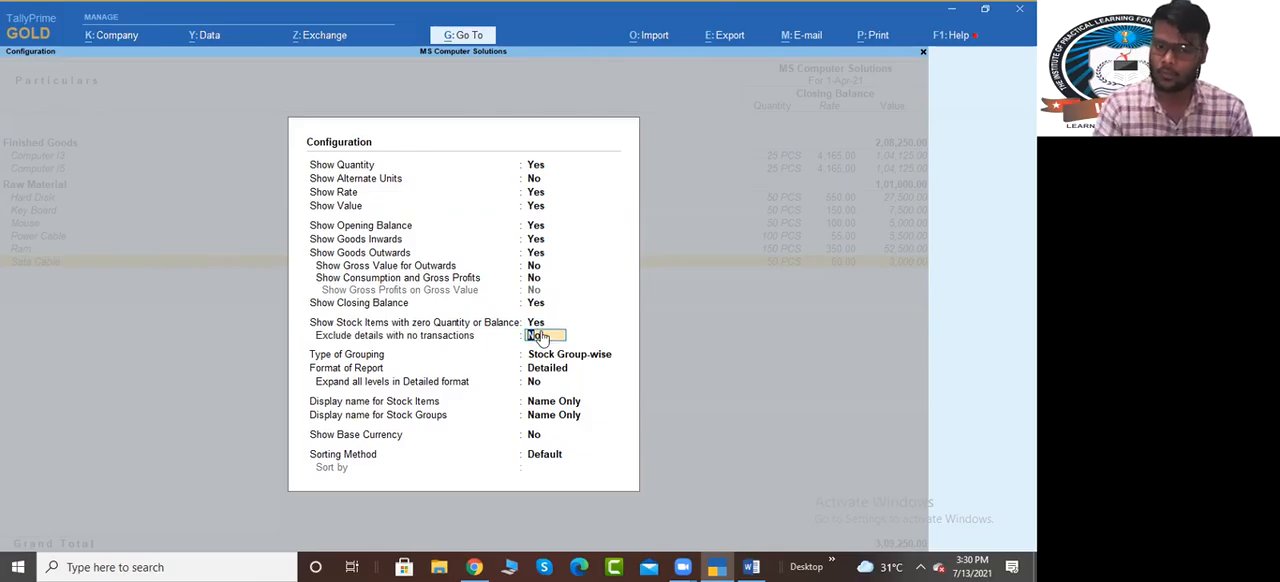
{"action": "key", "text": "Return"}
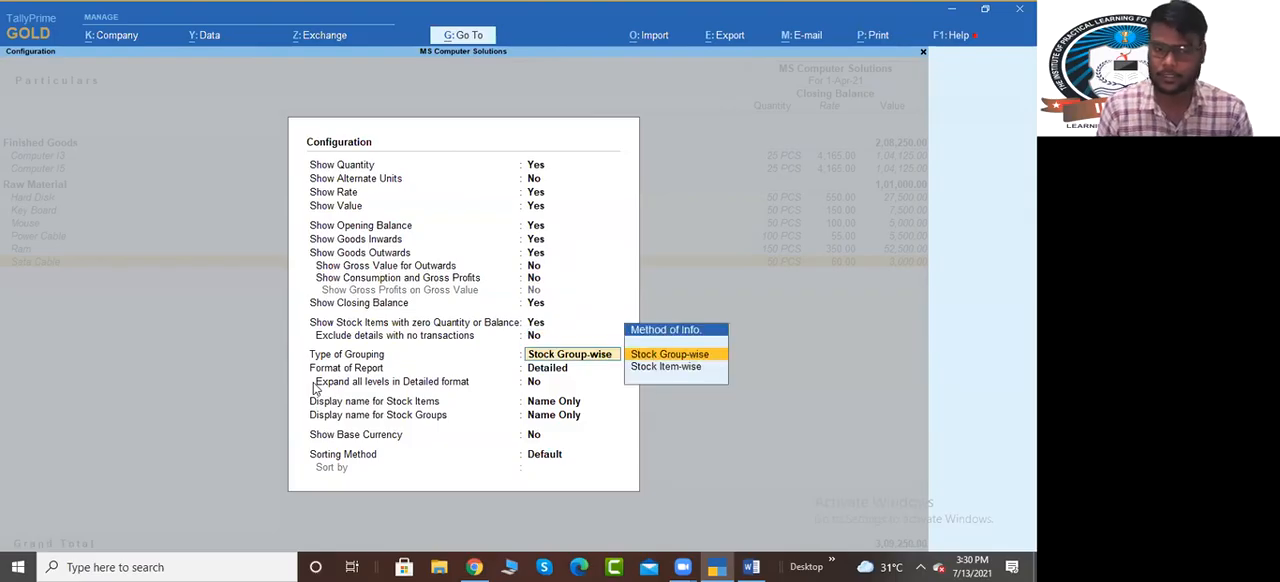
{"action": "key", "text": "Return"}
{"action": "key", "text": "BackSpace"}
{"action": "key", "text": "BackSpace"}
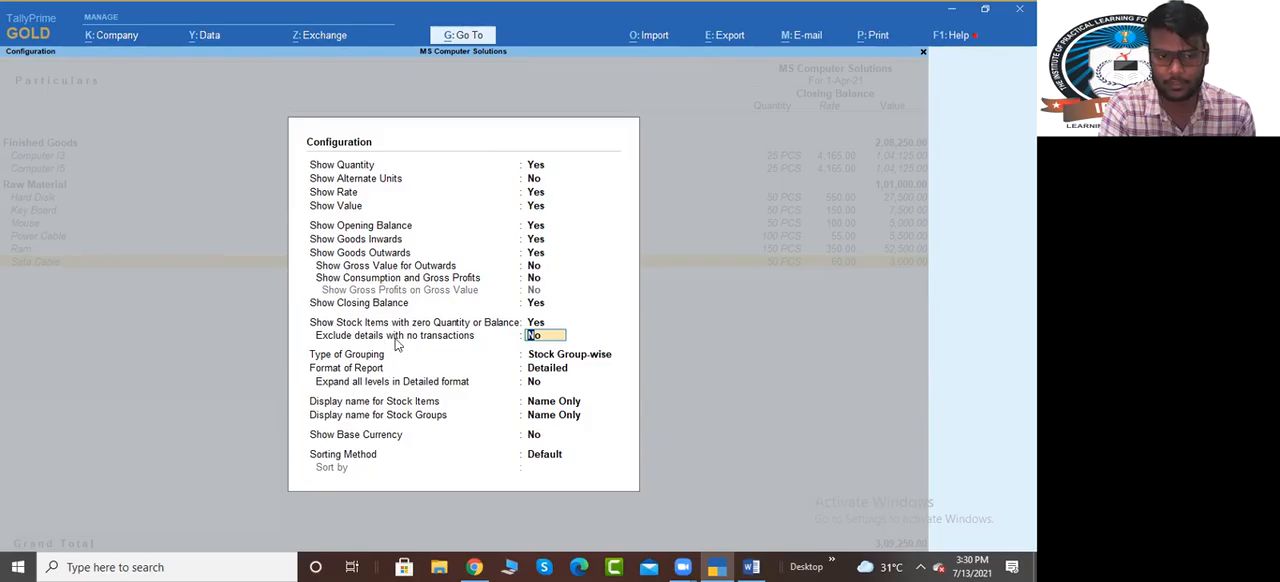
{"action": "key", "text": "Return"}
{"action": "key", "text": "Return"}
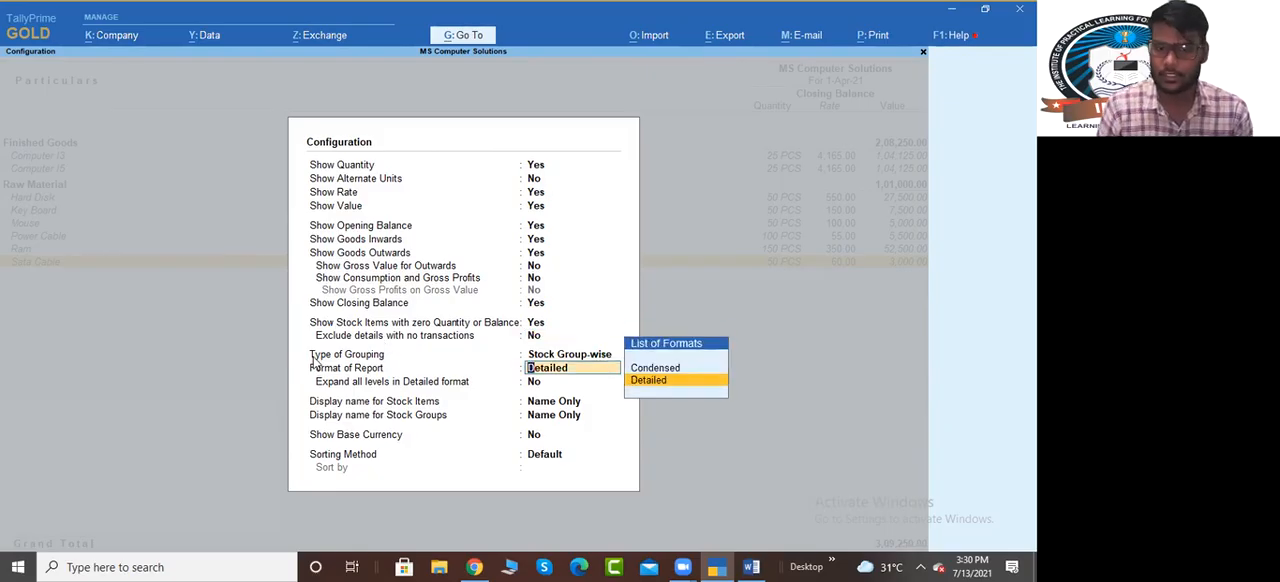
Set the report format to Detailed with all levels expanded, and try to apply the Stock Summary configuration
{"action": "key", "text": "Up"}
{"action": "key", "text": "Return"}
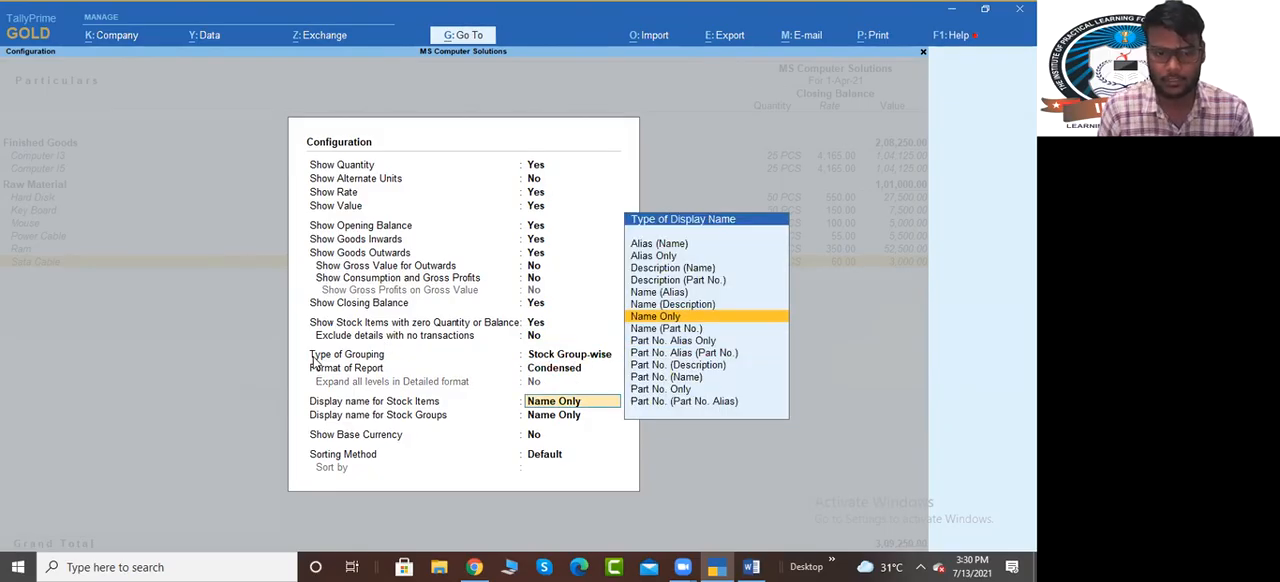
{"action": "key", "text": "BackSpace"}
{"action": "key", "text": "Down"}
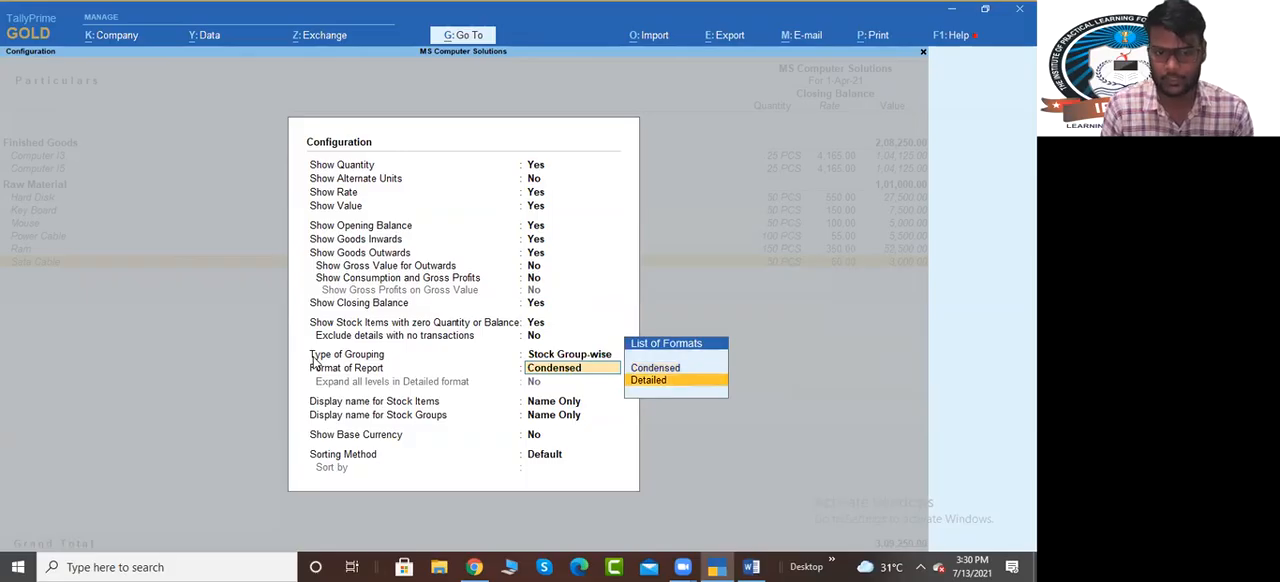
{"action": "key", "text": "Return"}
{"action": "key", "text": "y"}
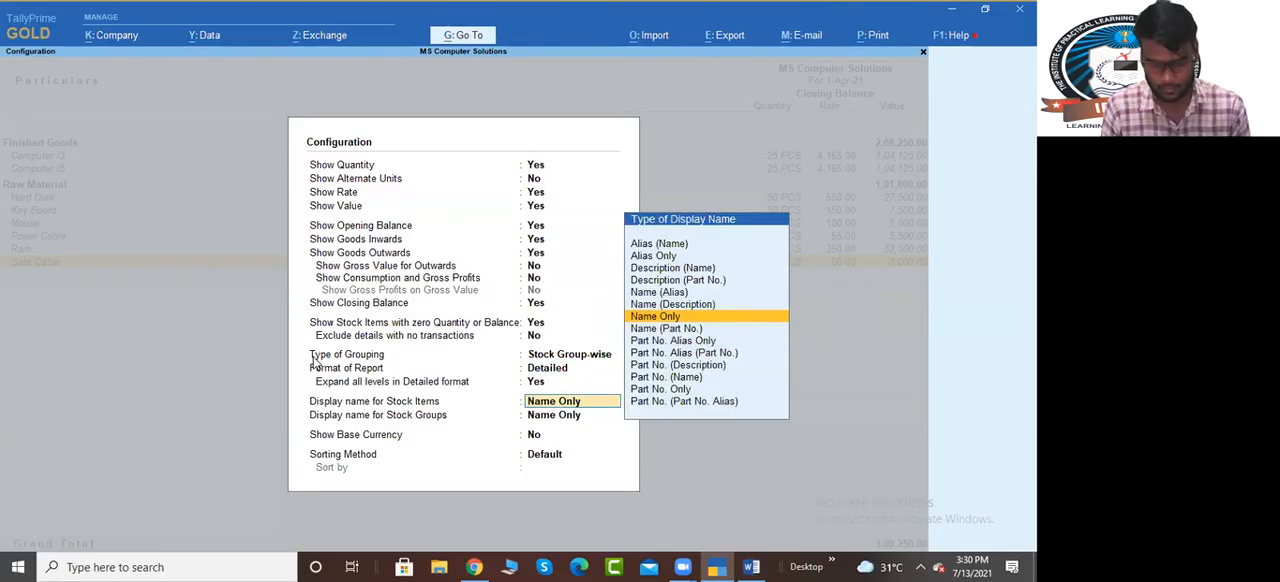
{"action": "left_click", "coordinate": [312, 355]}
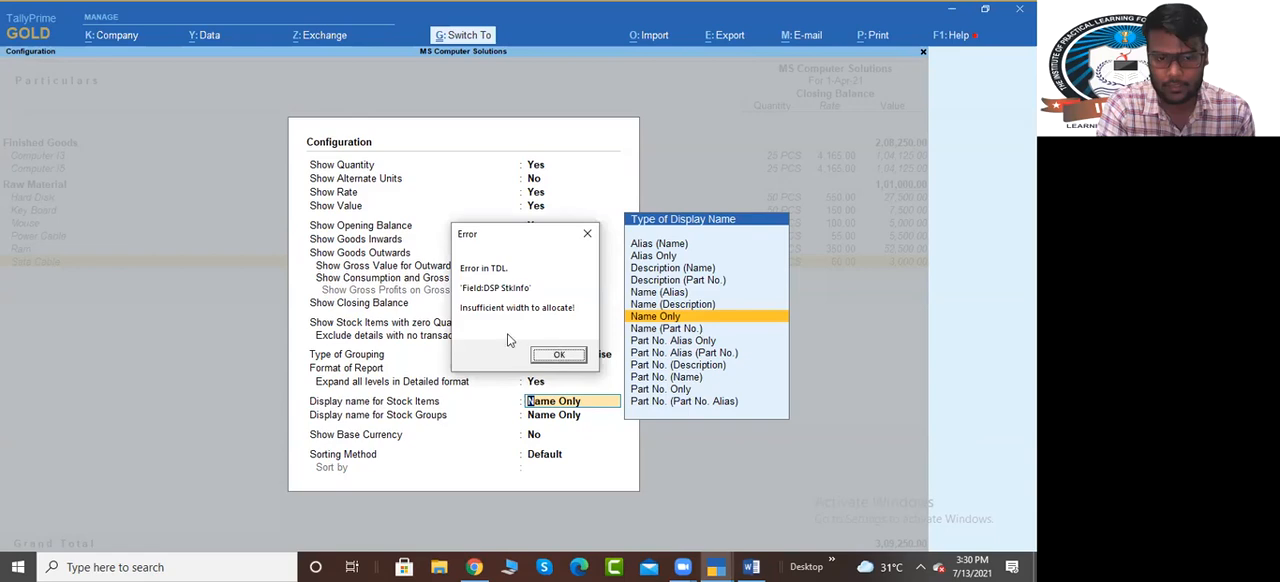
Dismiss the error dialog and minimize the Word document to reach the desktop
{"action": "left_click", "coordinate": [560, 355]}
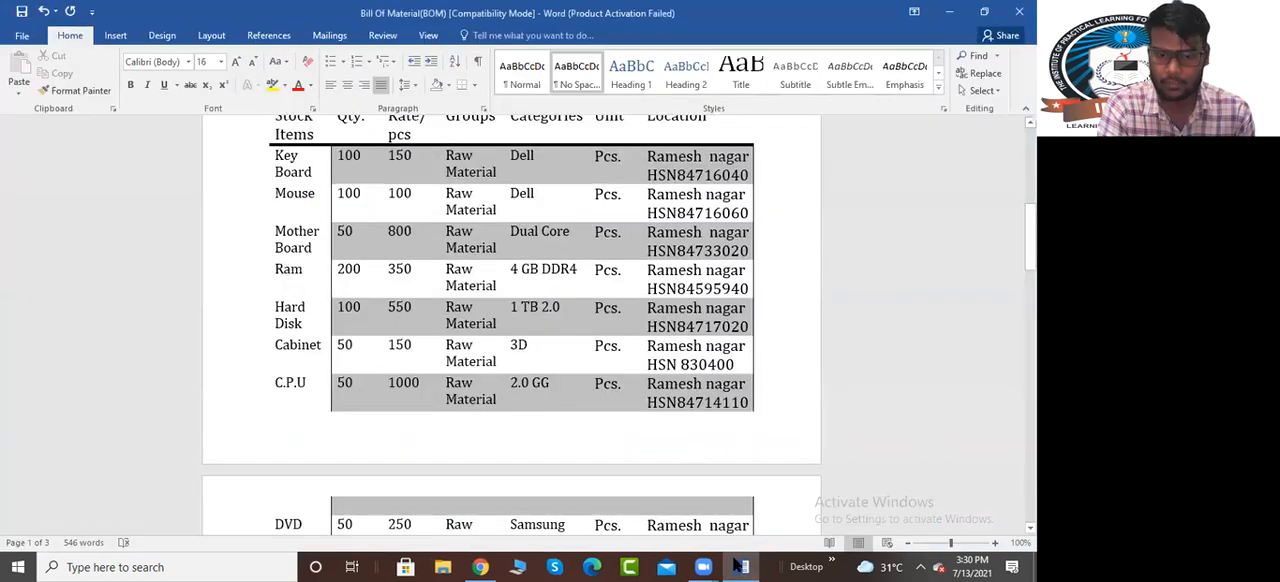
{"action": "left_click", "coordinate": [948, 14]}
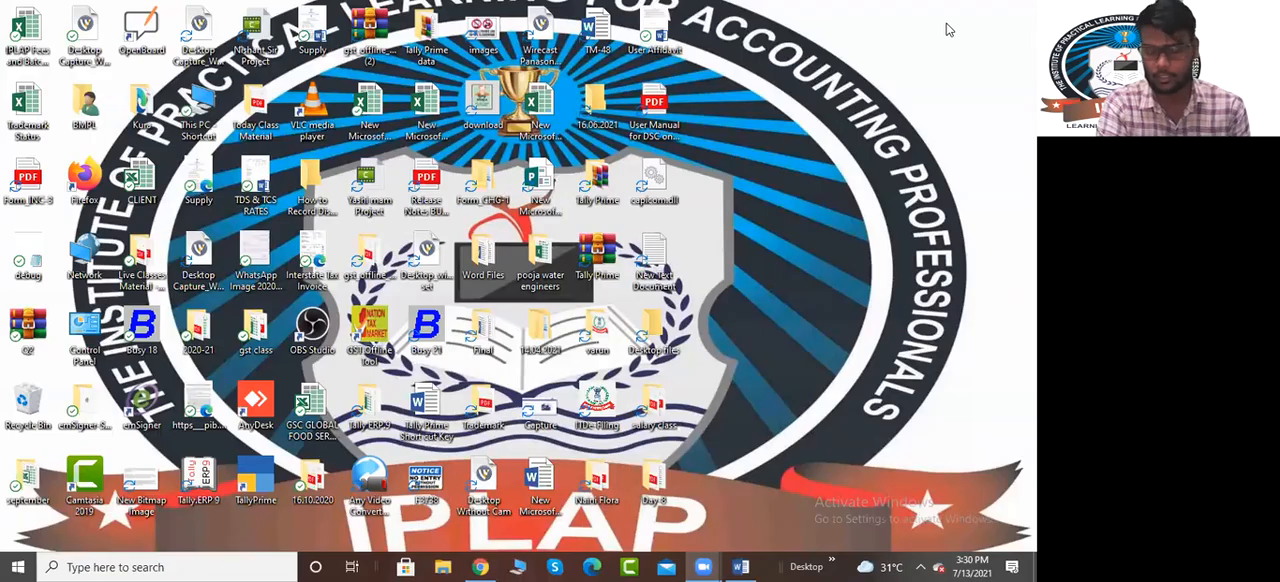
{"action": "mouse_move", "coordinate": [489, 563]}
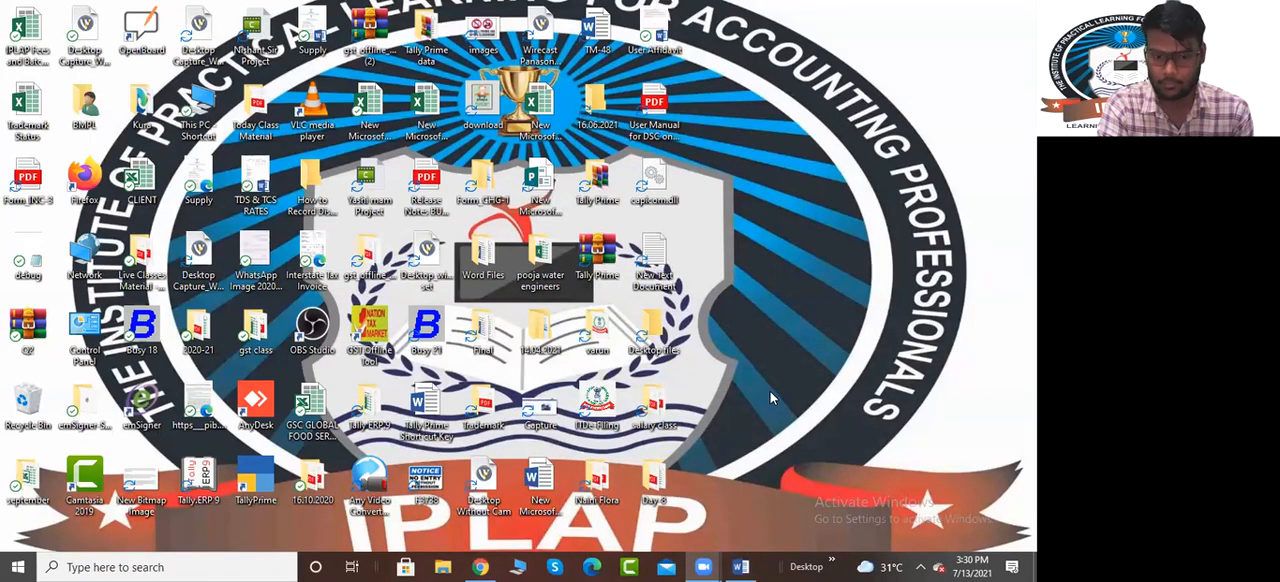
Relaunch TallyPrime, load the company MS Computer Solutions and open its Stock Summary
{"action": "double_click", "coordinate": [257, 485]}
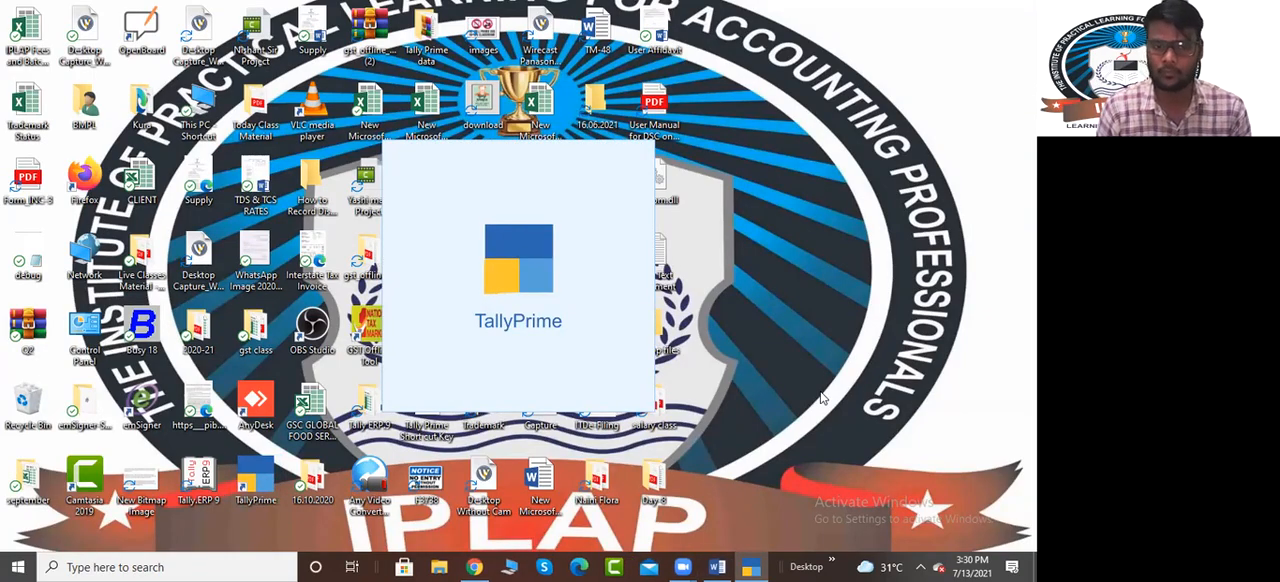
{"action": "key", "text": "Escape"}
{"action": "type", "text": "ms"}
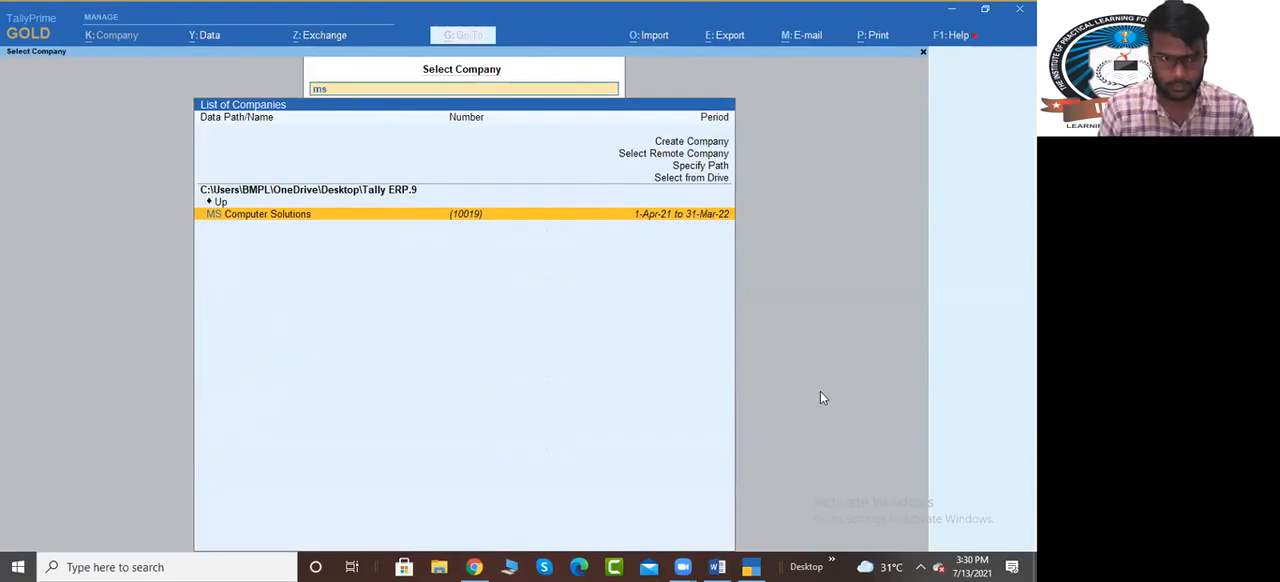
{"action": "key", "text": "Return"}
{"action": "key", "text": "s"}
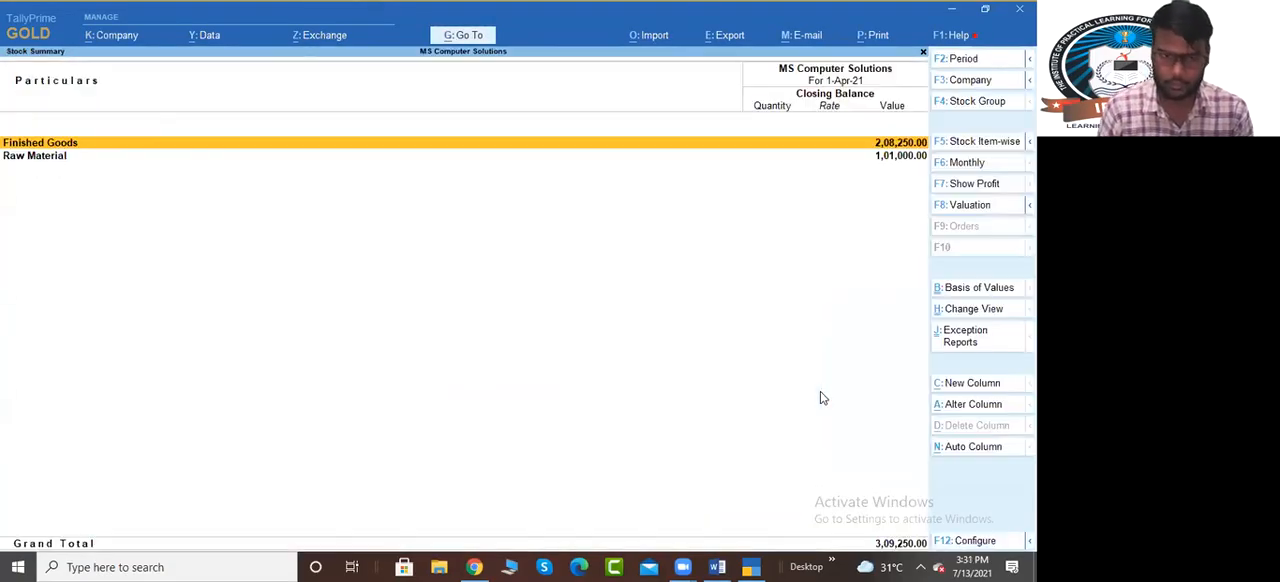
Switch the Stock Summary to the detailed format and configure it to show goods inwards and goods outwards
{"action": "key", "text": "alt+F5"}
{"action": "key", "text": "F12"}
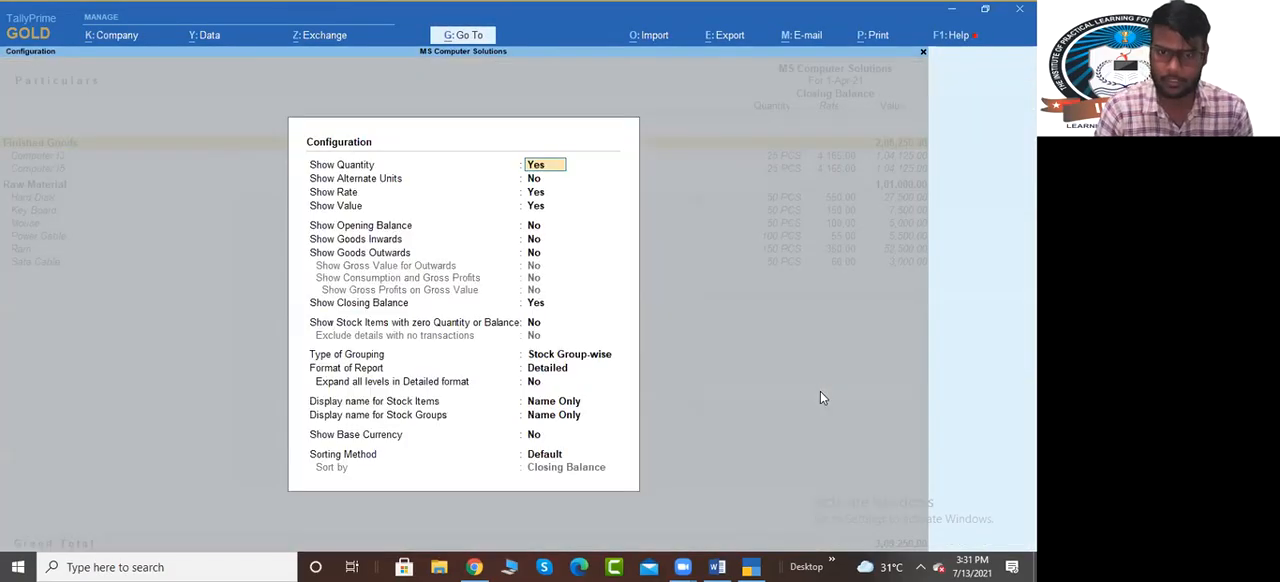
{"action": "key", "text": "Down"}
{"action": "key", "text": "Down"}
{"action": "key", "text": "Down"}
{"action": "key", "text": "Down"}
{"action": "key", "text": "Down"}
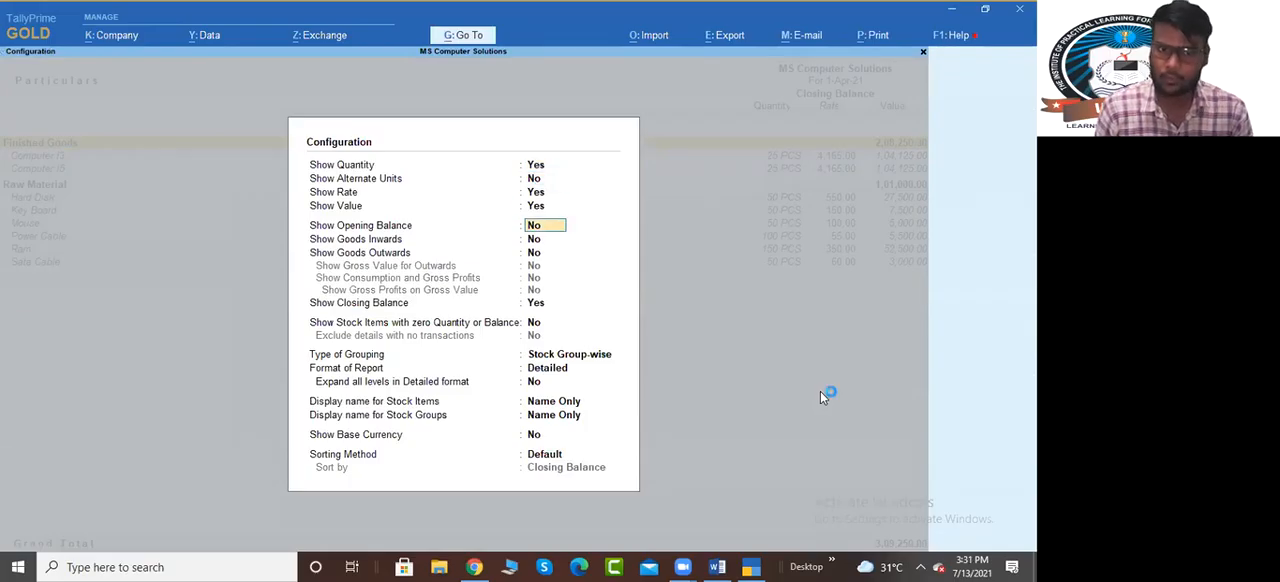
{"action": "key", "text": "y"}
{"action": "key", "text": "y"}
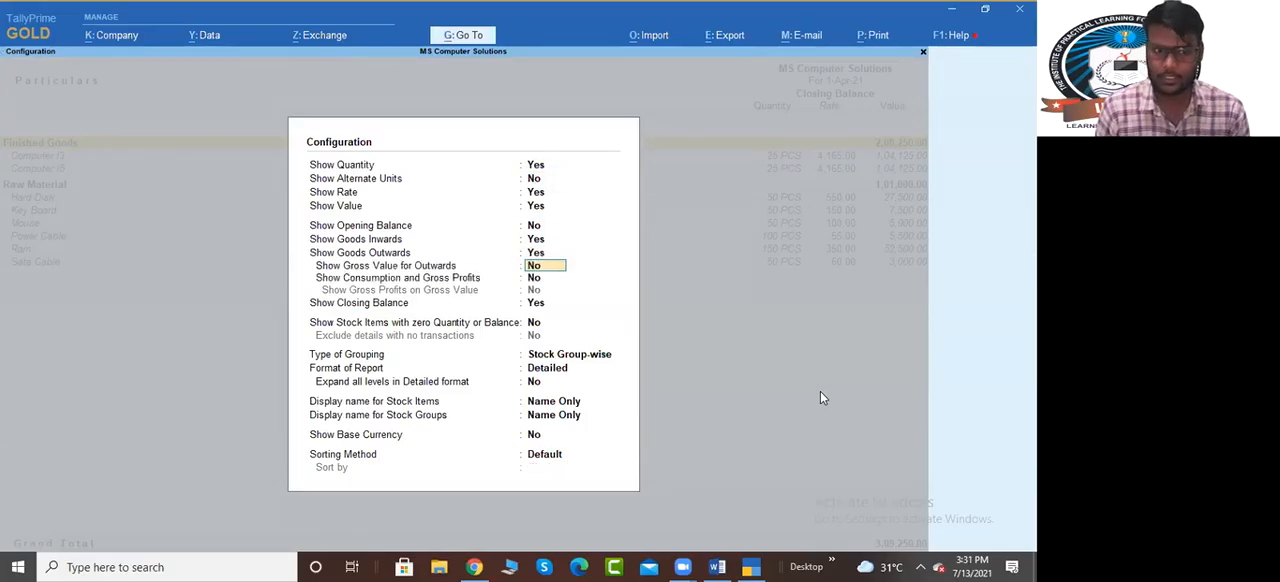
Enable stock items with zero quantity or balance and expansion of all levels in detailed format, and apply the configuration
{"action": "key", "text": "Down"}
{"action": "key", "text": "Down"}
{"action": "key", "text": "Down"}
{"action": "key", "text": "Down"}
{"action": "key", "text": "Up"}
{"action": "key", "text": "Up"}
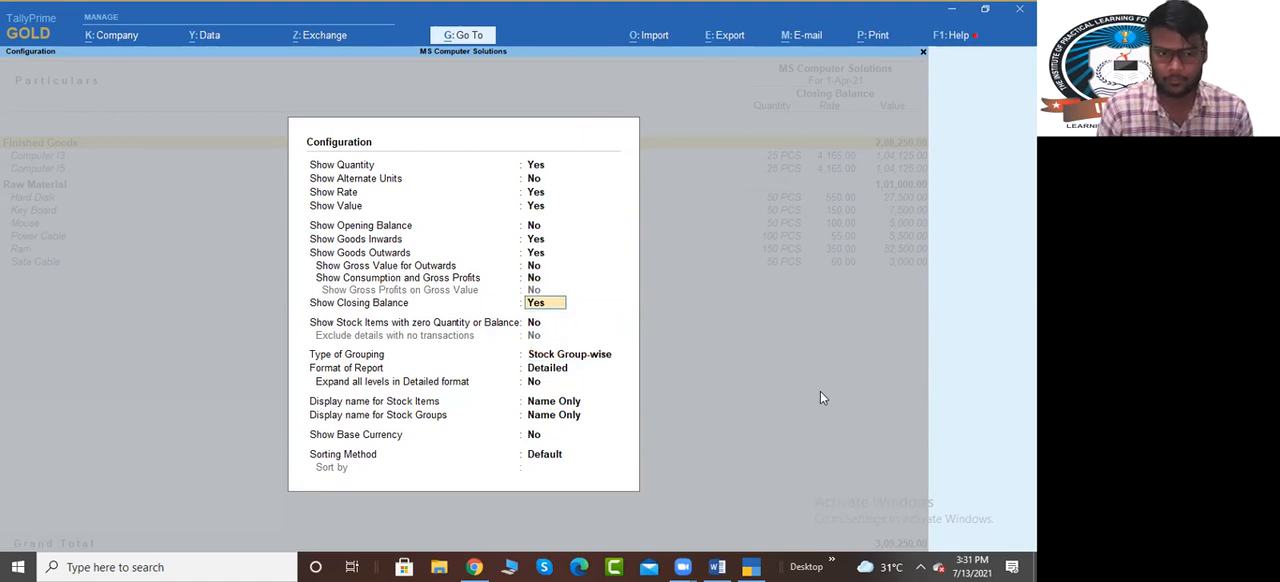
{"action": "key", "text": "Down"}
{"action": "key", "text": "y"}
{"action": "key", "text": "Down"}
{"action": "key", "text": "Down"}
{"action": "key", "text": "Down"}
{"action": "type", "text": "y"}
{"action": "key", "text": "Return"}
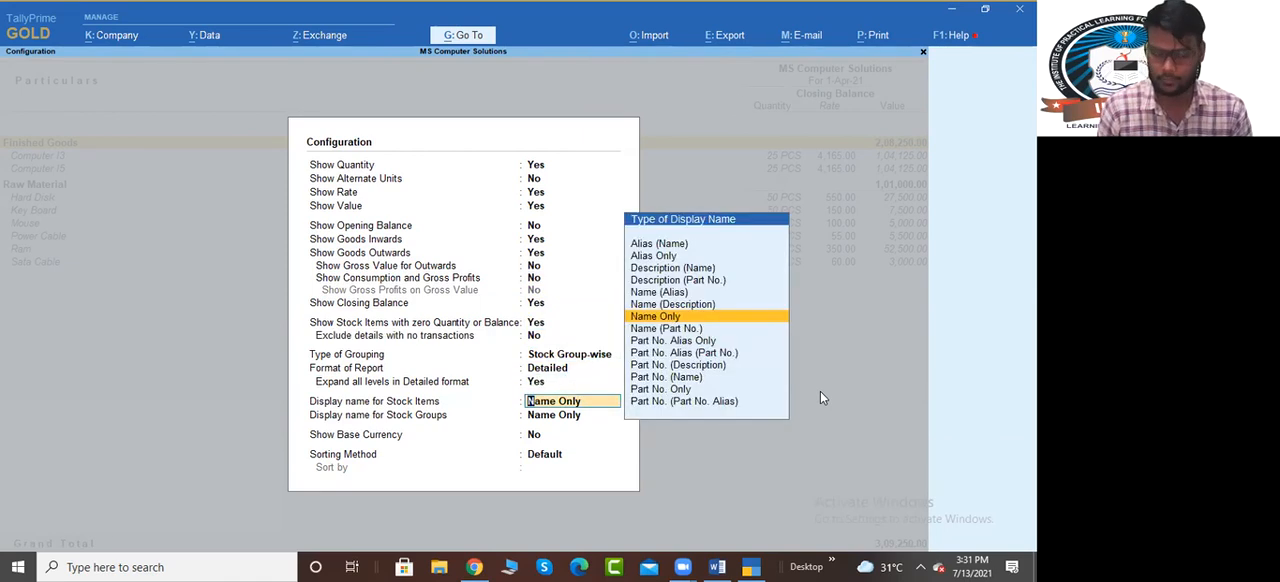
{"action": "key", "text": "ctrl+a"}
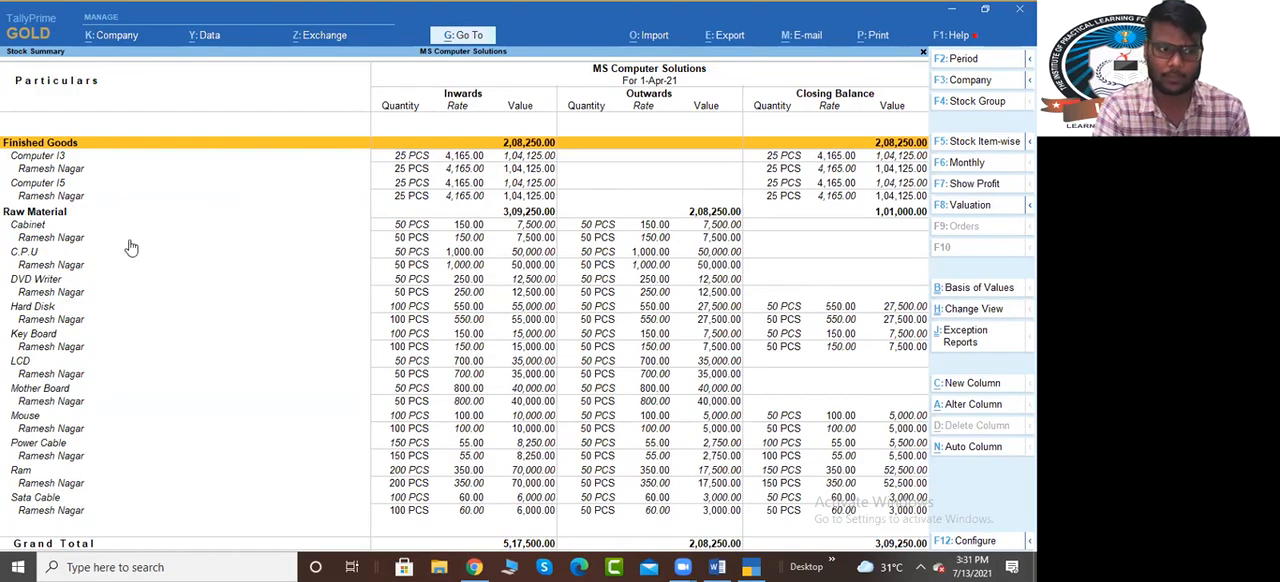
Review the inwards, outwards and closing balances of the finished goods and raw materials in the Stock Summary, and close the report
{"action": "key", "text": "Down"}
{"action": "key", "text": "Down"}
{"action": "key", "text": "Down"}
{"action": "key", "text": "Down"}
{"action": "key", "text": "Down"}
{"action": "key", "text": "Down"}
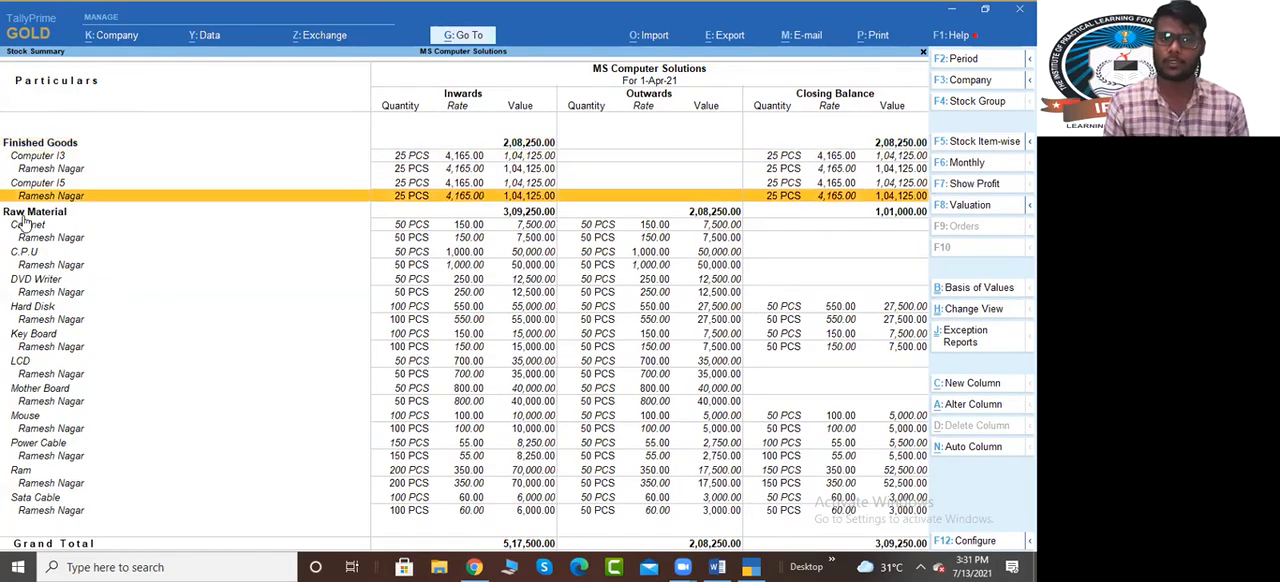
{"action": "key", "text": "Down"}
{"action": "key", "text": "Down"}
{"action": "key", "text": "Down"}
{"action": "key", "text": "Down"}
{"action": "key", "text": "Down"}
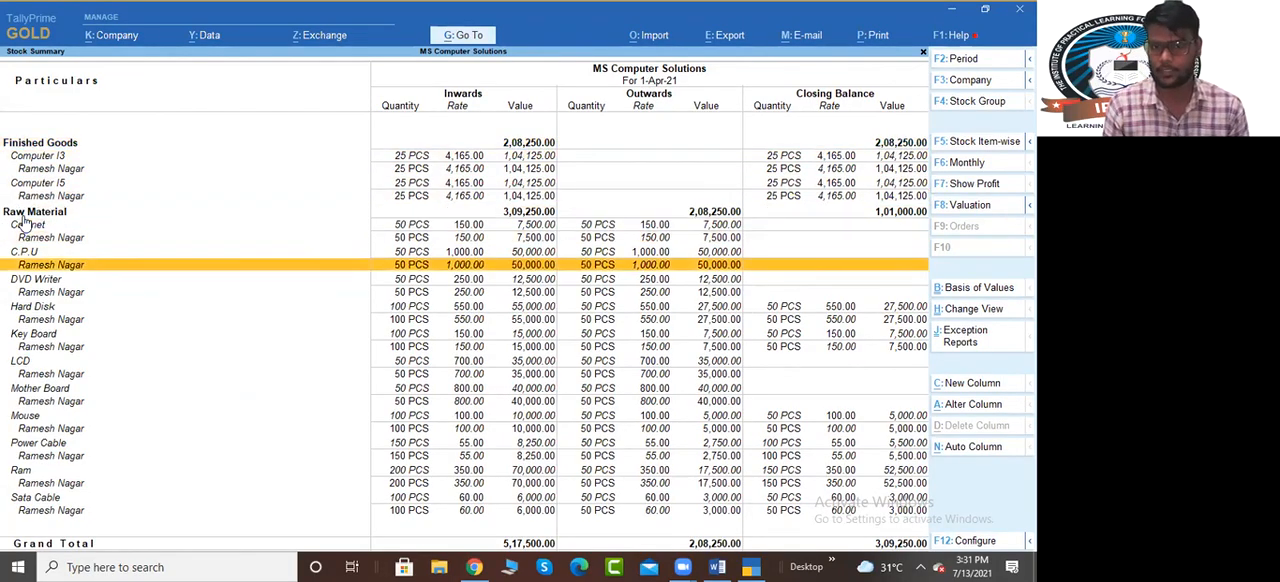
{"action": "key", "text": "Up"}
{"action": "key", "text": "Up"}
{"action": "key", "text": "Up"}
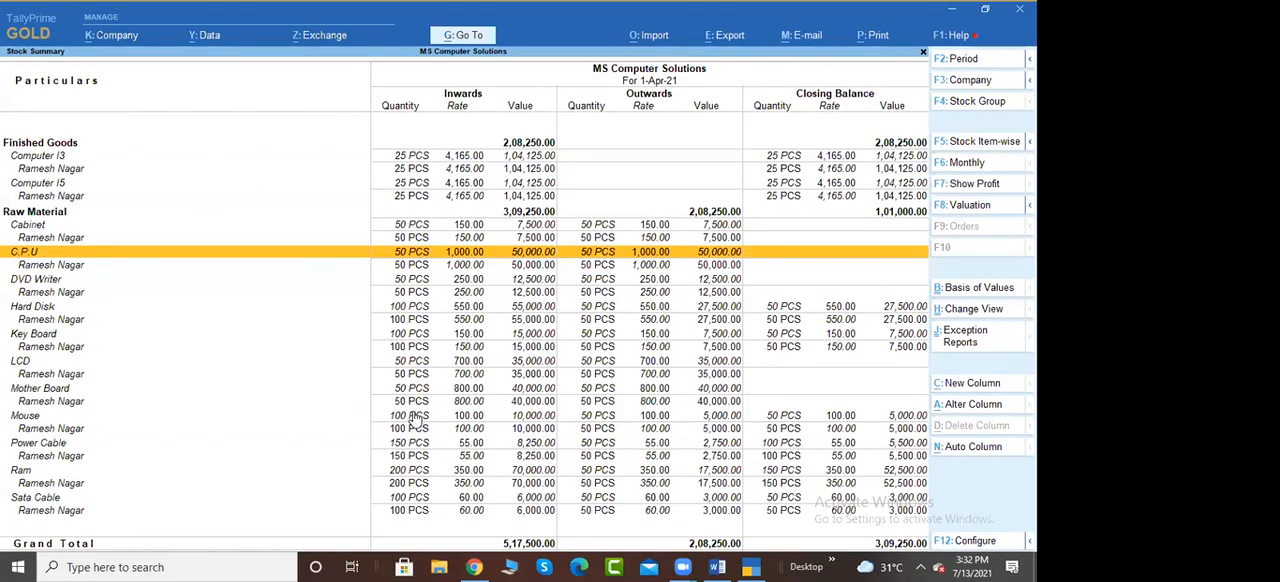
{"action": "key", "text": "Escape"}
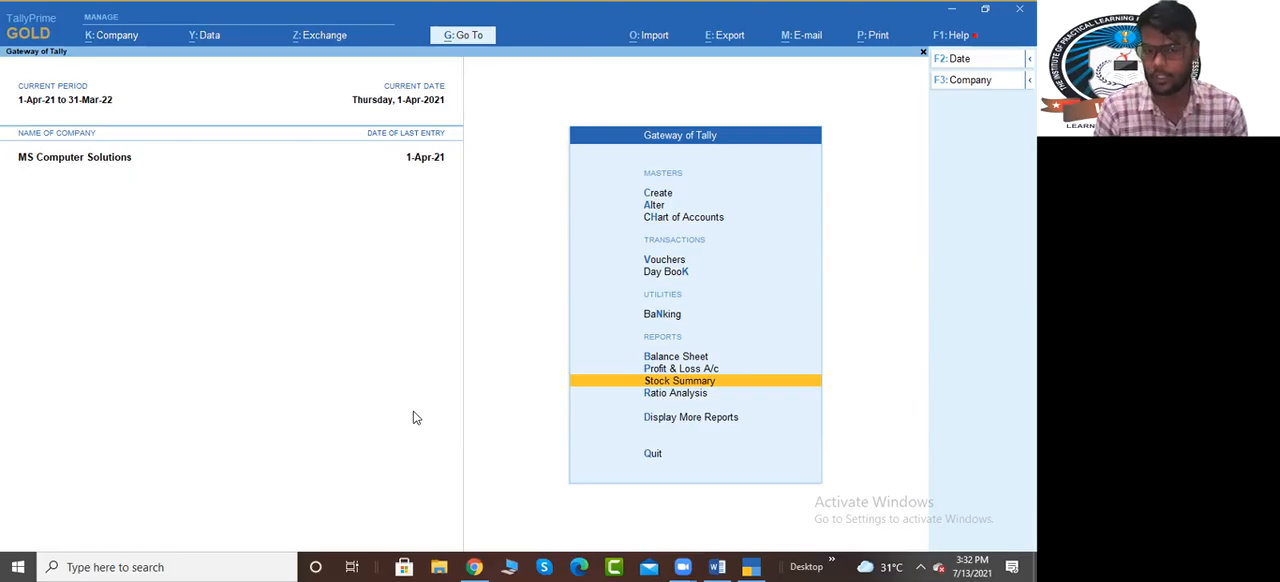
Open the Statements of Inventory and look through the available stock reports
{"action": "key", "text": "d"}
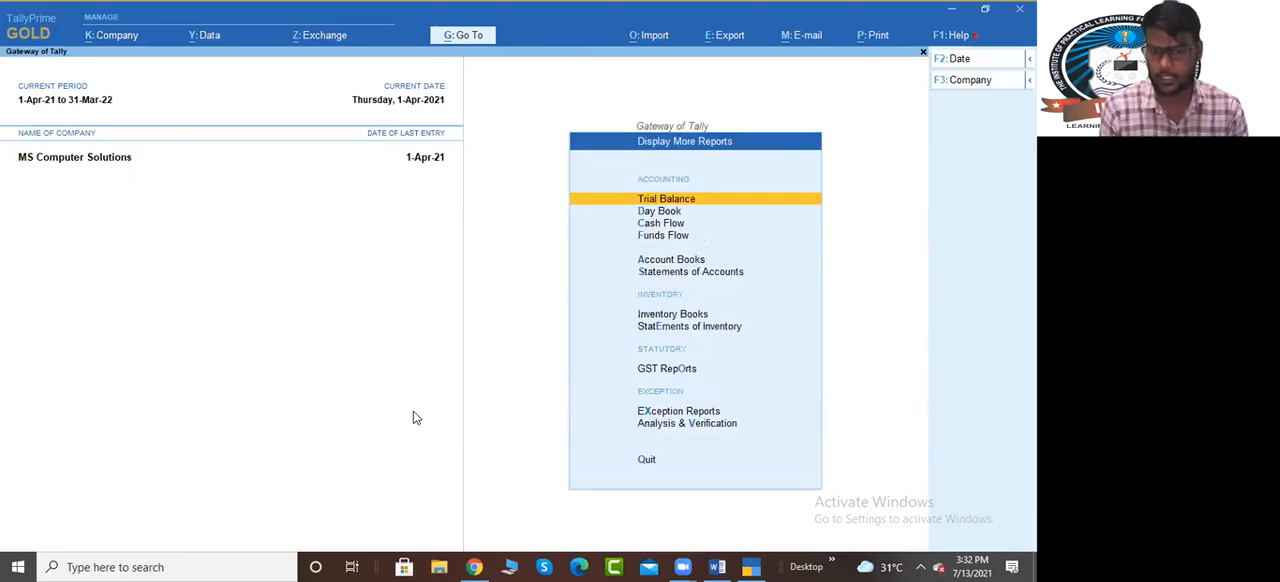
{"action": "key", "text": "Down"}
{"action": "key", "text": "Down"}
{"action": "key", "text": "Down"}
{"action": "key", "text": "Down"}
{"action": "key", "text": "Down"}
{"action": "key", "text": "Down"}
{"action": "key", "text": "Down"}
{"action": "key", "text": "Down"}
{"action": "key", "text": "Up"}
{"action": "key", "text": "Return"}
{"action": "key", "text": "Down"}
{"action": "key", "text": "Down"}
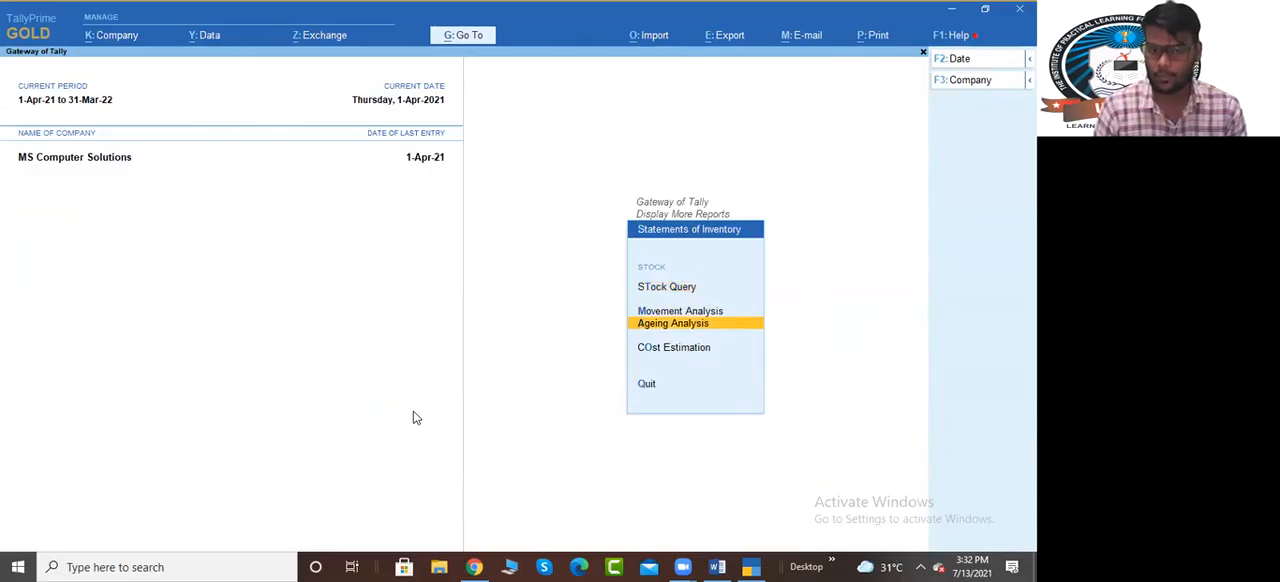
{"action": "key", "text": "Down"}
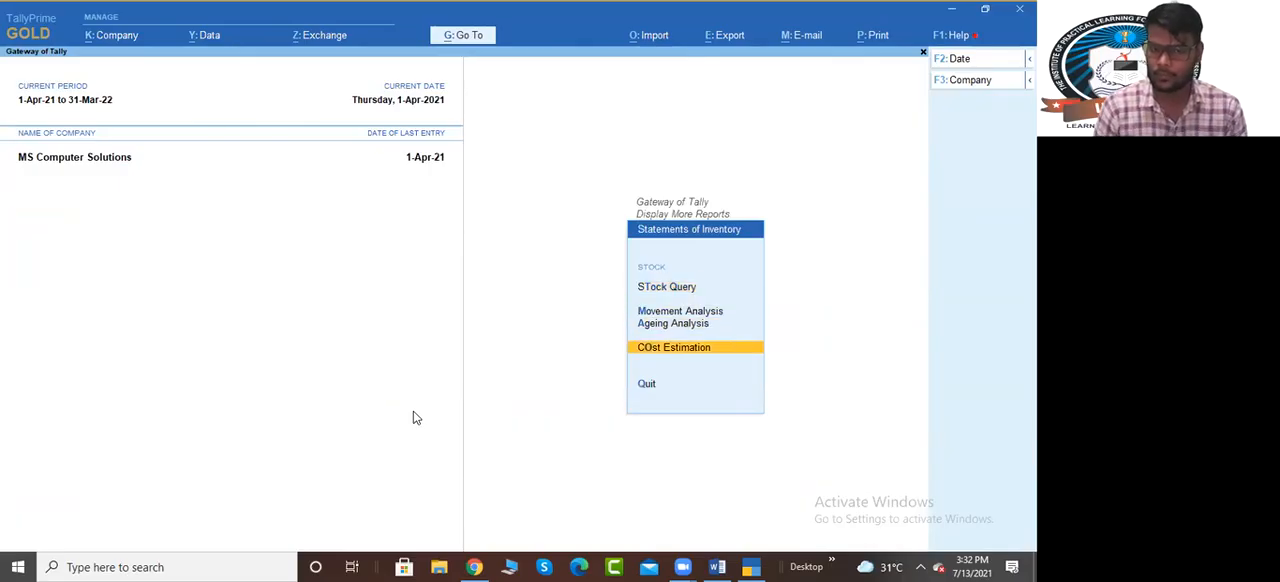
{"action": "key", "text": "Up"}
{"action": "key", "text": "Up"}
{"action": "key", "text": "Up"}
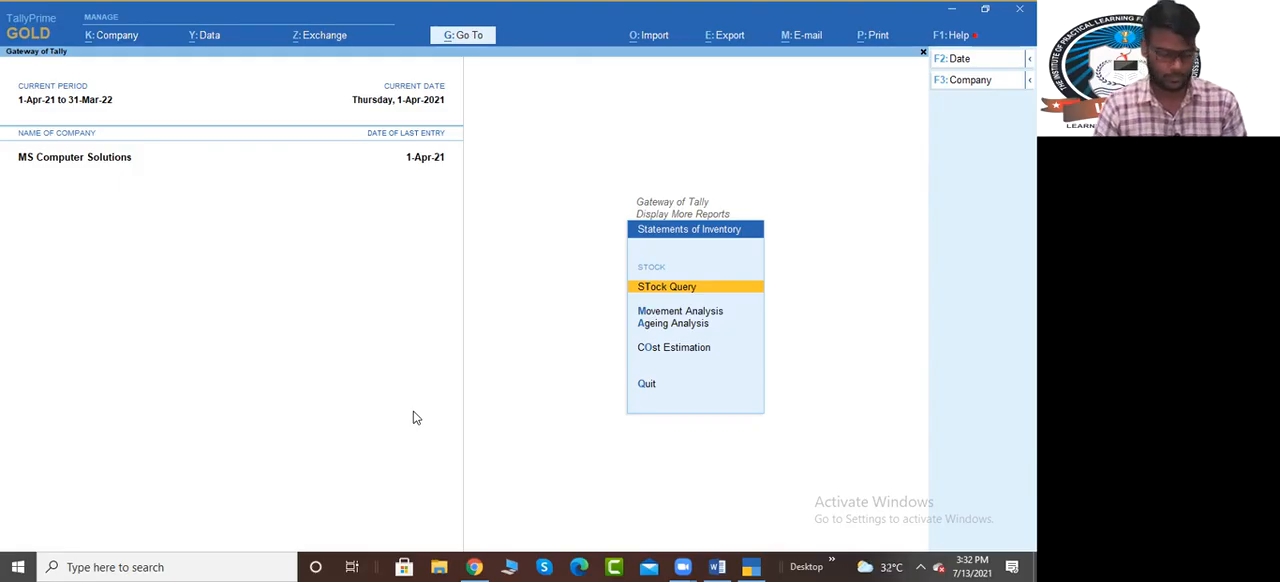
{"action": "left_click", "coordinate": [521, 566]}
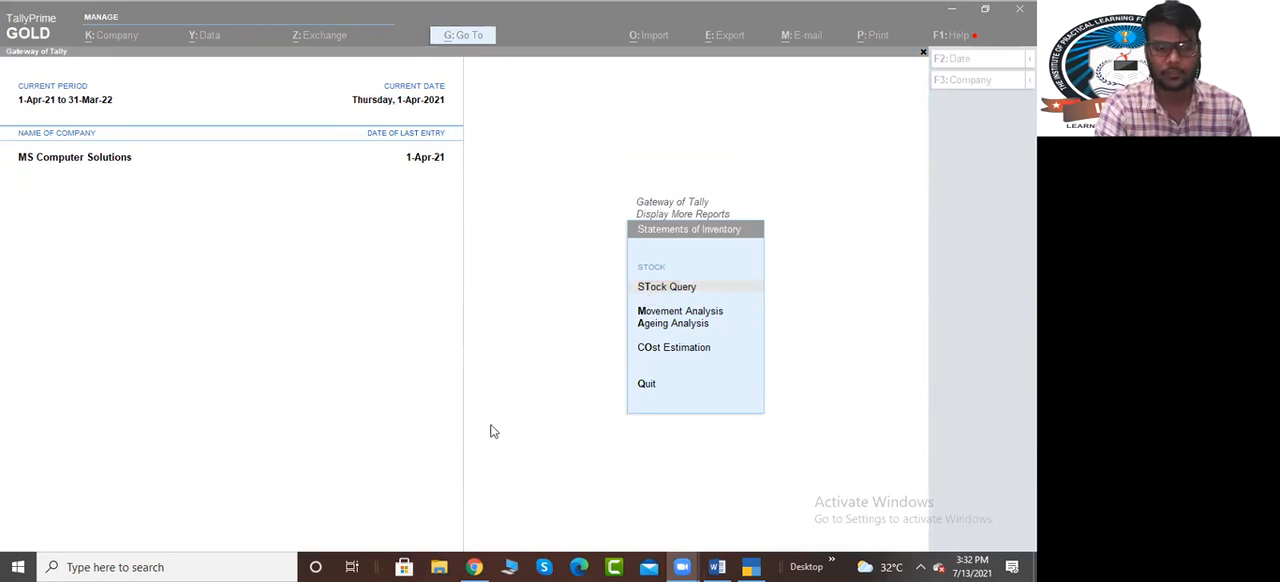
{"action": "left_click", "coordinate": [537, 510]}
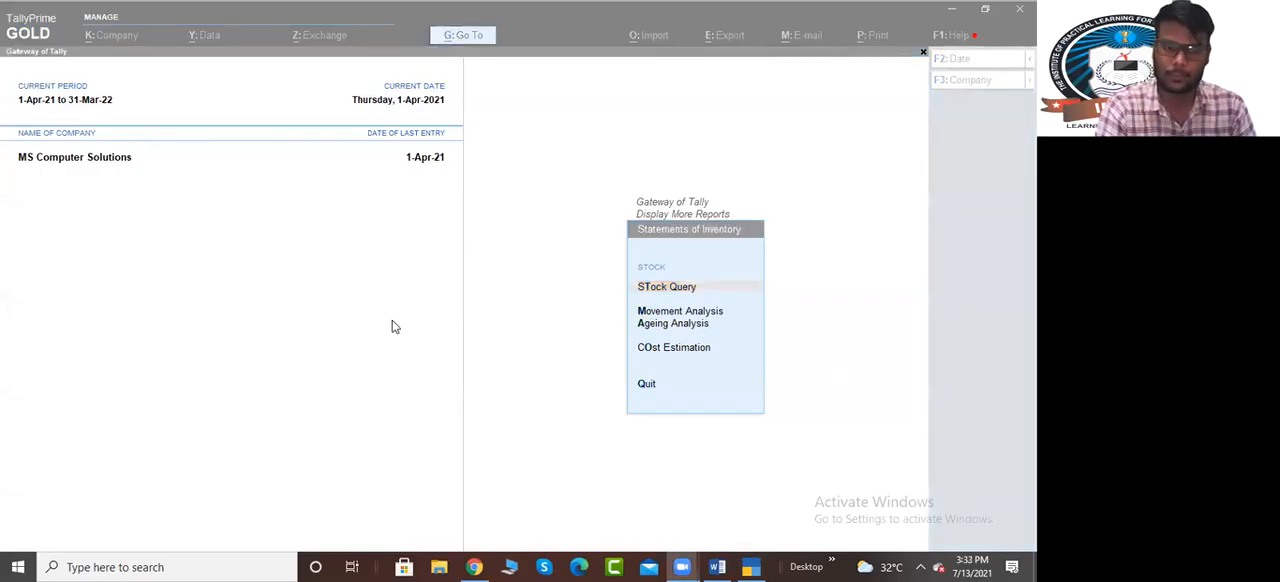
{"action": "left_click", "coordinate": [589, 181]}
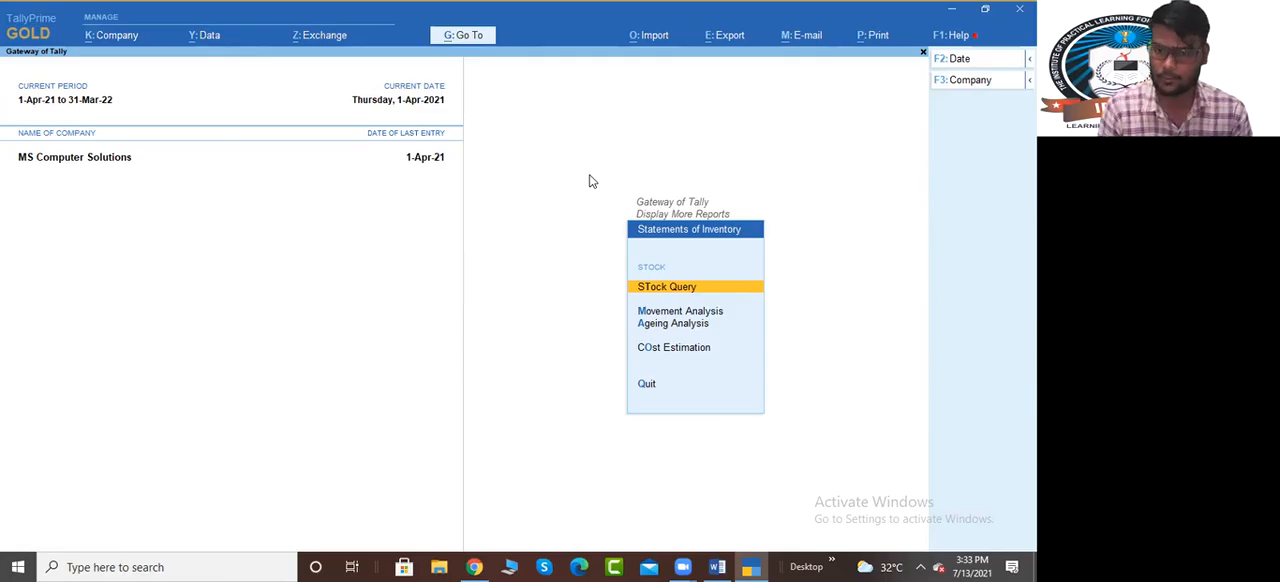
View the Stock Query report for the item Cabinet and close it
{"action": "key", "text": "Return"}
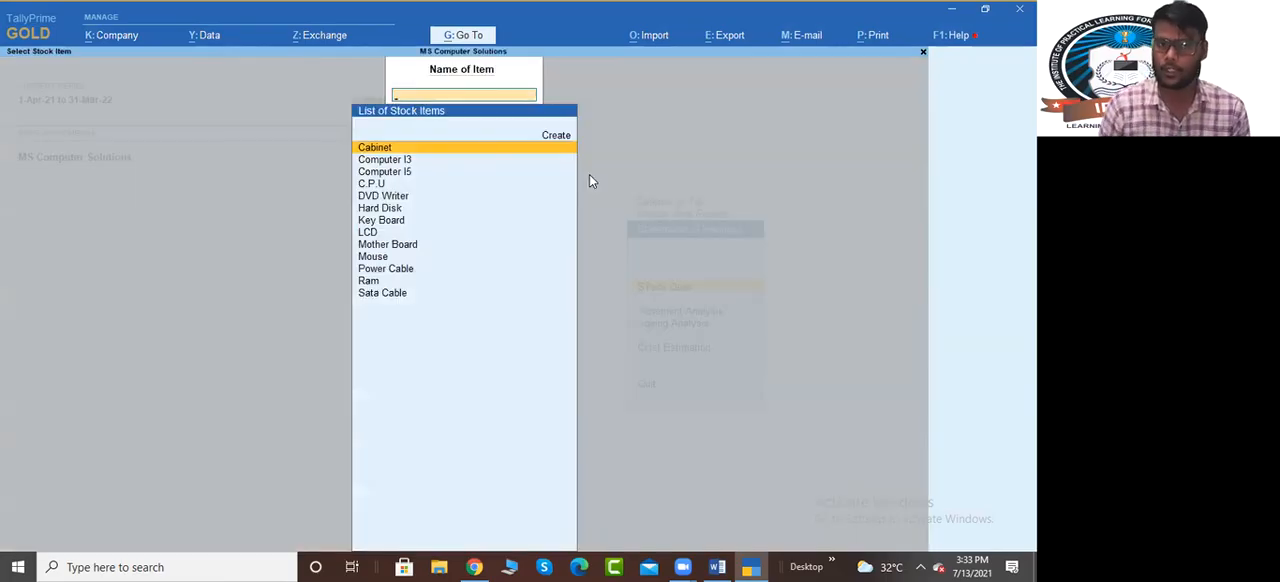
{"action": "key", "text": "Return"}
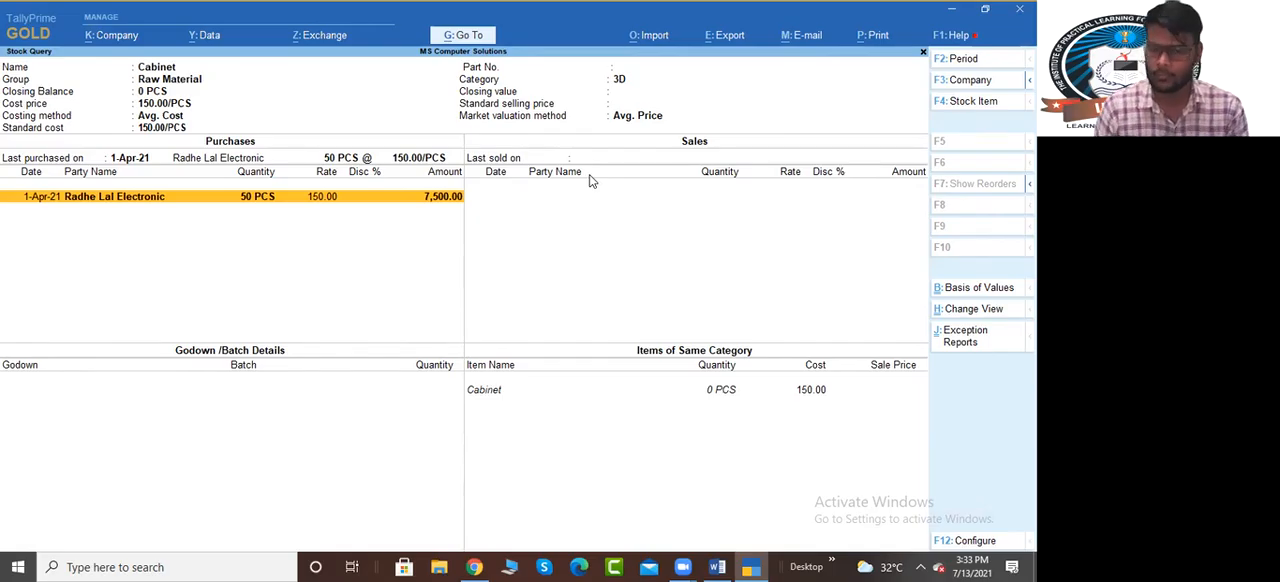
{"action": "key", "text": "Escape"}
{"action": "key", "text": "Escape"}
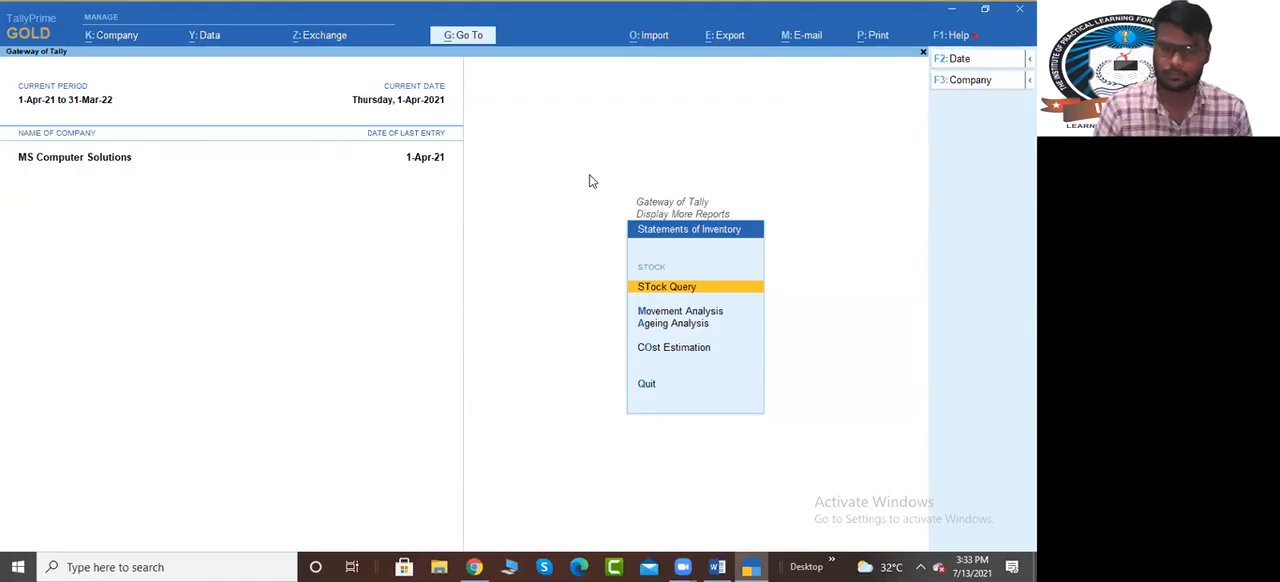
View the Movement Analysis of the stock item Cabinet, and return to the Statements of Inventory
{"action": "key", "text": "Down"}
{"action": "key", "text": "Down"}
{"action": "key", "text": "Up"}
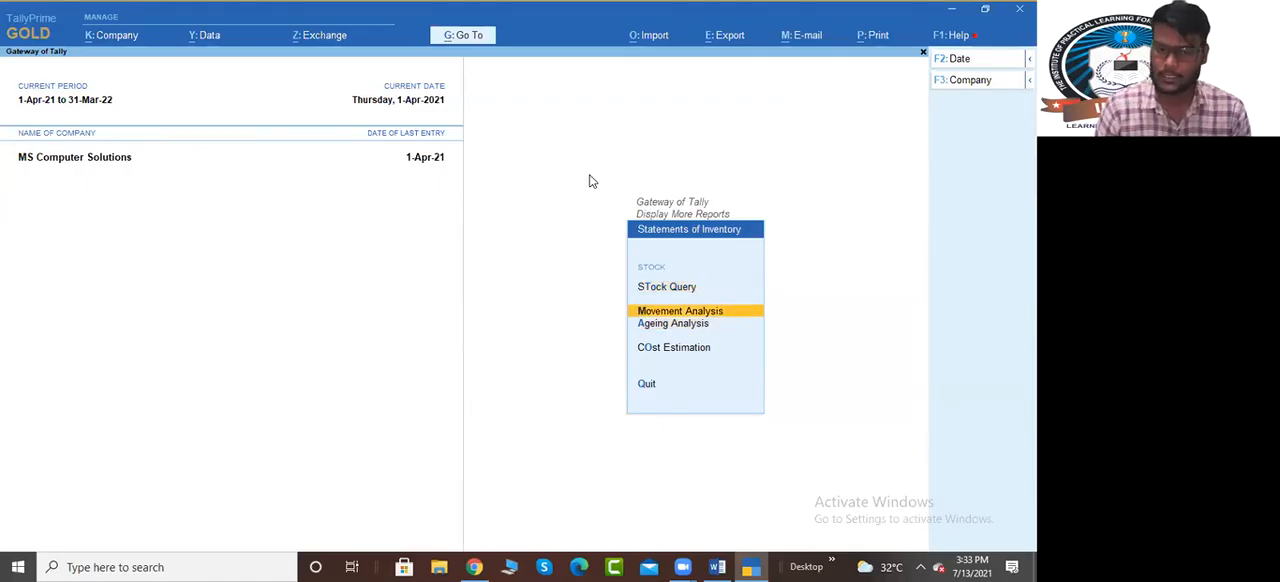
{"action": "key", "text": "Return"}
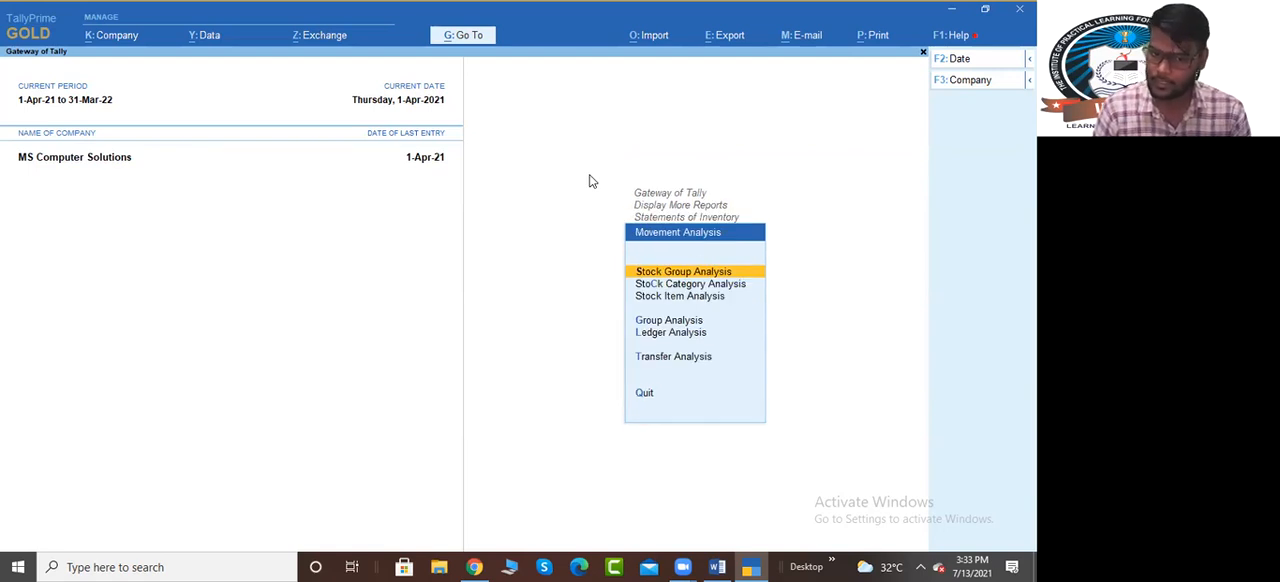
{"action": "key", "text": "Down"}
{"action": "key", "text": "Down"}
{"action": "key", "text": "Down"}
{"action": "key", "text": "Down"}
{"action": "key", "text": "Down"}
{"action": "key", "text": "Up"}
{"action": "key", "text": "Up"}
{"action": "key", "text": "Up"}
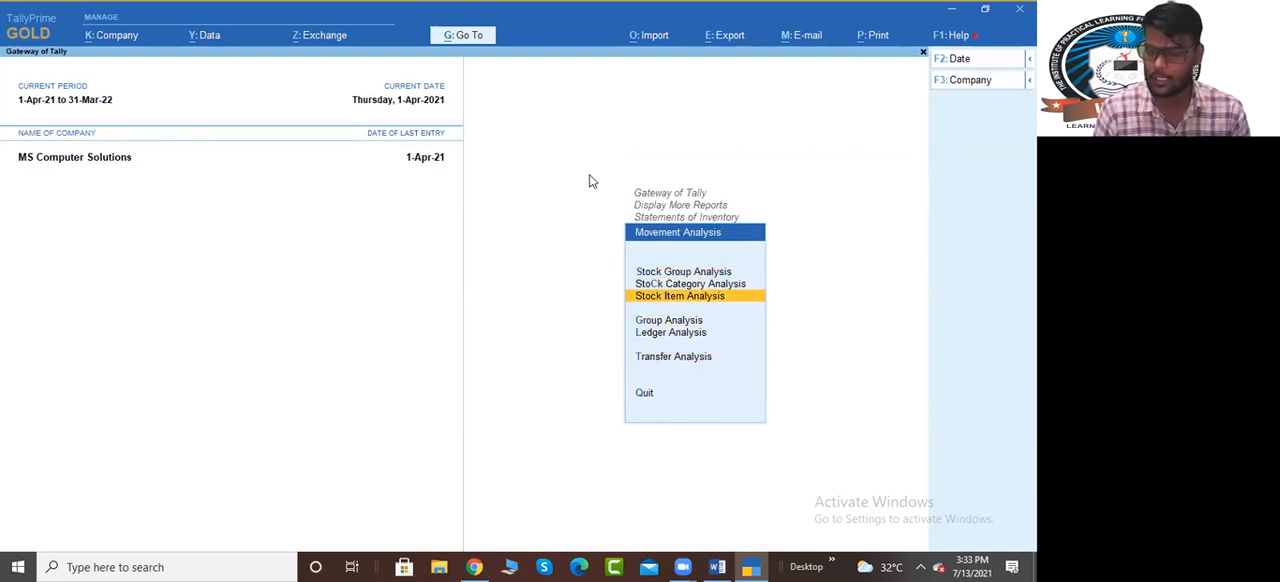
{"action": "key", "text": "Return"}
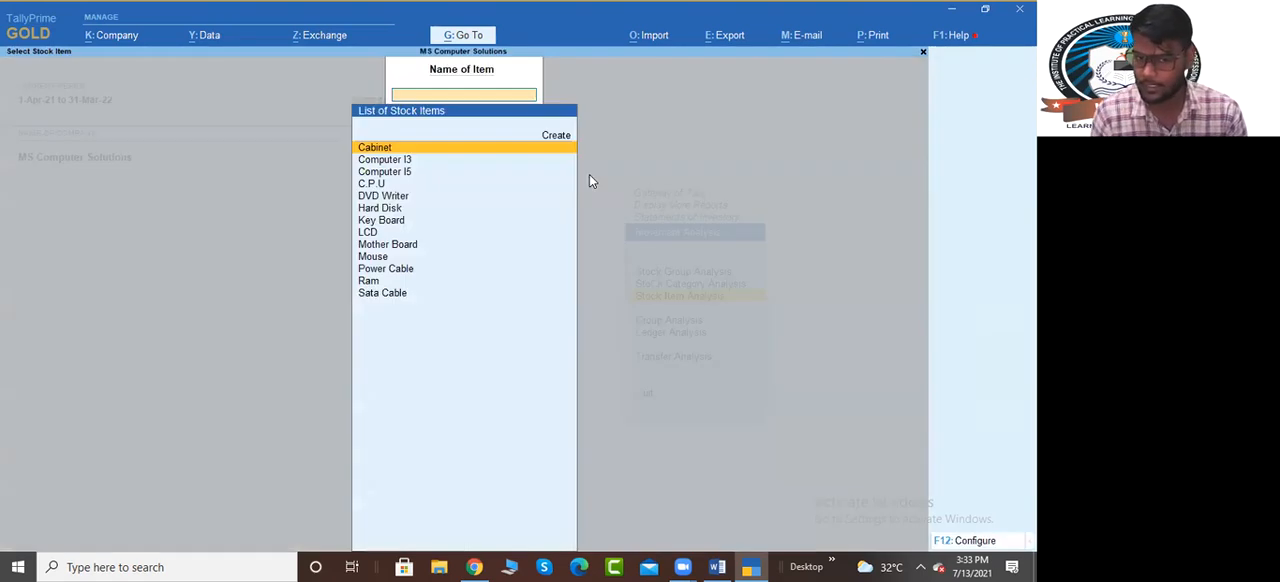
{"action": "key", "text": "Return"}
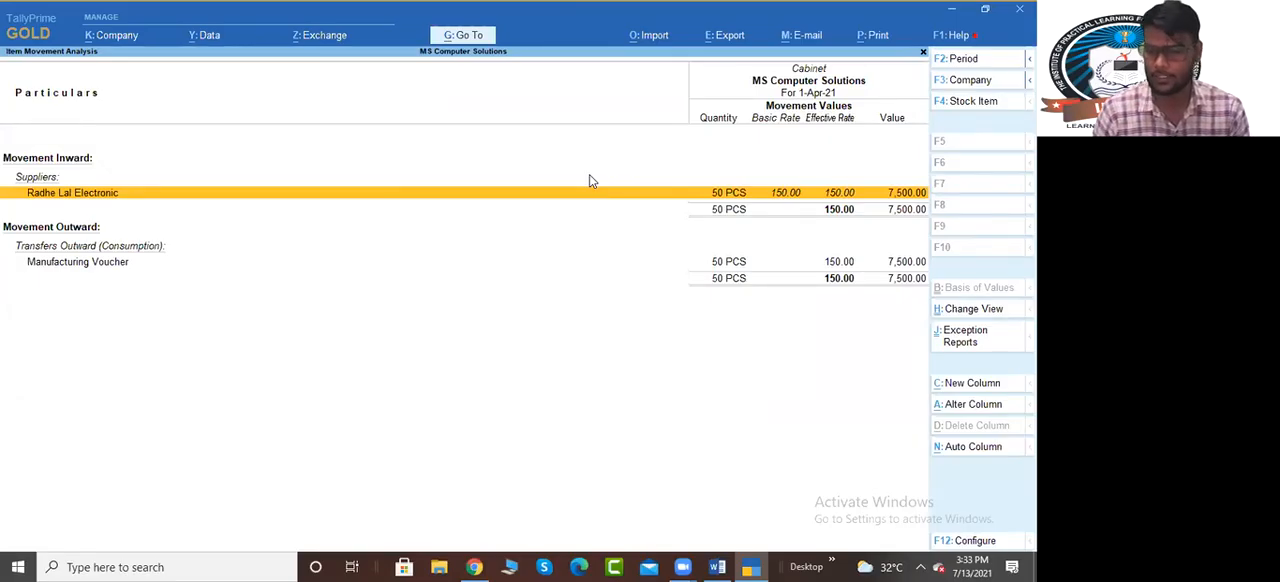
{"action": "key", "text": "Escape"}
{"action": "key", "text": "Escape"}
{"action": "key", "text": "Escape"}
View the stock Ageing Analysis for the Raw Material group
{"action": "key", "text": "Down"}
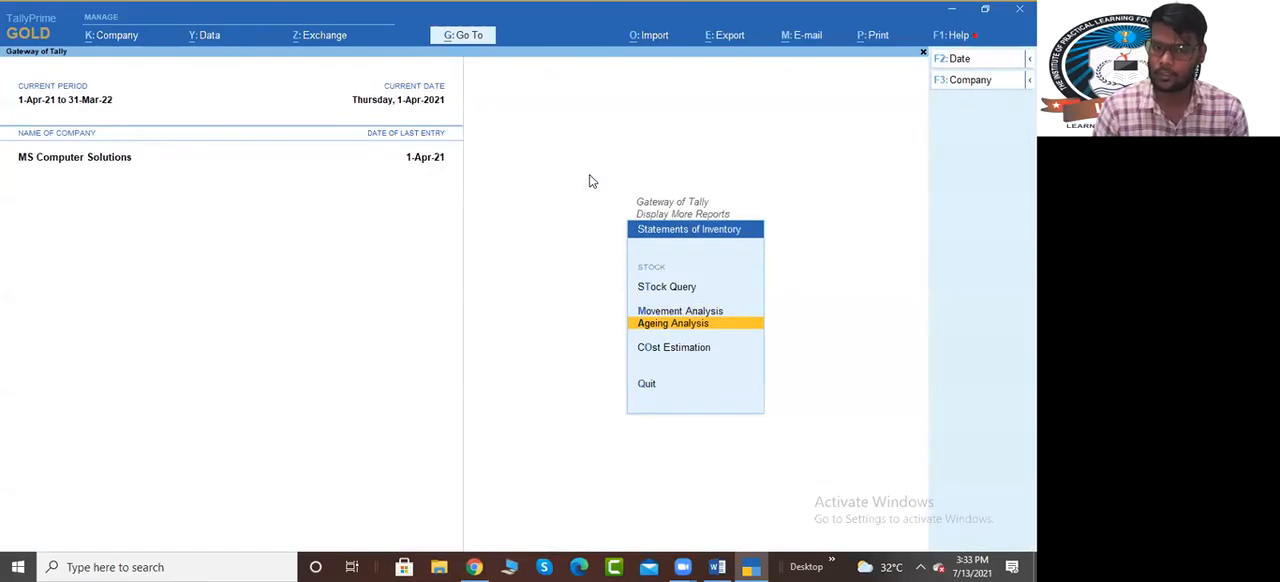
{"action": "key", "text": "Return"}
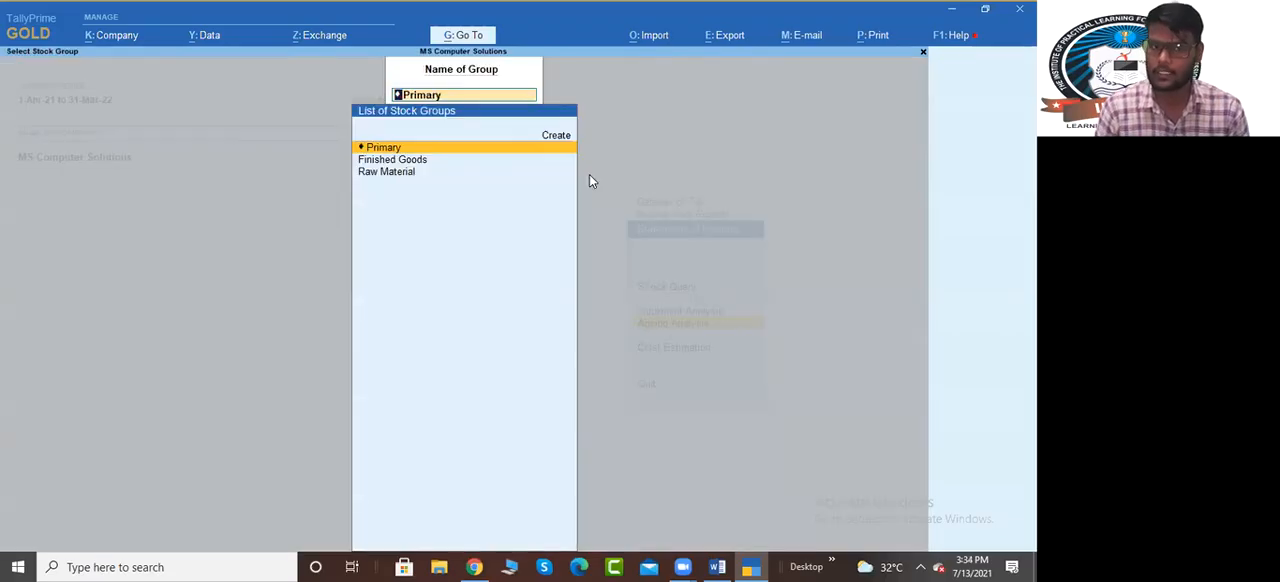
{"action": "key", "text": "Down"}
{"action": "key", "text": "Down"}
{"action": "key", "text": "Return"}
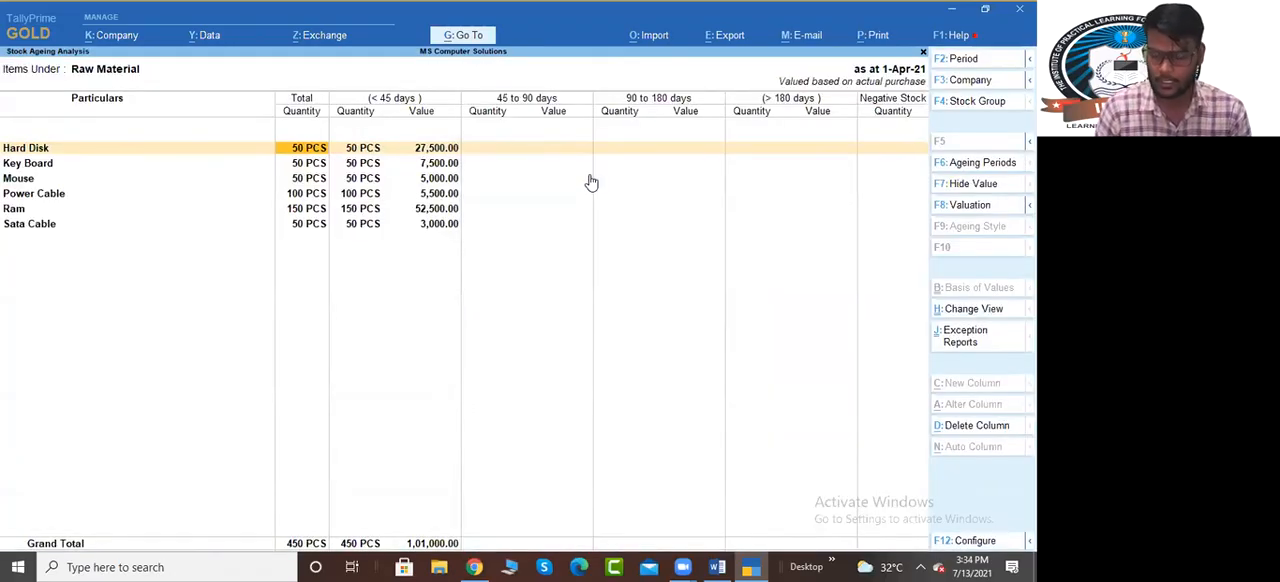
{"action": "key", "text": "F6"}
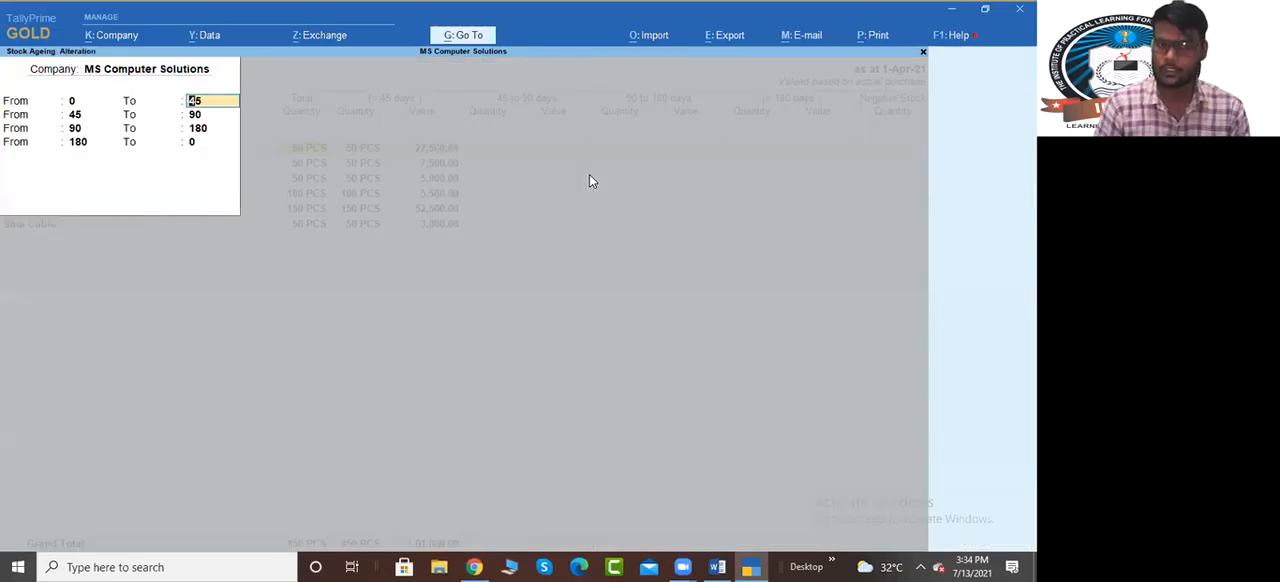
{"action": "key", "text": "BackSpace"}
{"action": "key", "text": "BackSpace"}
{"action": "key", "text": "Escape"}
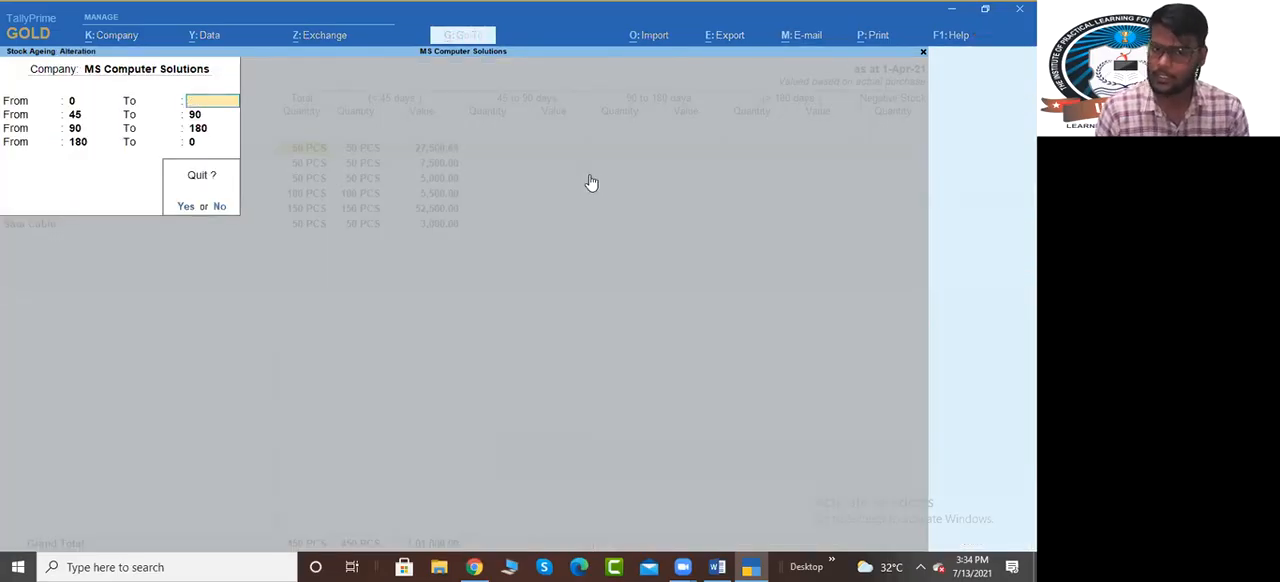
{"action": "key", "text": "y"}
Leave the ageing report and view the Cost Estimation for the Raw Material group
{"action": "key", "text": "Escape"}
{"action": "key", "text": "Down"}
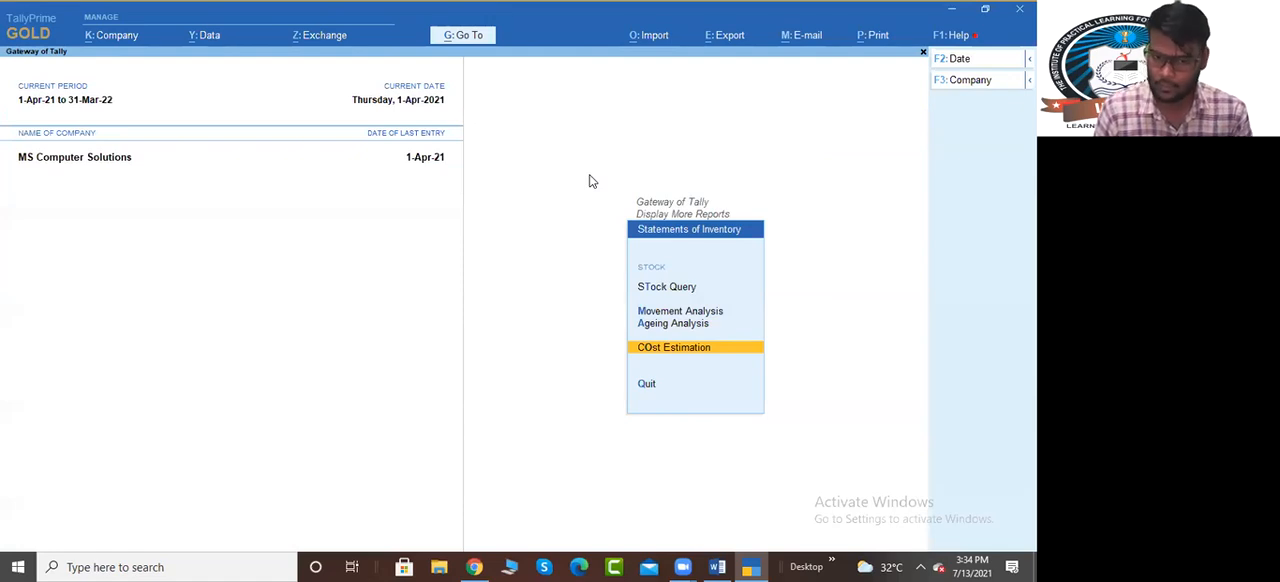
{"action": "key", "text": "Return"}
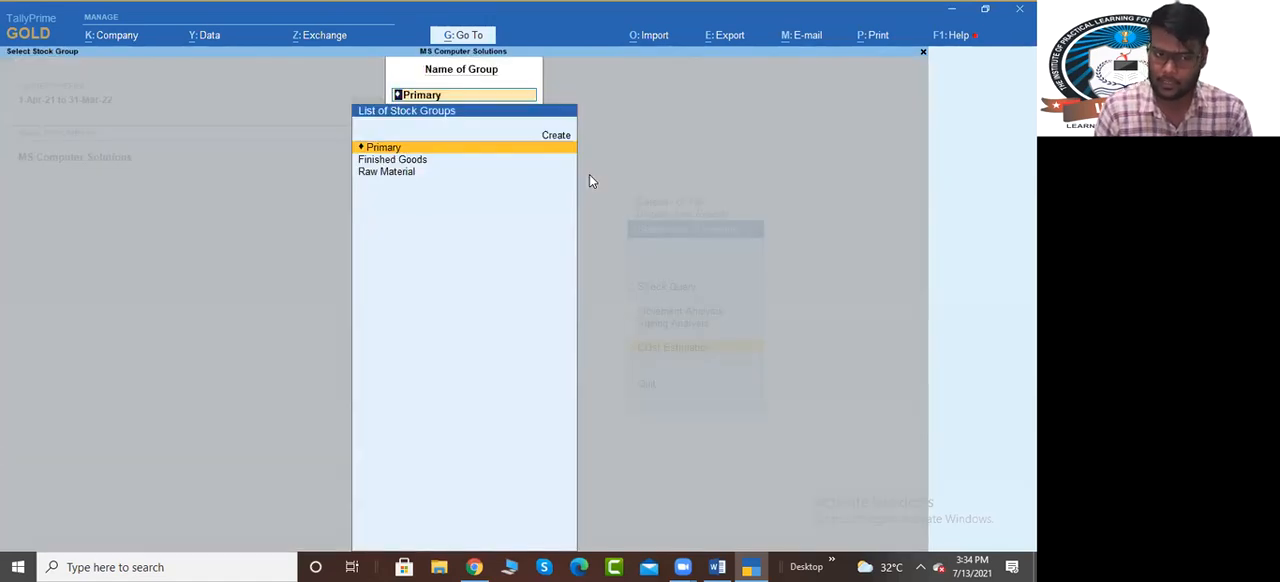
{"action": "key", "text": "Down"}
{"action": "key", "text": "Down"}
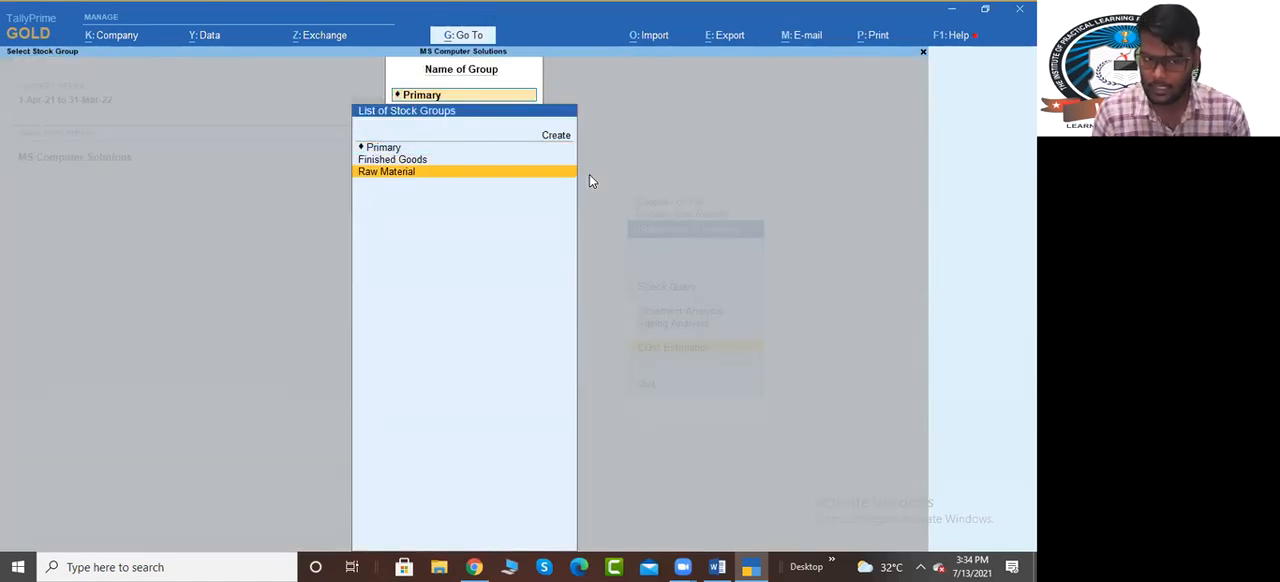
{"action": "key", "text": "Return"}
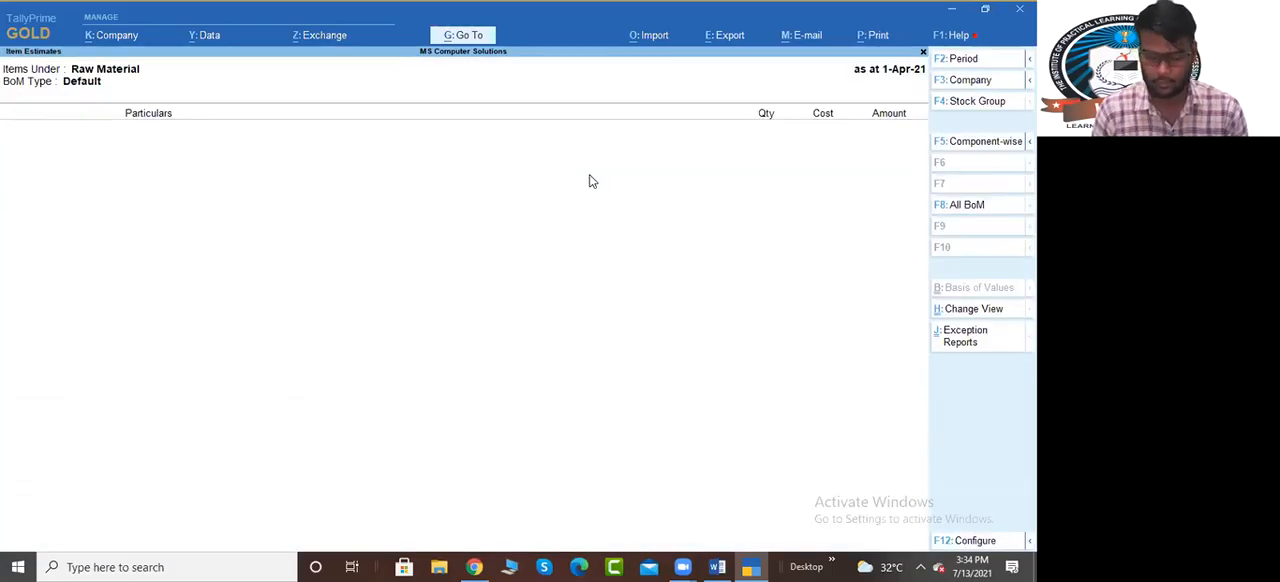
{"action": "key", "text": "Escape"}
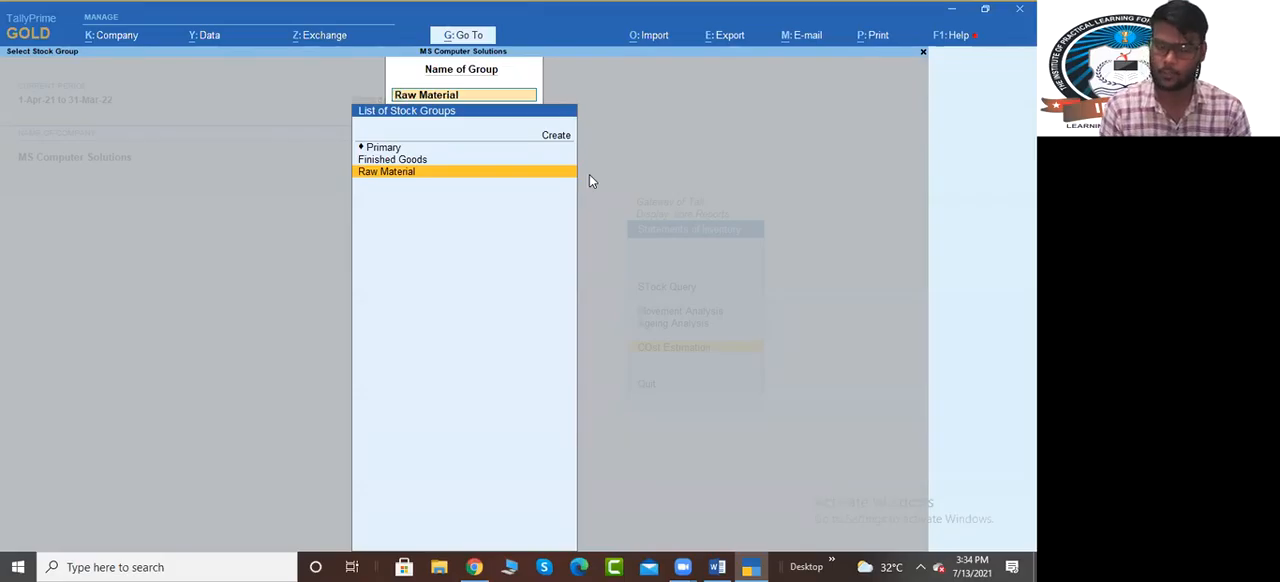
View the Cost Estimation for the Finished Goods group and return to the Gateway of Tally
{"action": "key", "text": "Up"}
{"action": "key", "text": "Return"}
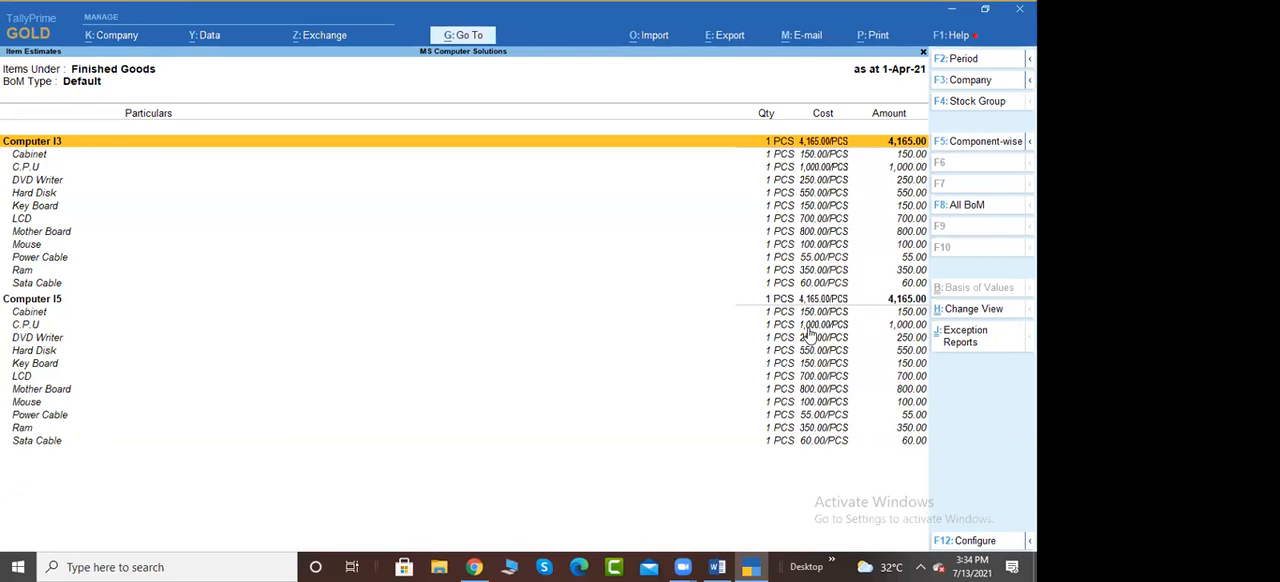
{"action": "key", "text": "Escape"}
{"action": "key", "text": "Escape"}
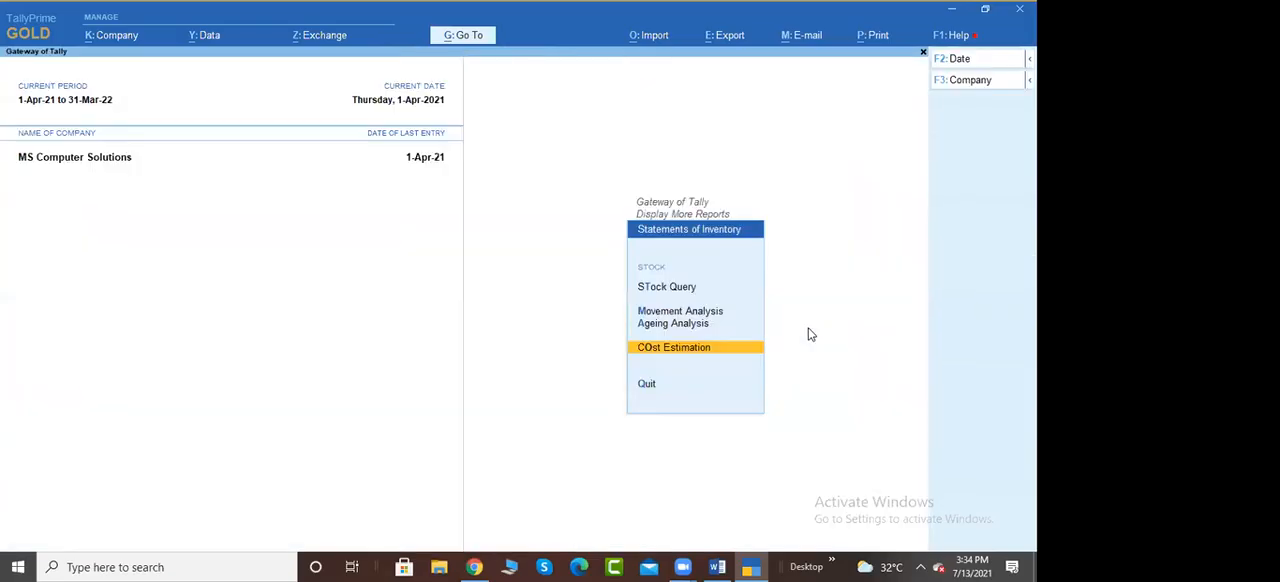
{"action": "key", "text": "Escape"}
{"action": "key", "text": "Escape"}
{"action": "key", "text": "Escape"}
{"action": "key", "text": "Escape"}
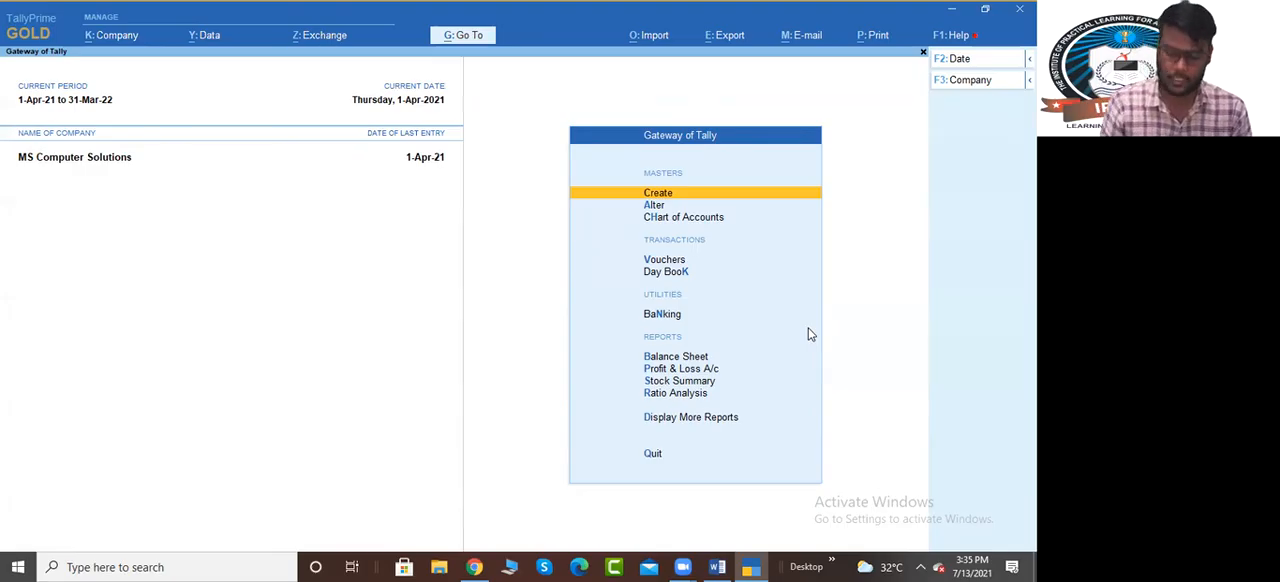
Start a Stock Journal voucher and enter 25 PCS of Computer I3 from the Ramesh Nagar godown as source
{"action": "key", "text": "v"}
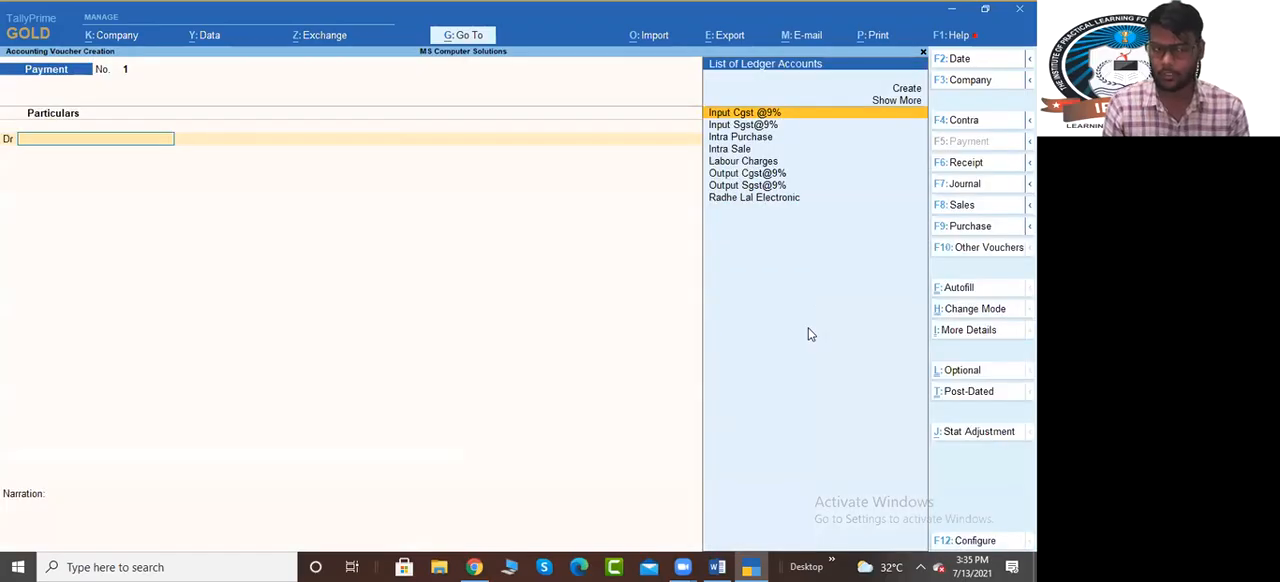
{"action": "key", "text": "alt+F7"}
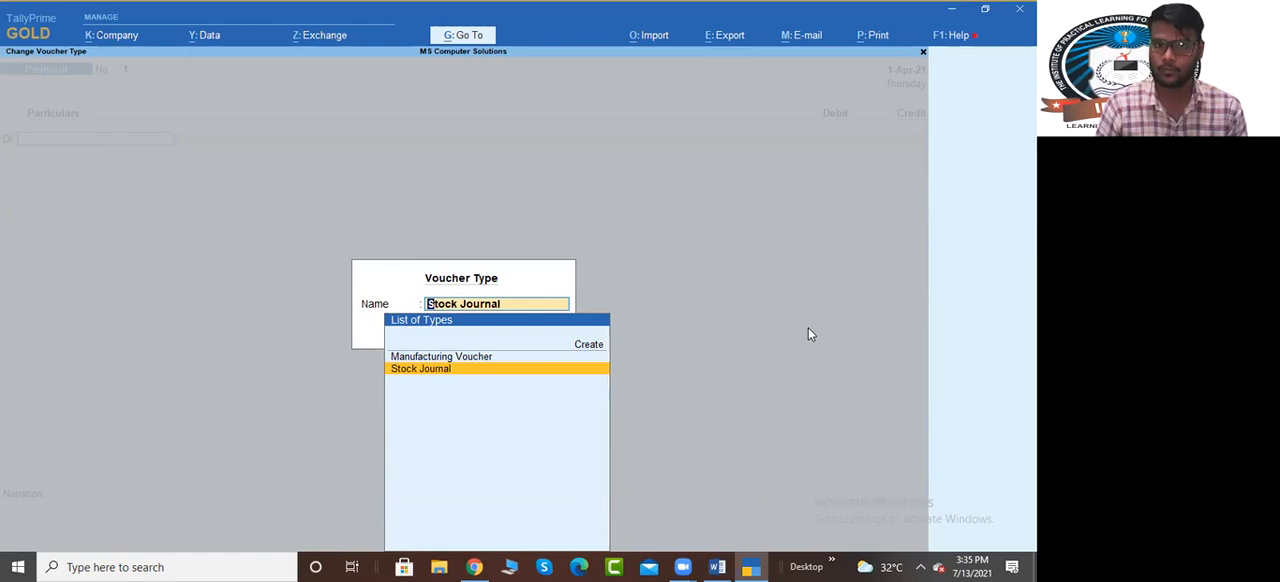
{"action": "key", "text": "Return"}
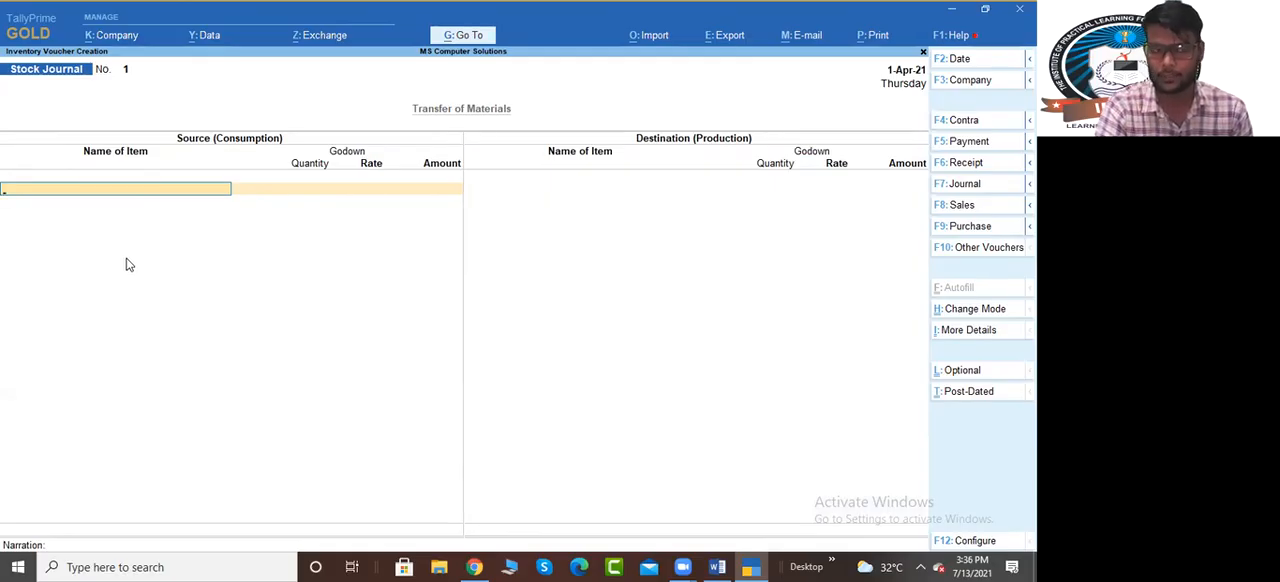
{"action": "type", "text": "Com"}
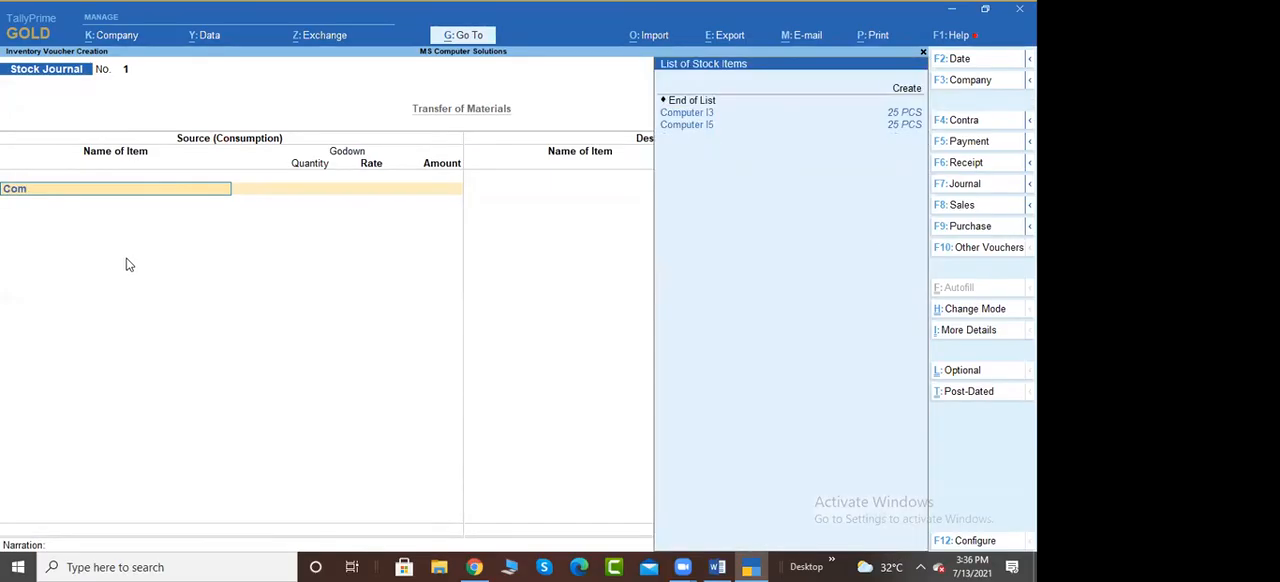
{"action": "key", "text": "Return"}
{"action": "key", "text": "Return"}
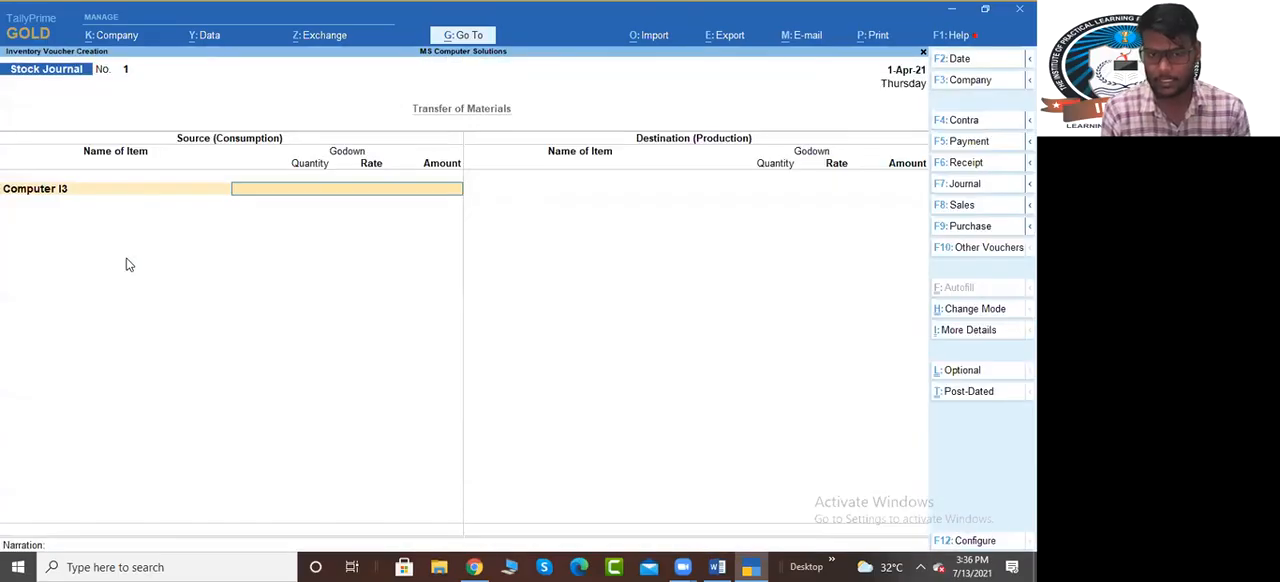
{"action": "type", "text": "Ram"}
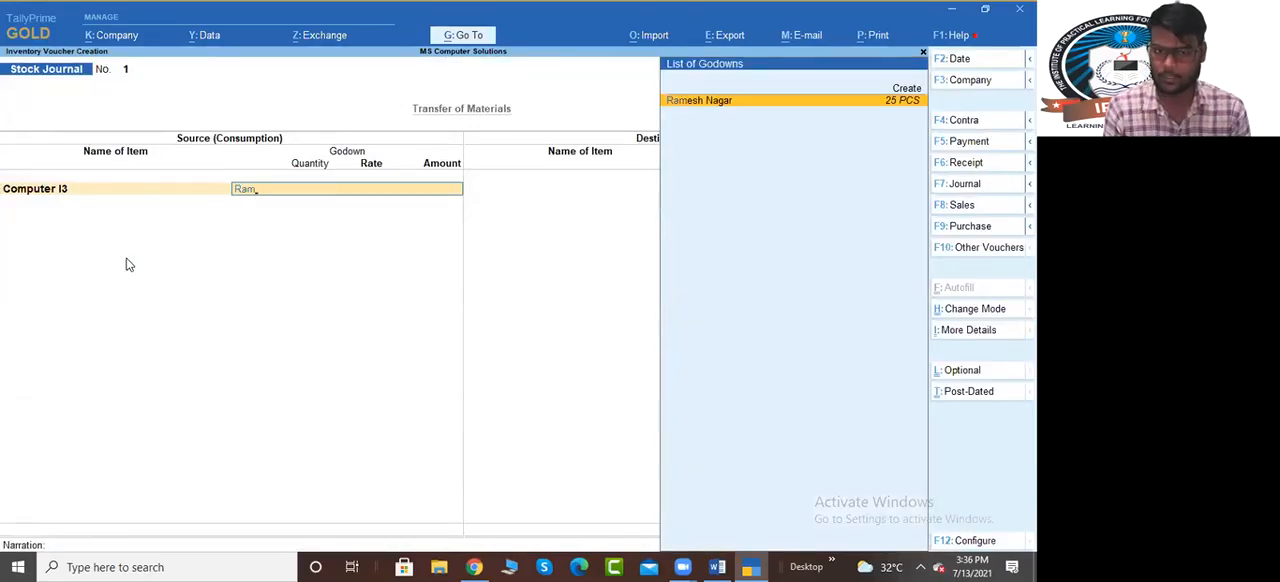
{"action": "key", "text": "Return"}
{"action": "type", "text": "25"}
{"action": "key", "text": "Return"}
{"action": "key", "text": "Return"}
{"action": "key", "text": "Return"}
Add 25 PCS of Computer I5 from the Ramesh Nagar godown and finish the source entries
{"action": "type", "text": "Comp"}
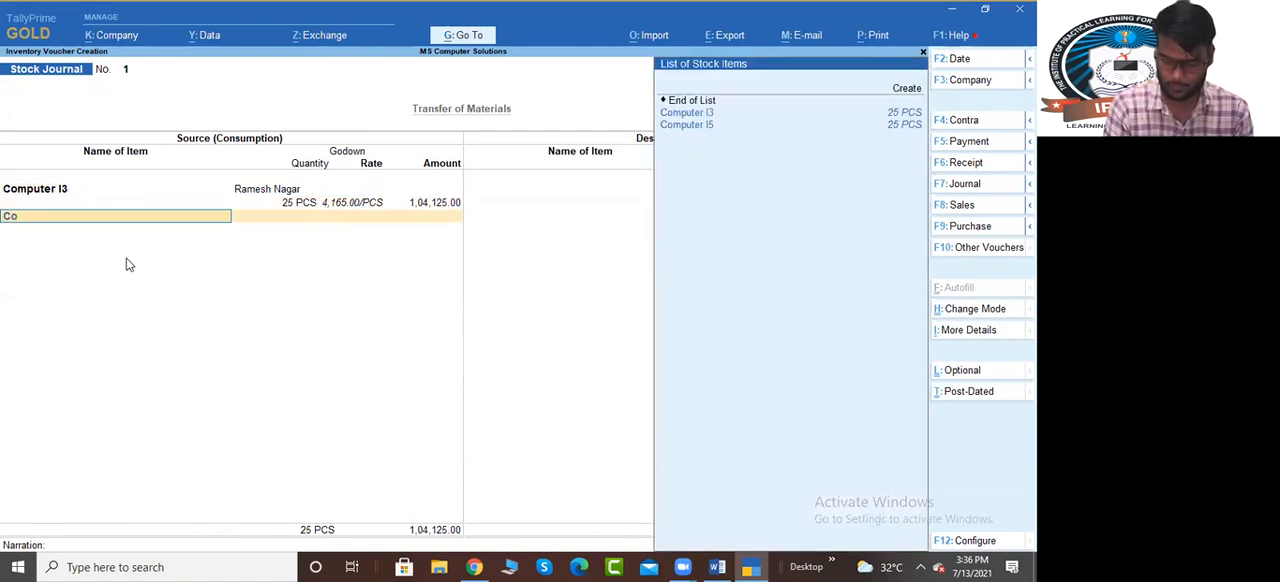
{"action": "key", "text": "Down"}
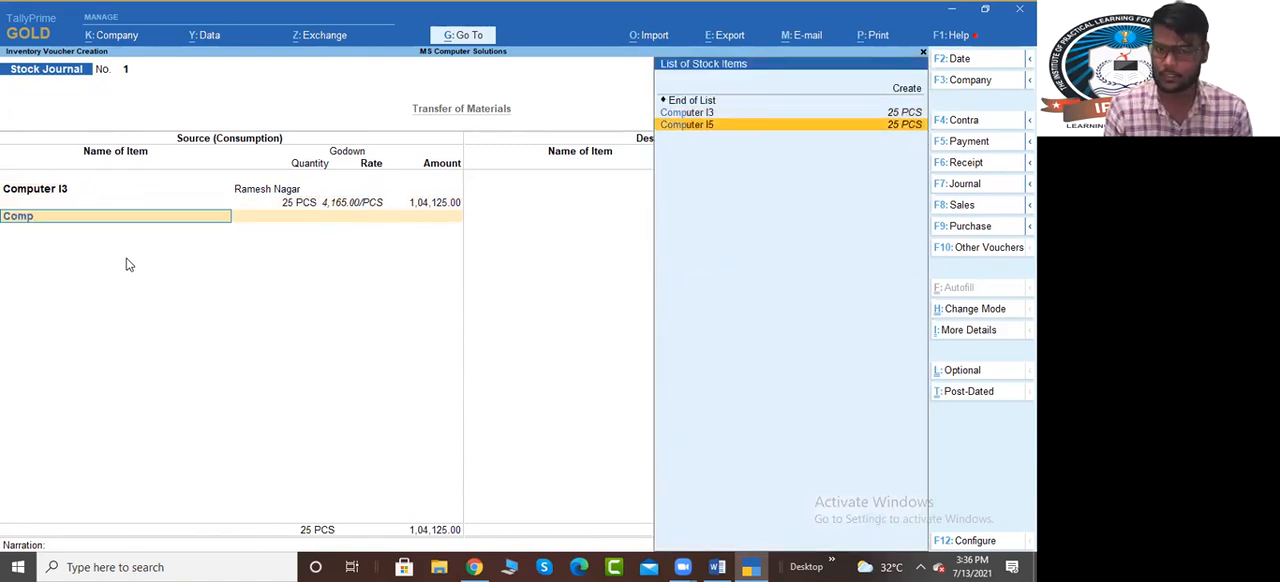
{"action": "key", "text": "Return"}
{"action": "key", "text": "Return"}
{"action": "type", "text": "Rames"}
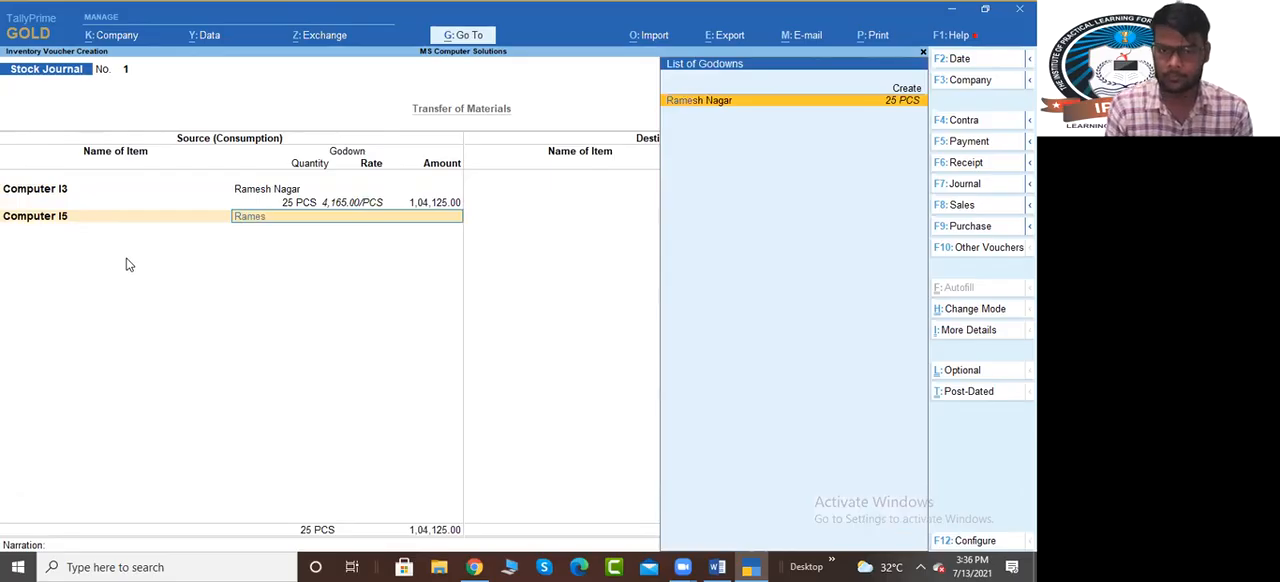
{"action": "key", "text": "Return"}
{"action": "type", "text": "25"}
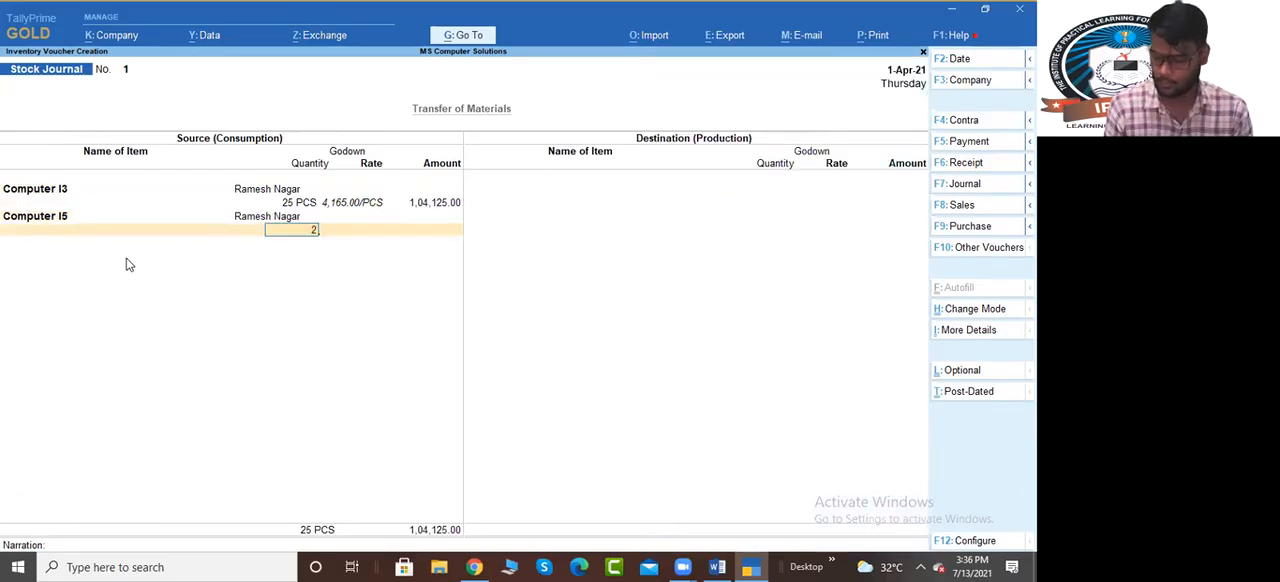
{"action": "key", "text": "Return"}
{"action": "key", "text": "Return"}
{"action": "key", "text": "Return"}
{"action": "key", "text": "Return"}
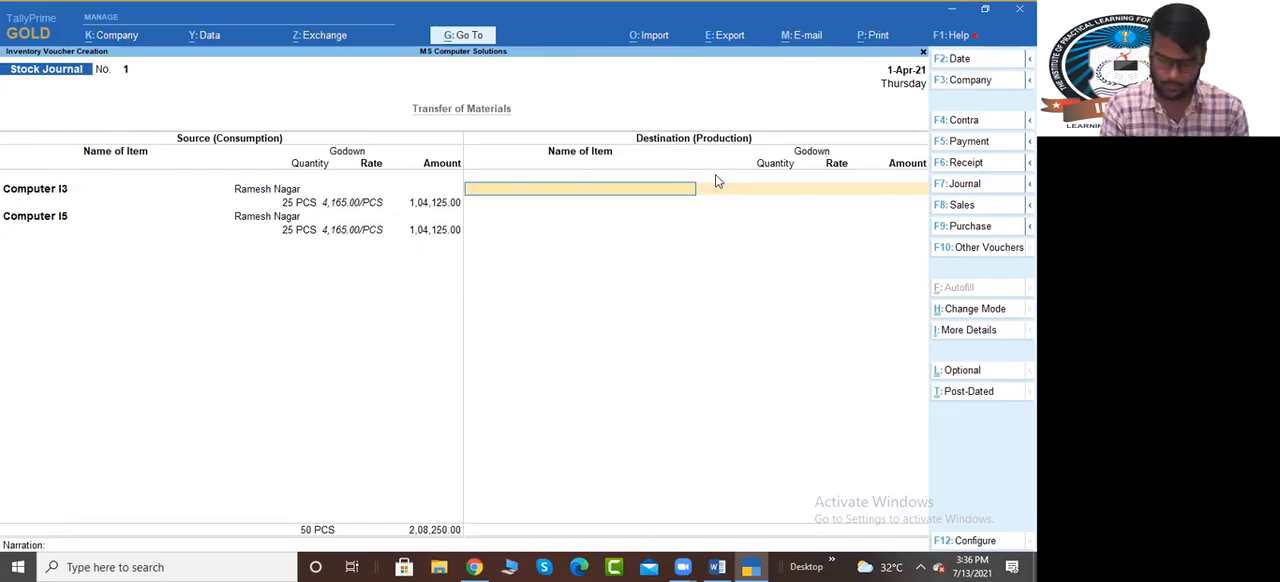
Enter 25 PCS of Computer I3 into the Main Location godown as destination
{"action": "type", "text": "Com"}
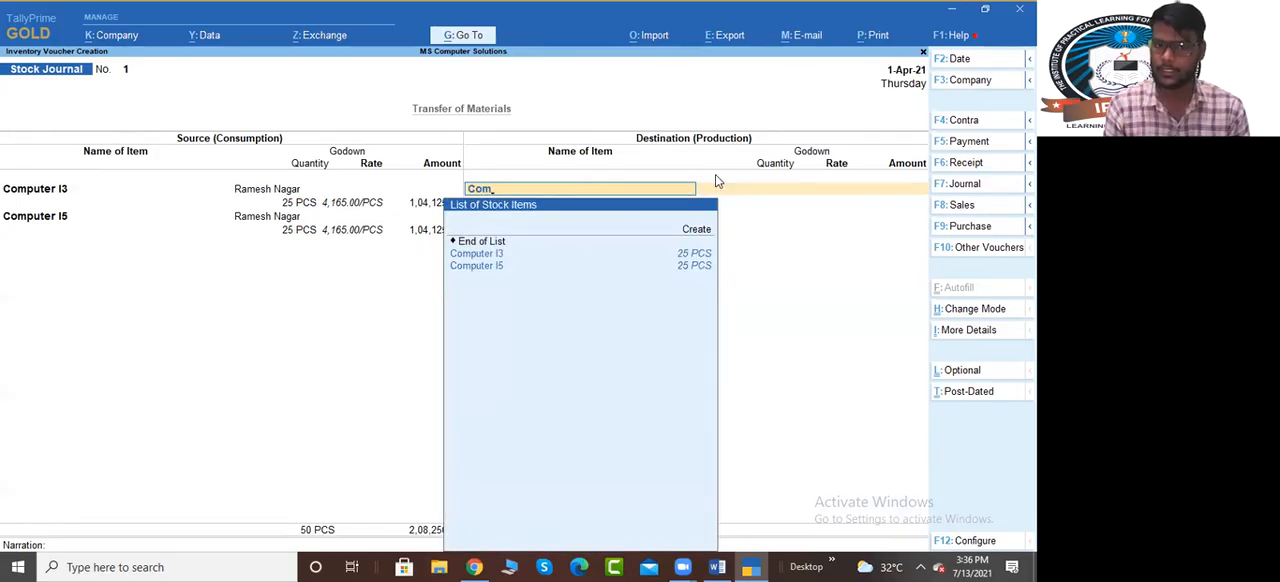
{"action": "key", "text": "Return"}
{"action": "key", "text": "Return"}
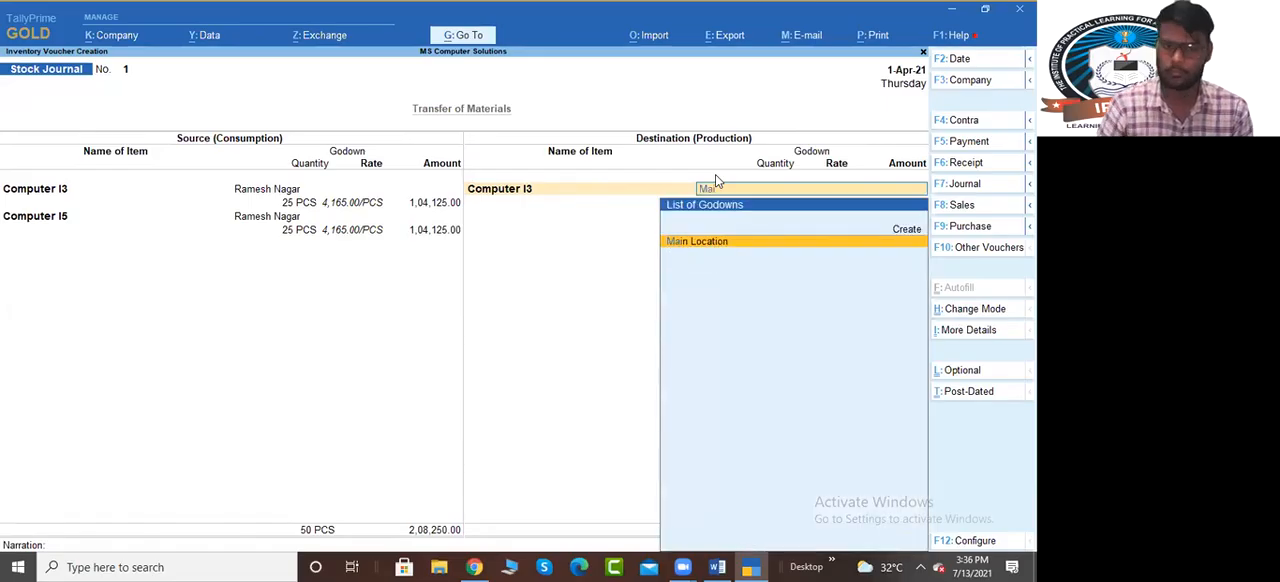
{"action": "key", "text": "Return"}
{"action": "type", "text": "25 PCS"}
{"action": "key", "text": "Return"}
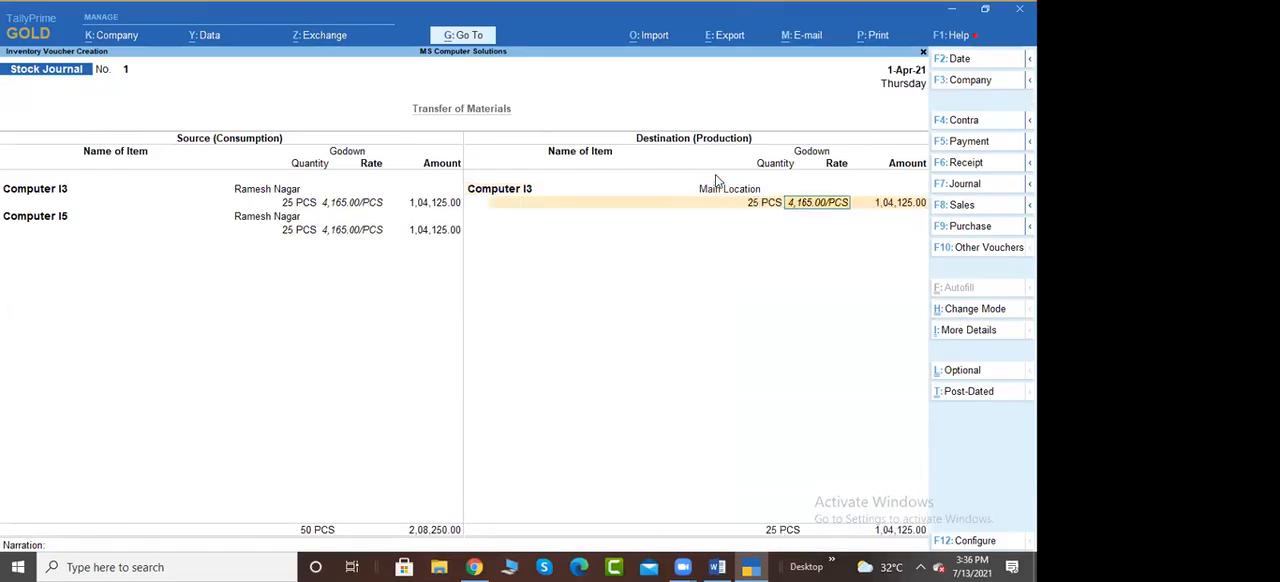
{"action": "key", "text": "Return"}
{"action": "key", "text": "Return"}
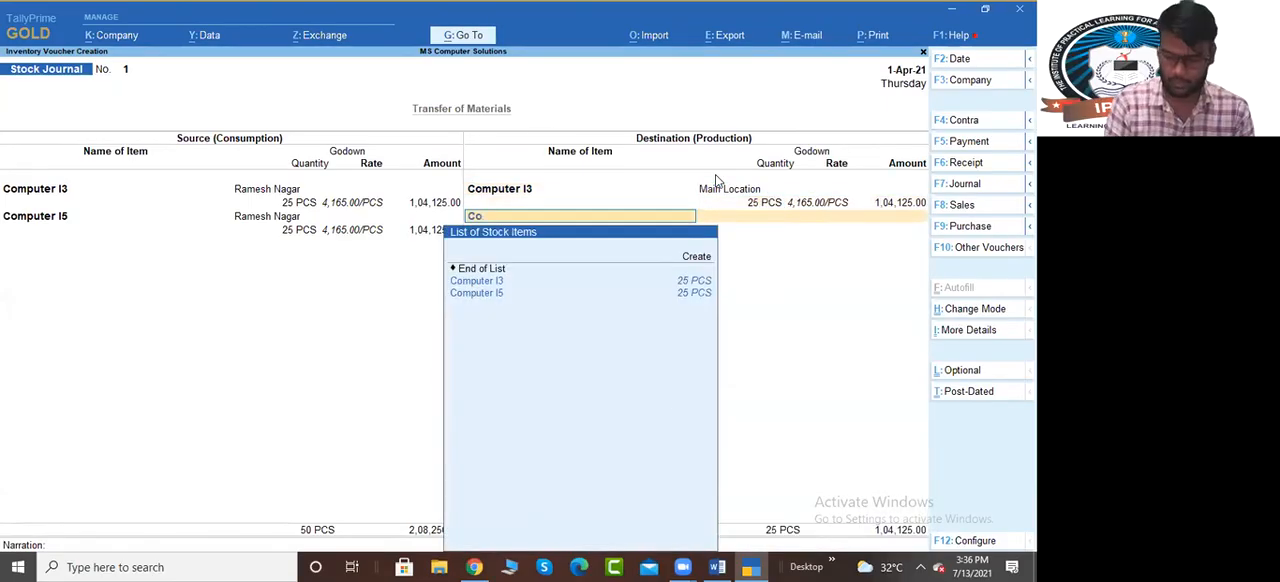
Add 25 PCS of Computer I5 to the Main Location godown as destination and save the Stock Journal without a narration
{"action": "key", "text": "Down"}
{"action": "key", "text": "Down"}
{"action": "key", "text": "Return"}
{"action": "key", "text": "Return"}
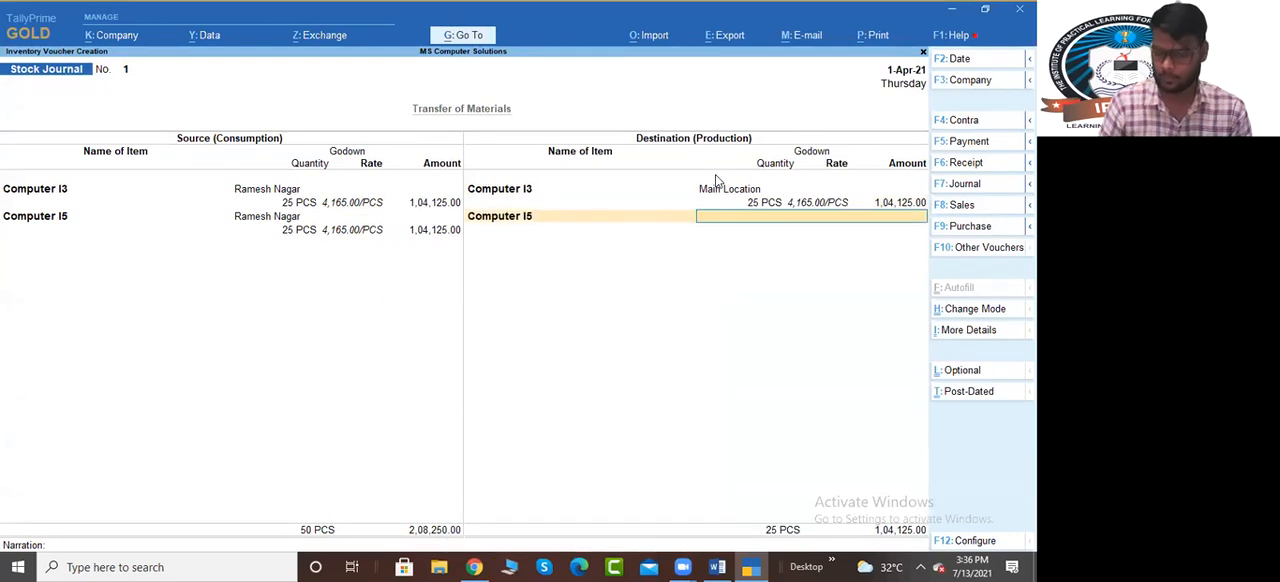
{"action": "key", "text": "Return"}
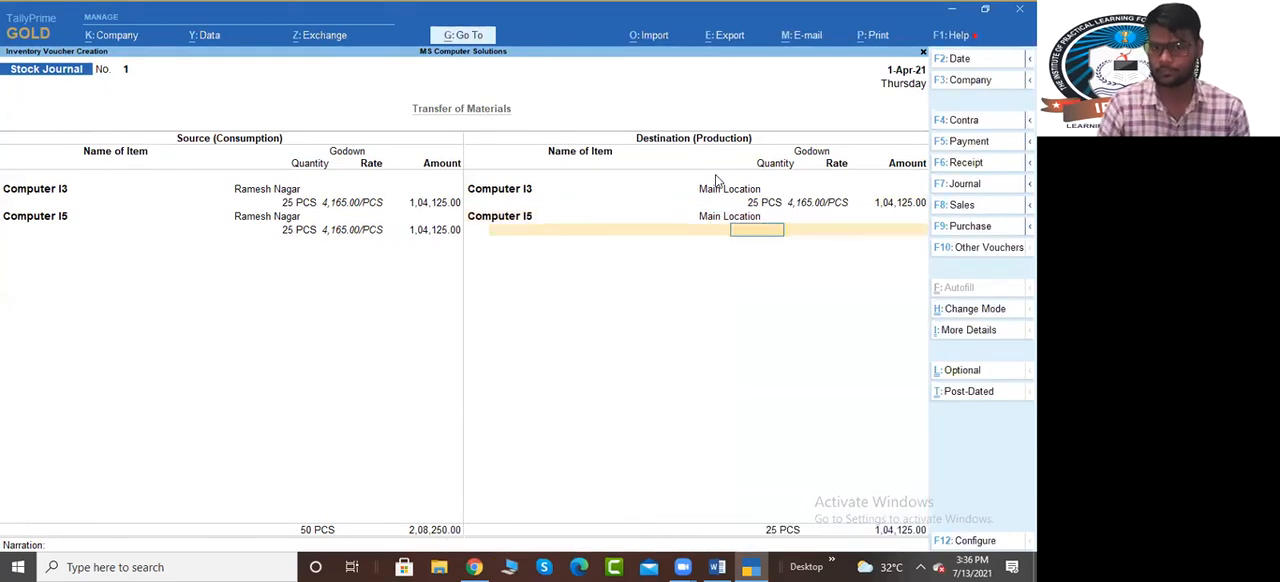
{"action": "type", "text": "25"}
{"action": "key", "text": "Return"}
{"action": "key", "text": "Return"}
{"action": "key", "text": "Return"}
{"action": "key", "text": "Return"}
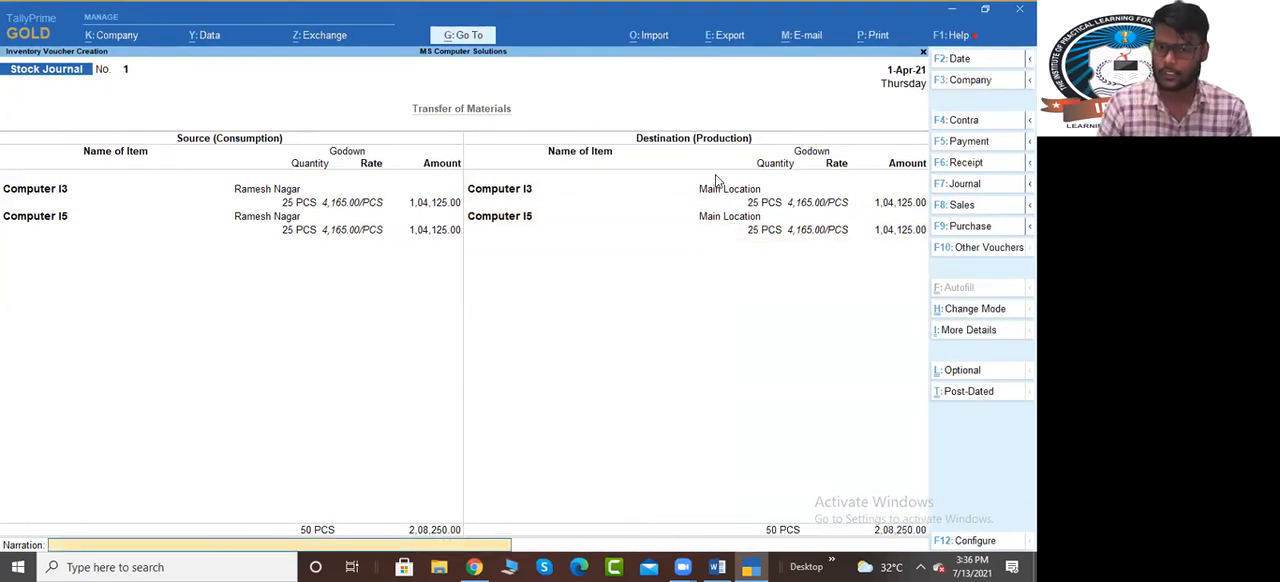
{"action": "key", "text": "Return"}
{"action": "key", "text": "Return"}
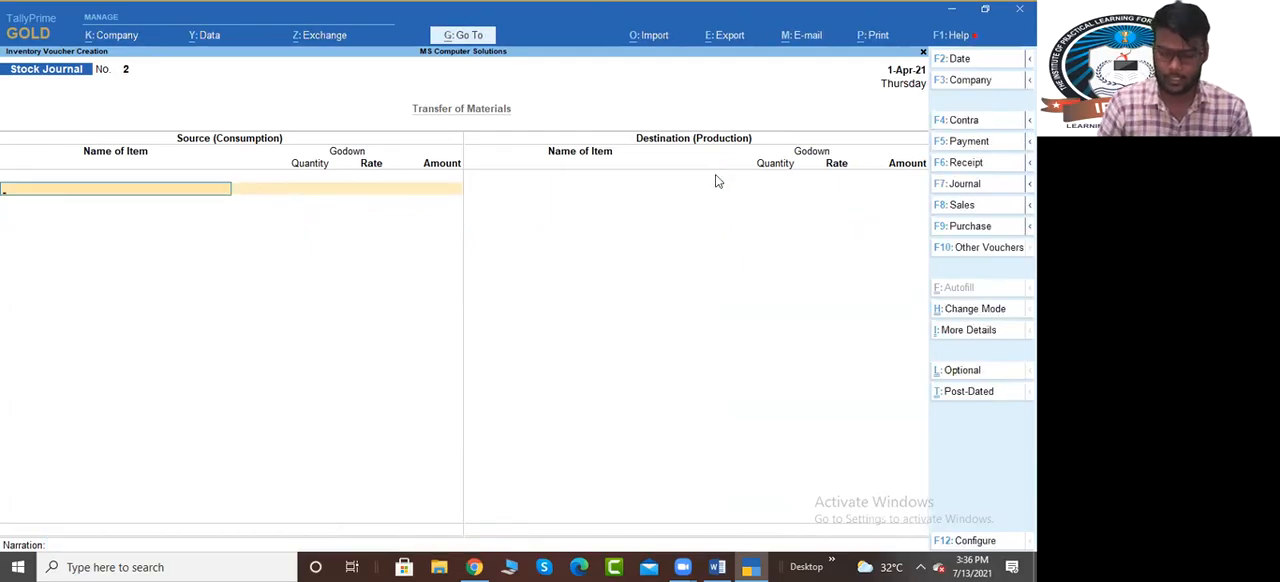
Open the Stock Summary report
{"action": "key", "text": "alt+g"}
{"action": "type", "text": "St"}
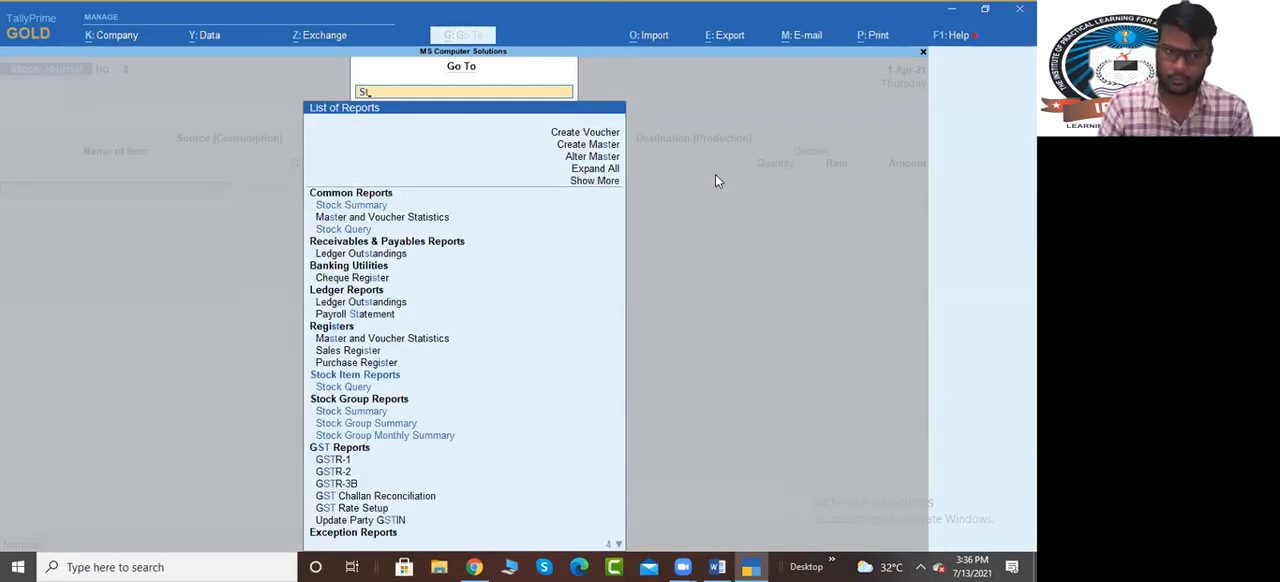
{"action": "type", "text": "ock"}
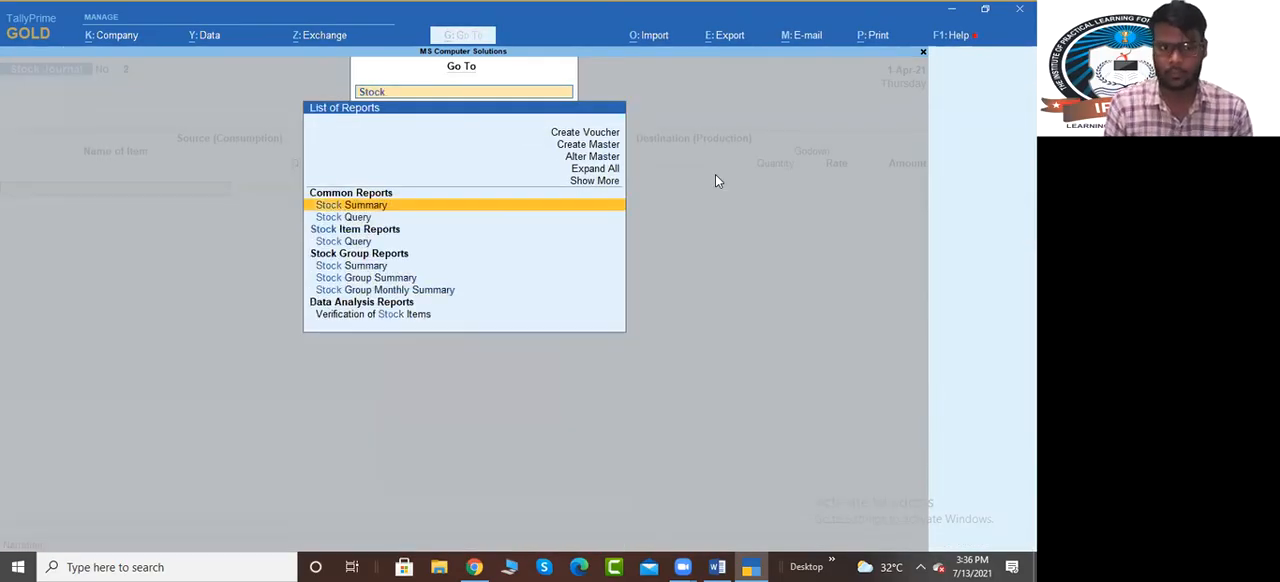
{"action": "key", "text": "Return"}
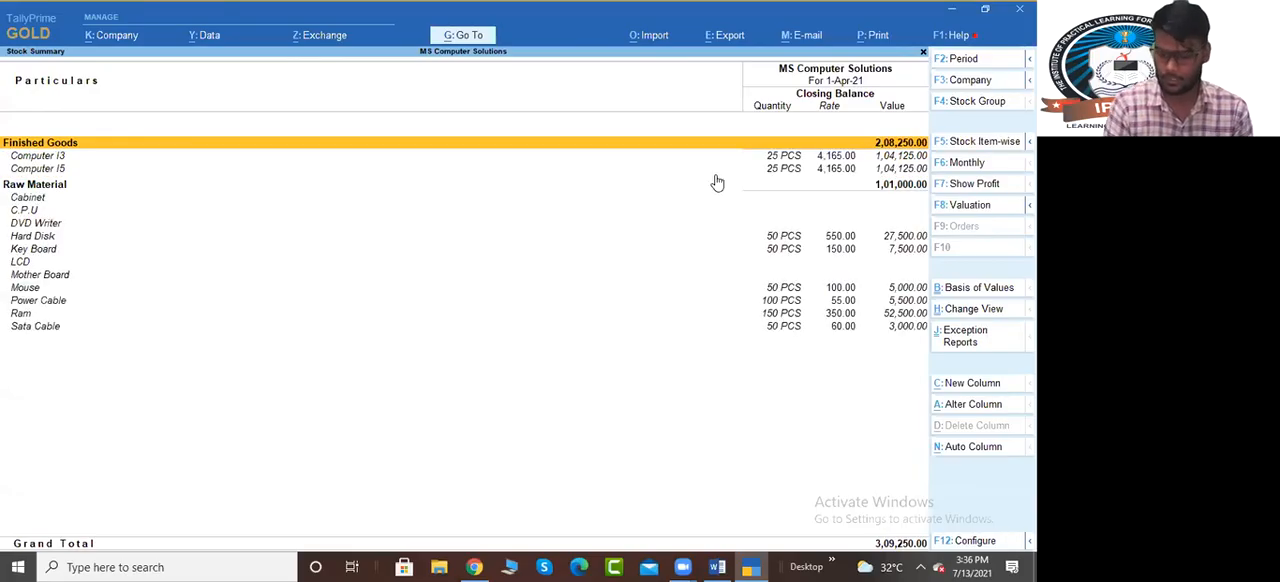
Configure the Stock Summary to expand all levels in detailed format and apply the setting
{"action": "key", "text": "F12"}
{"action": "key", "text": "Down"}
{"action": "key", "text": "Down"}
{"action": "key", "text": "Down"}
{"action": "key", "text": "Down"}
{"action": "key", "text": "Down"}
{"action": "key", "text": "Down"}
{"action": "key", "text": "Down"}
{"action": "key", "text": "Down"}
{"action": "key", "text": "Down"}
{"action": "key", "text": "Down"}
{"action": "key", "text": "Down"}
{"action": "key", "text": "Down"}
{"action": "type", "text": "y"}
{"action": "key", "text": "Return"}
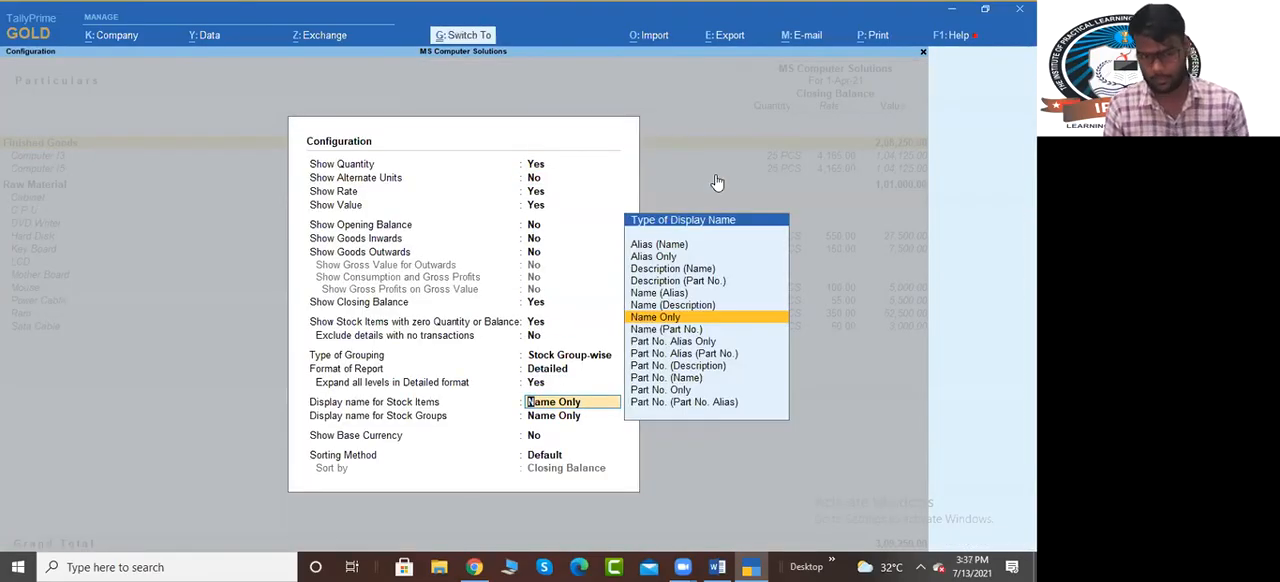
{"action": "key", "text": "ctrl+a"}
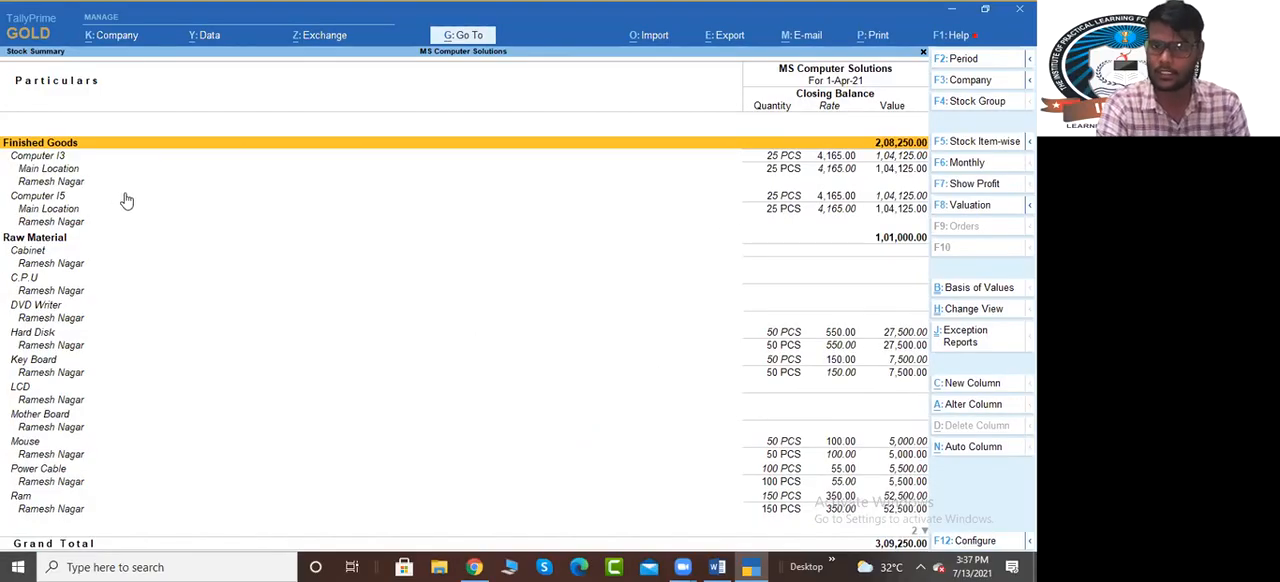
Examine the godown-wise closing balances of the finished goods and the first raw material in the Stock Summary
{"action": "key", "text": "Down"}
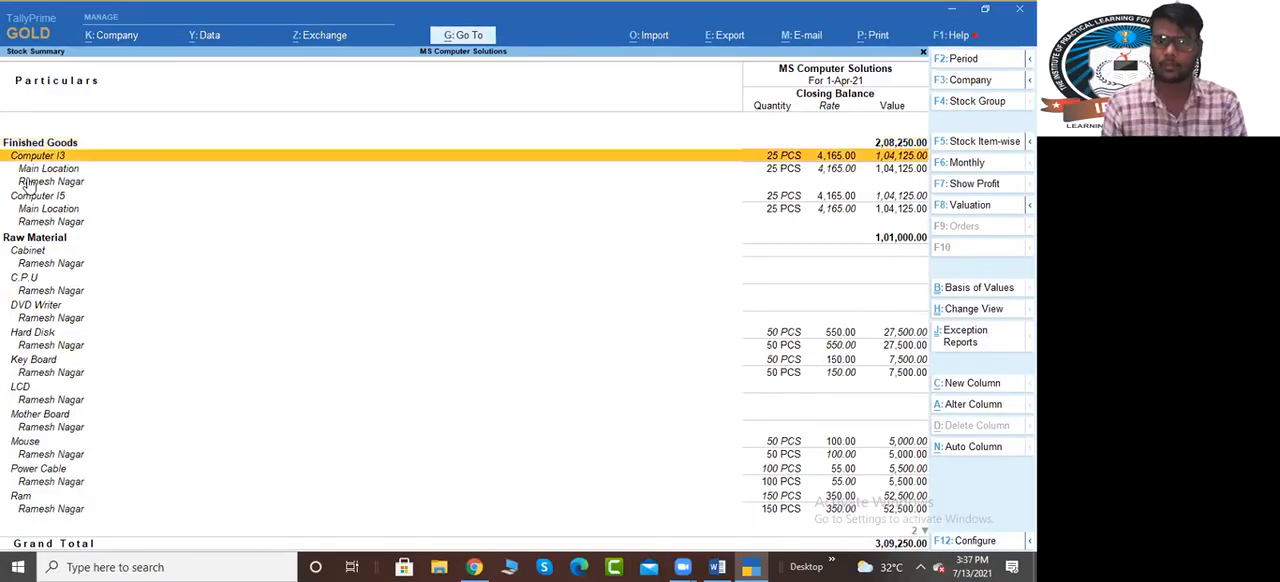
{"action": "key", "text": "Down"}
{"action": "key", "text": "Down"}
{"action": "key", "text": "Up"}
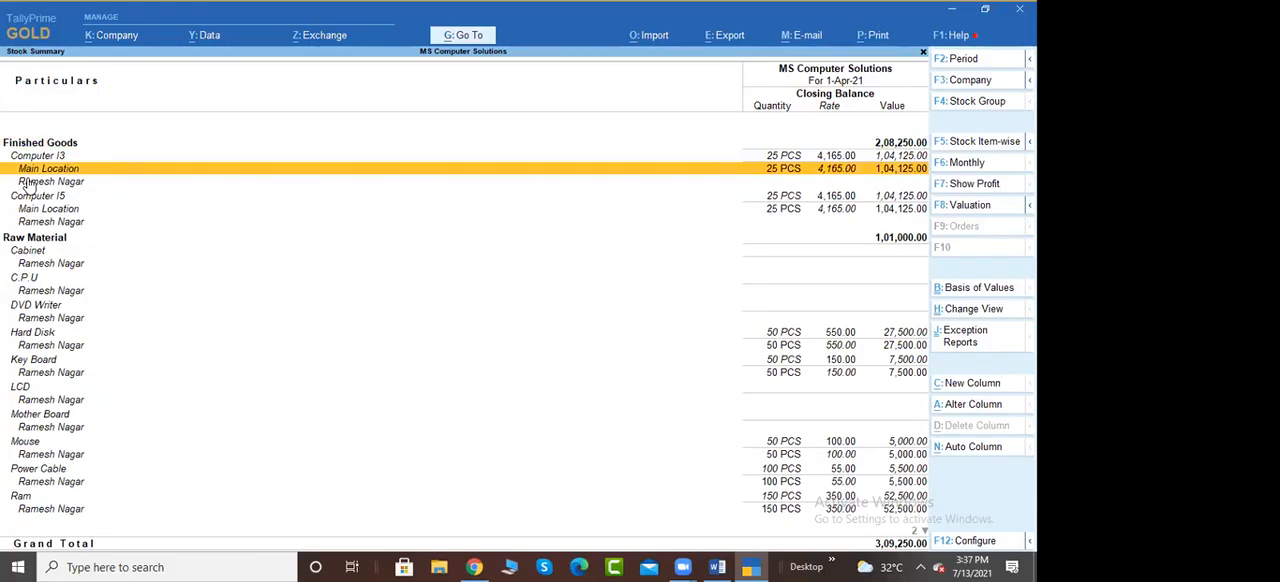
{"action": "key", "text": "Down"}
{"action": "key", "text": "Down"}
{"action": "key", "text": "Down"}
{"action": "key", "text": "Down"}
{"action": "key", "text": "Down"}
{"action": "key", "text": "Down"}
{"action": "key", "text": "Down"}
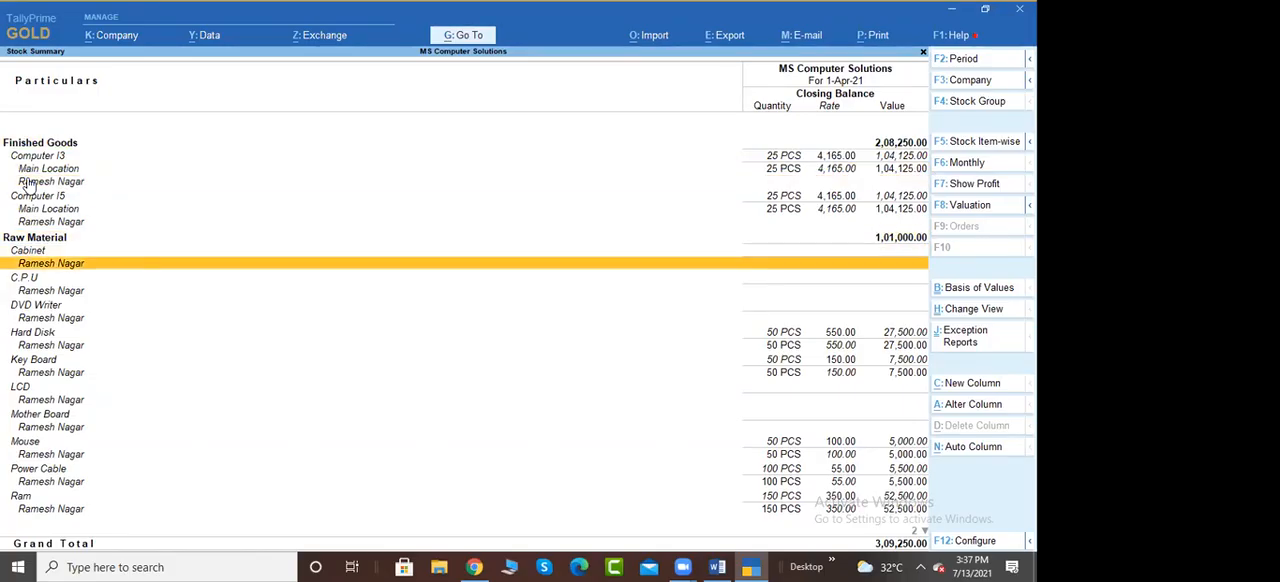
Examine the godown-wise closing balances of the raw materials around C.P.U and Hard Disk in the Stock Summary, and close the report
{"action": "key", "text": "Down"}
{"action": "key", "text": "Down"}
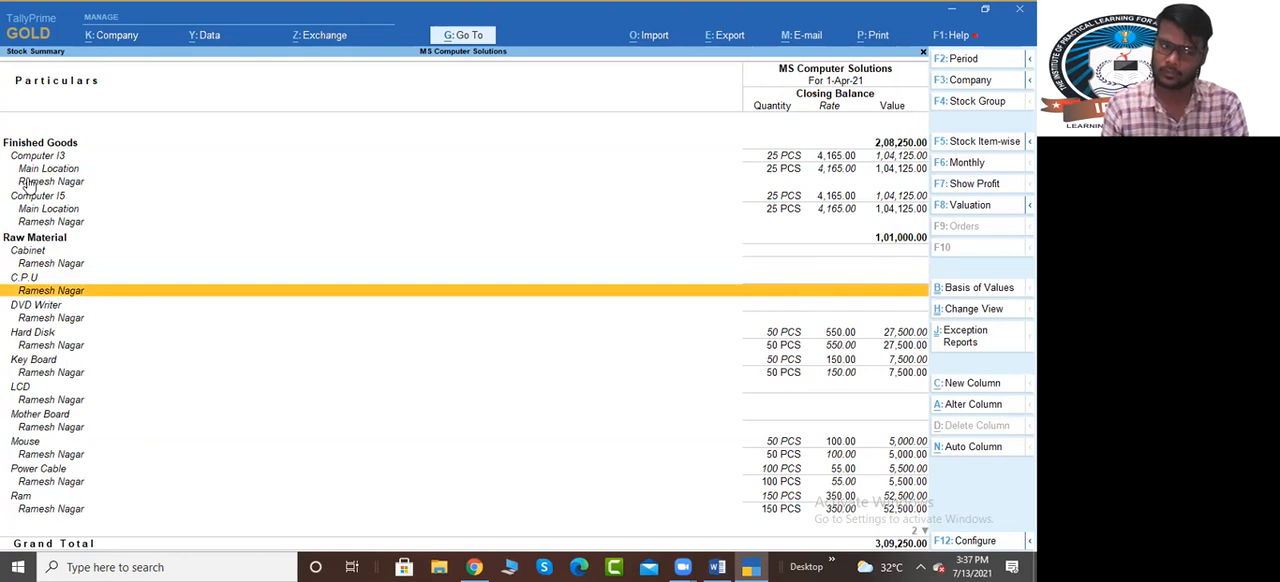
{"action": "key", "text": "Down"}
{"action": "key", "text": "Down"}
{"action": "key", "text": "Down"}
{"action": "key", "text": "Up"}
{"action": "key", "text": "Up"}
{"action": "key", "text": "Up"}
{"action": "key", "text": "Up"}
{"action": "key", "text": "Up"}
{"action": "key", "text": "Down"}
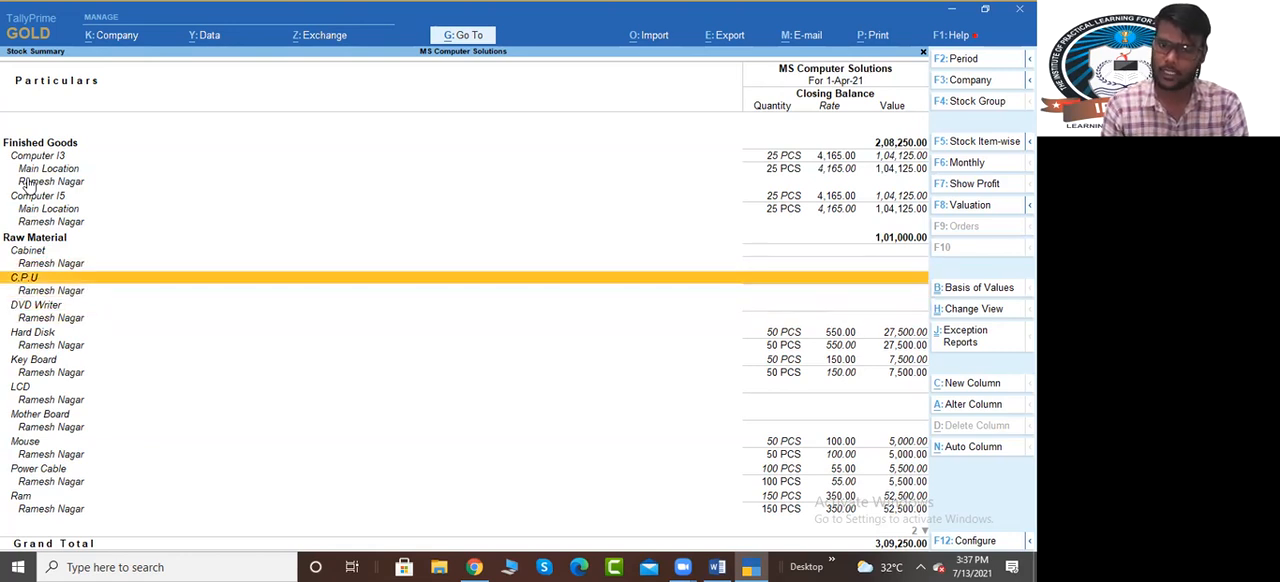
{"action": "key", "text": "Down"}
{"action": "key", "text": "Down"}
{"action": "key", "text": "Up"}
{"action": "key", "text": "Up"}
{"action": "key", "text": "Up"}
{"action": "key", "text": "Down"}
{"action": "key", "text": "Down"}
{"action": "key", "text": "Down"}
{"action": "key", "text": "Up"}
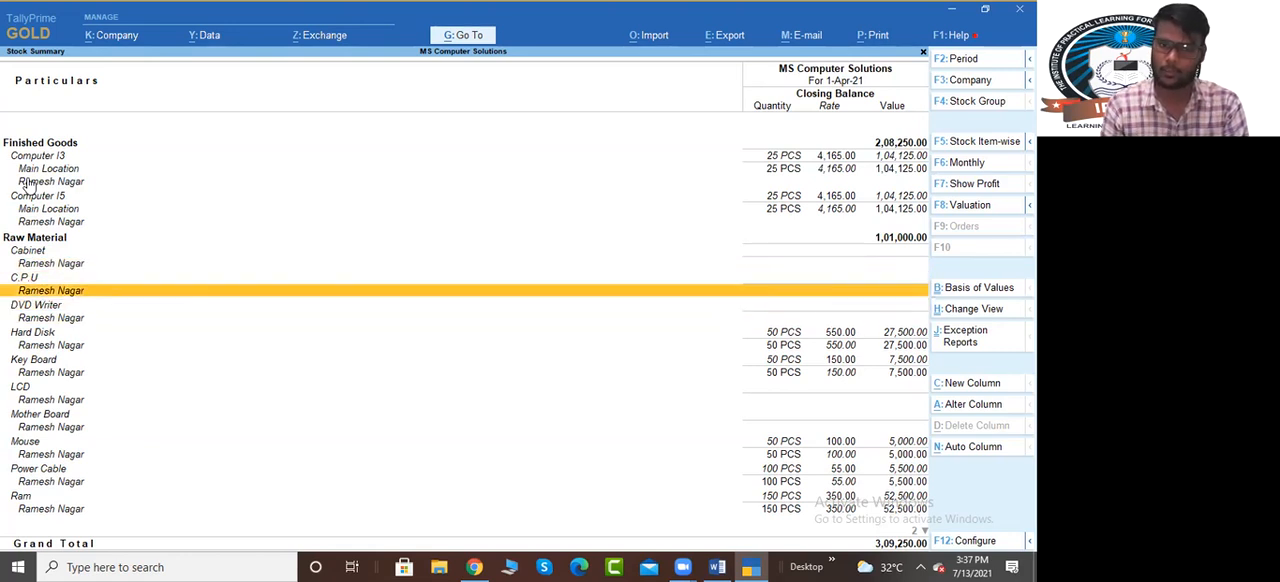
{"action": "key", "text": "Up"}
{"action": "key", "text": "Up"}
{"action": "key", "text": "Up"}
{"action": "key", "text": "Down"}
{"action": "key", "text": "Down"}
{"action": "key", "text": "Down"}
{"action": "key", "text": "Down"}
{"action": "key", "text": "Down"}
{"action": "key", "text": "Down"}
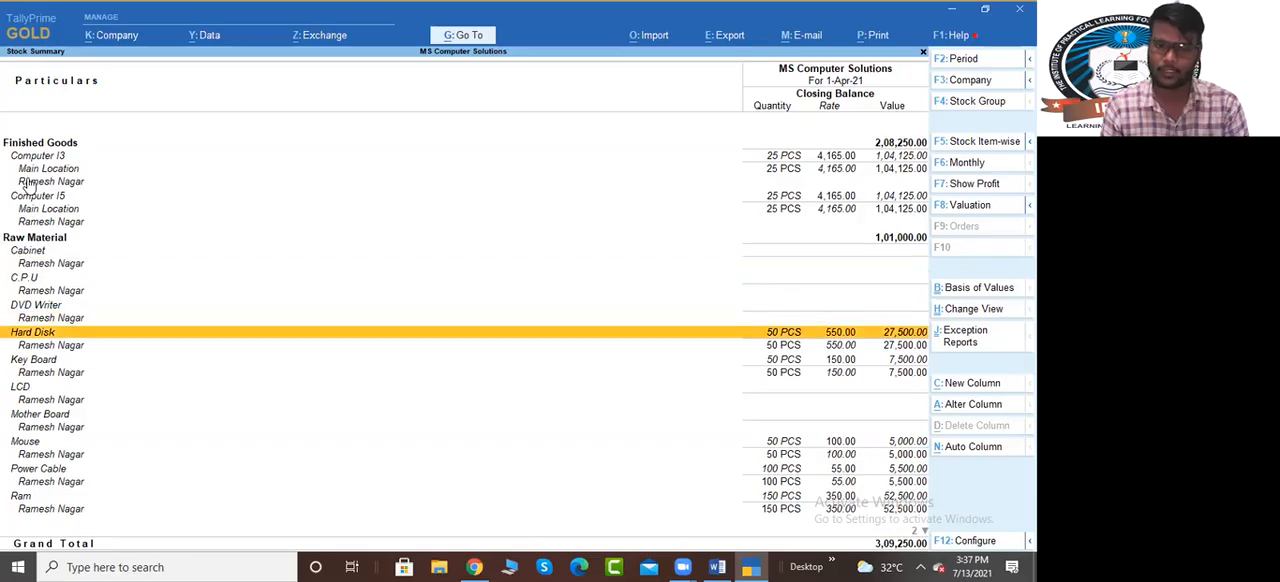
{"action": "key", "text": "Down"}
{"action": "key", "text": "Up"}
{"action": "key", "text": "Down"}
{"action": "key", "text": "Up"}
{"action": "key", "text": "Down"}
{"action": "key", "text": "Up"}
{"action": "key", "text": "Down"}
{"action": "key", "text": "Up"}
{"action": "key", "text": "Down"}
{"action": "key", "text": "Up"}
{"action": "key", "text": "Down"}
{"action": "key", "text": "Up"}
{"action": "key", "text": "Down"}
{"action": "key", "text": "Up"}
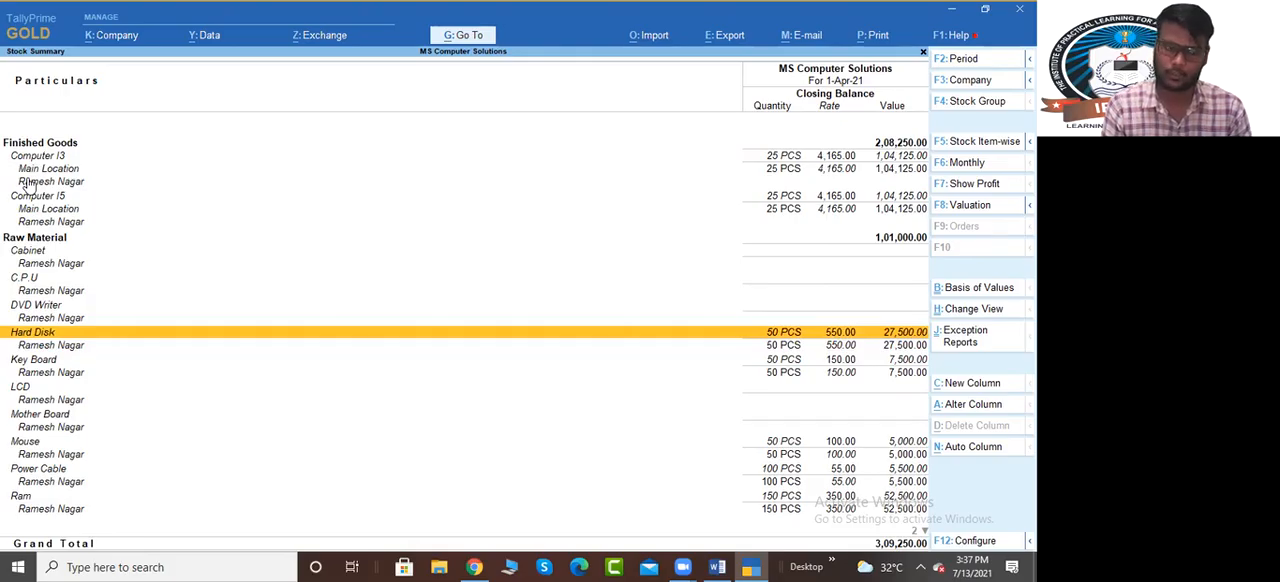
{"action": "key", "text": "Down"}
{"action": "key", "text": "Up"}
{"action": "key", "text": "Down"}
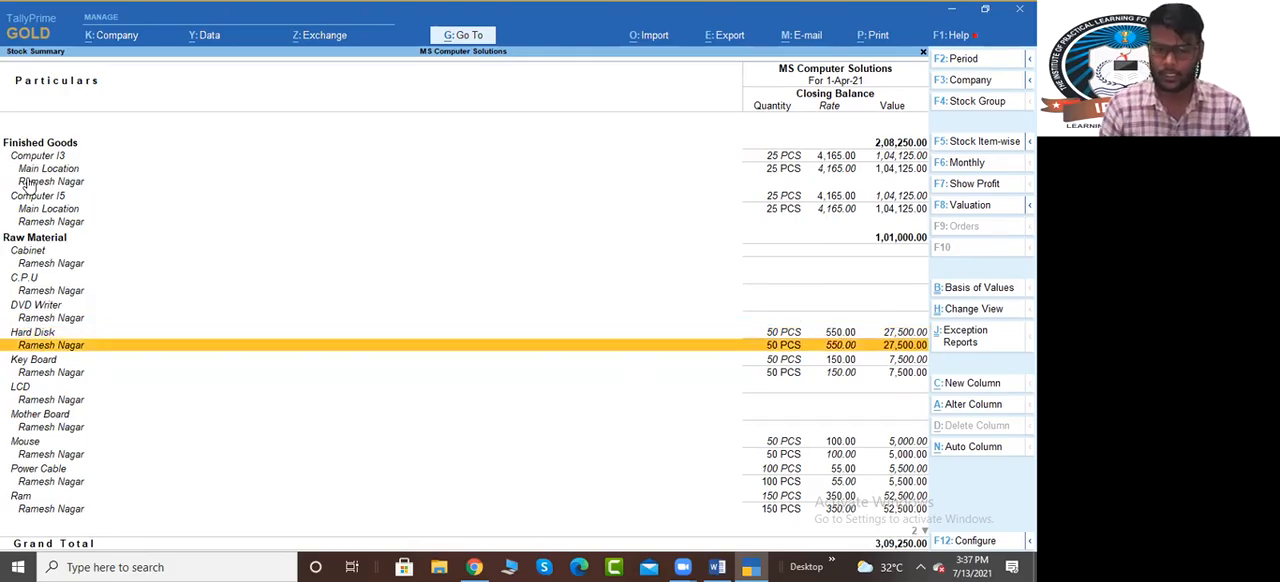
{"action": "key", "text": "Escape"}
{"action": "key", "text": "Escape"}
{"action": "key", "text": "Return"}
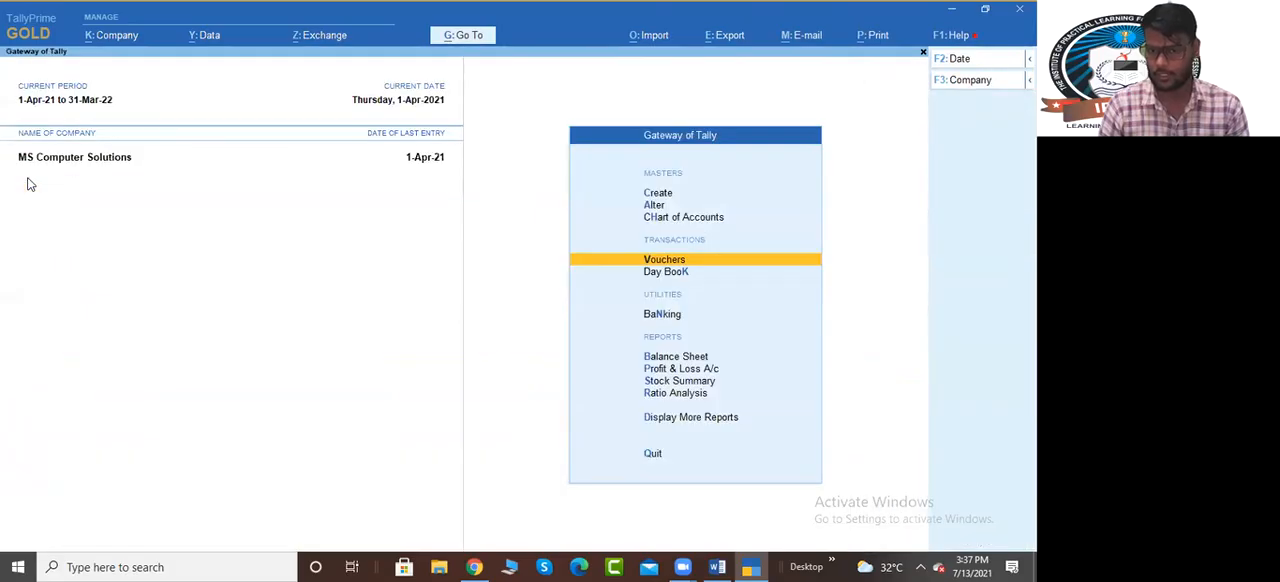
Switch to the Bill Of Material(BOM) Word document and read Step No-7 about repeating the raw material purchase
{"action": "key", "text": "alt+Tab"}
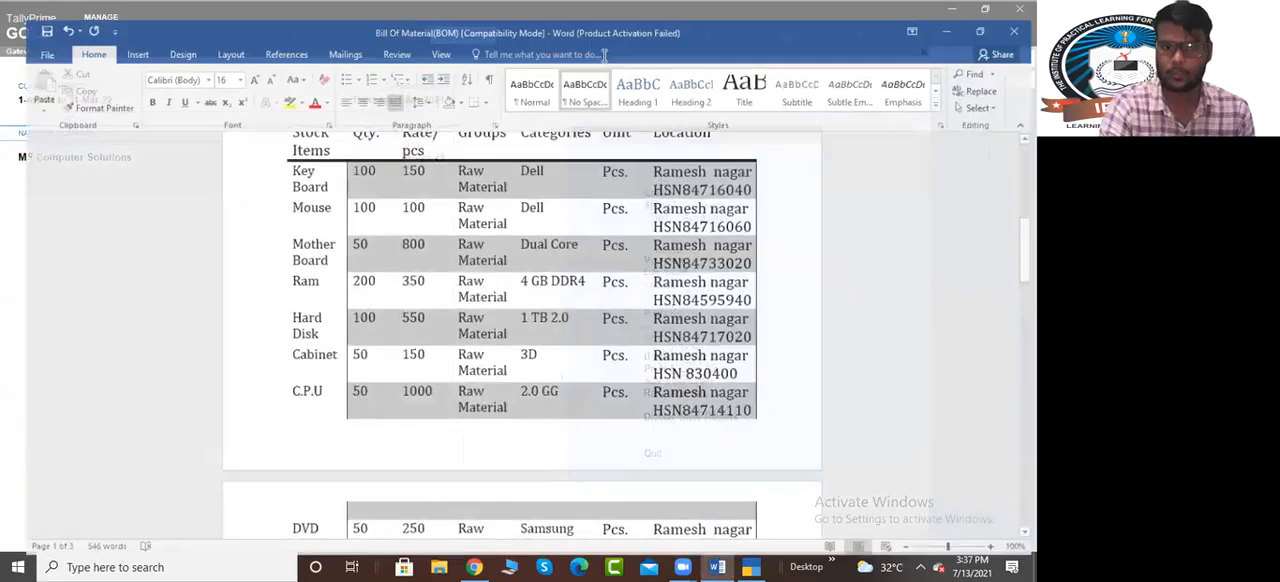
{"action": "scroll", "coordinate": [418, 340], "scroll_direction": "down", "scroll_amount": 15}
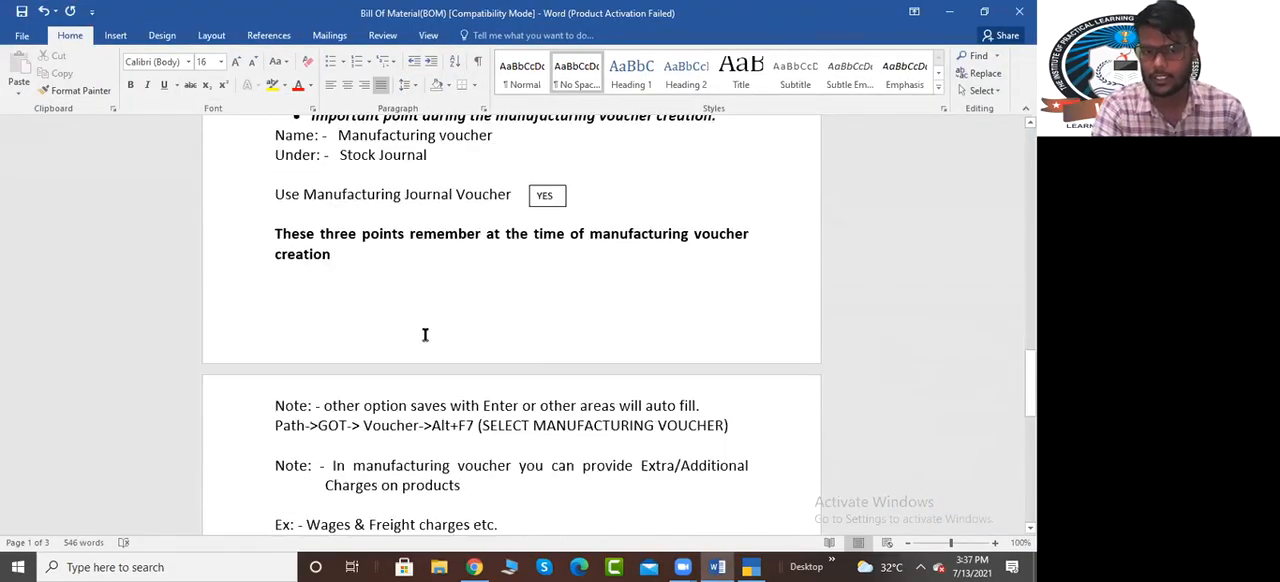
{"action": "scroll", "coordinate": [425, 334], "scroll_direction": "down", "scroll_amount": 1}
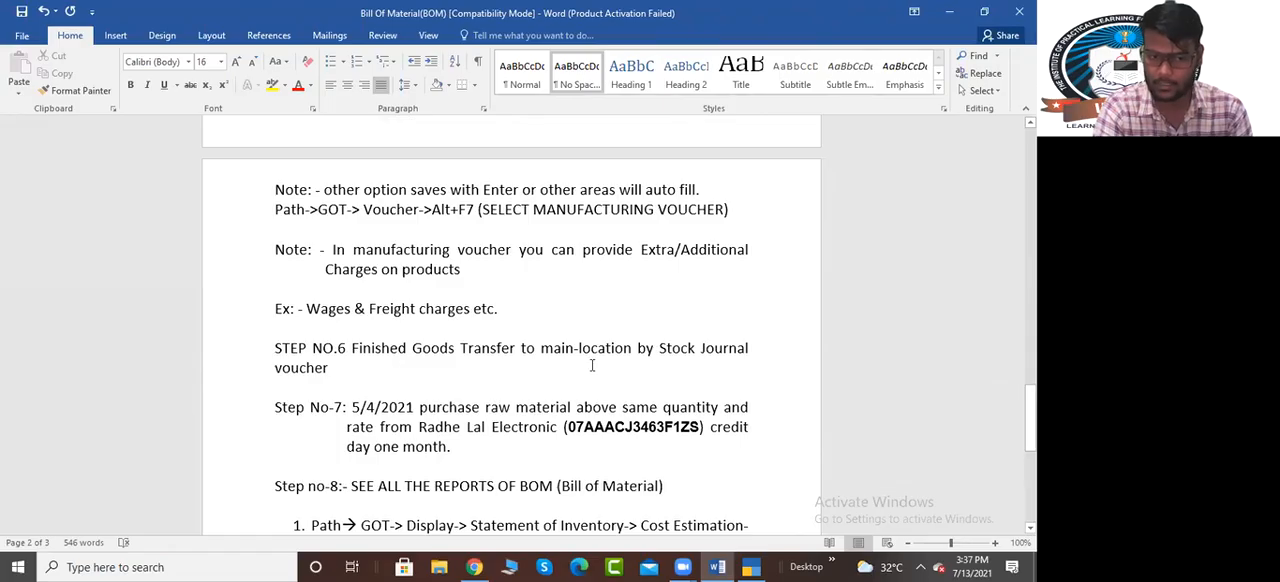
{"action": "scroll", "coordinate": [517, 391], "scroll_direction": "down", "scroll_amount": 1}
{"action": "left_click_drag", "start_coordinate": [352, 371], "coordinate": [471, 409]}
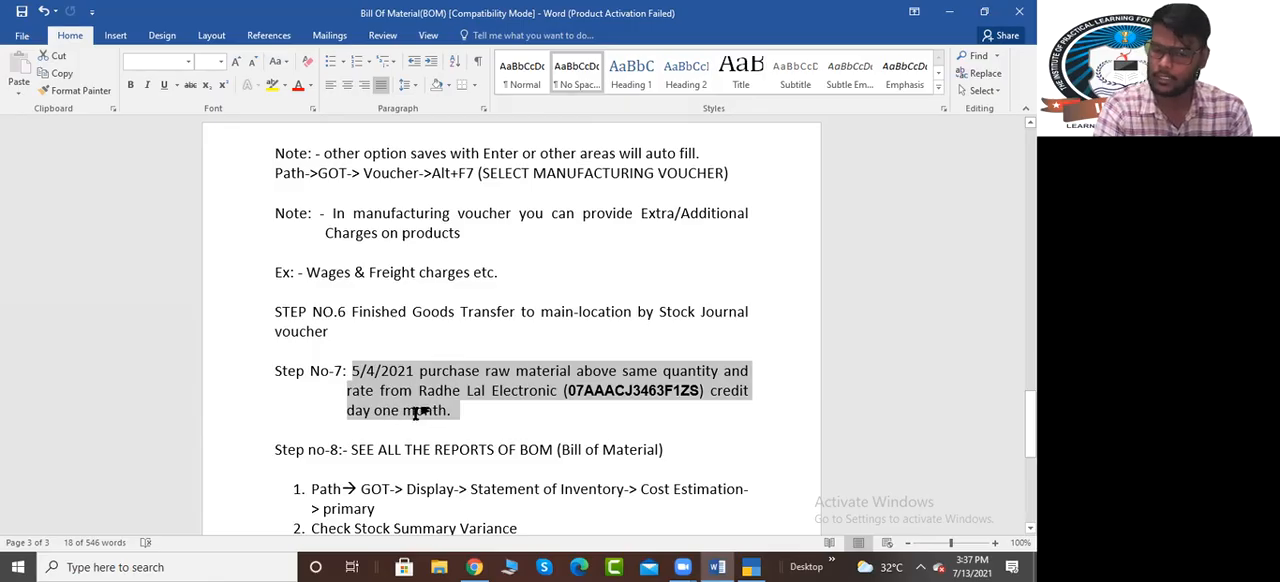
Switch back to TallyPrime and set the current date to 5-Apr-2021
{"action": "left_click", "coordinate": [748, 567]}
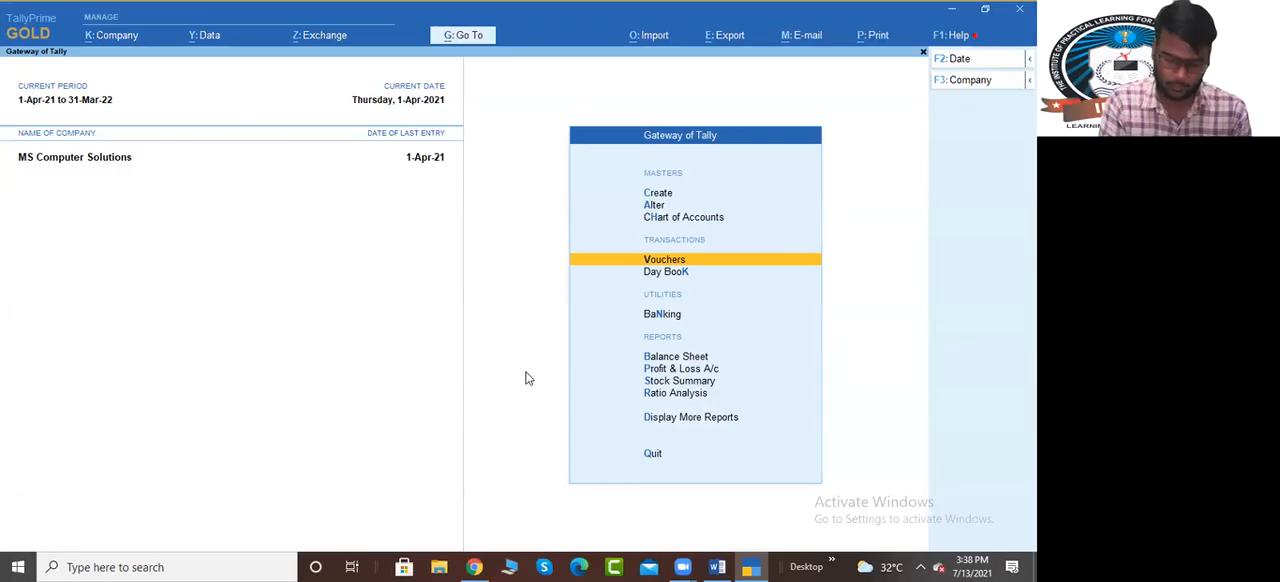
{"action": "key", "text": "F2"}
{"action": "type", "text": "5/"}
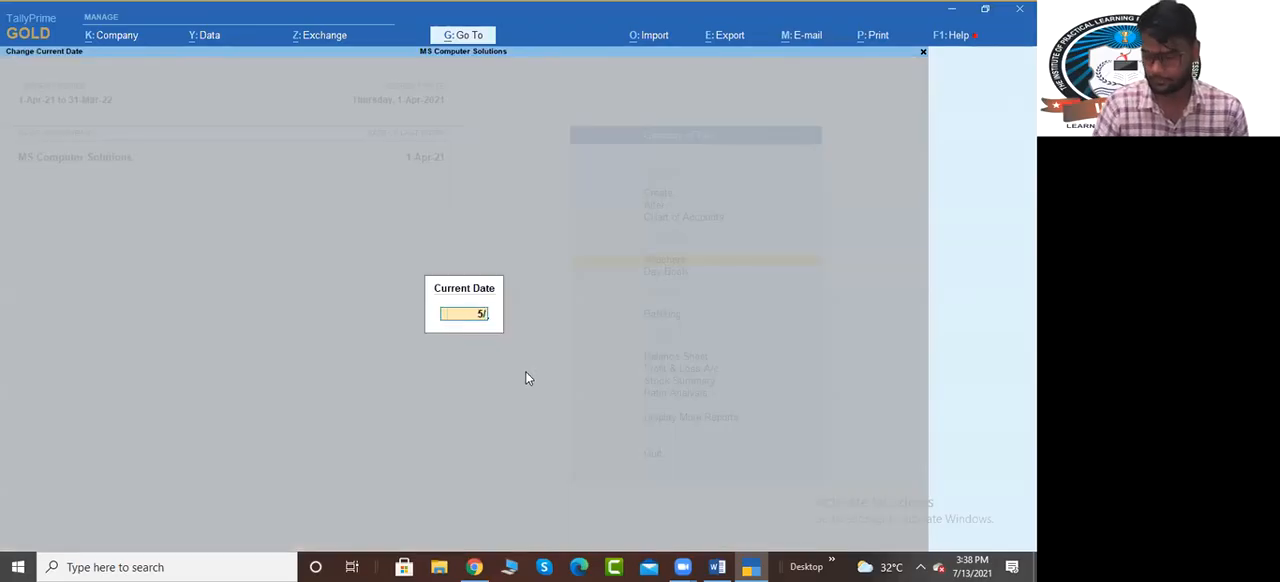
{"action": "key", "text": "Return"}
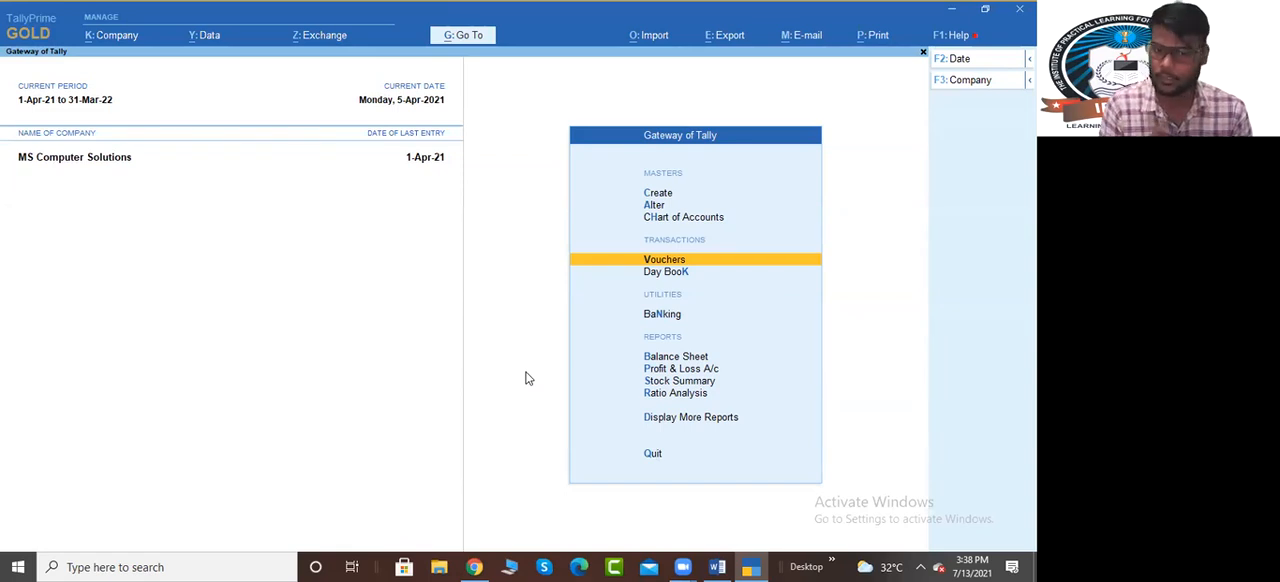
Open the existing Radhe Lal Electronic purchase voucher from April in the Purchase Register
{"action": "key", "text": "d"}
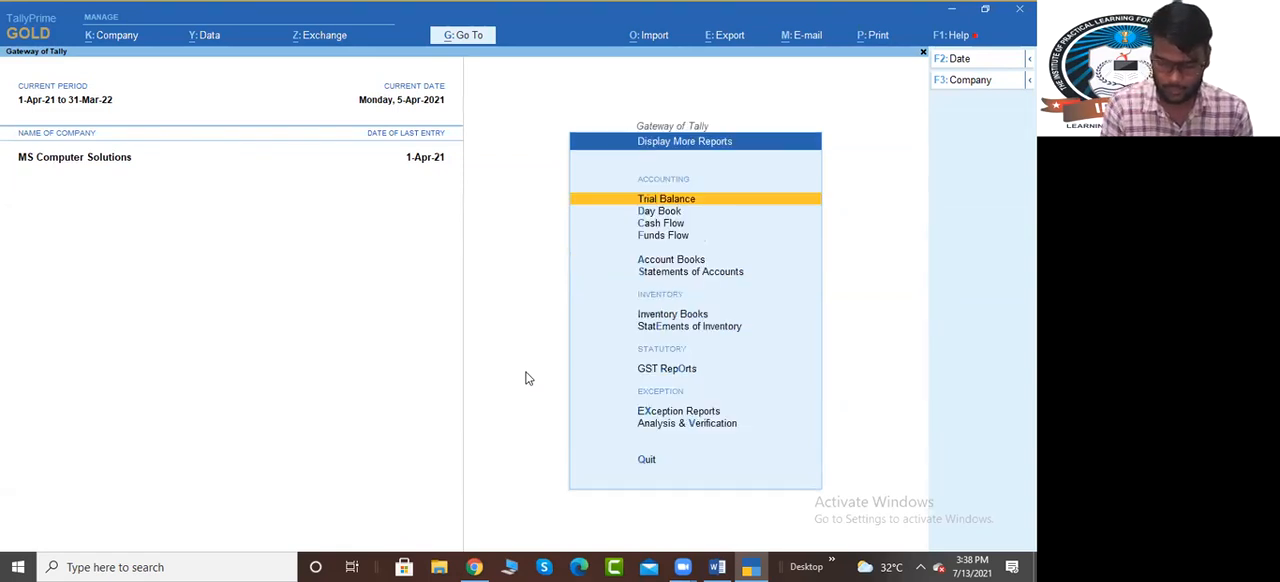
{"action": "key", "text": "a"}
{"action": "key", "text": "p"}
{"action": "key", "text": "Return"}
{"action": "key", "text": "Return"}
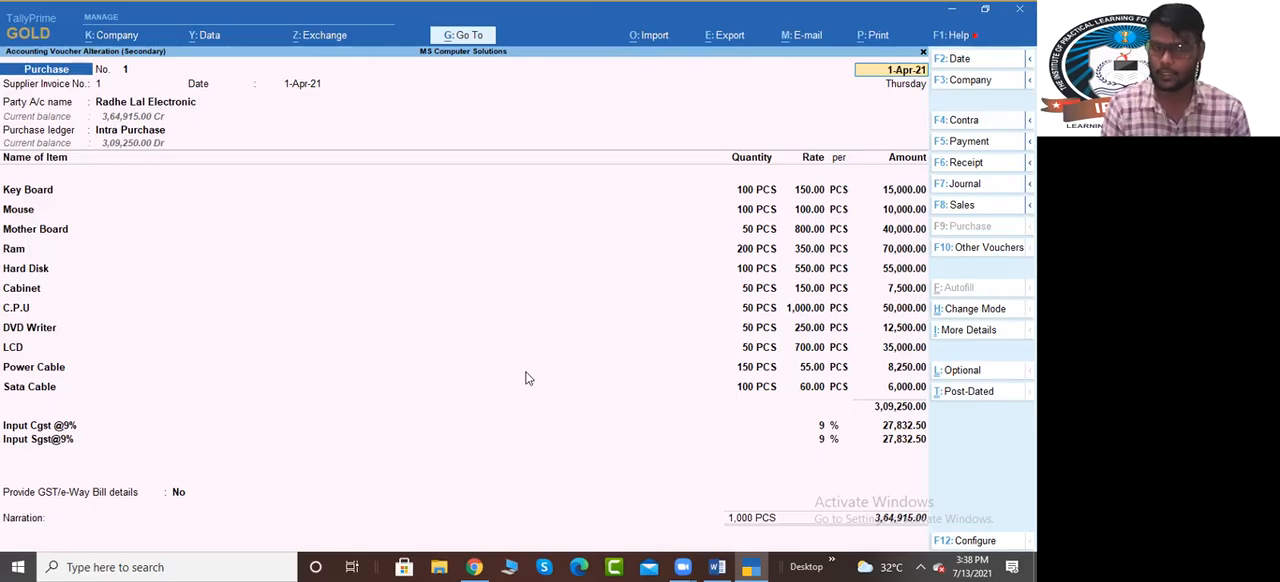
Return to April's list of purchase vouchers and duplicate the Radhe Lal Electronic voucher
{"action": "key", "text": "BackSpace"}
{"action": "key", "text": "Escape"}
{"action": "key", "text": "Return"}
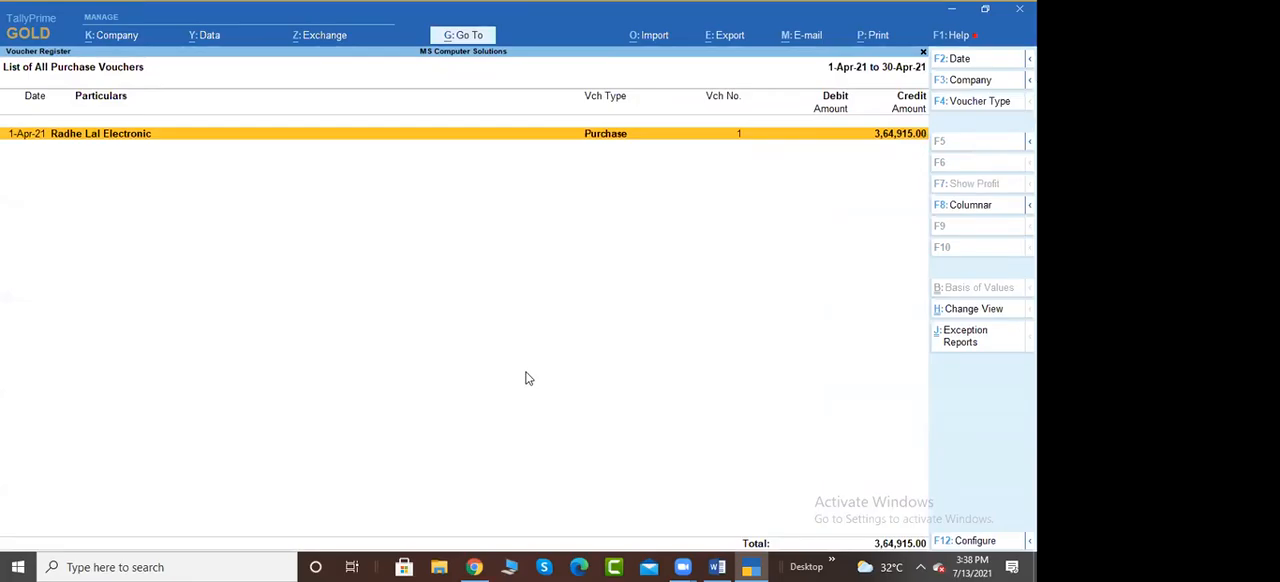
{"action": "key", "text": "Escape"}
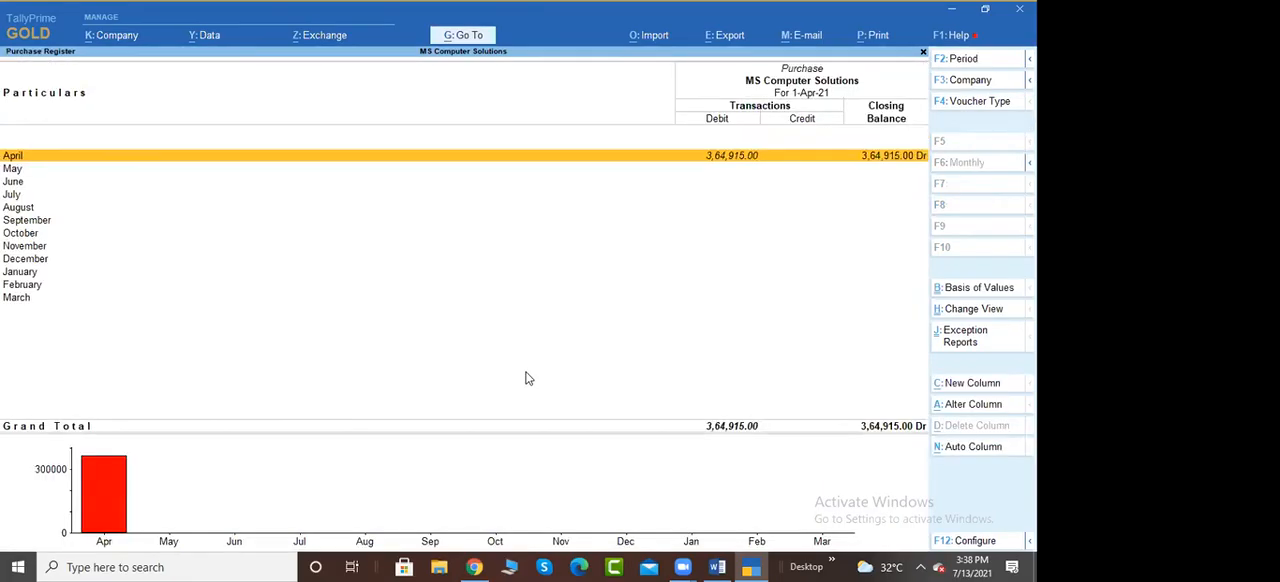
{"action": "key", "text": "Return"}
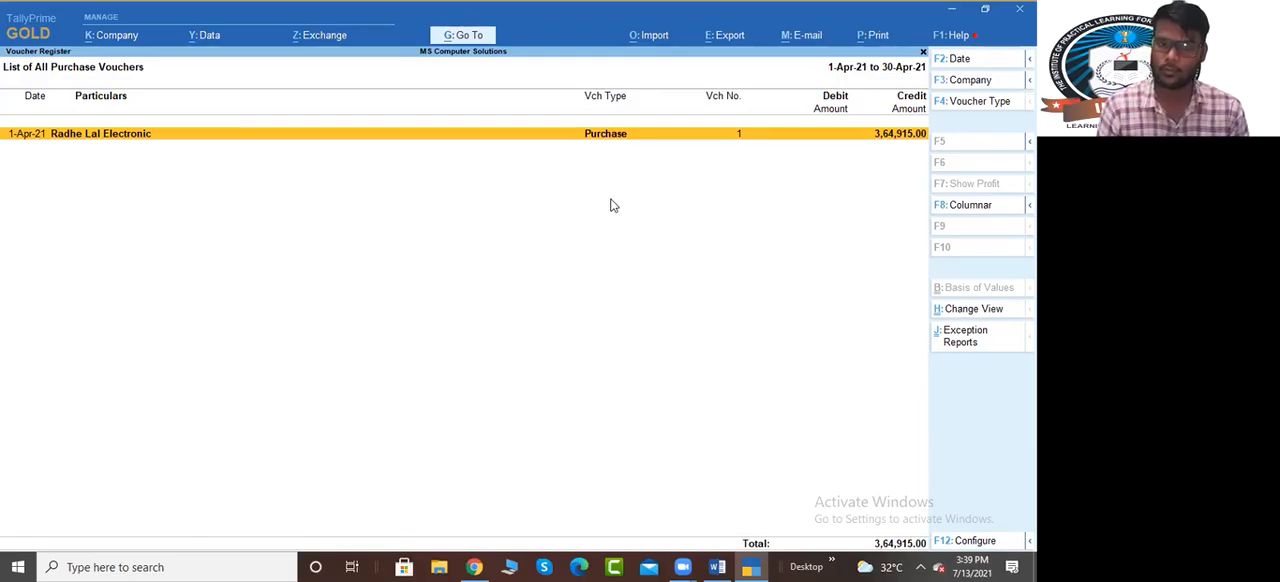
{"action": "key", "text": "alt"}
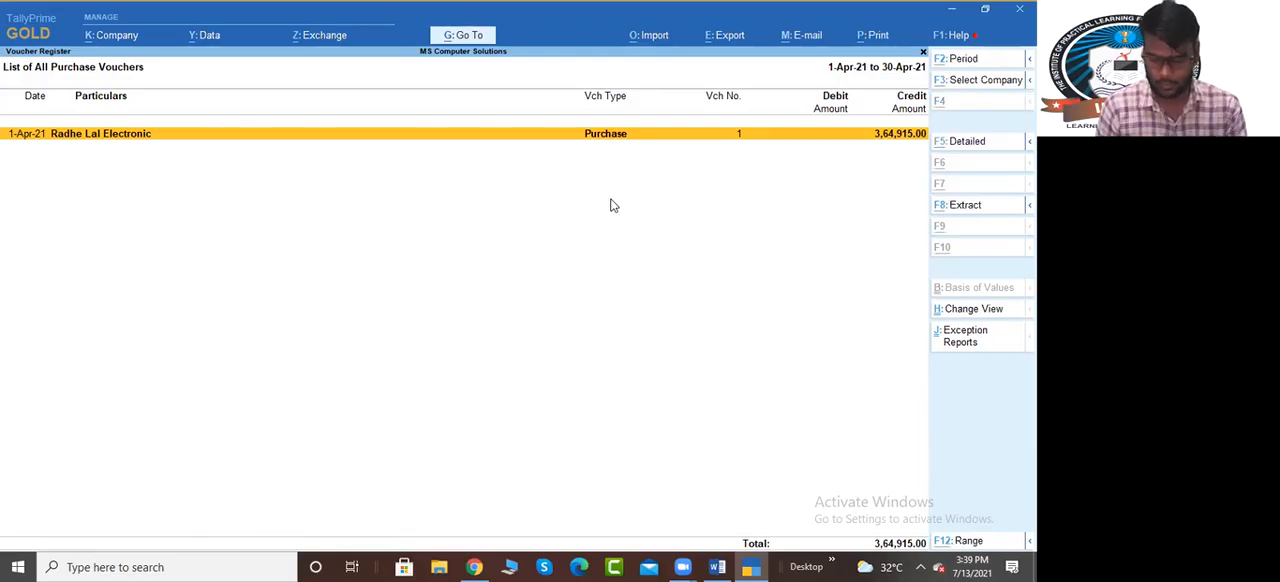
{"action": "key", "text": "alt+2"}
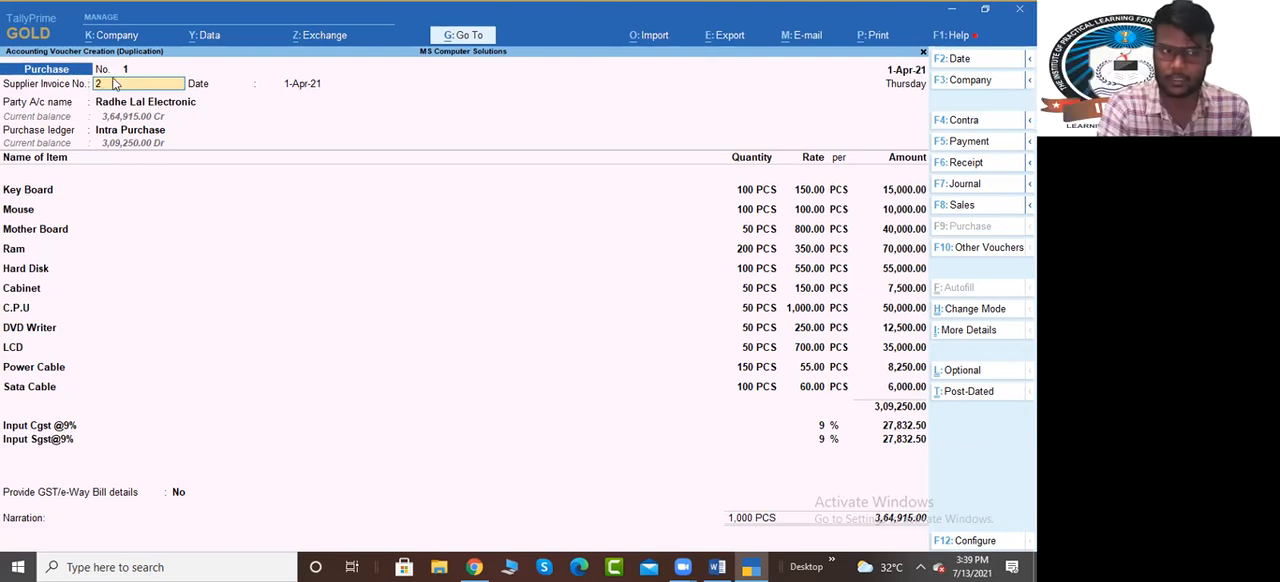
Set the duplicated purchase voucher's date to 5-Apr-21 and its supplier invoice number to 2
{"action": "left_click", "coordinate": [884, 83]}
{"action": "type", "text": "5/"}
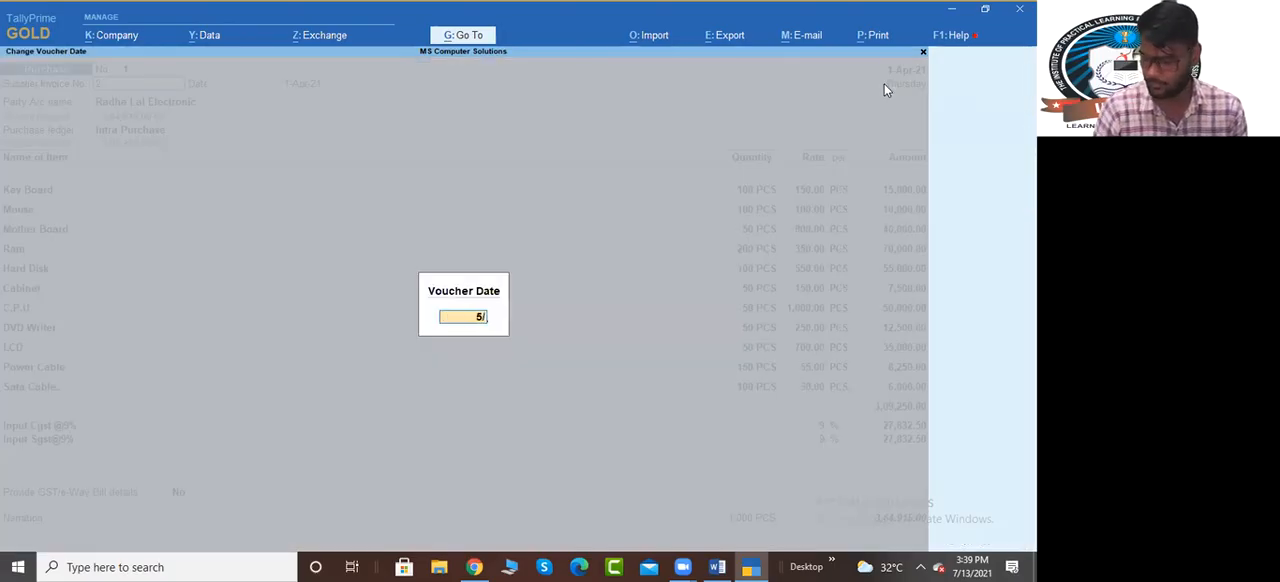
{"action": "key", "text": "Return"}
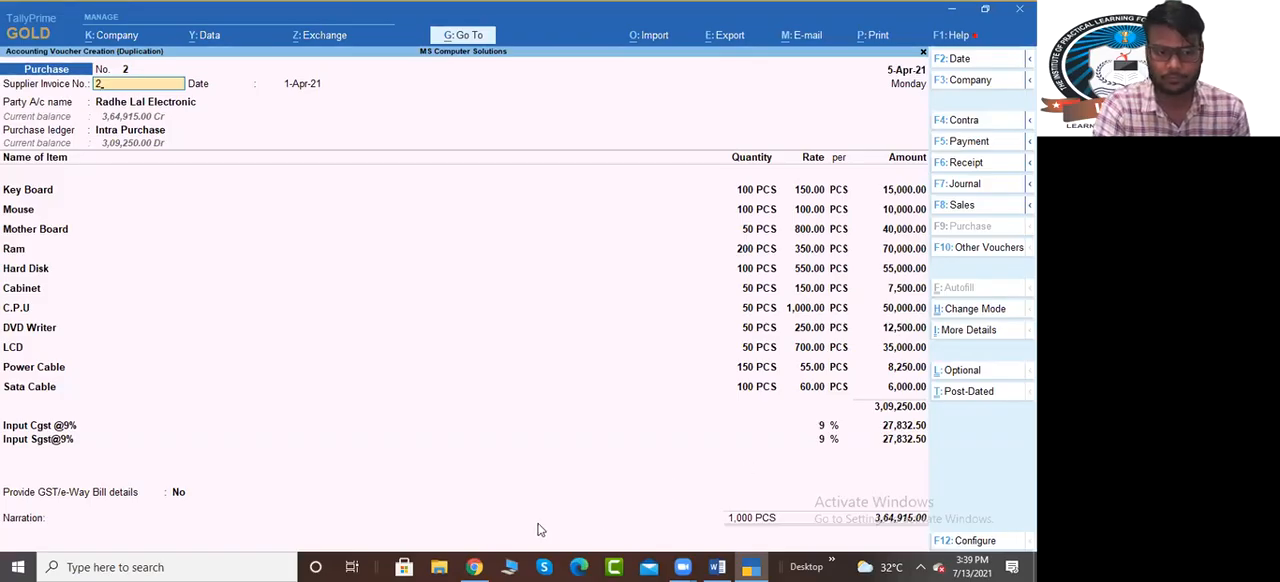
{"action": "type", "text": "2"}
{"action": "key", "text": "Return"}
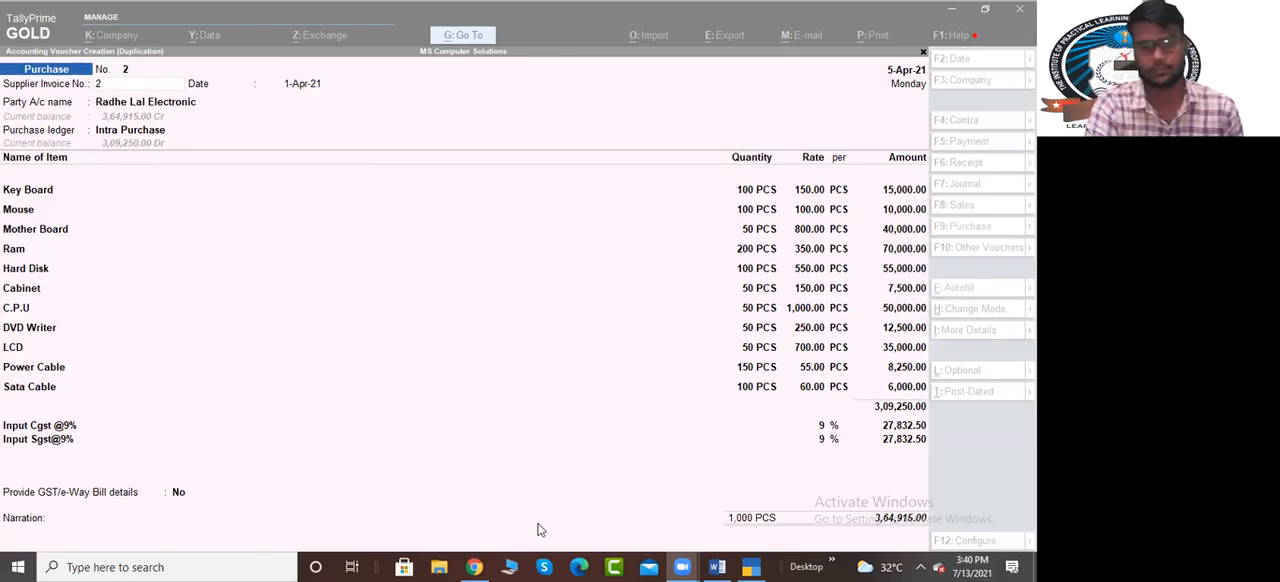
Set the supplier invoice date of the duplicated purchase voucher to 5-Apr-21
{"action": "left_click", "coordinate": [379, 297]}
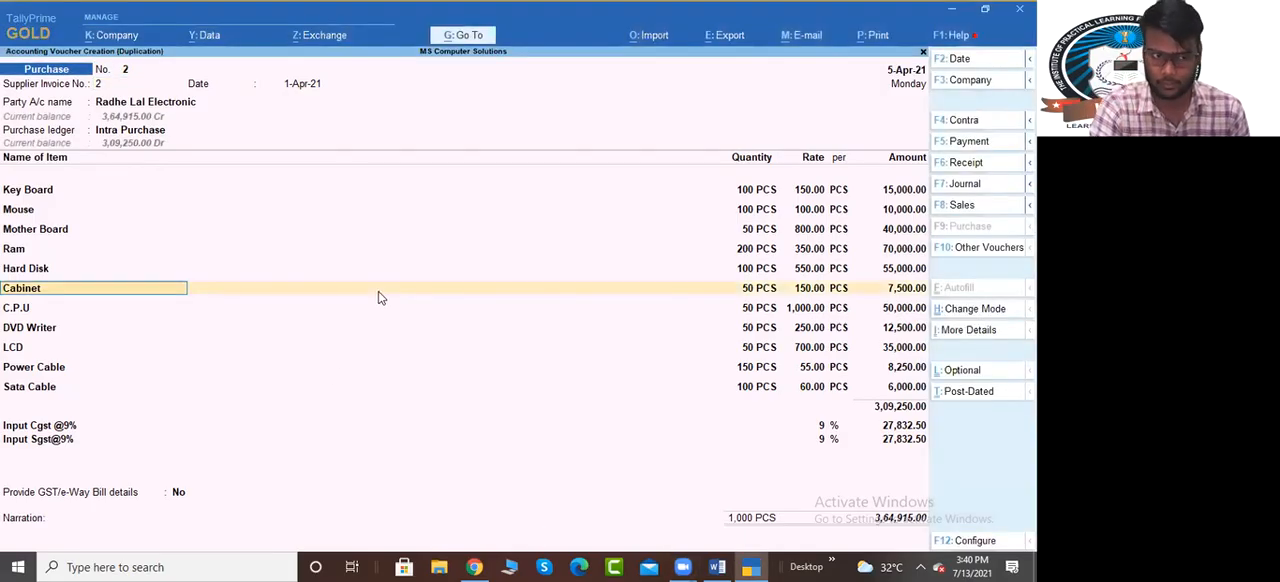
{"action": "left_click", "coordinate": [304, 86]}
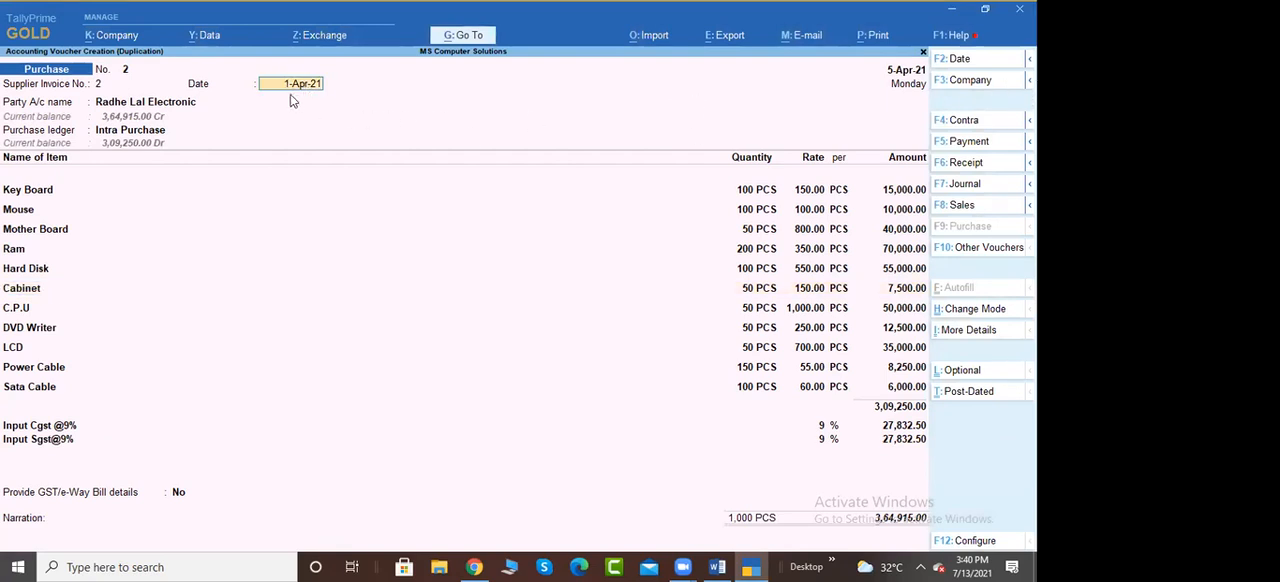
{"action": "type", "text": "5-4"}
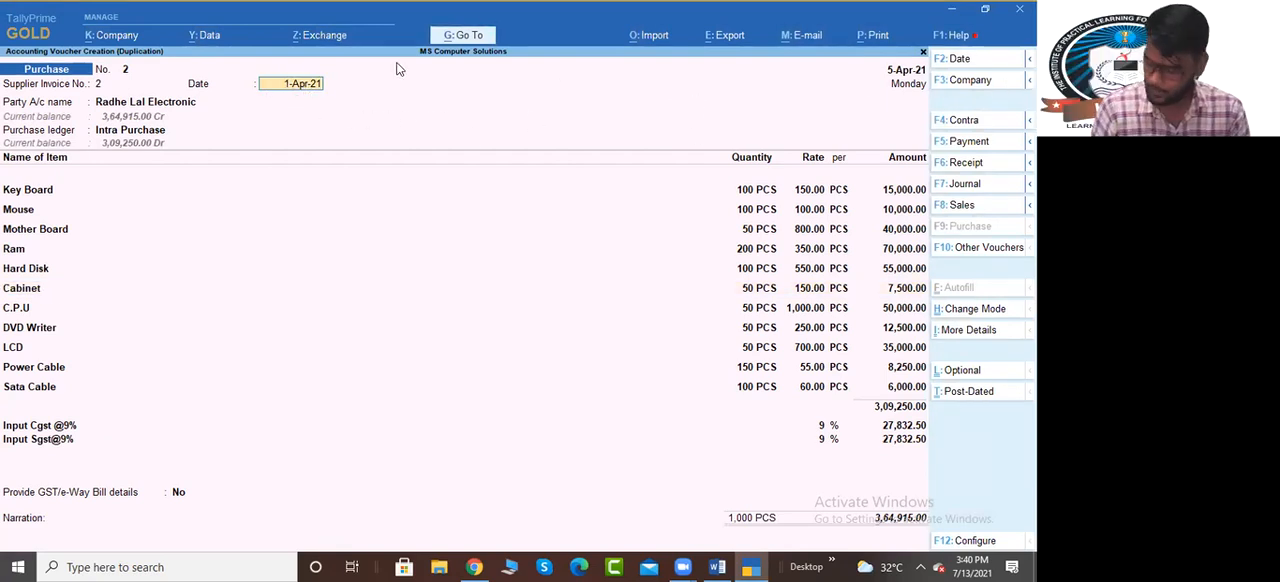
{"action": "key", "text": "Return"}
Keep Radhe Lal Electronic as the party, accepting its receipt and party details, and keep Intra Purchase as the purchase ledger
{"action": "key", "text": "Return"}
{"action": "key", "text": "Return"}
{"action": "key", "text": "Return"}
{"action": "key", "text": "Return"}
{"action": "key", "text": "Return"}
{"action": "key", "text": "Return"}
{"action": "key", "text": "Return"}
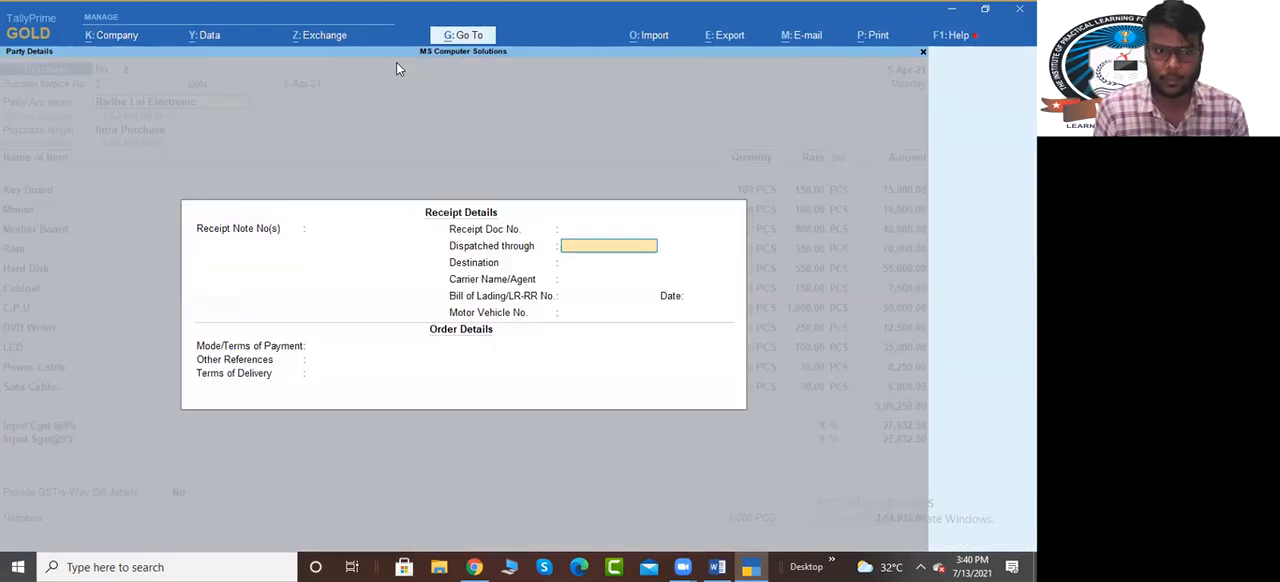
{"action": "key", "text": "Return"}
{"action": "key", "text": "Return"}
{"action": "key", "text": "Return"}
{"action": "key", "text": "Return"}
{"action": "key", "text": "Return"}
{"action": "key", "text": "Return"}
{"action": "key", "text": "Return"}
{"action": "key", "text": "Return"}
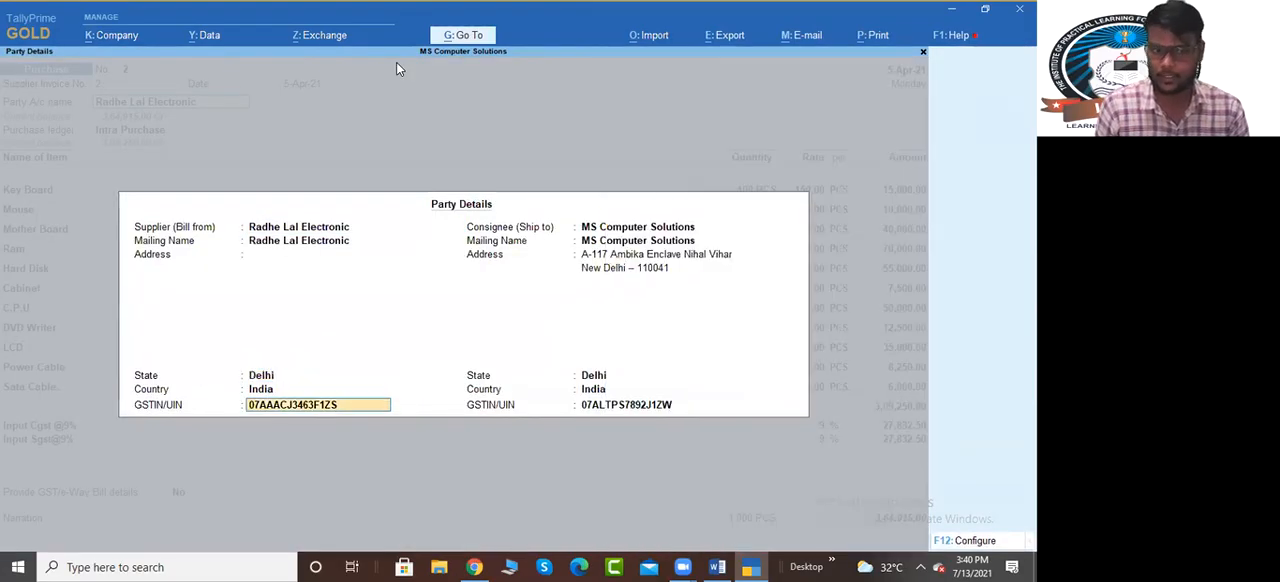
Accept the copied quantities, rates and Ramesh Nagar godown allocations for every item from Key Board to Sata Cable
{"action": "key", "text": "Return"}
{"action": "key", "text": "Return"}
{"action": "key", "text": "Return"}
{"action": "key", "text": "Return"}
{"action": "key", "text": "Return"}
{"action": "key", "text": "Return"}
{"action": "key", "text": "Return"}
{"action": "key", "text": "Return"}
{"action": "key", "text": "Return"}
{"action": "key", "text": "Return"}
{"action": "key", "text": "Return"}
{"action": "key", "text": "Return"}
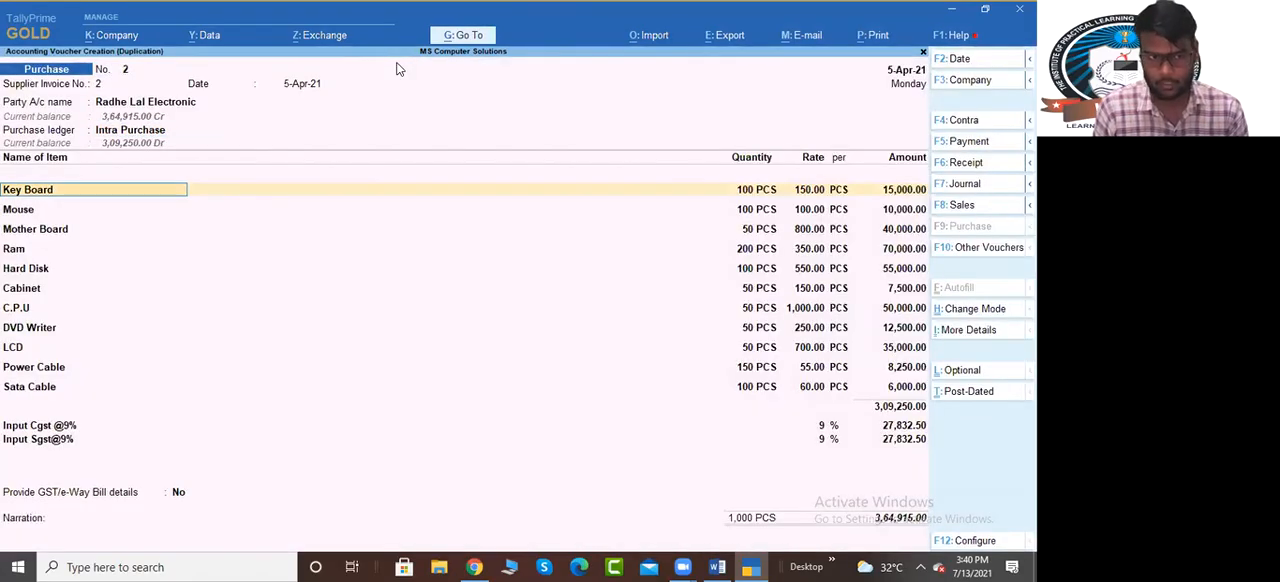
{"action": "key", "text": "Return"}
{"action": "key", "text": "Return"}
{"action": "key", "text": "Return"}
{"action": "key", "text": "Return"}
{"action": "key", "text": "Return"}
{"action": "key", "text": "Return"}
{"action": "key", "text": "Return"}
{"action": "key", "text": "Return"}
{"action": "key", "text": "Return"}
{"action": "key", "text": "Return"}
{"action": "key", "text": "Return"}
{"action": "key", "text": "Return"}
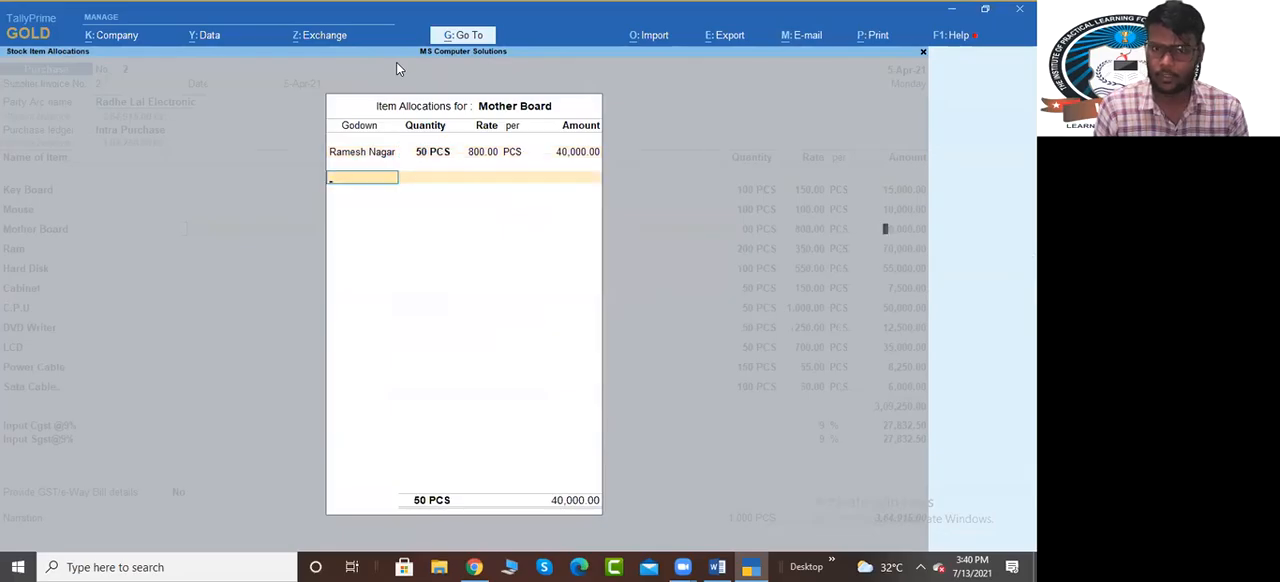
{"action": "key", "text": "Return"}
{"action": "key", "text": "Return"}
{"action": "key", "text": "Return"}
{"action": "key", "text": "Return"}
{"action": "key", "text": "Return"}
{"action": "key", "text": "Return"}
{"action": "key", "text": "Return"}
{"action": "key", "text": "Return"}
{"action": "key", "text": "Return"}
{"action": "key", "text": "Return"}
{"action": "key", "text": "Return"}
{"action": "key", "text": "Return"}
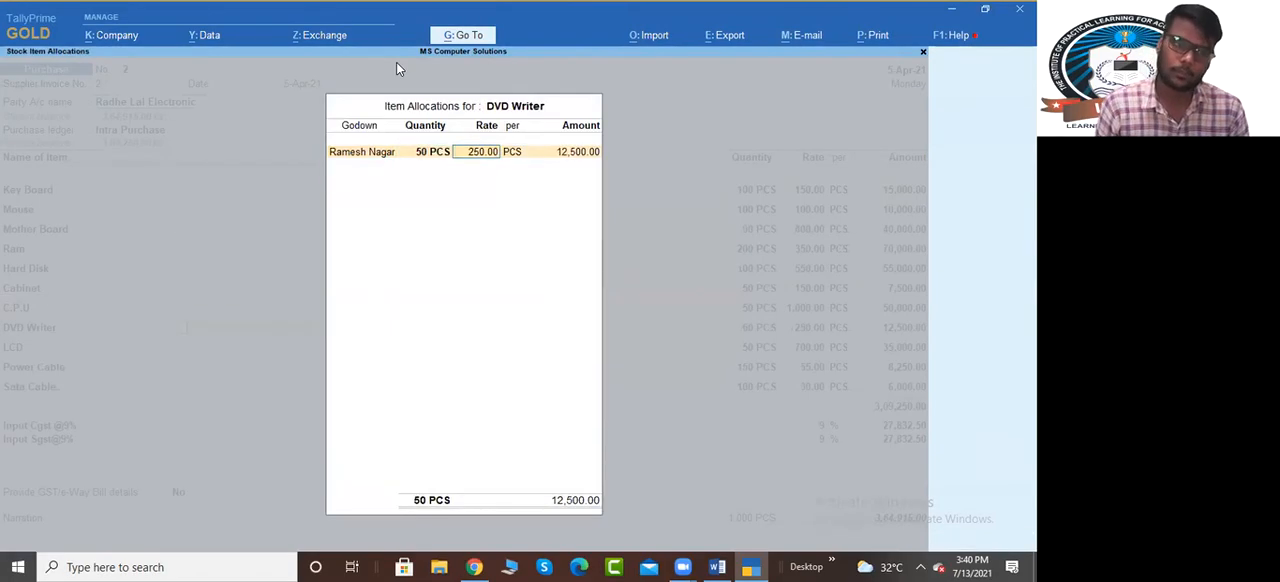
{"action": "key", "text": "Return"}
{"action": "key", "text": "Return"}
{"action": "key", "text": "Return"}
{"action": "key", "text": "Return"}
{"action": "key", "text": "Return"}
{"action": "key", "text": "Return"}
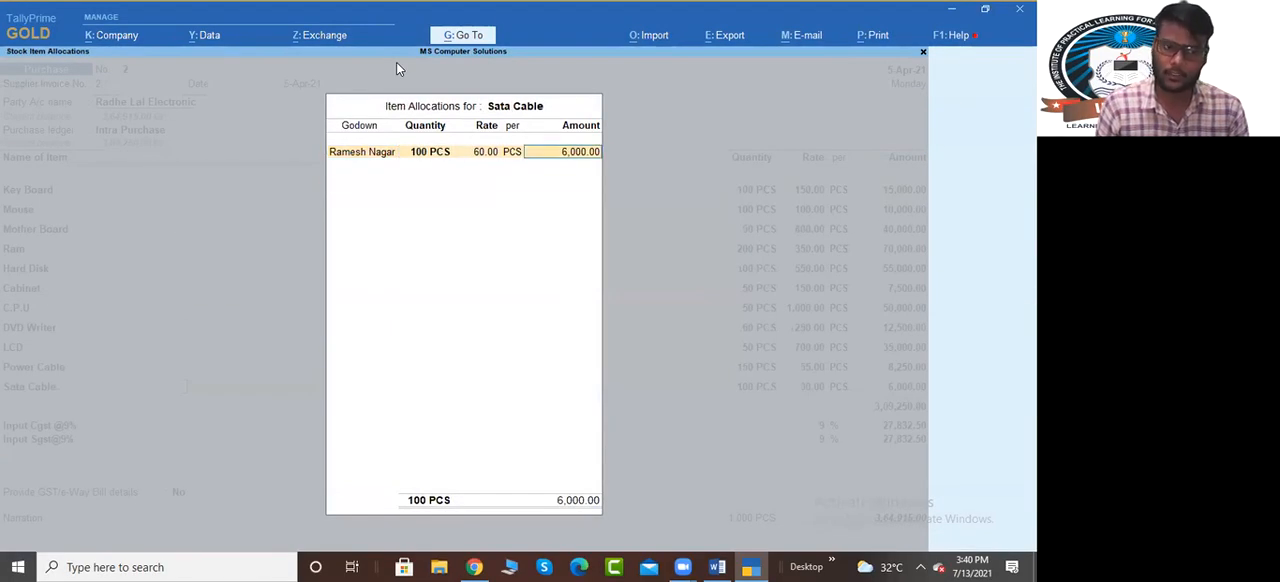
{"action": "key", "text": "Return"}
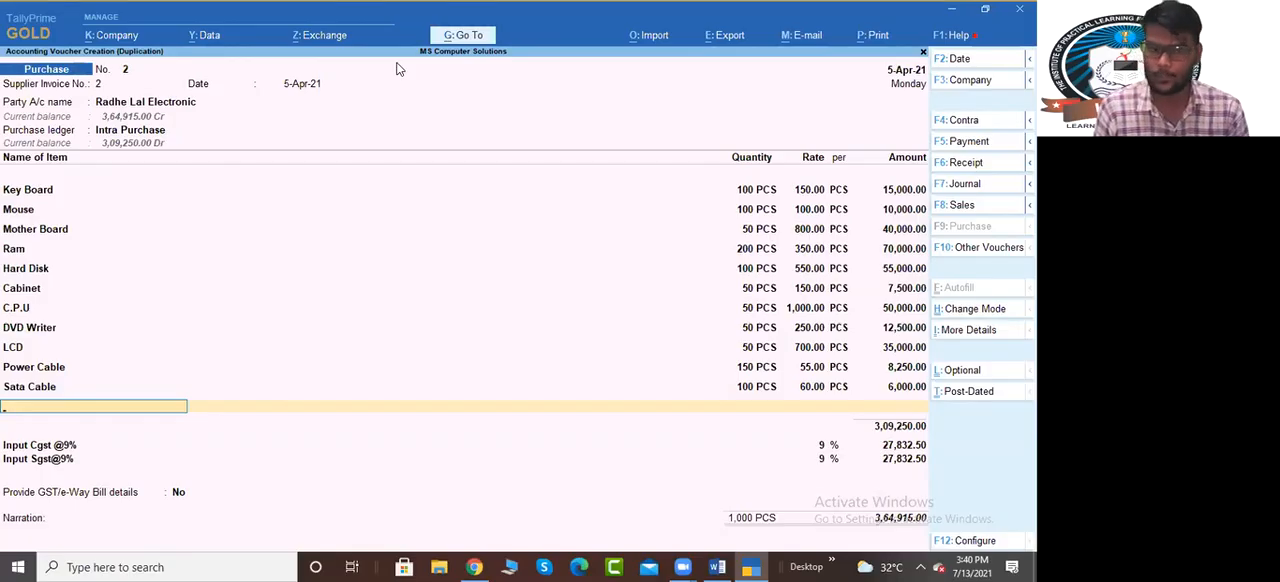
End the item list and accept the copied Input Cgst and Input Sgst lines at 9% on the duplicated purchase
{"action": "key", "text": "Return"}
{"action": "key", "text": "Return"}
{"action": "key", "text": "Return"}
{"action": "key", "text": "Return"}
{"action": "key", "text": "Return"}
{"action": "key", "text": "Return"}
{"action": "key", "text": "Return"}
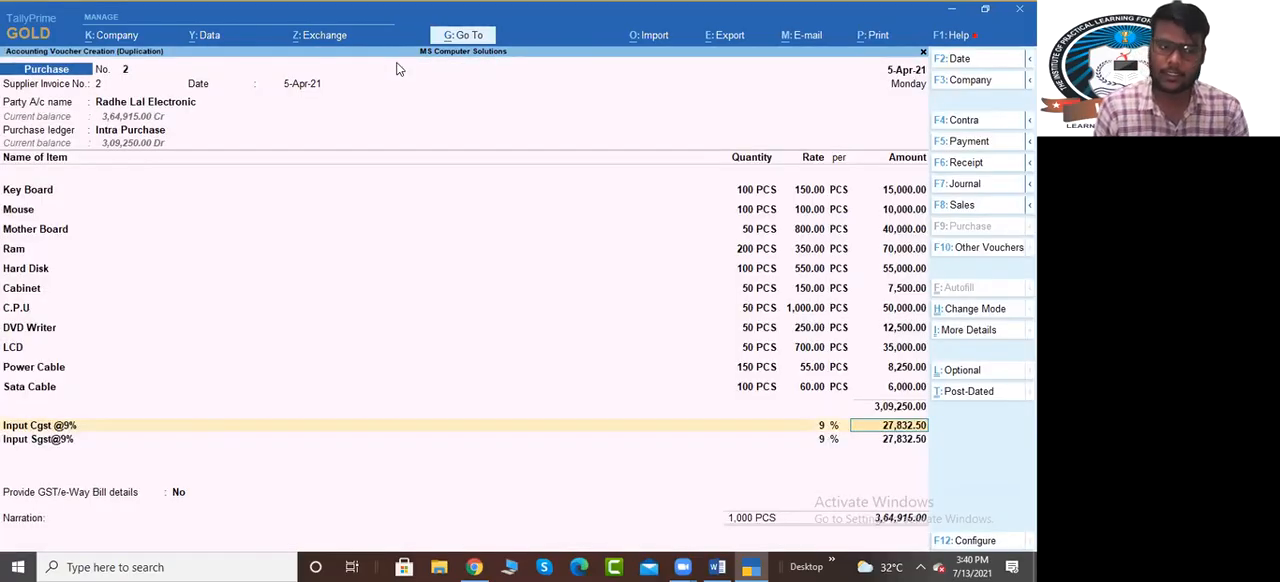
Set the new bill reference for Radhe Lal Electronic to 2, keep the 30-day credit period, and save the purchase voucher
{"action": "key", "text": "Return"}
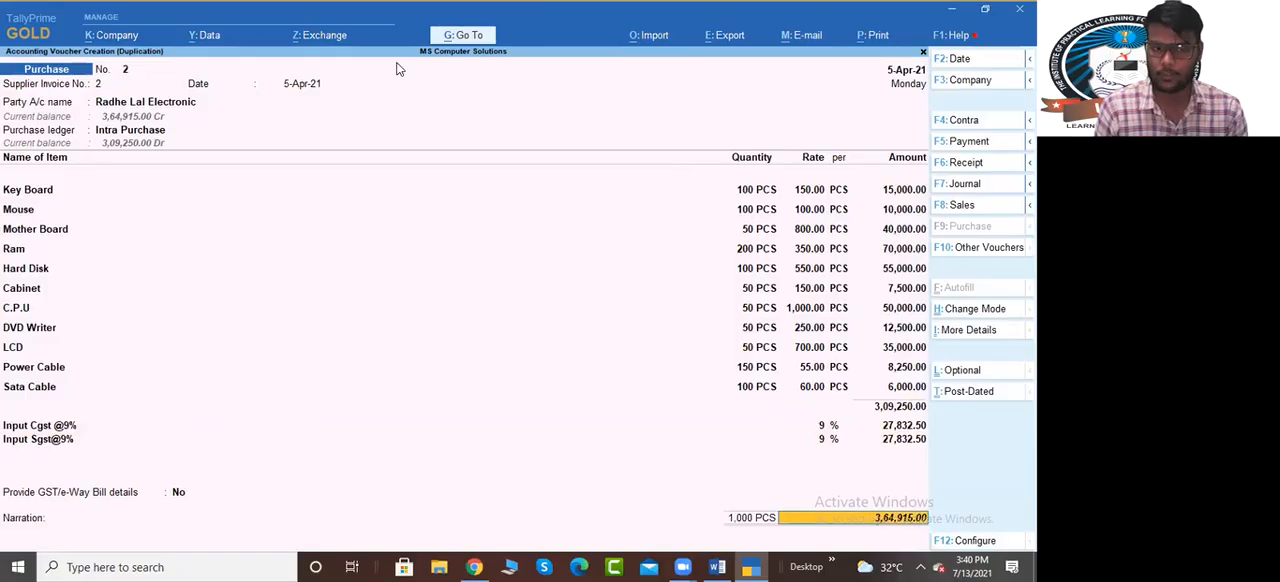
{"action": "key", "text": "Return"}
{"action": "type", "text": "1"}
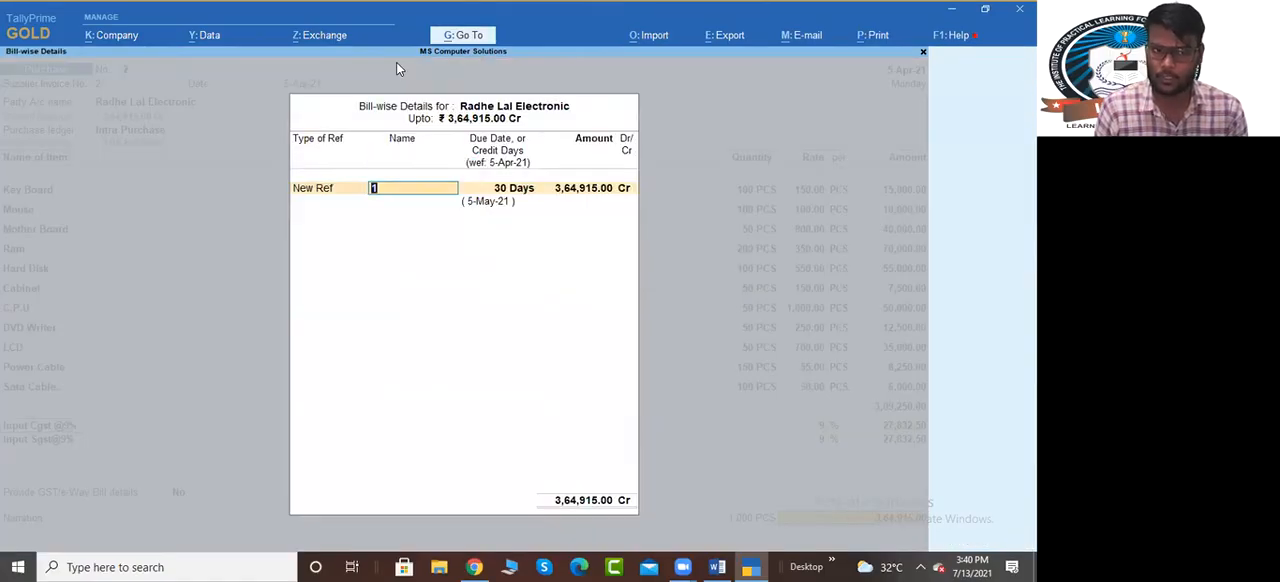
{"action": "key", "text": "BackSpace"}
{"action": "type", "text": "2"}
{"action": "key", "text": "Return"}
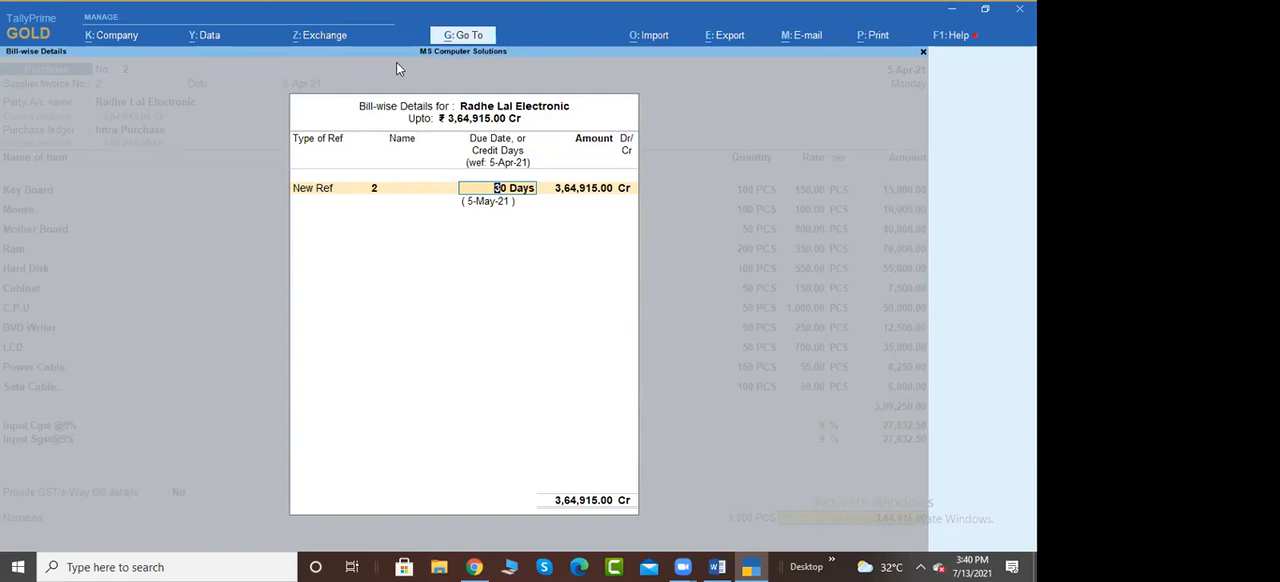
{"action": "key", "text": "Return"}
{"action": "key", "text": "Return"}
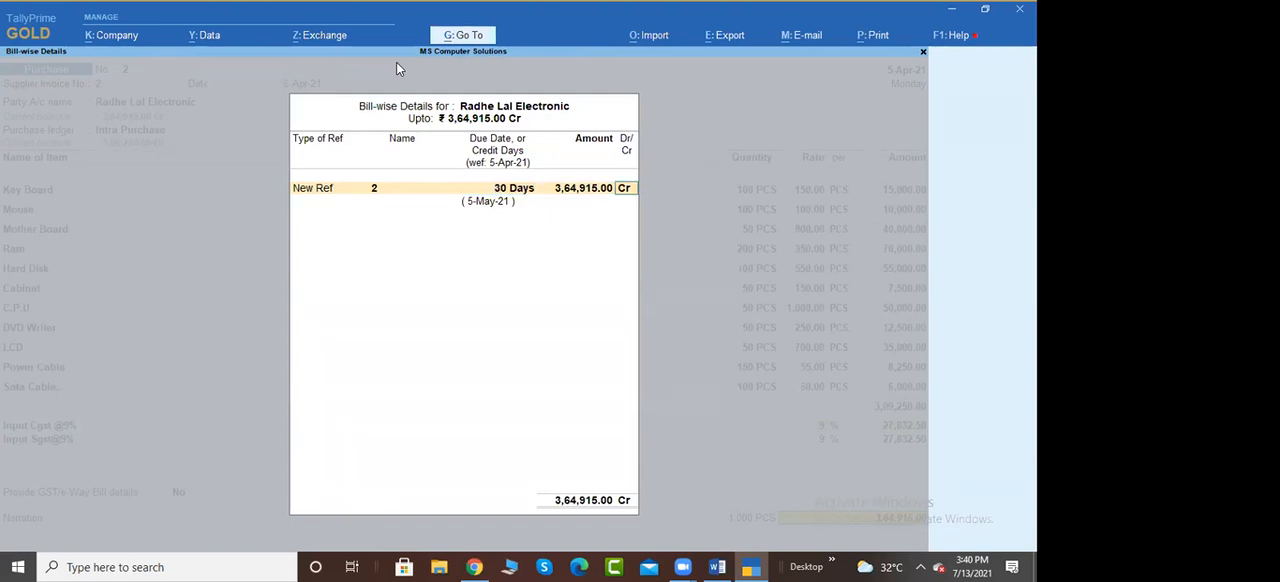
{"action": "key", "text": "Return"}
{"action": "key", "text": "Return"}
{"action": "key", "text": "Return"}
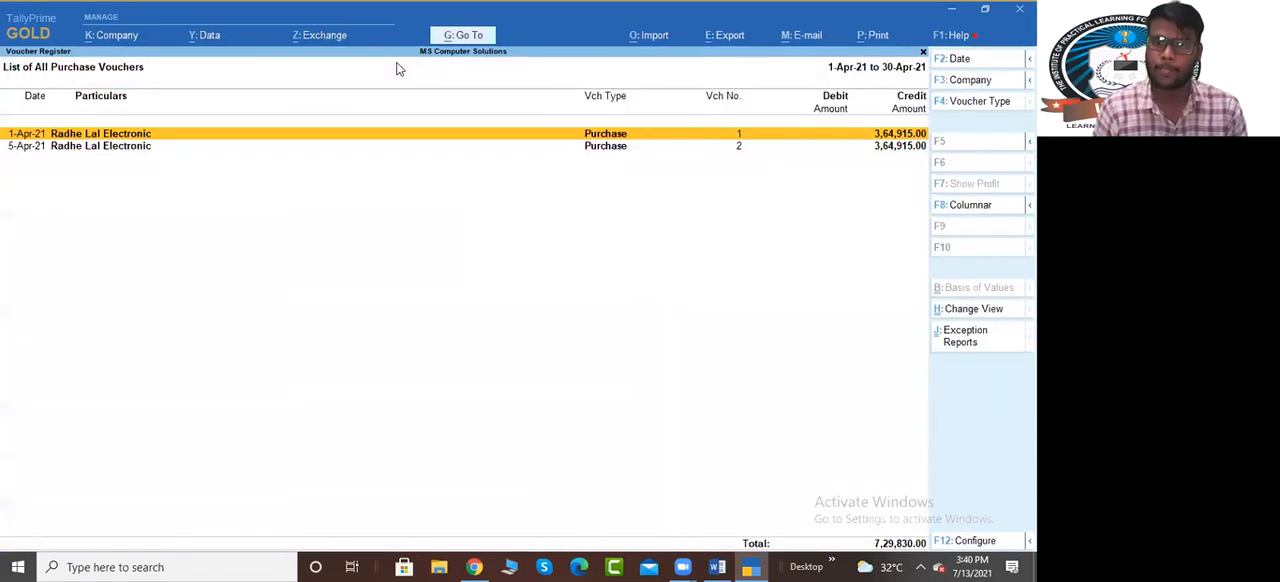
Open the 5-Apr-21 Radhe Lal Electronic purchase voucher from the voucher register to review it
{"action": "key", "text": "Down"}
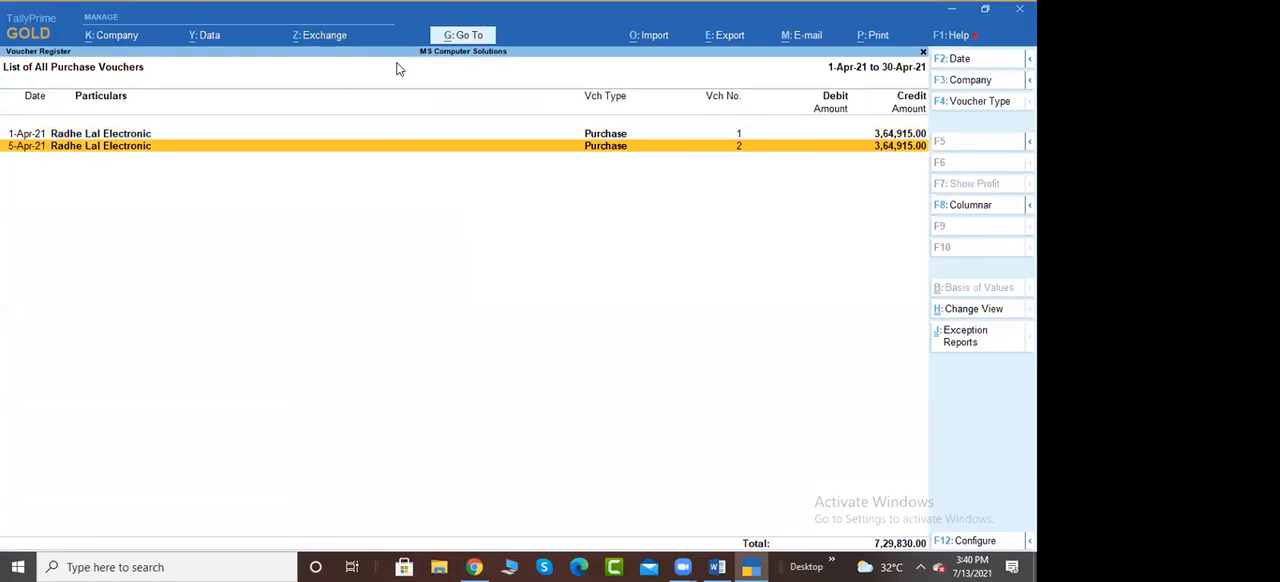
{"action": "key", "text": "Return"}
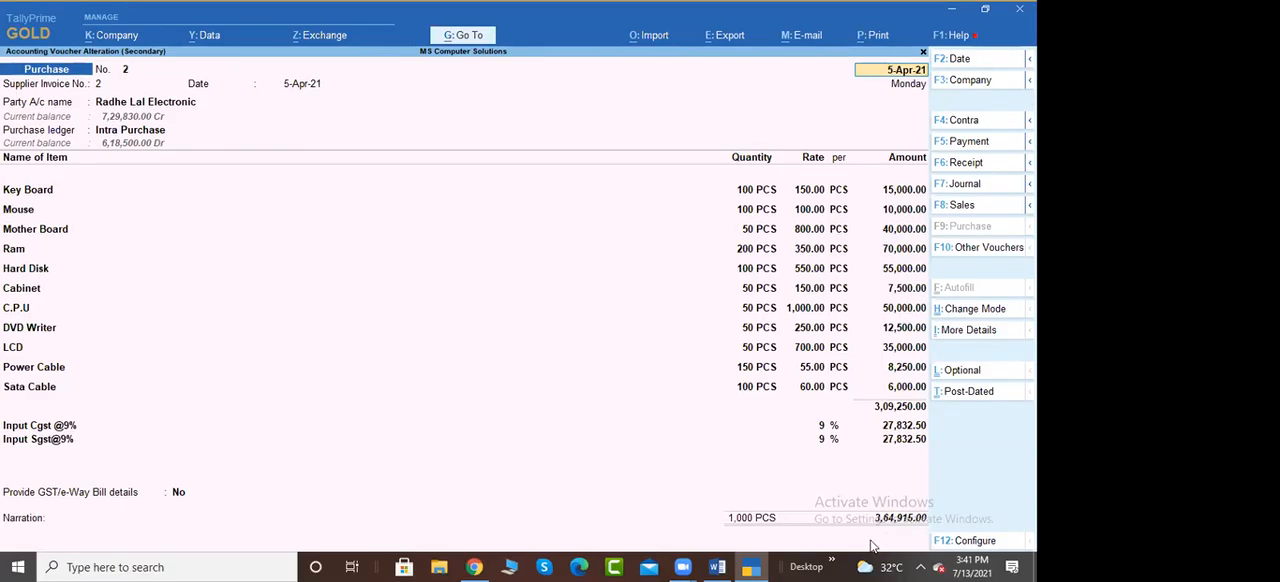
Close the reviewed purchase voucher and the registers, returning to the Gateway of Tally
{"action": "left_click", "coordinate": [569, 387]}
{"action": "key", "text": "Escape"}
{"action": "key", "text": "Escape"}
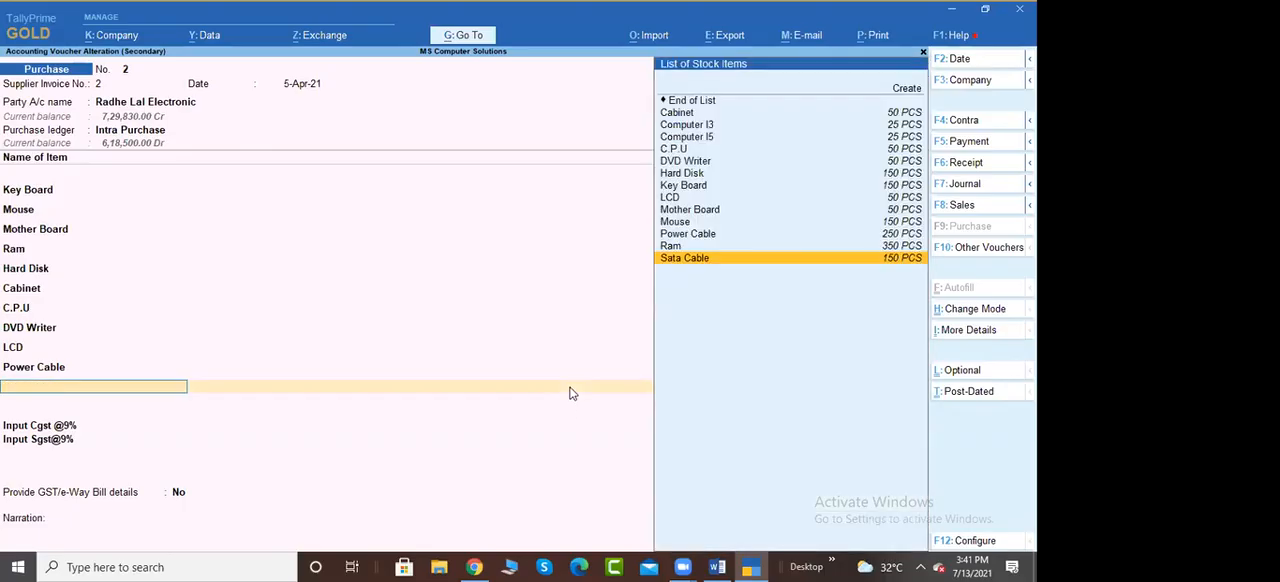
{"action": "key", "text": "Escape"}
{"action": "key", "text": "Escape"}
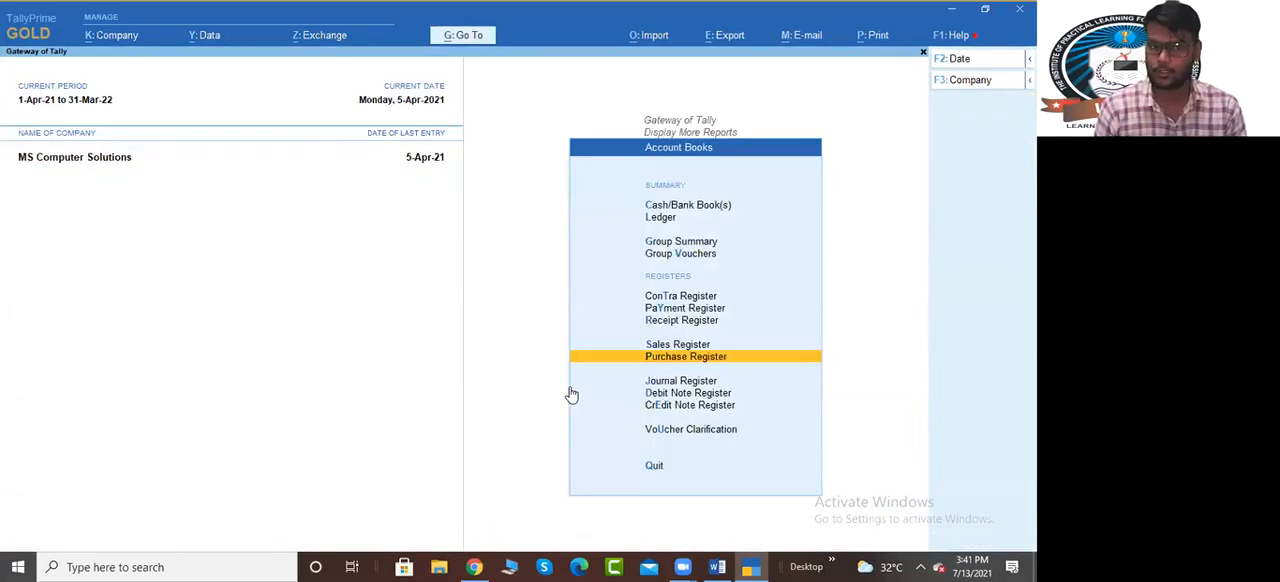
{"action": "key", "text": "Escape"}
{"action": "key", "text": "Escape"}
{"action": "key", "text": "Escape"}
{"action": "key", "text": "Escape"}
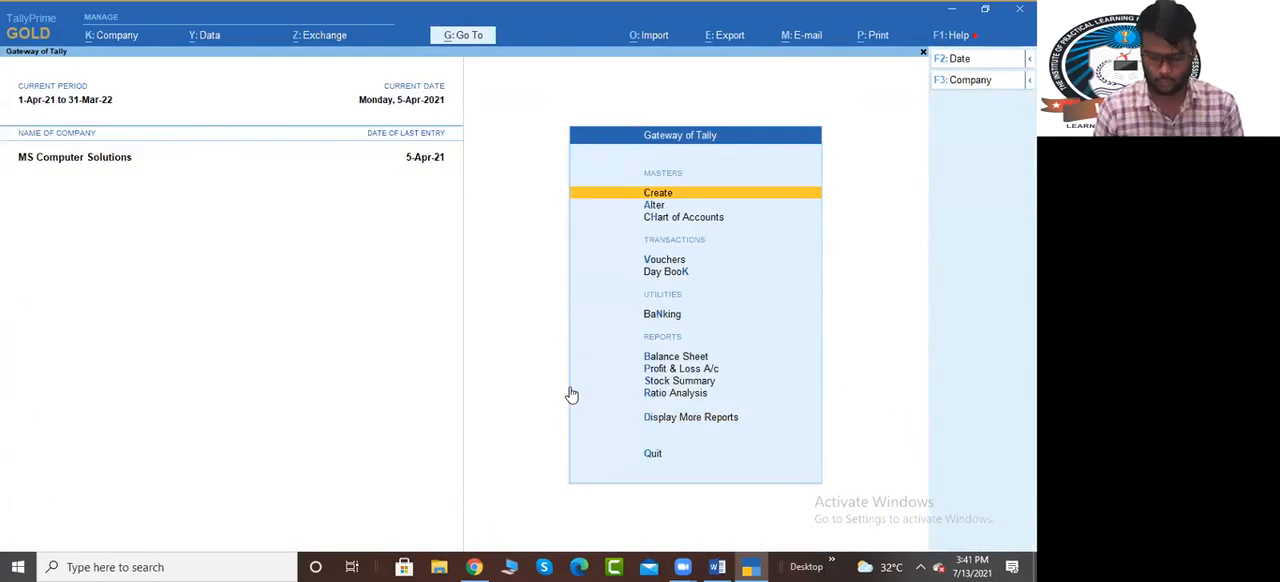
Switch to the Bill Of Material Word document and read Steps 8 and 9, including the intra and inter sale instructions
{"action": "key", "text": "alt+Tab"}
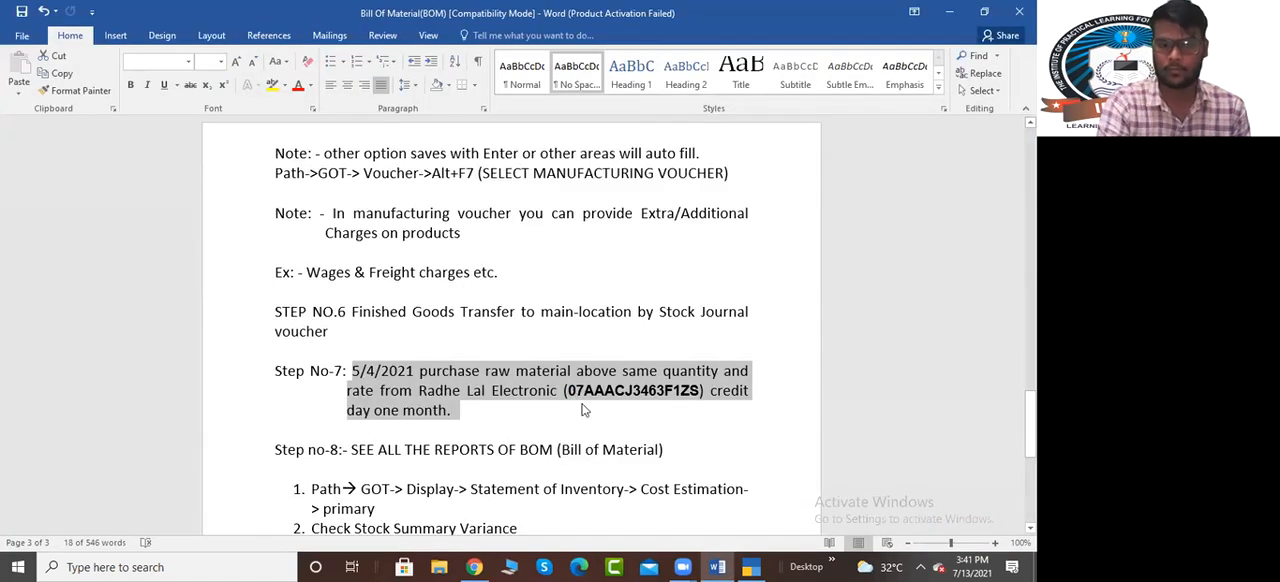
{"action": "scroll", "coordinate": [442, 391], "scroll_direction": "down", "scroll_amount": 3}
{"action": "left_click_drag", "start_coordinate": [372, 300], "coordinate": [662, 304]}
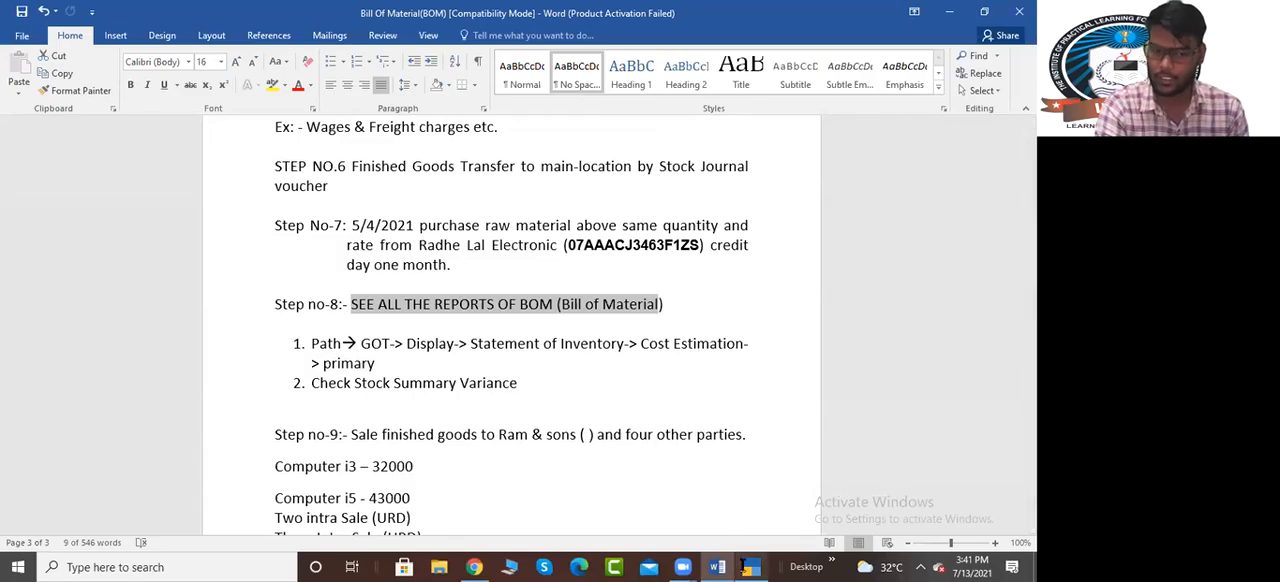
{"action": "scroll", "coordinate": [478, 395], "scroll_direction": "down", "scroll_amount": 2}
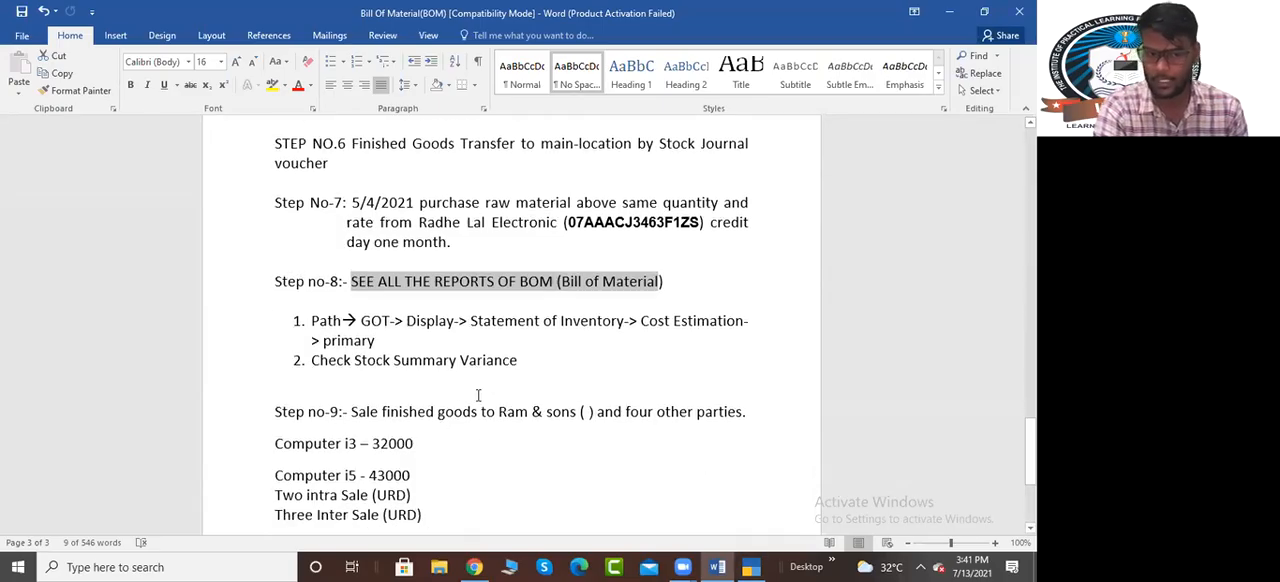
{"action": "left_click_drag", "start_coordinate": [352, 325], "coordinate": [411, 420]}
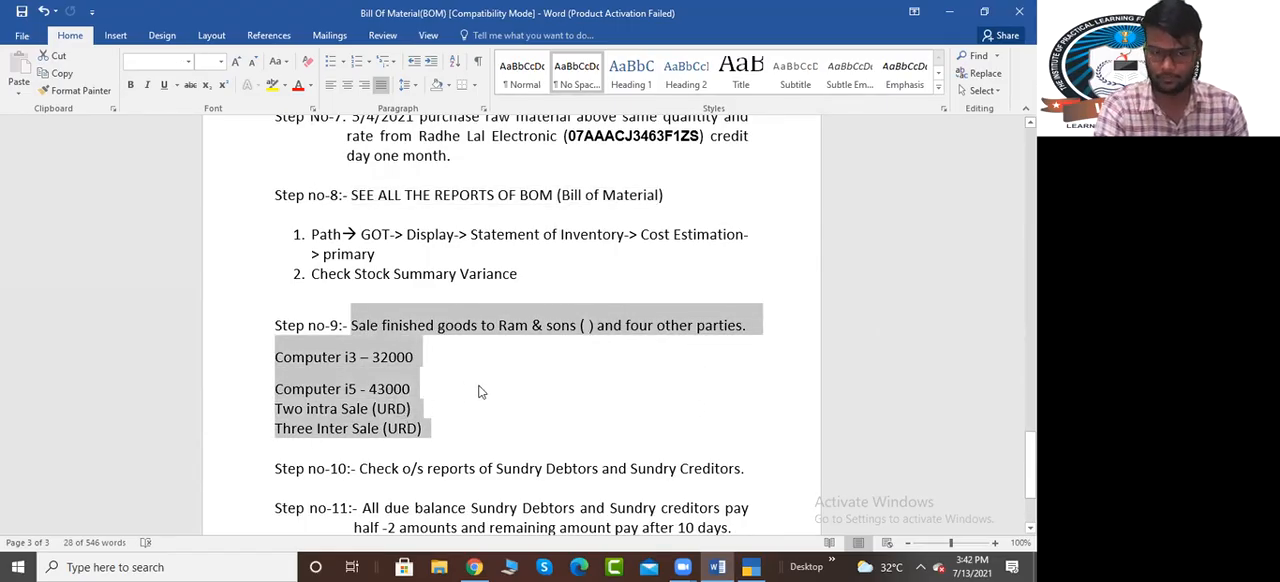
{"action": "scroll", "coordinate": [480, 390], "scroll_direction": "down", "scroll_amount": 1}
{"action": "left_click", "coordinate": [284, 352]}
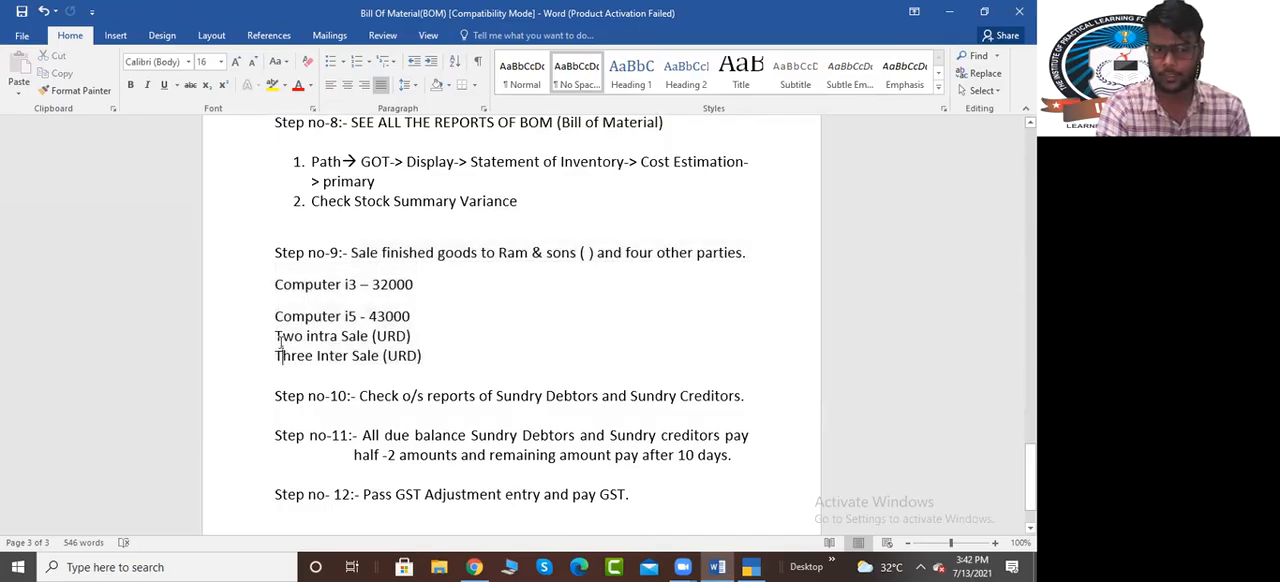
{"action": "left_click_drag", "start_coordinate": [275, 336], "coordinate": [410, 337]}
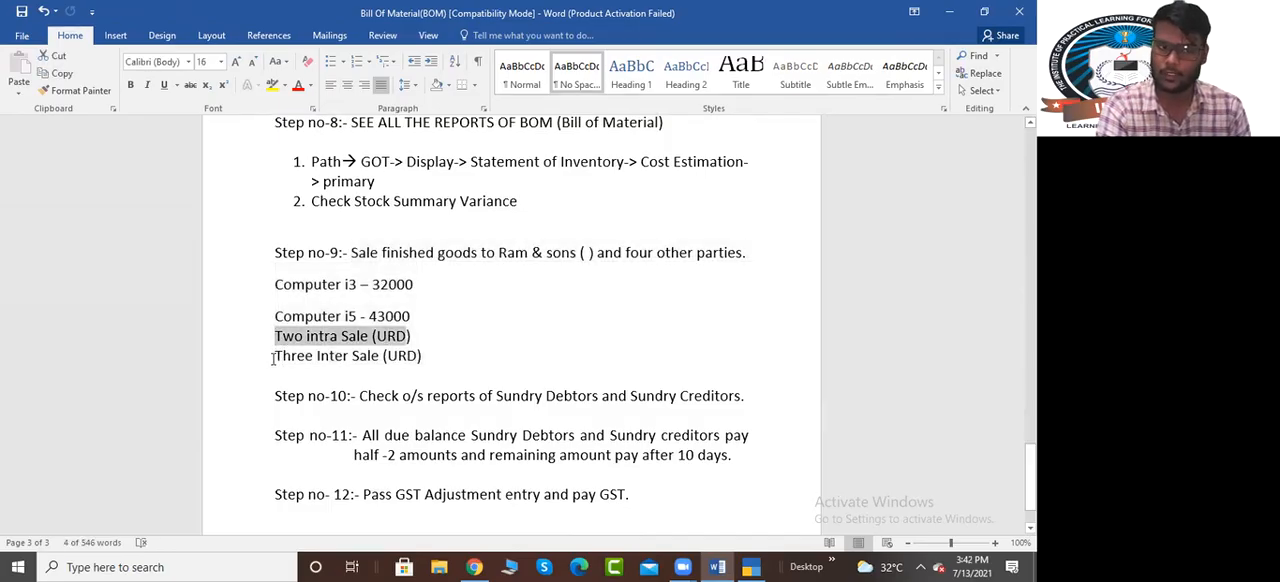
{"action": "left_click_drag", "start_coordinate": [275, 356], "coordinate": [425, 357]}
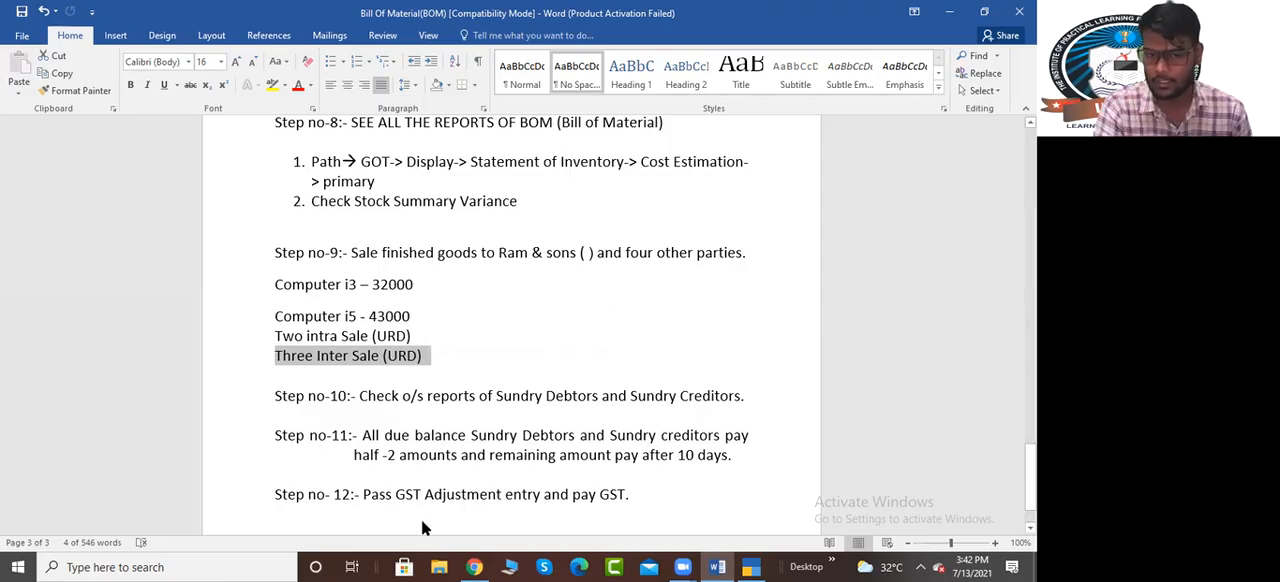
Switch back to TallyPrime and start a new Sales voucher
{"action": "key", "text": "alt+Tab"}
{"action": "key", "text": "v"}
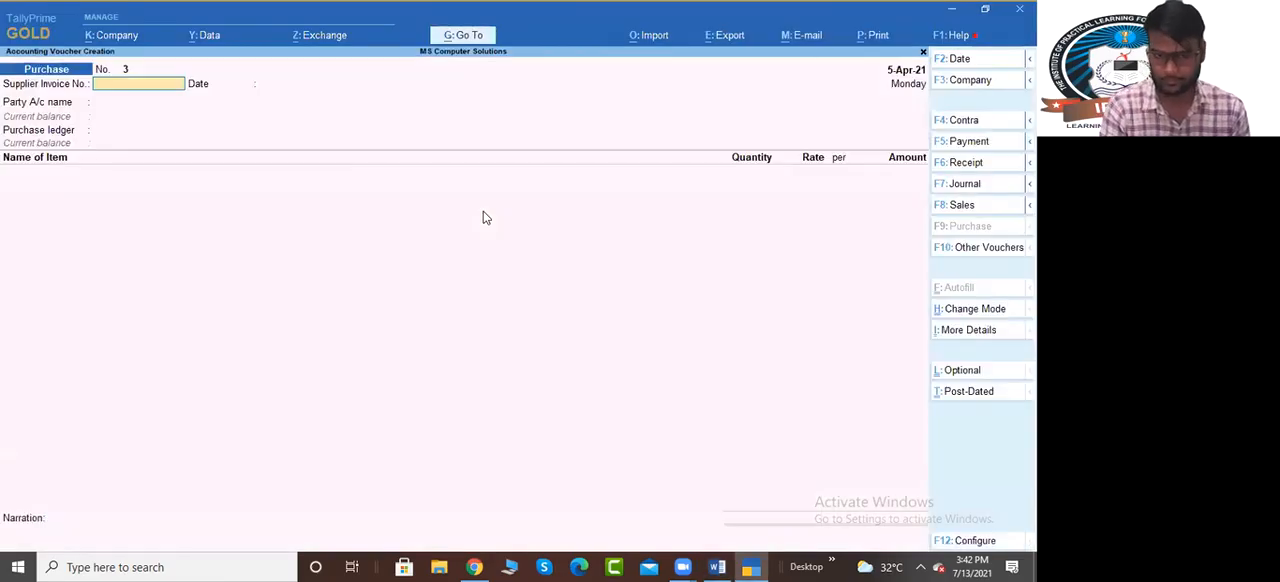
{"action": "key", "text": "F8"}
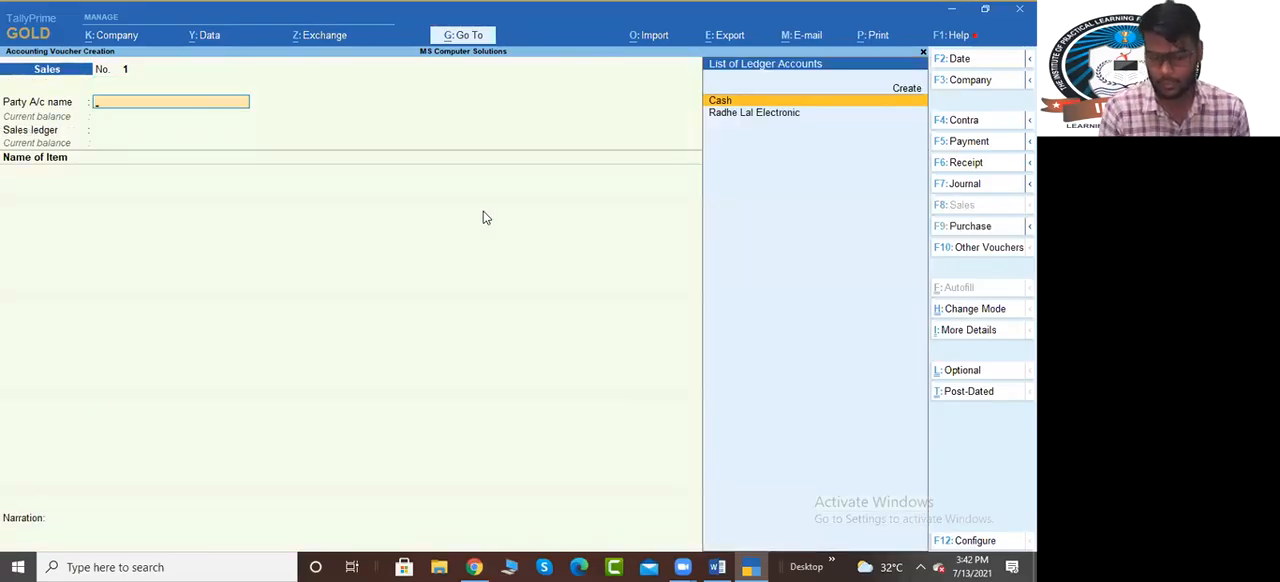
Open the Sales voucher type for alteration from within the sales entry
{"action": "key", "text": "alt+g"}
{"action": "key", "text": "Up"}
{"action": "key", "text": "Up"}
{"action": "key", "text": "Up"}
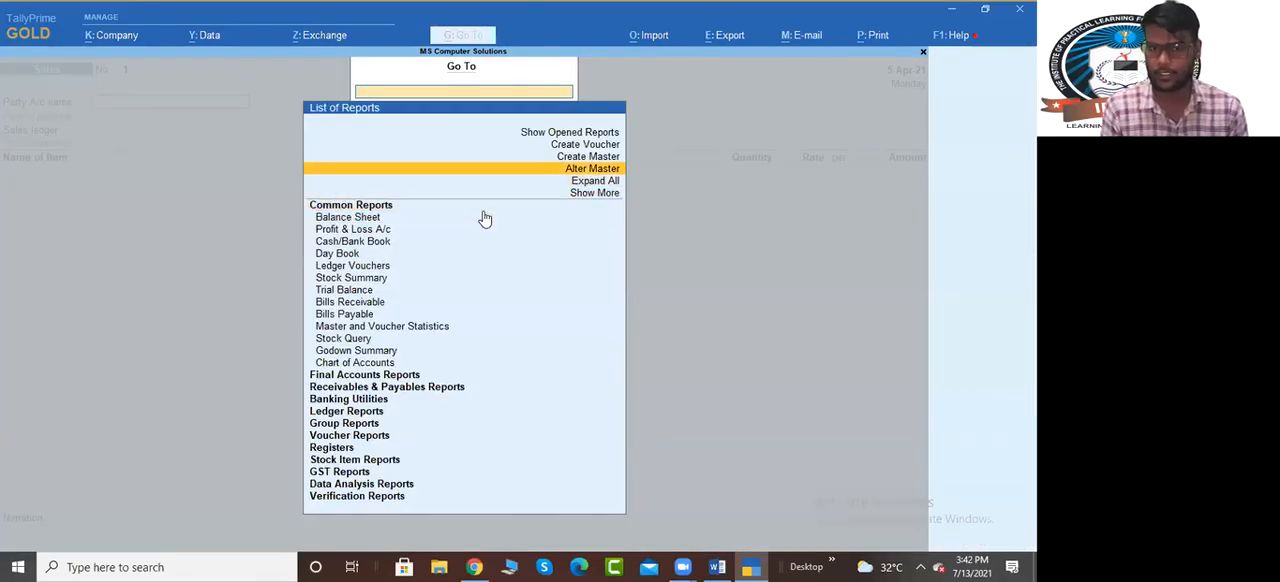
{"action": "key", "text": "Return"}
{"action": "key", "text": "Down"}
{"action": "key", "text": "Down"}
{"action": "key", "text": "Down"}
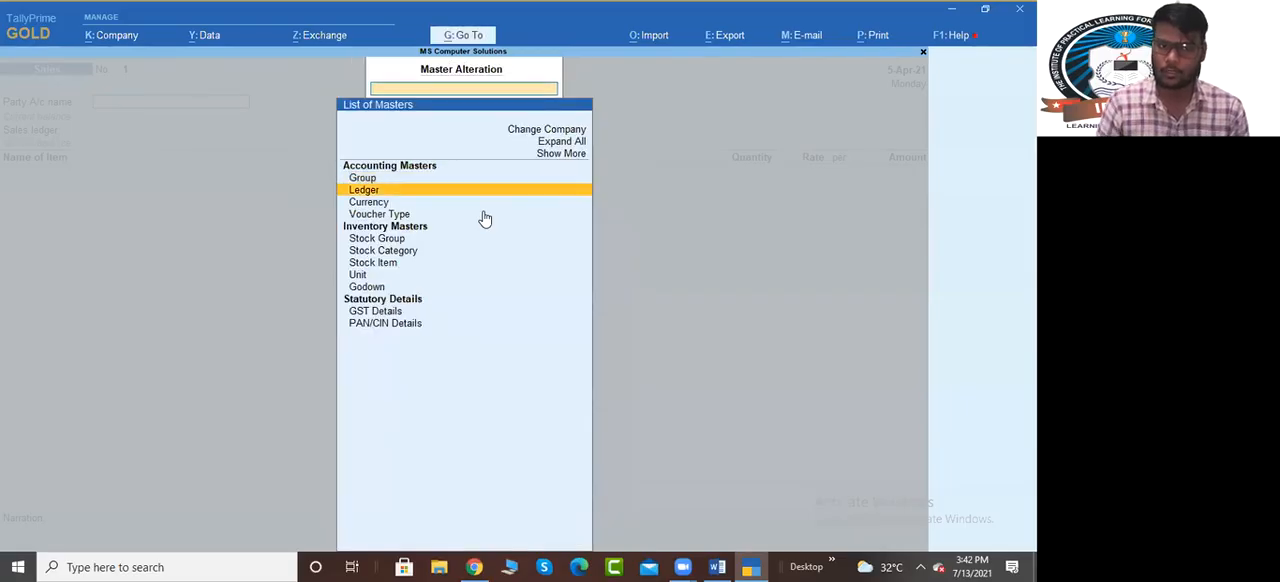
{"action": "key", "text": "Return"}
{"action": "type", "text": "sales"}
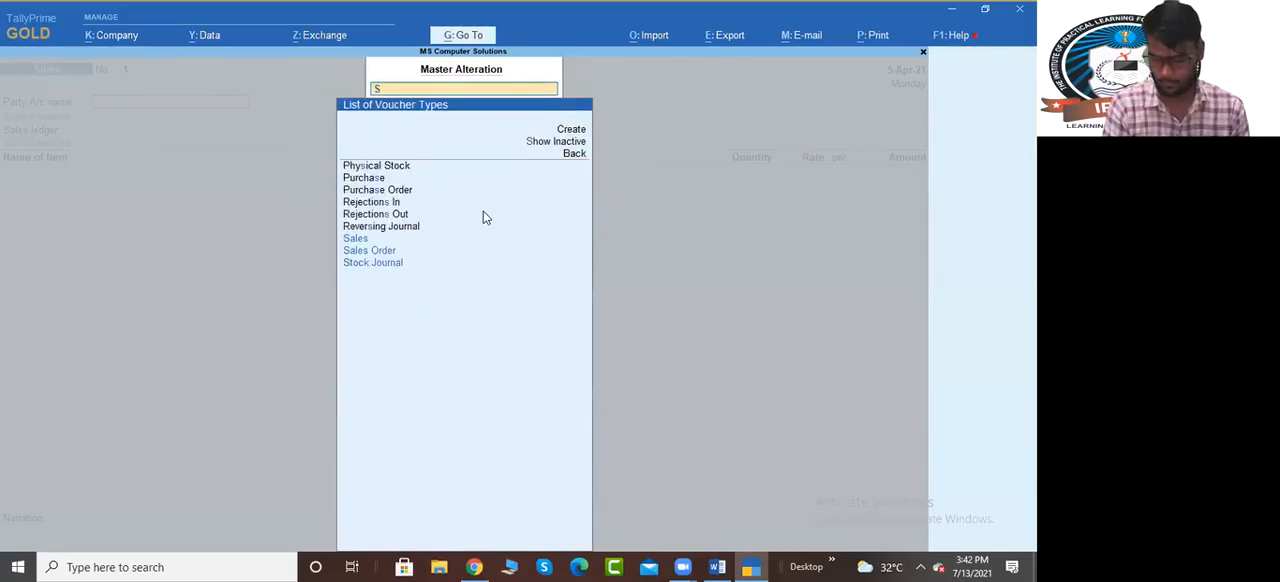
{"action": "key", "text": "Return"}
Choose the Sales voucher numbering method, and enable duplicate prevention and advanced numbering configuration
{"action": "key", "text": "Return"}
{"action": "key", "text": "Return"}
{"action": "key", "text": "Return"}
{"action": "key", "text": "Return"}
{"action": "key", "text": "Down"}
{"action": "key", "text": "Down"}
{"action": "key", "text": "Up"}
{"action": "key", "text": "Return"}
{"action": "key", "text": "y"}
Set the starting number to 101 and the numerical width to 3, keeping zero prefill at No
{"action": "key", "text": "Return"}
{"action": "key", "text": "y"}
{"action": "key", "text": "Return"}
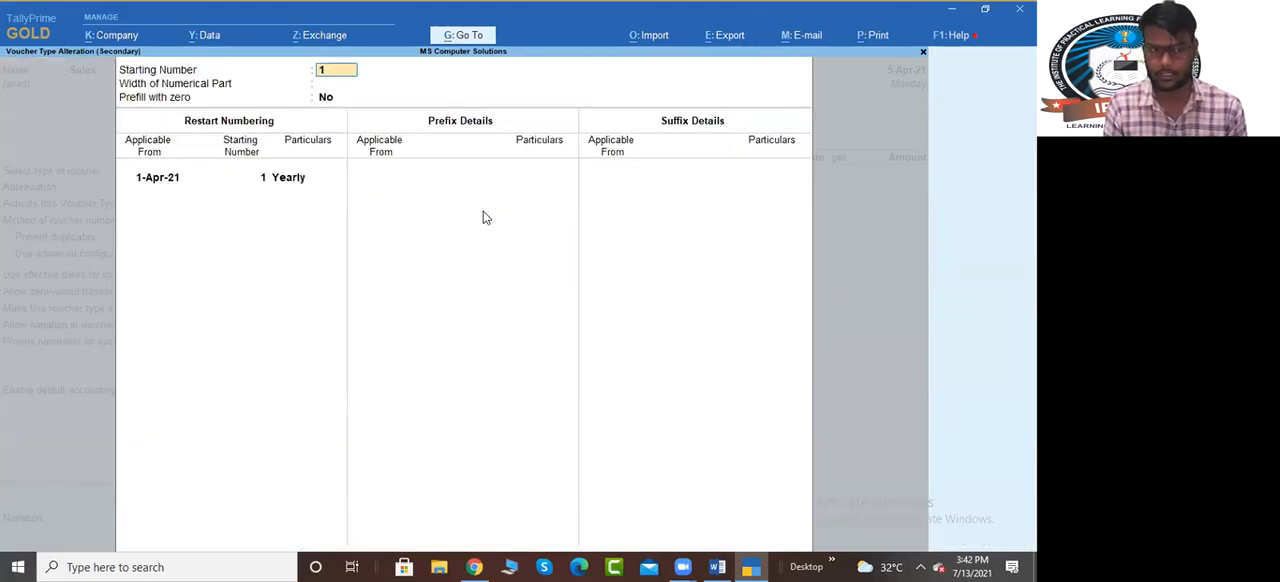
{"action": "type", "text": "MS"}
{"action": "key", "text": "BackSpace"}
{"action": "key", "text": "BackSpace"}
{"action": "type", "text": "101"}
{"action": "key", "text": "Return"}
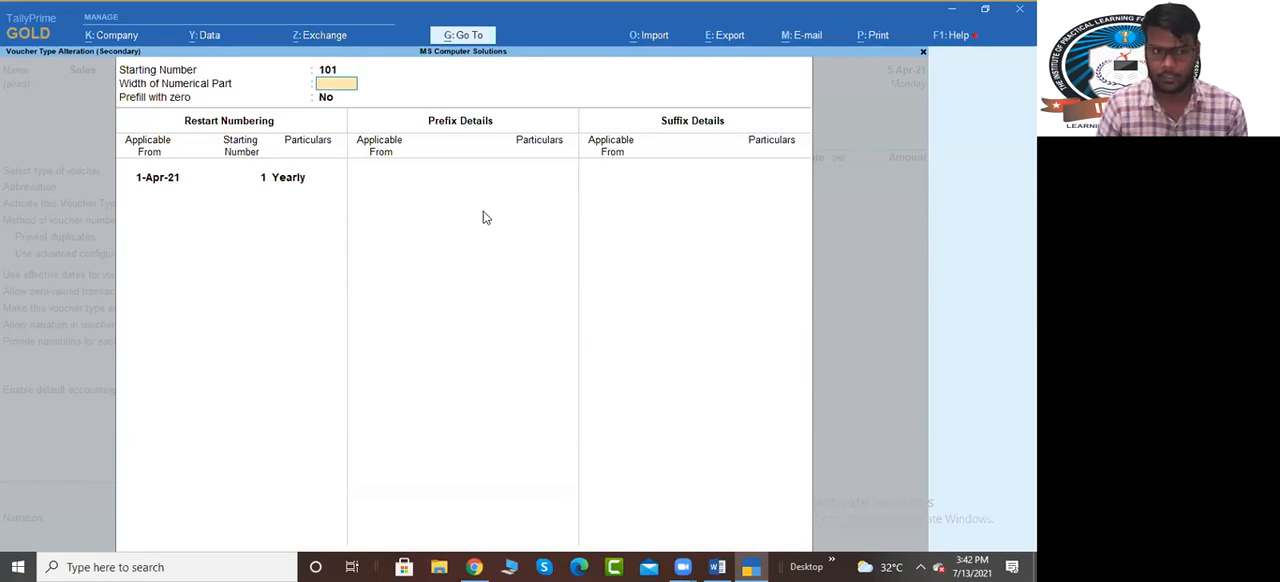
{"action": "type", "text": "3"}
Restart numbering yearly at 101 from 1-Apr-21 and add the prefix MS/ from the same date
{"action": "key", "text": "Return"}
{"action": "key", "text": "Return"}
{"action": "key", "text": "Return"}
{"action": "type", "text": "101"}
{"action": "key", "text": "Return"}
{"action": "key", "text": "Return"}
{"action": "key", "text": "Return"}
{"action": "key", "text": "Return"}
{"action": "key", "text": "BackSpace"}
{"action": "key", "text": "Return"}
{"action": "type", "text": "MS/"}
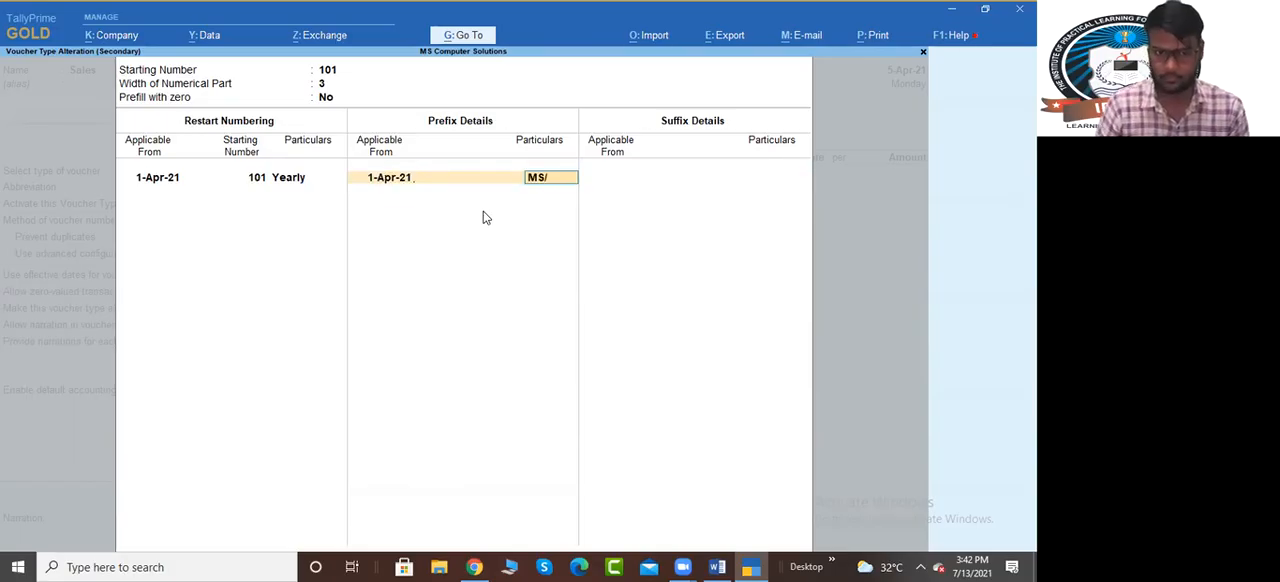
{"action": "key", "text": "Return"}
{"action": "key", "text": "Return"}
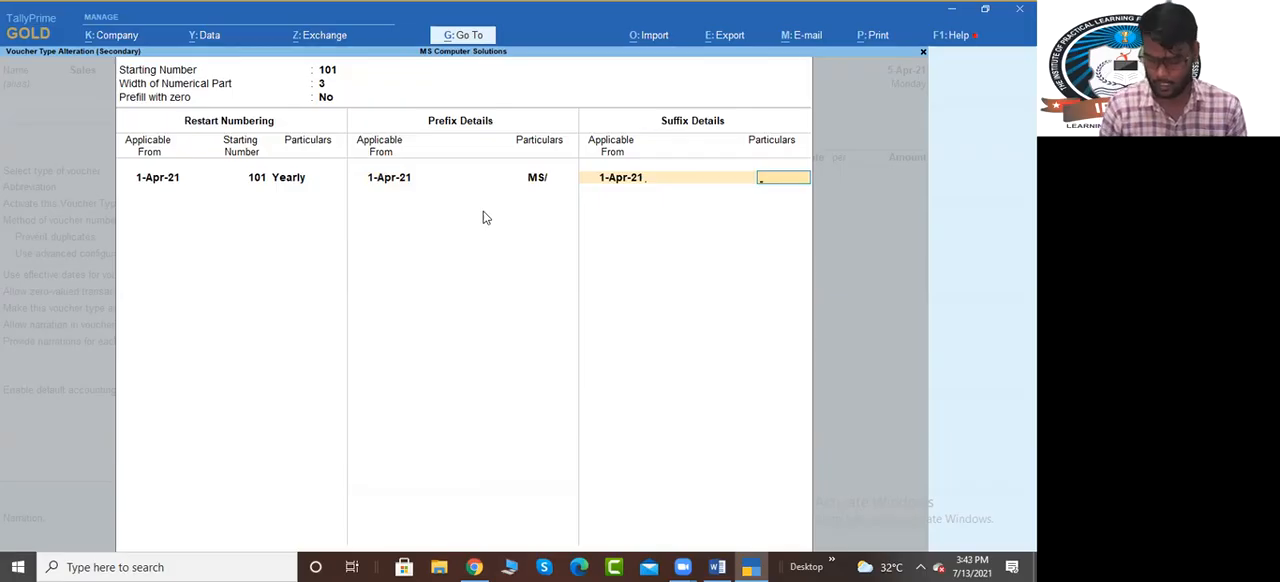
Set the voucher number suffix to /21-22, applicable from 1-Apr-21
{"action": "type", "text": "/20-2"}
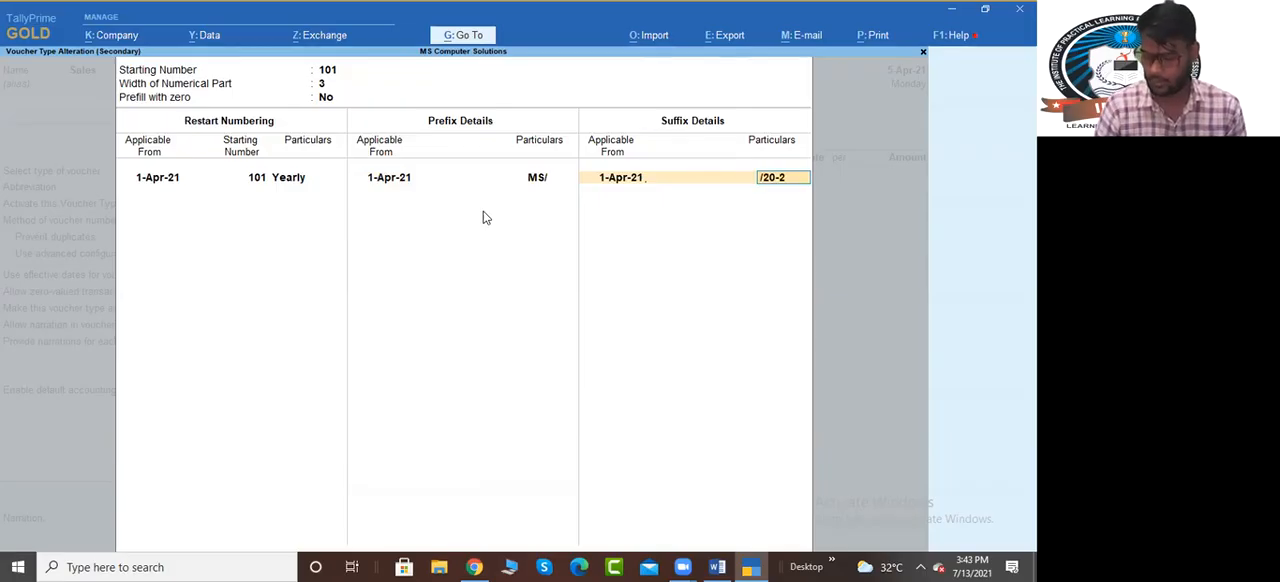
{"action": "key", "text": "BackSpace"}
{"action": "key", "text": "BackSpace"}
{"action": "key", "text": "BackSpace"}
{"action": "type", "text": "1-22"}
{"action": "key", "text": "Return"}
{"action": "key", "text": "Return"}
{"action": "key", "text": "Return"}
Save the Sales voucher type and return to the sales voucher entry
{"action": "key", "text": "ctrl+a"}
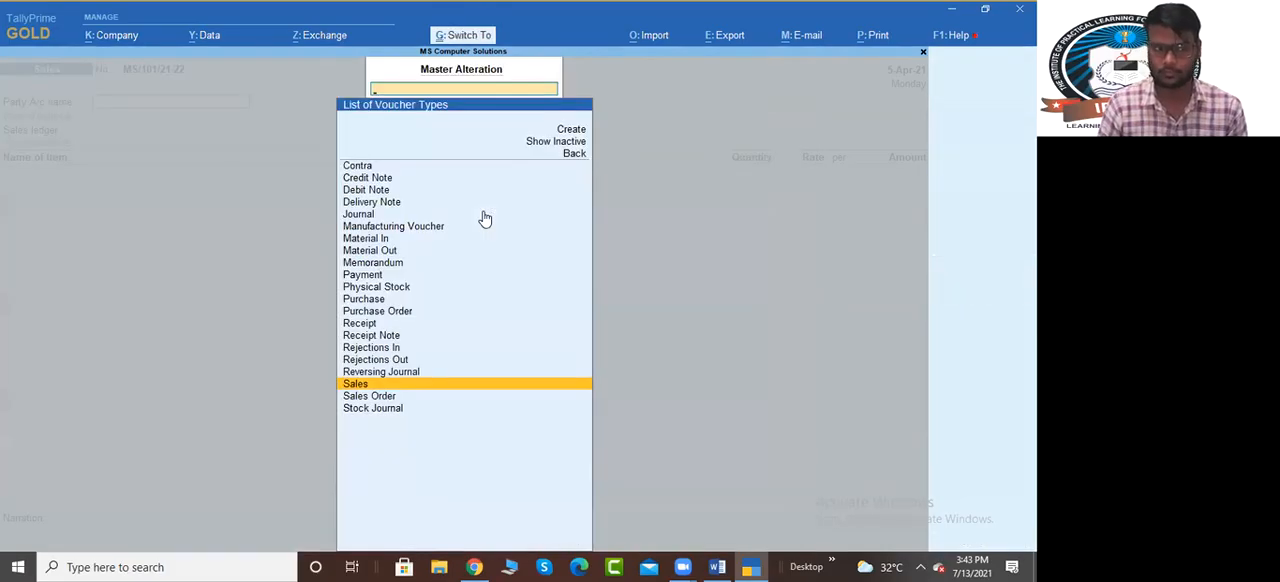
{"action": "key", "text": "Return"}
{"action": "key", "text": "Escape"}
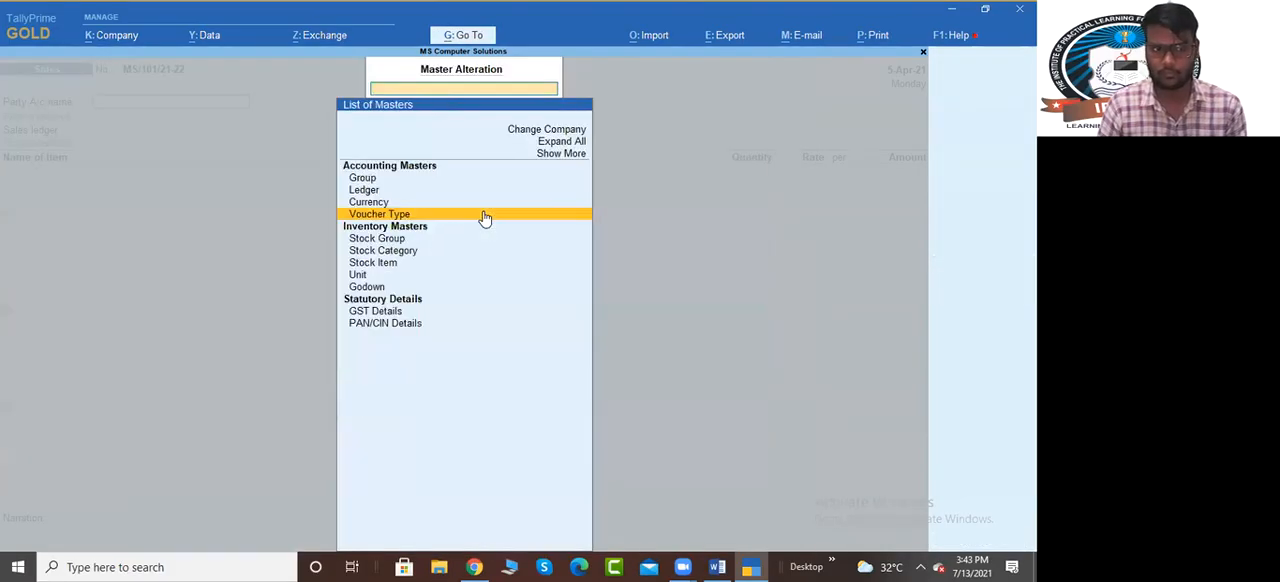
{"action": "key", "text": "Escape"}
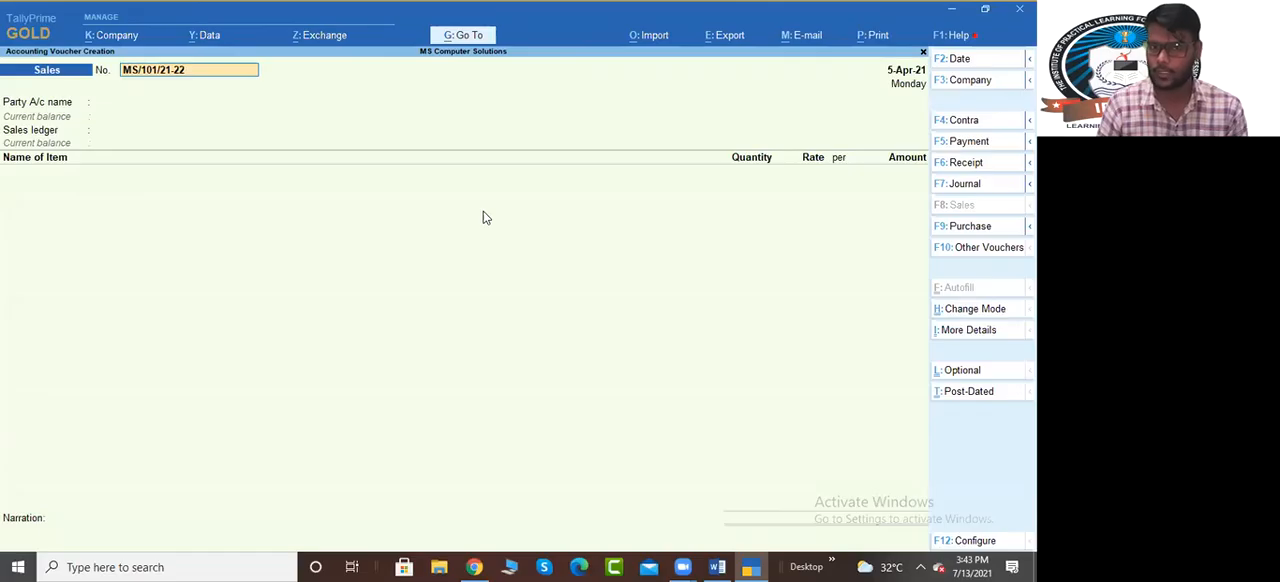
Accept voucher number MS/101/21-22 and start a new party ledger named Ram & Sons, checking the name in the Word document
{"action": "key", "text": "Return"}
{"action": "key", "text": "alt+c"}
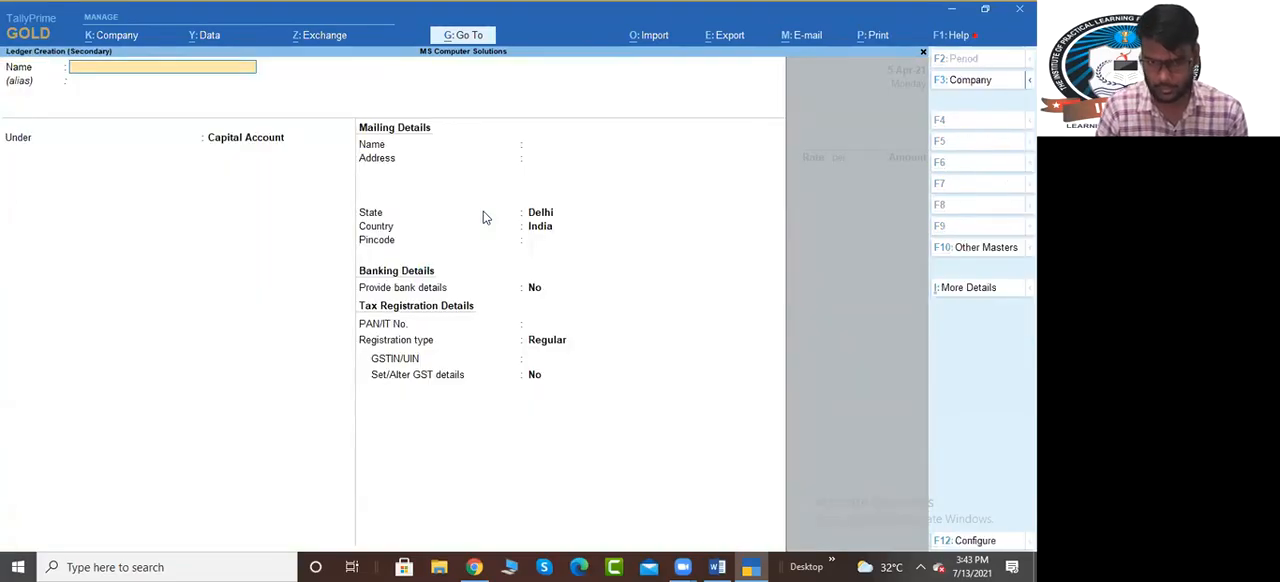
{"action": "key", "text": "alt+Tab"}
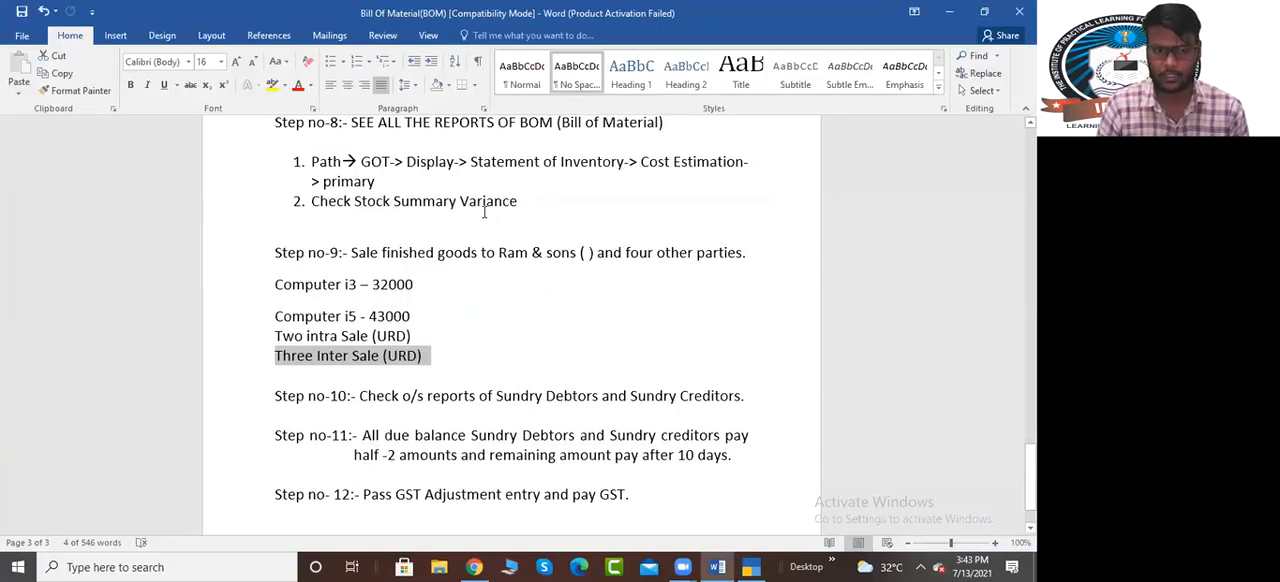
{"action": "key", "text": "alt+Tab"}
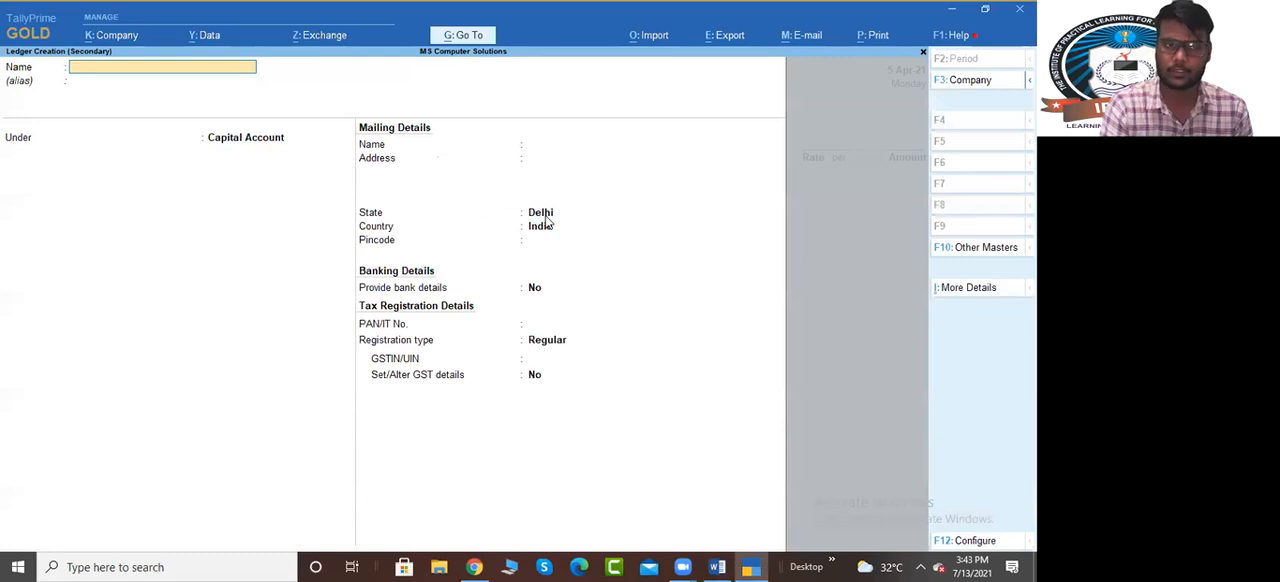
{"action": "type", "text": "Ram an"}
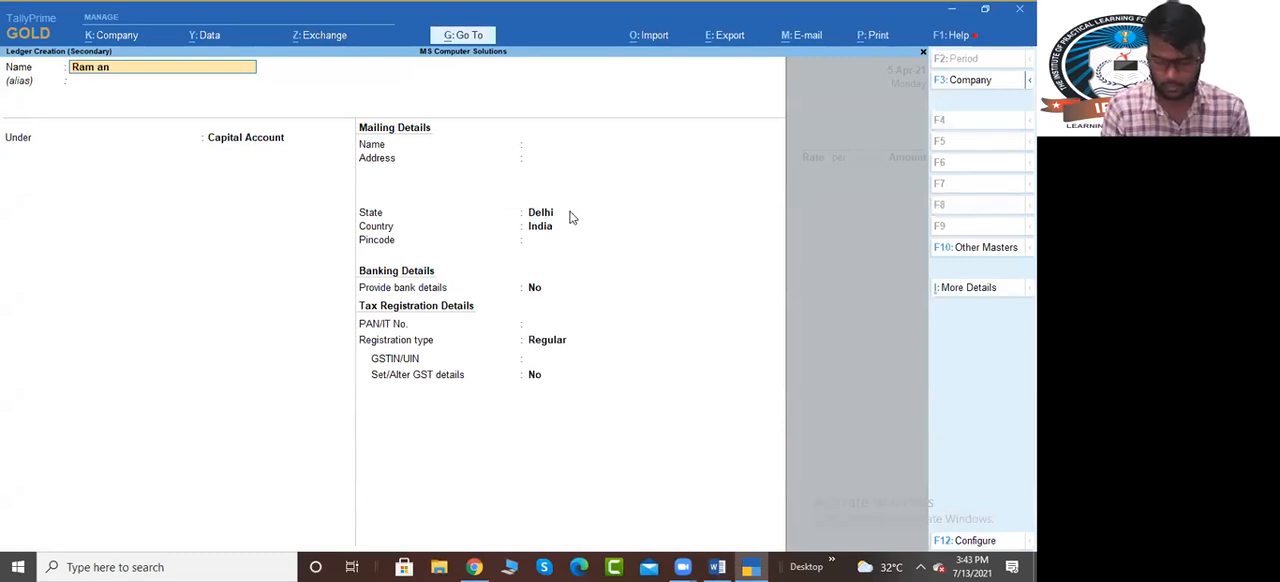
{"action": "key", "text": "alt+Tab"}
{"action": "key", "text": "alt+Tab"}
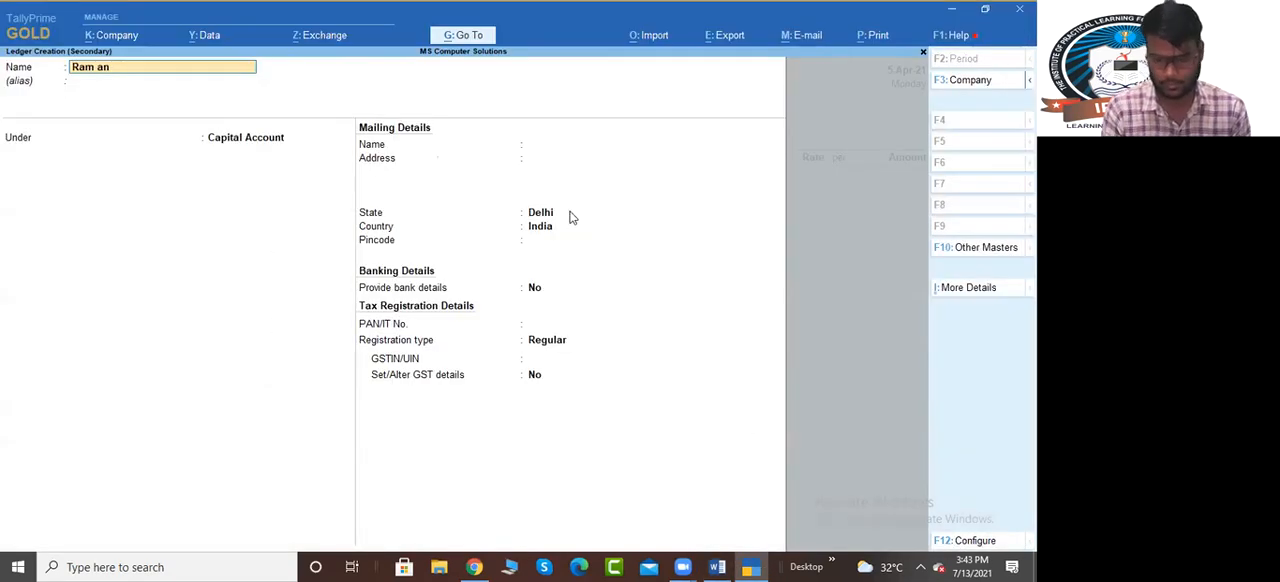
{"action": "key", "text": "BackSpace"}
{"action": "key", "text": "BackSpace"}
{"action": "type", "text": "& Sons"}
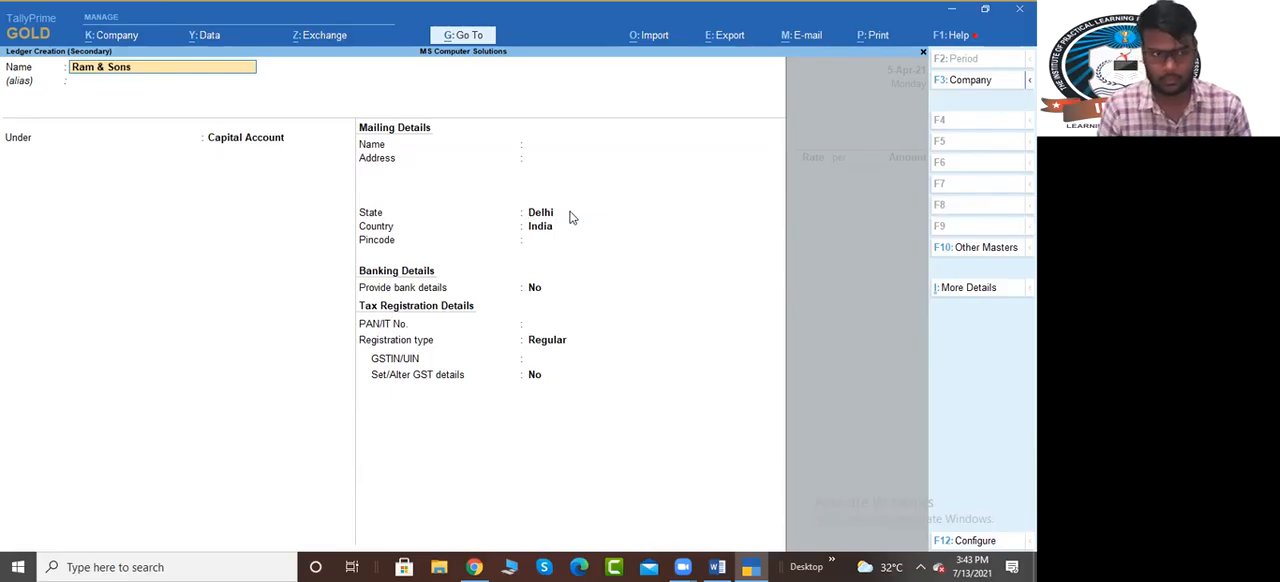
Place the Ram & Sons ledger under Sundry Debtors, keeping bill-by-bill balances on and the state as Delhi
{"action": "key", "text": "Return"}
{"action": "type", "text": "Sun"}
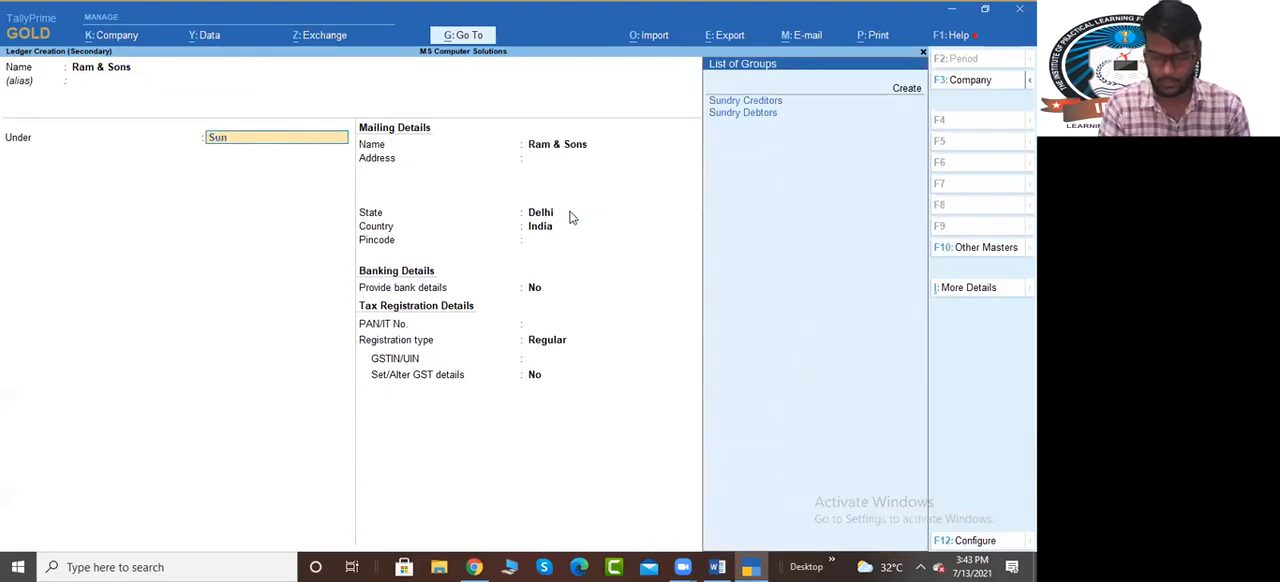
{"action": "key", "text": "Down"}
{"action": "key", "text": "Return"}
{"action": "key", "text": "Return"}
{"action": "key", "text": "Return"}
{"action": "key", "text": "Return"}
{"action": "key", "text": "Return"}
{"action": "key", "text": "Return"}
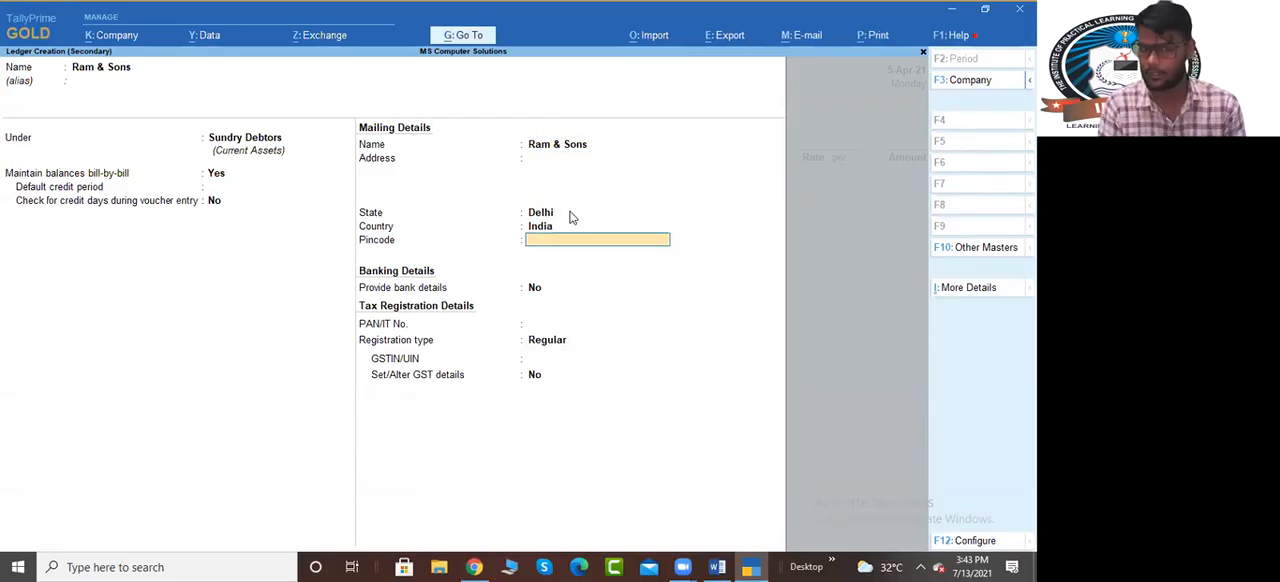
Set the Ram & Sons registration type to Unregistered and leave Set/Alter GST details at No
{"action": "key", "text": "Return"}
{"action": "key", "text": "Return"}
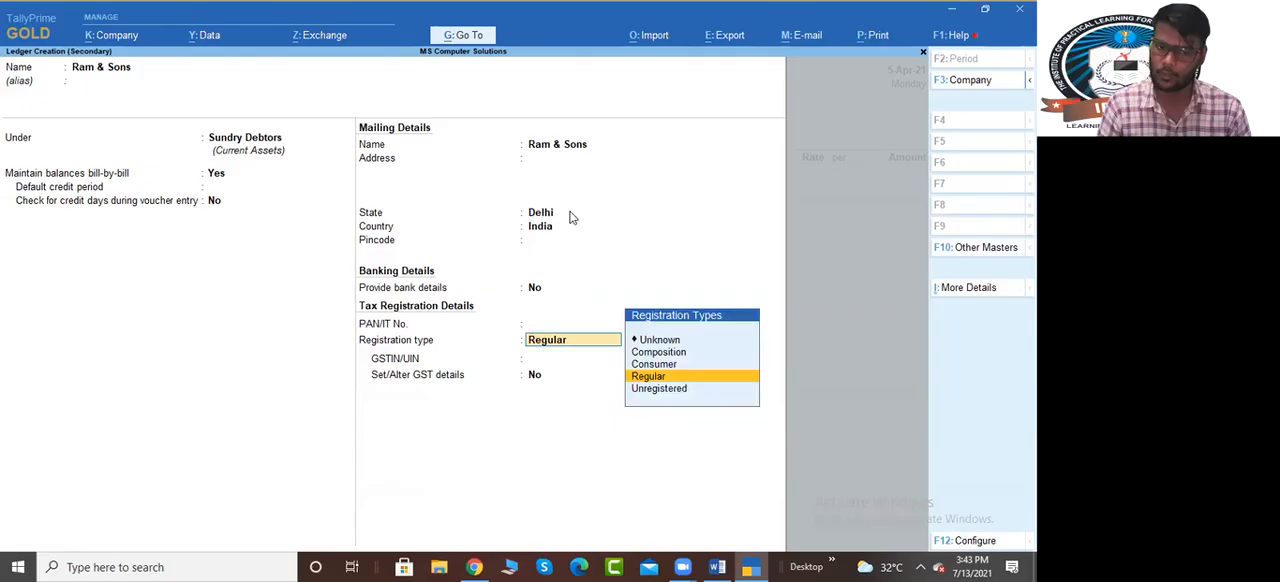
{"action": "key", "text": "Down"}
{"action": "key", "text": "Return"}
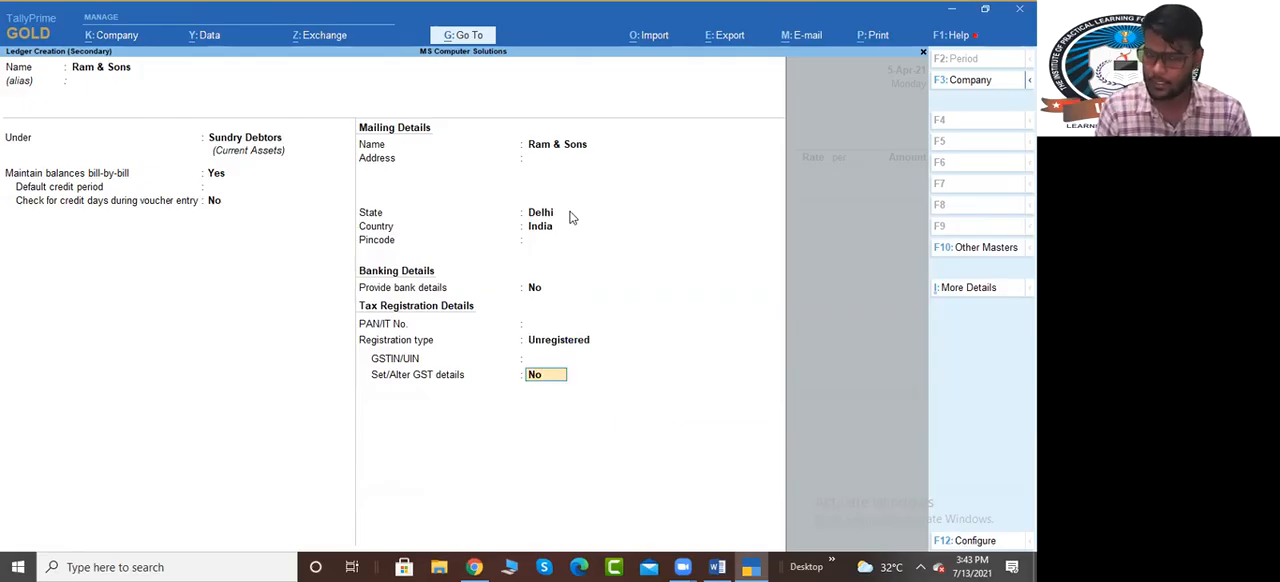
{"action": "key", "text": "Return"}
{"action": "key", "text": "Return"}
Save the Ram & Sons ledger and accept its default party details with Delhi as place of supply
{"action": "key", "text": "ctrl+a"}
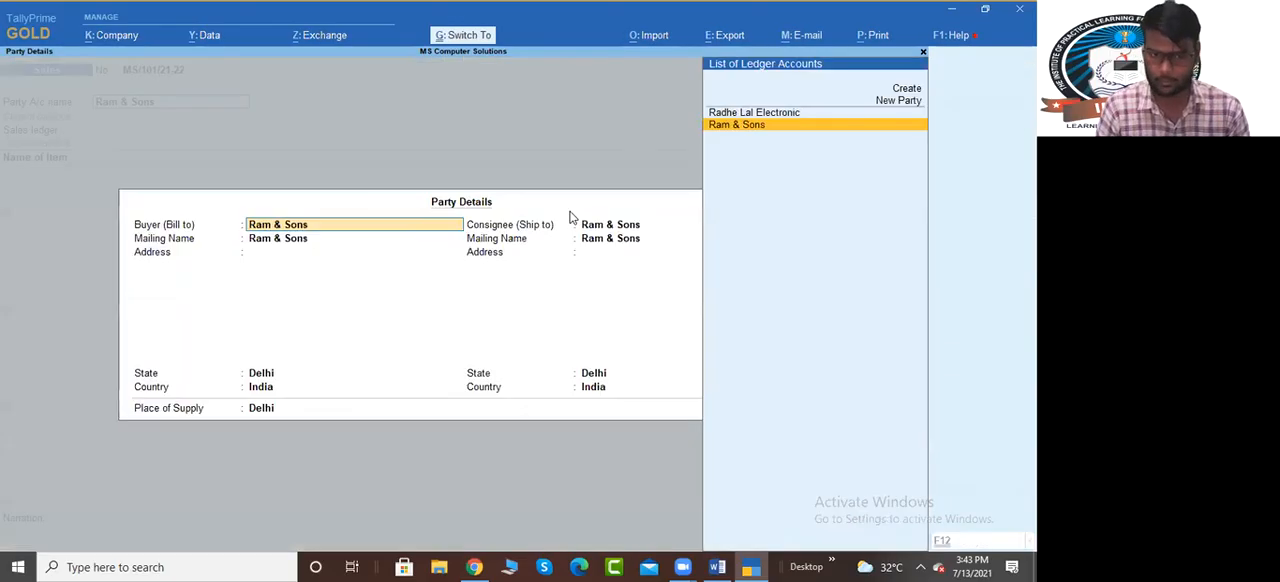
{"action": "key", "text": "ctrl+a"}
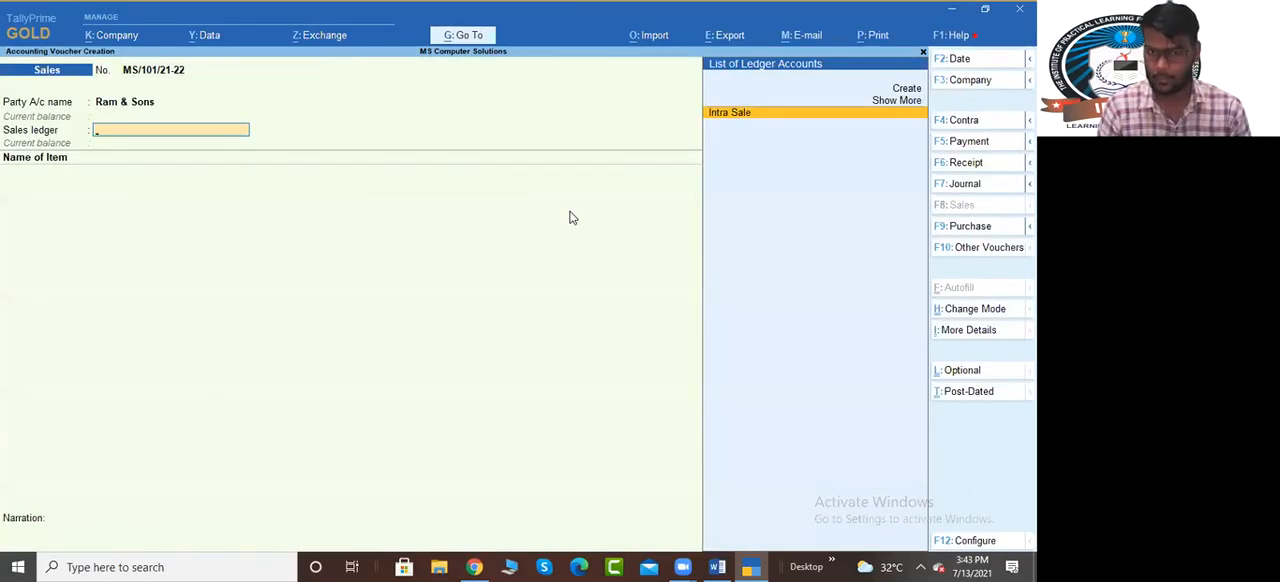
Choose Intra Sale as the sales ledger, filter the stock items by "Com", and switch to the Word document
{"action": "key", "text": "Return"}
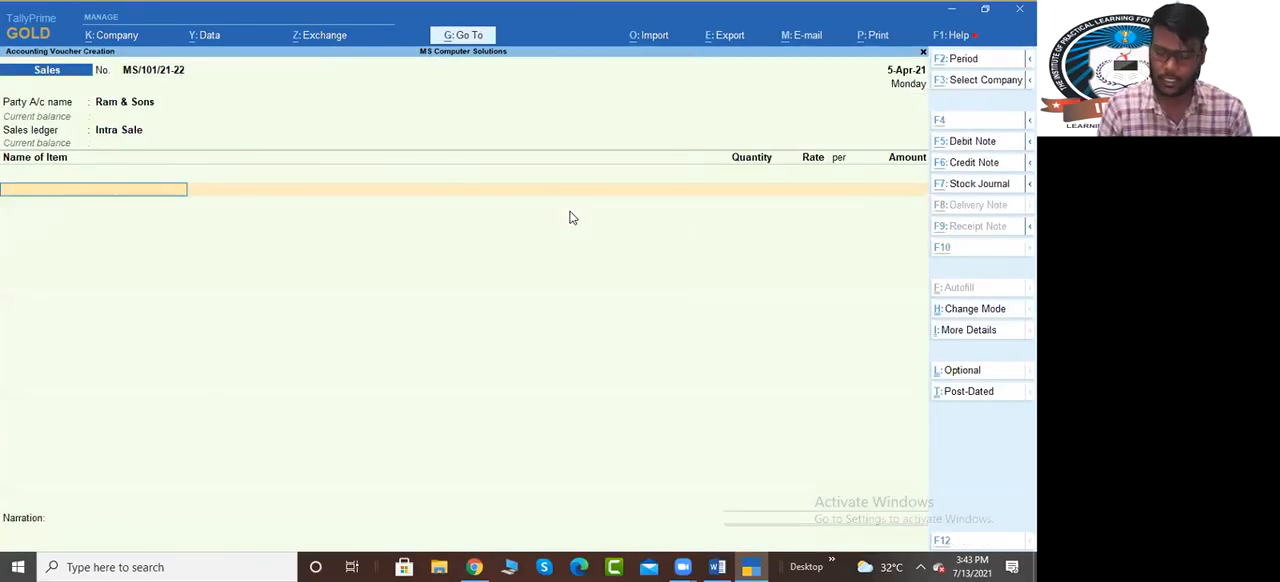
{"action": "type", "text": "Com"}
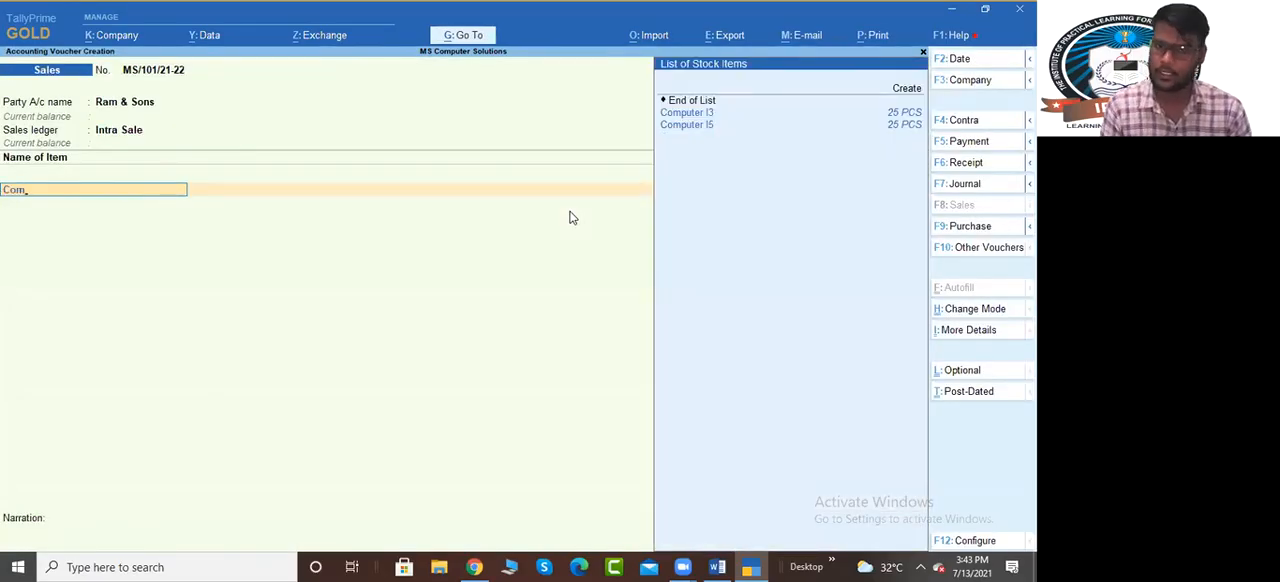
{"action": "key", "text": "alt+Tab"}
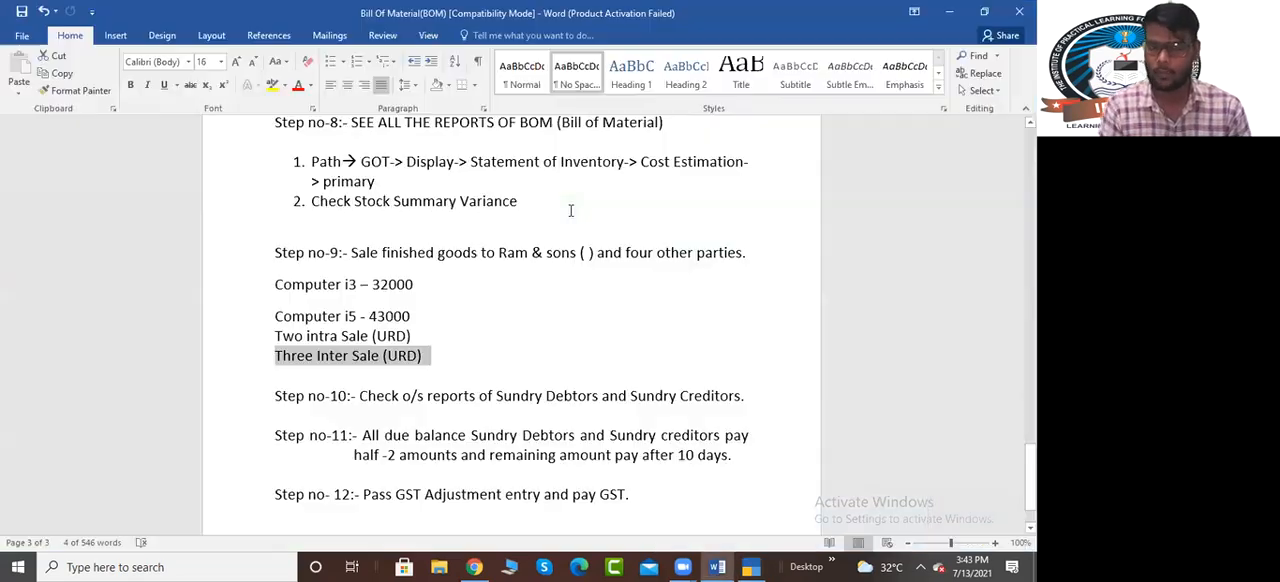
Add the line "5 Each Stock Items Sale" below the Computer i5 price under Step no-9
{"action": "left_click", "coordinate": [419, 315]}
{"action": "key", "text": "Return"}
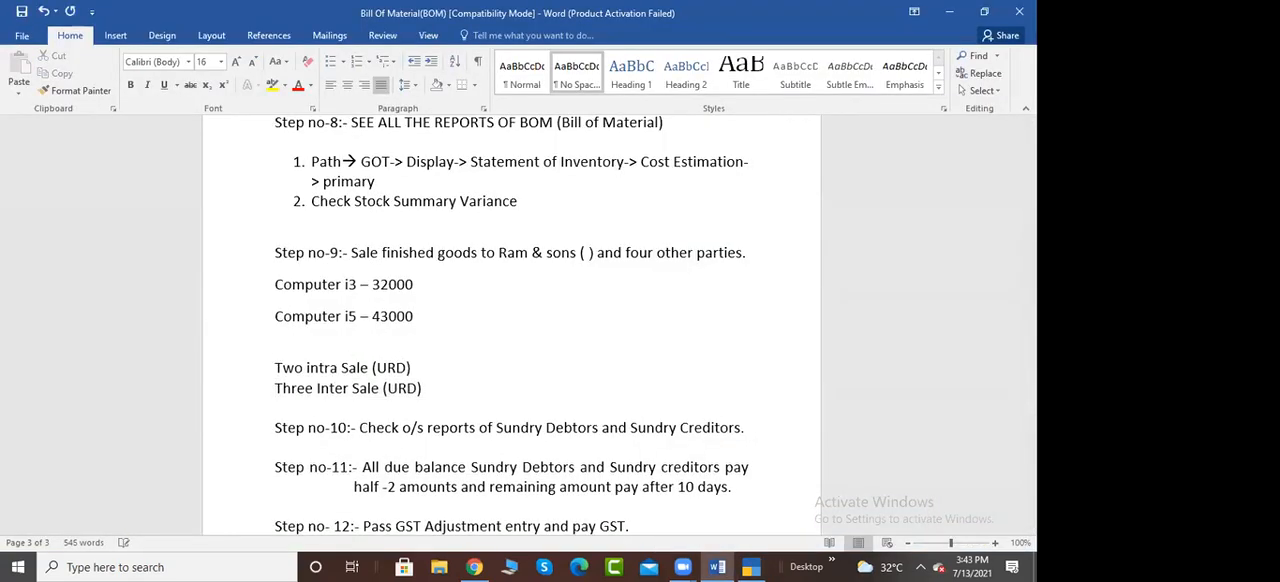
{"action": "type", "text": "5 Ech"}
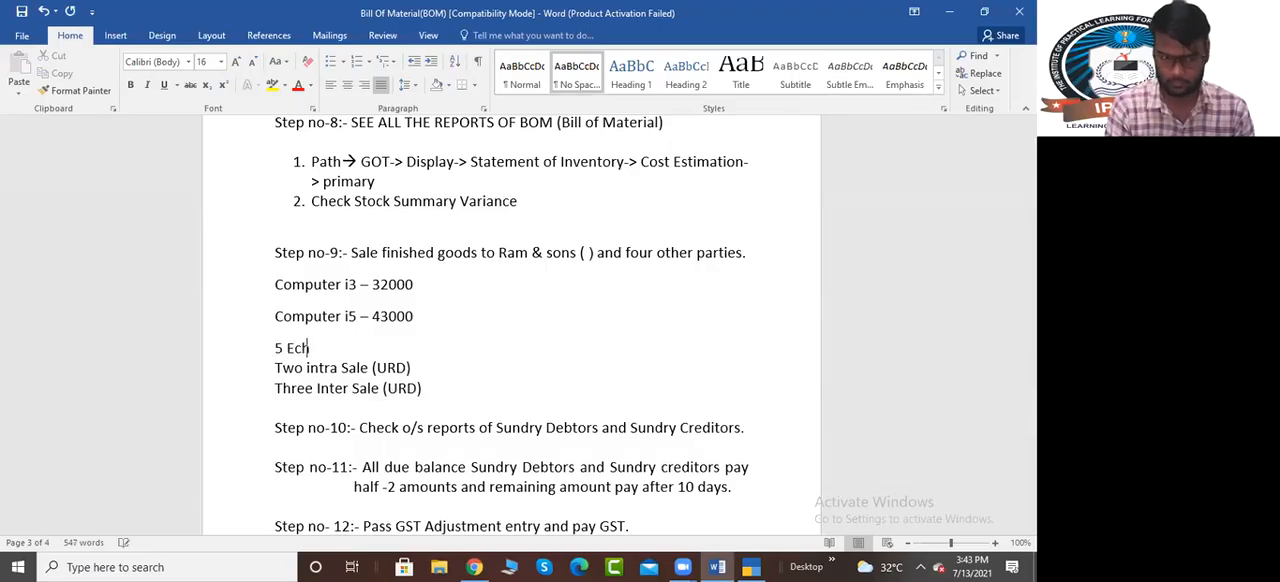
{"action": "key", "text": "BackSpace"}
{"action": "key", "text": "BackSpace"}
{"action": "key", "text": "BackSpace"}
{"action": "type", "text": "a"}
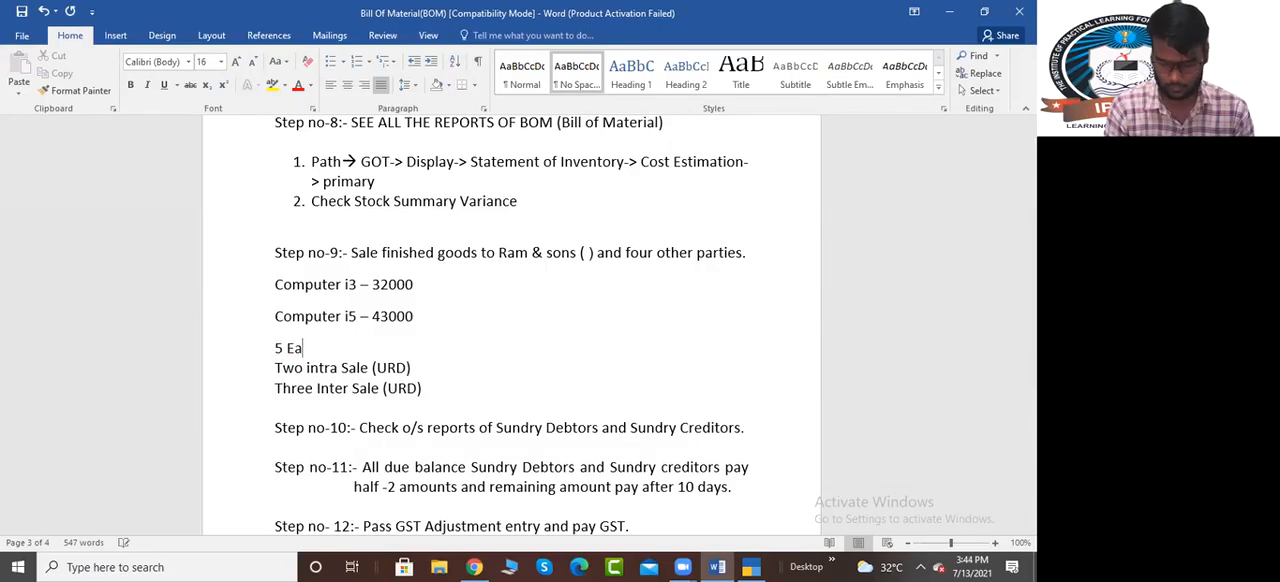
{"action": "type", "text": "ch Stock IO"}
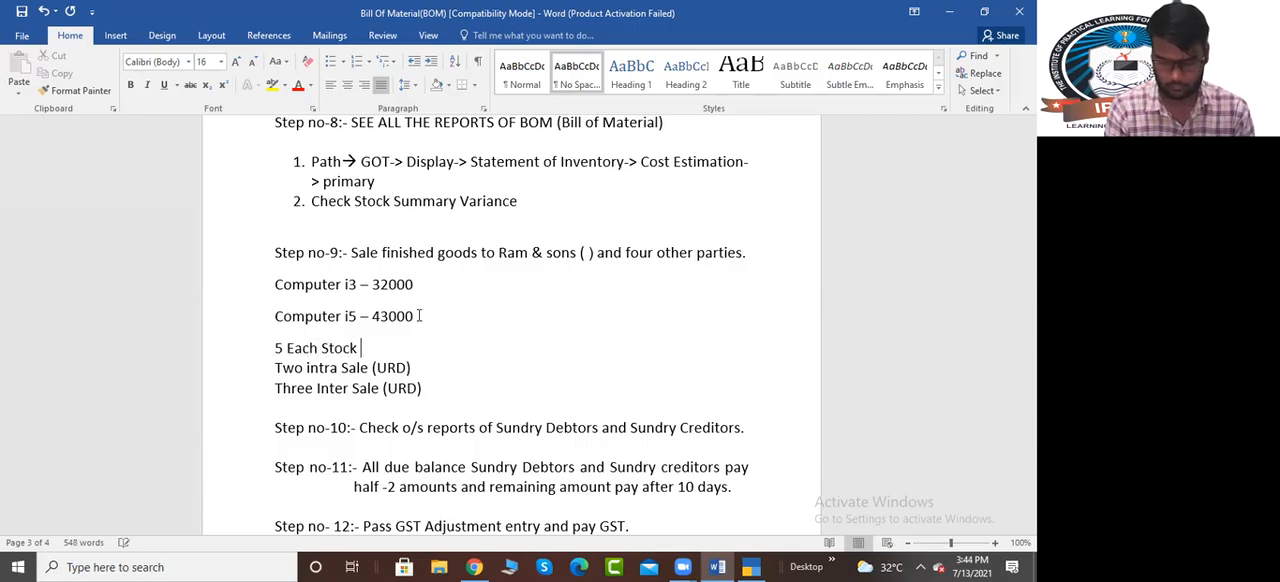
{"action": "key", "text": "BackSpace"}
{"action": "type", "text": "tems "}
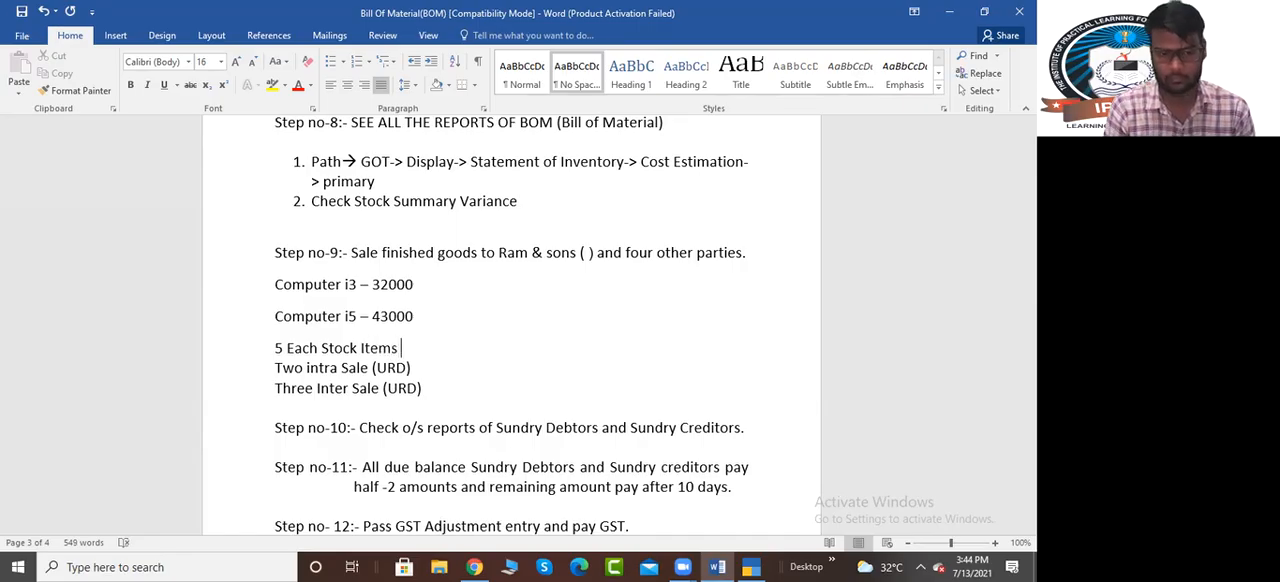
{"action": "type", "text": "Sale"}
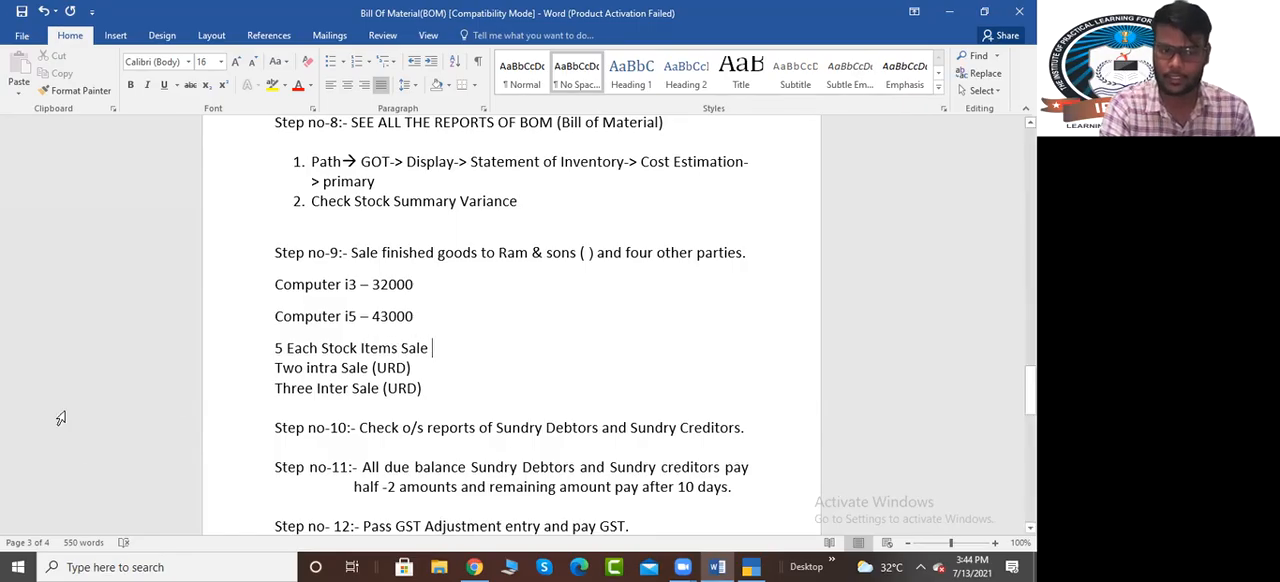
Insert "PCS" after the 5 in the new quantity line so it reads "5PCS Each Stock Items Sale"
{"action": "left_click", "coordinate": [283, 350]}
{"action": "type", "text": "PCS"}
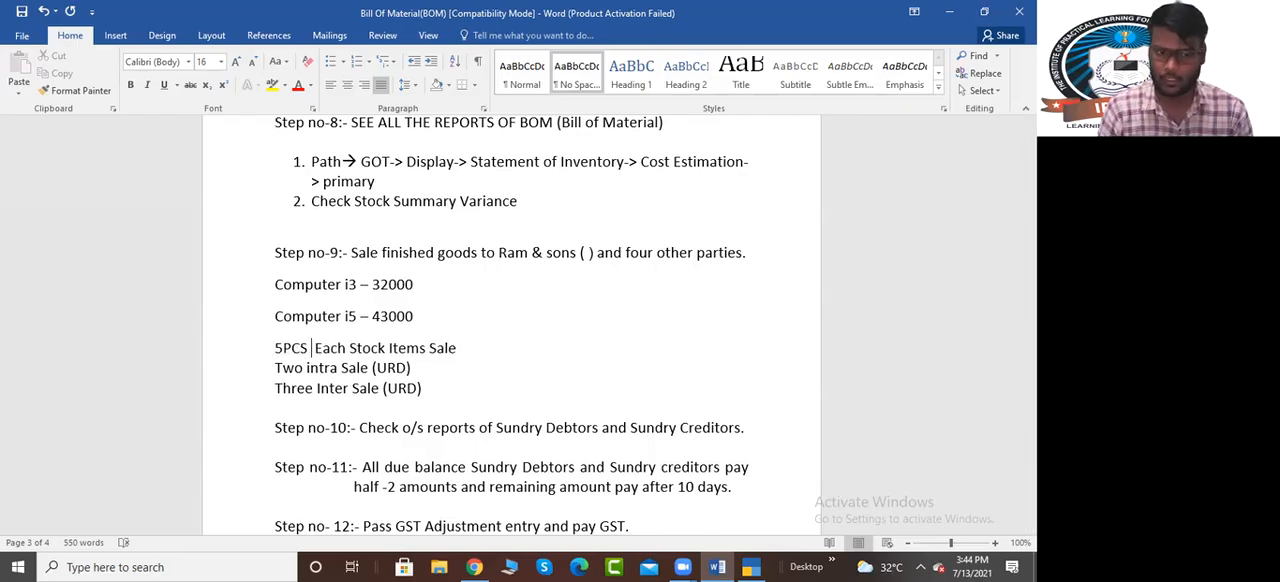
{"action": "key", "text": "BackSpace"}
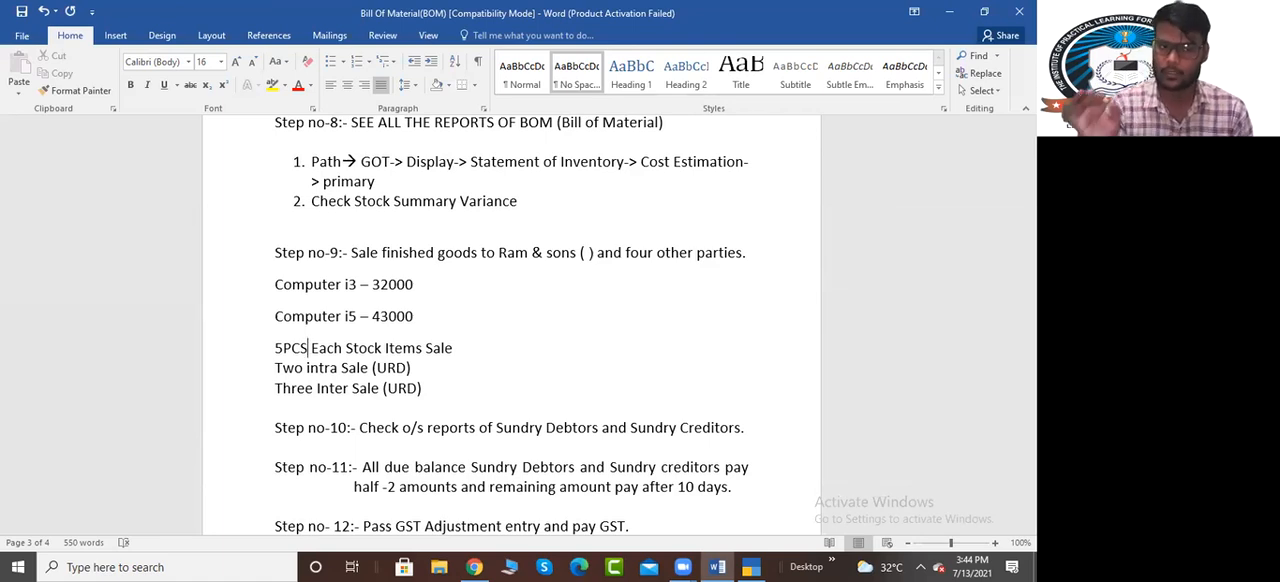
Switch back to TallyPrime and choose Computer I3 as the first sale item, leaving its description blank
{"action": "key", "text": "alt+Tab"}
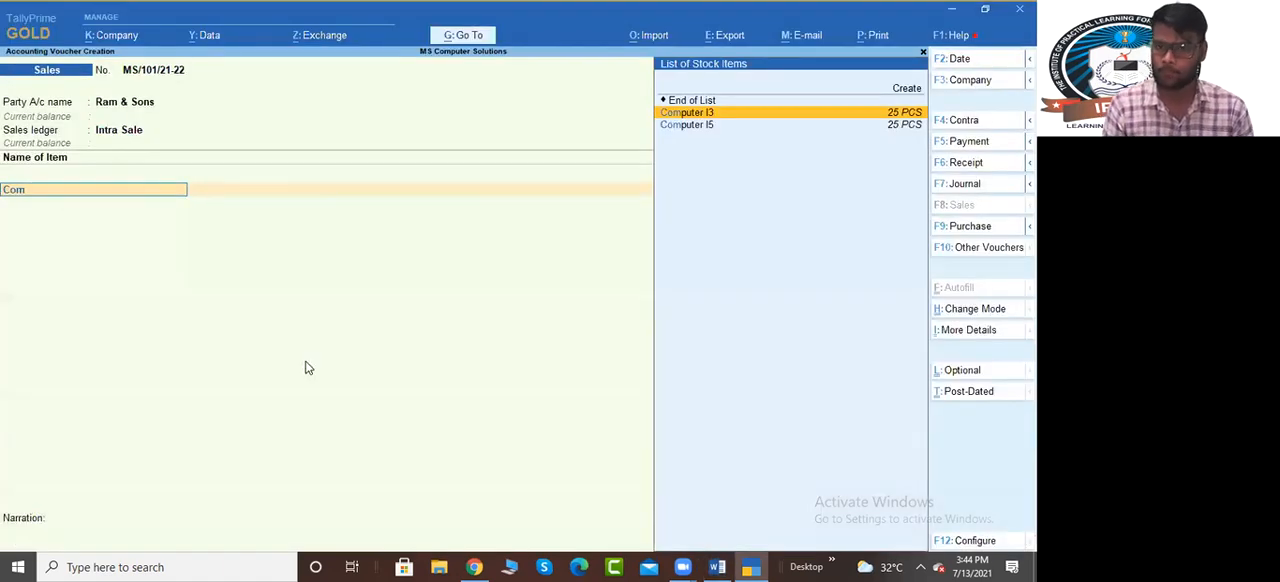
{"action": "key", "text": "Return"}
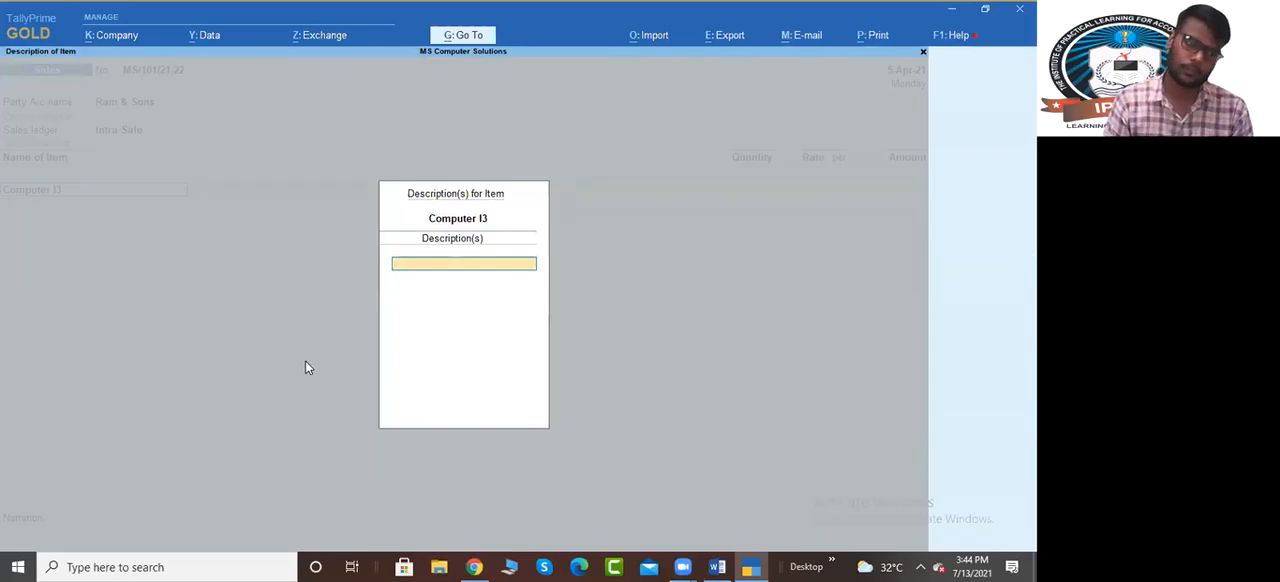
{"action": "key", "text": "Return"}
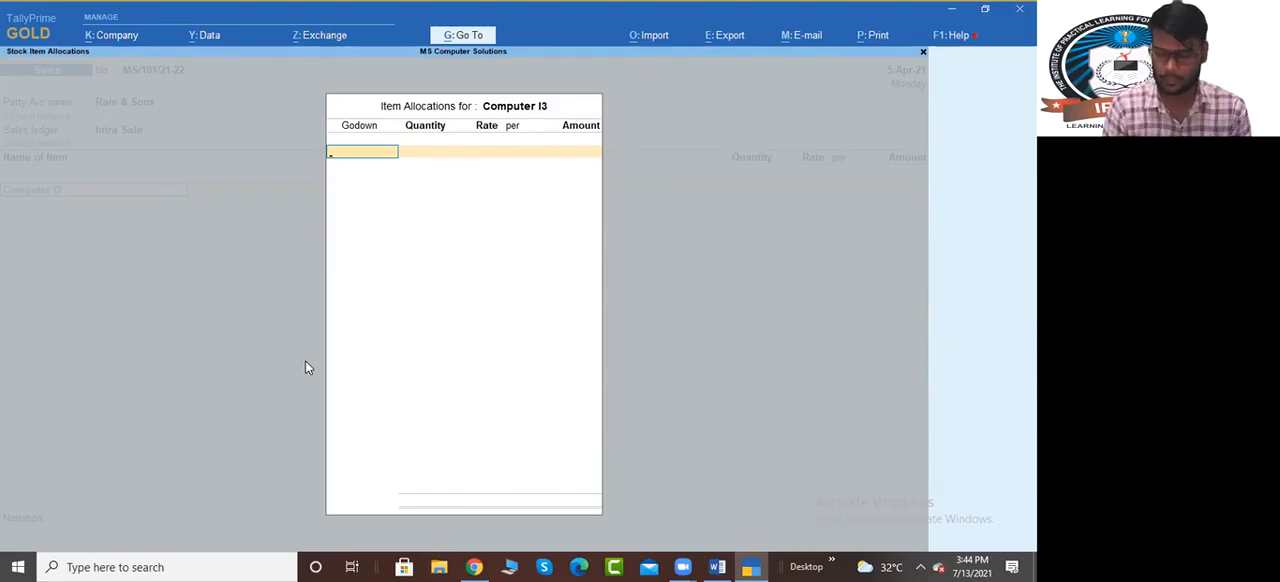
Try to allocate 25 PCS of Computer I3 from the Ramesh Nagar godown
{"action": "key", "text": "space"}
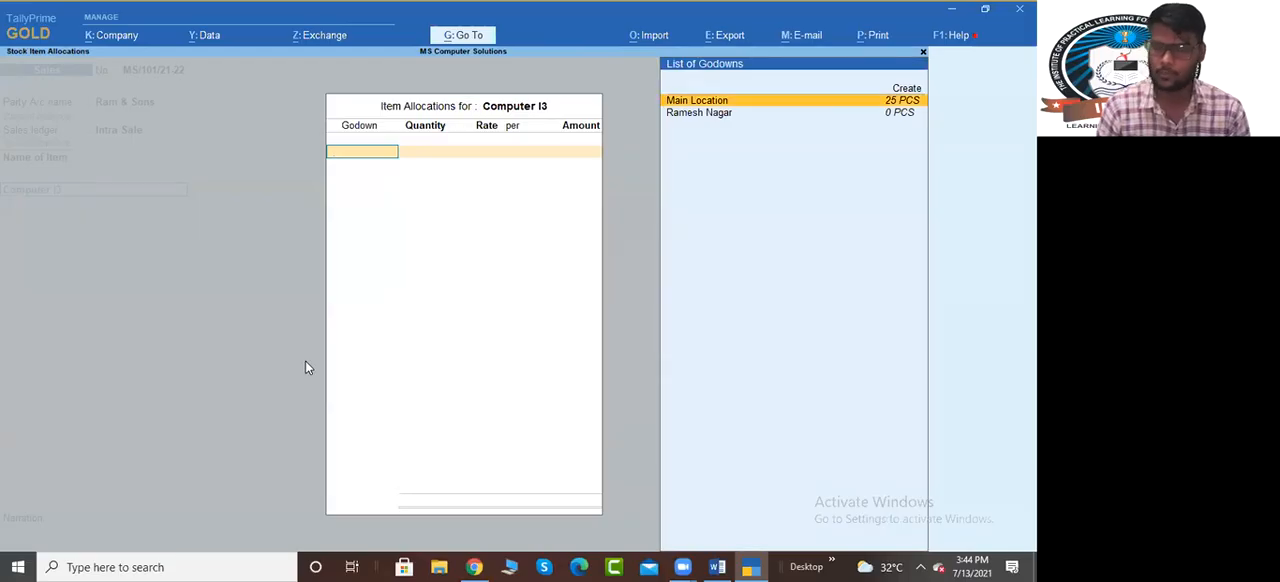
{"action": "key", "text": "Down"}
{"action": "key", "text": "Return"}
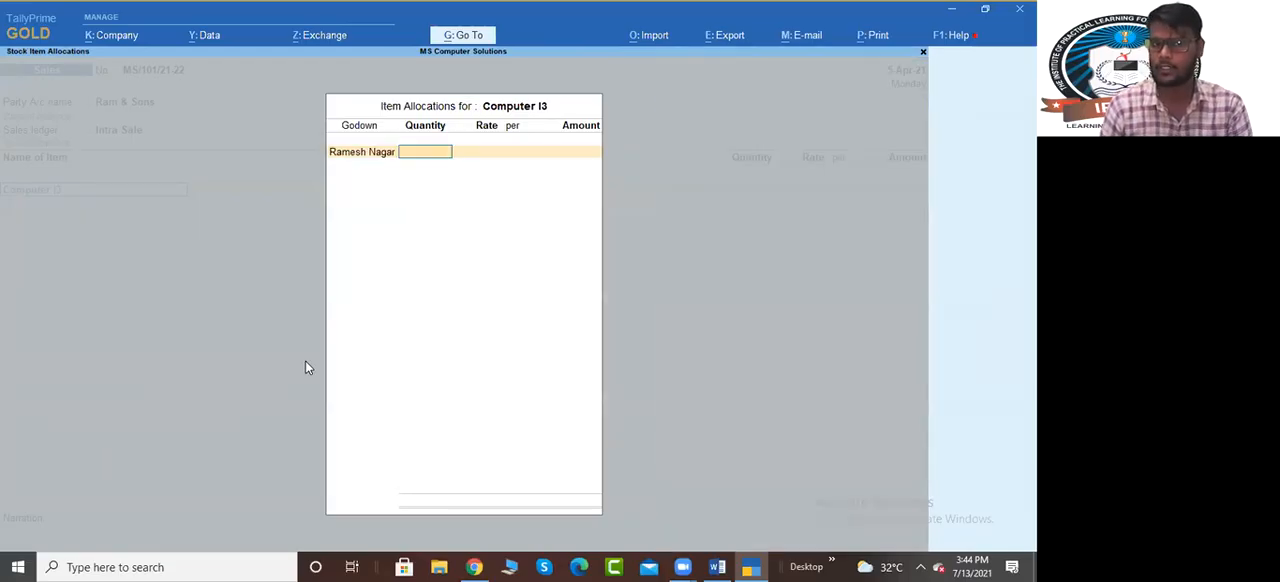
{"action": "type", "text": "25"}
{"action": "key", "text": "Return"}
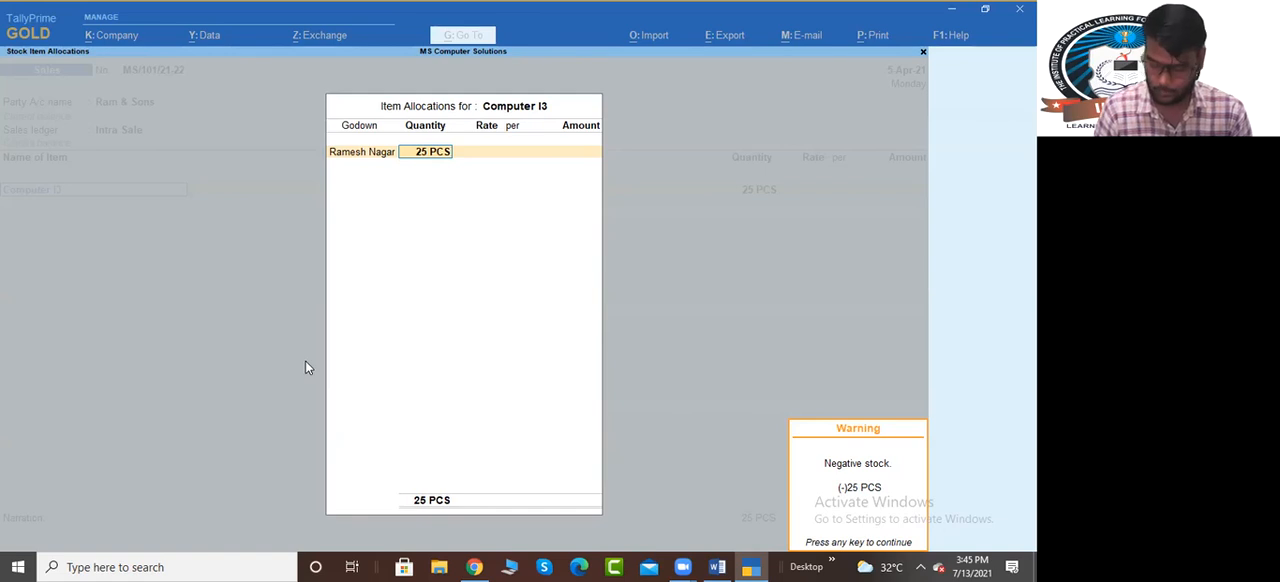
{"action": "key", "text": "Return"}
{"action": "key", "text": "BackSpace"}
{"action": "key", "text": "BackSpace"}
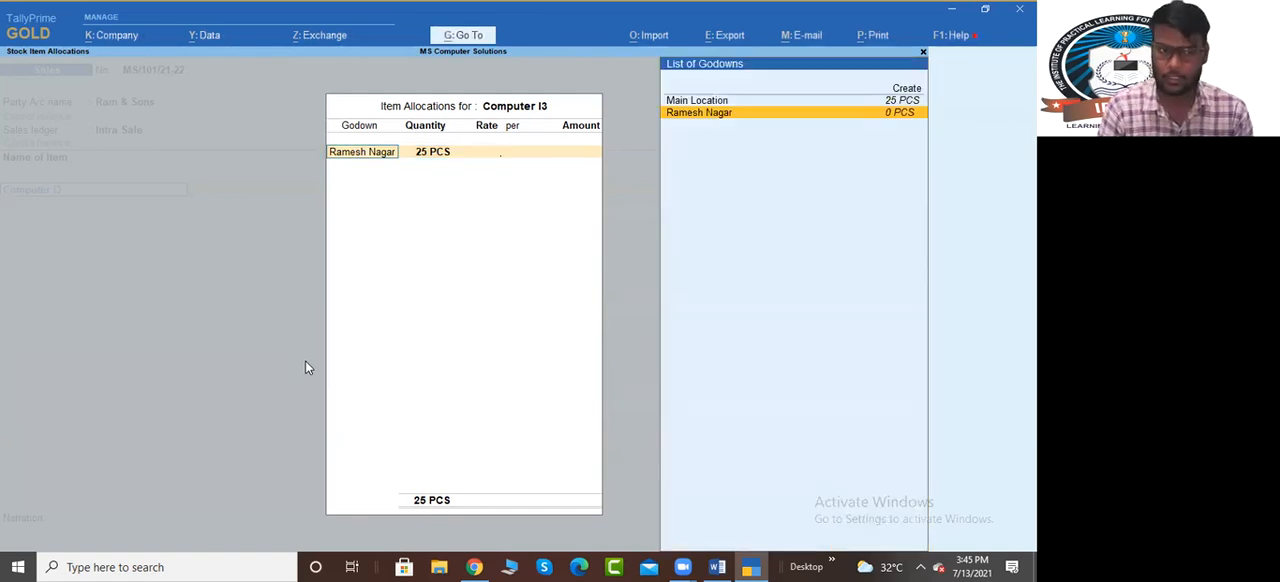
Set the Computer I3 allocation to the Main Location godown with a quantity of 5 PCS
{"action": "key", "text": "Up"}
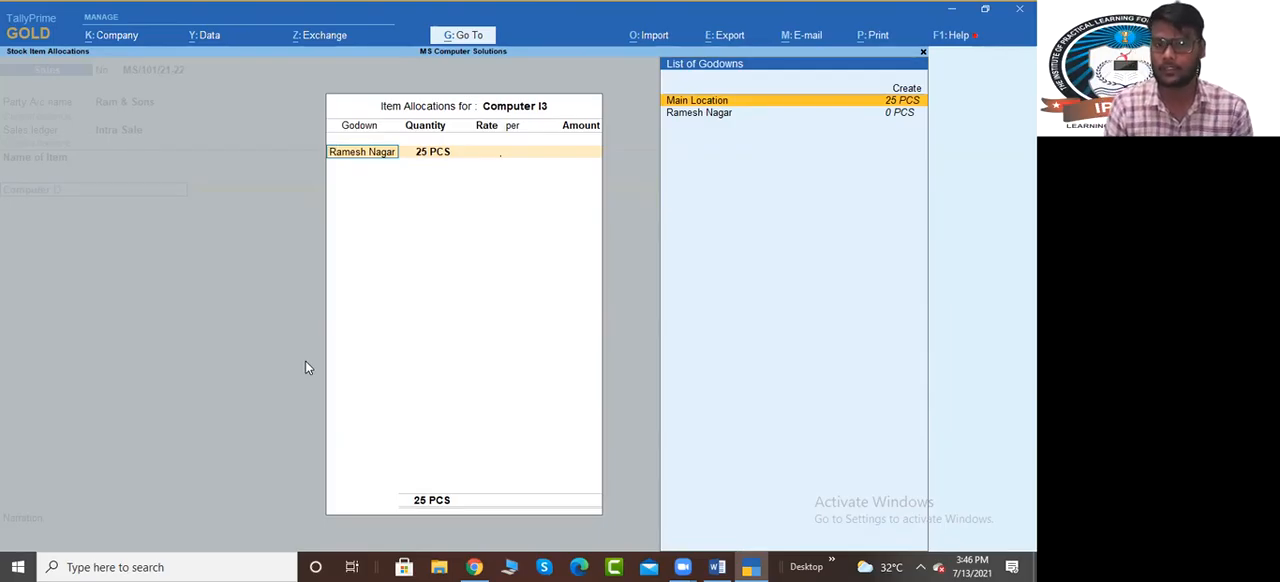
{"action": "key", "text": "Return"}
{"action": "type", "text": "5"}
{"action": "key", "text": "Return"}
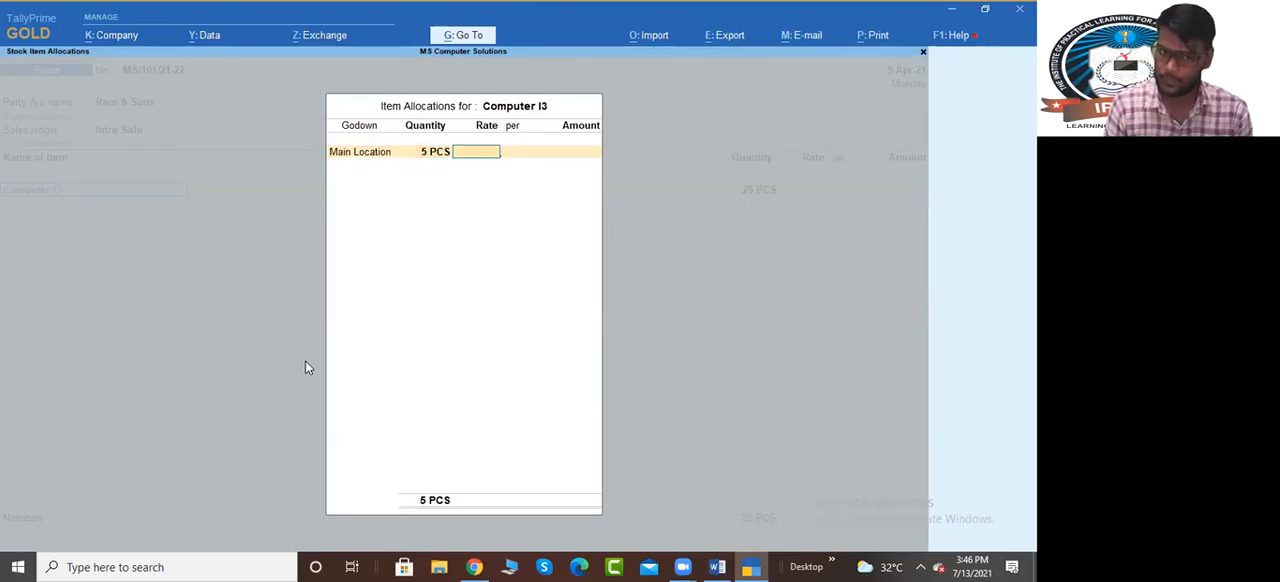
Check the Computer i3 price in the Word document, set its rate to 32,000 per PCS and finish the allocation
{"action": "key", "text": "alt+Tab"}
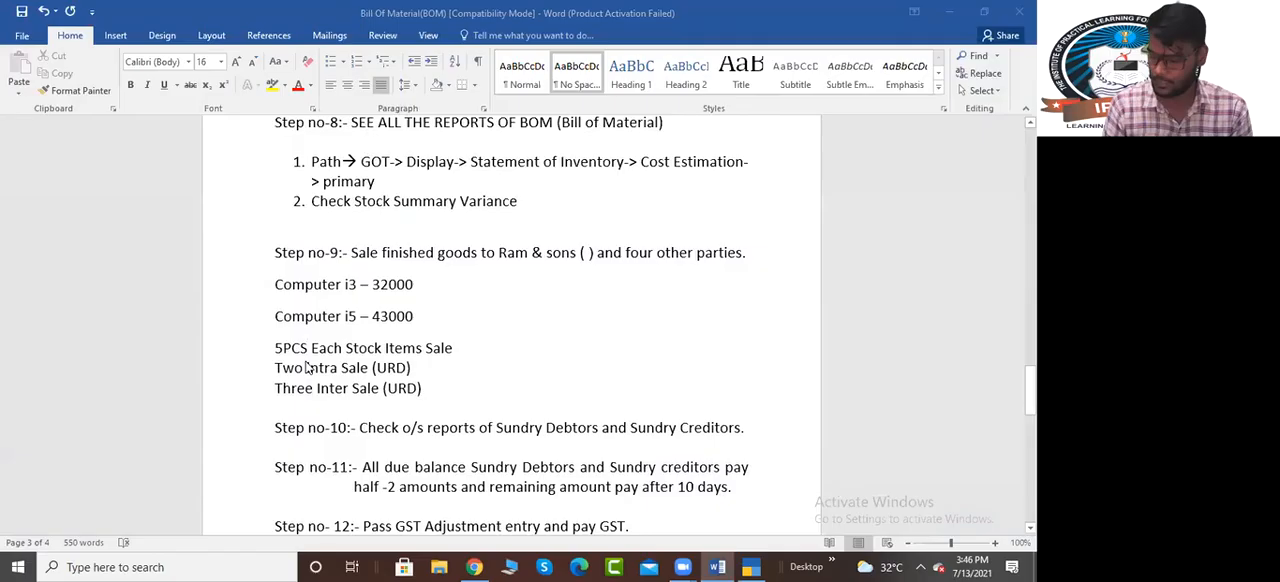
{"action": "key", "text": "alt+Tab"}
{"action": "type", "text": "32,000"}
{"action": "key", "text": "Return"}
{"action": "key", "text": "Return"}
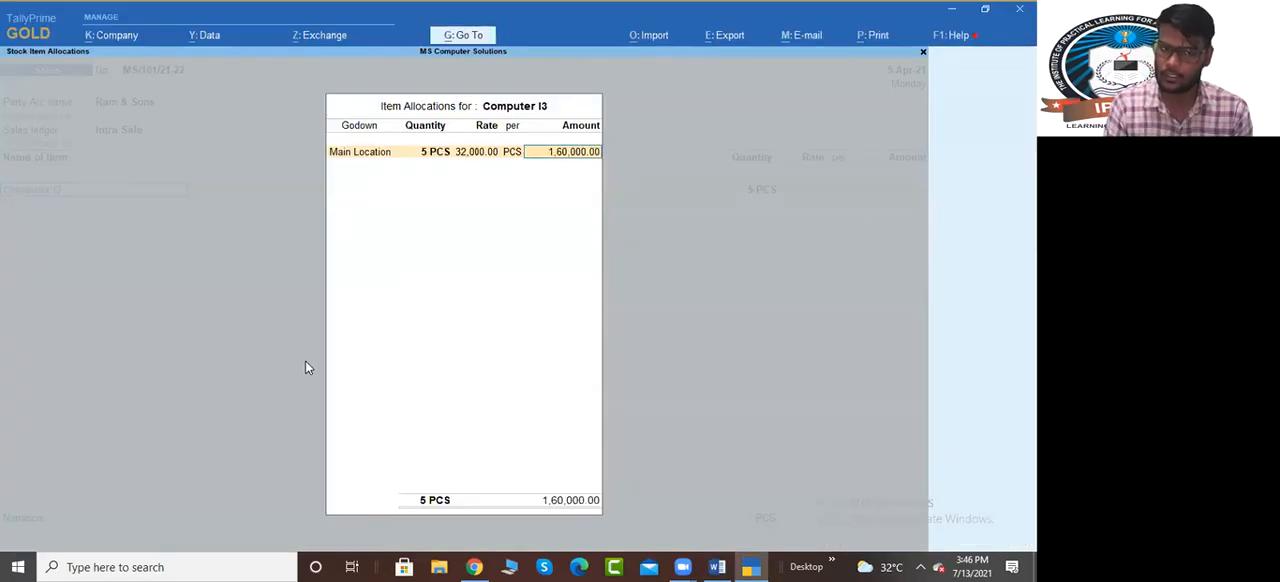
{"action": "key", "text": "Return"}
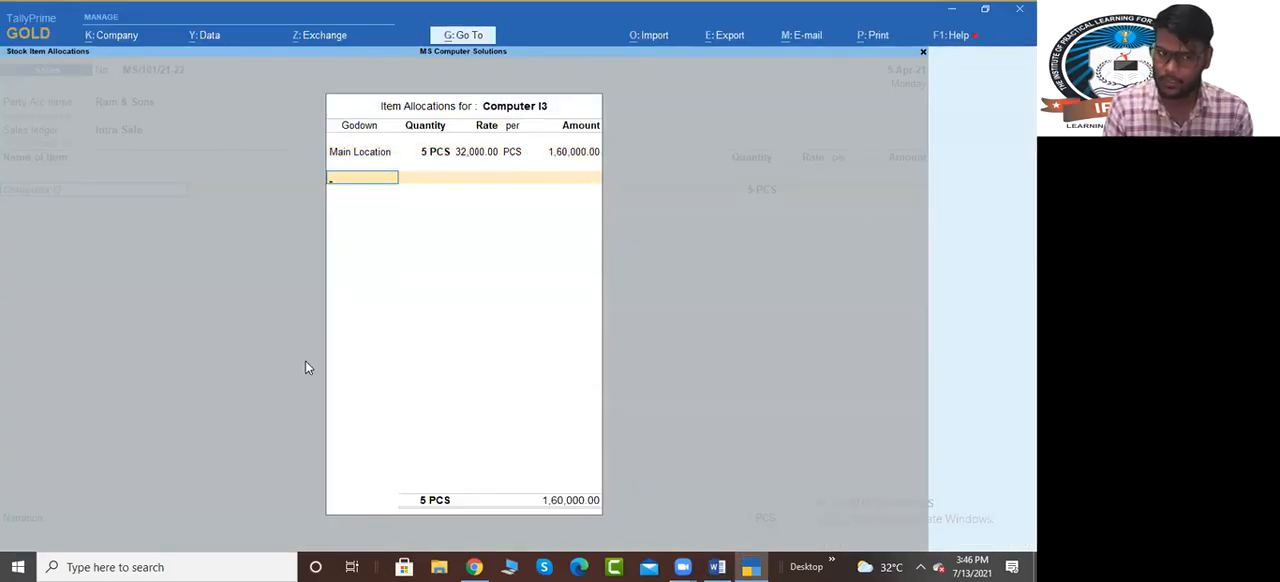
{"action": "key", "text": "Return"}
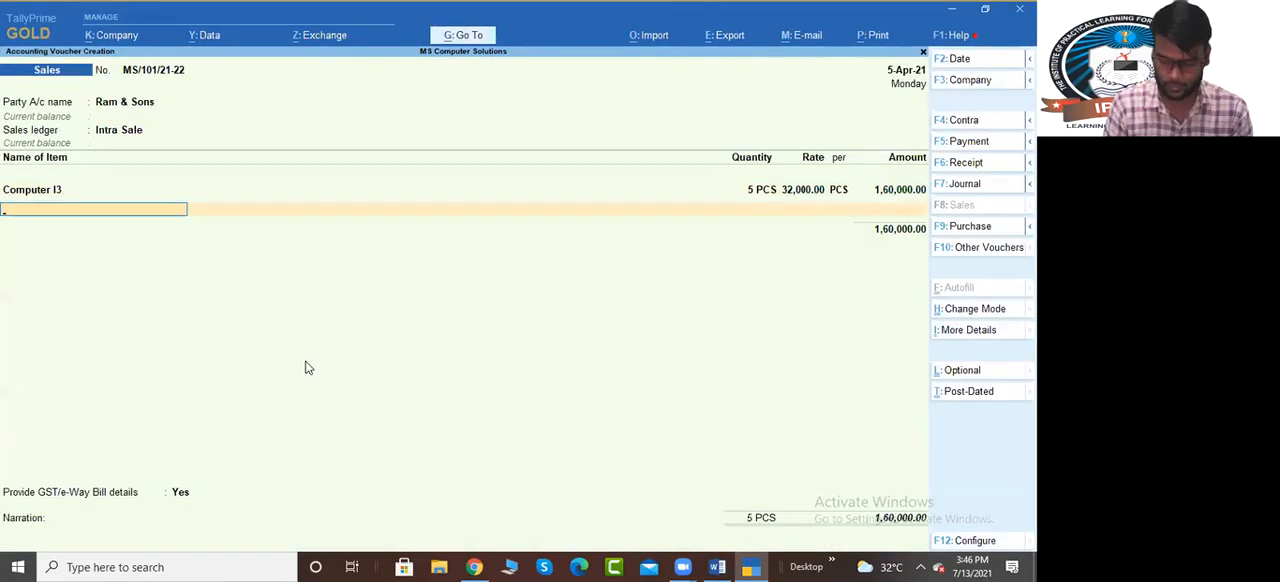
Add Computer I5 as the second item with a blank description and allocate 5 PCS from Main Location
{"action": "type", "text": "comp"}
{"action": "key", "text": "Down"}
{"action": "key", "text": "Return"}
{"action": "key", "text": "Return"}
{"action": "type", "text": "ma"}
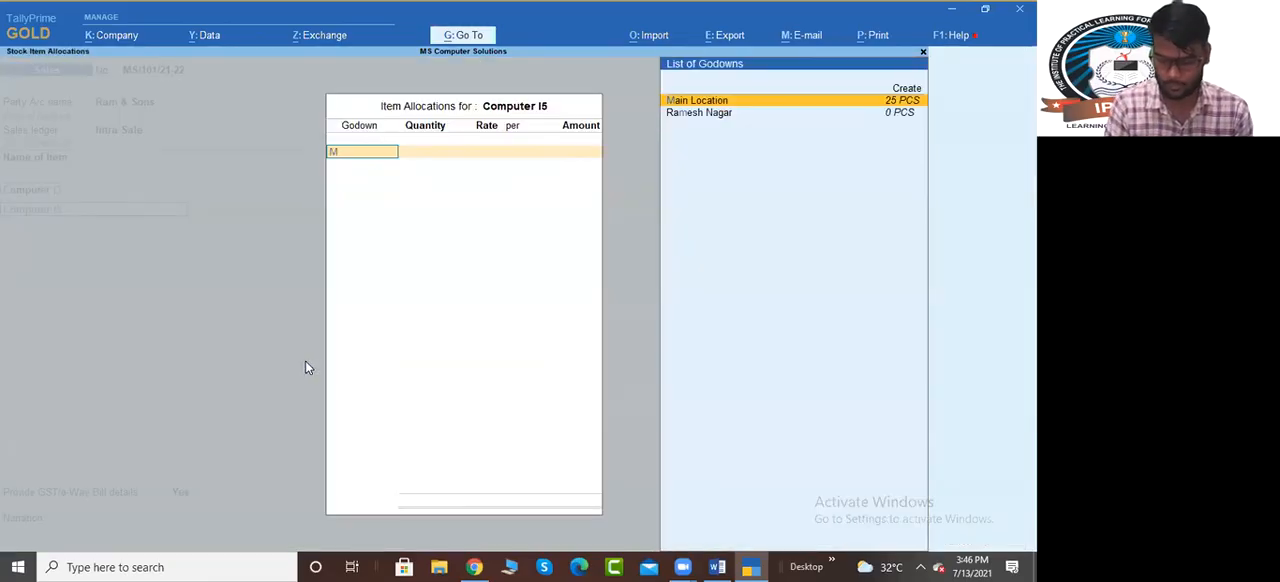
{"action": "key", "text": "Return"}
{"action": "type", "text": "5"}
{"action": "key", "text": "Return"}
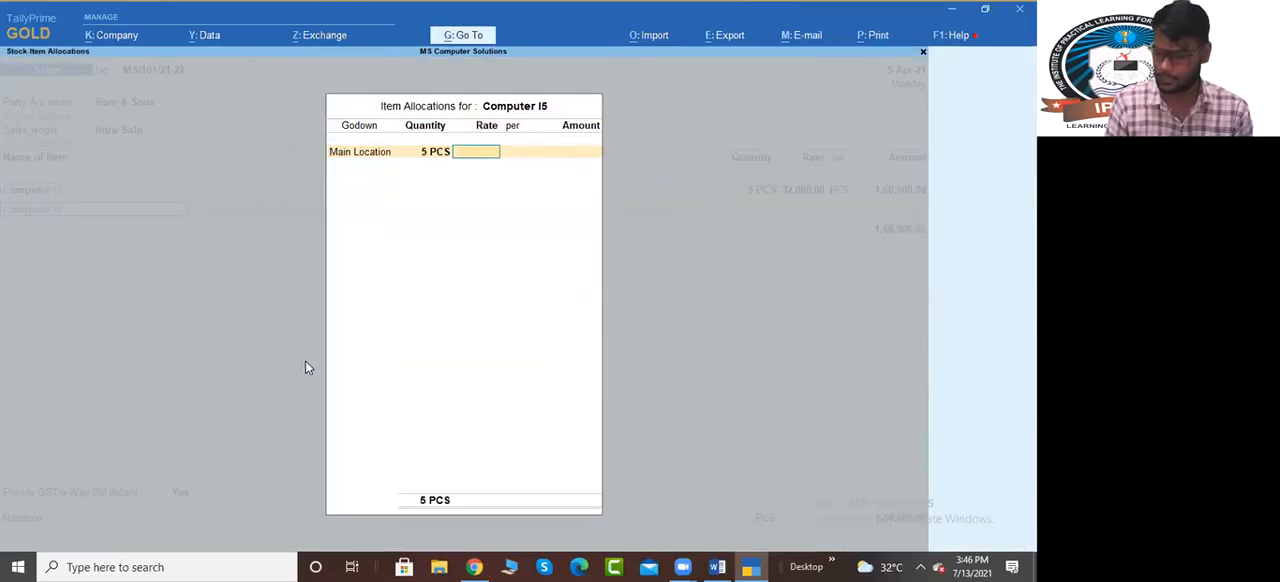
Check the Computer i5 price in Word, set its rate to 43,000 per PCS and end the item list
{"action": "key", "text": "alt+Tab"}
{"action": "key", "text": "alt+Tab"}
{"action": "type", "text": "43,000"}
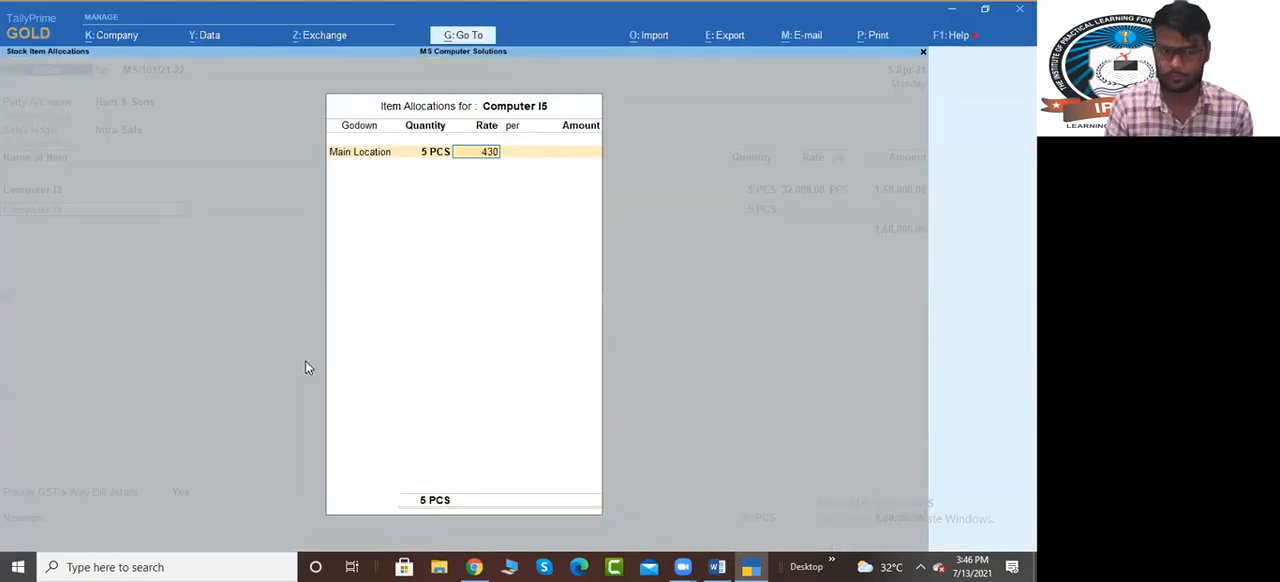
{"action": "key", "text": "Return"}
{"action": "key", "text": "Return"}
{"action": "key", "text": "Return"}
{"action": "key", "text": "Return"}
{"action": "key", "text": "Return"}
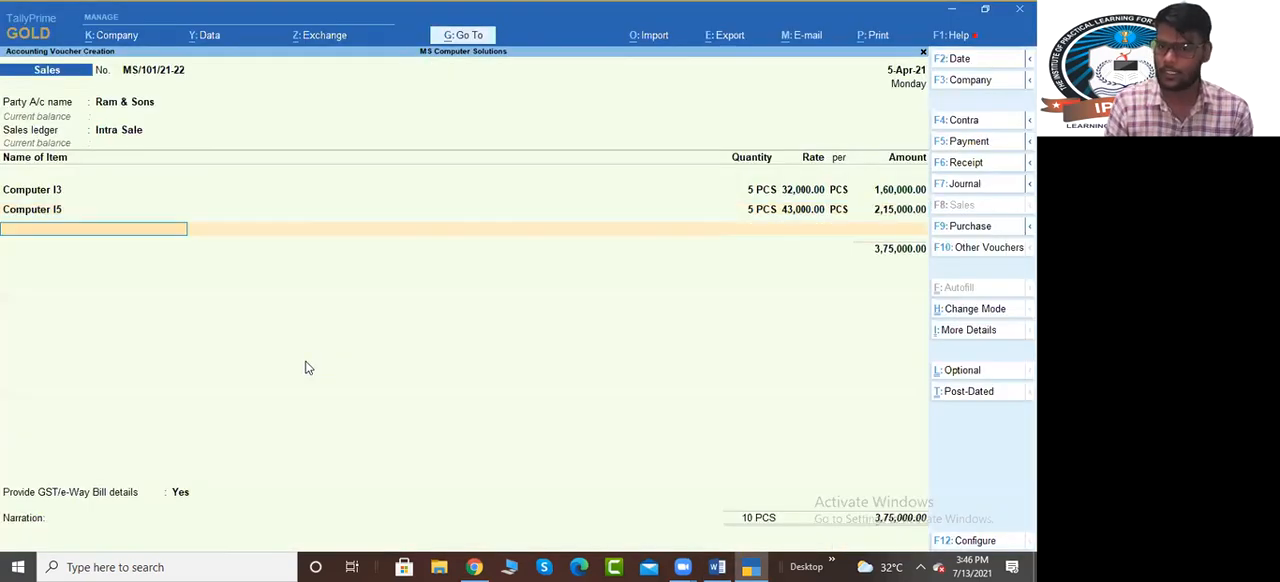
{"action": "key", "text": "Return"}
{"action": "key", "text": "alt+c"}
{"action": "type", "text": "Ou"}
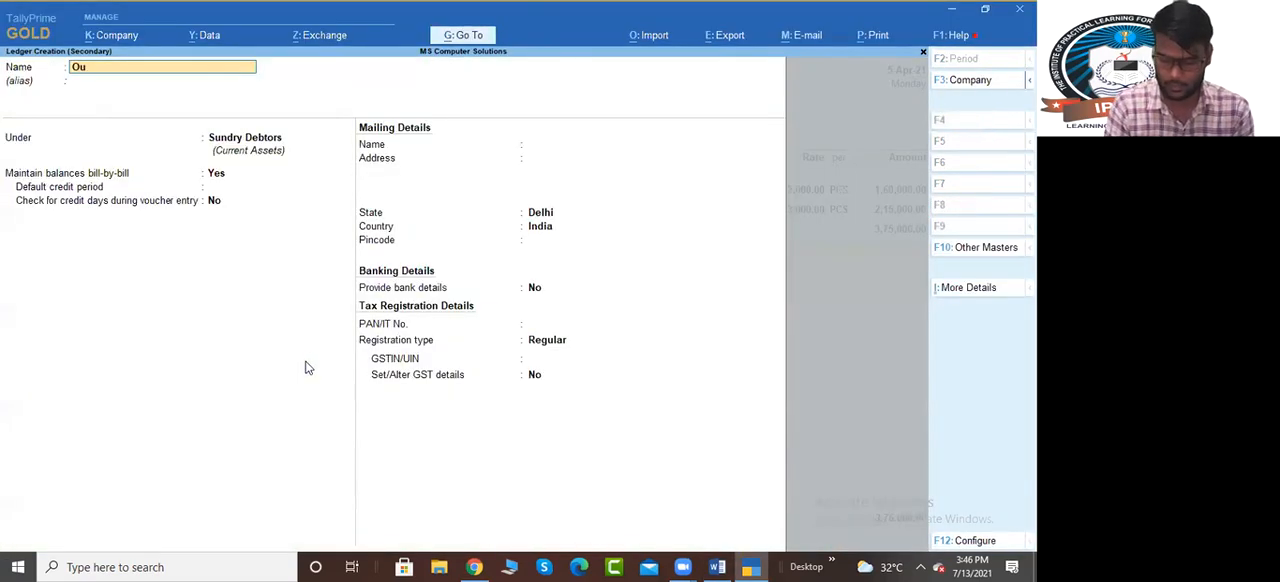
{"action": "type", "text": "tput cgst @9%"}
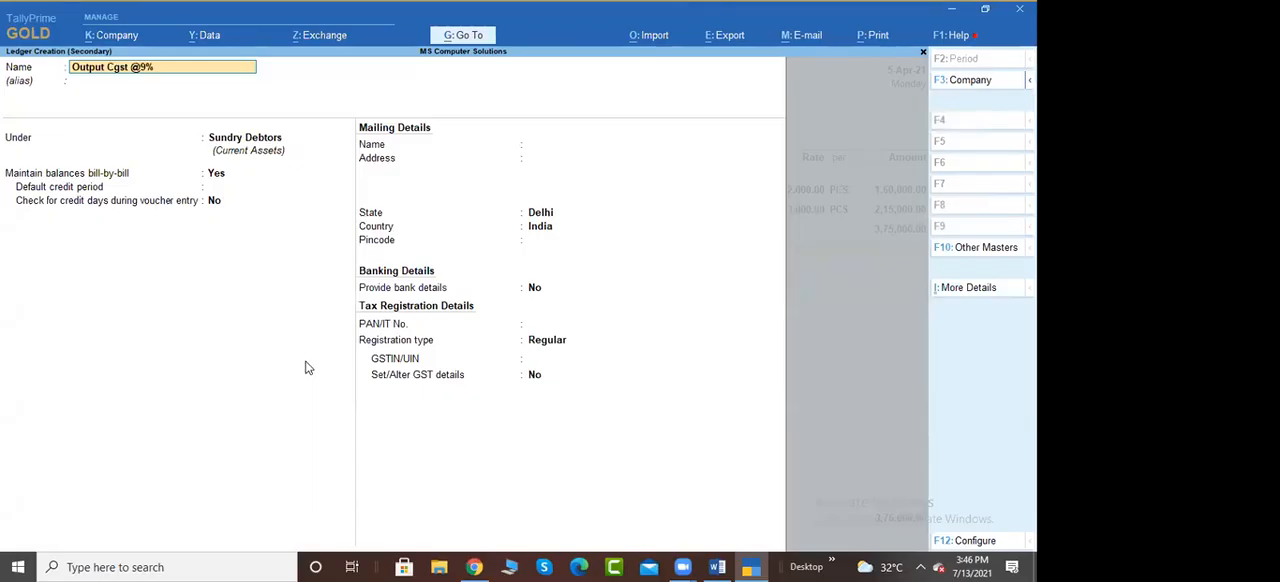
{"action": "key", "text": "Return"}
{"action": "key", "text": "Escape"}
{"action": "key", "text": "Escape"}
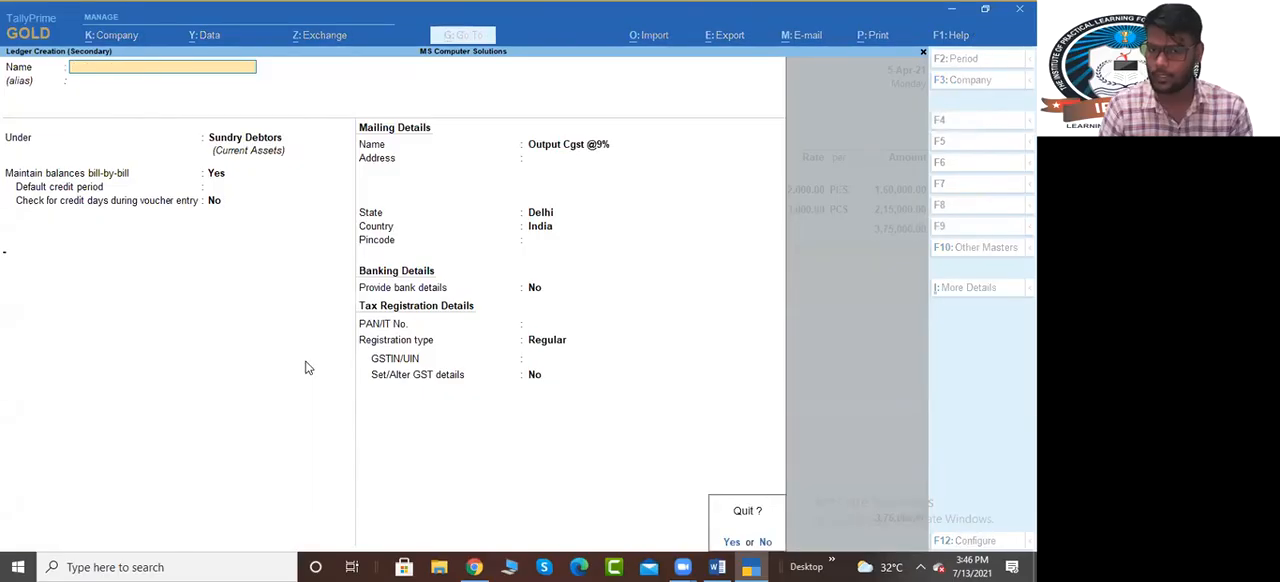
{"action": "key", "text": "y"}
Add the existing Output Cgst@9% ledger below the items with its 9% rate and calculated amount
{"action": "key", "text": "Down"}
{"action": "key", "text": "Down"}
{"action": "key", "text": "Down"}
{"action": "key", "text": "Down"}
{"action": "key", "text": "Down"}
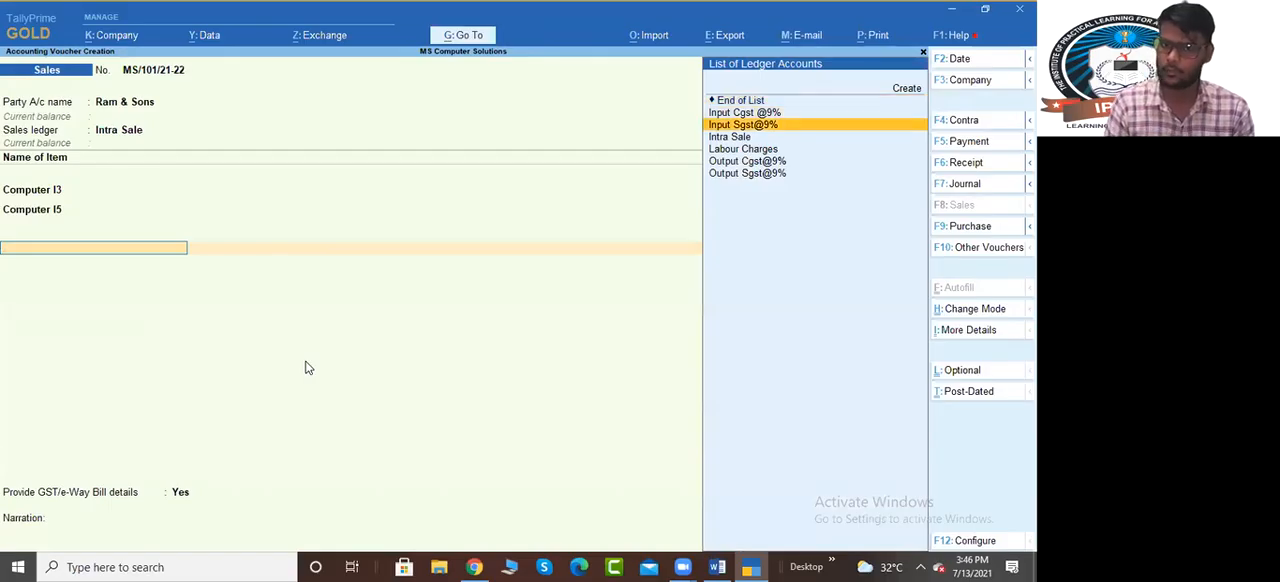
{"action": "key", "text": "Return"}
{"action": "key", "text": "Return"}
{"action": "key", "text": "Return"}
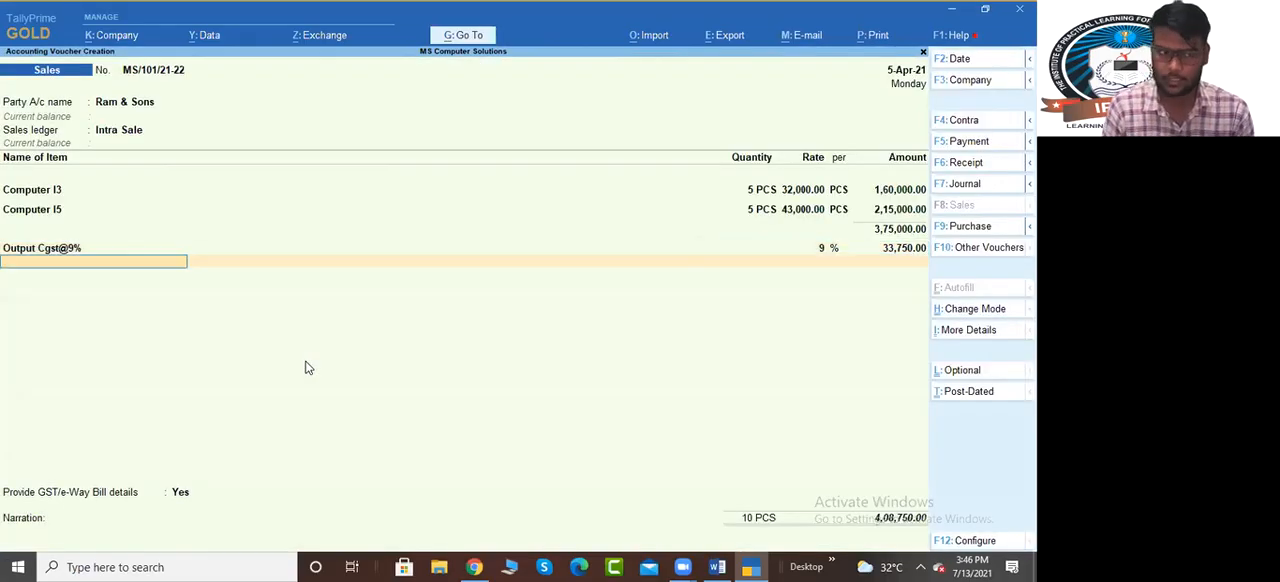
Add the Output Sgst@9% ledger on the next tax line at the 9% rate
{"action": "type", "text": "Out"}
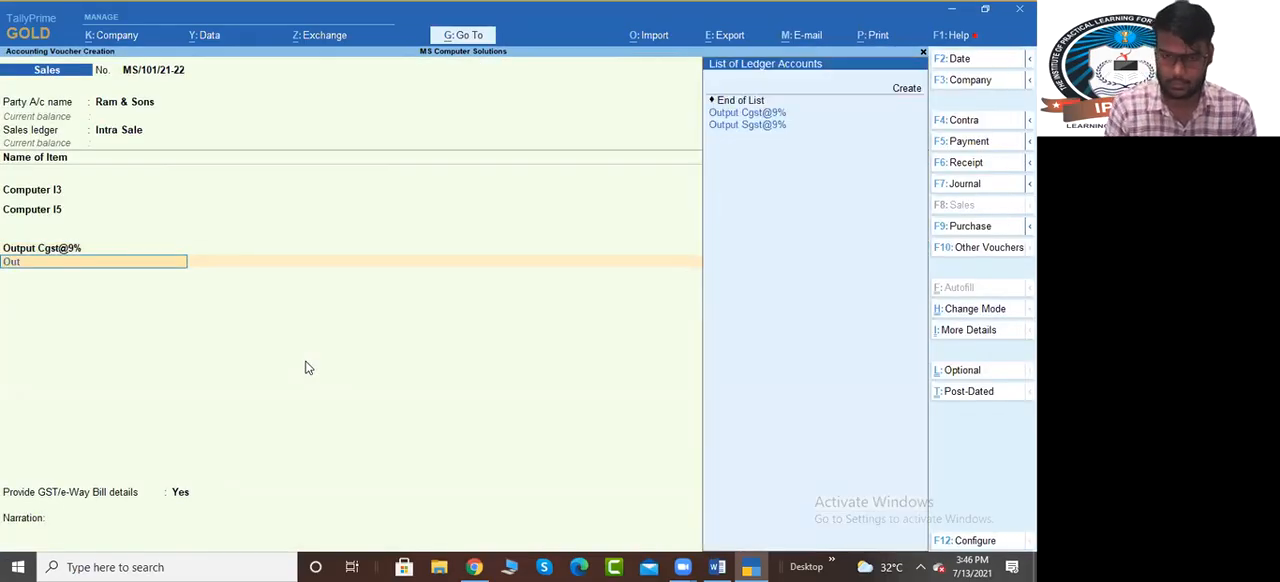
{"action": "key", "text": "Return"}
{"action": "key", "text": "Return"}
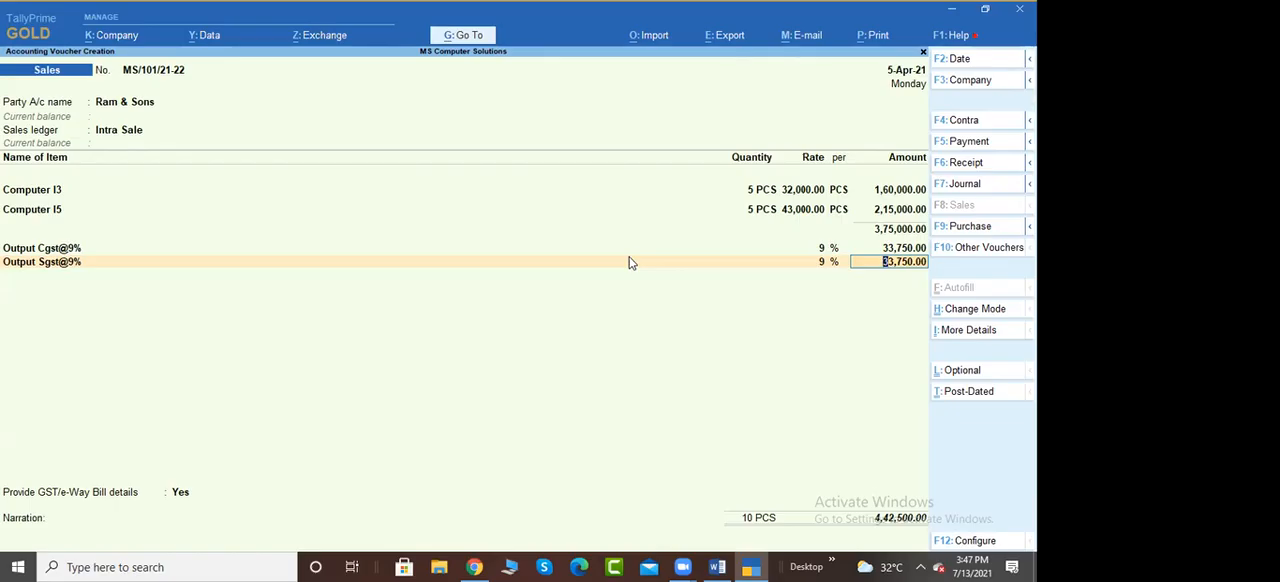
Accept the calculated Output Sgst@9% amount and set Provide GST/e-Way Bill details to No
{"action": "key", "text": "Return"}
{"action": "key", "text": "Return"}
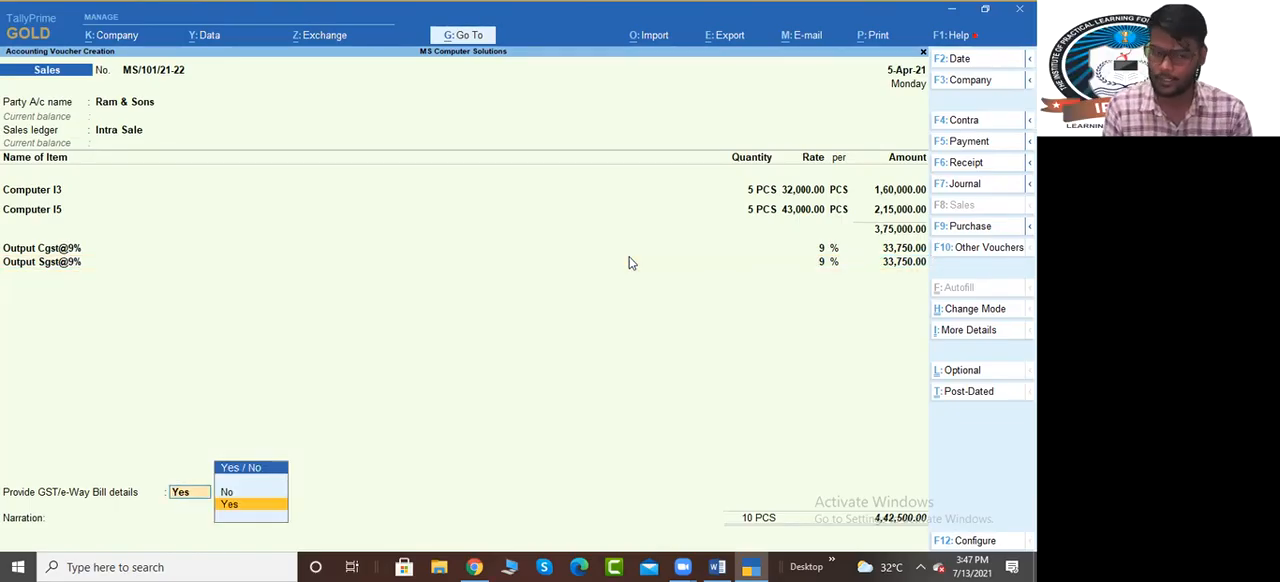
{"action": "key", "text": "Down"}
{"action": "key", "text": "Return"}
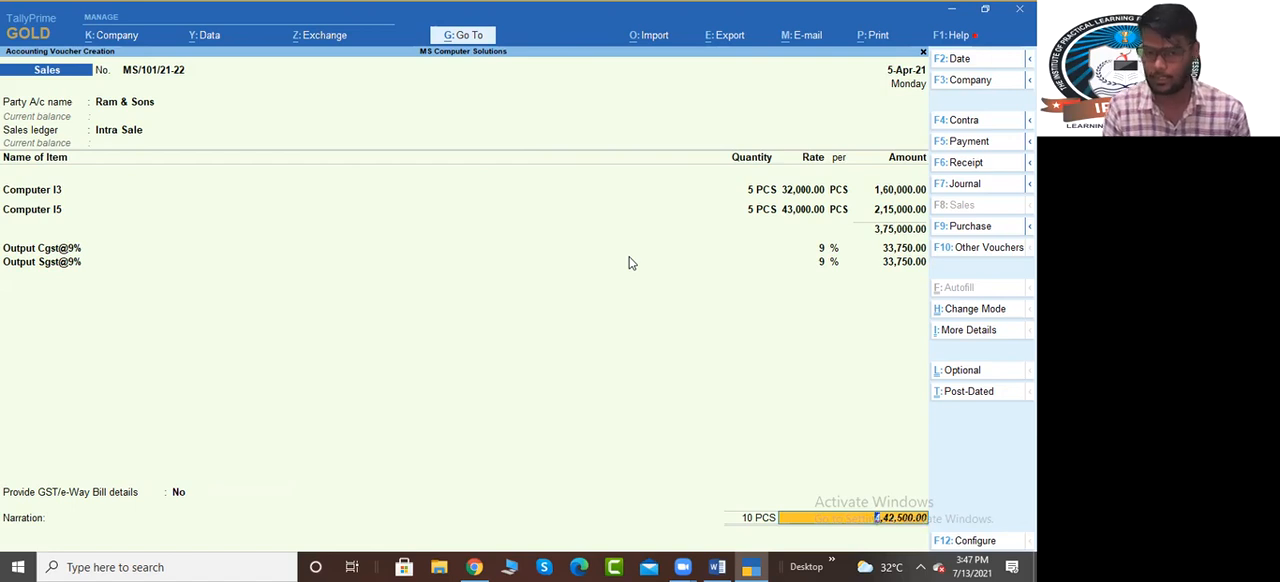
Keep the Ram & Sons bill as New Ref MS/101/21-22 and clear its due date or credit days entry
{"action": "key", "text": "Return"}
{"action": "key", "text": "Return"}
{"action": "key", "text": "Return"}
{"action": "key", "text": "BackSpace"}
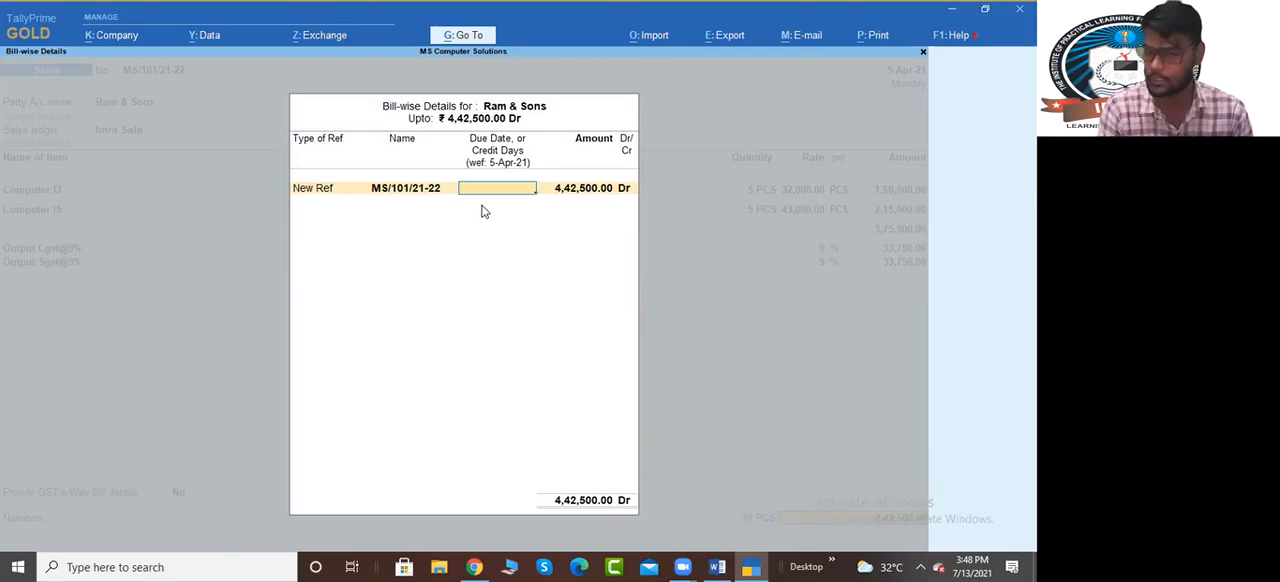
Switch to the Bill Of Material document in Word and change the remaining-payment period in Step no-11 to 5 days
{"action": "key", "text": "alt+Tab"}
{"action": "key", "text": "alt+Tab"}
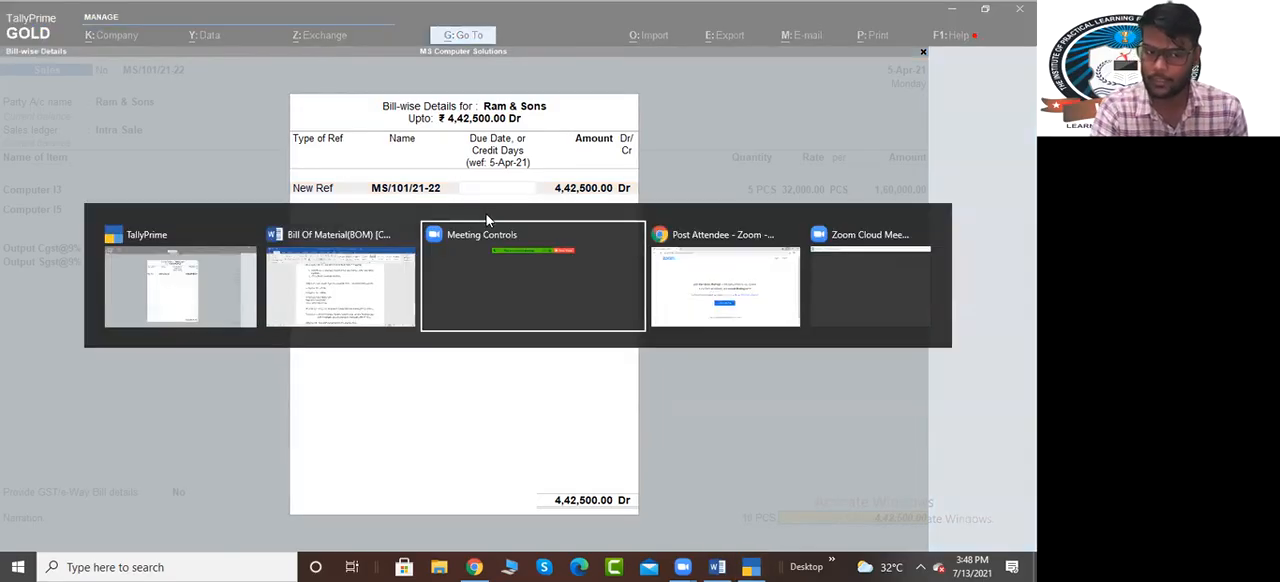
{"action": "key", "text": "alt+Tab"}
{"action": "key", "text": "alt+Tab"}
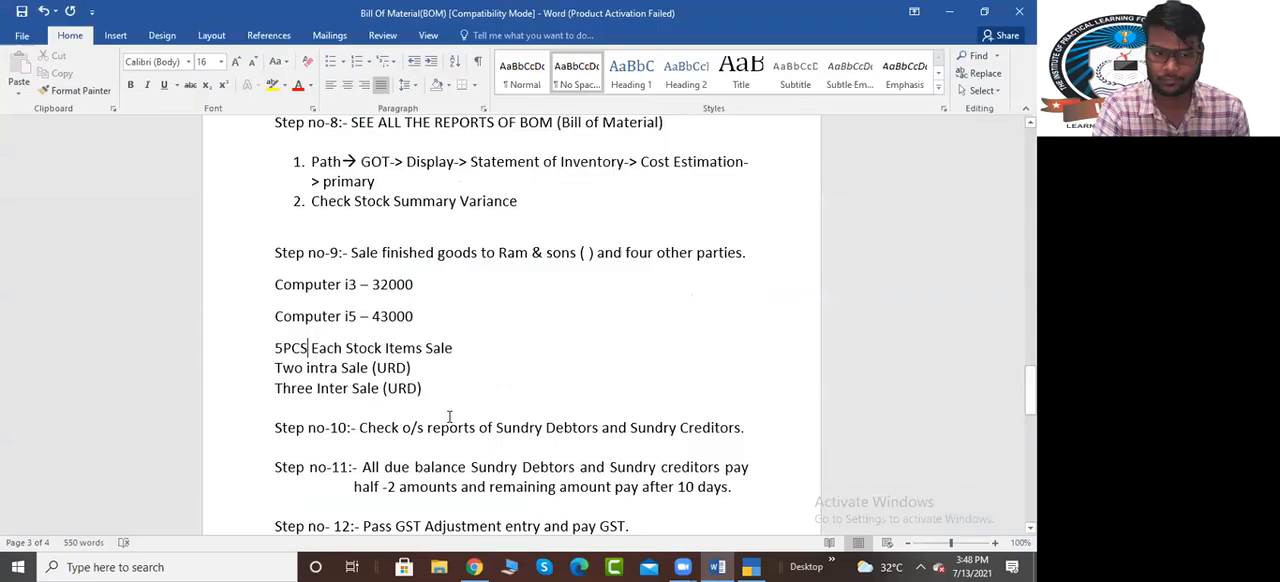
{"action": "scroll", "coordinate": [449, 430], "scroll_direction": "down", "scroll_amount": 1}
{"action": "left_click", "coordinate": [695, 414]}
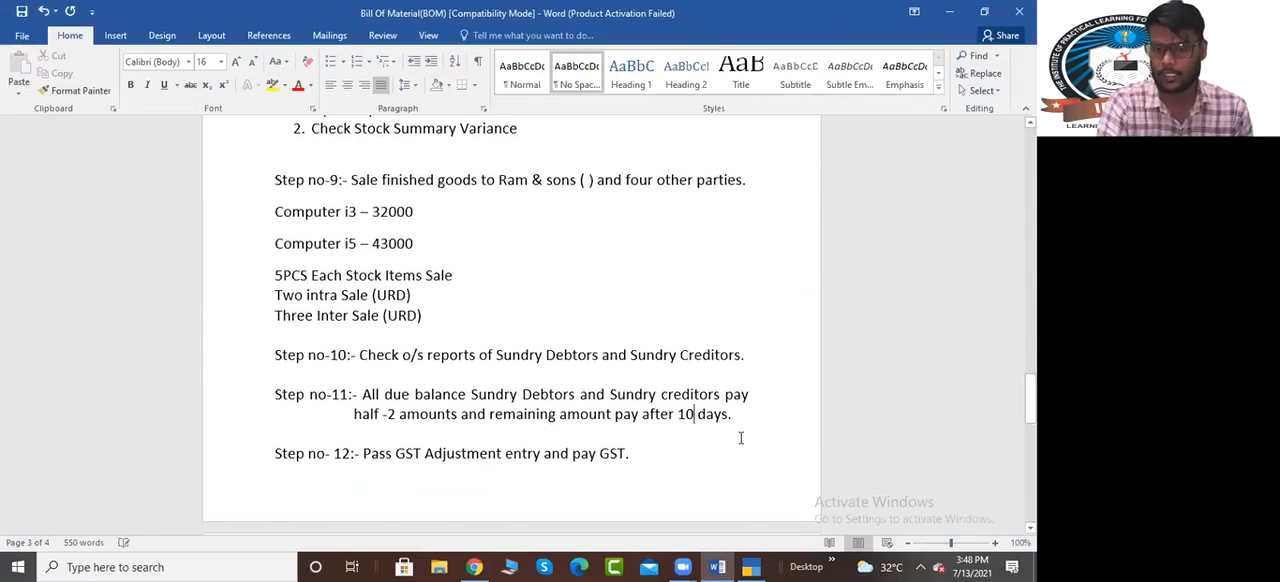
{"action": "key", "text": "Left"}
{"action": "key", "text": "BackSpace"}
{"action": "key", "text": "BackSpace"}
{"action": "type", "text": "5"}
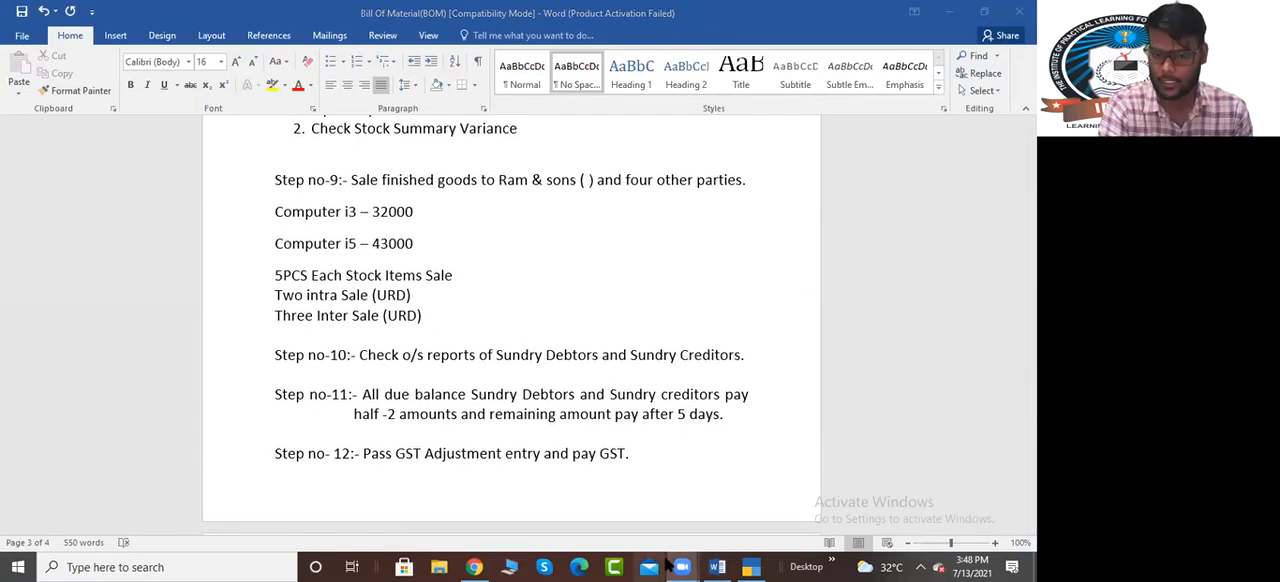
Switch back to TallyPrime, give the Ram & Sons bill 5 credit days for the full amount and save the sales voucher without narration
{"action": "left_click", "coordinate": [751, 567]}
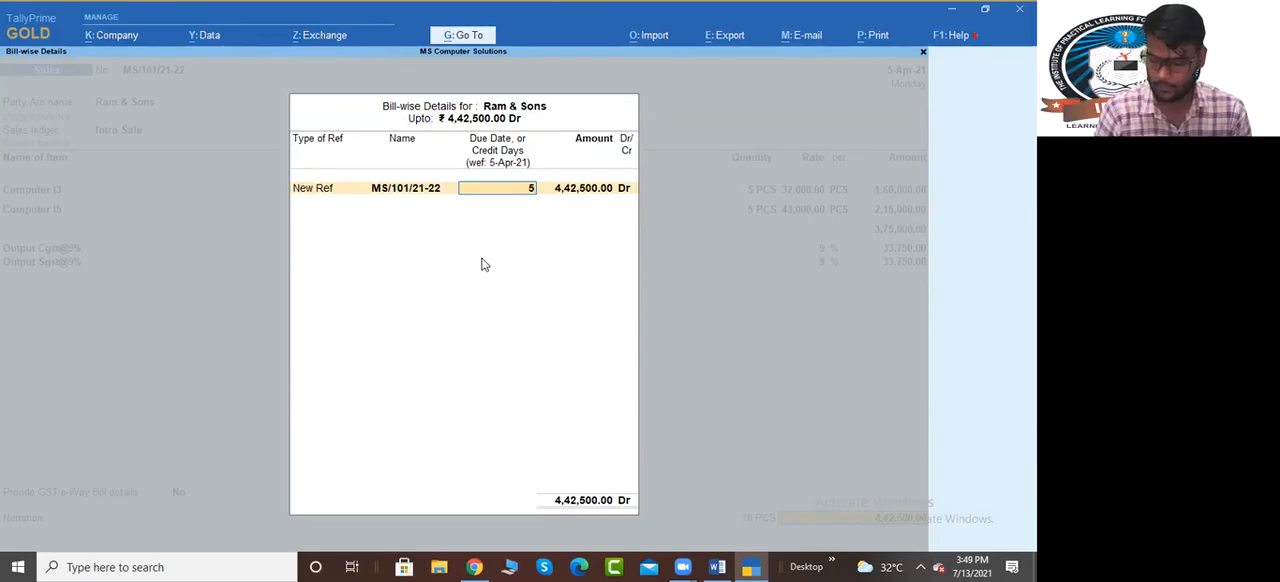
{"action": "key", "text": "Return"}
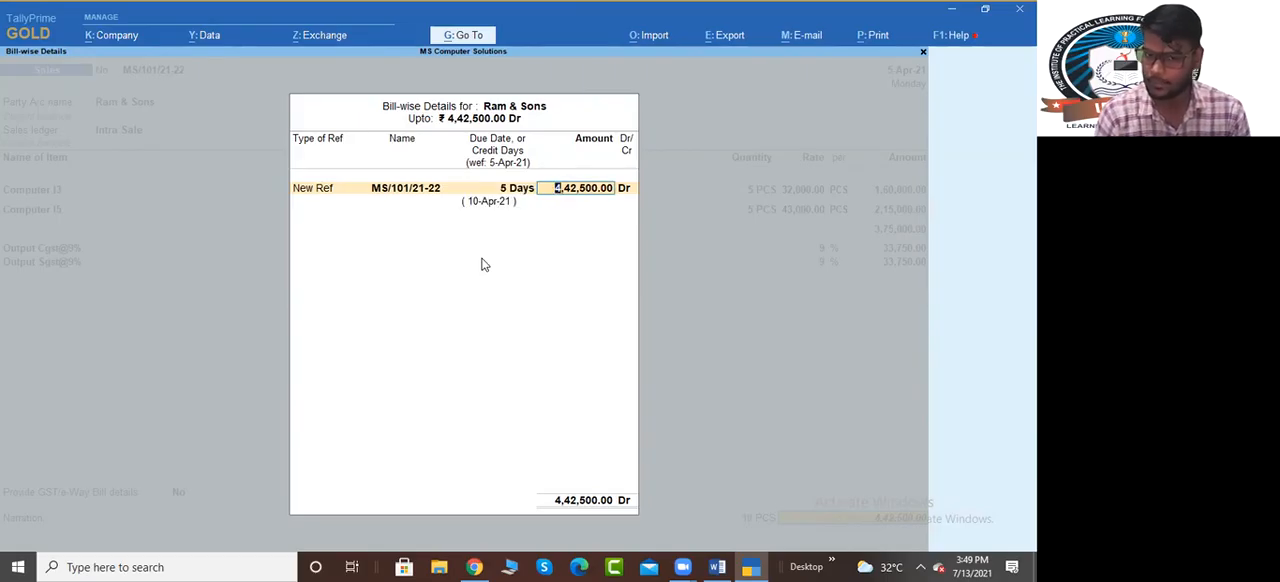
{"action": "key", "text": "Return"}
{"action": "key", "text": "Return"}
{"action": "key", "text": "Return"}
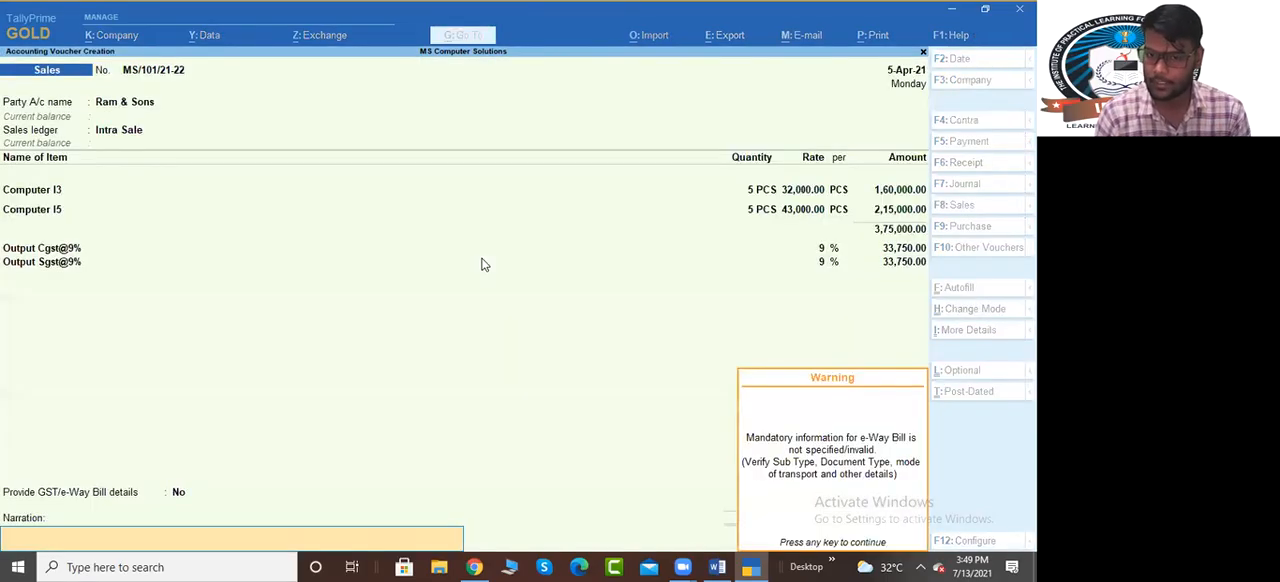
{"action": "key", "text": "Return"}
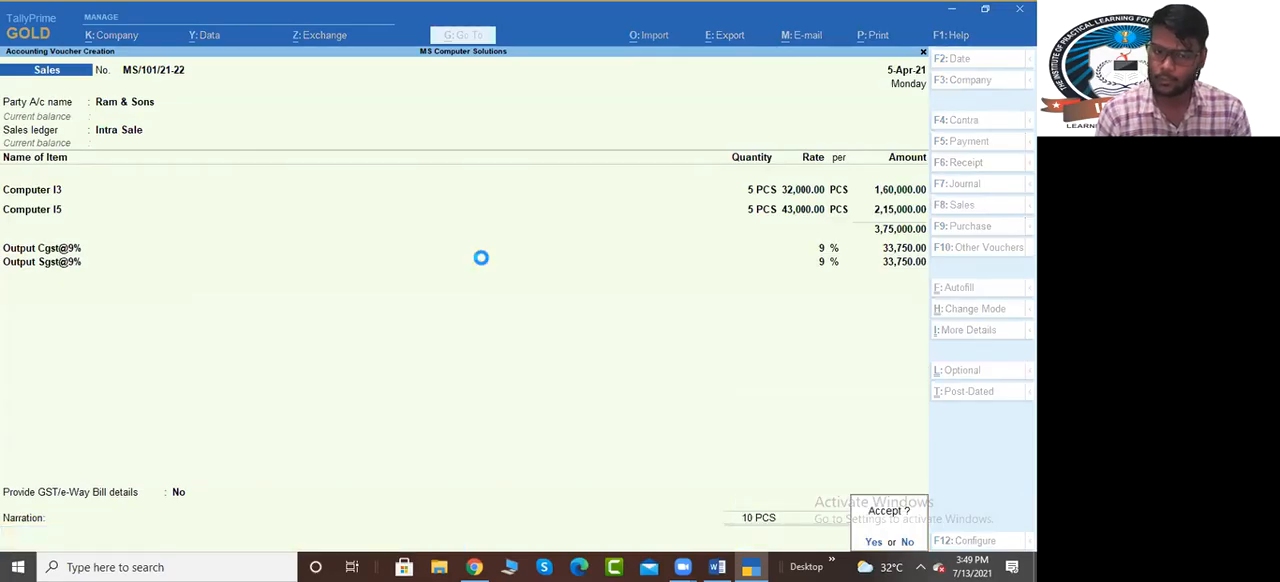
{"action": "key", "text": "Return"}
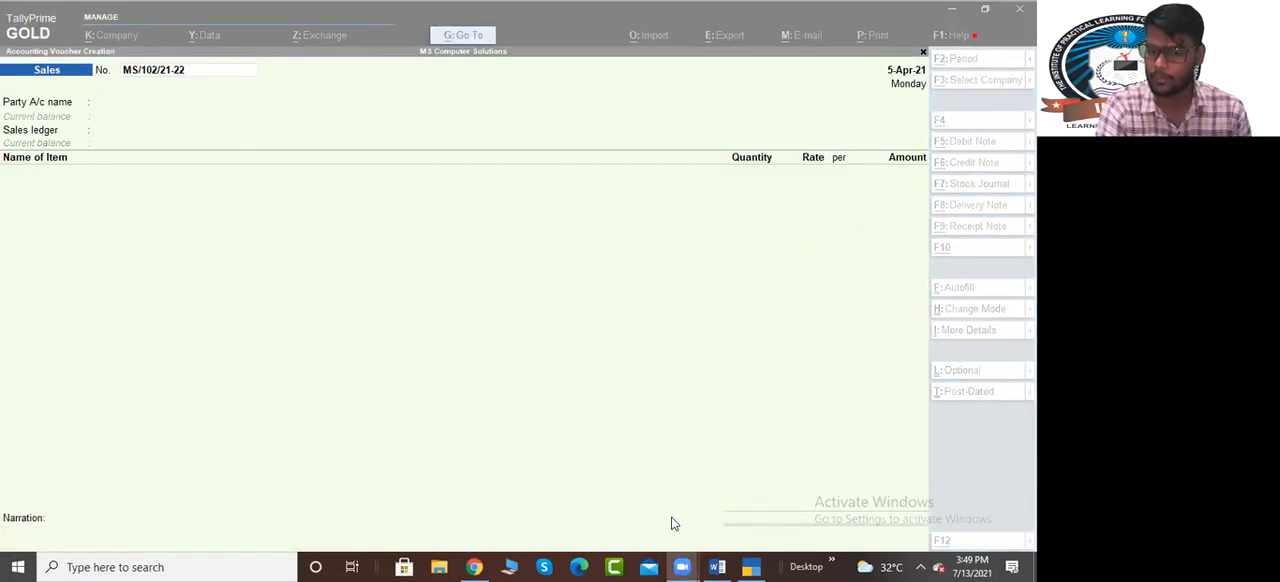
Switch to Word and append the dates "1. 5/4/2021" and "2. 10/4/2021" to the Two intra Sale (URD) line
{"action": "left_click", "coordinate": [717, 567]}
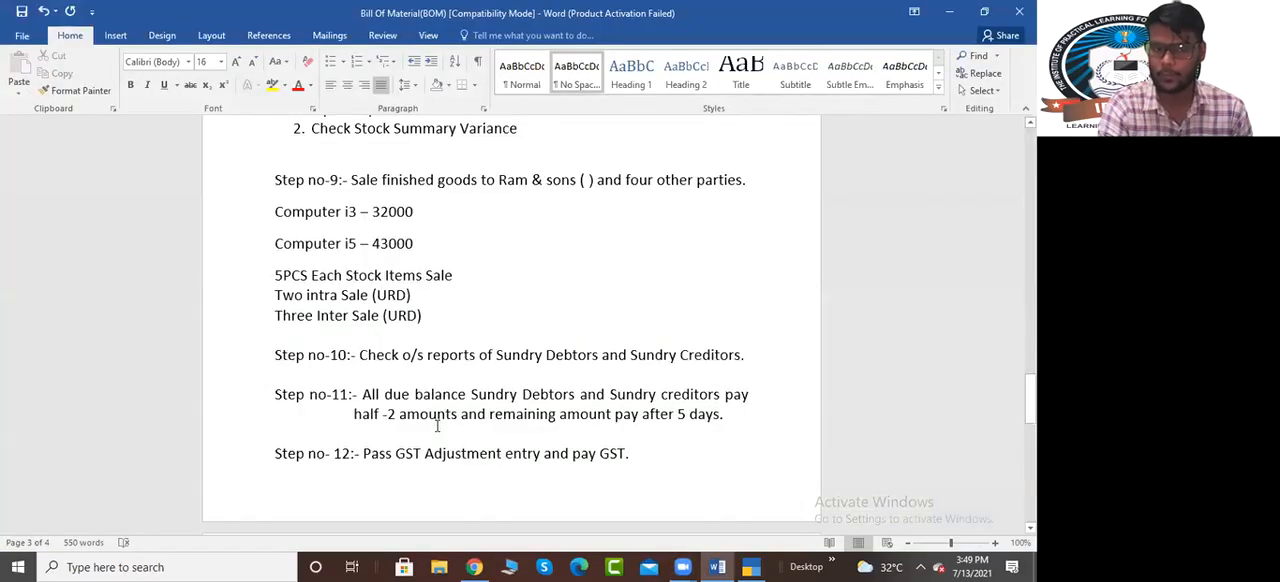
{"action": "left_click", "coordinate": [426, 297]}
{"action": "type", "text": "5"}
{"action": "key", "text": "BackSpace"}
{"action": "type", "text": "1"}
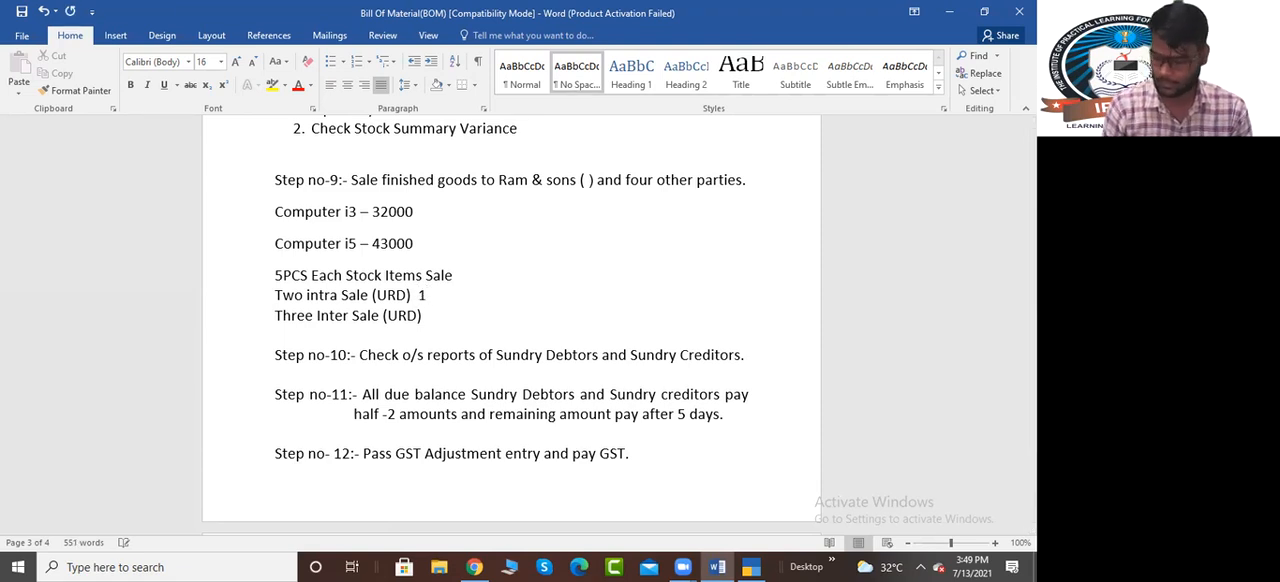
{"action": "type", "text": ". "}
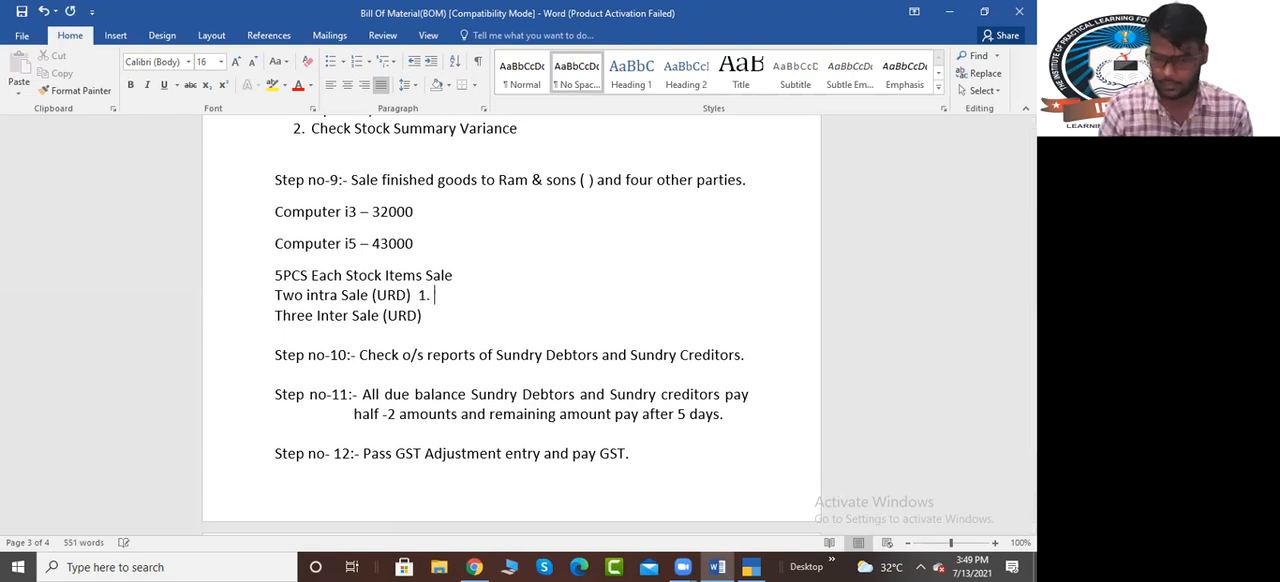
{"action": "type", "text": "5/4/2021"}
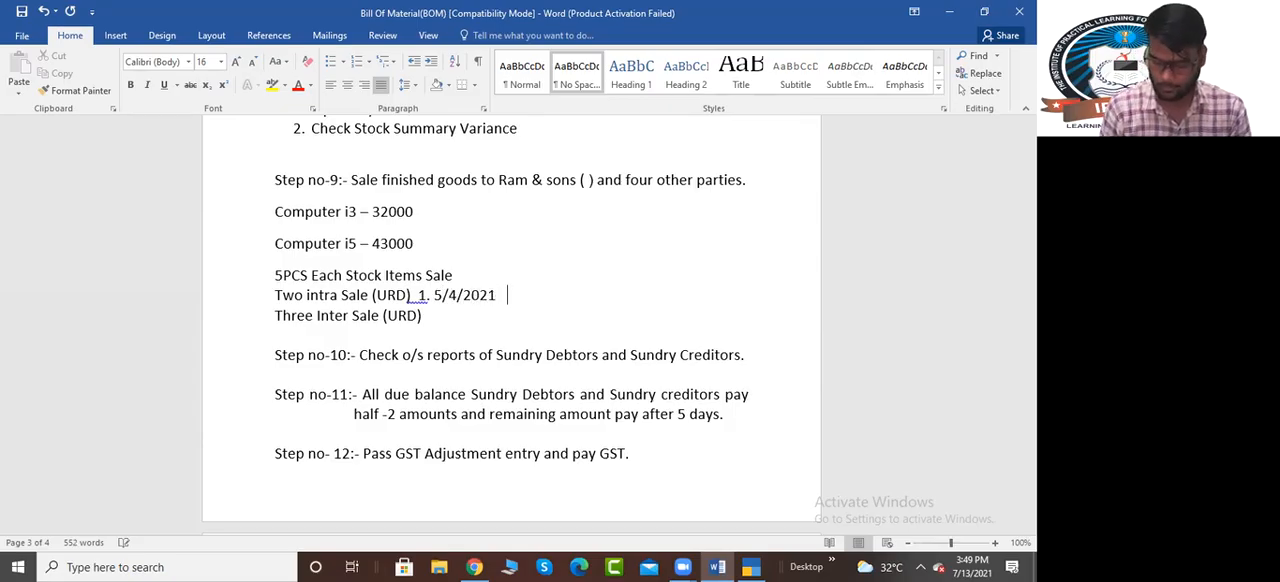
{"action": "type", "text": "  2"}
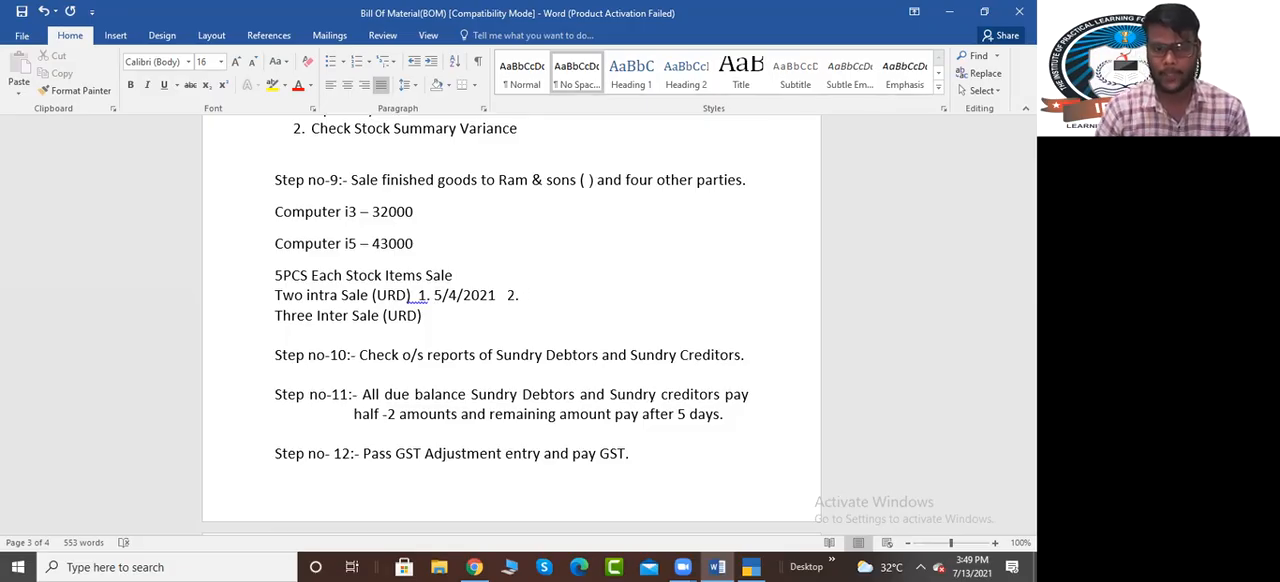
{"action": "type", "text": ". 10"}
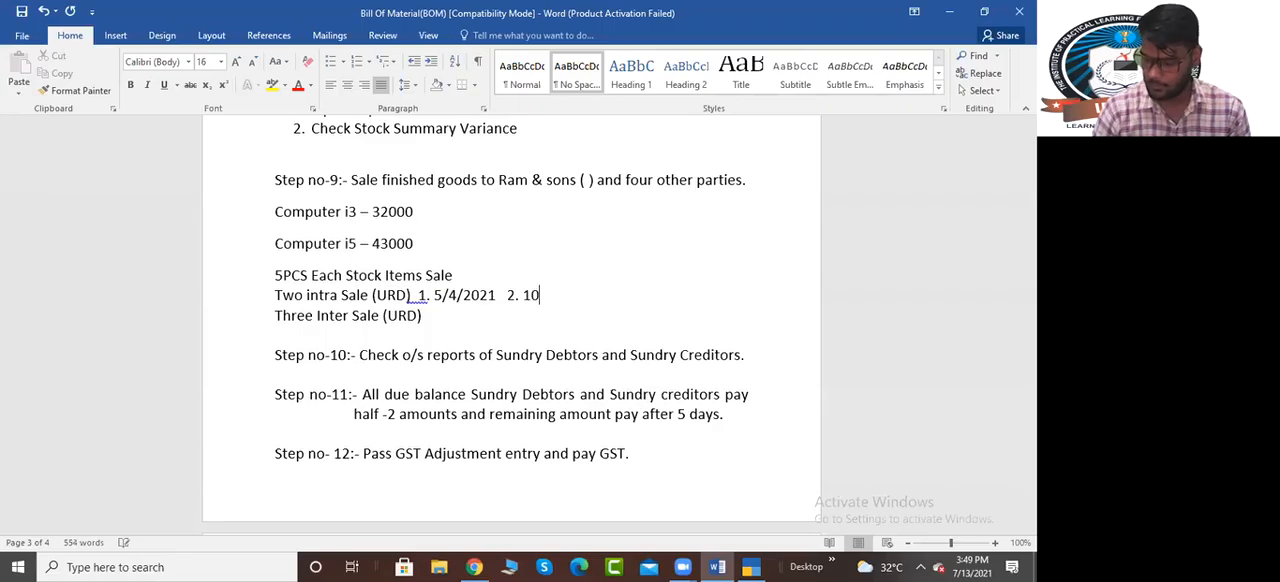
{"action": "type", "text": "/4/2021"}
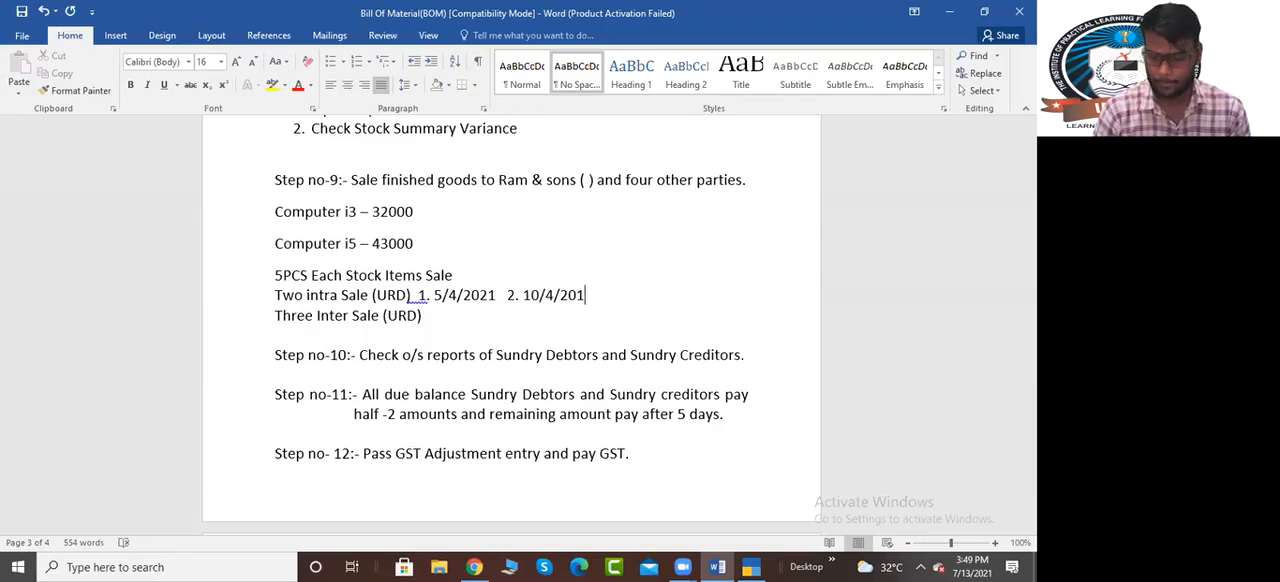
{"action": "key", "text": "BackSpace"}
{"action": "type", "text": "21"}
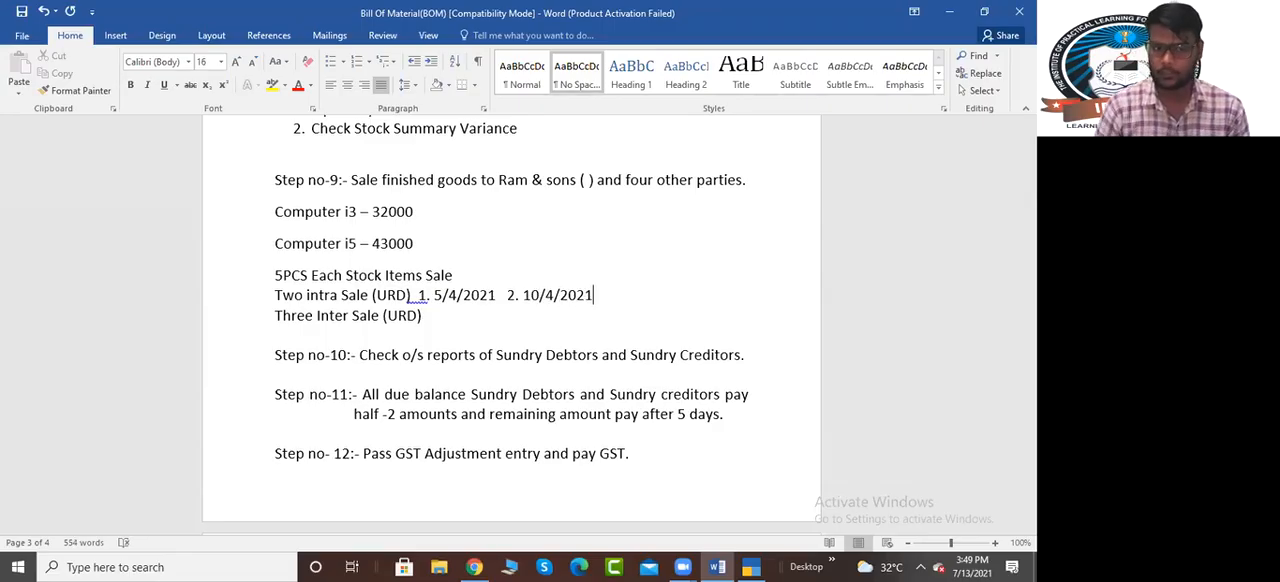
Insert a blank line above Three Inter Sale (URD) and start a numbered list beneath that heading with 15/4/2021
{"action": "key", "text": "Return"}
{"action": "key", "text": "Down"}
{"action": "key", "text": "Right"}
{"action": "key", "text": "Right"}
{"action": "key", "text": "Right"}
{"action": "key", "text": "Right"}
{"action": "key", "text": "Right"}
{"action": "key", "text": "Right"}
{"action": "key", "text": "Right"}
{"action": "key", "text": "Right"}
{"action": "key", "text": "Right"}
{"action": "key", "text": "Right"}
{"action": "key", "text": "Right"}
{"action": "key", "text": "Right"}
{"action": "key", "text": "Right"}
{"action": "key", "text": "Right"}
{"action": "key", "text": "Right"}
{"action": "key", "text": "Right"}
{"action": "key", "text": "Right"}
{"action": "key", "text": "Right"}
{"action": "key", "text": "Right"}
{"action": "key", "text": "Right"}
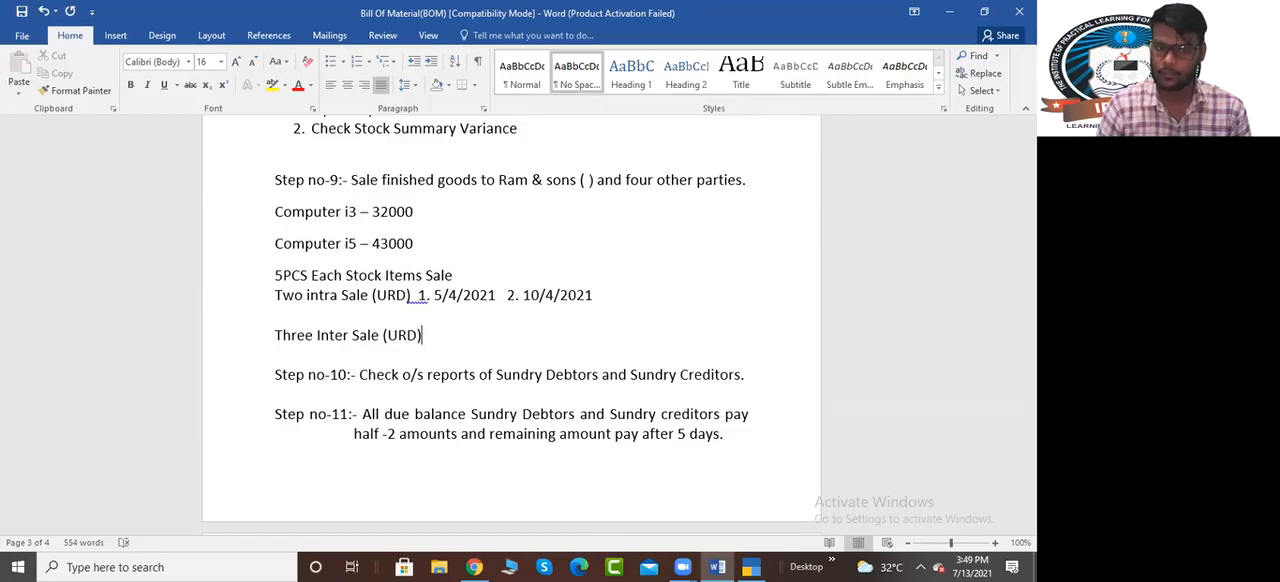
{"action": "key", "text": "Return"}
{"action": "type", "text": "1. "}
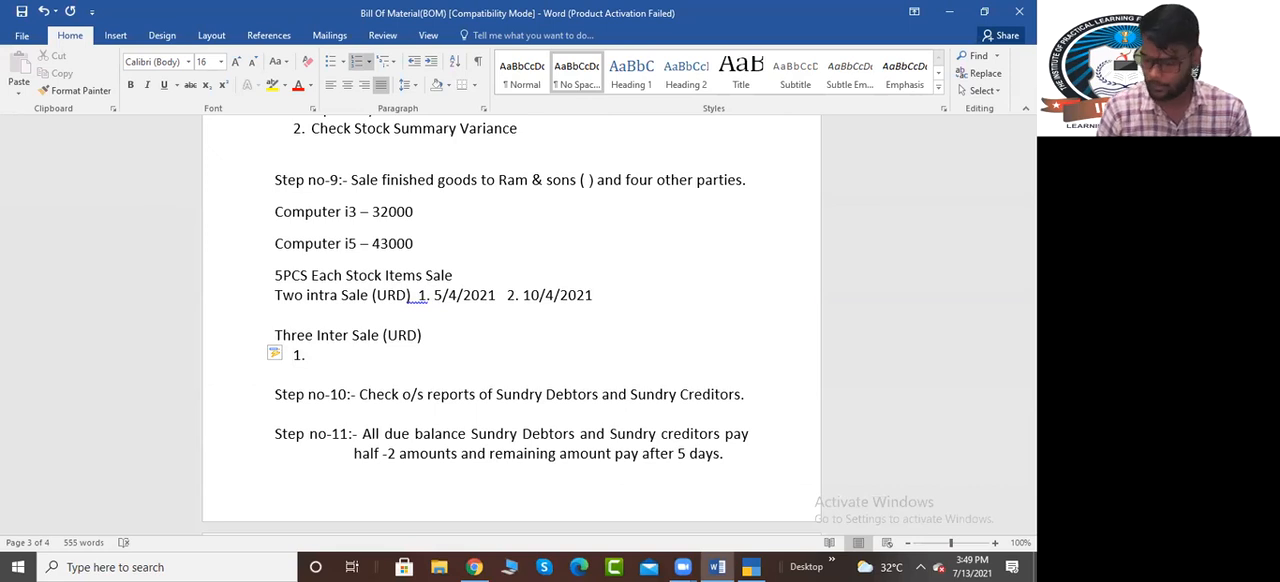
{"action": "type", "text": "14"}
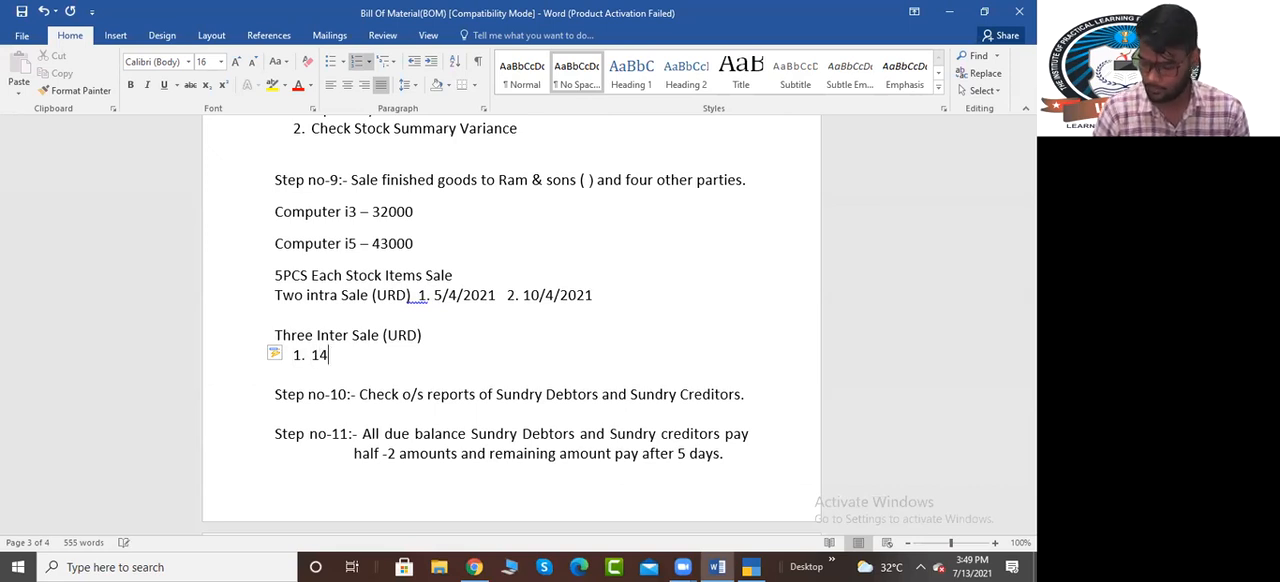
{"action": "type", "text": "/"}
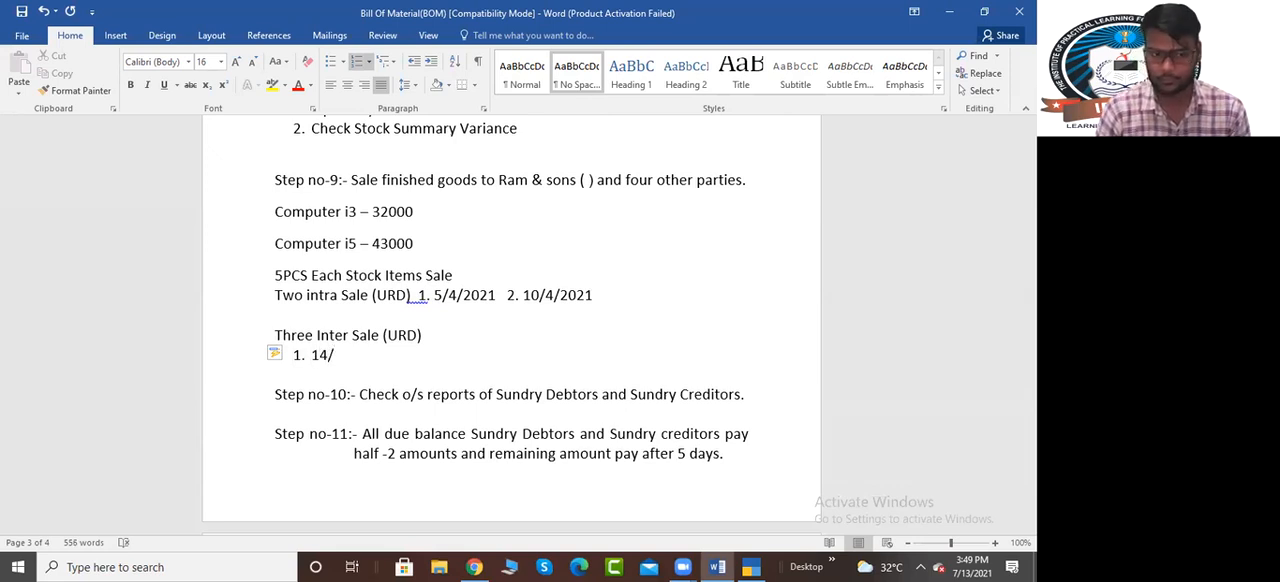
{"action": "key", "text": "BackSpace"}
{"action": "type", "text": "5/"}
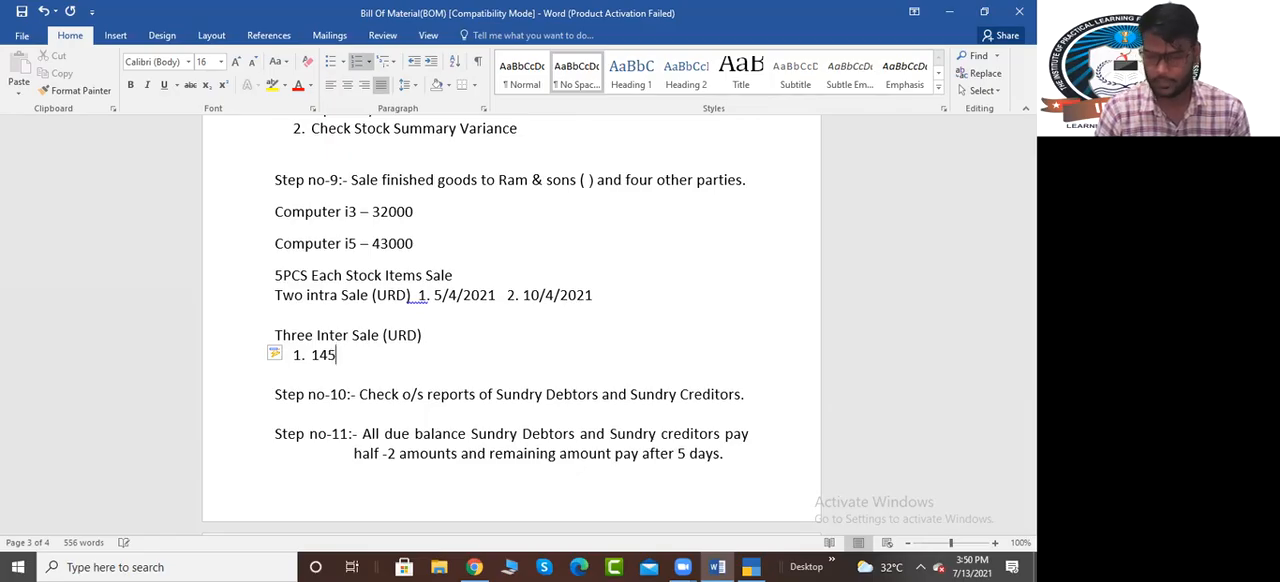
{"action": "key", "text": "BackSpace"}
{"action": "key", "text": "BackSpace"}
{"action": "key", "text": "BackSpace"}
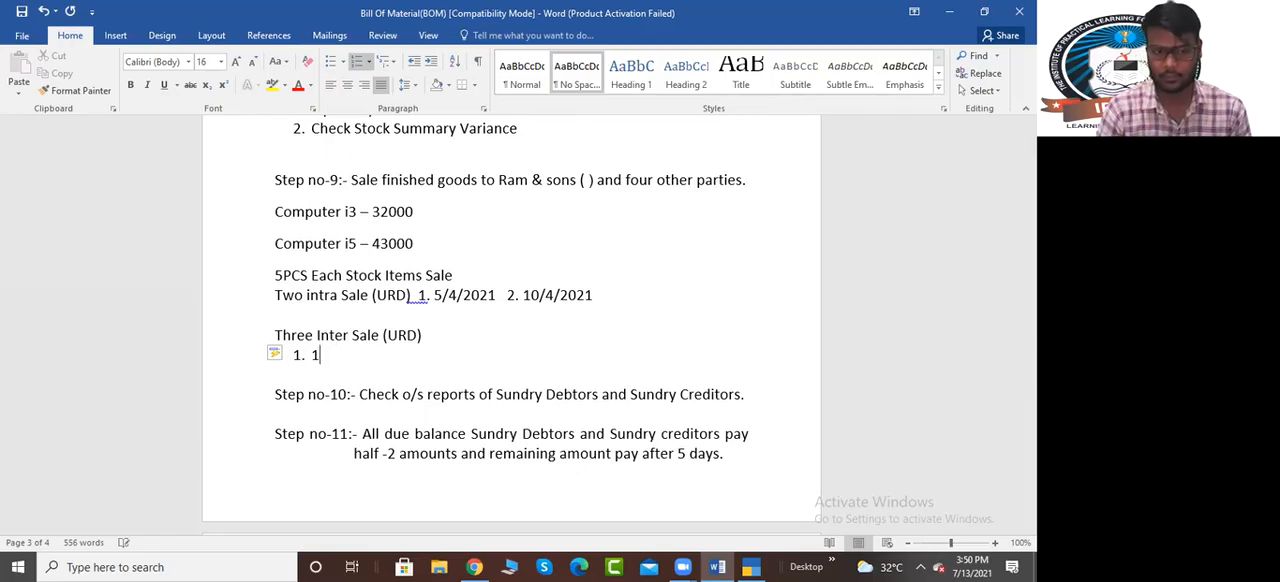
{"action": "type", "text": "5/4/2021"}
{"action": "key", "text": "Return"}
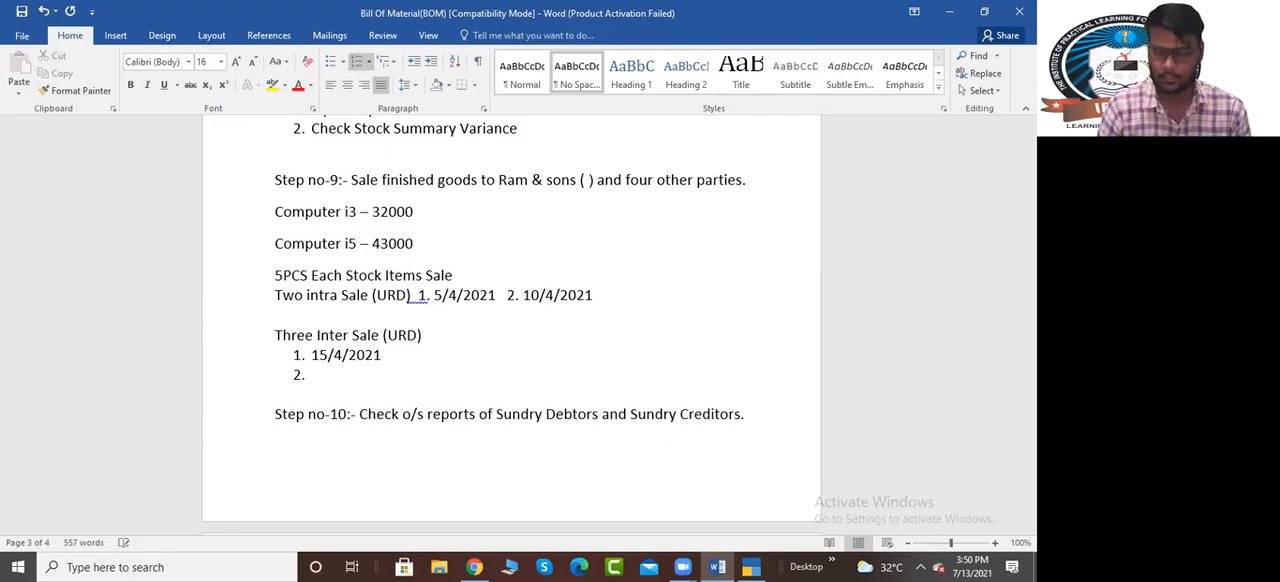
Add 20/4/2021 and 22/4/2021 as the second and third inter sale dates and switch back to TallyPrime
{"action": "type", "text": "20/"}
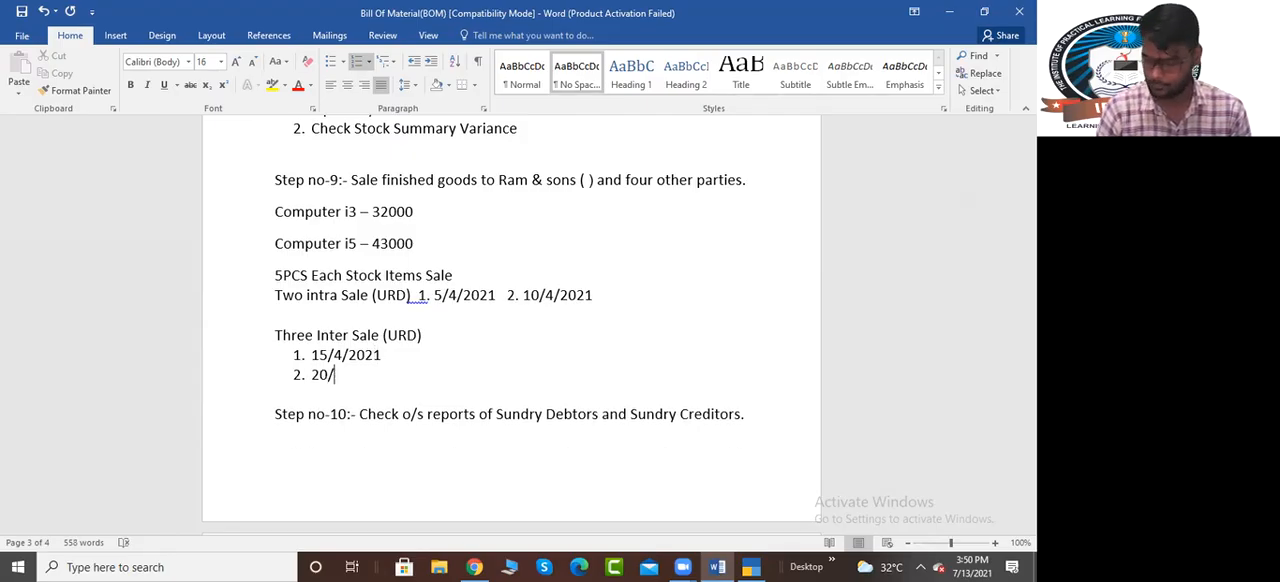
{"action": "key", "text": "BackSpace"}
{"action": "key", "text": "BackSpace"}
{"action": "key", "text": "BackSpace"}
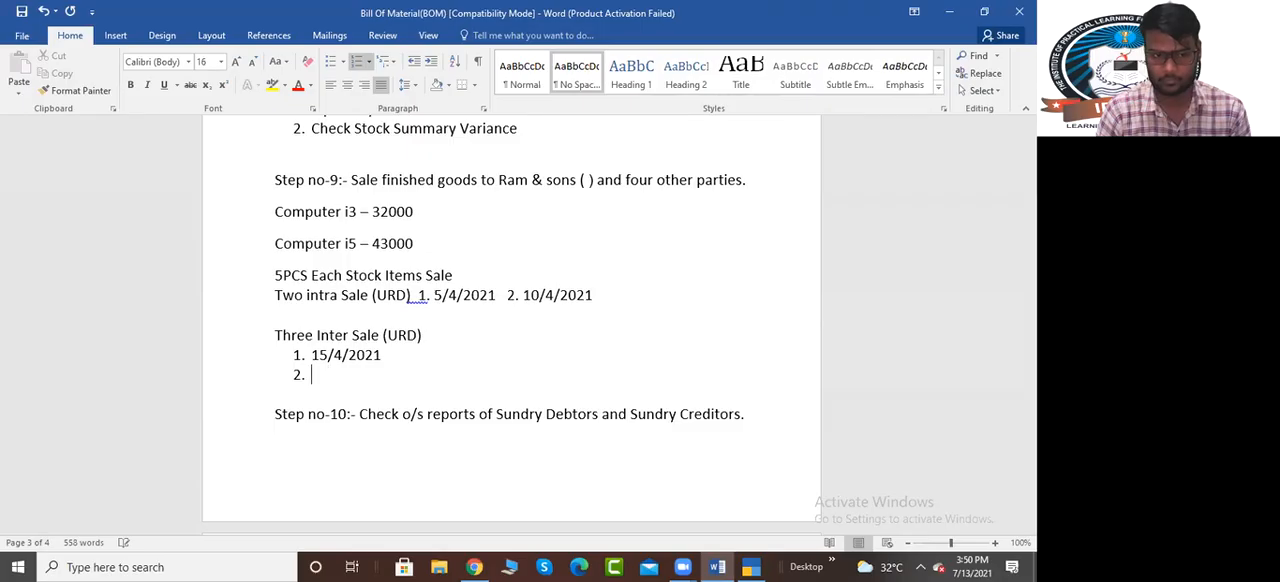
{"action": "type", "text": "20"}
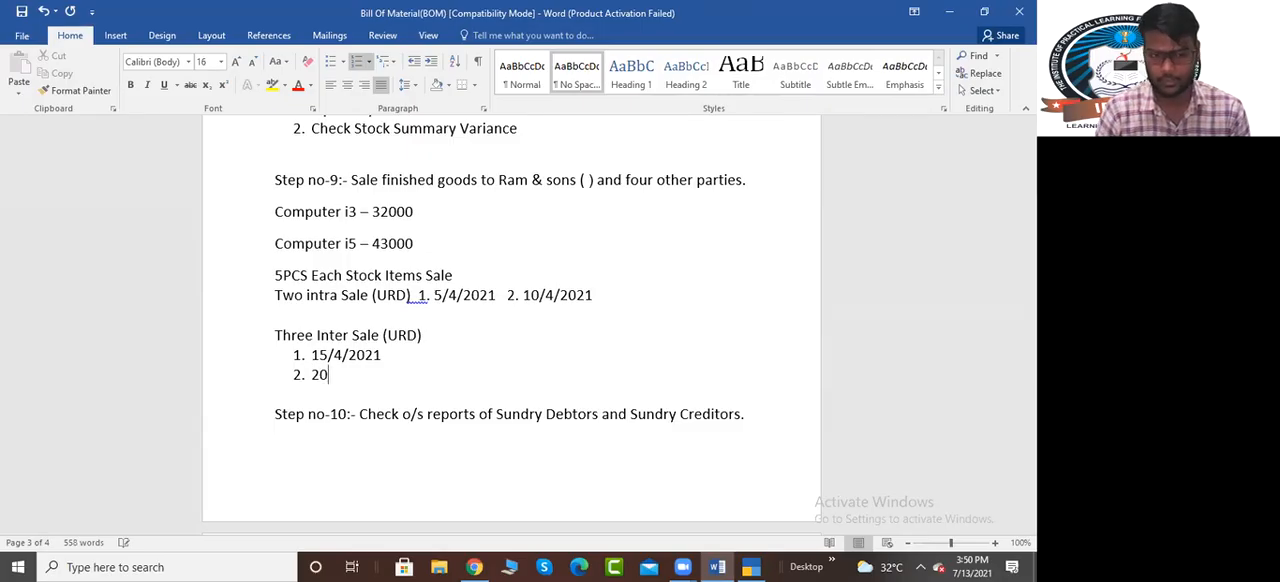
{"action": "type", "text": "/4/2021"}
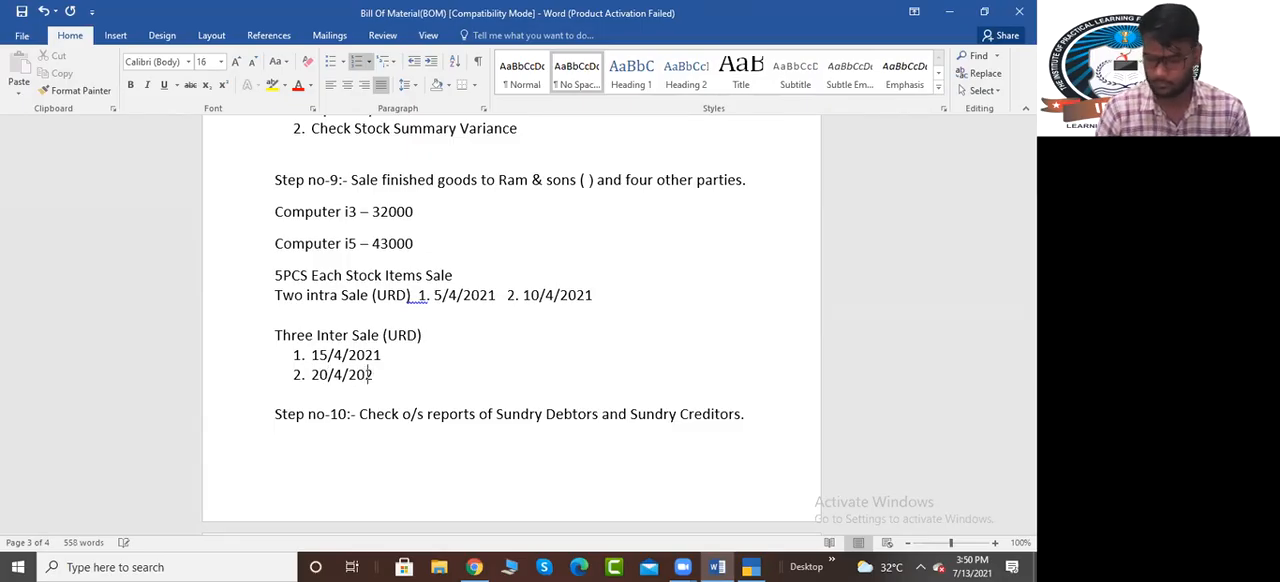
{"action": "key", "text": "Return"}
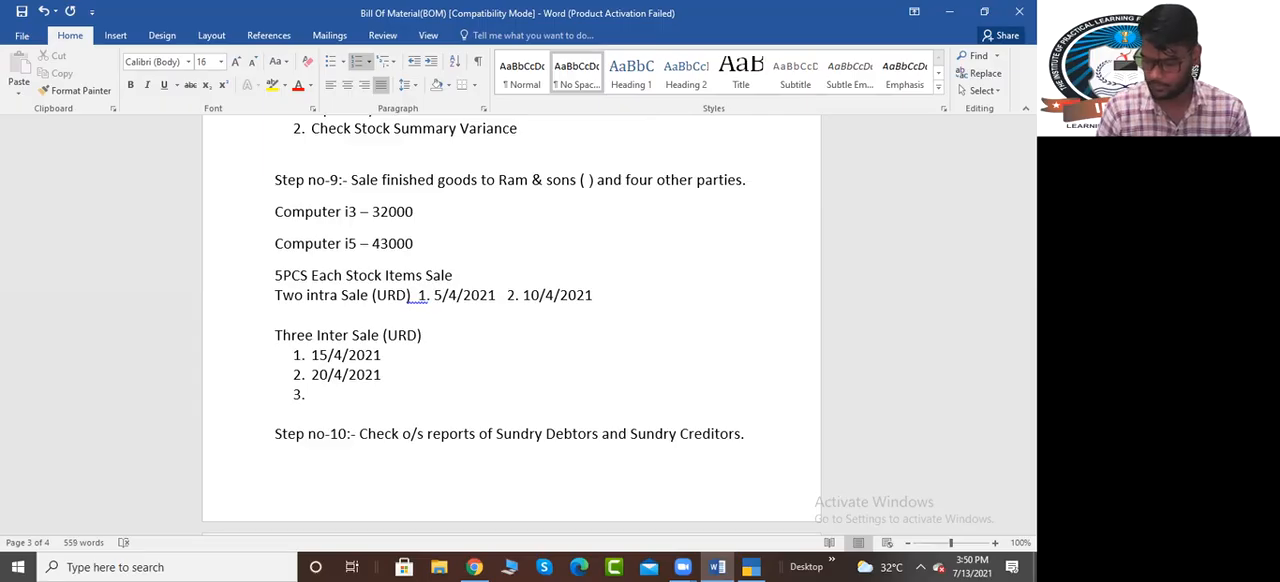
{"action": "type", "text": "22/"}
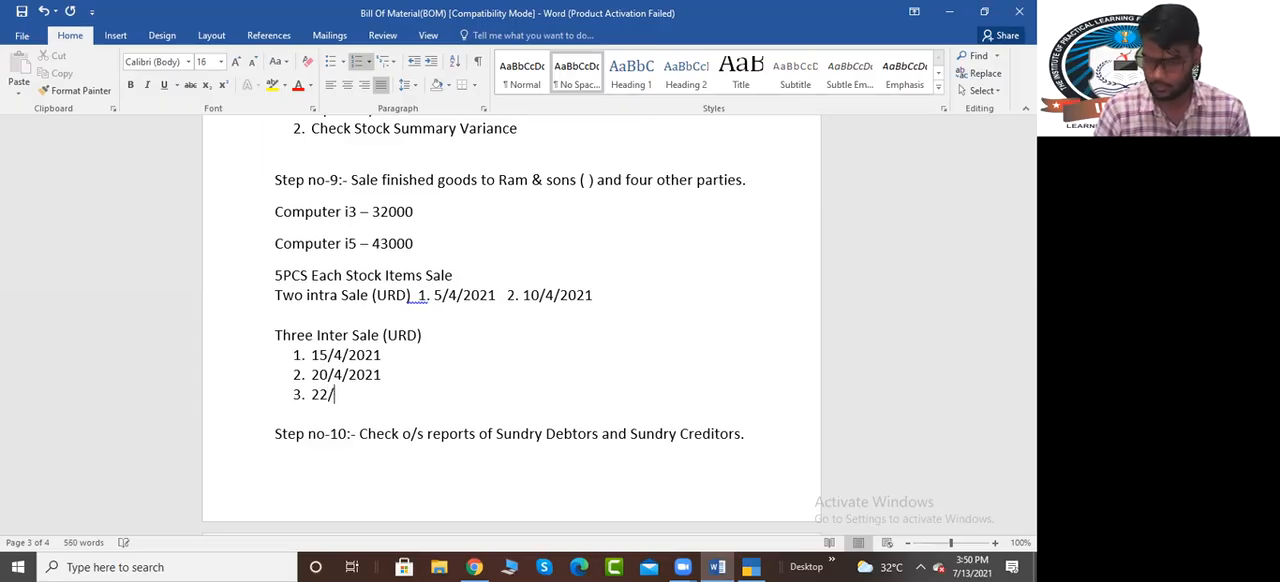
{"action": "type", "text": "4/2021"}
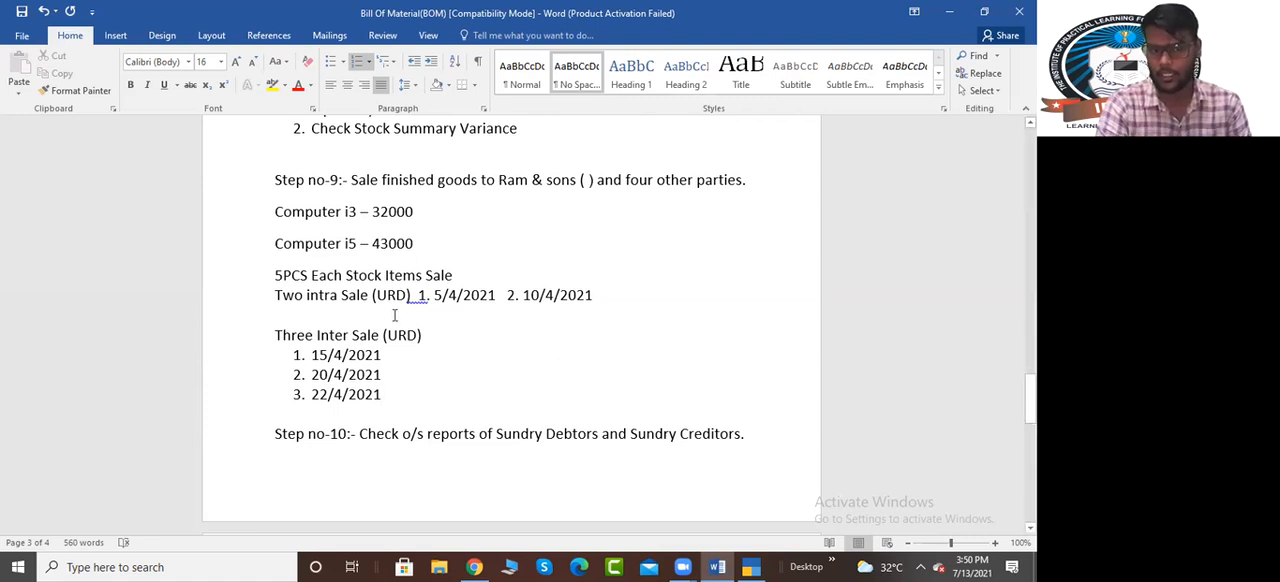
{"action": "left_click", "coordinate": [757, 566]}
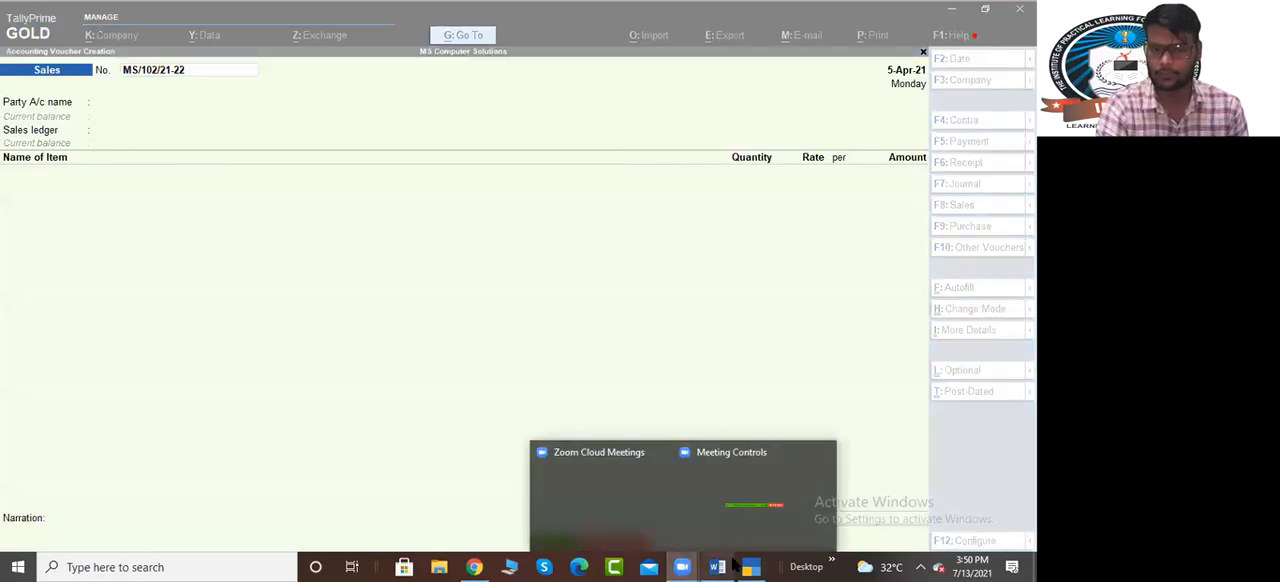
Switch to Word, highlight the second intra sale date 10/4/2021 for reference and return to TallyPrime
{"action": "left_click", "coordinate": [717, 566]}
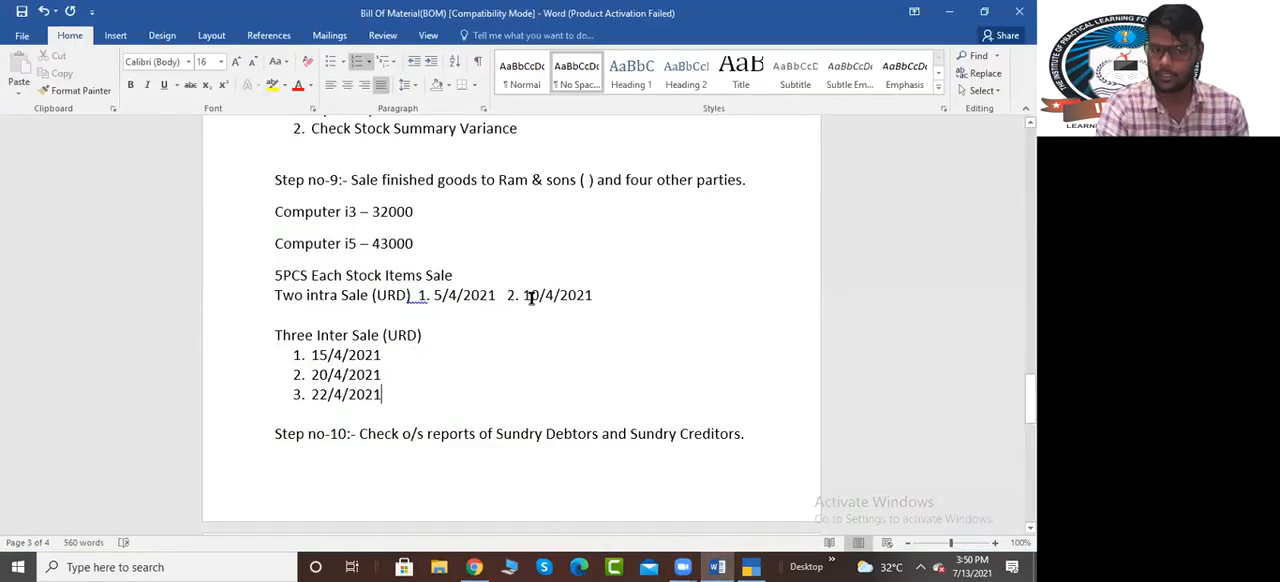
{"action": "left_click_drag", "start_coordinate": [524, 295], "coordinate": [592, 295]}
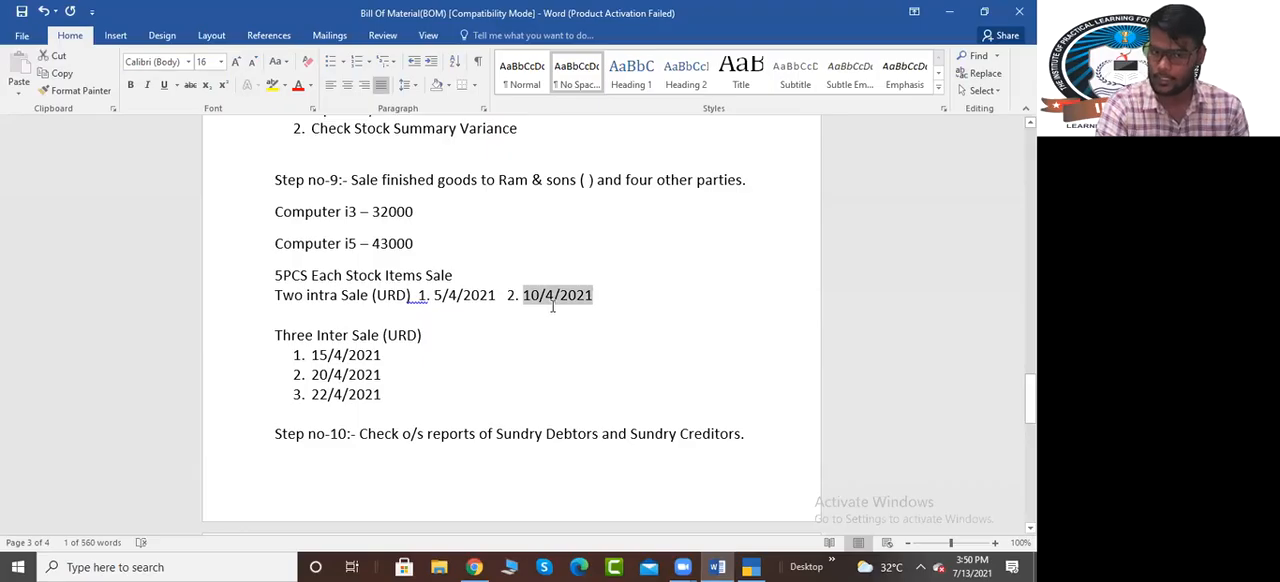
{"action": "left_click", "coordinate": [750, 566]}
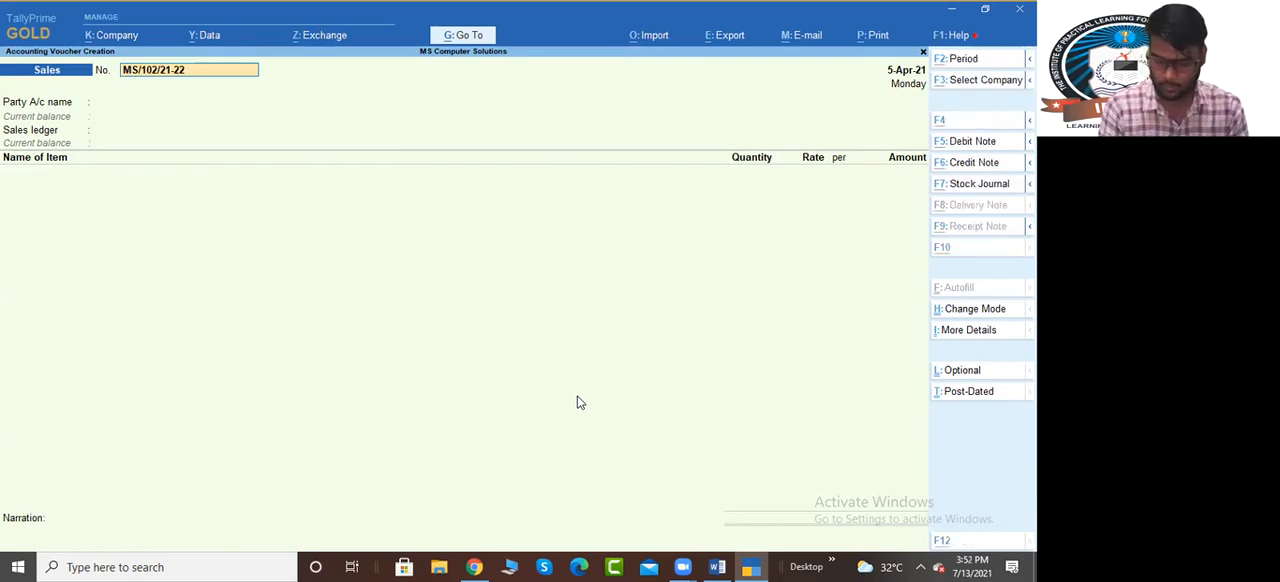
Search the reports for "Statement o", view the Statement of Financial Position report and close it
{"action": "key", "text": "alt+g"}
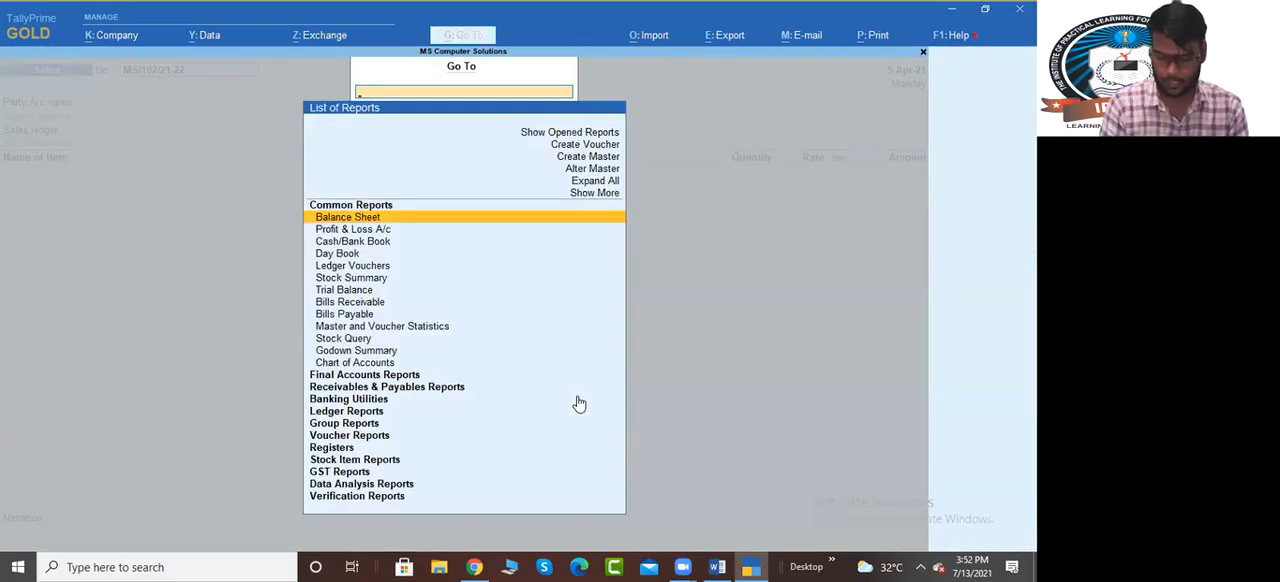
{"action": "type", "text": "Stat"}
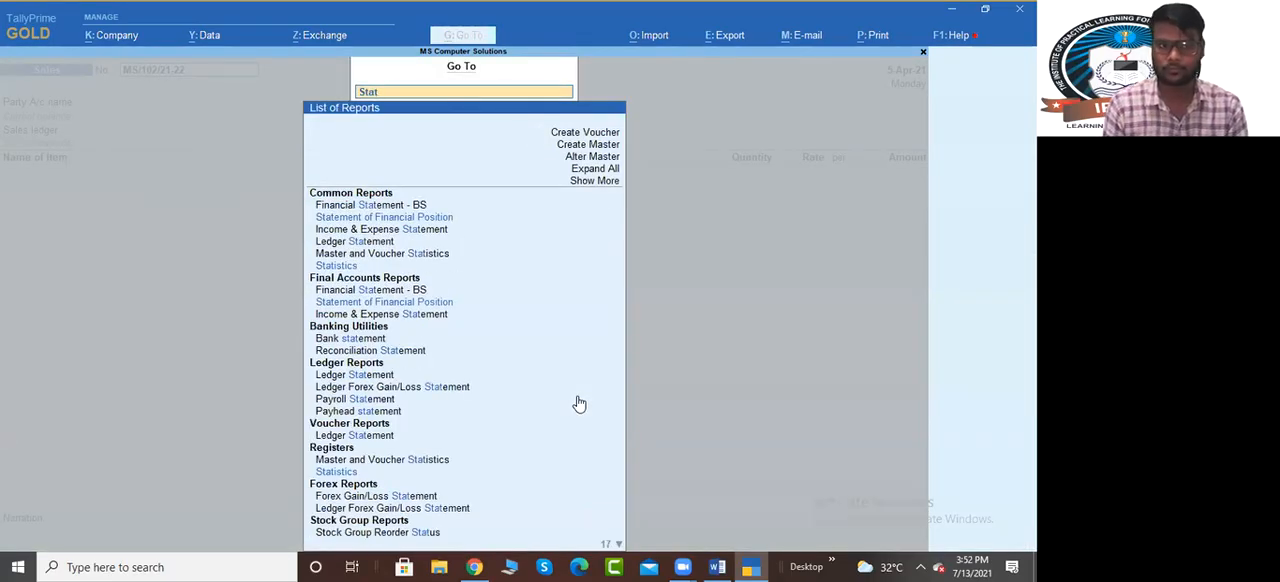
{"action": "type", "text": "e"}
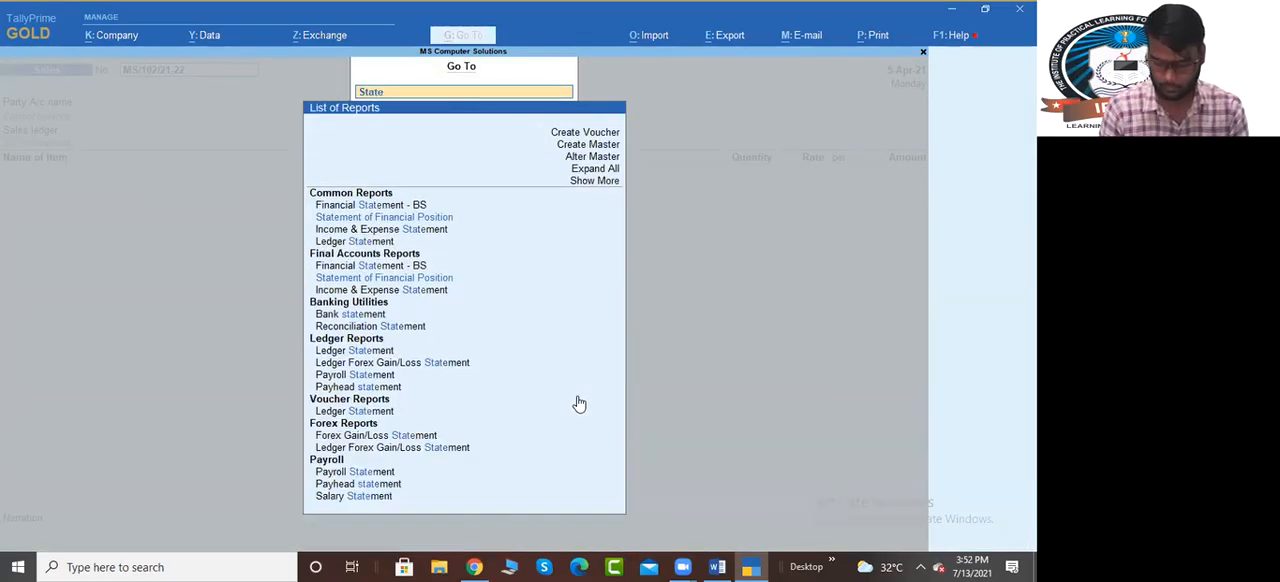
{"action": "type", "text": "ment o"}
{"action": "key", "text": "Down"}
{"action": "key", "text": "Down"}
{"action": "key", "text": "Up"}
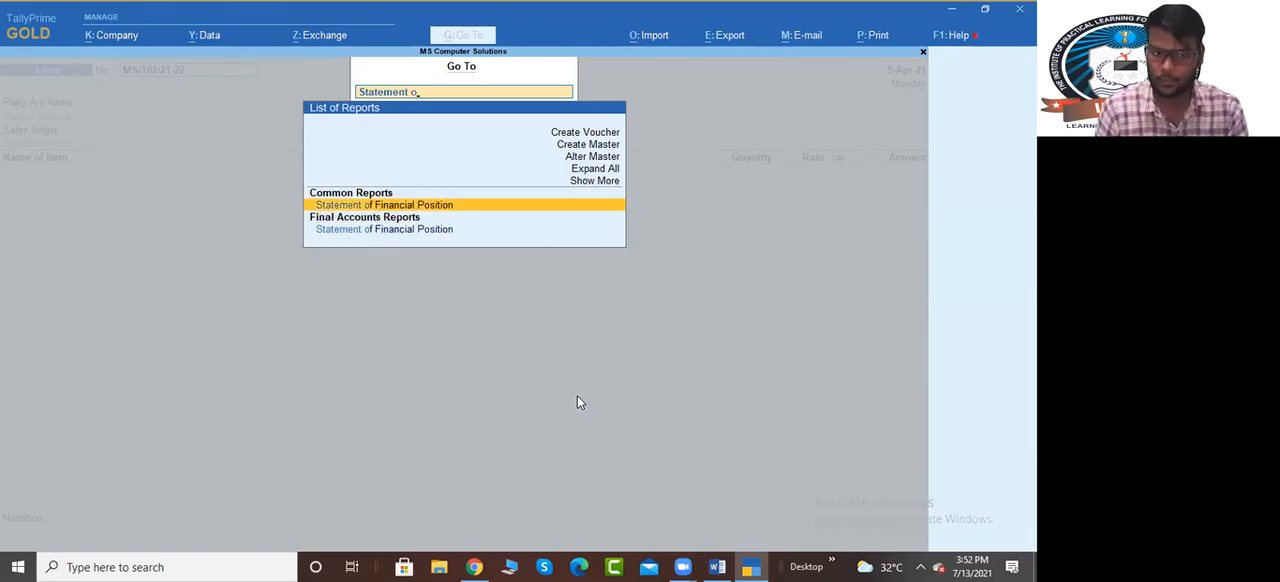
{"action": "key", "text": "Return"}
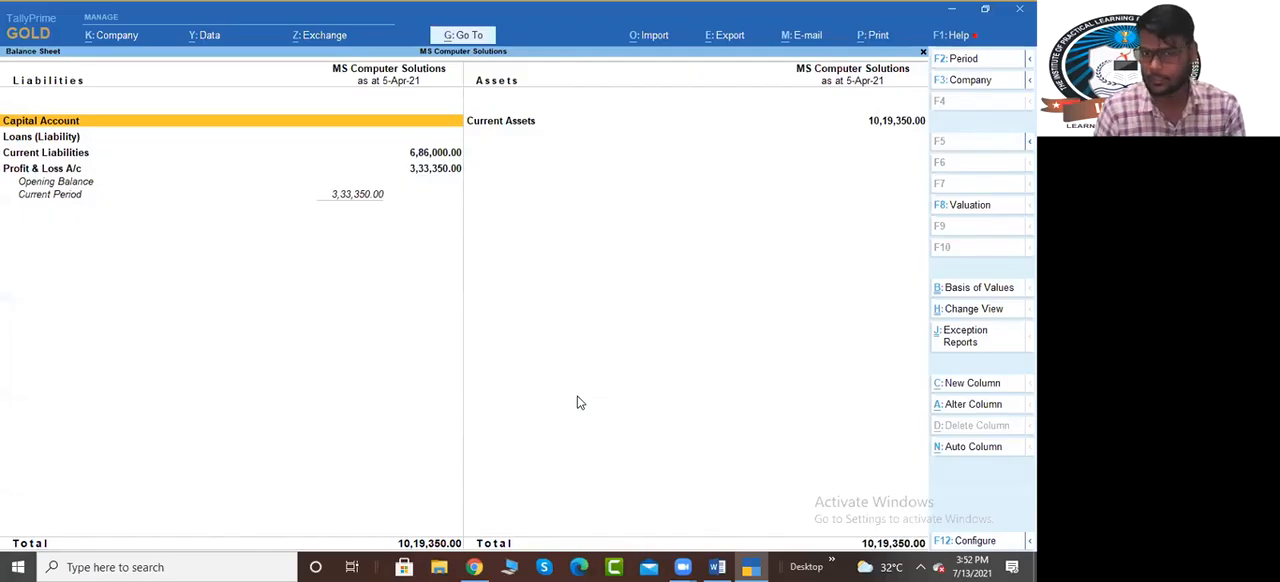
{"action": "key", "text": "Escape"}
{"action": "key", "text": "Escape"}
{"action": "key", "text": "Escape"}
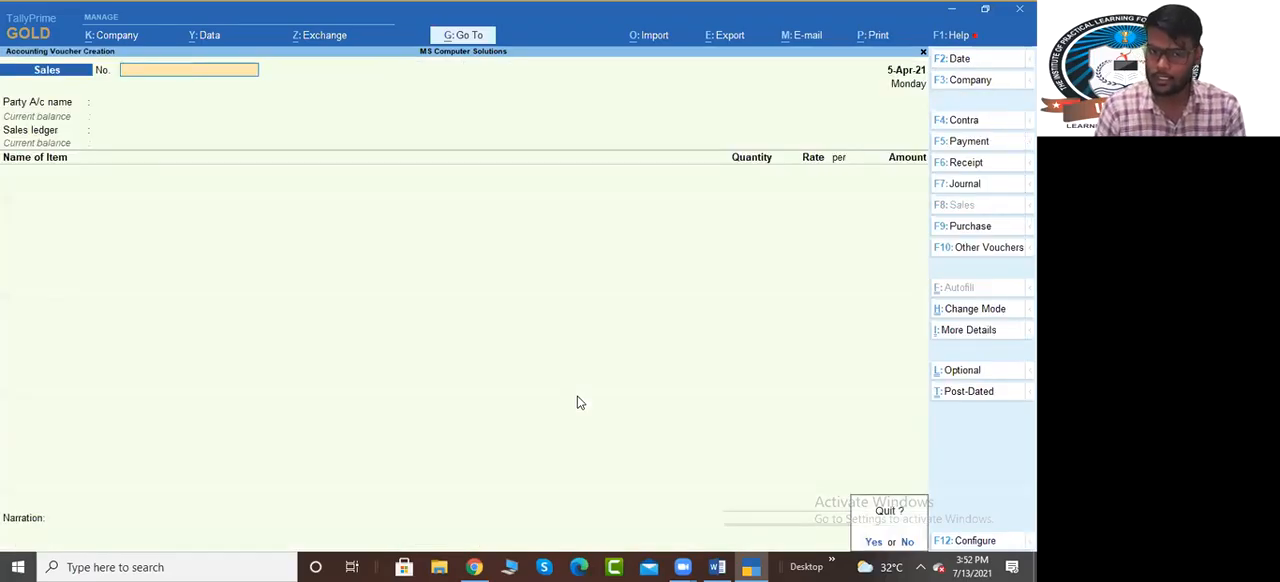
Quit the blank sales voucher and open the outstanding receivables report under Statements of Accounts
{"action": "key", "text": "y"}
{"action": "key", "text": "d"}
{"action": "key", "text": "Down"}
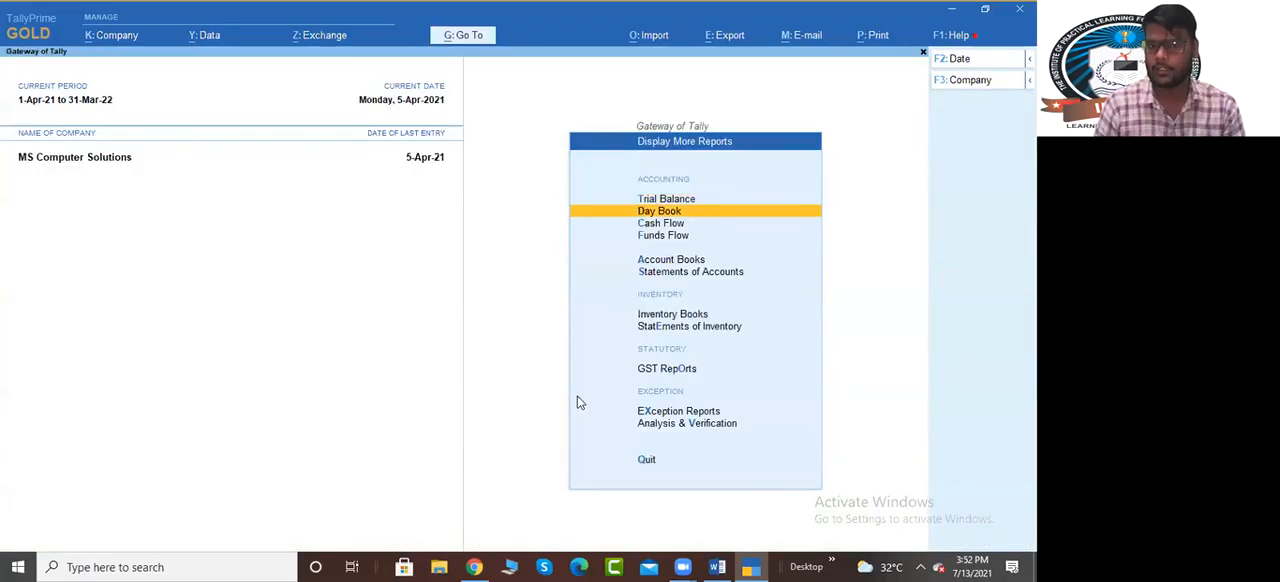
{"action": "key", "text": "Down"}
{"action": "key", "text": "Down"}
{"action": "key", "text": "Down"}
{"action": "key", "text": "Down"}
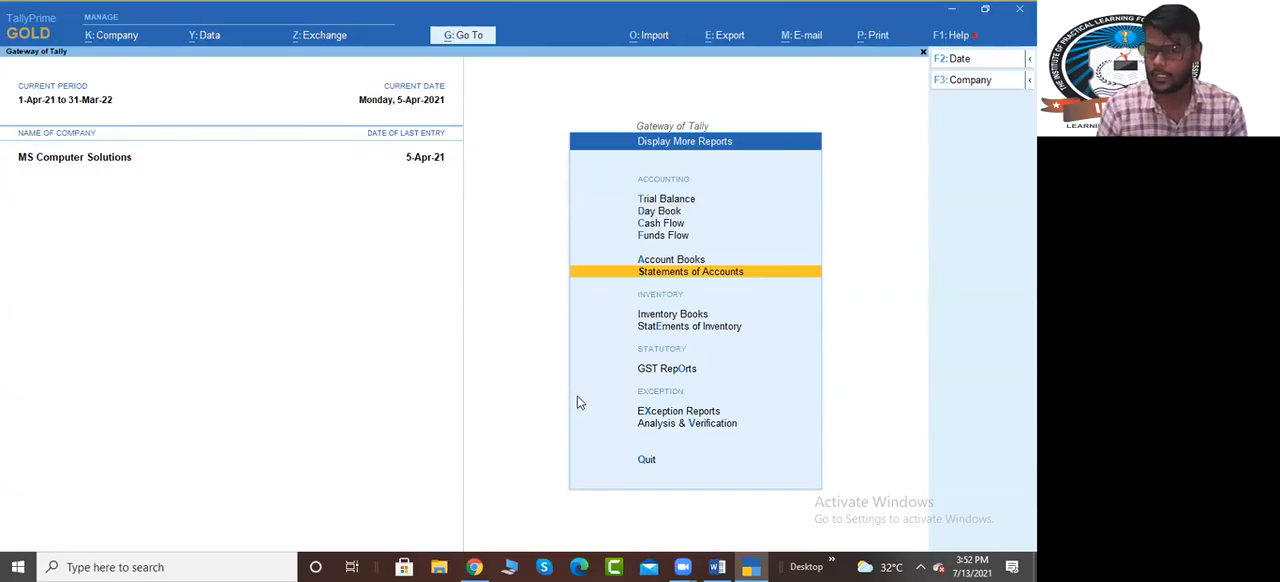
{"action": "key", "text": "Return"}
{"action": "key", "text": "Down"}
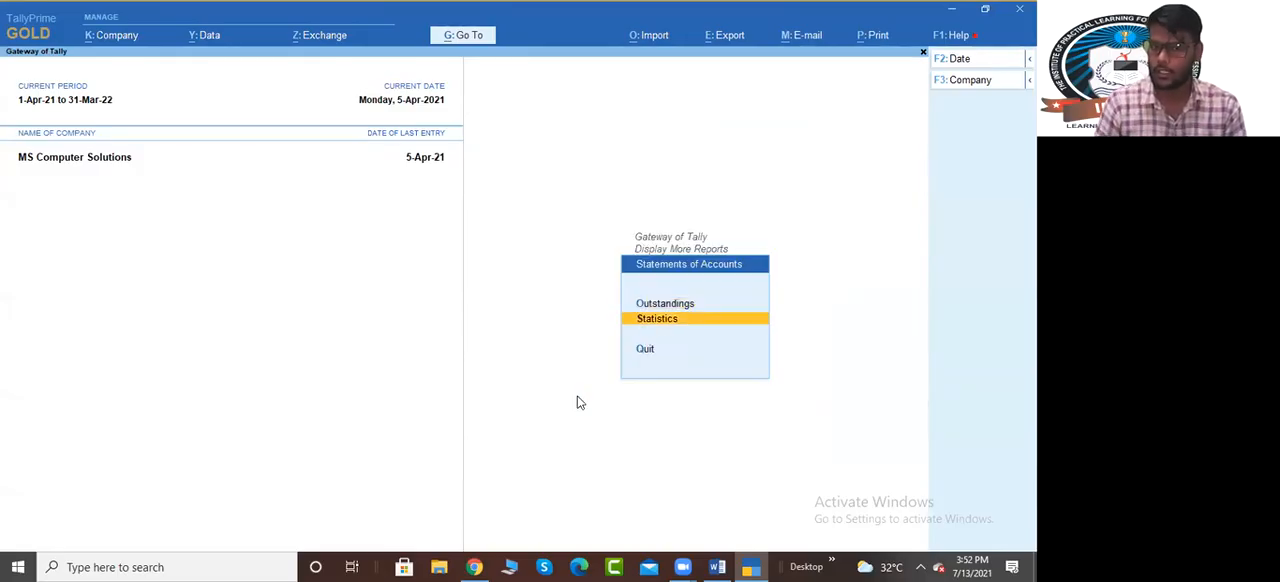
{"action": "key", "text": "Up"}
{"action": "key", "text": "Return"}
View the outstanding payables report, close it and reopen the receivables report to check the Ram & Sons bill
{"action": "key", "text": "Return"}
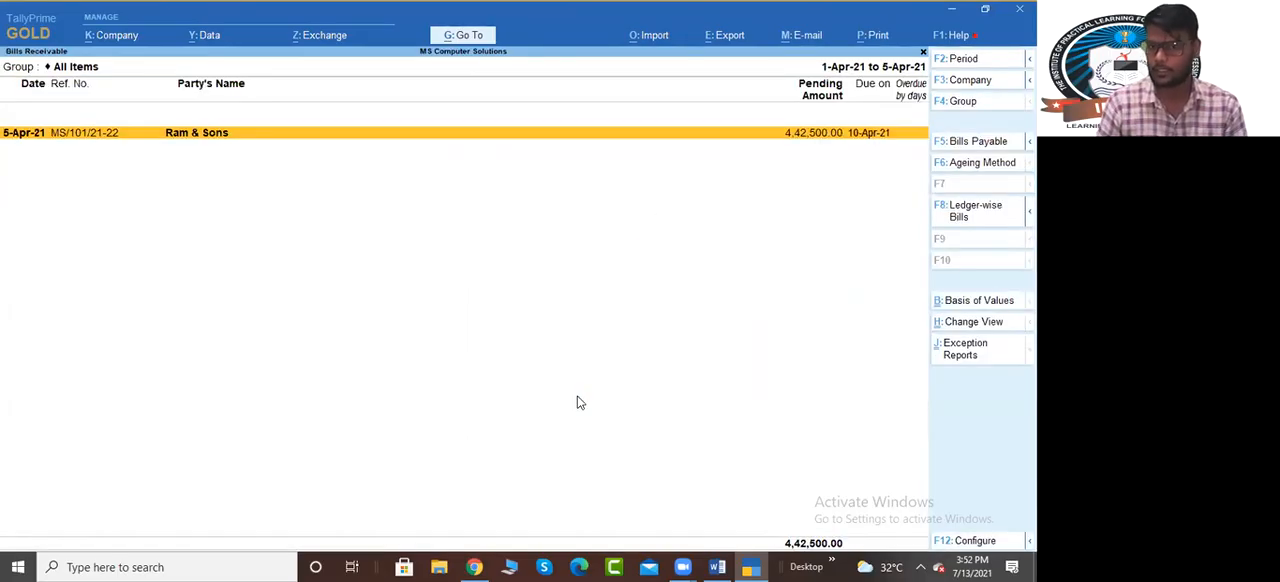
{"action": "key", "text": "Escape"}
{"action": "key", "text": "Down"}
{"action": "key", "text": "Return"}
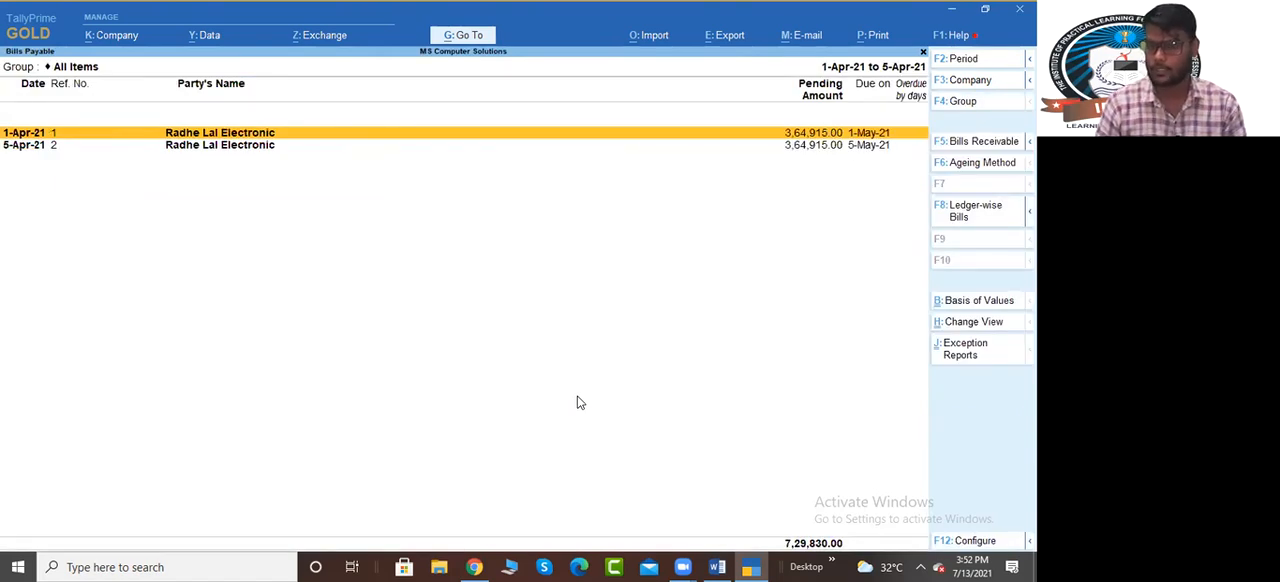
{"action": "key", "text": "Escape"}
{"action": "key", "text": "Up"}
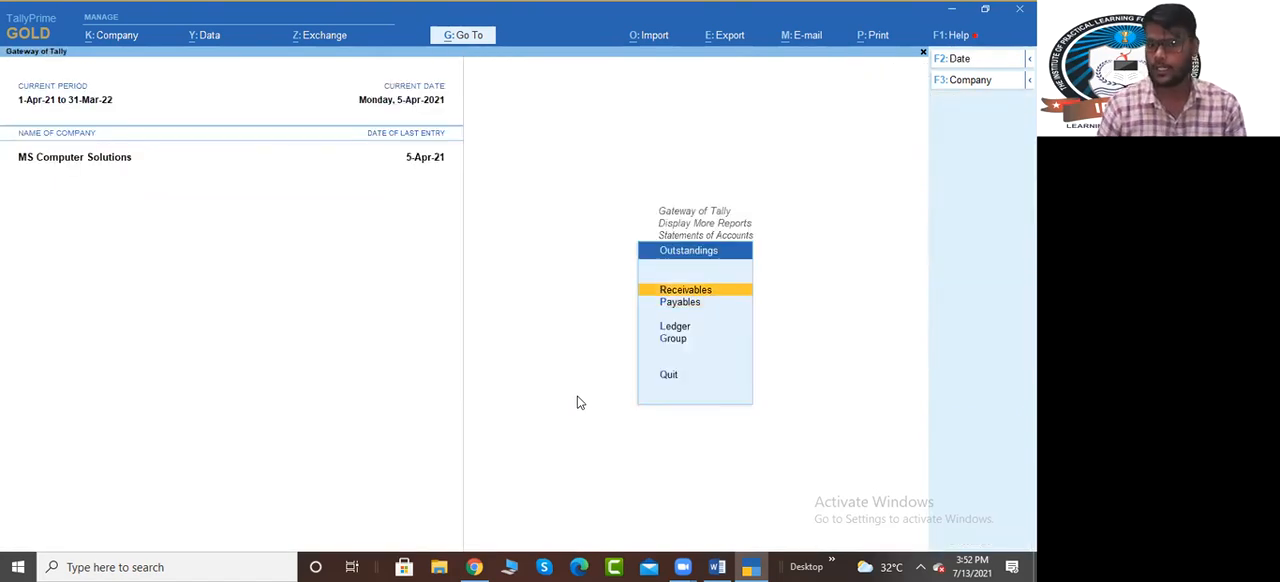
{"action": "key", "text": "Return"}
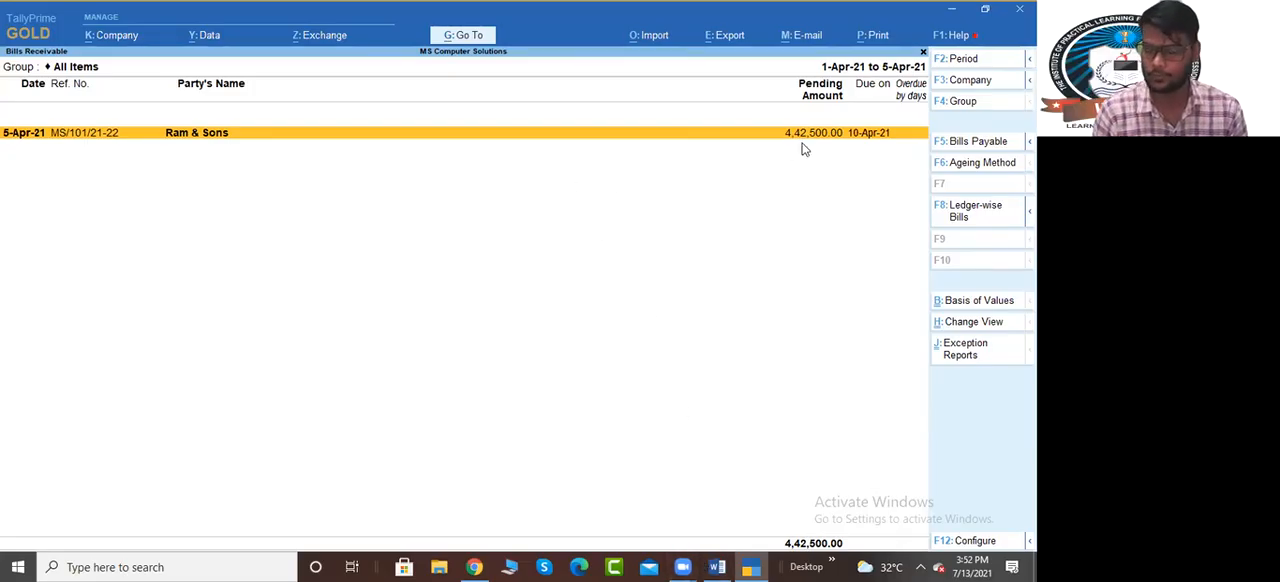
Glance at the exercise in Word, close the outstanding reports and start sales voucher MS/102/21-22 up to its party account
{"action": "key", "text": "alt+Tab"}
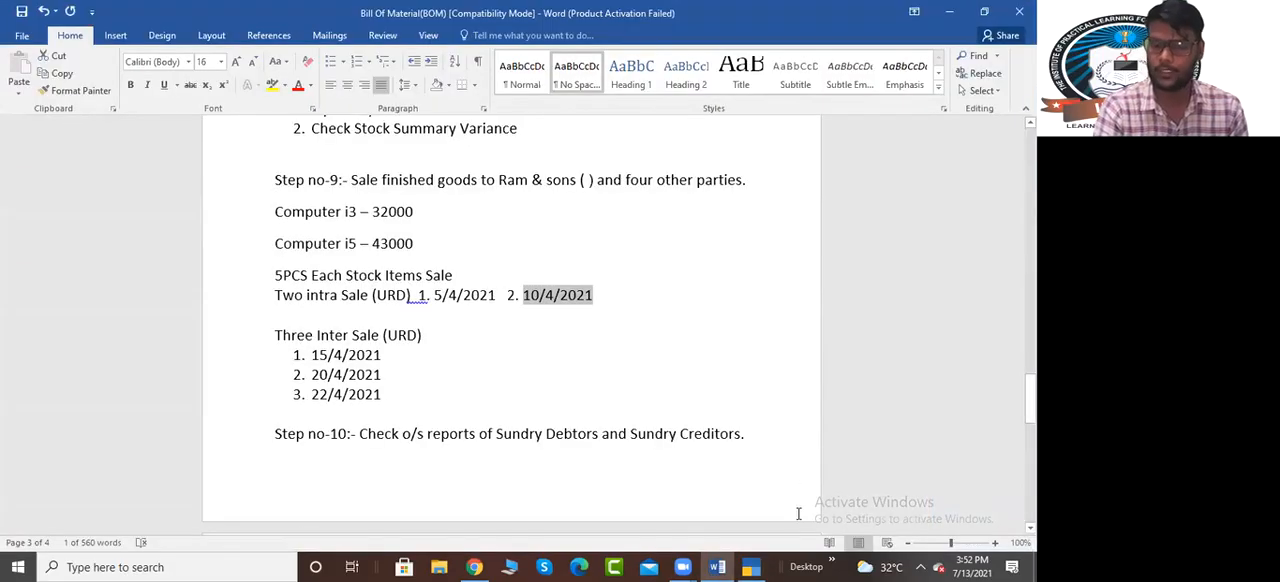
{"action": "left_click", "coordinate": [751, 567]}
{"action": "key", "text": "Escape"}
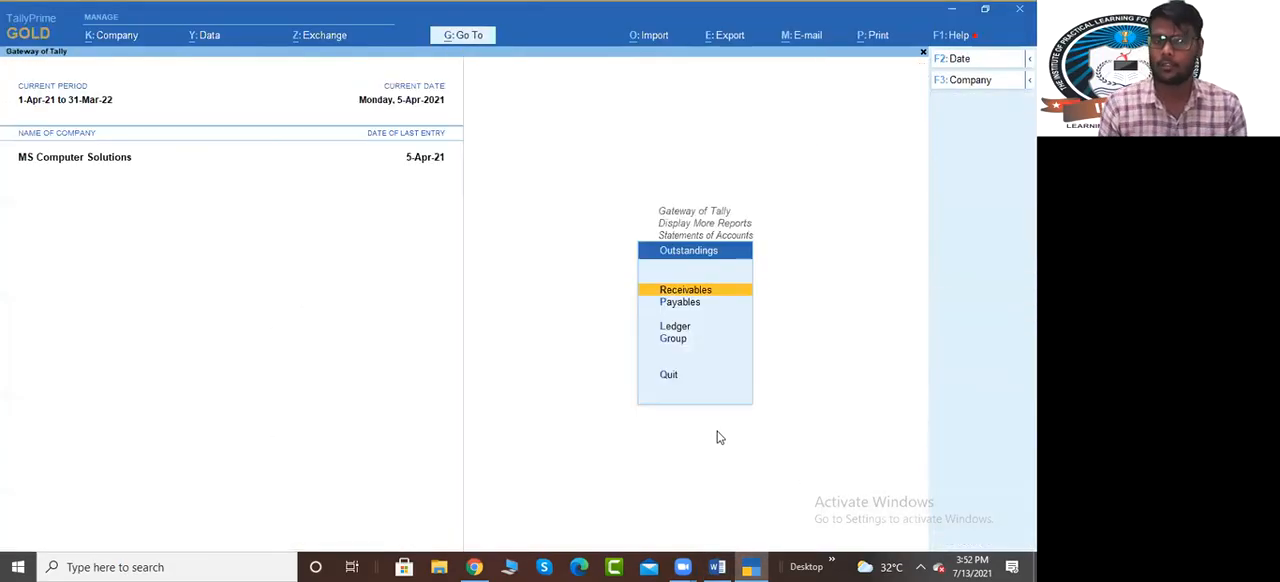
{"action": "key", "text": "Escape"}
{"action": "key", "text": "Escape"}
{"action": "key", "text": "Escape"}
{"action": "key", "text": "Down"}
{"action": "key", "text": "Down"}
{"action": "key", "text": "Down"}
{"action": "key", "text": "Down"}
{"action": "key", "text": "Down"}
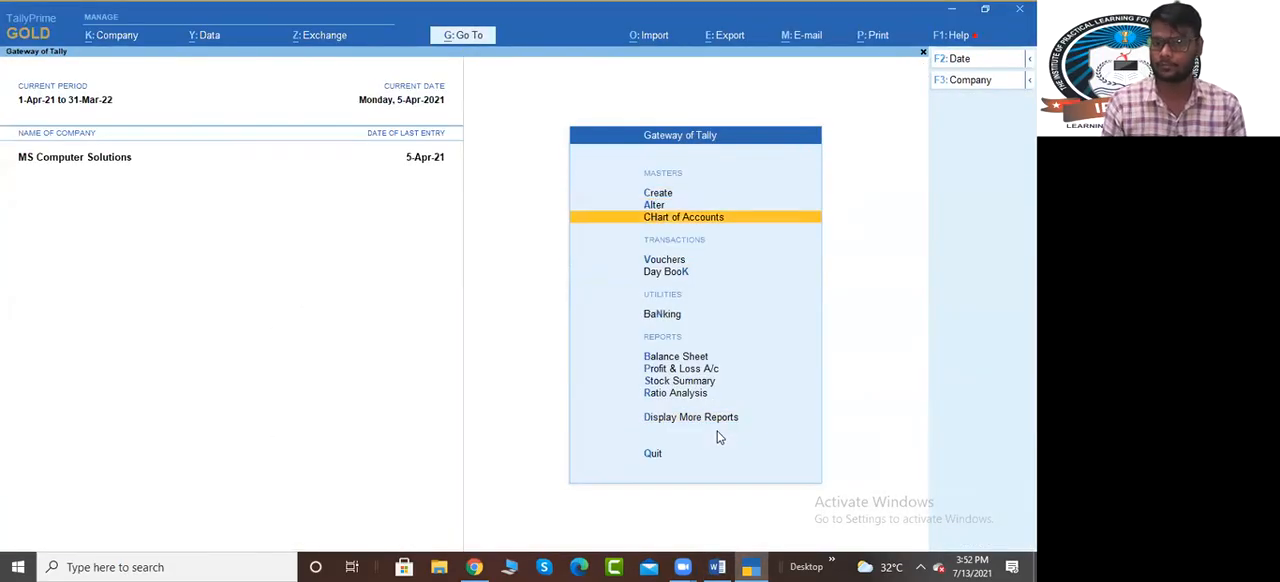
{"action": "key", "text": "Return"}
{"action": "key", "text": "alt+Tab"}
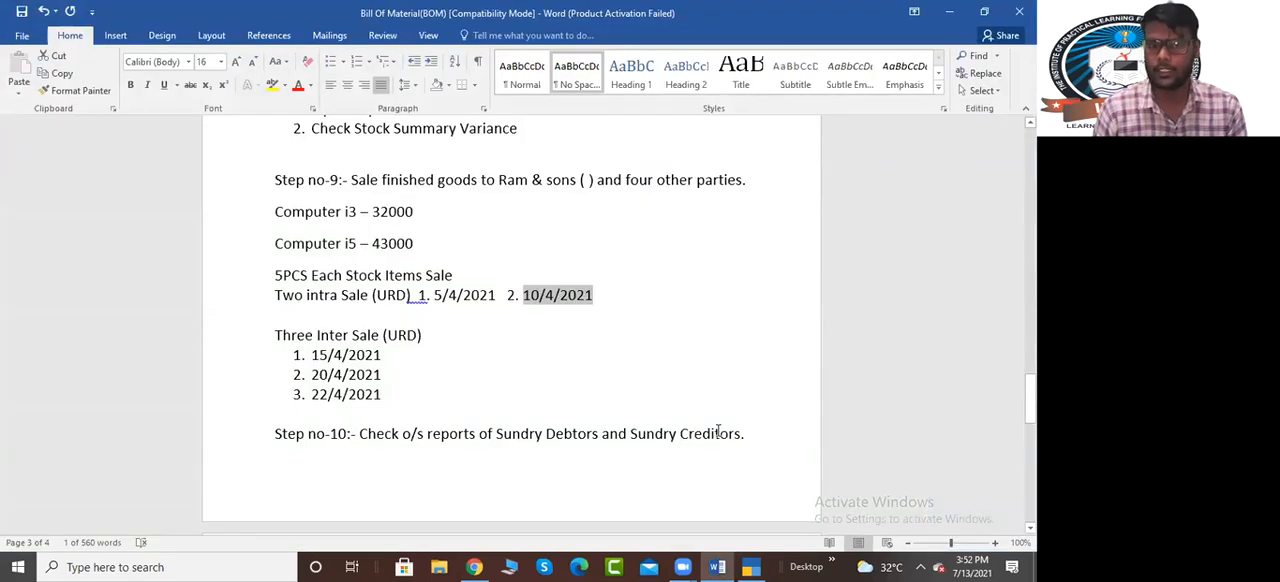
{"action": "key", "text": "alt+Tab"}
{"action": "key", "text": "Return"}
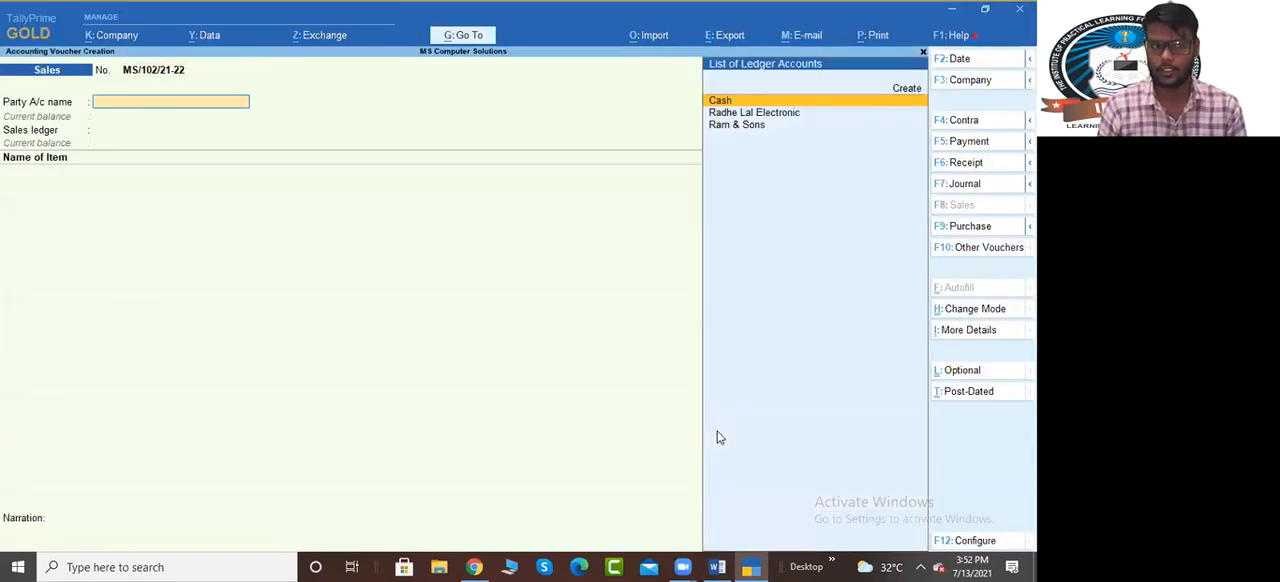
Start a new party ledger from the sales voucher and name it Dinesh and Sons
{"action": "key", "text": "alt+c"}
{"action": "type", "text": "Dinesj"}
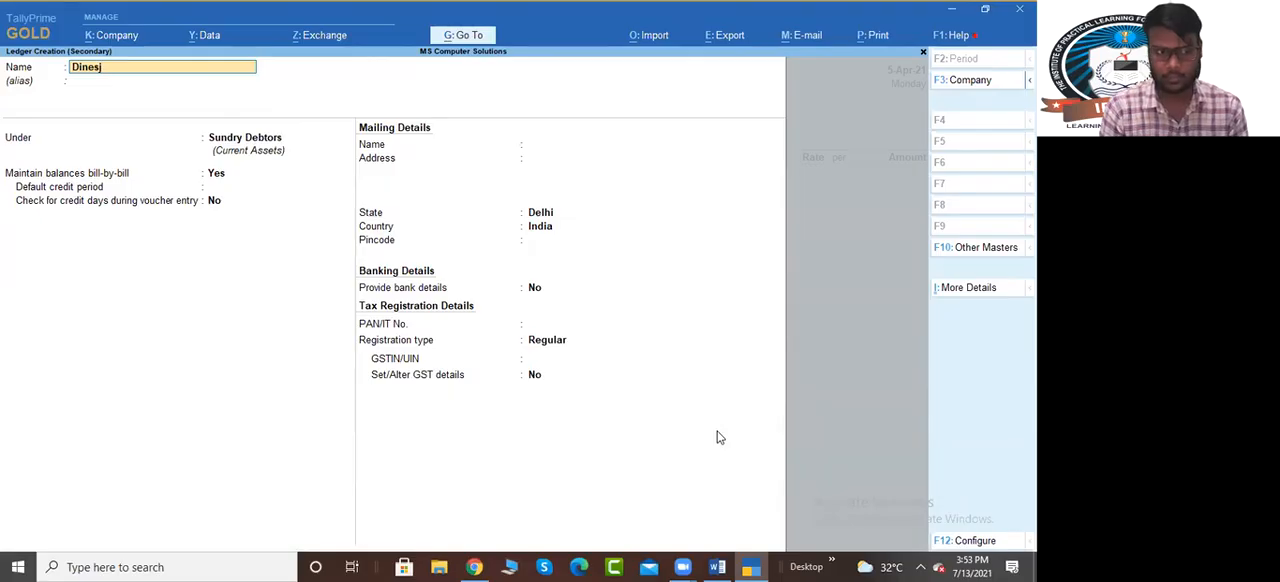
{"action": "key", "text": "BackSpace"}
{"action": "type", "text": "h and Soms"}
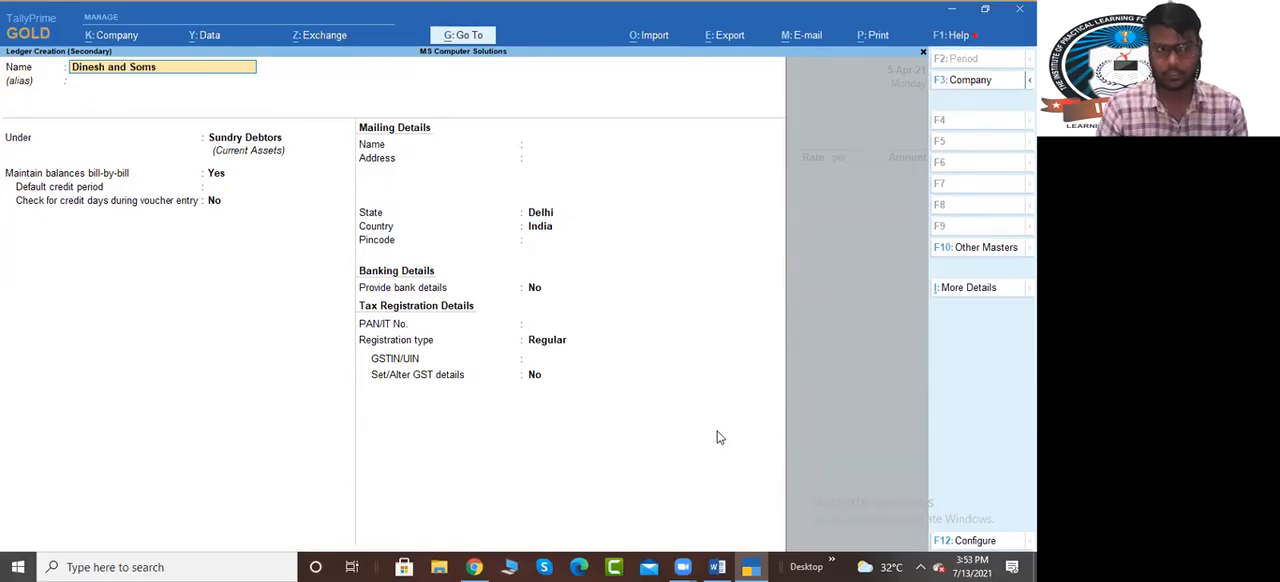
{"action": "key", "text": "BackSpace"}
{"action": "key", "text": "BackSpace"}
{"action": "type", "text": "ns"}
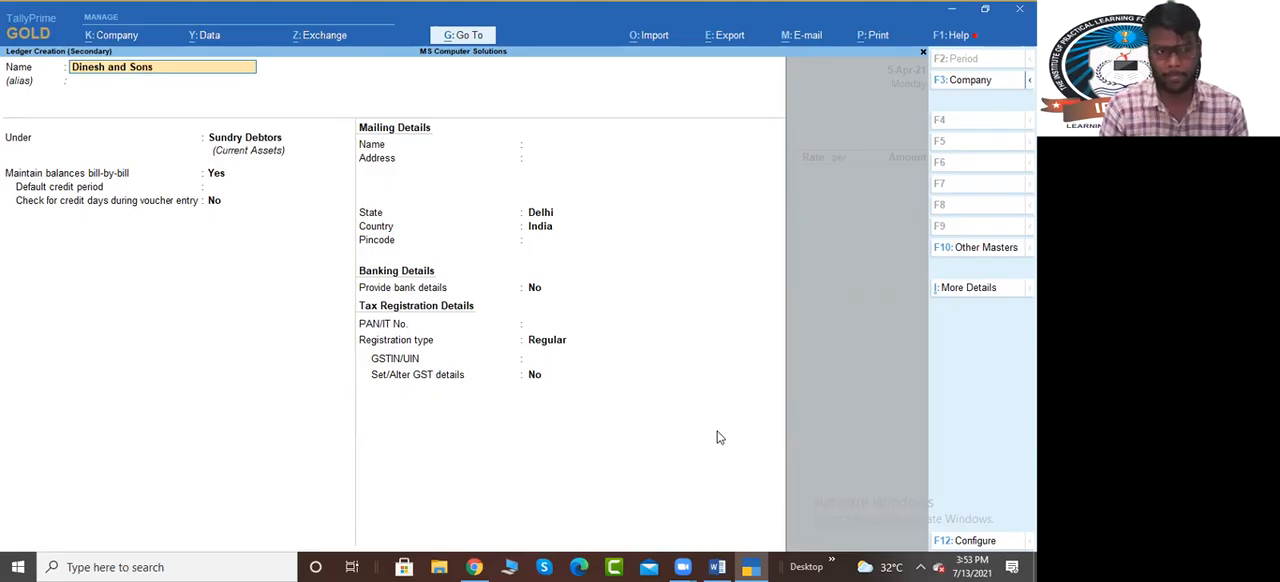
Keep the ledger under Sundry Debtors in Delhi, set its registration type to Unregistered and save it
{"action": "key", "text": "Return"}
{"action": "key", "text": "Return"}
{"action": "key", "text": "Return"}
{"action": "key", "text": "Return"}
{"action": "key", "text": "Return"}
{"action": "key", "text": "Return"}
{"action": "key", "text": "Return"}
{"action": "key", "text": "Return"}
{"action": "key", "text": "Return"}
{"action": "key", "text": "Return"}
{"action": "key", "text": "Return"}
{"action": "key", "text": "Return"}
{"action": "key", "text": "Return"}
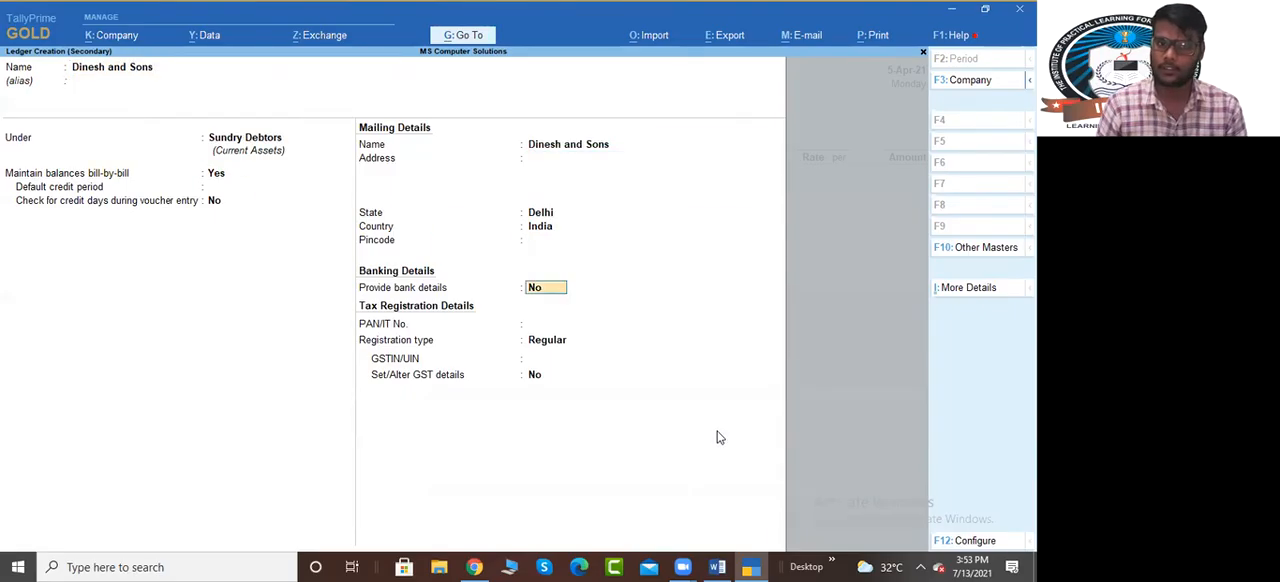
{"action": "key", "text": "Return"}
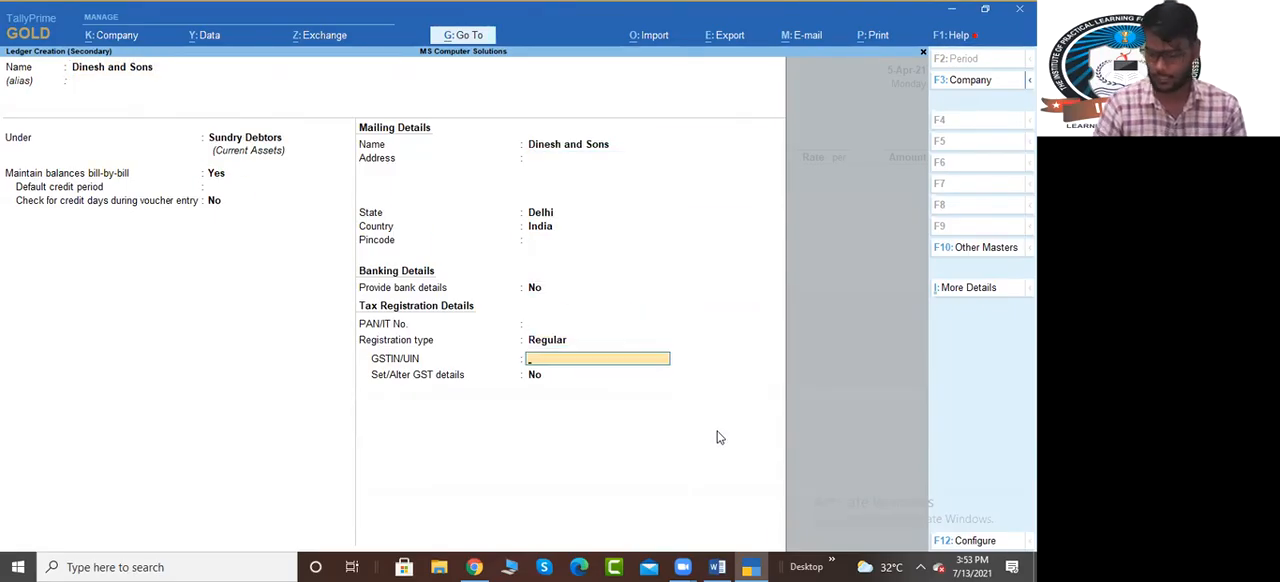
{"action": "key", "text": "BackSpace"}
{"action": "key", "text": "Down"}
{"action": "key", "text": "Return"}
{"action": "key", "text": "Return"}
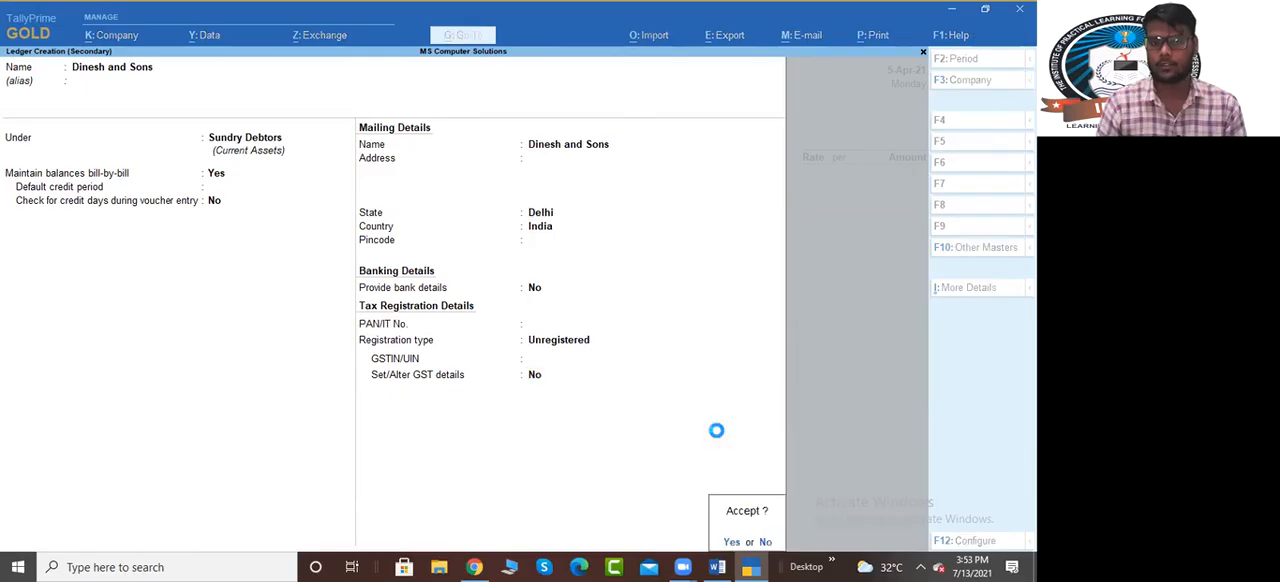
{"action": "key", "text": "Return"}
Accept the default dispatch and party details and select Intra Sale as the voucher's sales ledger
{"action": "key", "text": "ctrl+a"}
{"action": "key", "text": "ctrl+a"}
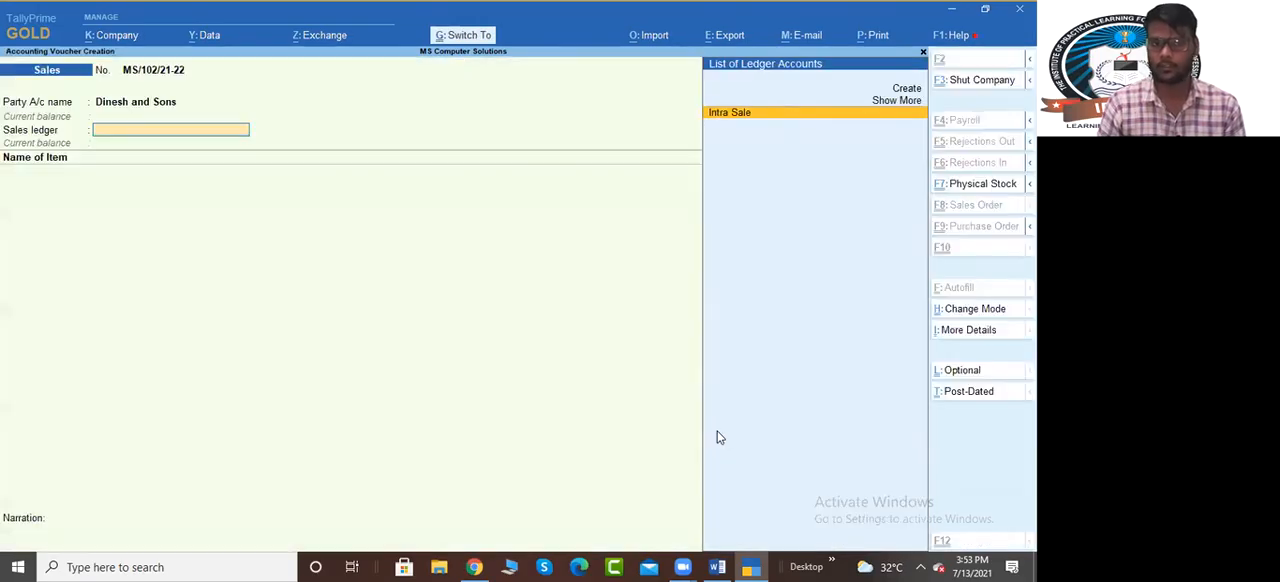
{"action": "key", "text": "Return"}
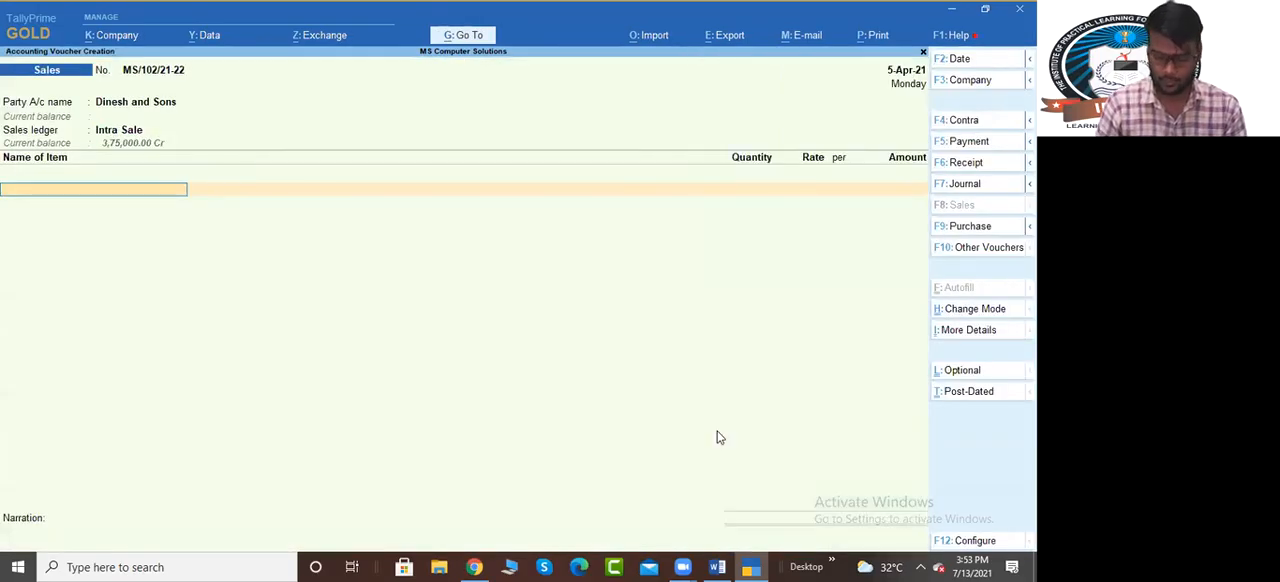
Add Computer I3 to the voucher with 5 PCS from Main Location at the rate of 32,000.00
{"action": "type", "text": "com"}
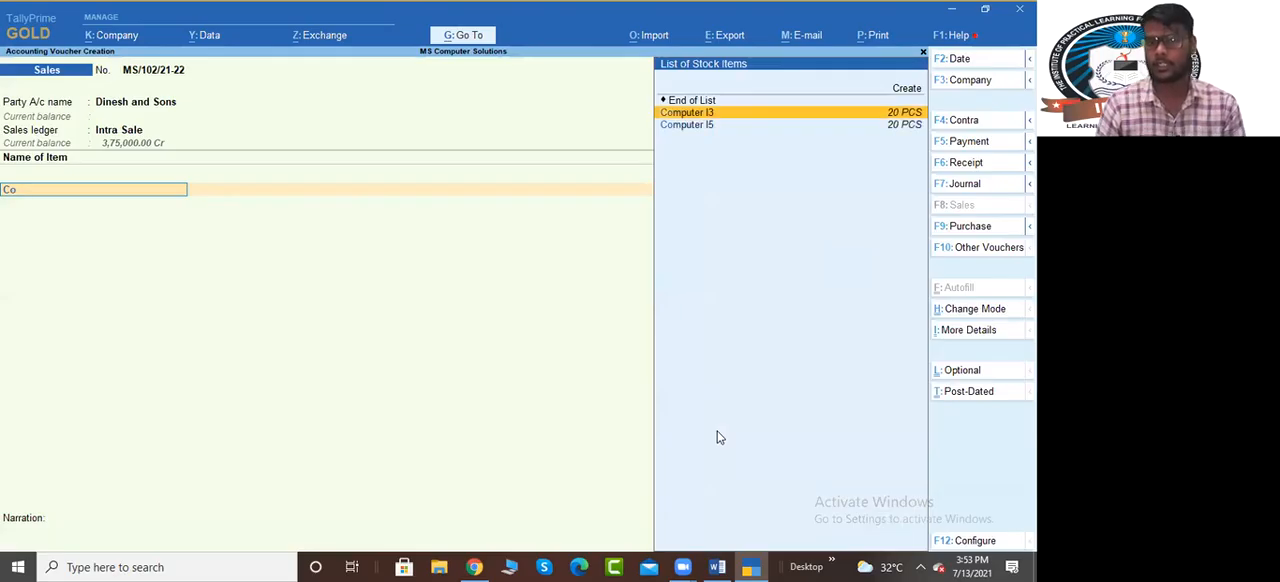
{"action": "key", "text": "Return"}
{"action": "key", "text": "Return"}
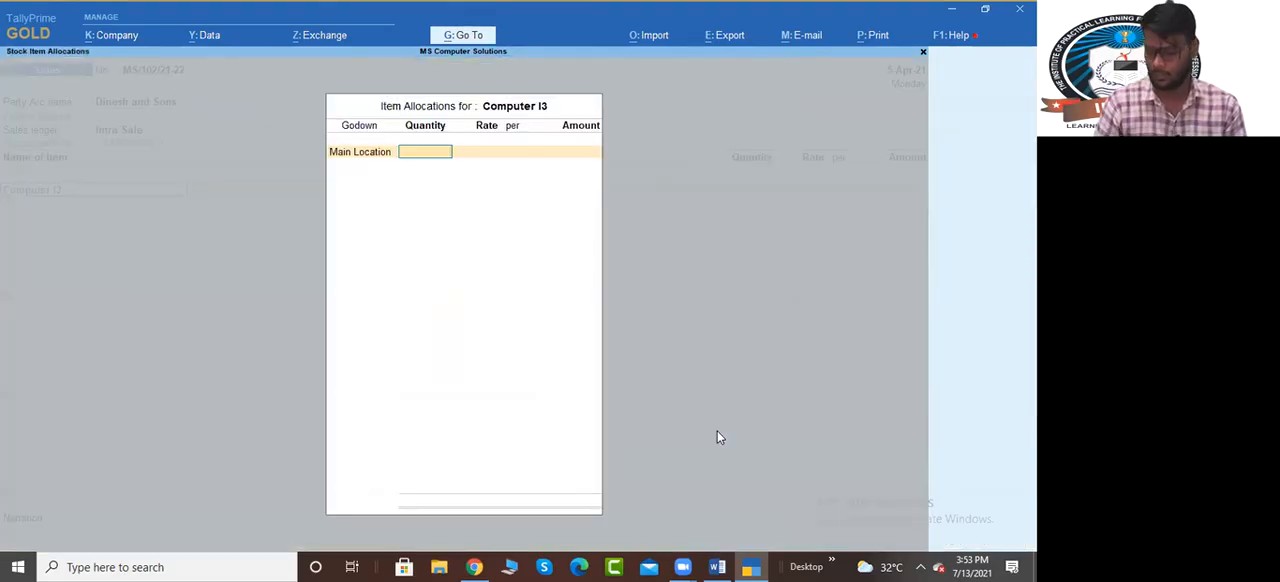
{"action": "type", "text": "5"}
{"action": "key", "text": "Return"}
{"action": "key", "text": "Return"}
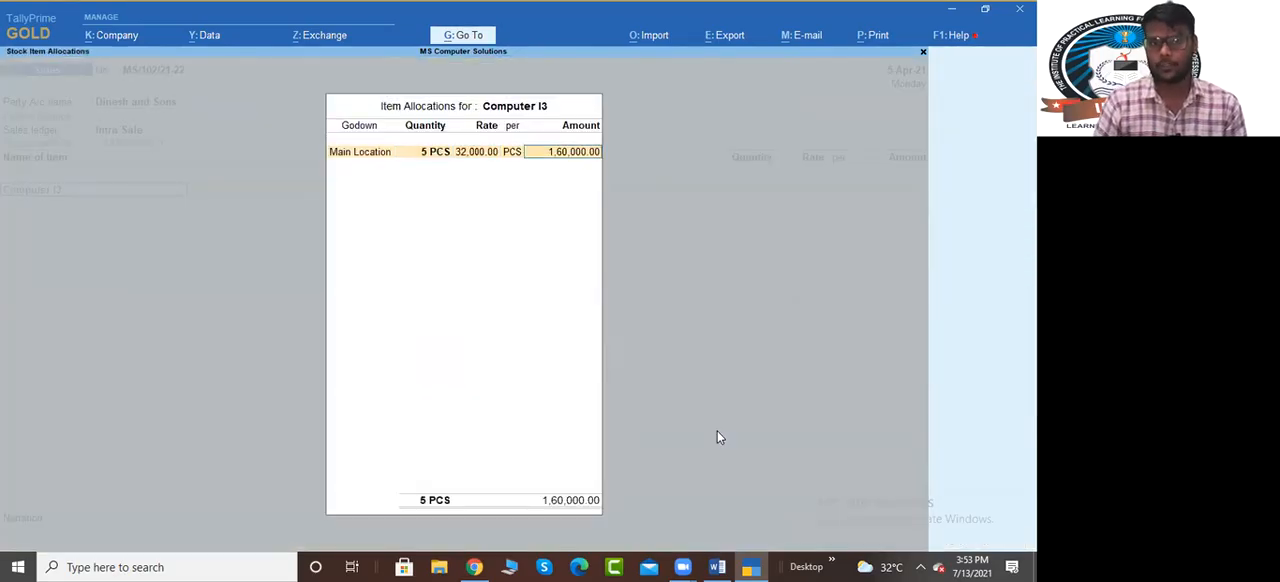
{"action": "key", "text": "Return"}
{"action": "key", "text": "Return"}
Add Computer I5 as the second item with 5 PCS at the rate of 43,000.00
{"action": "type", "text": "Co"}
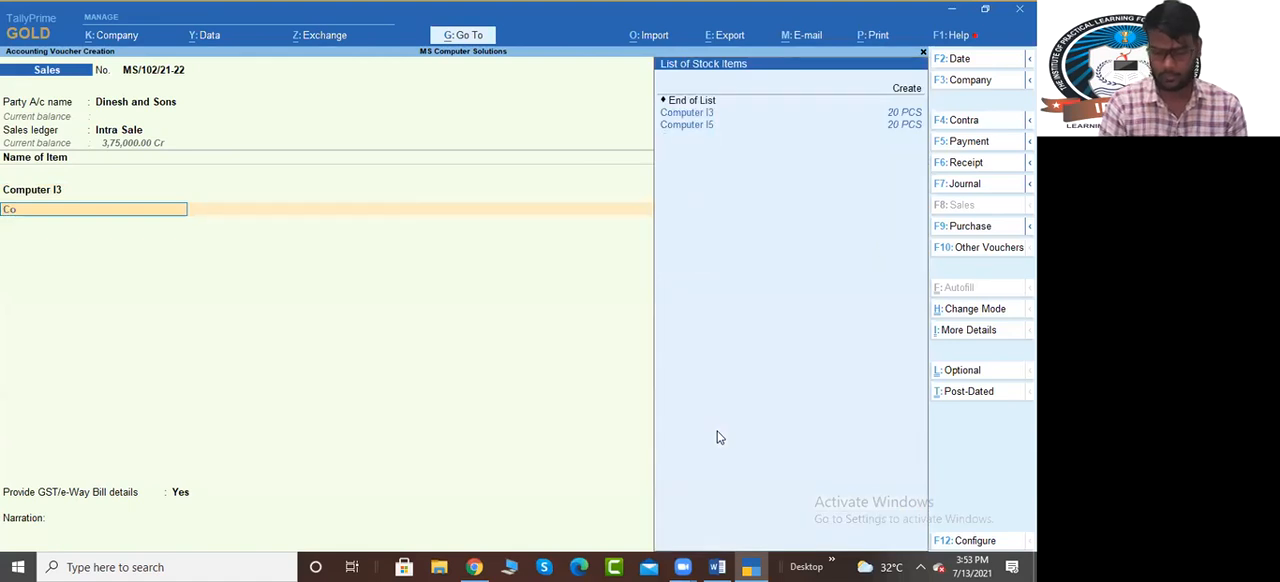
{"action": "key", "text": "Down"}
{"action": "key", "text": "Return"}
{"action": "key", "text": "Return"}
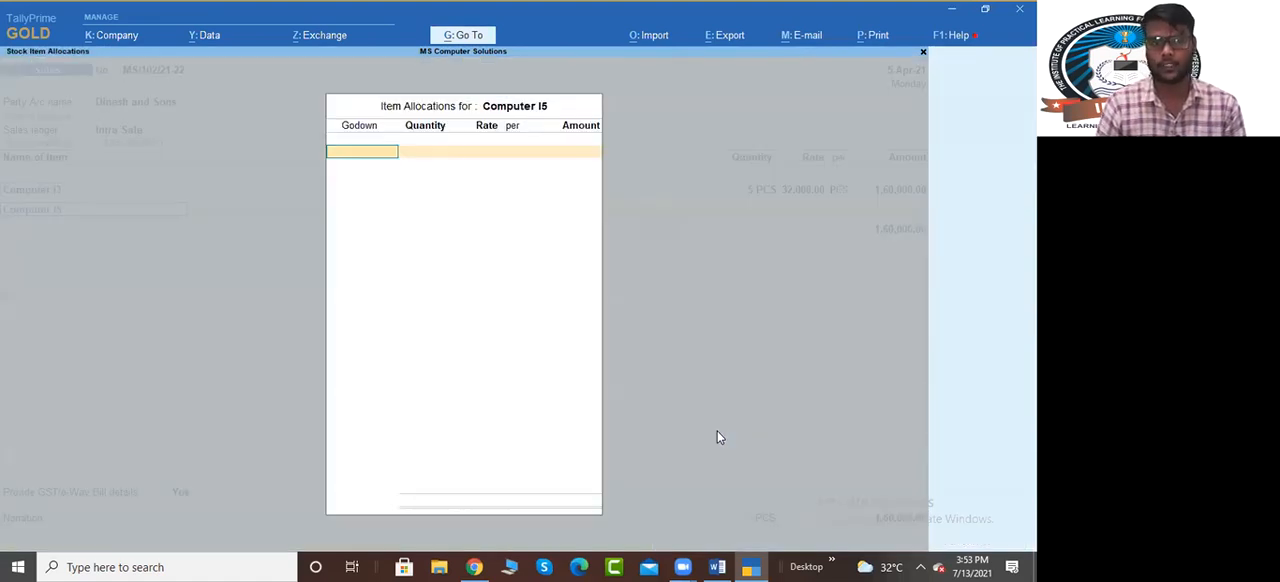
{"action": "type", "text": "5"}
{"action": "key", "text": "Return"}
{"action": "key", "text": "Return"}
{"action": "key", "text": "Return"}
{"action": "key", "text": "Return"}
Add Output Cgst@9% and Output Sgst@9% to the Dinesh and Sons sales voucher and save it
{"action": "key", "text": "Return"}
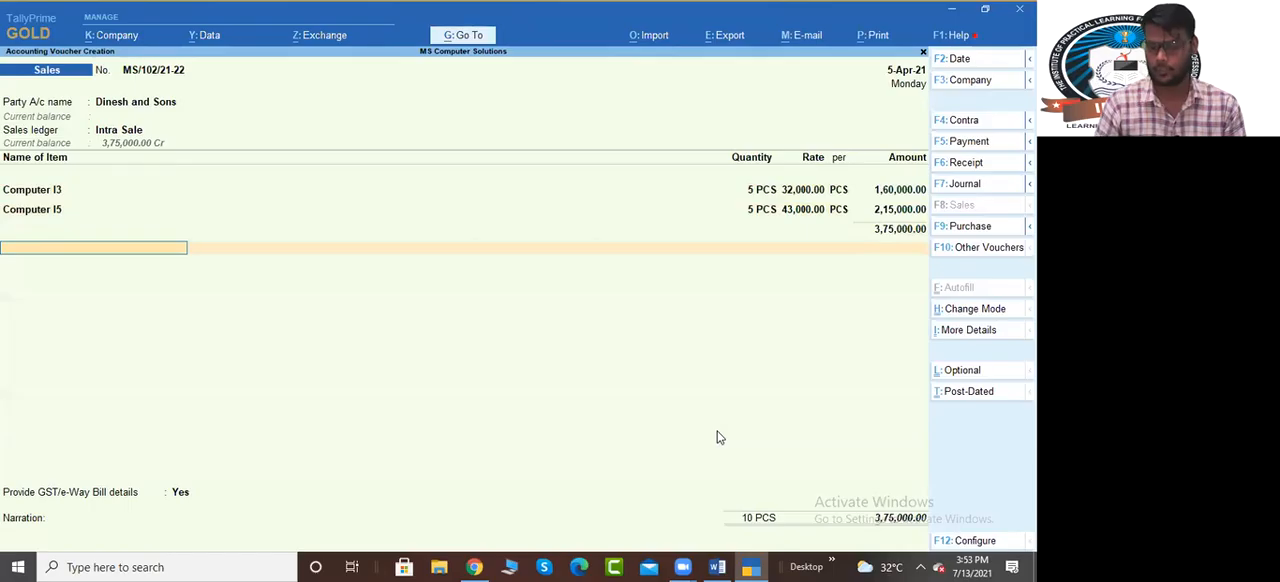
{"action": "type", "text": "Out"}
{"action": "key", "text": "Return"}
{"action": "key", "text": "Return"}
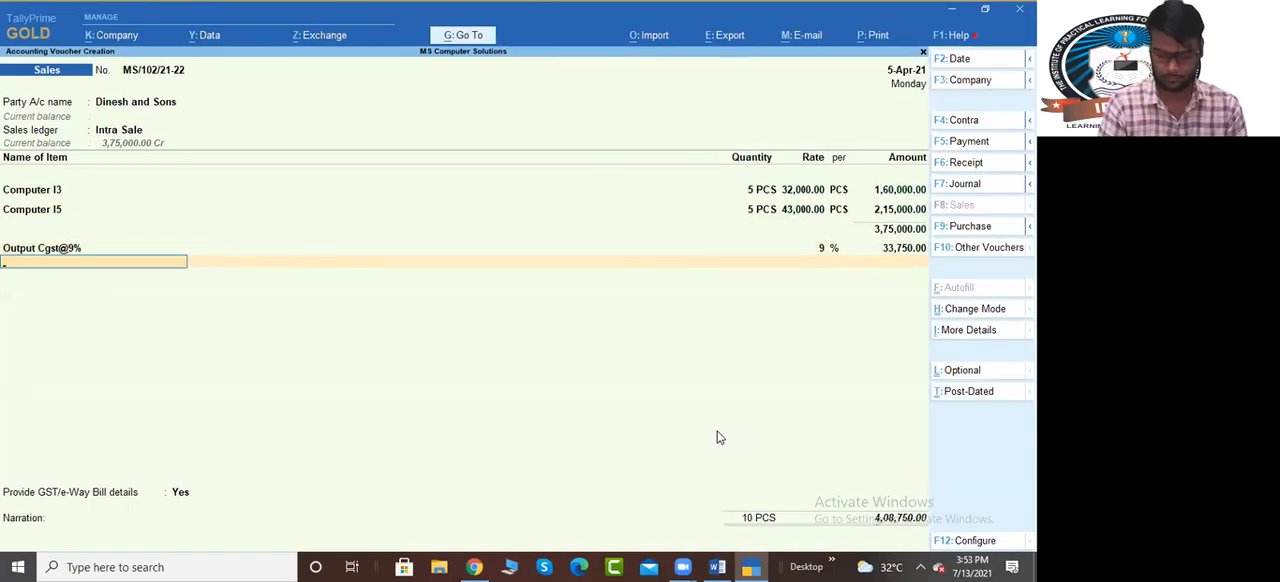
{"action": "type", "text": "Out"}
{"action": "key", "text": "Down"}
{"action": "key", "text": "Return"}
{"action": "key", "text": "Return"}
{"action": "key", "text": "ctrl"}
{"action": "key", "text": "ctrl+a"}
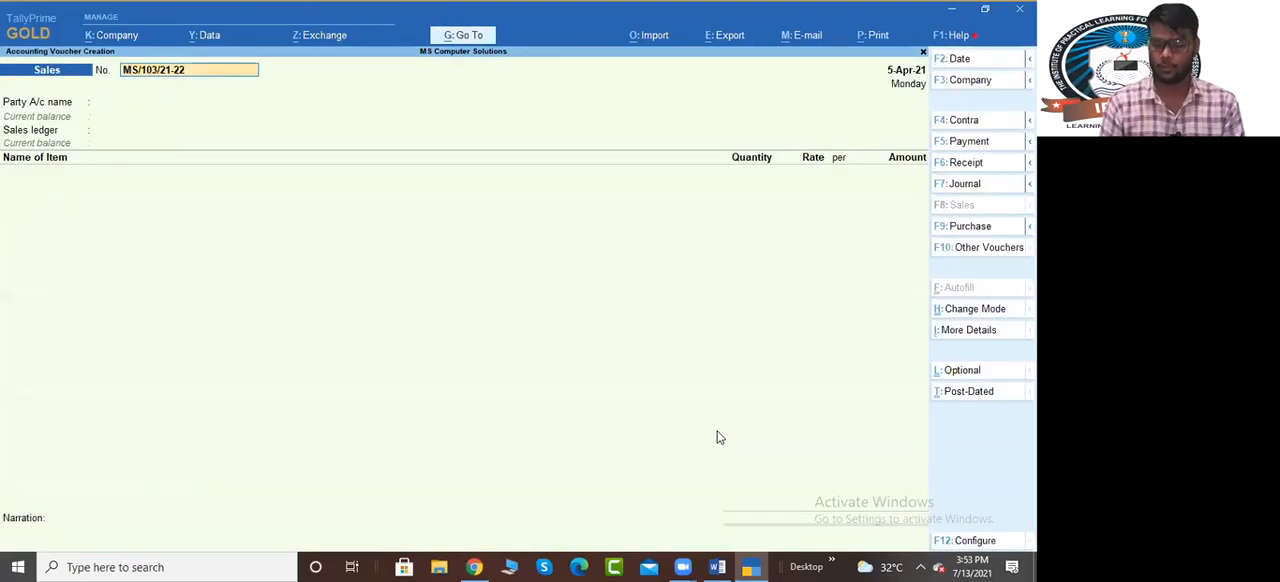
Reopen the saved Dinesh and Sons sales voucher and set its date to 10-Apr-21
{"action": "key", "text": "Page_Up"}
{"action": "key", "text": "F2"}
{"action": "type", "text": "10/4"}
{"action": "key", "text": "Return"}
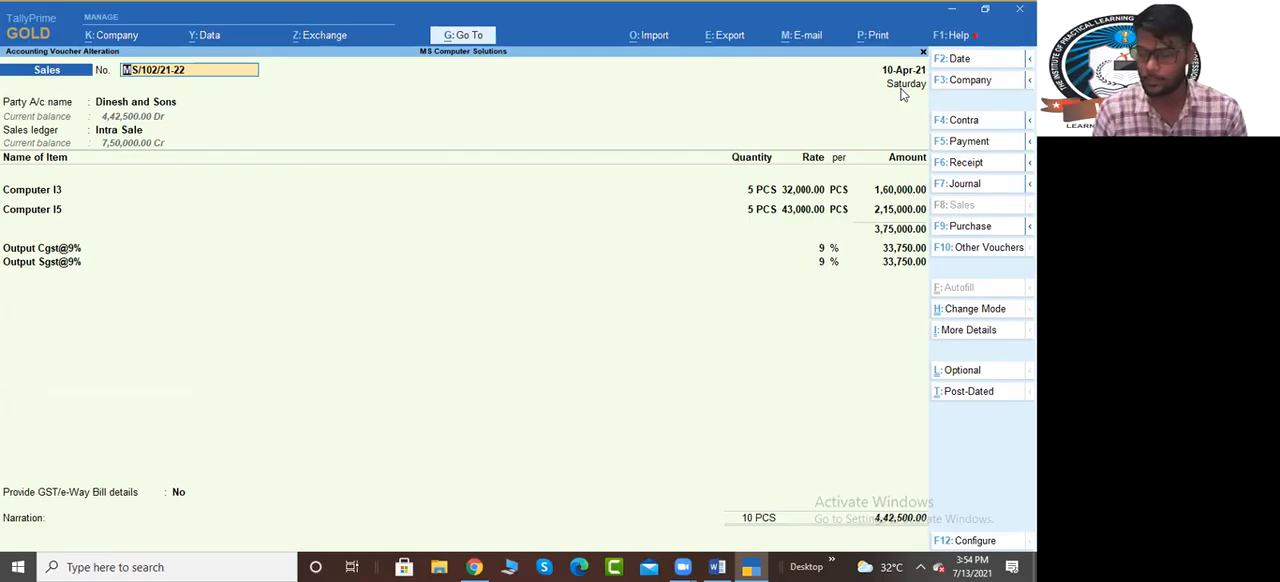
{"action": "key", "text": "Return"}
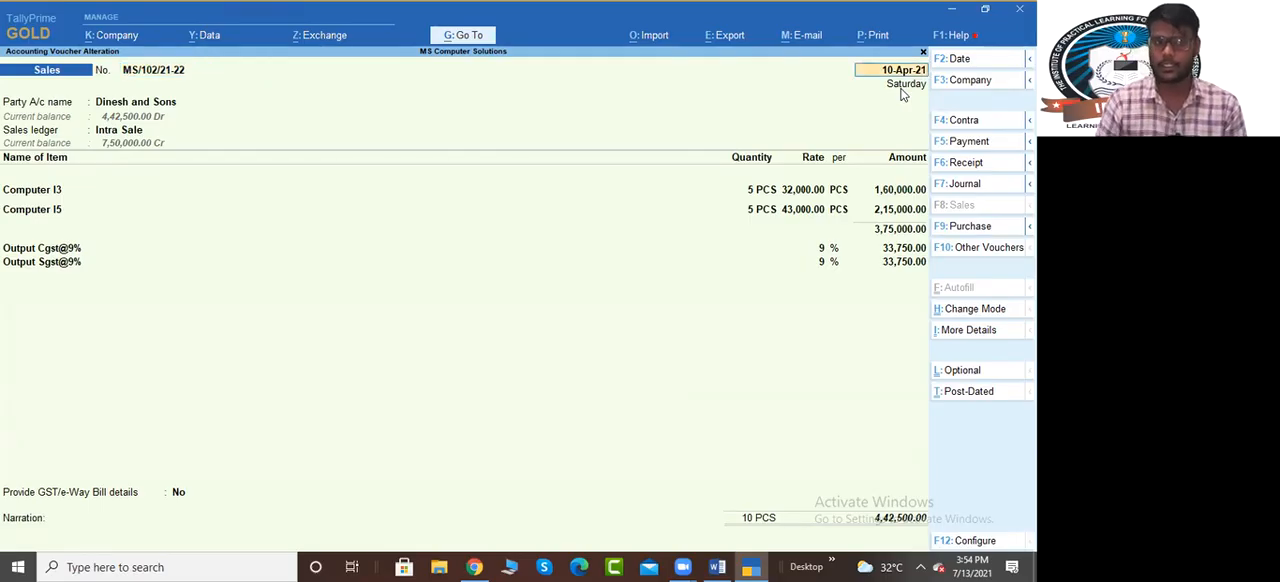
Keep the other voucher details, set a 5-day credit period in the bill-wise details for Dinesh and Sons, and save the voucher
{"action": "key", "text": "Return"}
{"action": "key", "text": "Return"}
{"action": "key", "text": "Return"}
{"action": "key", "text": "Return"}
{"action": "key", "text": "Return"}
{"action": "key", "text": "Return"}
{"action": "key", "text": "Return"}
{"action": "key", "text": "Return"}
{"action": "key", "text": "Return"}
{"action": "key", "text": "Return"}
{"action": "key", "text": "Return"}
{"action": "key", "text": "Return"}
{"action": "key", "text": "Return"}
{"action": "key", "text": "Return"}
{"action": "key", "text": "Return"}
{"action": "key", "text": "Return"}
{"action": "key", "text": "Return"}
{"action": "key", "text": "Return"}
{"action": "key", "text": "Return"}
{"action": "key", "text": "Return"}
{"action": "key", "text": "Return"}
{"action": "key", "text": "Return"}
{"action": "key", "text": "Return"}
{"action": "key", "text": "Return"}
{"action": "key", "text": "Return"}
{"action": "key", "text": "Return"}
{"action": "key", "text": "Return"}
{"action": "key", "text": "Return"}
{"action": "key", "text": "Return"}
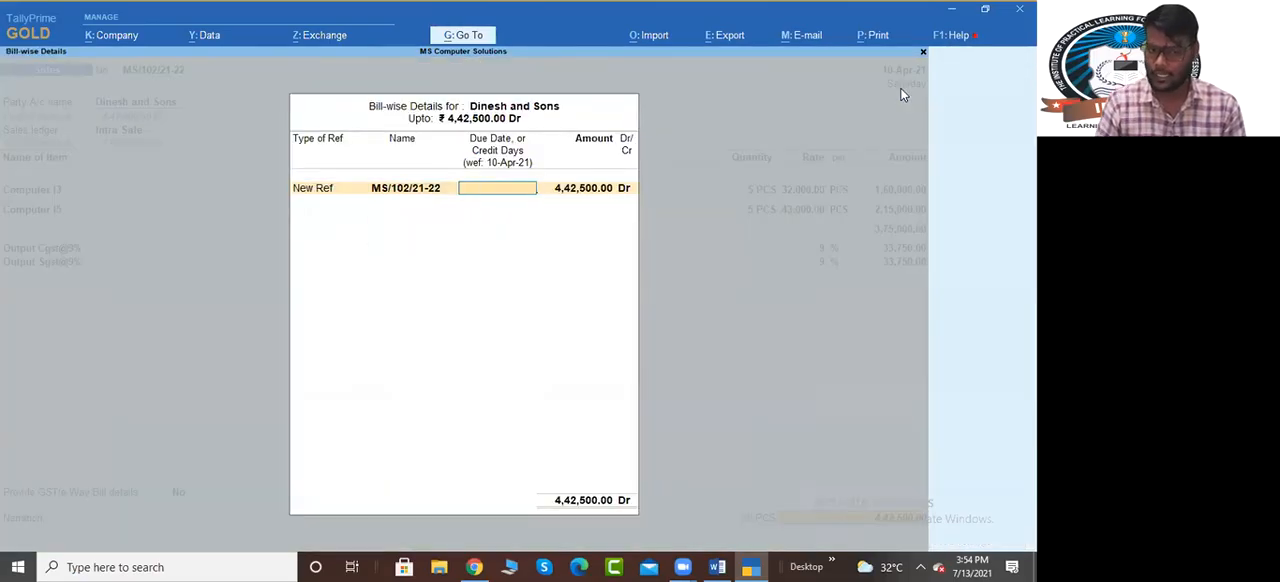
{"action": "type", "text": "5"}
{"action": "key", "text": "Return"}
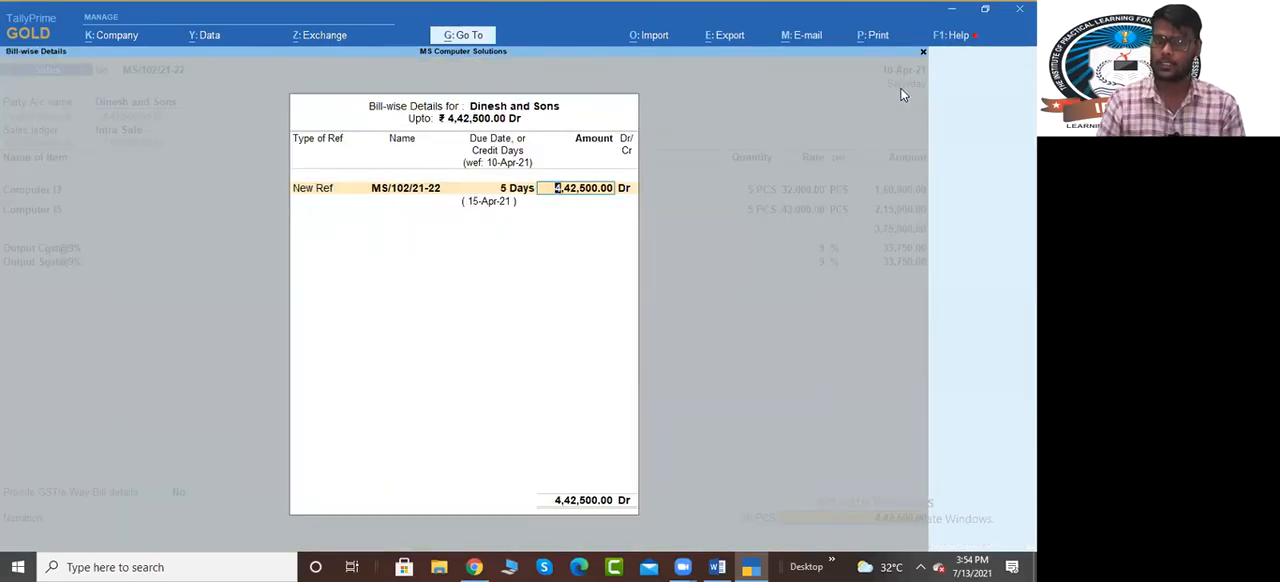
{"action": "key", "text": "Return"}
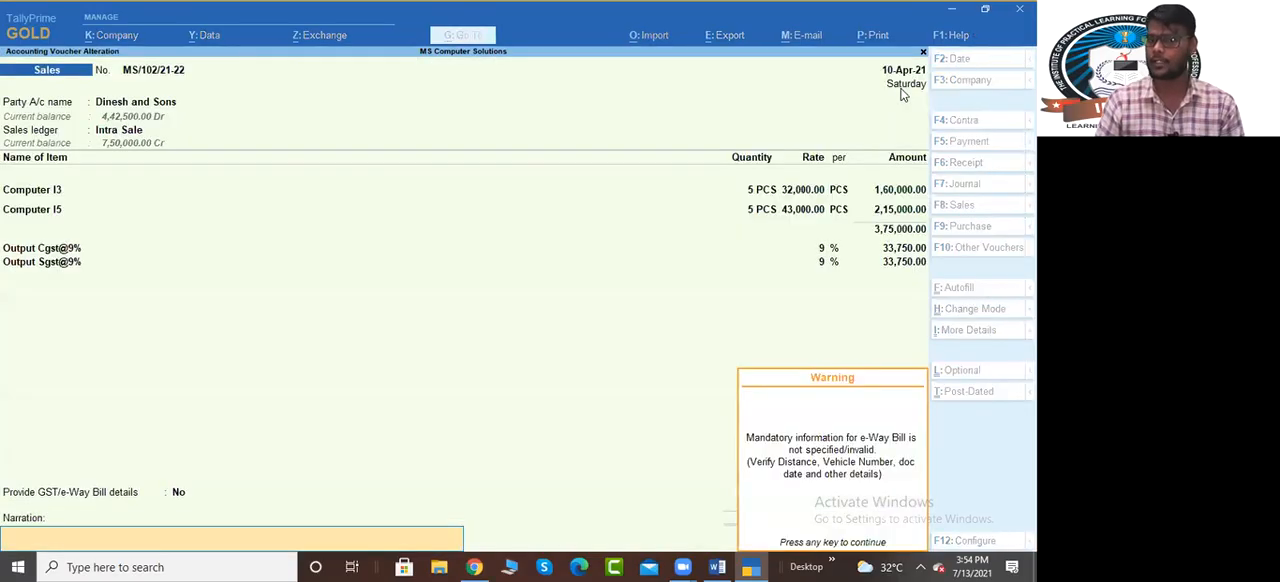
{"action": "key", "text": "Return"}
{"action": "key", "text": "Return"}
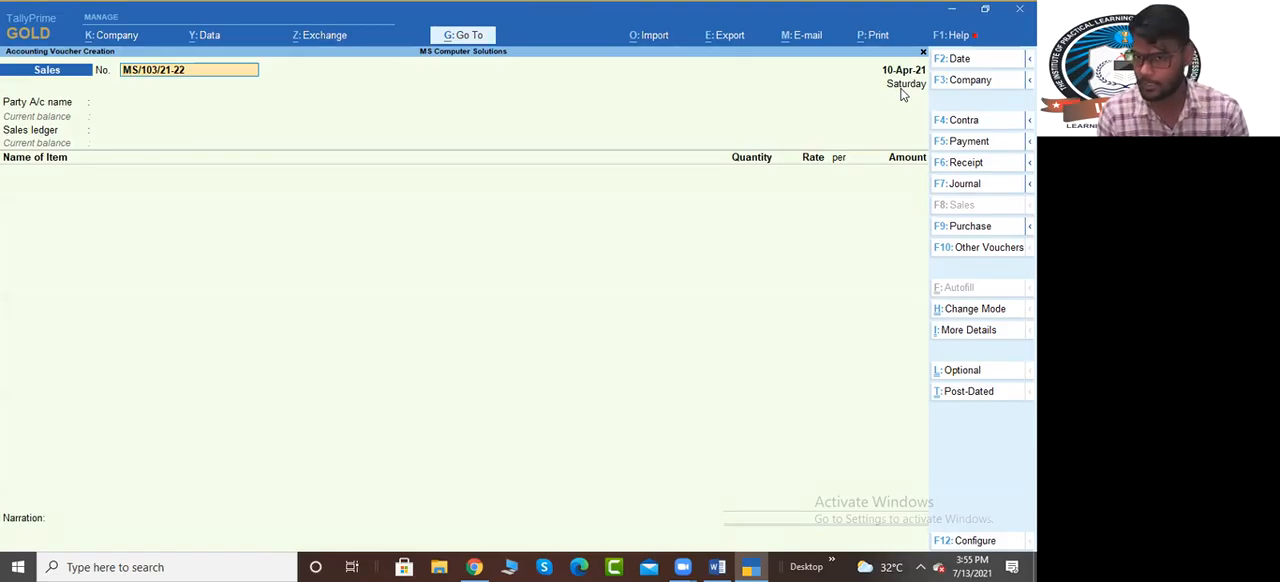
Start a receipt voucher crediting Ram & Sons with half the outstanding amount, calculated as 442500/2
{"action": "key", "text": "F6"}
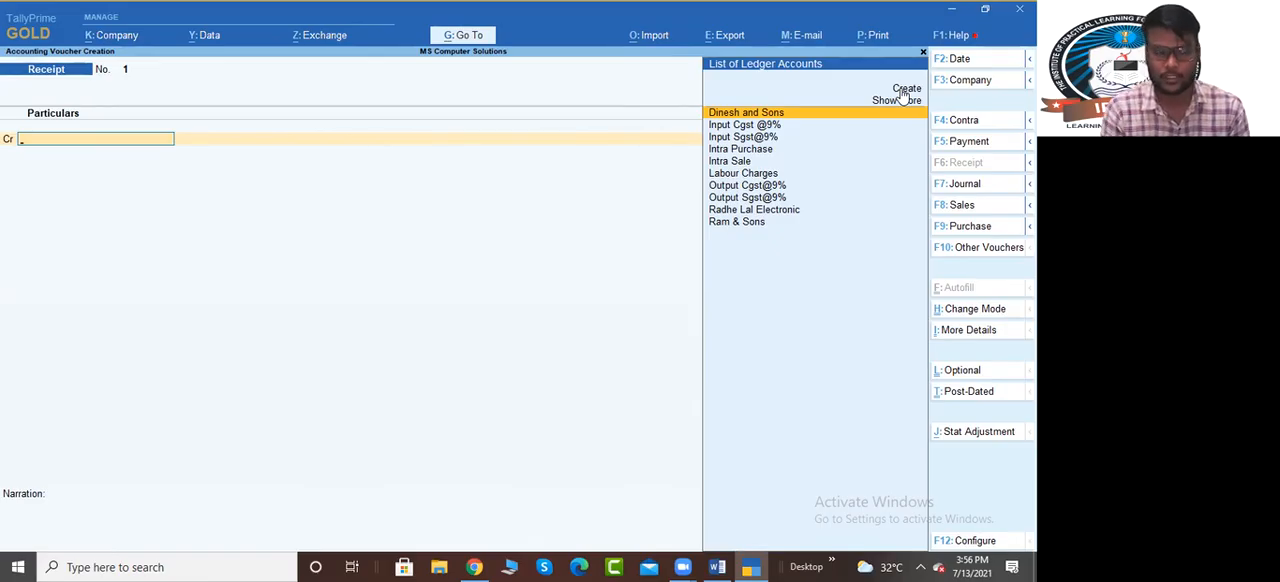
{"action": "type", "text": "ram"}
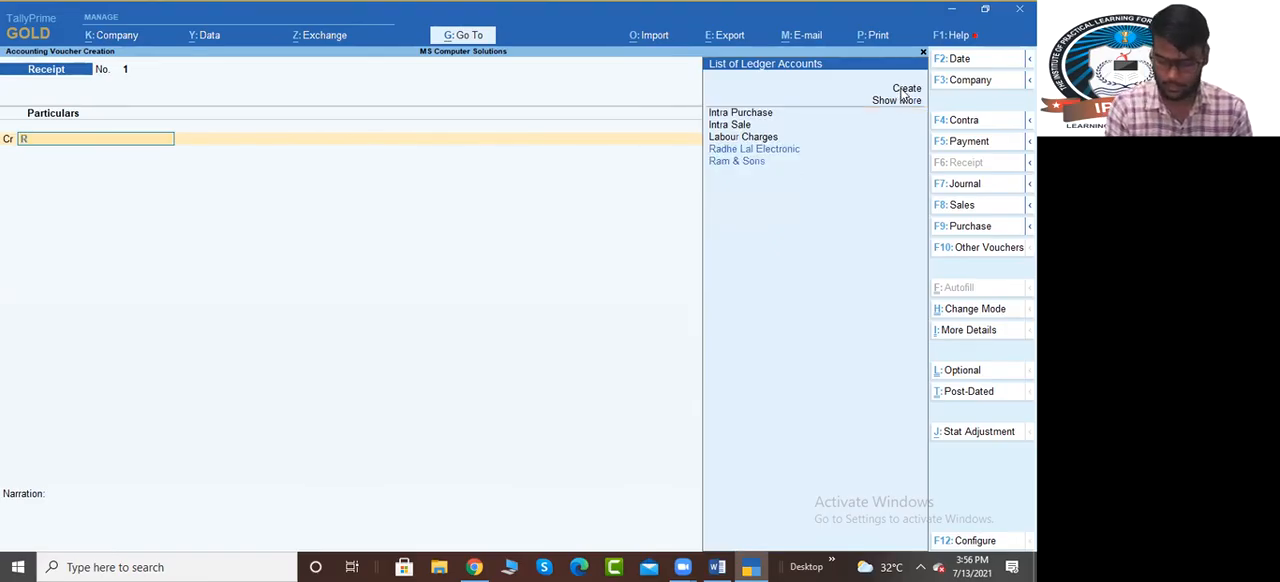
{"action": "key", "text": "Return"}
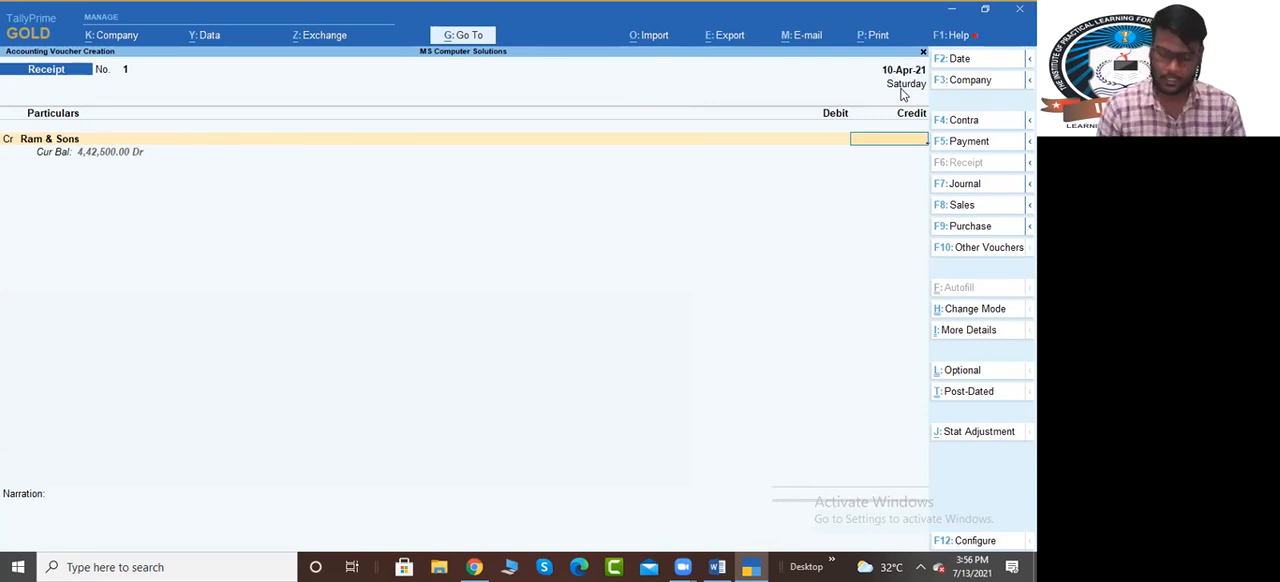
{"action": "key", "text": "ctrl+n"}
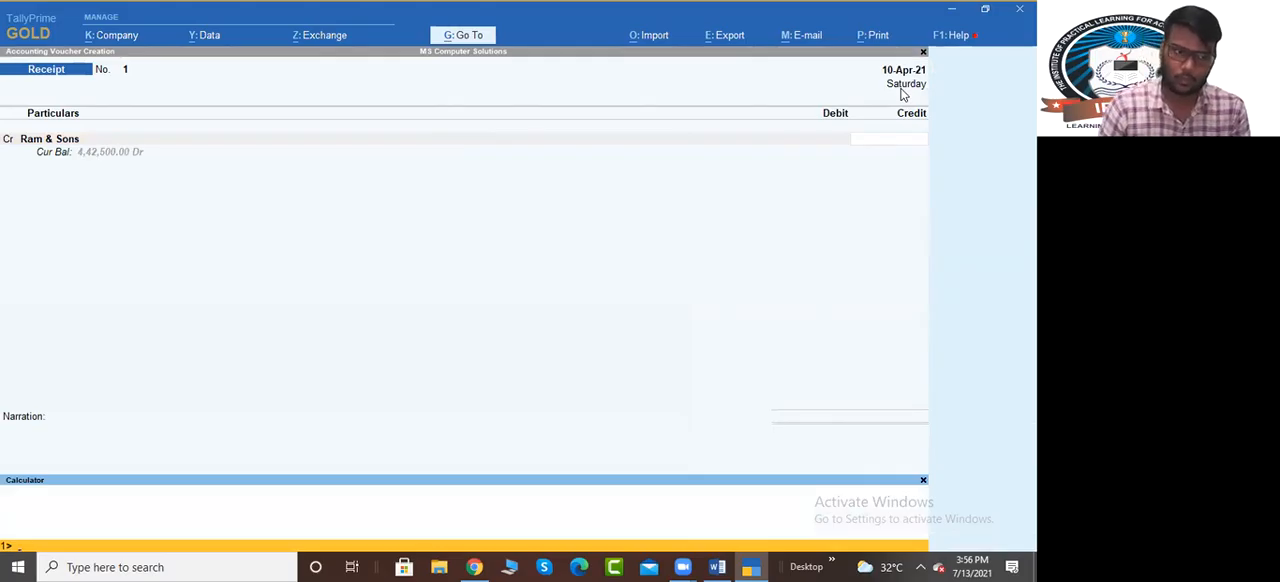
{"action": "type", "text": "442500/2"}
{"action": "key", "text": "Return"}
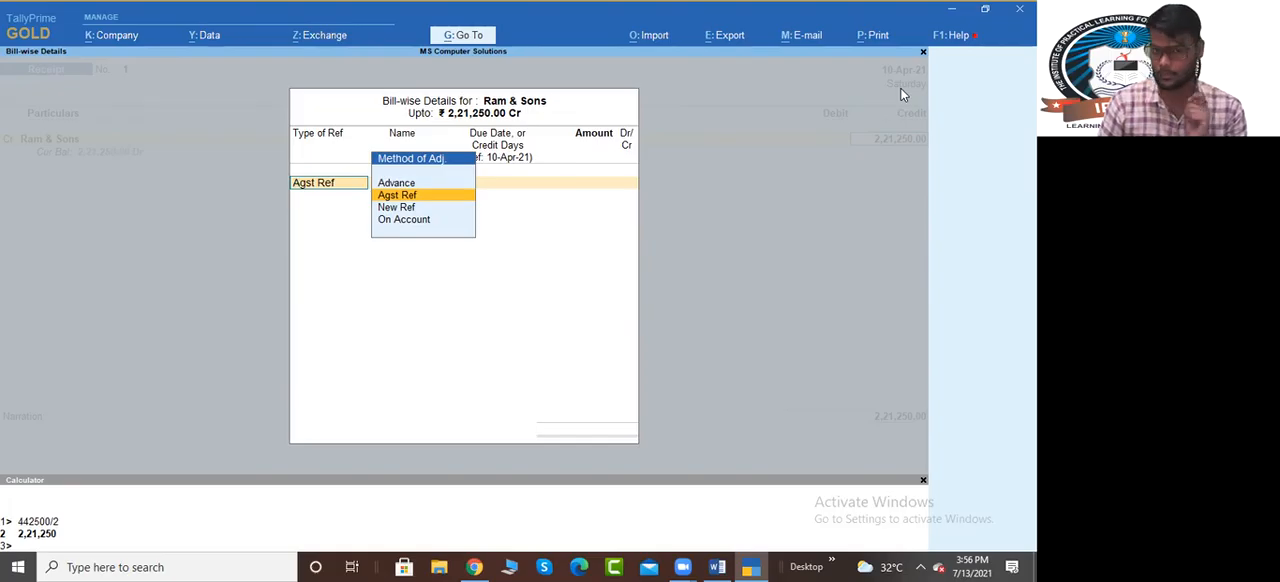
Allocate the 2,21,250.00 receipt as Agst Ref to the pending bill MS/101/21-22
{"action": "key", "text": "Return"}
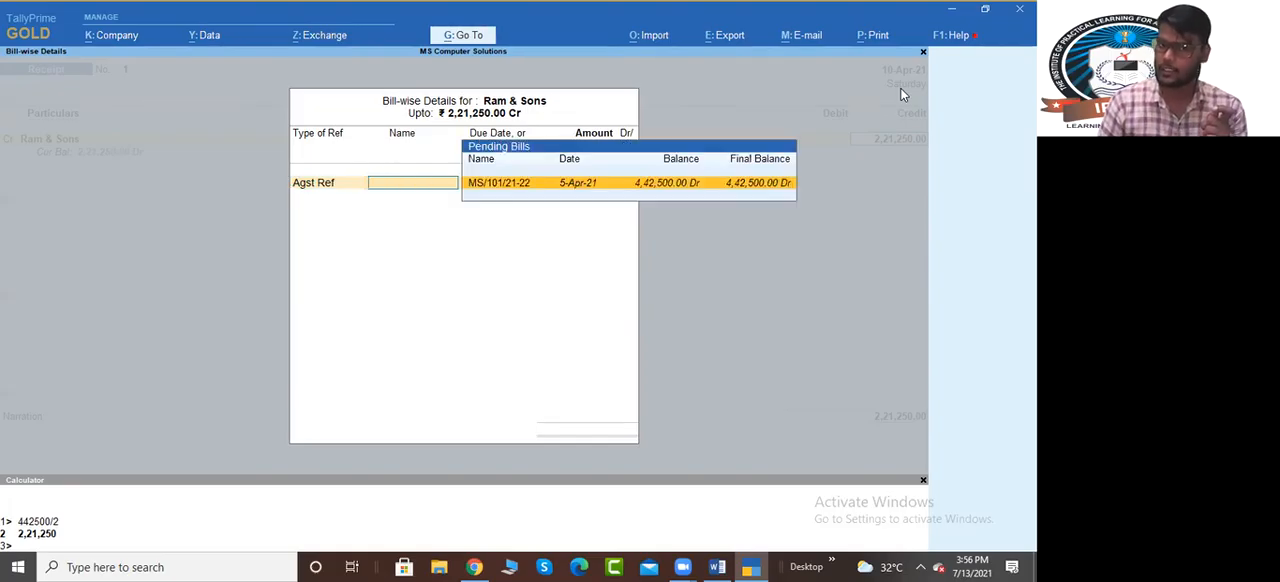
{"action": "key", "text": "Return"}
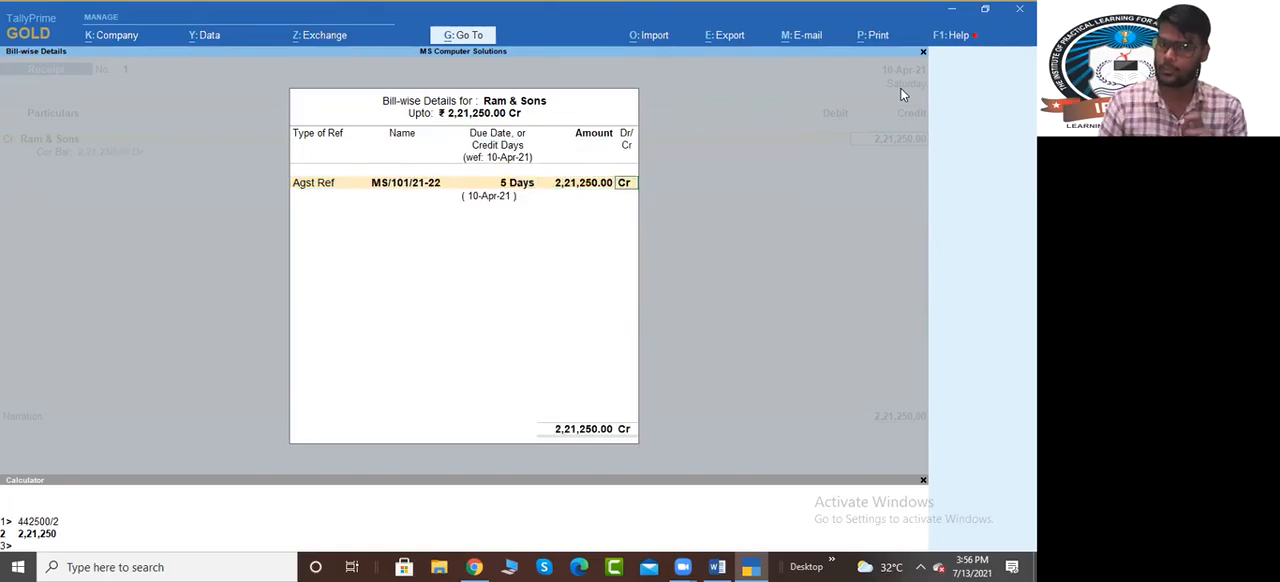
{"action": "key", "text": "Return"}
{"action": "key", "text": "BackSpace"}
{"action": "key", "text": "BackSpace"}
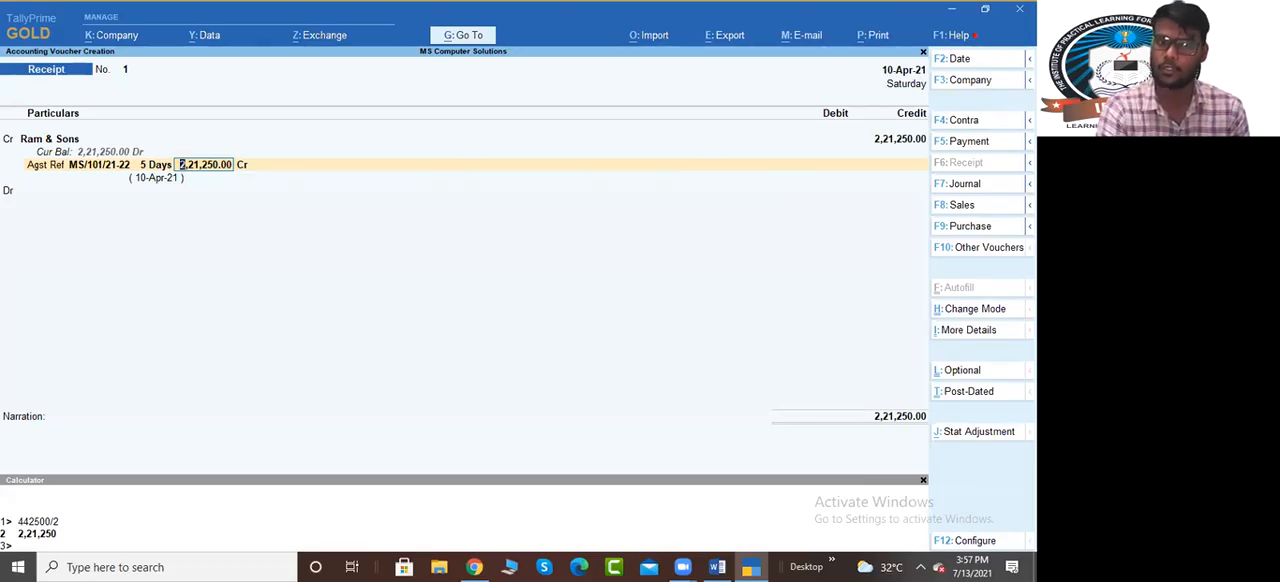
{"action": "key", "text": "Return"}
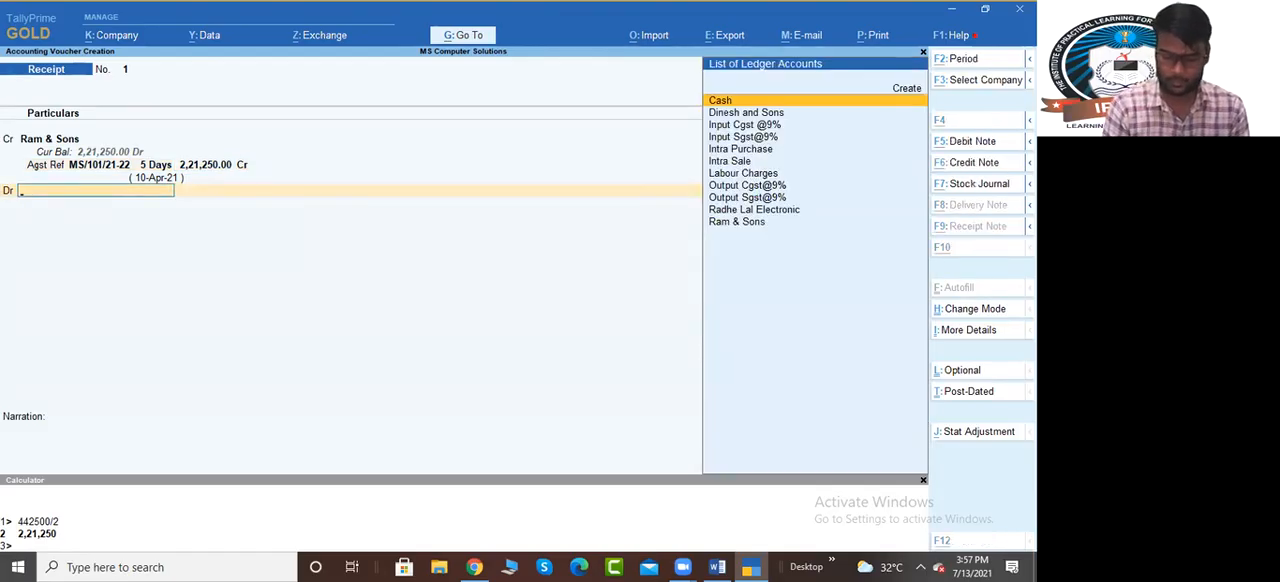
Create the ledger Sbi Bank under Bank Accounts for the receipt's debit entry and save it
{"action": "key", "text": "alt+c"}
{"action": "type", "text": "Sbi b"}
{"action": "key", "text": "BackSpace"}
{"action": "type", "text": "Bank"}
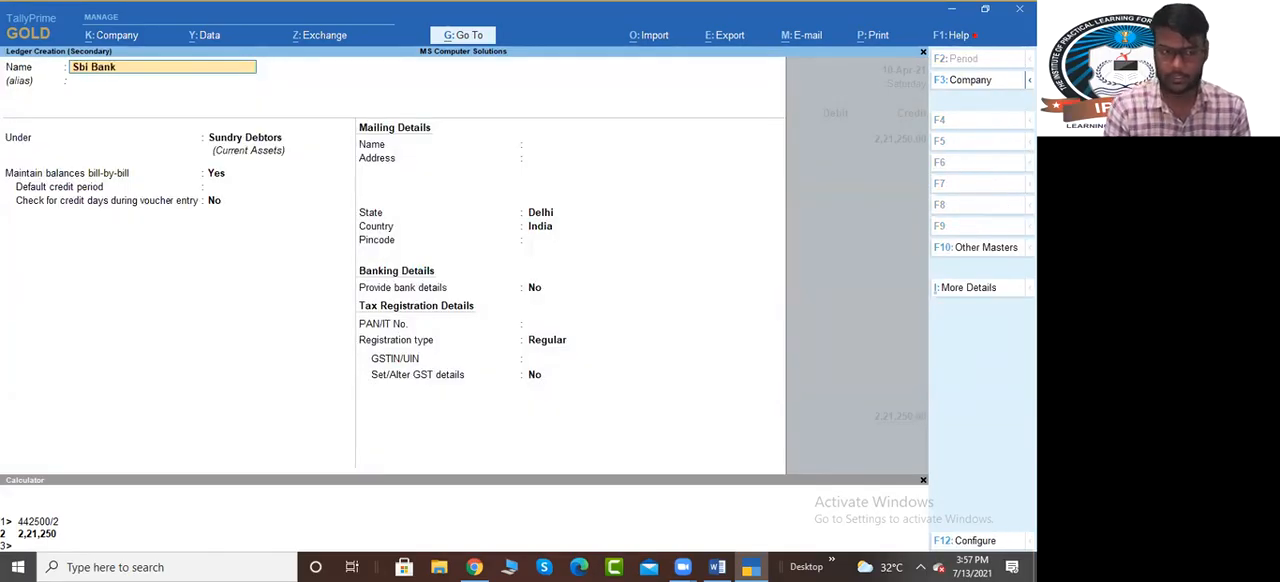
{"action": "key", "text": "Return"}
{"action": "key", "text": "Return"}
{"action": "type", "text": "Ban"}
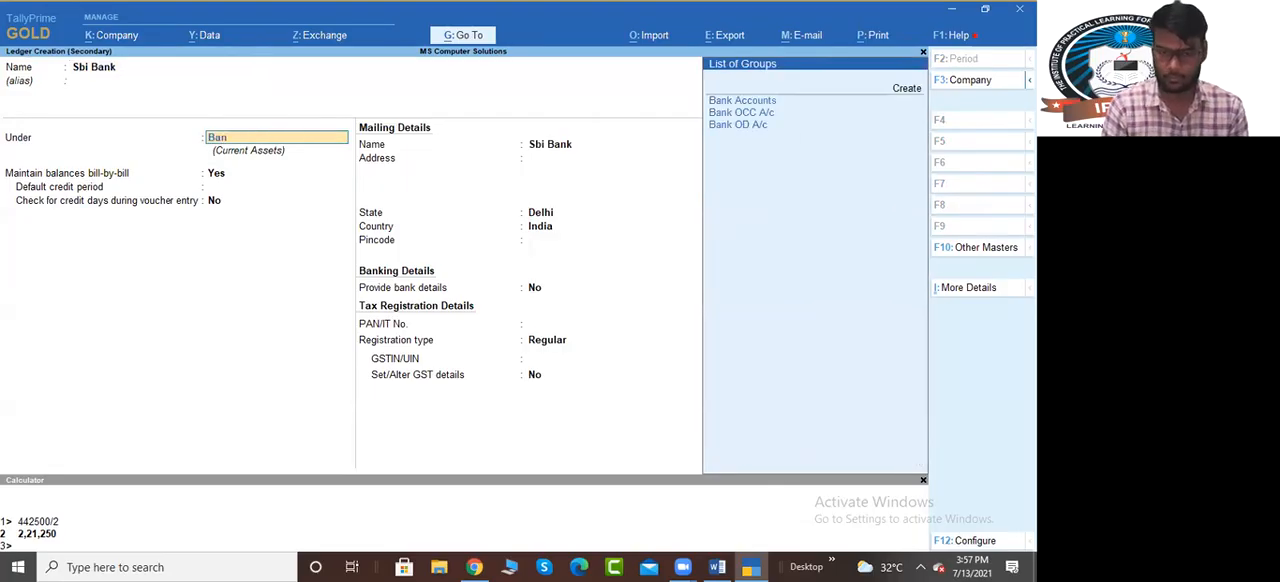
{"action": "key", "text": "Return"}
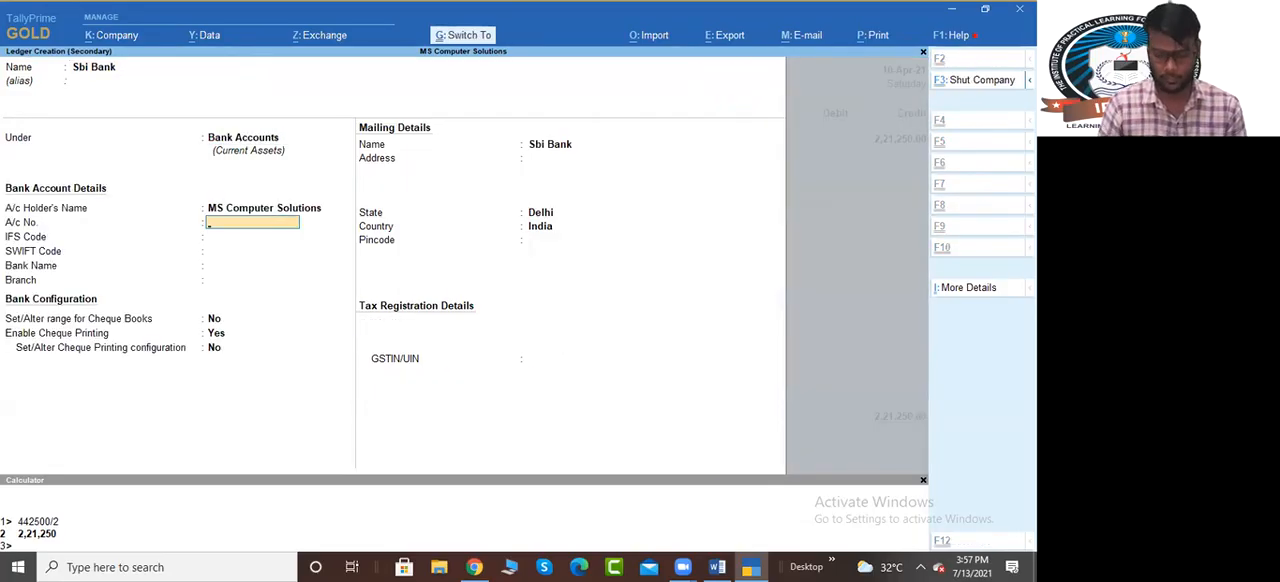
{"action": "key", "text": "ctrl+a"}
{"action": "key", "text": "ctrl+a"}
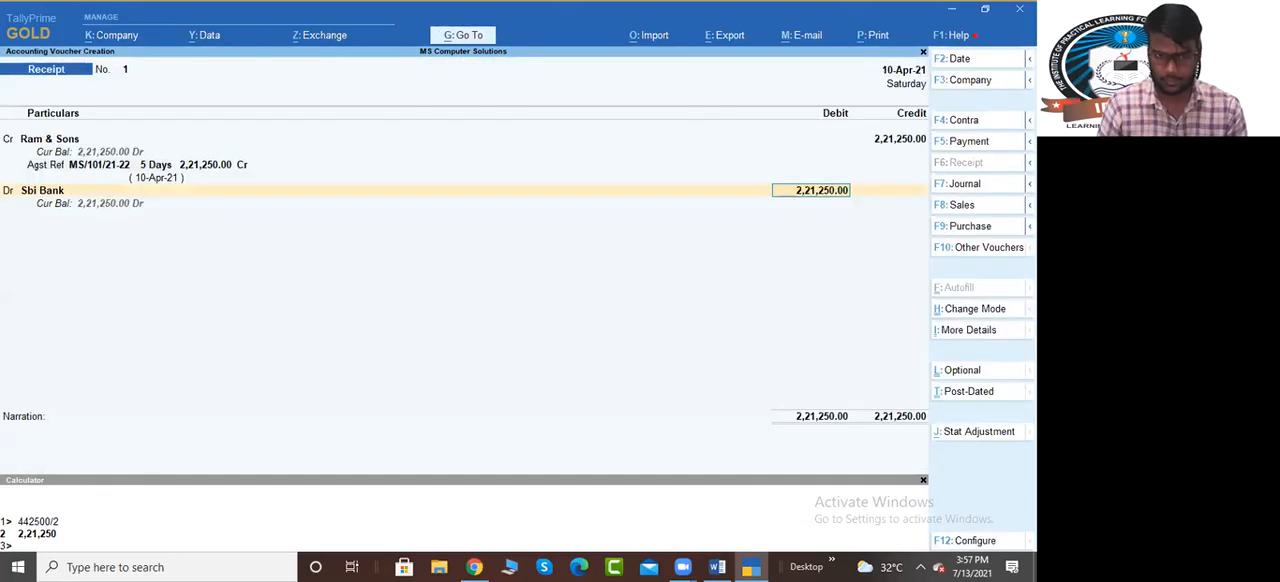
Allocate the 2,21,250.00 Sbi Bank debit as Cheque/DD, save the receipt voucher and leave voucher entry
{"action": "key", "text": "Return"}
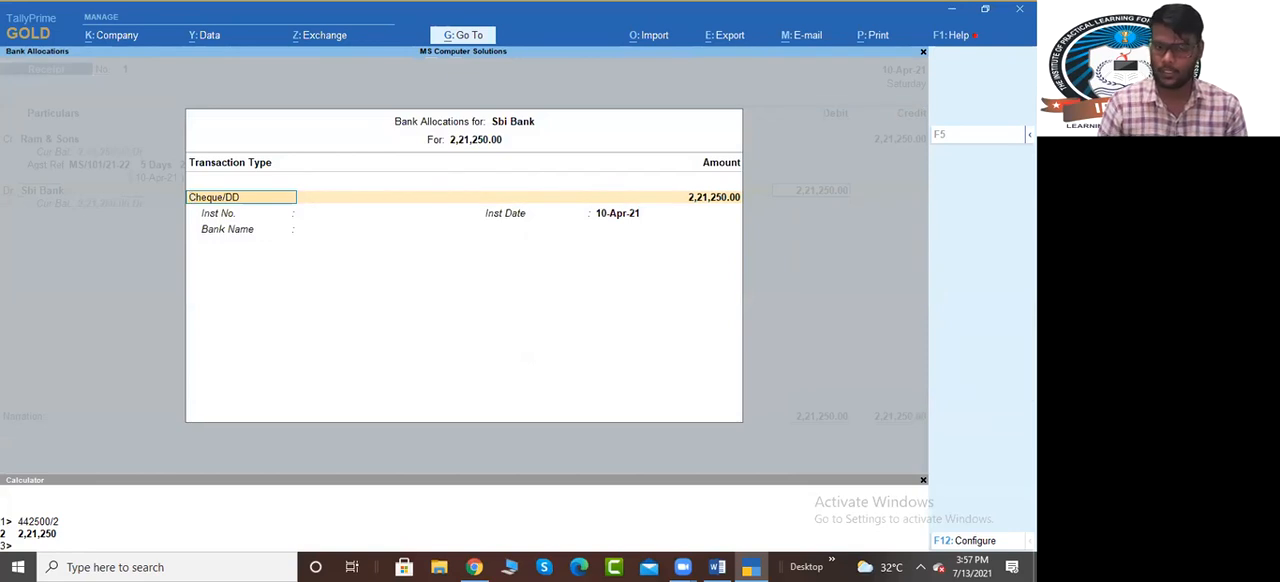
{"action": "key", "text": "BackSpace"}
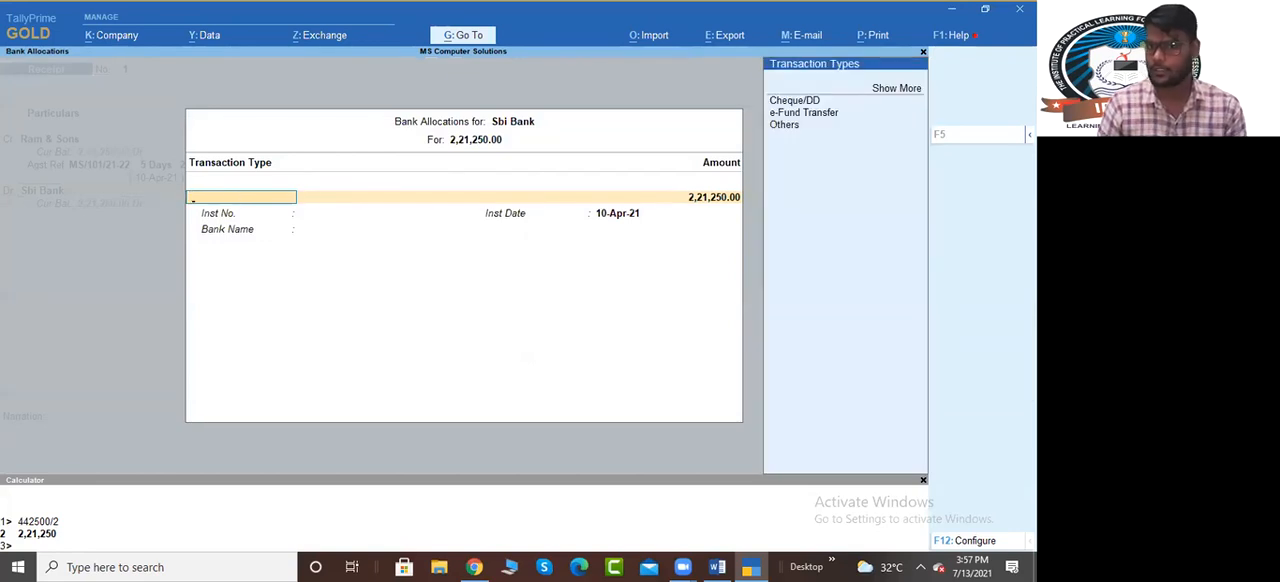
{"action": "key", "text": "Down"}
{"action": "key", "text": "Return"}
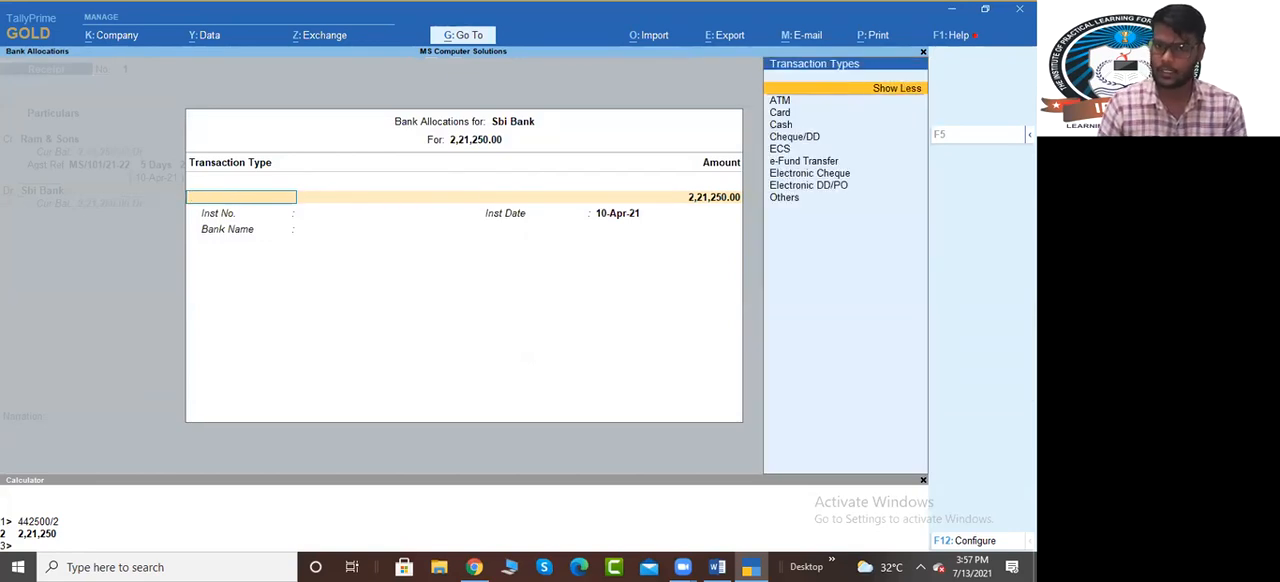
{"action": "key", "text": "Escape"}
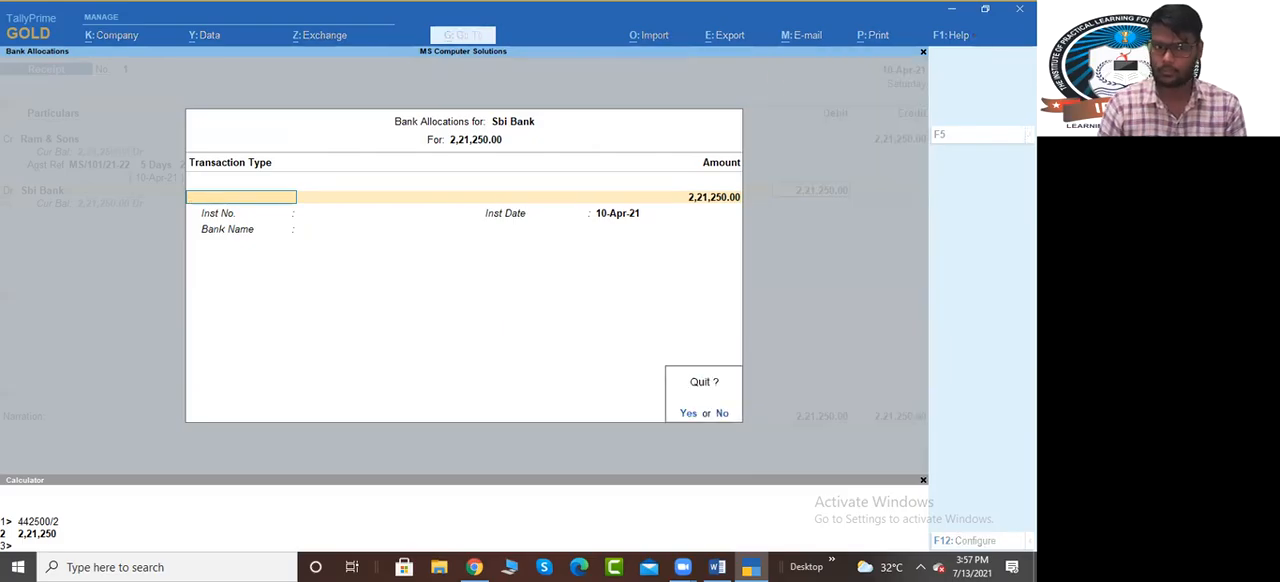
{"action": "key", "text": "n"}
{"action": "key", "text": "Down"}
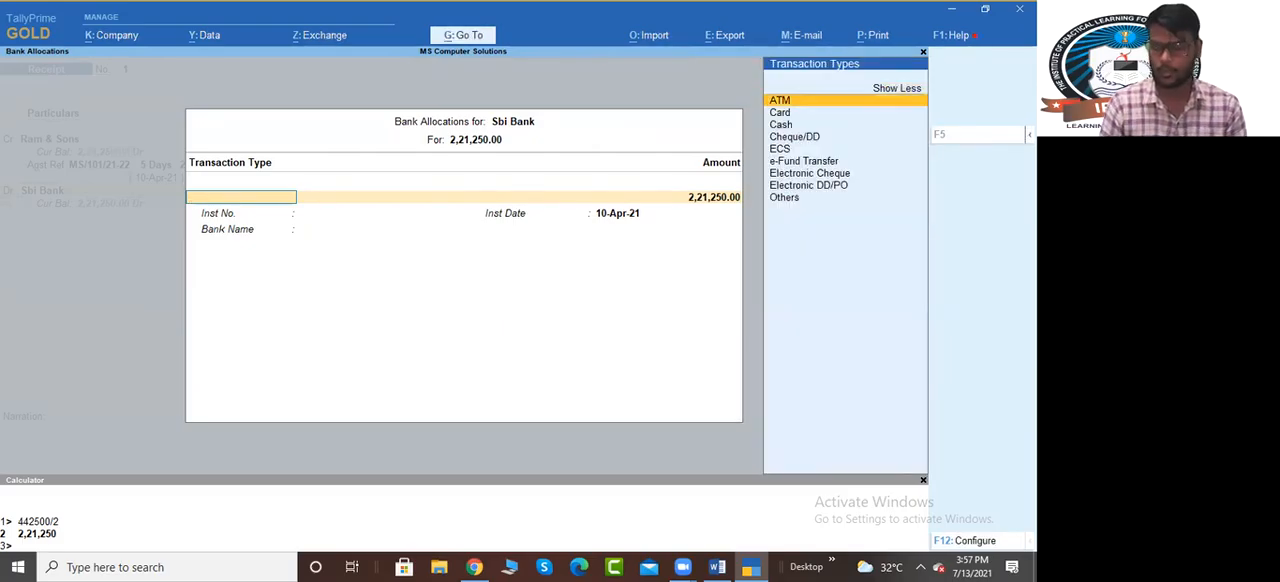
{"action": "type", "text": "ch"}
{"action": "key", "text": "Return"}
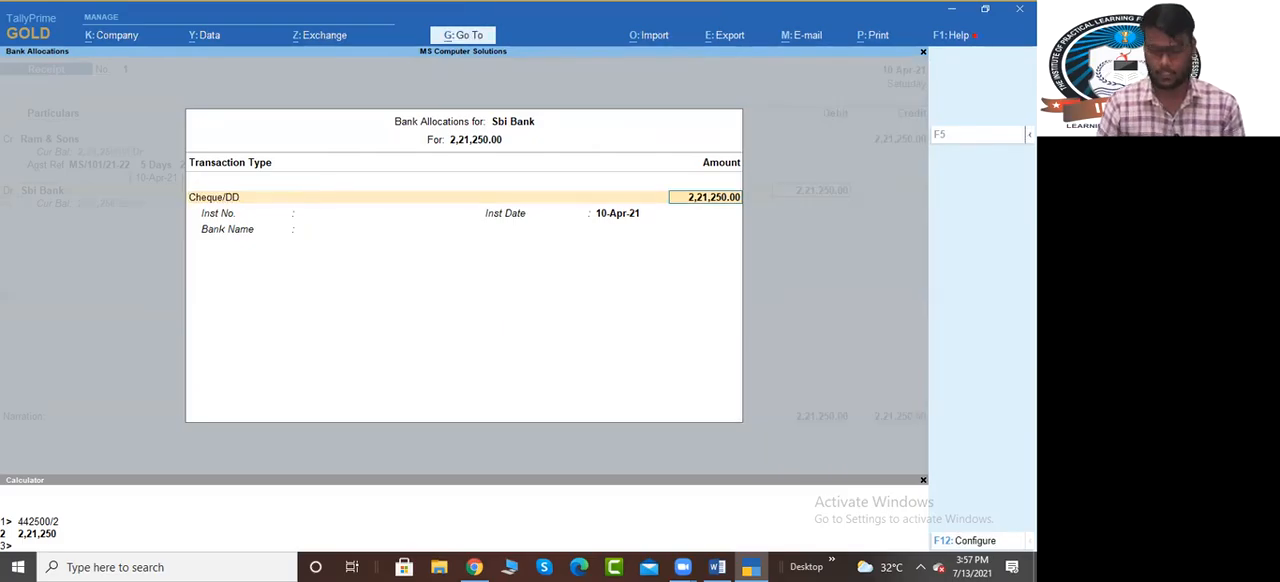
{"action": "key", "text": "Return"}
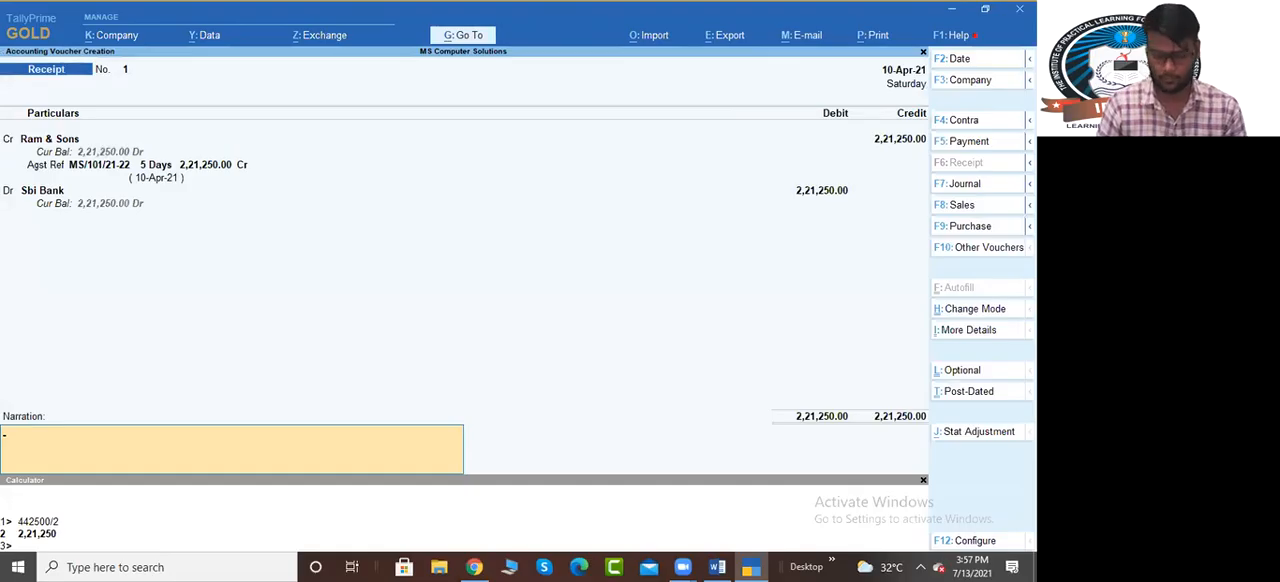
{"action": "key", "text": "ctrl+a"}
{"action": "key", "text": "Return"}
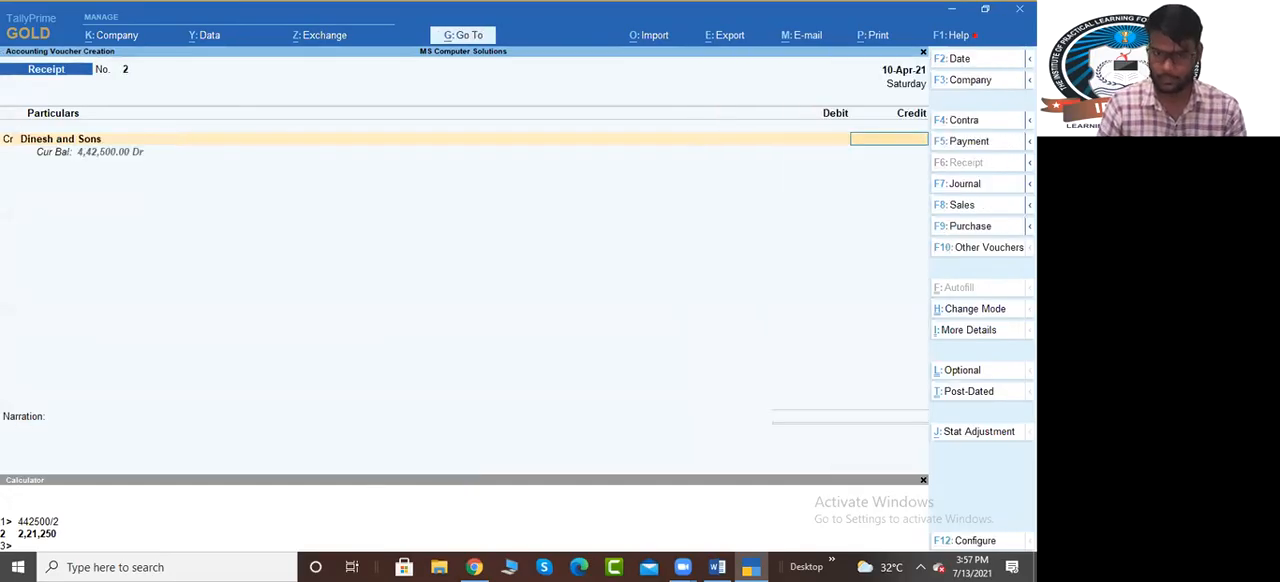
{"action": "key", "text": "Escape"}
{"action": "key", "text": "Return"}
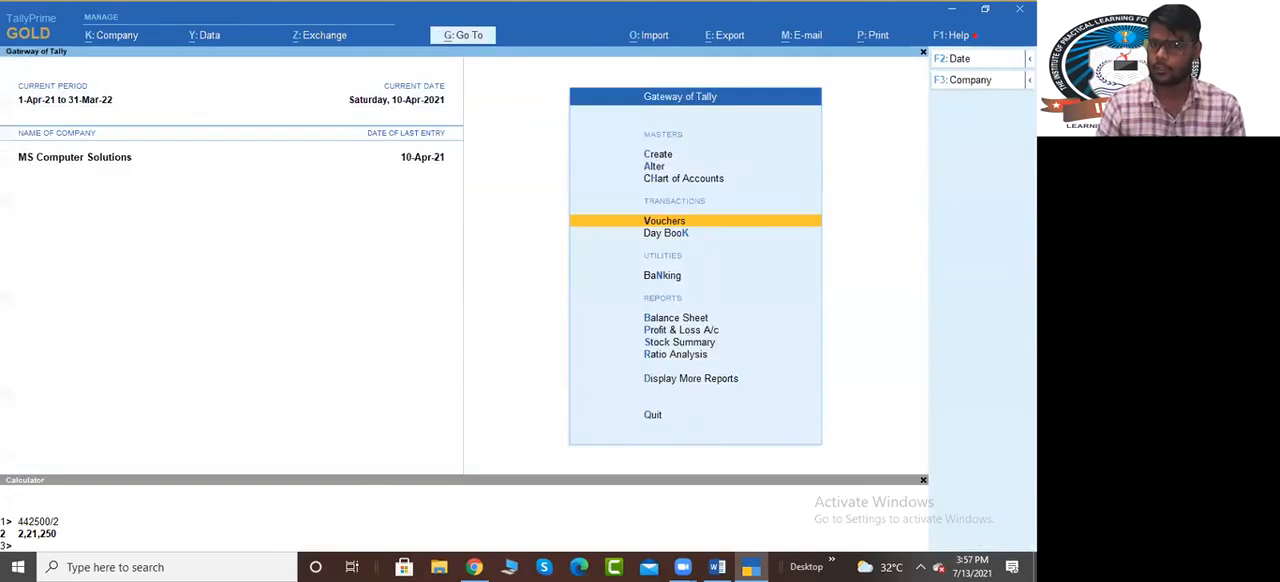
Mark the first inter sale date, 15/4/2021, in the Word exercise, and open a new sales voucher in TallyPrime
{"action": "key", "text": "alt+Tab"}
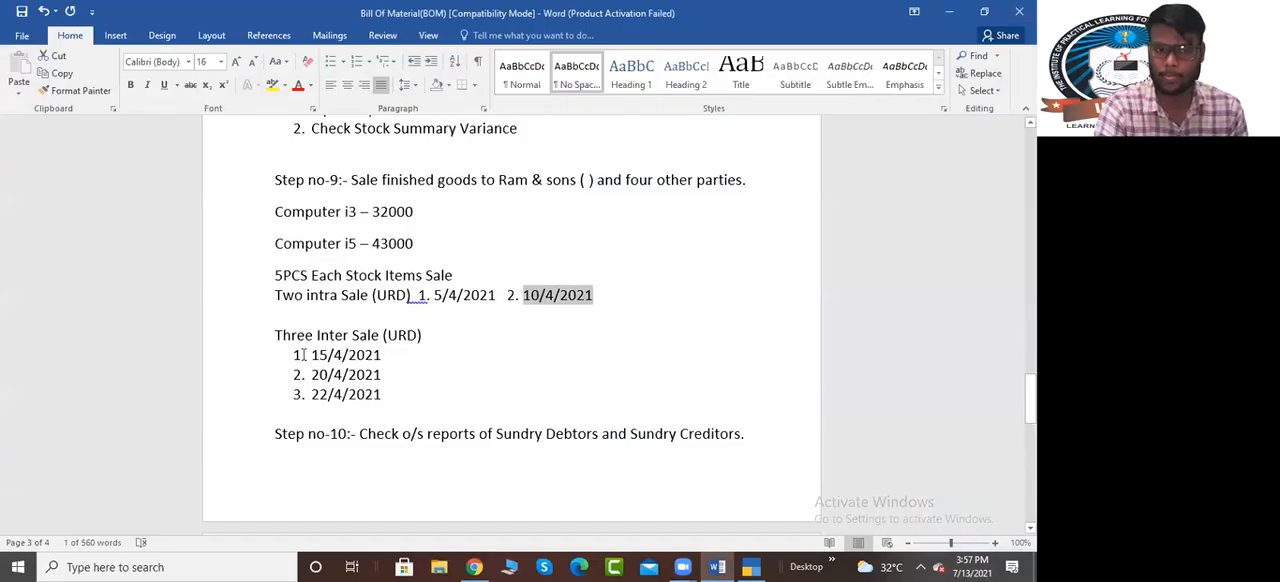
{"action": "left_click_drag", "start_coordinate": [312, 355], "coordinate": [386, 357]}
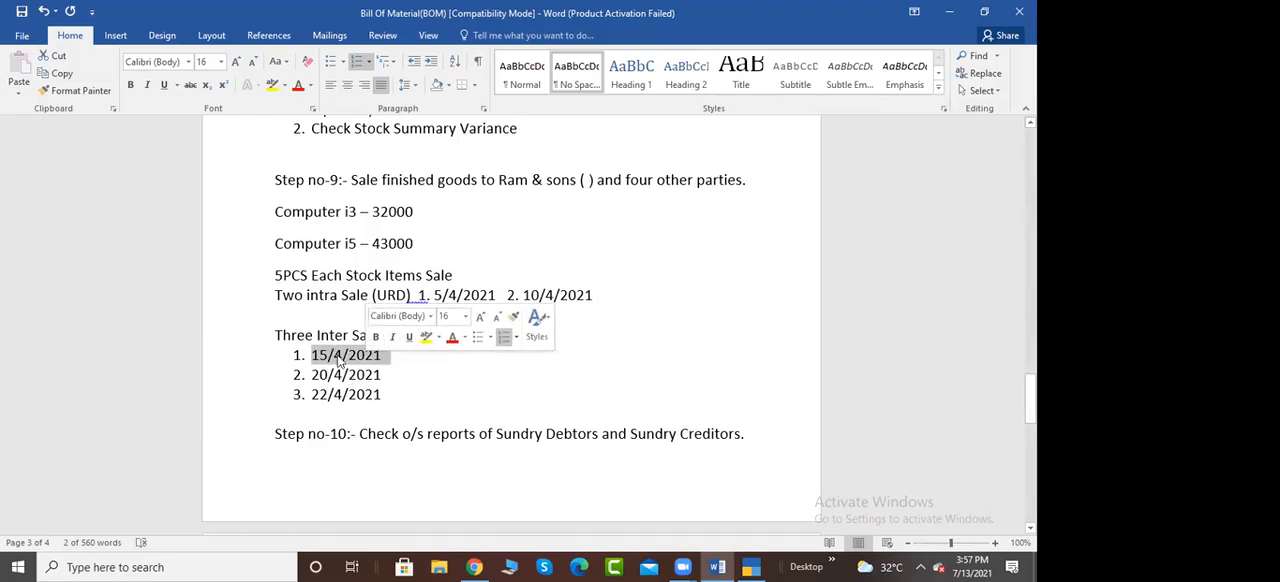
{"action": "key", "text": "alt+Tab"}
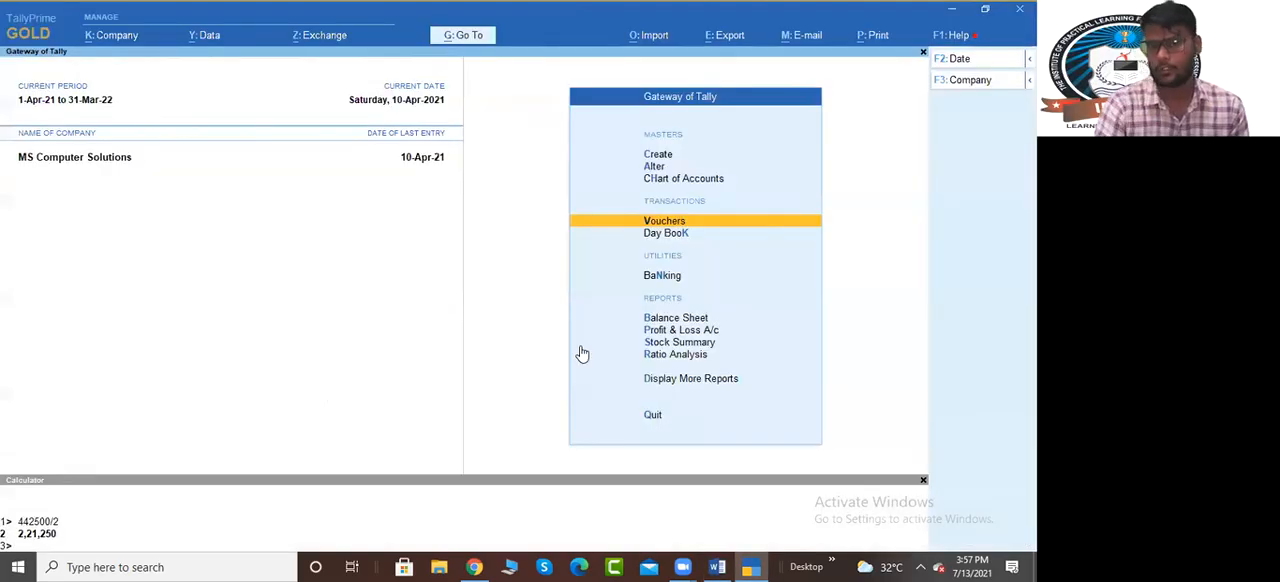
{"action": "key", "text": "Return"}
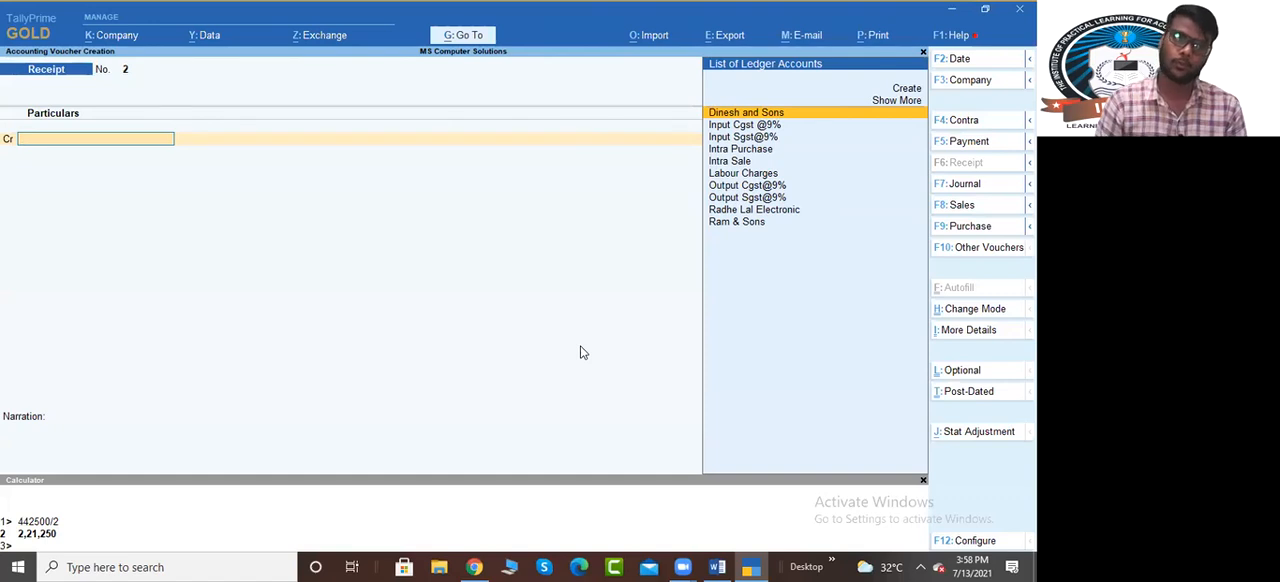
{"action": "key", "text": "F8"}
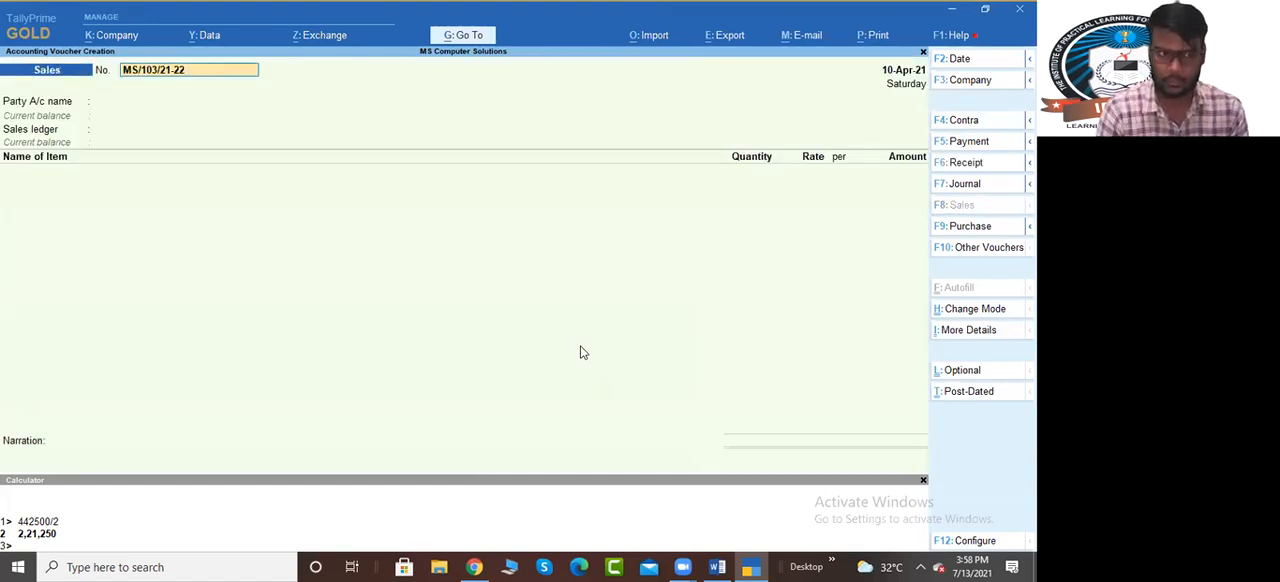
Set the sales voucher's date to 15-Apr-21 and keep the voucher number MS/103/21-22
{"action": "key", "text": "F2"}
{"action": "type", "text": "15/"}
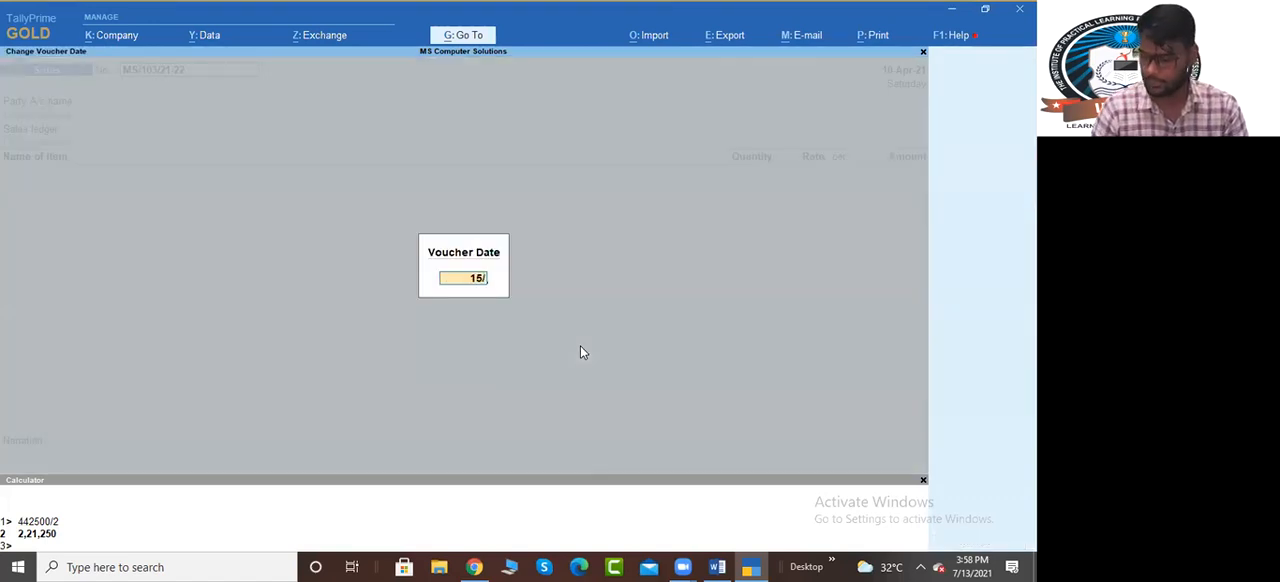
{"action": "key", "text": "Return"}
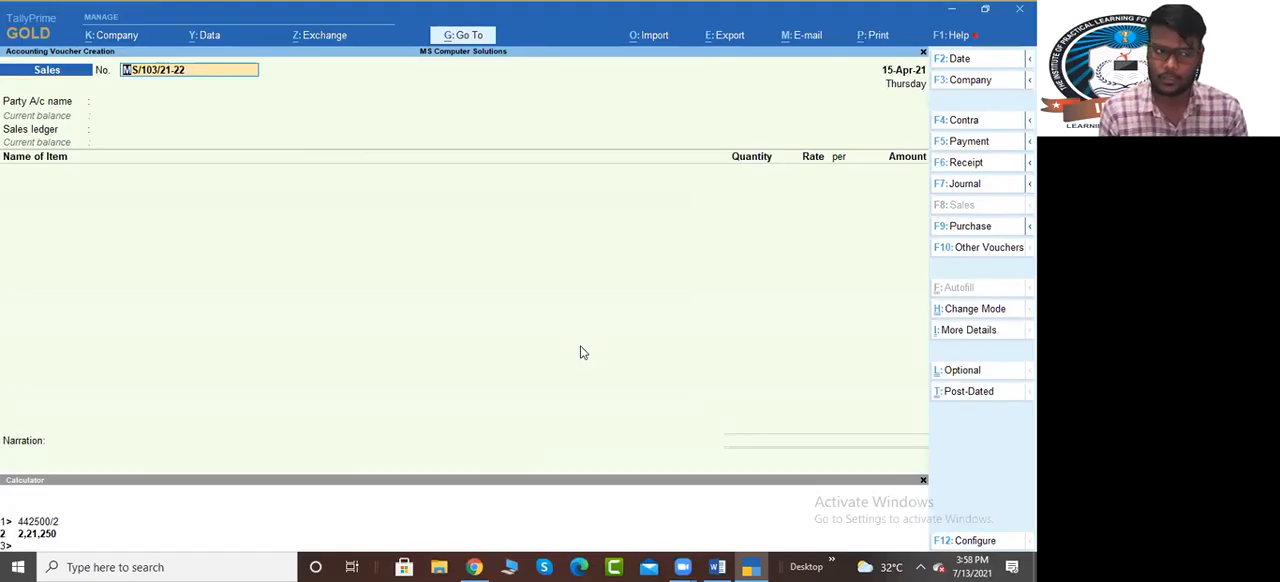
{"action": "key", "text": "Return"}
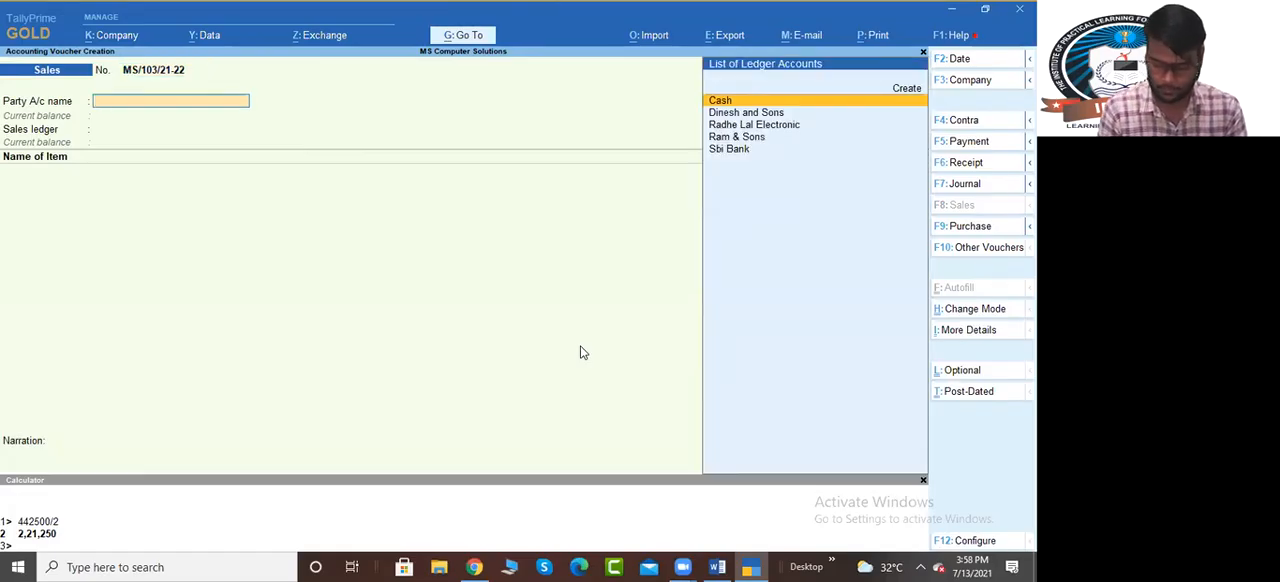
Start a new party ledger named Mohit and Sons from the sales voucher
{"action": "key", "text": "alt+c"}
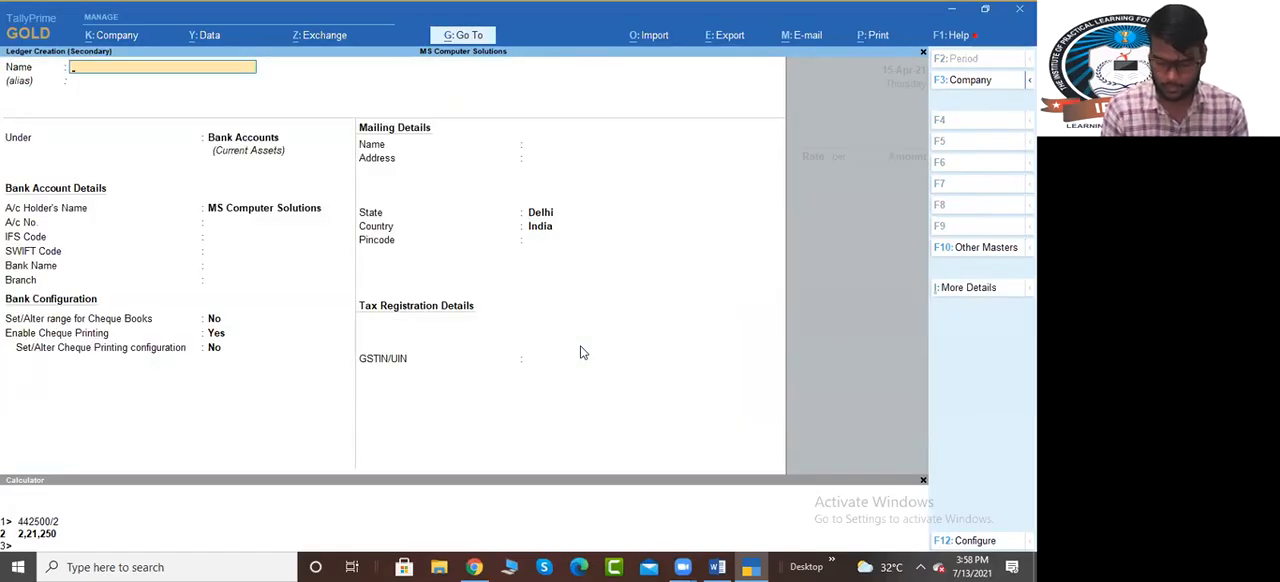
{"action": "type", "text": "Mohi"}
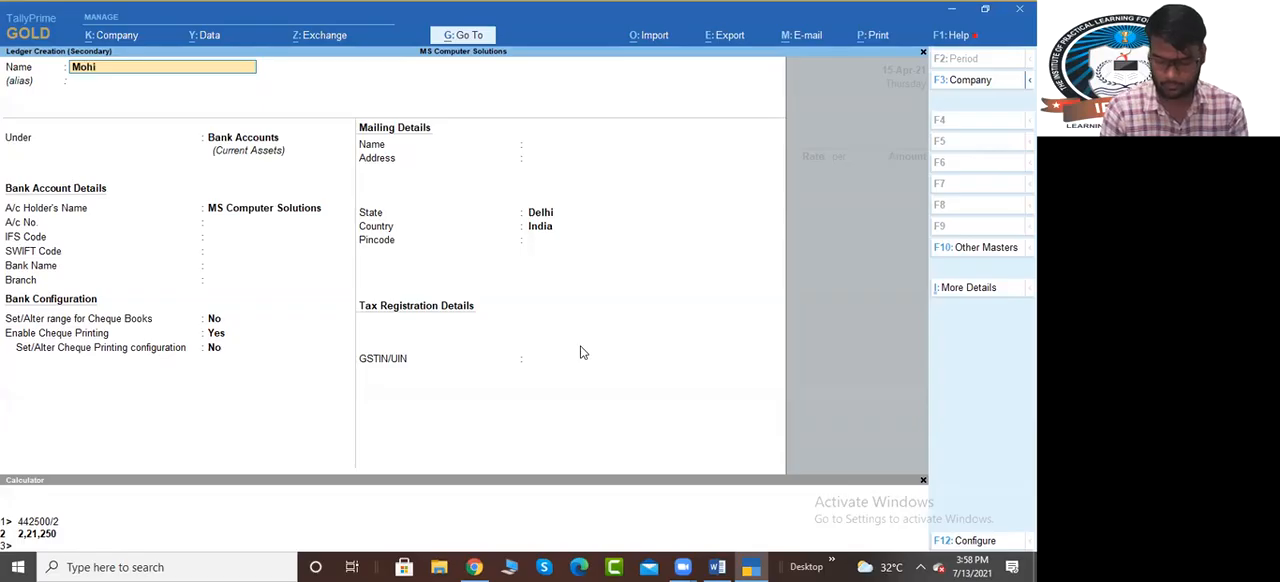
{"action": "type", "text": "t and Sond"}
{"action": "key", "text": "BackSpace"}
{"action": "key", "text": "BackSpace"}
{"action": "key", "text": "BackSpace"}
{"action": "key", "text": "BackSpace"}
{"action": "key", "text": "BackSpace"}
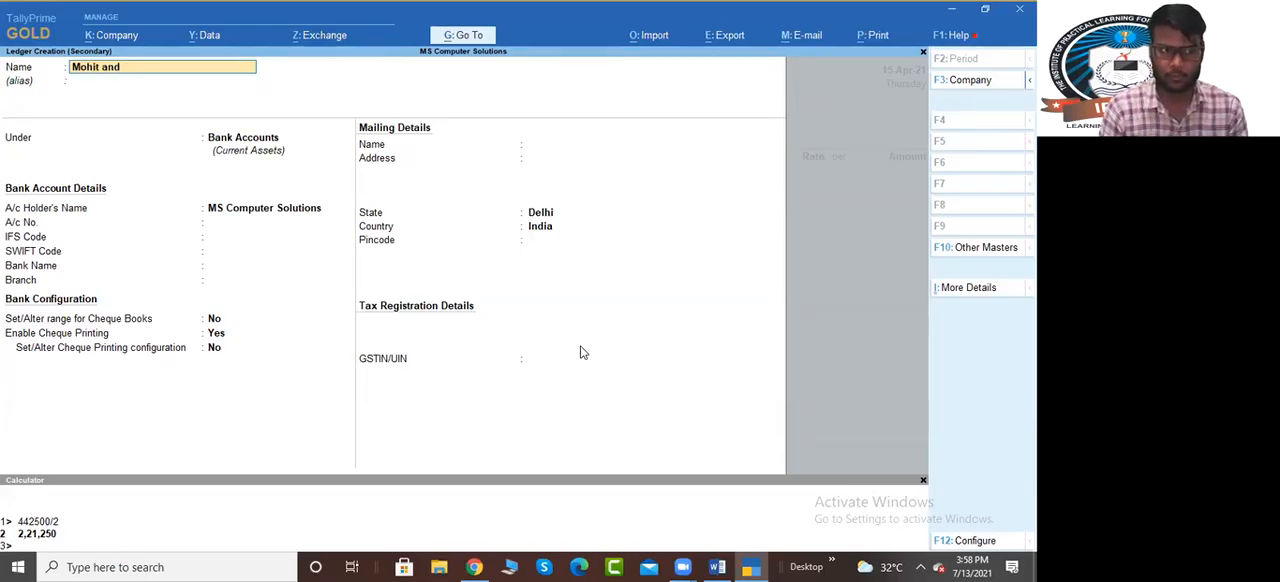
{"action": "type", "text": "sond"}
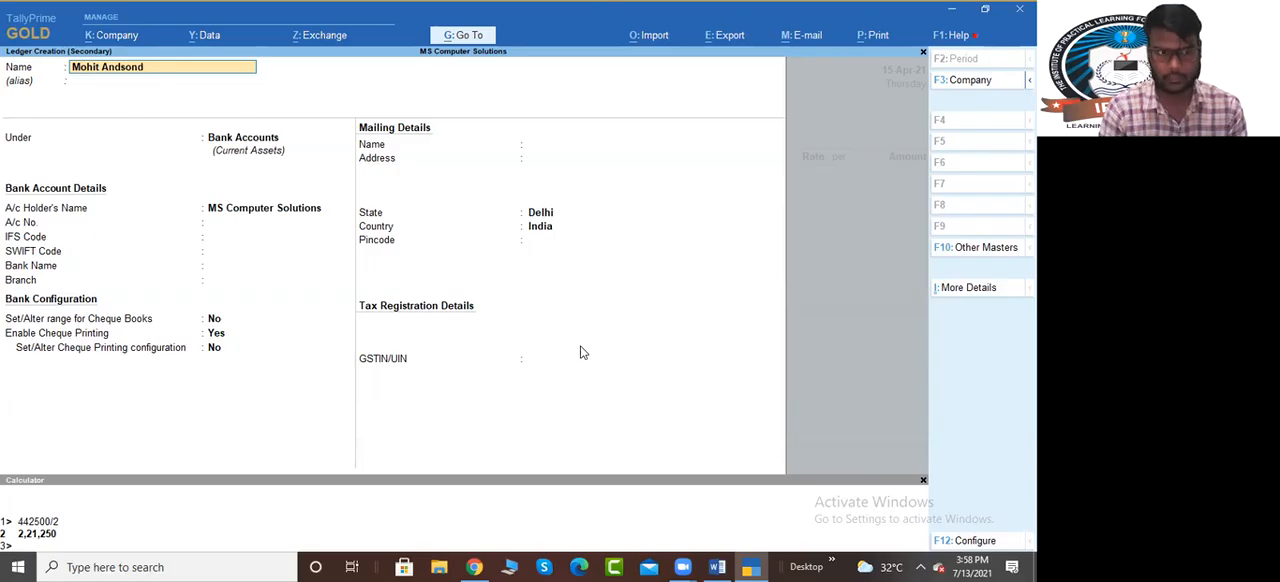
{"action": "key", "text": "BackSpace"}
{"action": "key", "text": "BackSpace"}
{"action": "key", "text": "BackSpace"}
{"action": "key", "text": "BackSpace"}
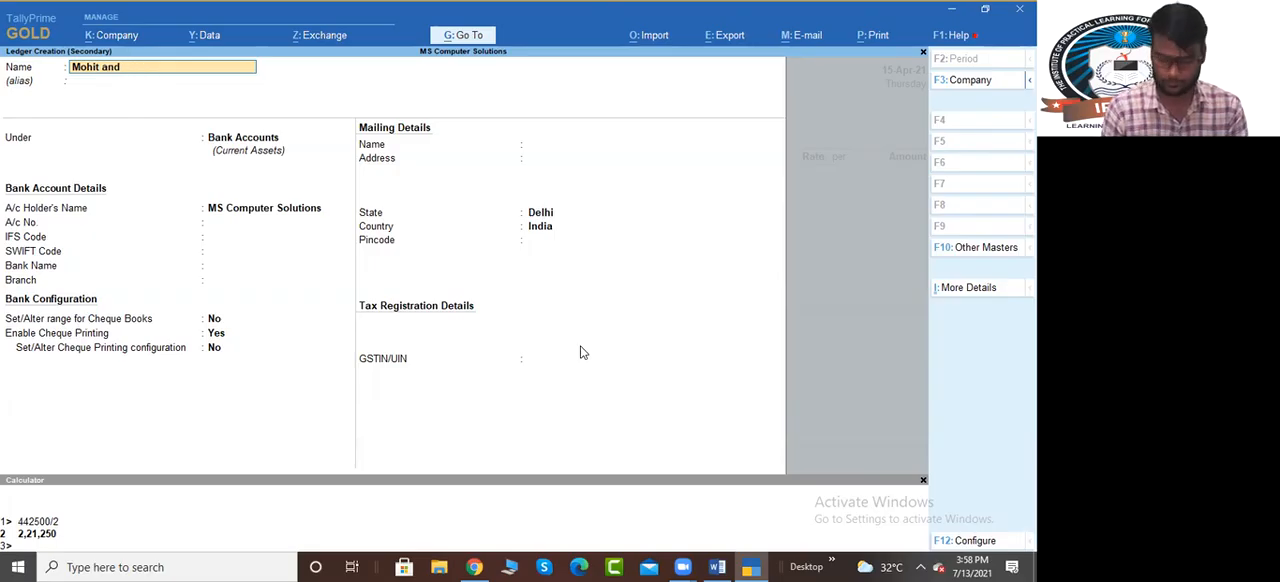
{"action": "type", "text": "Sons"}
{"action": "key", "text": "Return"}
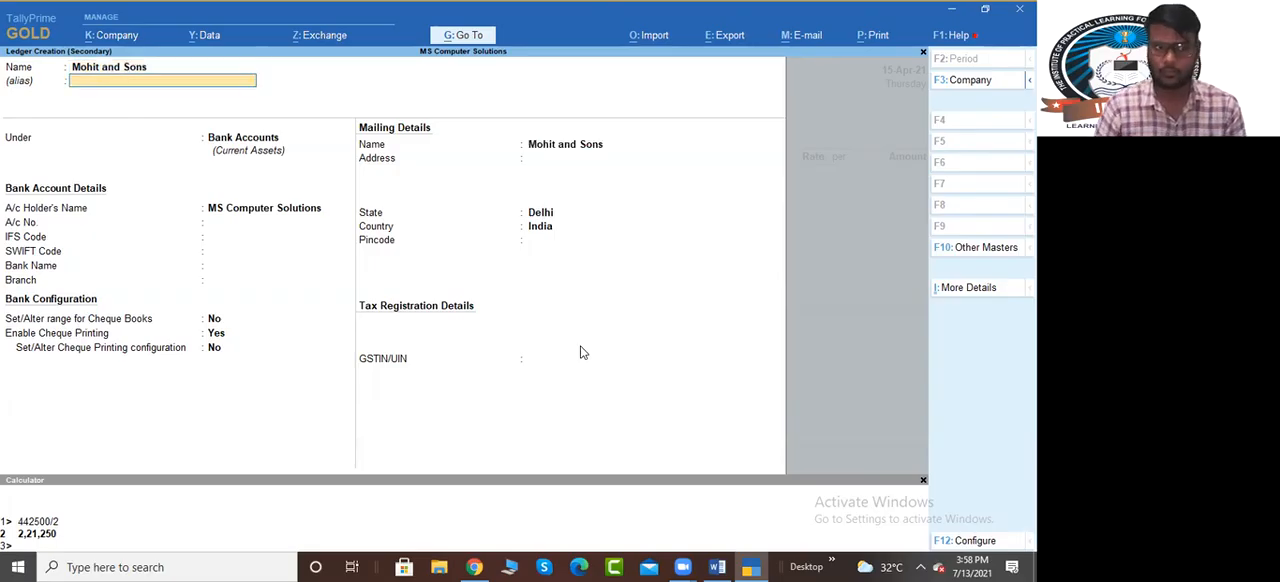
Place the Mohit and Sons ledger under Sundry Debtors, keeping bill-by-bill balances on
{"action": "type", "text": "Sun"}
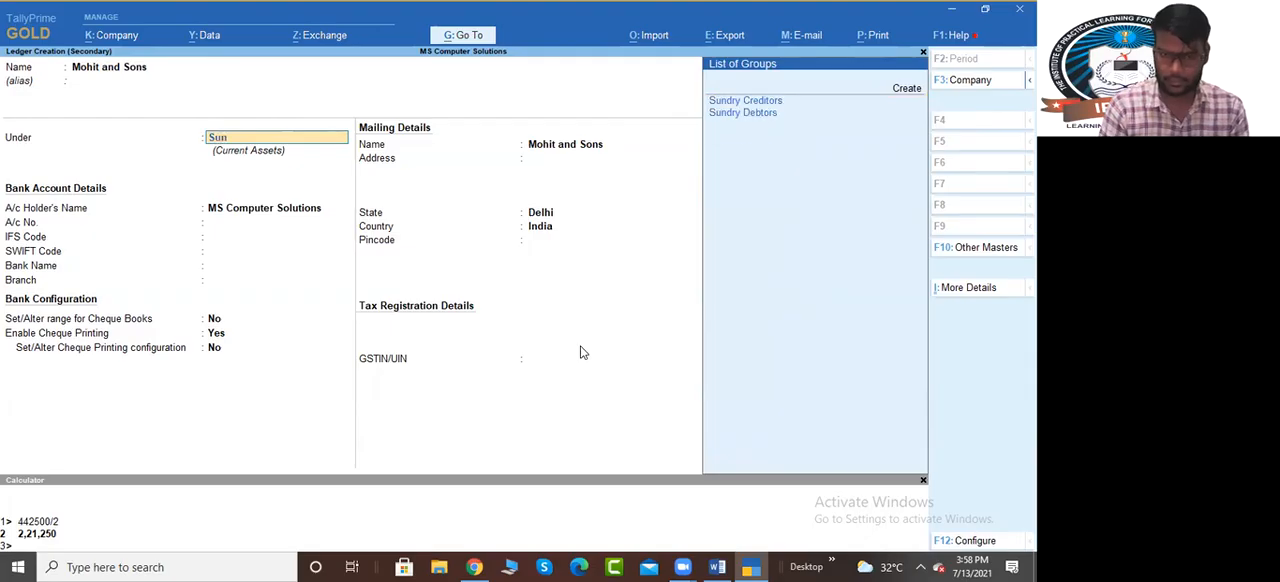
{"action": "key", "text": "Down"}
{"action": "key", "text": "Return"}
{"action": "key", "text": "Return"}
{"action": "key", "text": "Return"}
{"action": "key", "text": "Return"}
{"action": "key", "text": "Return"}
{"action": "key", "text": "Return"}
Set the state in the Mohit and Sons mailing details to Haryana
{"action": "key", "text": "Up"}
{"action": "key", "text": "Up"}
{"action": "key", "text": "Up"}
{"action": "key", "text": "Up"}
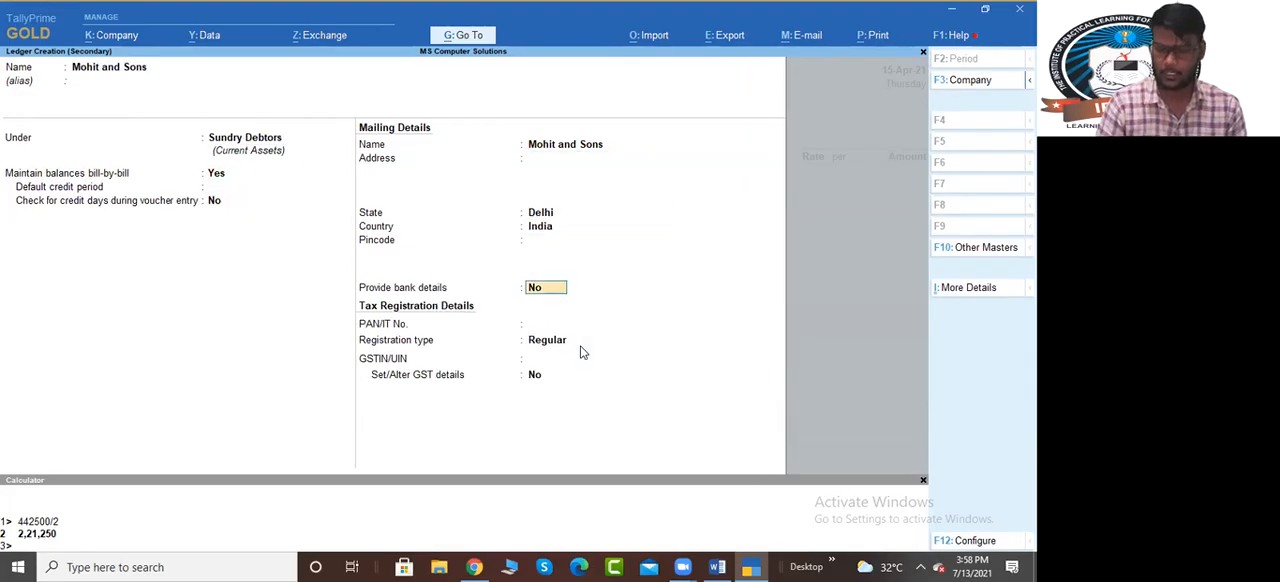
{"action": "type", "text": "Hjar"}
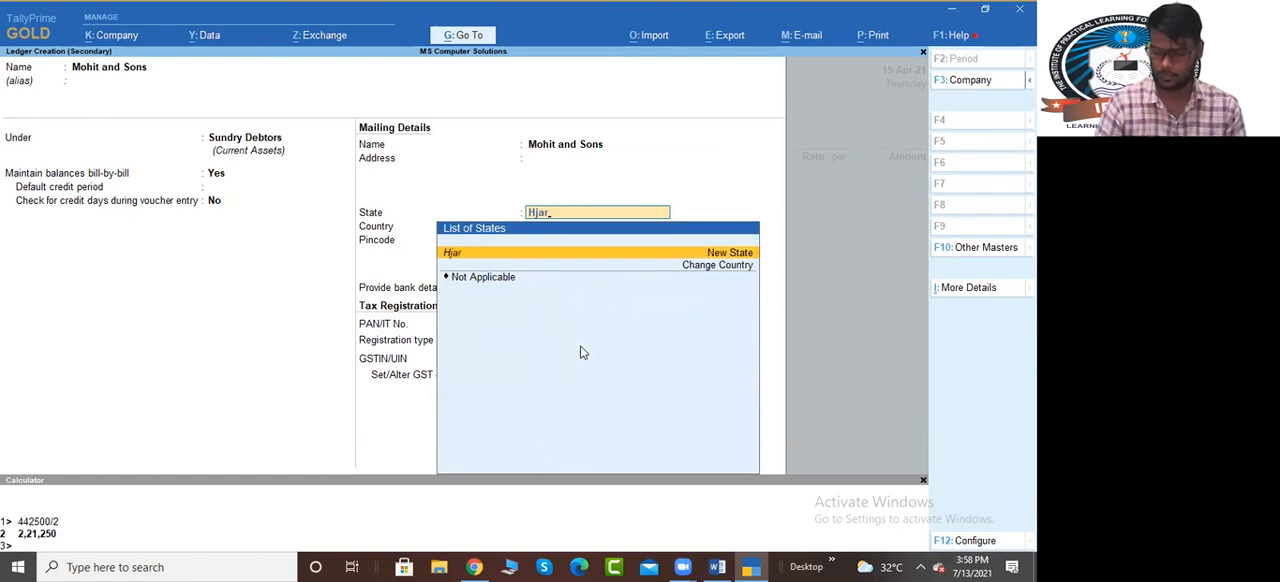
{"action": "key", "text": "BackSpace"}
{"action": "key", "text": "BackSpace"}
{"action": "key", "text": "BackSpace"}
{"action": "type", "text": "ar"}
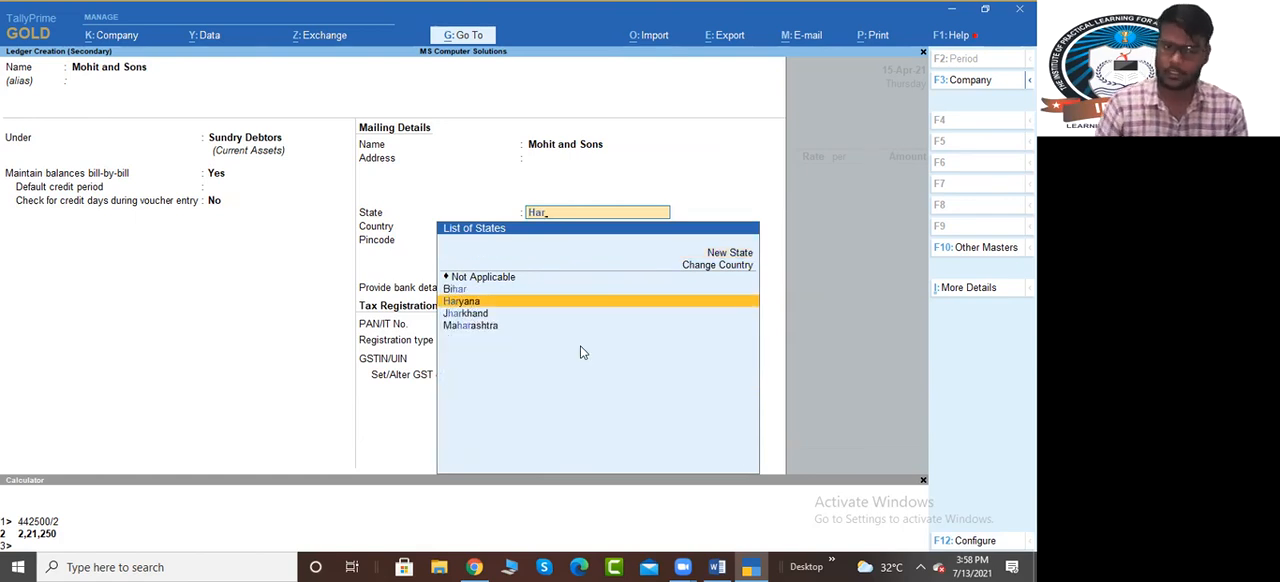
{"action": "key", "text": "Return"}
{"action": "key", "text": "Return"}
{"action": "key", "text": "Return"}
{"action": "key", "text": "Return"}
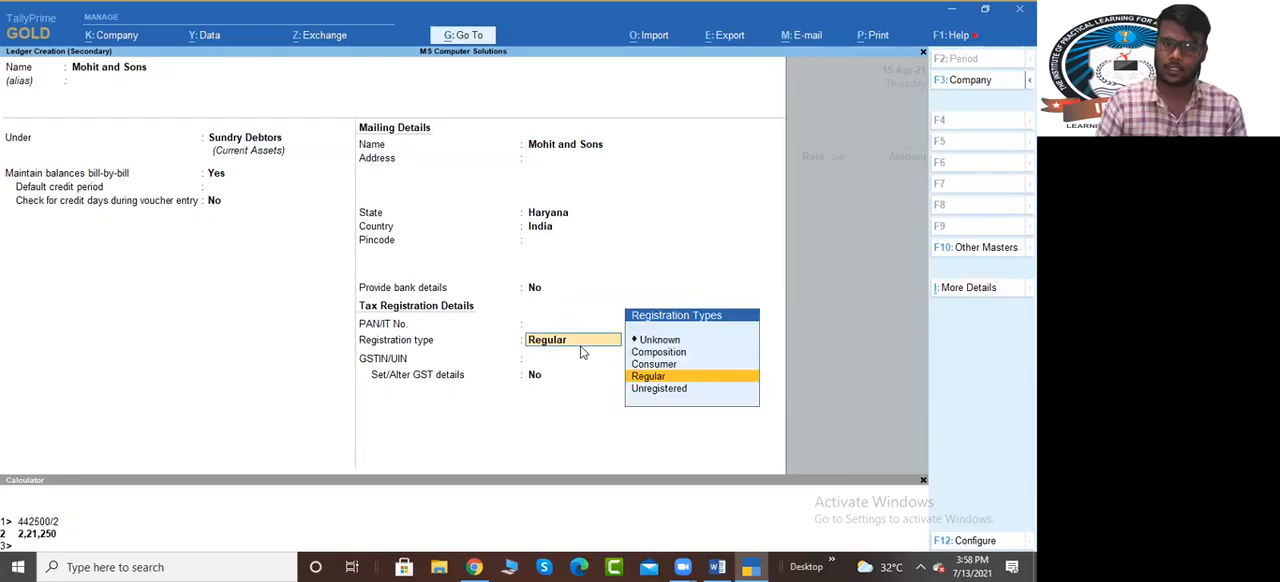
Set the party's registration type to Unregistered, save the ledger and accept the dispatch and party details unfilled
{"action": "key", "text": "Down"}
{"action": "key", "text": "Return"}
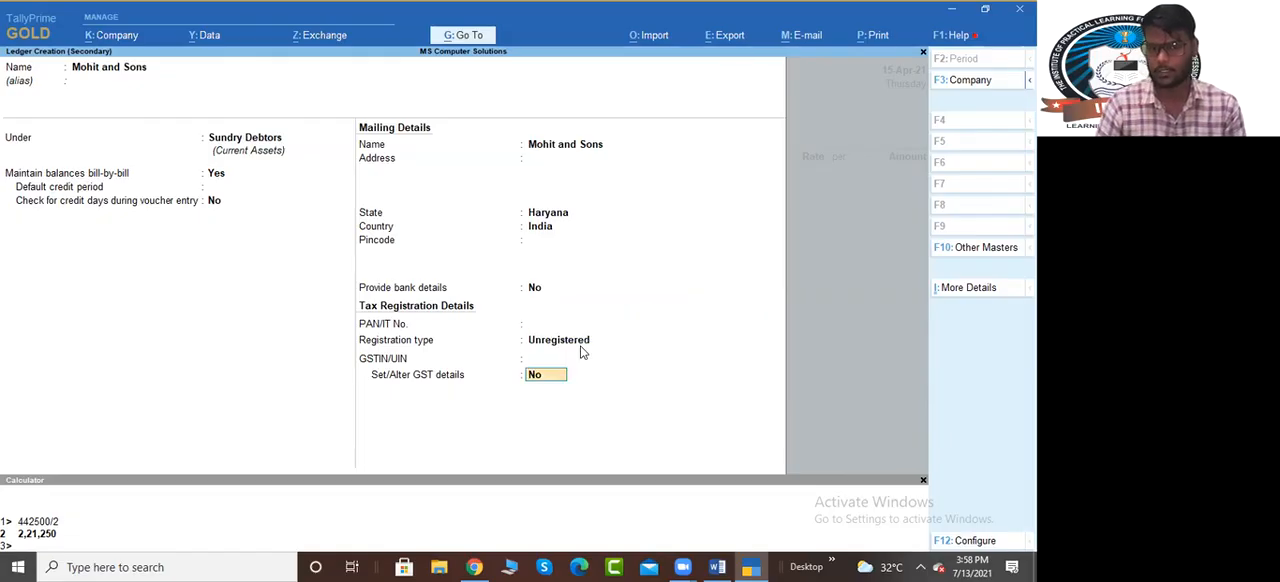
{"action": "key", "text": "Return"}
{"action": "key", "text": "Return"}
{"action": "key", "text": "Return"}
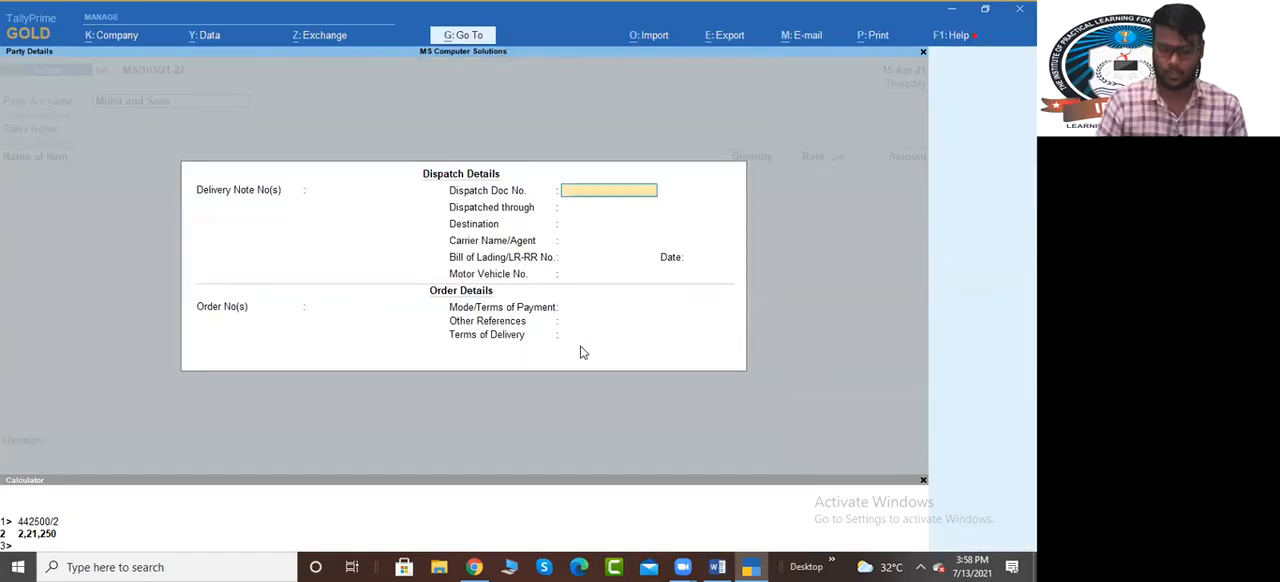
{"action": "key", "text": "ctrl+a"}
{"action": "key", "text": "ctrl+a"}
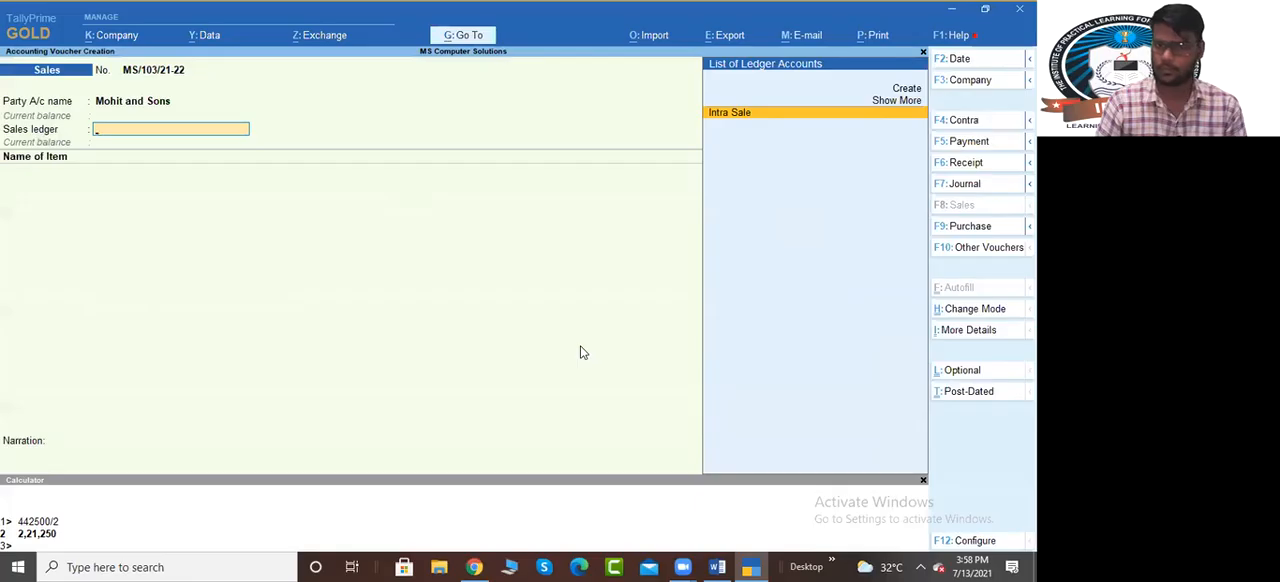
Start a new sales ledger named Inter Sale and place it under Sales Accounts
{"action": "key", "text": "alt+c"}
{"action": "type", "text": "In"}
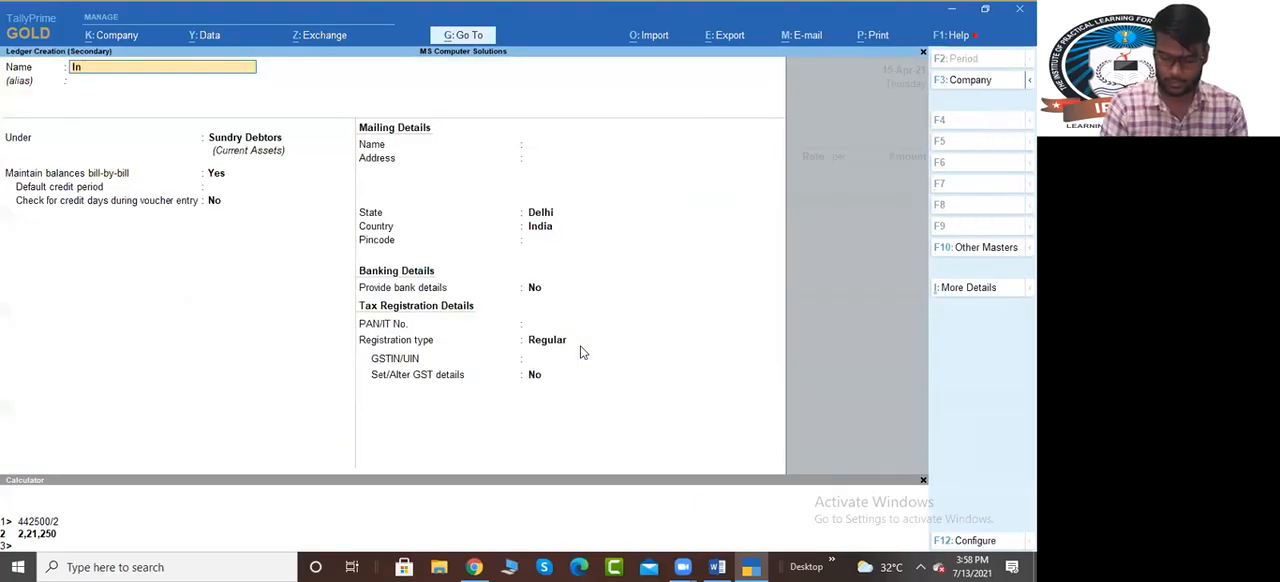
{"action": "type", "text": "ter Sale"}
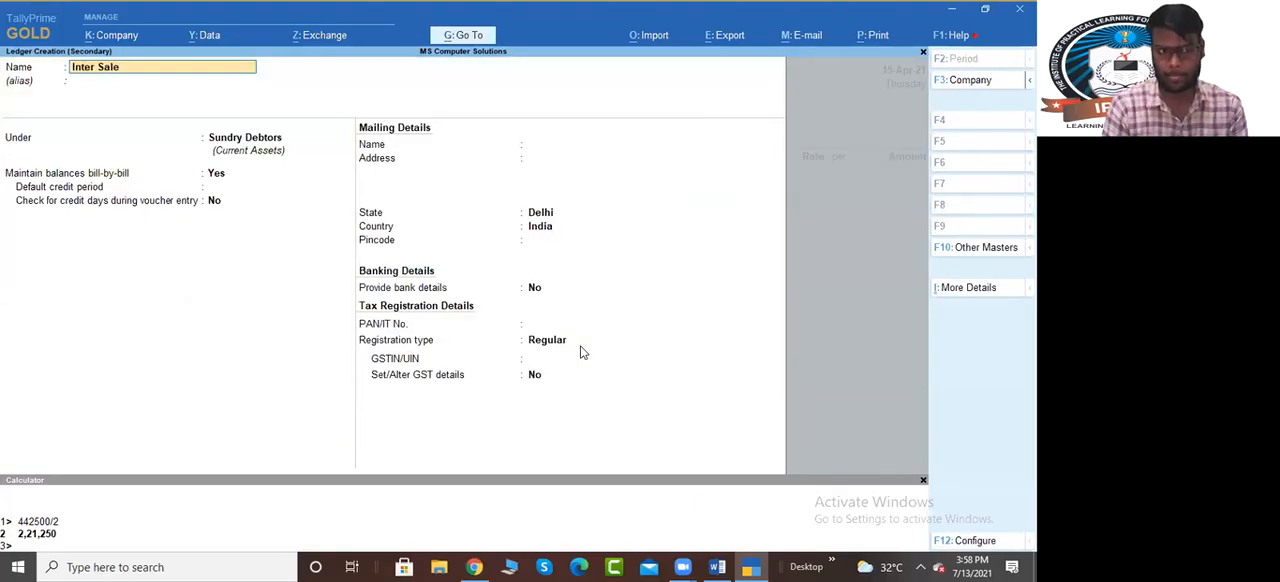
{"action": "key", "text": "Return"}
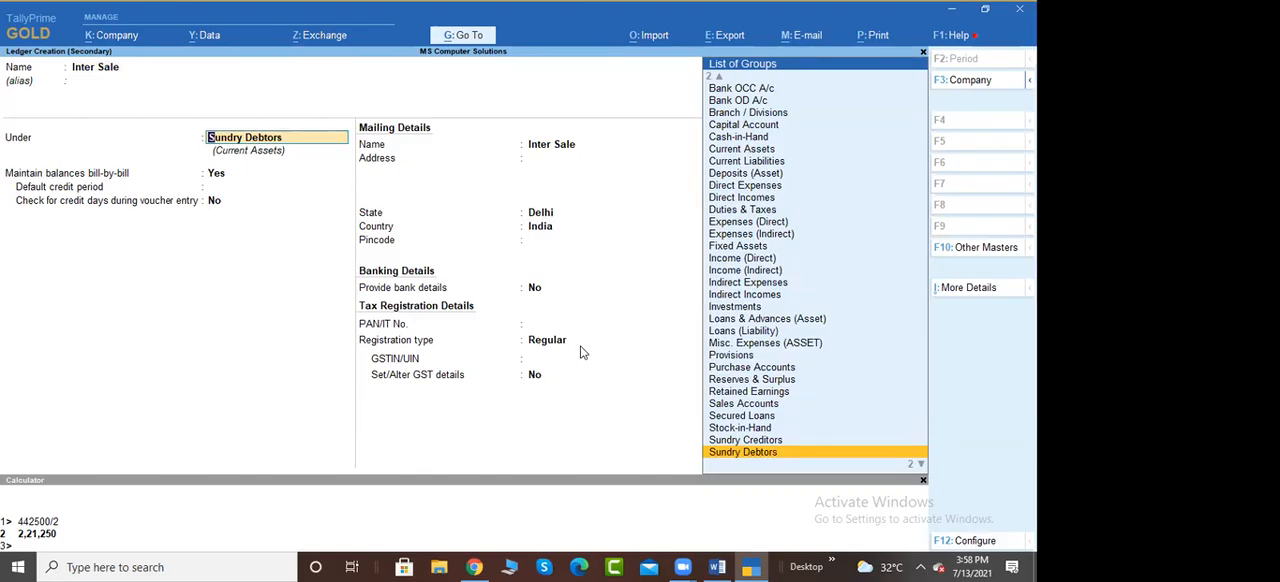
{"action": "type", "text": "Sa"}
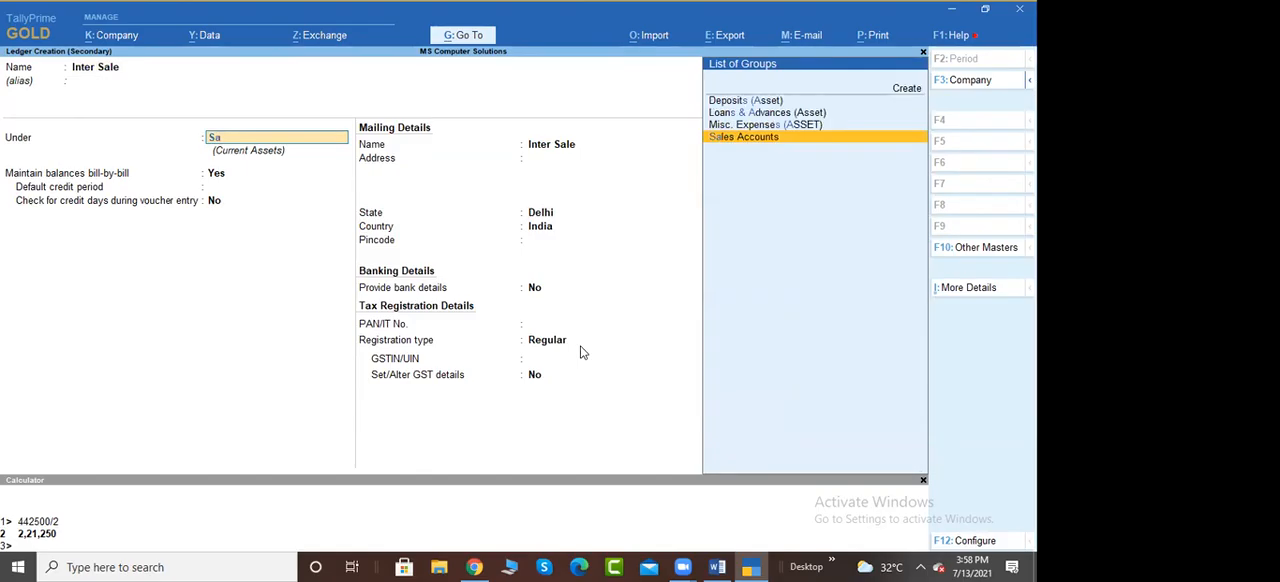
{"action": "key", "text": "Return"}
Keep GST applicable for the Inter Sale ledger, set its type of supply to Goods and save it
{"action": "key", "text": "Return"}
{"action": "key", "text": "Return"}
{"action": "key", "text": "Return"}
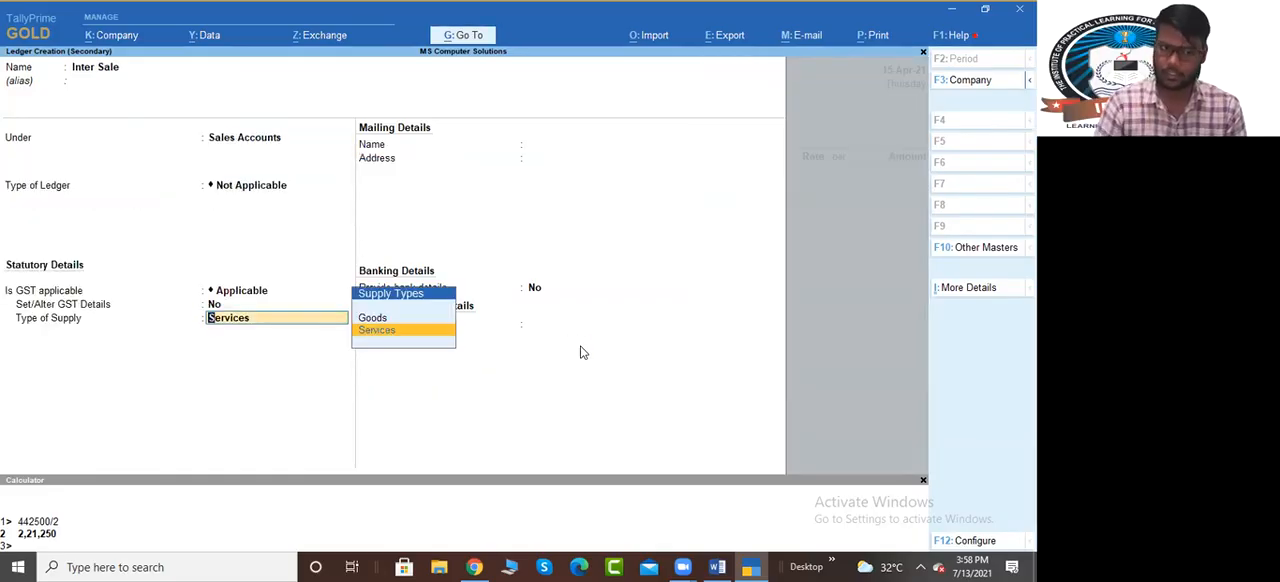
{"action": "key", "text": "Up"}
{"action": "key", "text": "Return"}
{"action": "key", "text": "Return"}
{"action": "key", "text": "Return"}
{"action": "key", "text": "Return"}
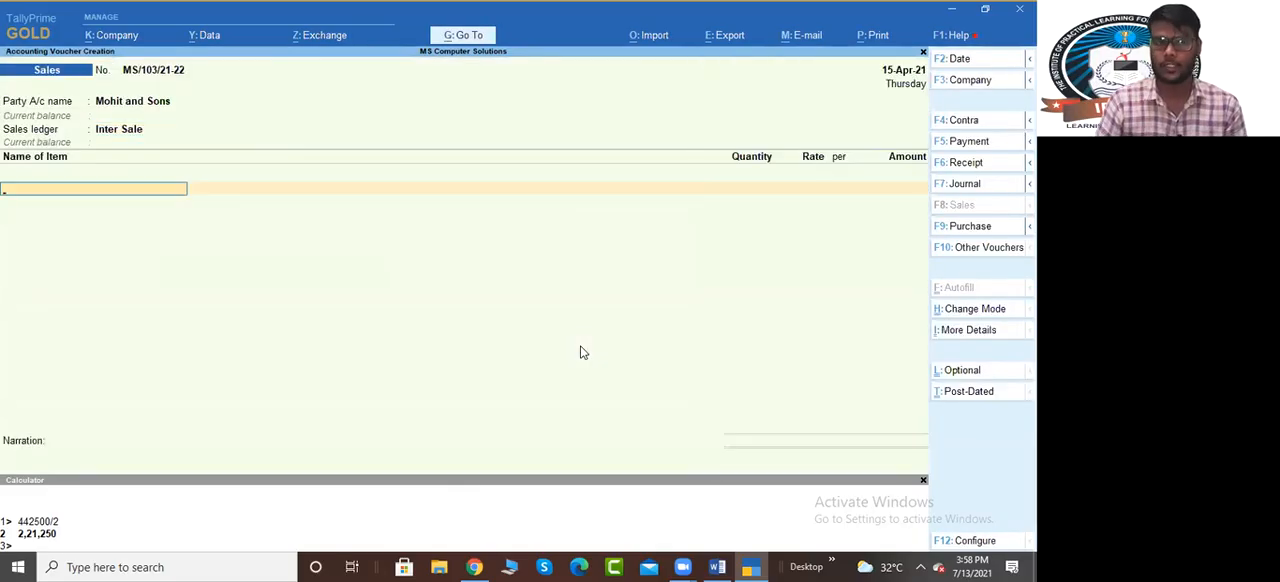
Add 5 PCS of Computer I3 from Main Location at 32,000.00 each to the sales voucher
{"action": "key", "text": "Down"}
{"action": "key", "text": "Down"}
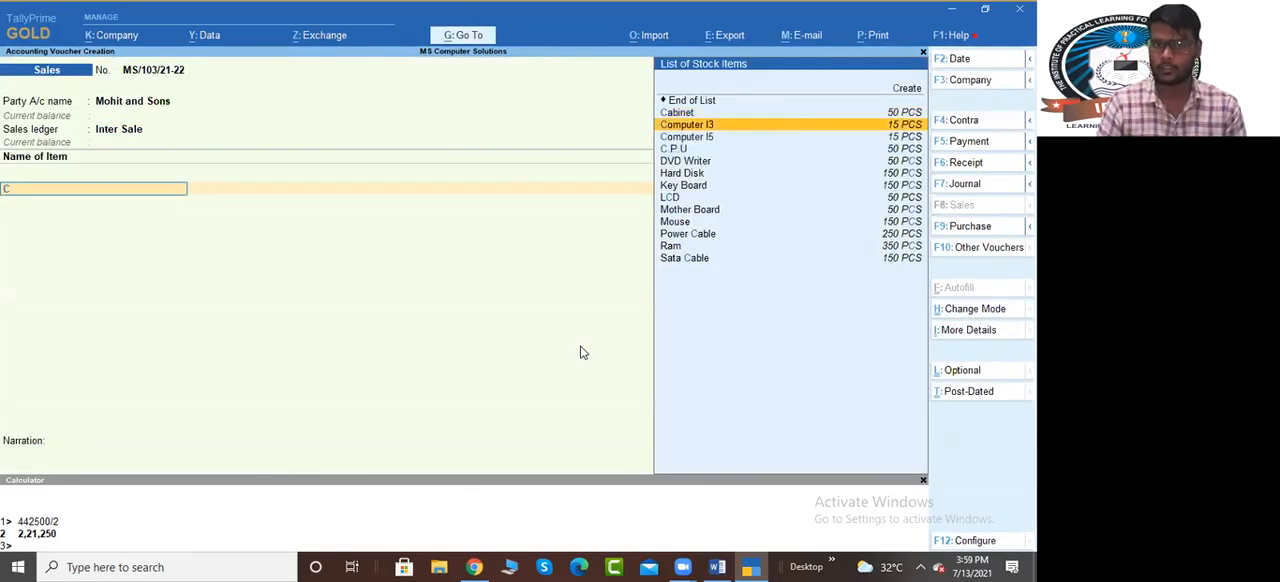
{"action": "key", "text": "Return"}
{"action": "key", "text": "Return"}
{"action": "key", "text": "Return"}
{"action": "type", "text": "2"}
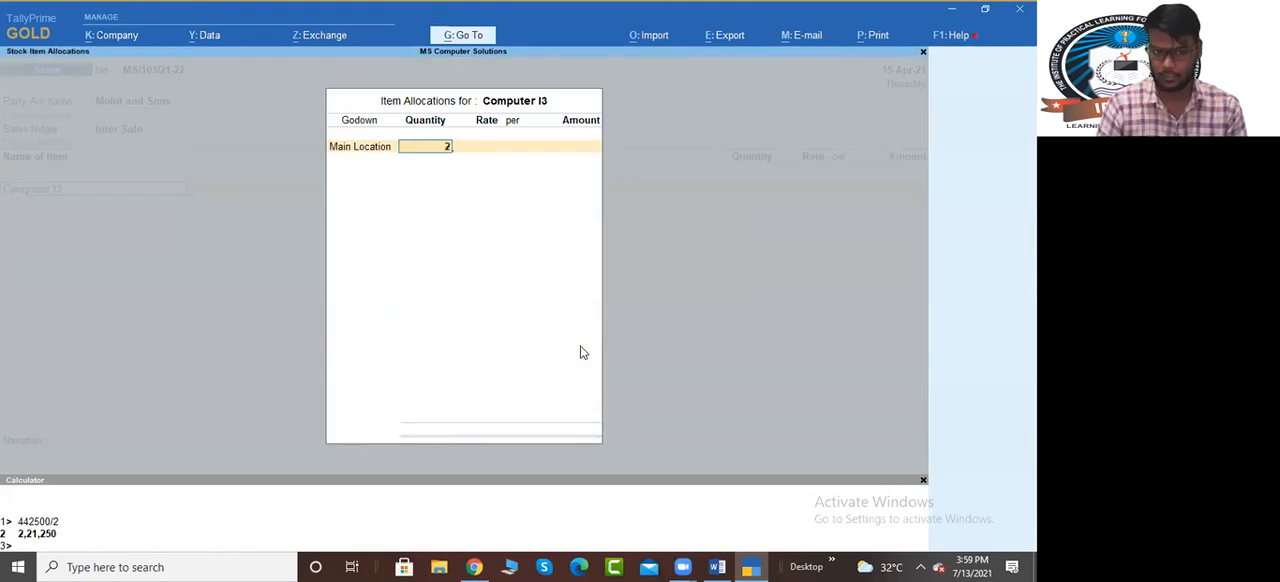
{"action": "type", "text": "5"}
{"action": "key", "text": "Return"}
{"action": "key", "text": "Return"}
{"action": "key", "text": "Return"}
{"action": "key", "text": "Return"}
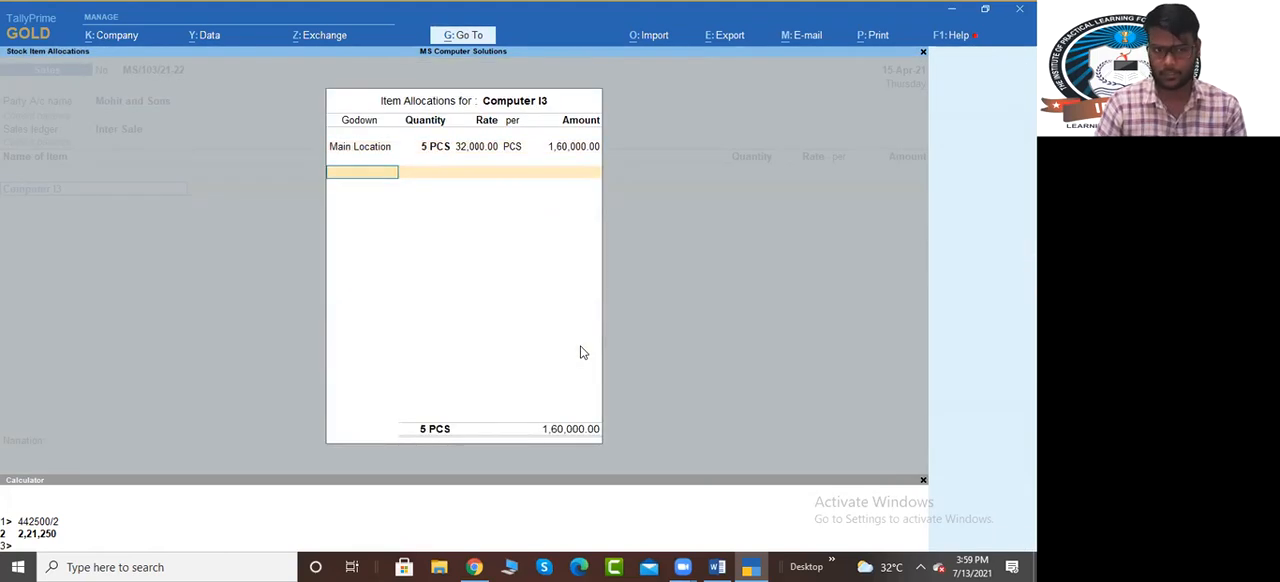
{"action": "key", "text": "Return"}
Add 5 PCS of Computer I5 from Main Location at 43,000.00 each and end the item list
{"action": "key", "text": "Return"}
{"action": "type", "text": "Co"}
{"action": "key", "text": "Down"}
{"action": "key", "text": "Down"}
{"action": "key", "text": "Return"}
{"action": "key", "text": "Return"}
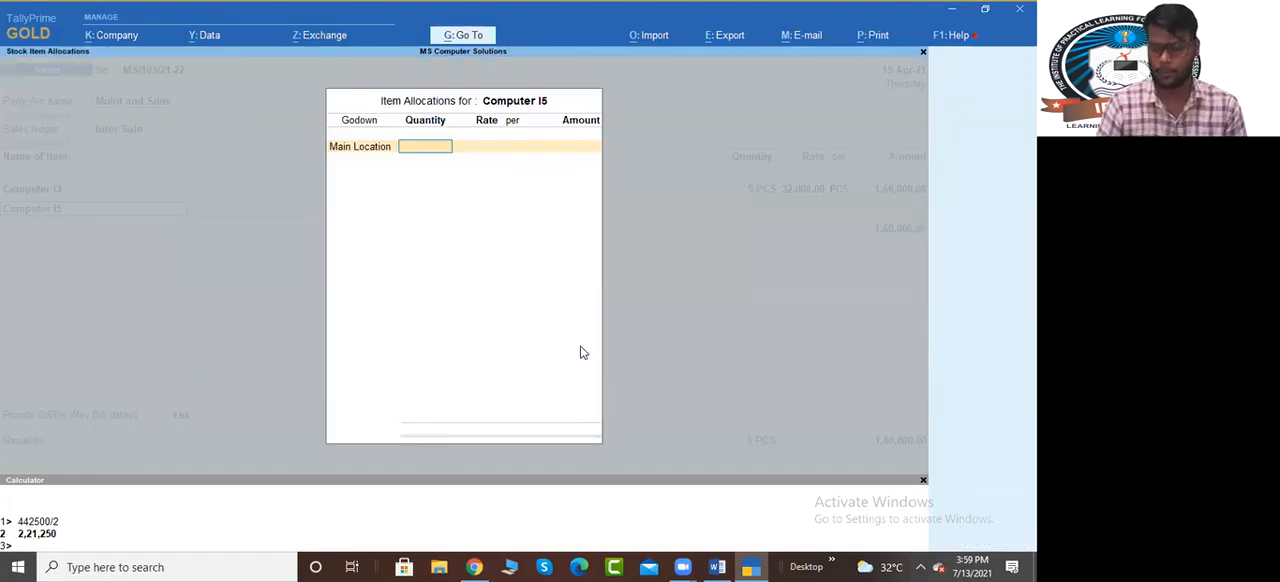
{"action": "type", "text": "5"}
{"action": "key", "text": "Return"}
{"action": "key", "text": "Return"}
{"action": "key", "text": "Return"}
{"action": "key", "text": "Return"}
{"action": "key", "text": "Return"}
{"action": "key", "text": "Return"}
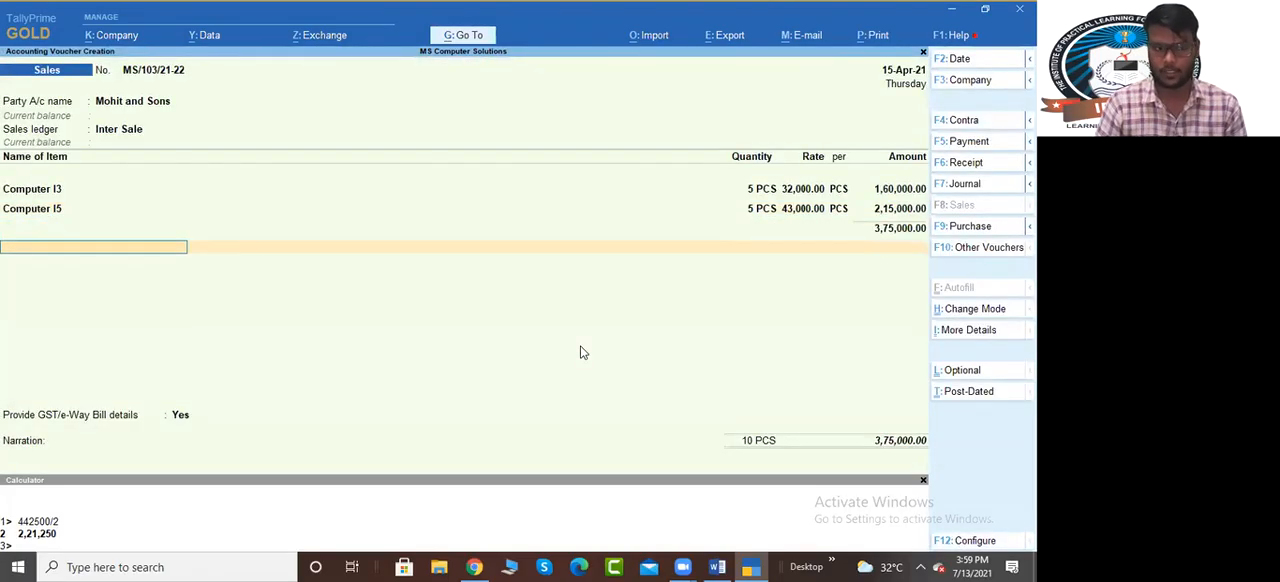
{"action": "key", "text": "alt+c"}
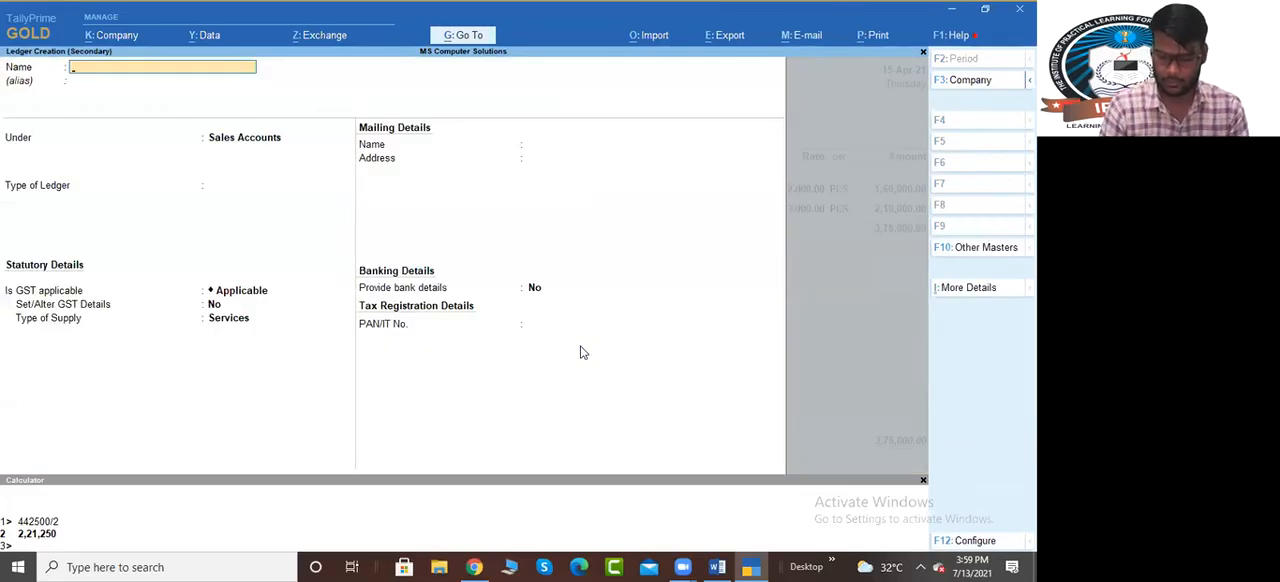
{"action": "type", "text": "Outp"}
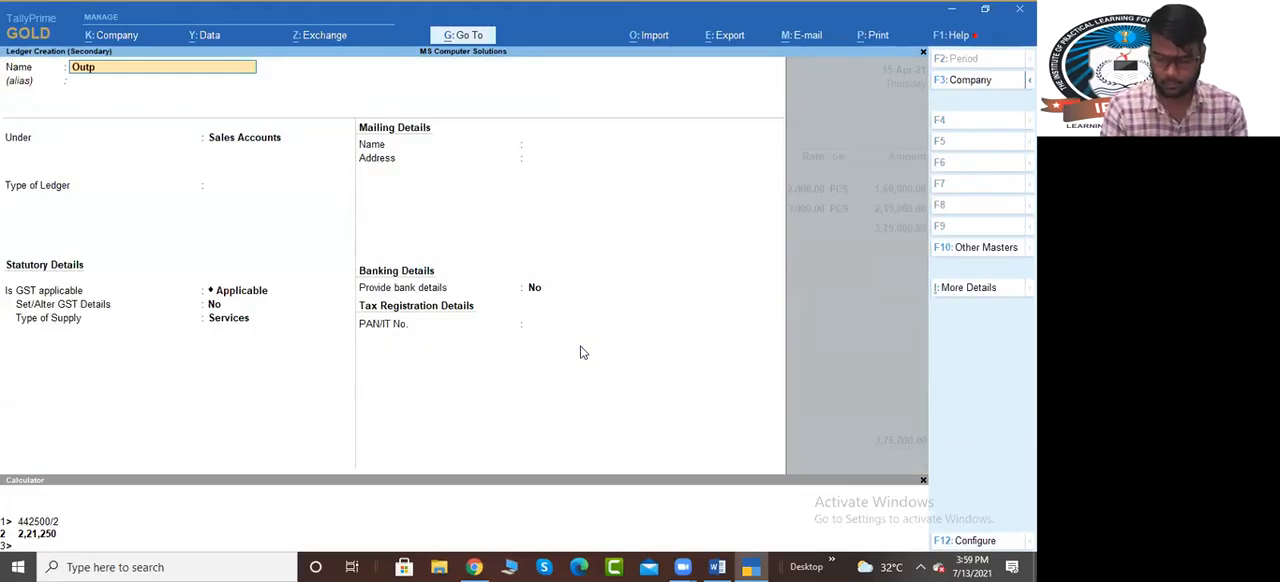
{"action": "type", "text": "ut Igst"}
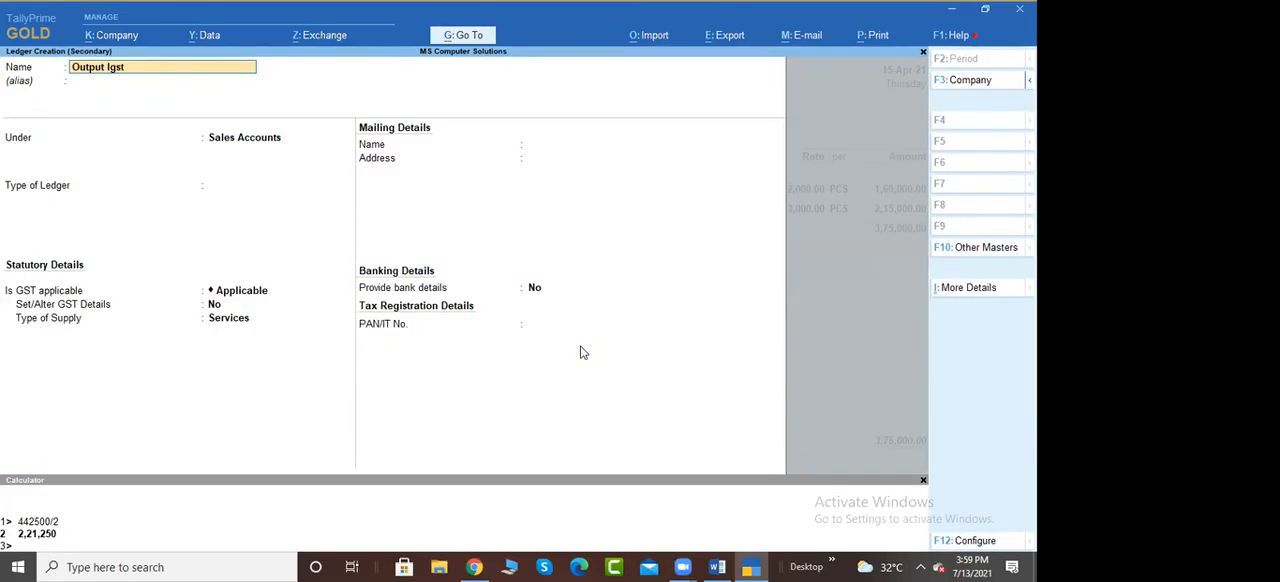
{"action": "type", "text": " @18%"}
{"action": "key", "text": "Return"}
{"action": "type", "text": "Du"}
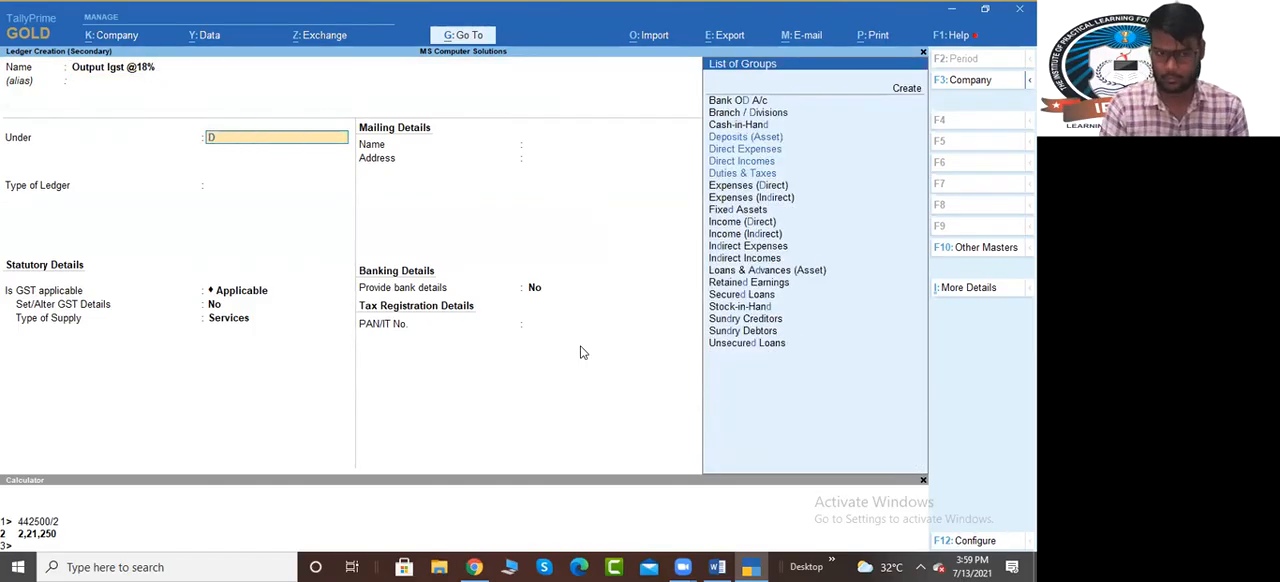
{"action": "key", "text": "Return"}
Choose the Output Igst ledger's tax type, set its rate to 18%, save it and apply it to the sales voucher
{"action": "key", "text": "Return"}
{"action": "key", "text": "Down"}
{"action": "key", "text": "Down"}
{"action": "key", "text": "Down"}
{"action": "key", "text": "Up"}
{"action": "key", "text": "Return"}
{"action": "type", "text": "18"}
{"action": "key", "text": "Return"}
{"action": "key", "text": "Return"}
{"action": "key", "text": "Return"}
{"action": "key", "text": "Return"}
Decline GST/e-Way Bill details and set 5 credit days on the new bill reference MS/103/21-22 for Mohit and Sons
{"action": "key", "text": "Return"}
{"action": "key", "text": "Return"}
{"action": "key", "text": "Return"}
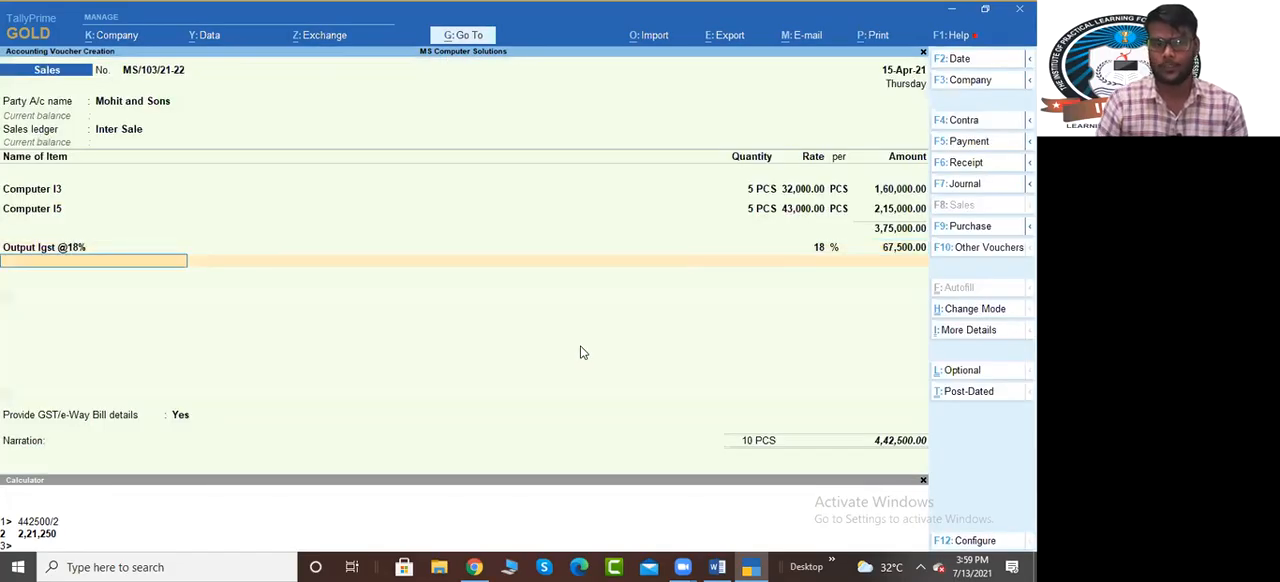
{"action": "key", "text": "Return"}
{"action": "key", "text": "n"}
{"action": "key", "text": "Return"}
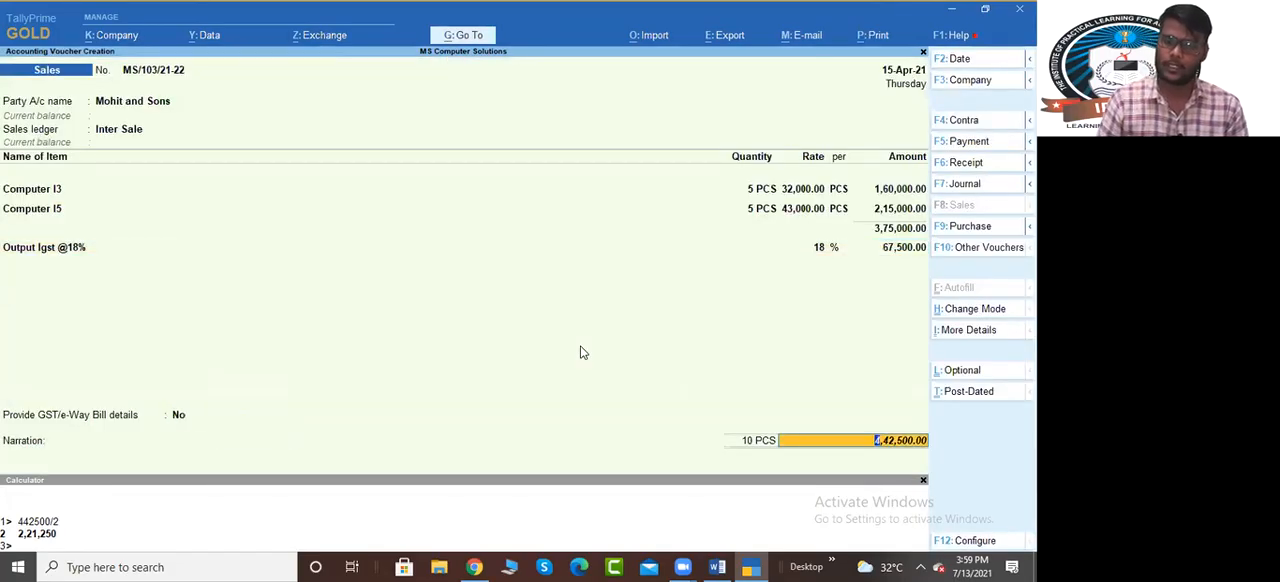
{"action": "key", "text": "Return"}
{"action": "type", "text": "5 Days"}
Accept the bill-wise allocation for Mohit and Sons and save sales voucher MS/103/21-22
{"action": "key", "text": "Return"}
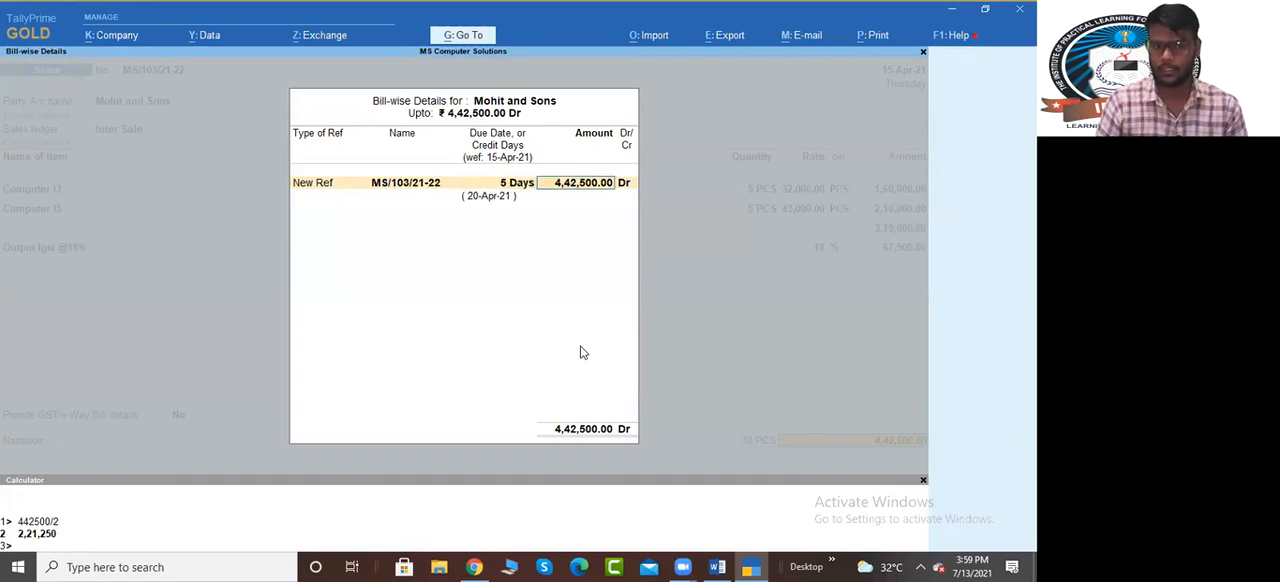
{"action": "key", "text": "Return"}
{"action": "key", "text": "Return"}
{"action": "key", "text": "Return"}
{"action": "key", "text": "Return"}
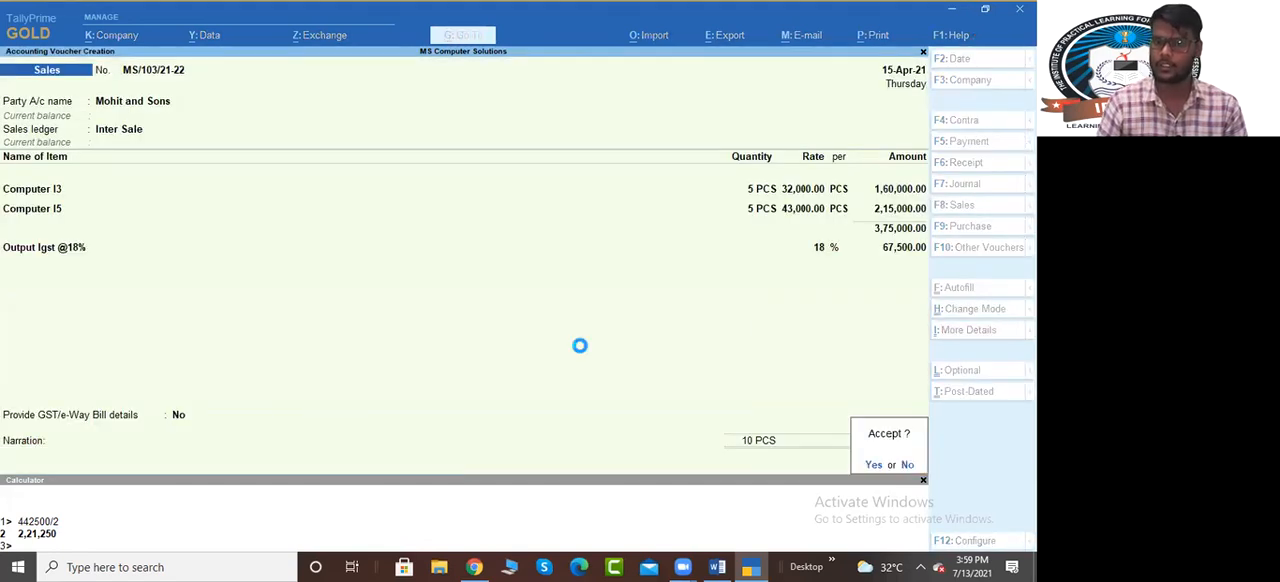
{"action": "key", "text": "Return"}
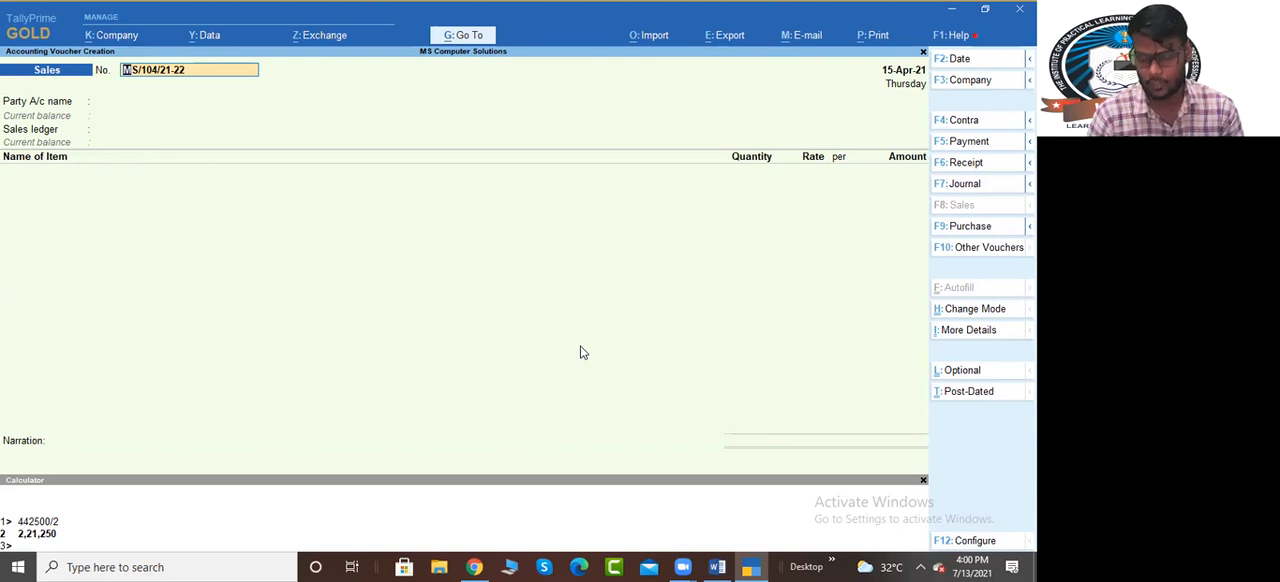
Leave voucher entry, review the pending amounts and due dates in the receivables outstanding report, and return to the main menu
{"action": "key", "text": "BackSpace"}
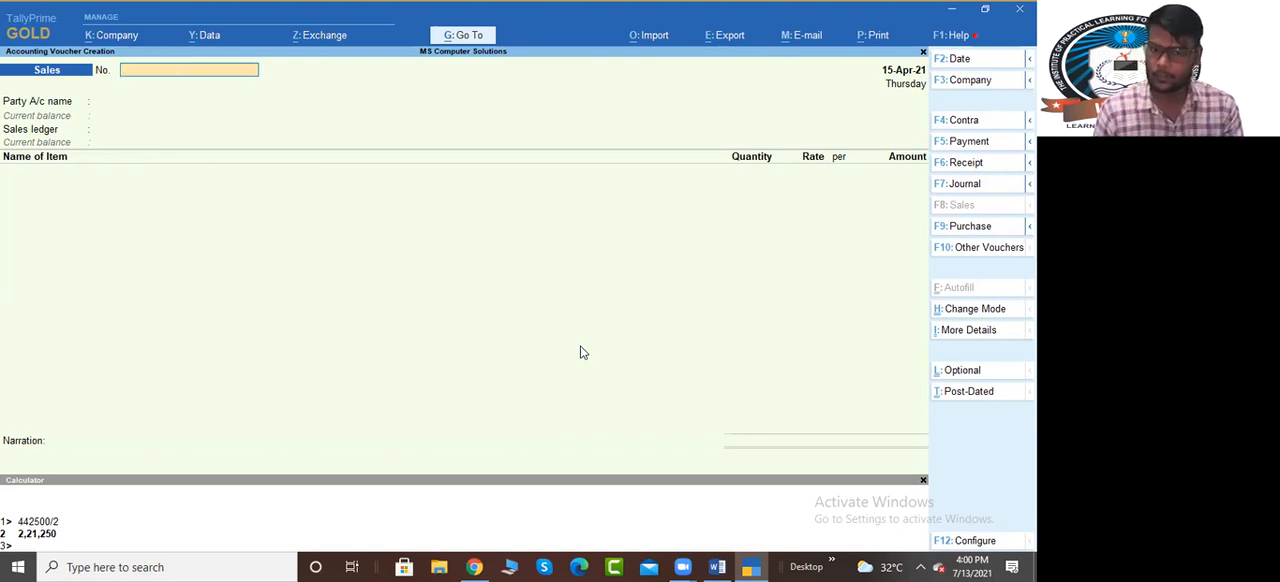
{"action": "key", "text": "Escape"}
{"action": "key", "text": "Return"}
{"action": "key", "text": "Down"}
{"action": "key", "text": "Down"}
{"action": "key", "text": "Down"}
{"action": "key", "text": "Down"}
{"action": "key", "text": "Down"}
{"action": "key", "text": "Down"}
{"action": "key", "text": "Down"}
{"action": "key", "text": "Return"}
{"action": "key", "text": "Down"}
{"action": "key", "text": "Down"}
{"action": "key", "text": "Down"}
{"action": "key", "text": "Down"}
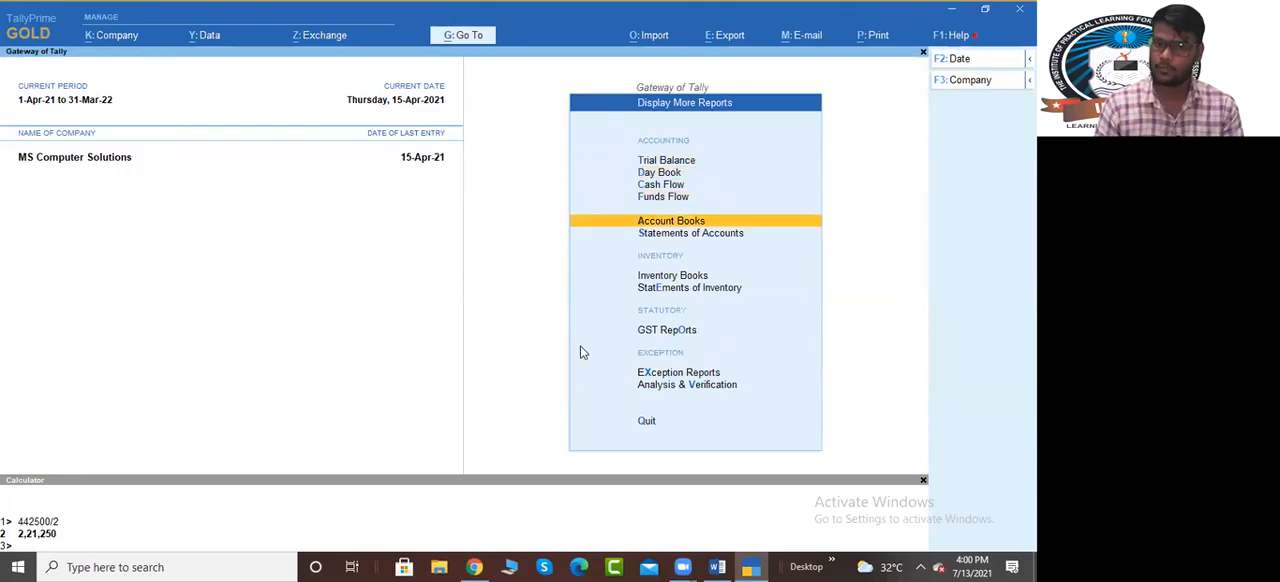
{"action": "key", "text": "Down"}
{"action": "key", "text": "Return"}
{"action": "key", "text": "Return"}
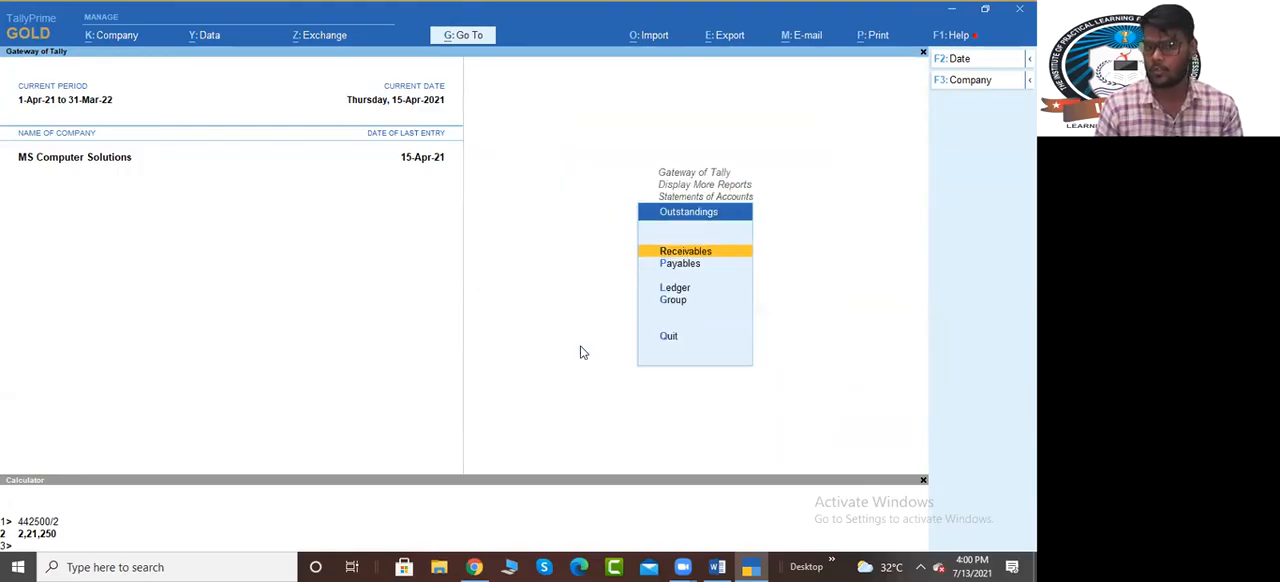
{"action": "key", "text": "Return"}
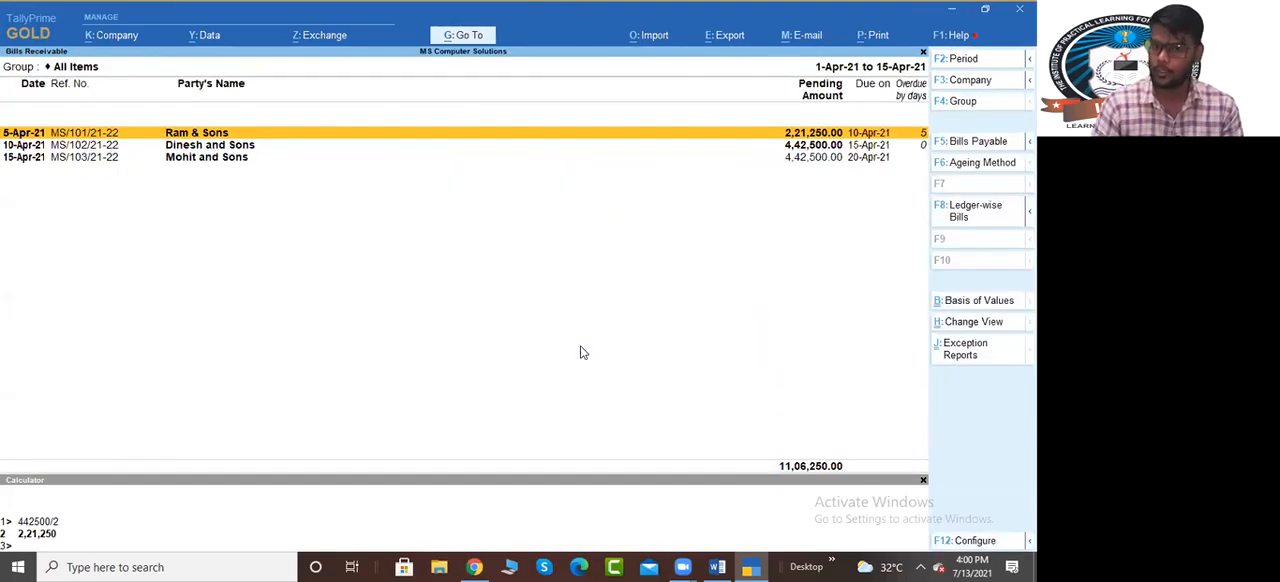
{"action": "left_click", "coordinate": [858, 147]}
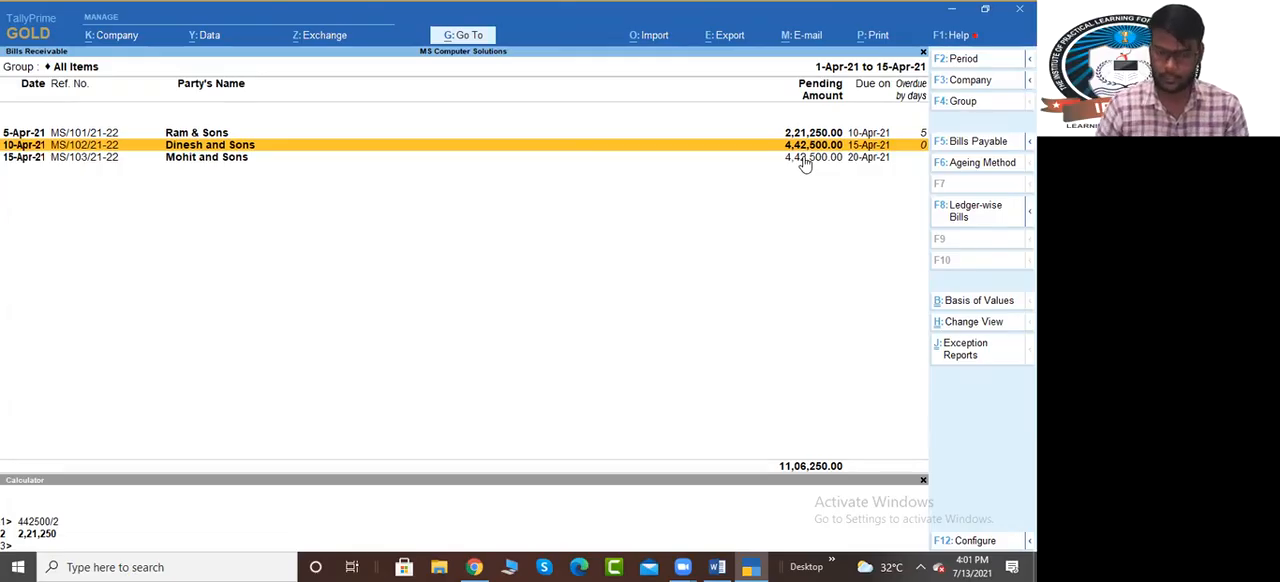
{"action": "key", "text": "Escape"}
{"action": "key", "text": "Escape"}
{"action": "key", "text": "Escape"}
{"action": "key", "text": "Escape"}
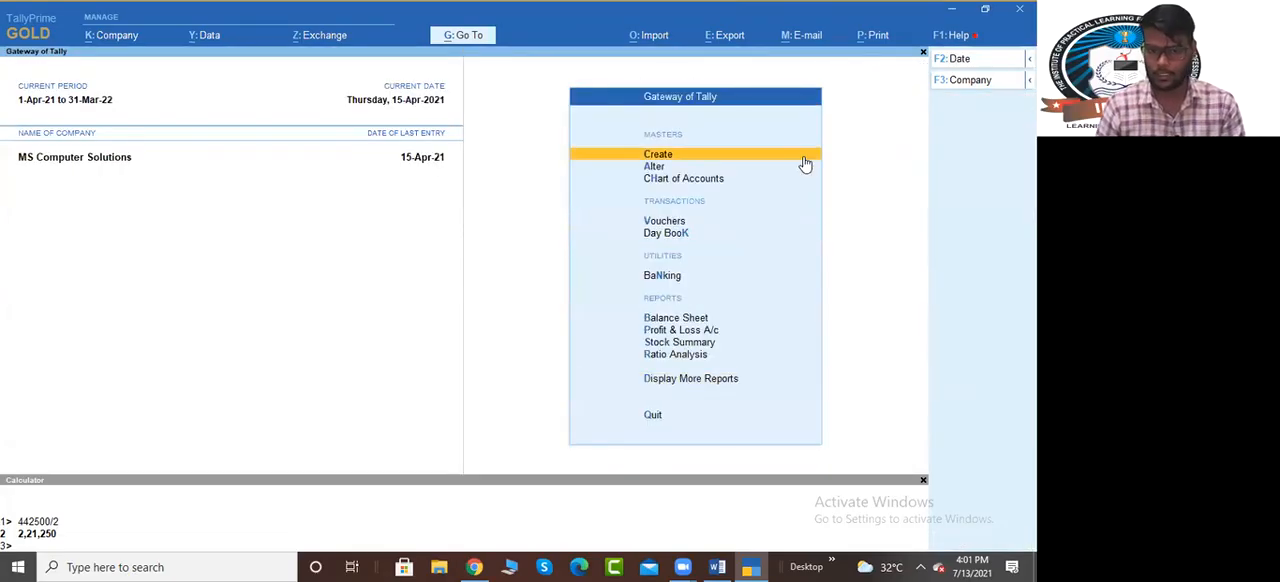
Start a receipt voucher crediting Ram & Sons with 2,21,250 against bill MS/101/21-22
{"action": "key", "text": "v"}
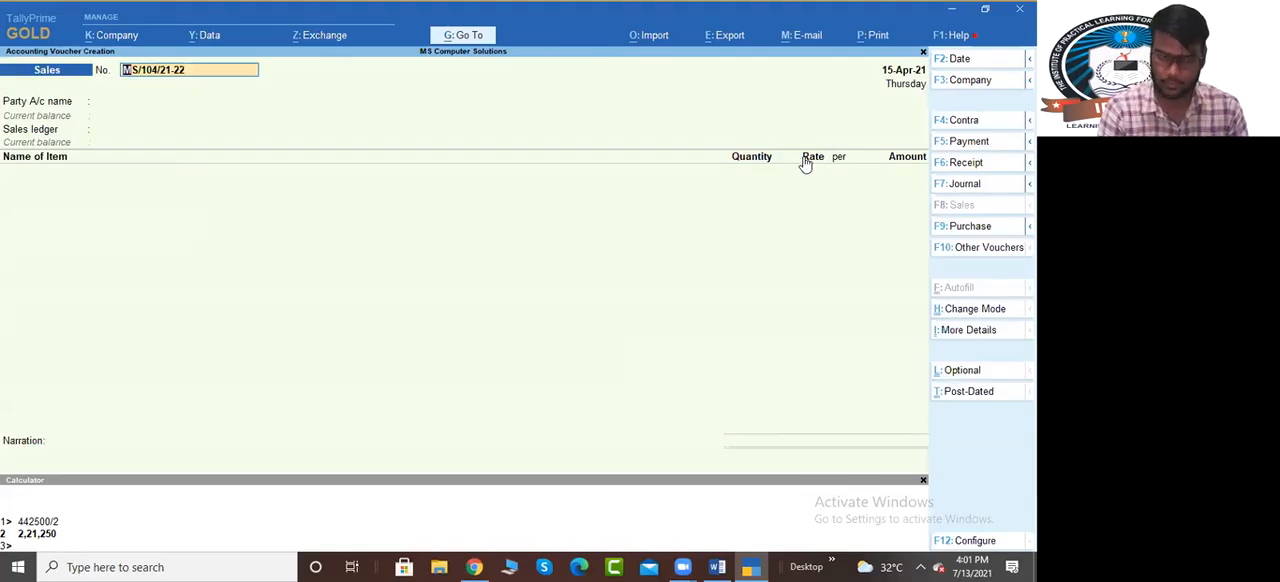
{"action": "key", "text": "F6"}
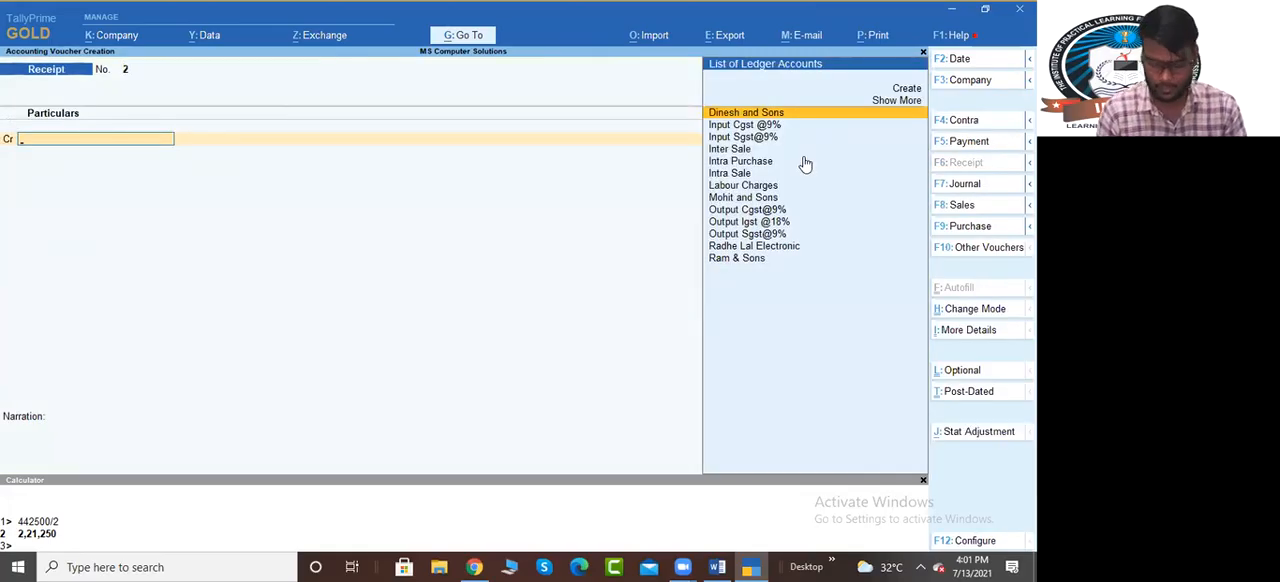
{"action": "type", "text": "ram"}
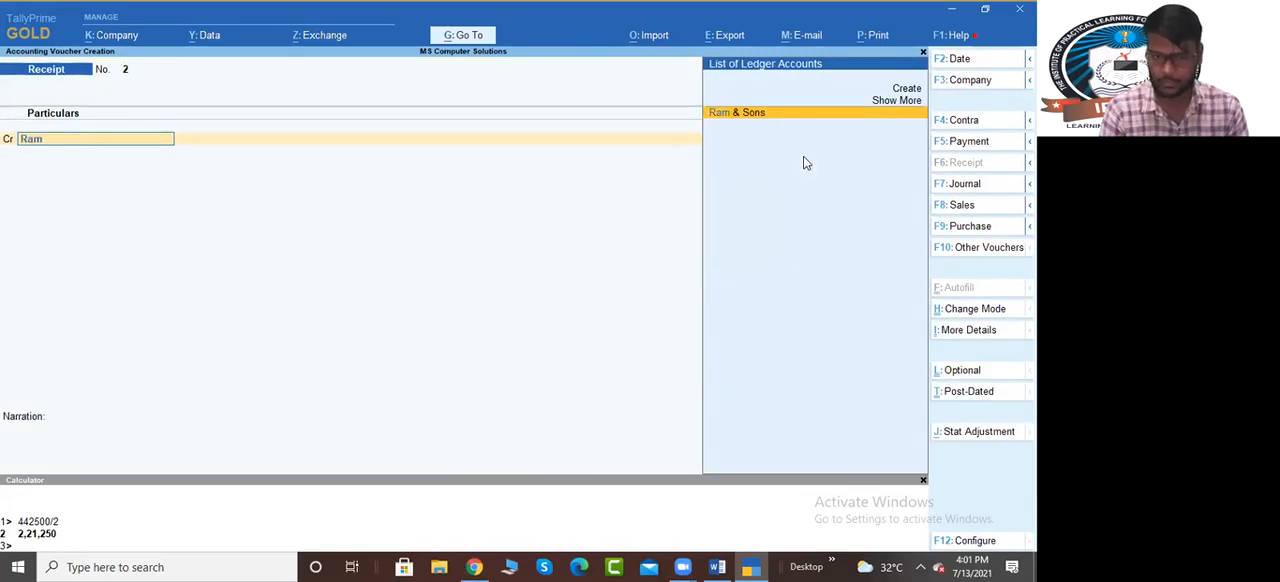
{"action": "key", "text": "Return"}
{"action": "type", "text": "2,21,250"}
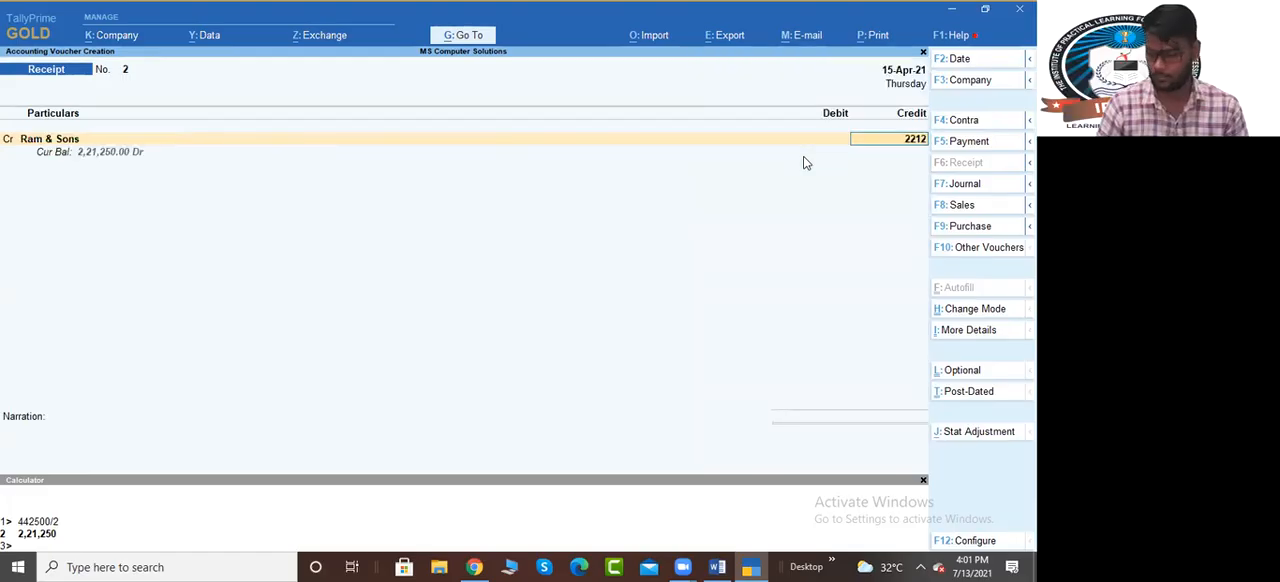
{"action": "key", "text": "Return"}
Debit Sbi Bank for the Ram & Sons receipt, keep the Cheque/DD allocation and save the voucher
{"action": "key", "text": "Return"}
{"action": "key", "text": "Return"}
{"action": "key", "text": "Return"}
{"action": "key", "text": "Return"}
{"action": "key", "text": "Return"}
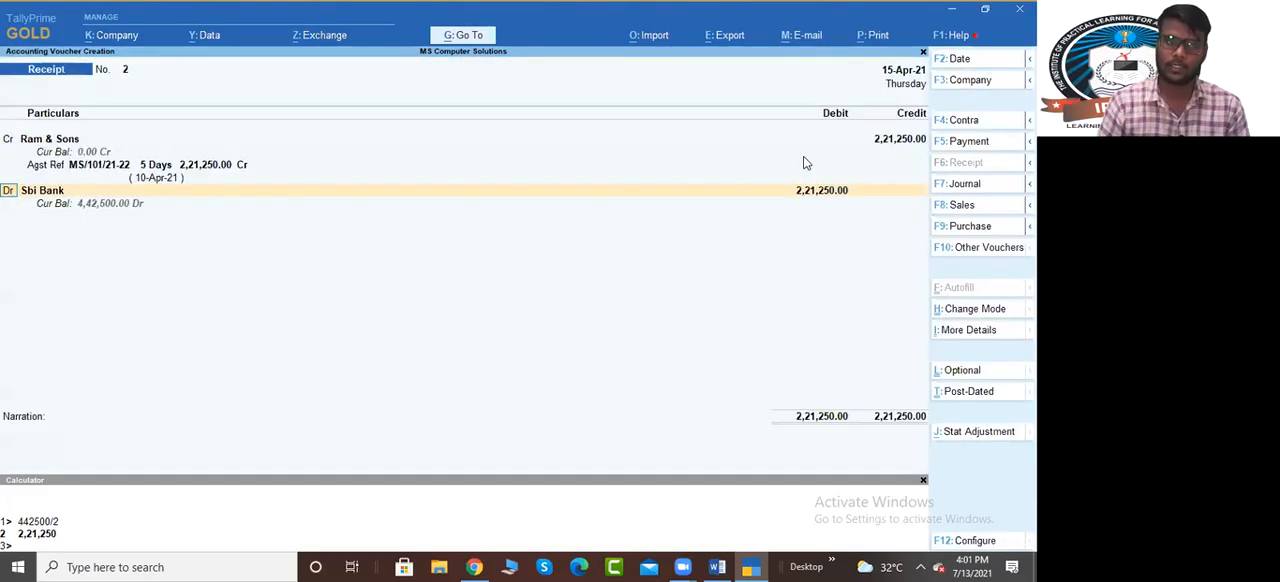
{"action": "key", "text": "Return"}
{"action": "key", "text": "Return"}
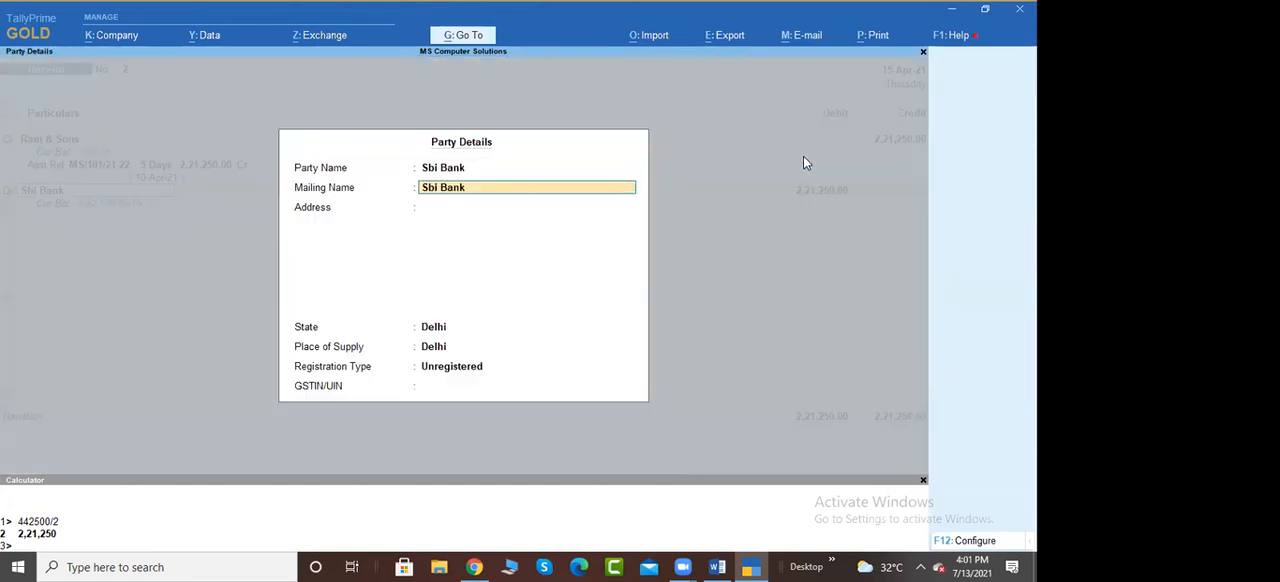
{"action": "key", "text": "ctrl+a"}
{"action": "key", "text": "Return"}
{"action": "key", "text": "Return"}
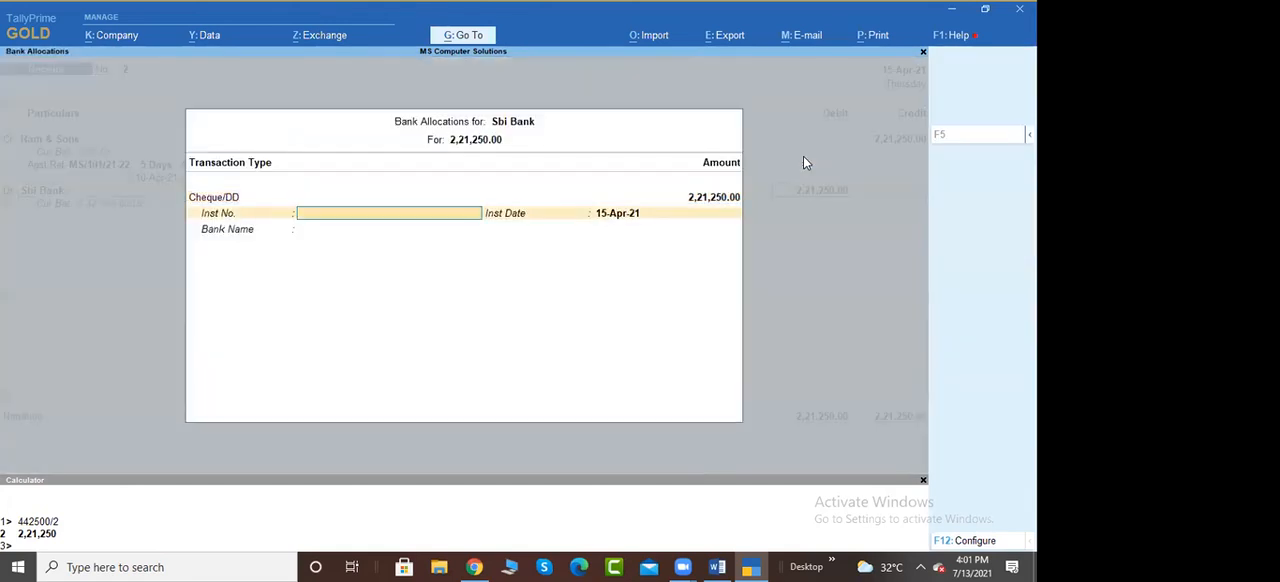
{"action": "key", "text": "Return"}
{"action": "key", "text": "Return"}
{"action": "key", "text": "Return"}
{"action": "key", "text": "Return"}
{"action": "key", "text": "Return"}
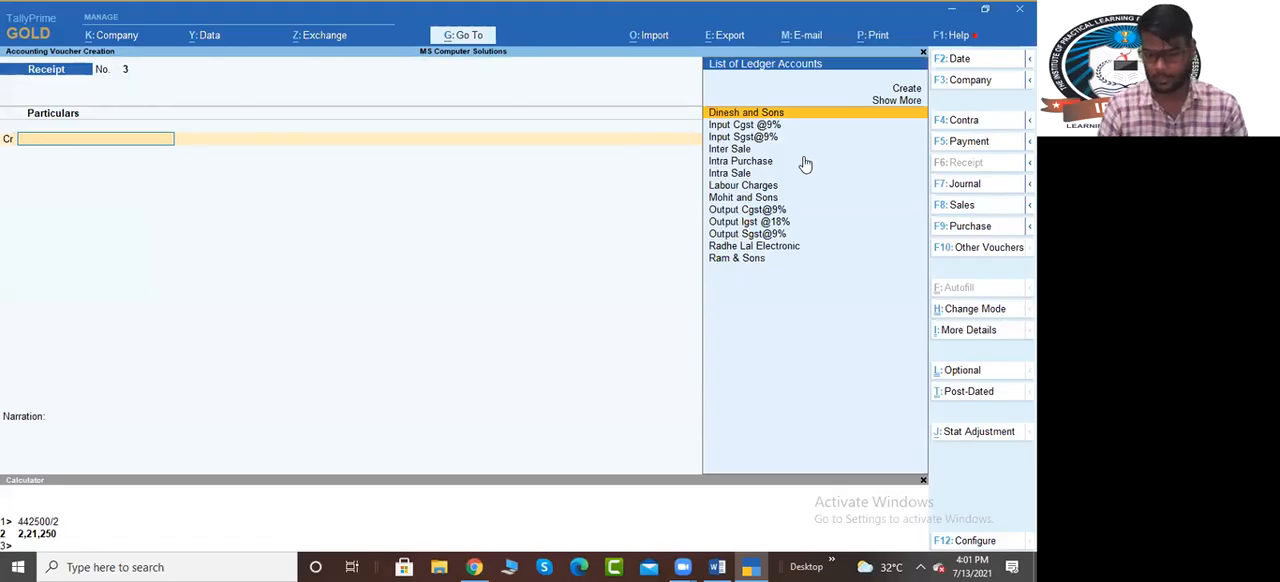
Credit Dinesh and Sons with 2,21,250 in a new receipt against bill MS/102/21-22
{"action": "type", "text": "din"}
{"action": "key", "text": "Return"}
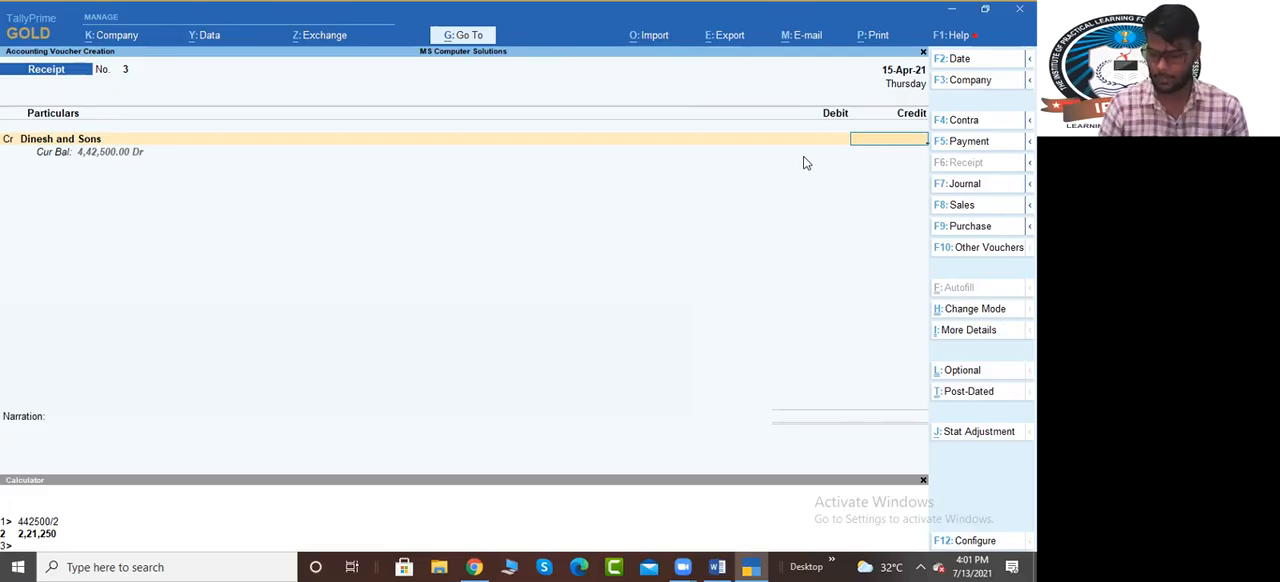
{"action": "type", "text": "2,21,2"}
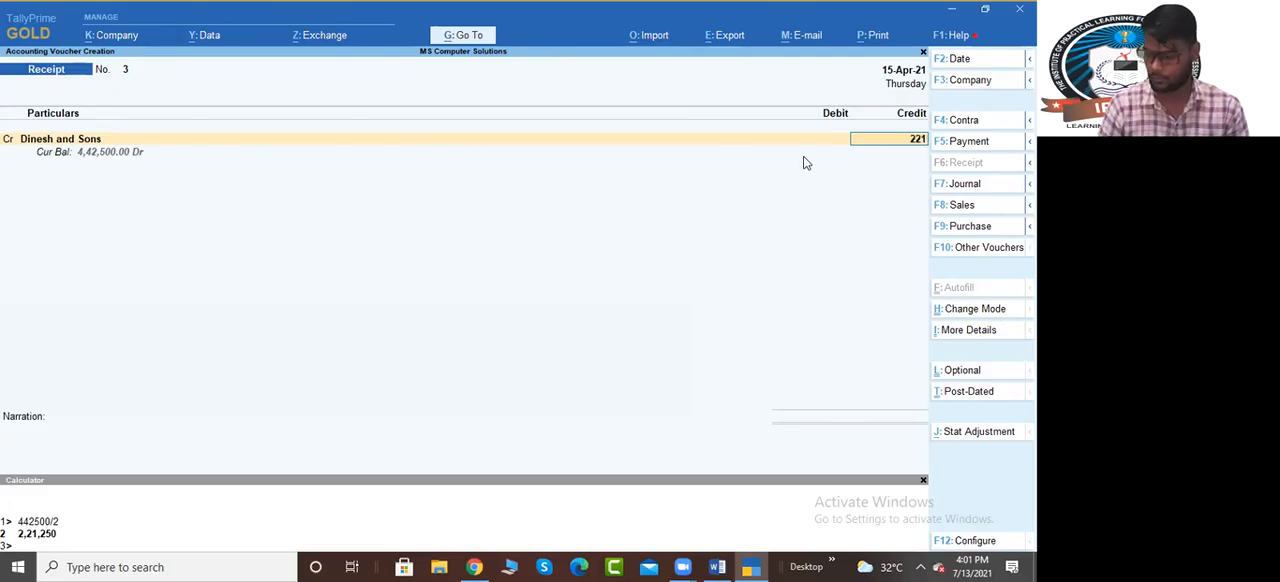
{"action": "type", "text": "50"}
{"action": "key", "text": "Return"}
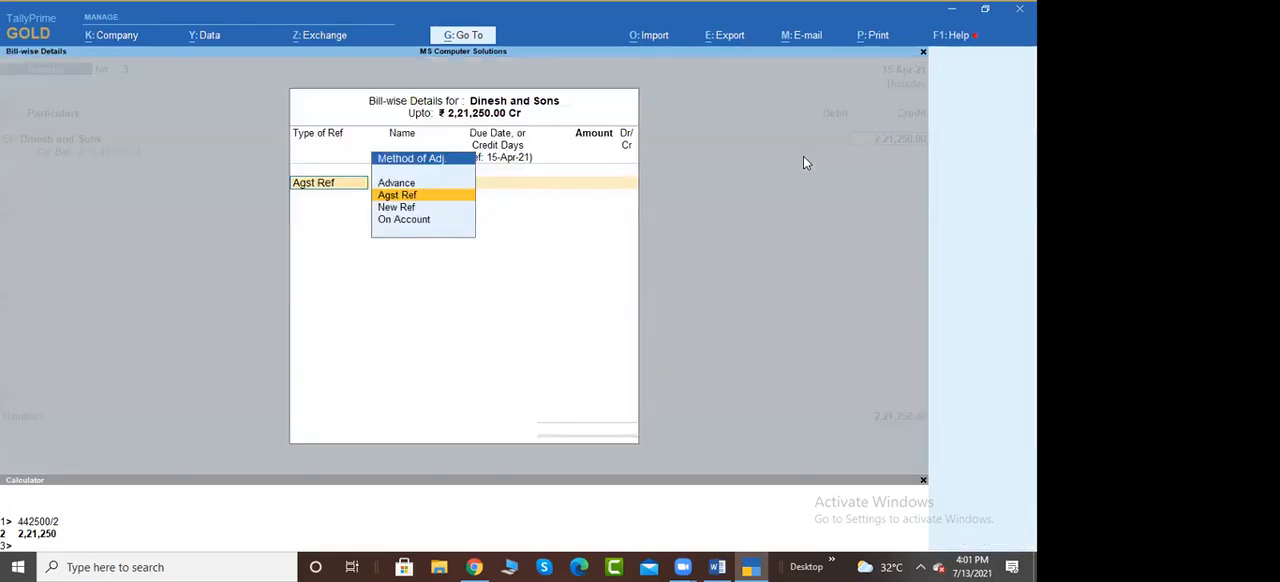
{"action": "key", "text": "Return"}
{"action": "key", "text": "Return"}
{"action": "key", "text": "Return"}
Debit Sbi Bank for the Dinesh and Sons receipt, accept the party details and save the voucher
{"action": "key", "text": "Return"}
{"action": "key", "text": "Return"}
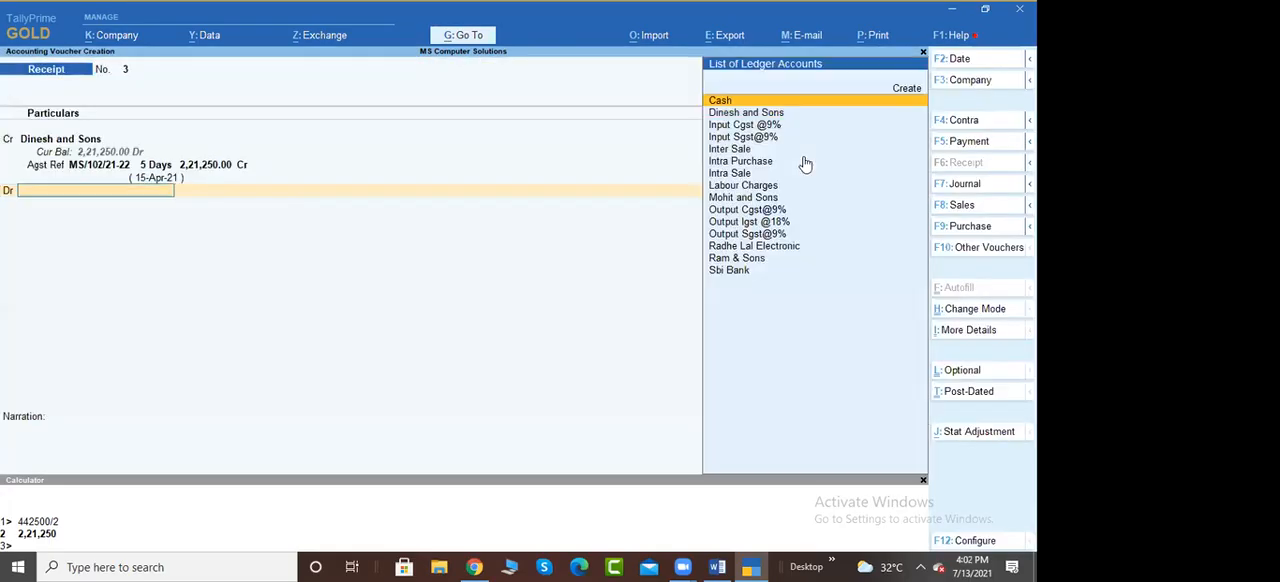
{"action": "key", "text": "Return"}
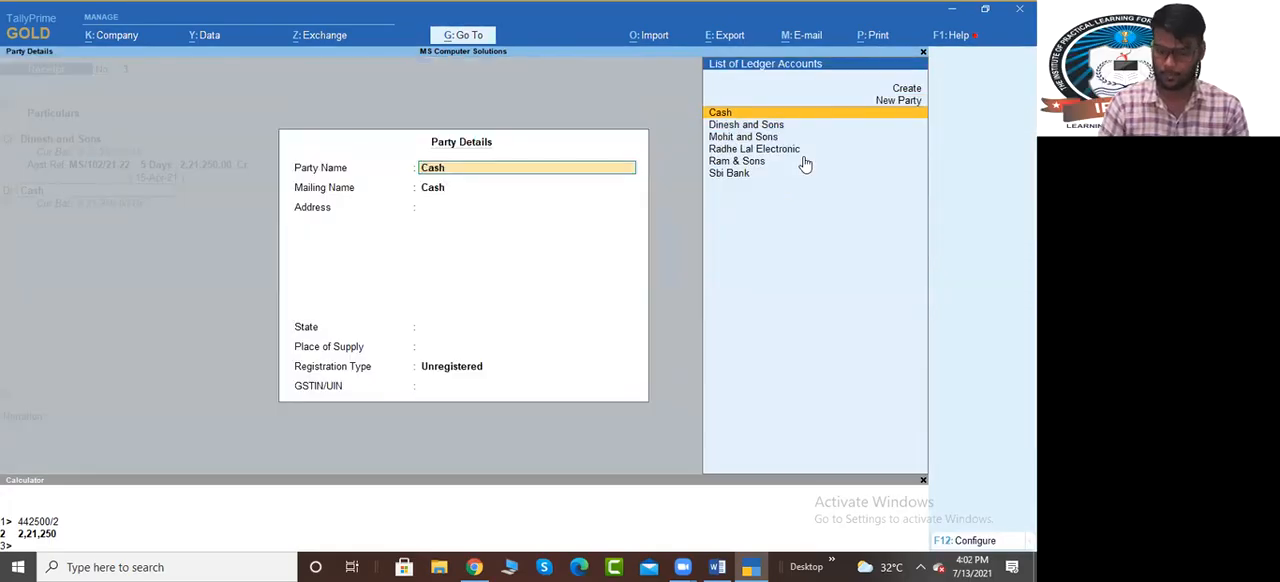
{"action": "key", "text": "Escape"}
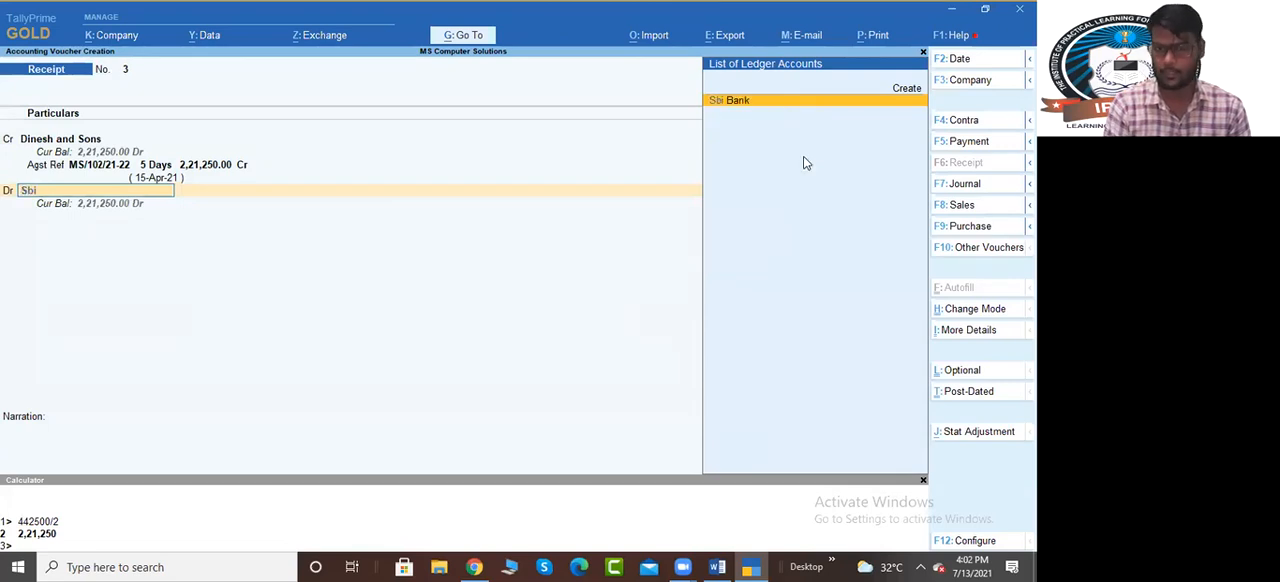
{"action": "key", "text": "Return"}
{"action": "key", "text": "Return"}
{"action": "key", "text": "Return"}
{"action": "key", "text": "Return"}
{"action": "key", "text": "Return"}
{"action": "key", "text": "Return"}
{"action": "key", "text": "Return"}
{"action": "key", "text": "Return"}
{"action": "key", "text": "Return"}
{"action": "key", "text": "Return"}
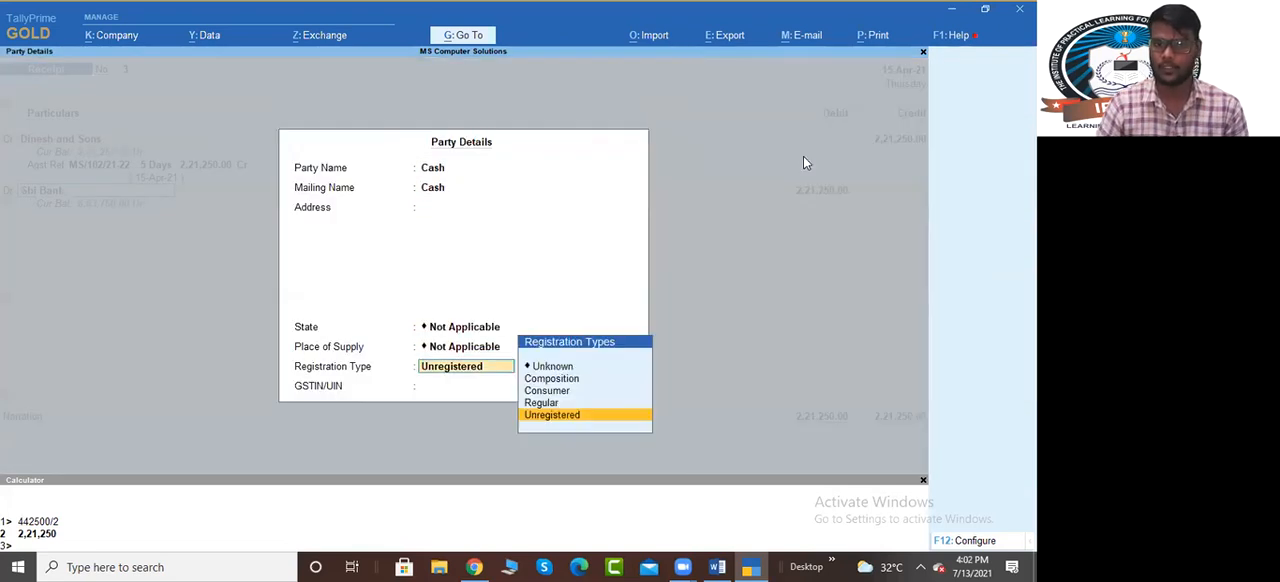
{"action": "key", "text": "Return"}
{"action": "key", "text": "Return"}
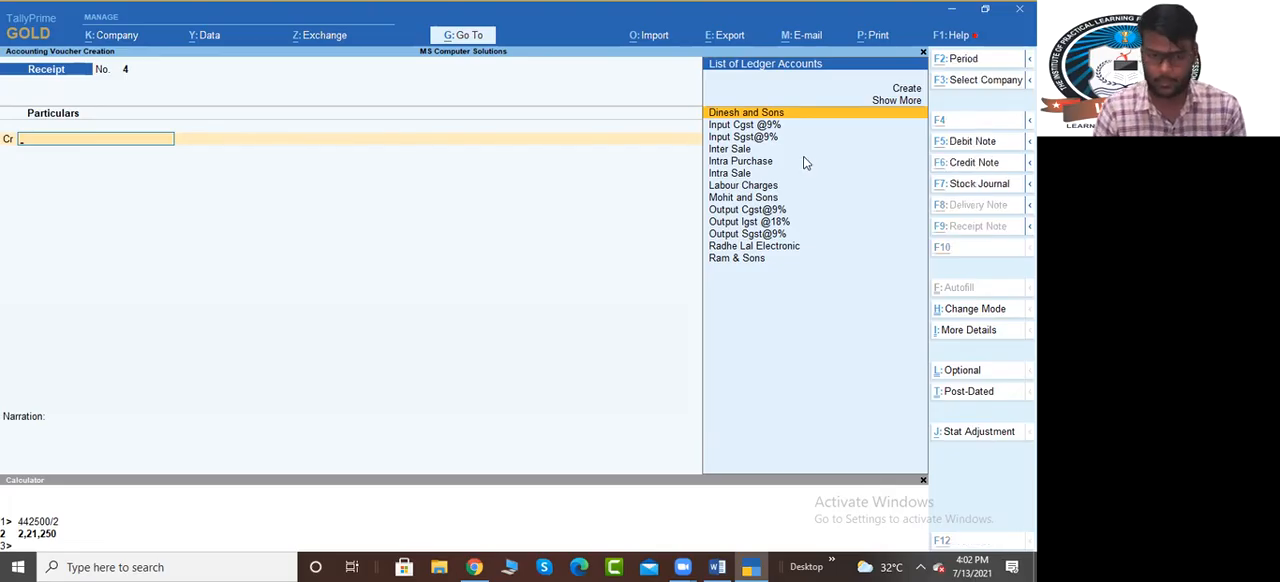
Check the next transaction in the exercise document, then start a sales voucher dated 20-Apr-21
{"action": "key", "text": "alt+Tab"}
{"action": "left_click_drag", "start_coordinate": [311, 375], "coordinate": [381, 376]}
{"action": "key", "text": "alt+Tab"}
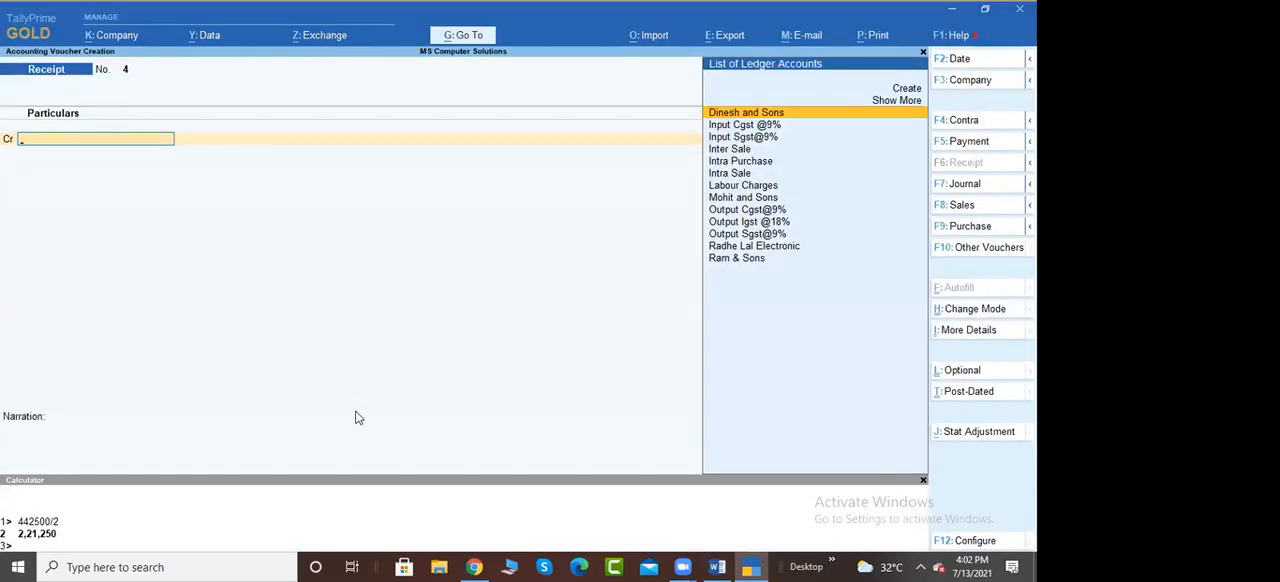
{"action": "key", "text": "F2"}
{"action": "type", "text": "20"}
{"action": "key", "text": "Return"}
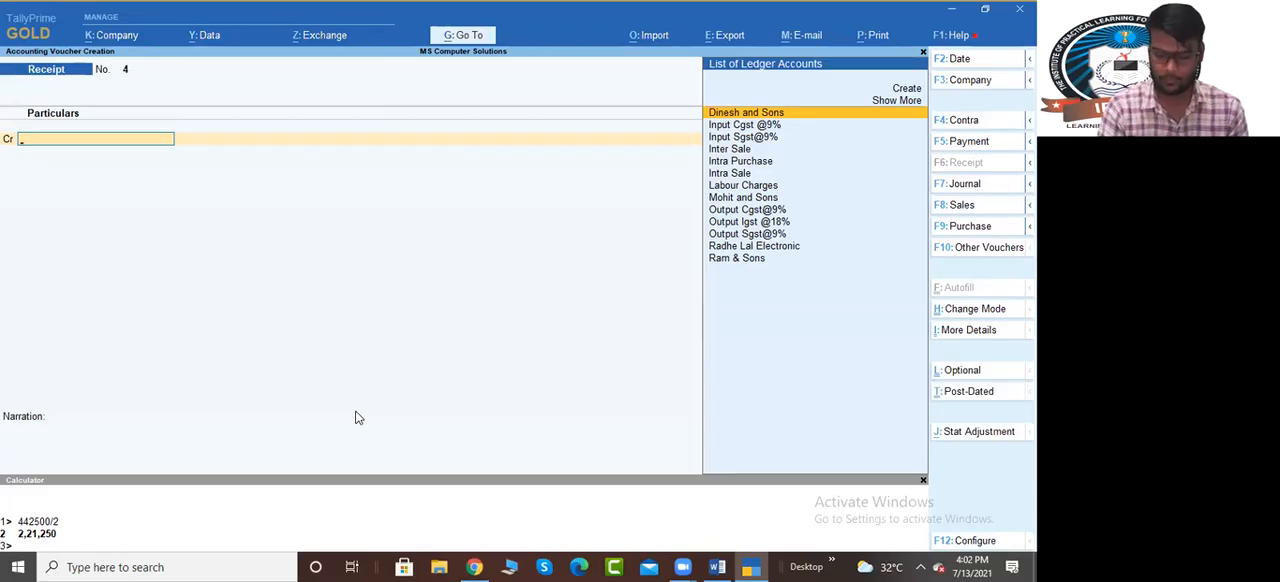
{"action": "key", "text": "F8"}
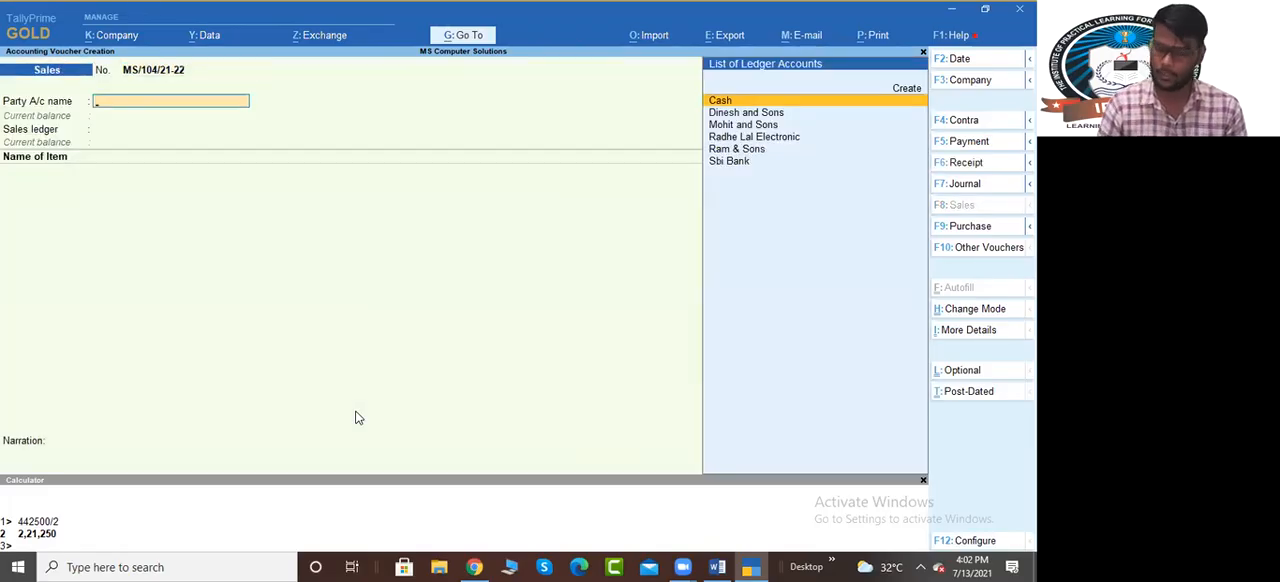
Create a new party ledger named Zahid Electric under Sundry Debtors with bill-by-bill balances maintained
{"action": "key", "text": "alt+c"}
{"action": "type", "text": "Zahid Ele"}
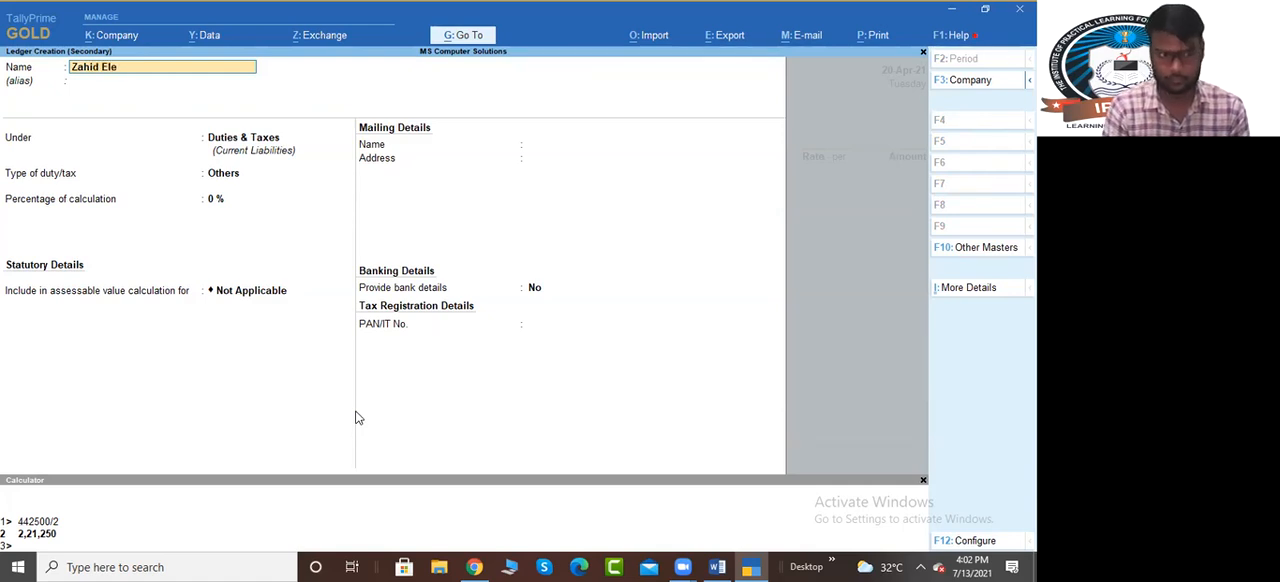
{"action": "type", "text": "ctri"}
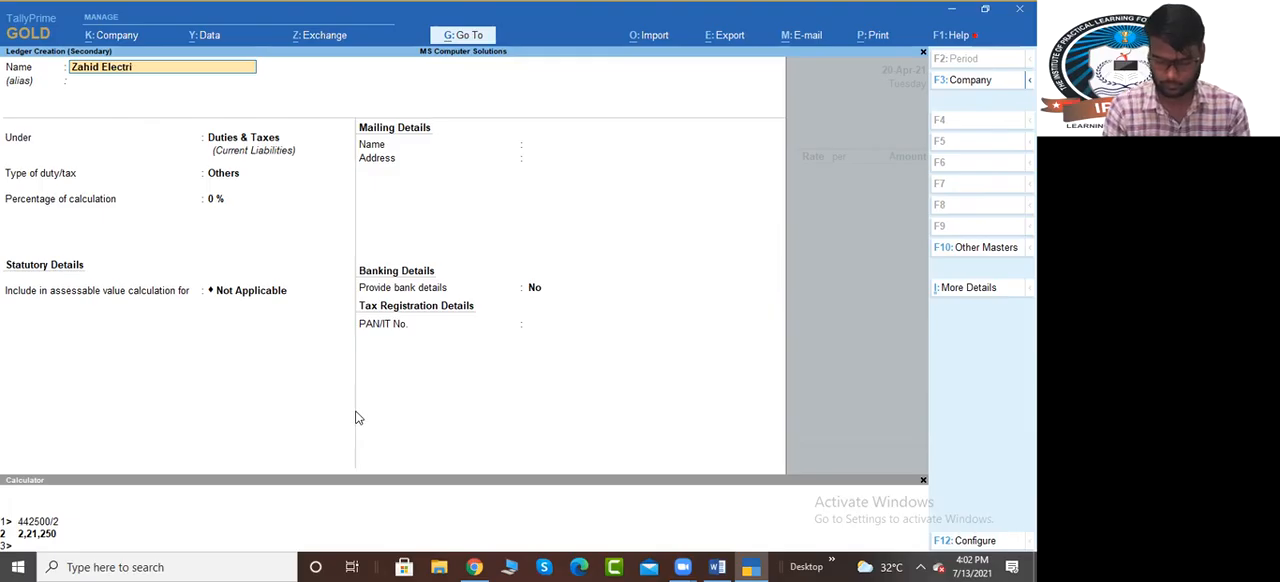
{"action": "type", "text": "c"}
{"action": "key", "text": "Return"}
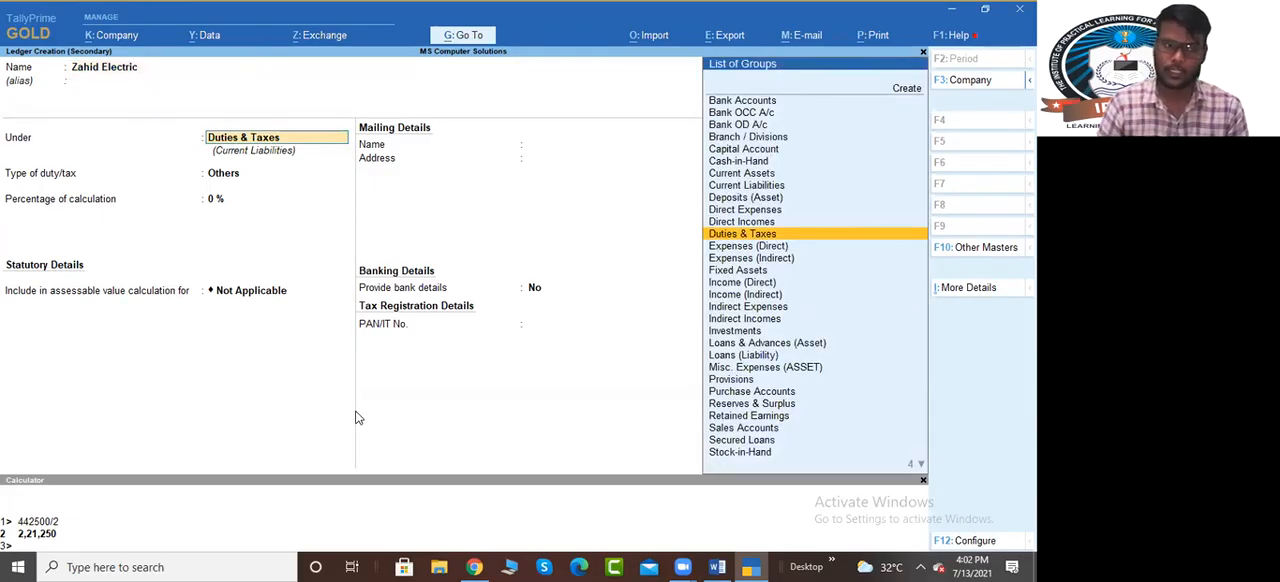
{"action": "type", "text": "Sun"}
{"action": "key", "text": "Down"}
{"action": "key", "text": "Return"}
{"action": "key", "text": "Return"}
{"action": "key", "text": "Return"}
{"action": "key", "text": "Return"}
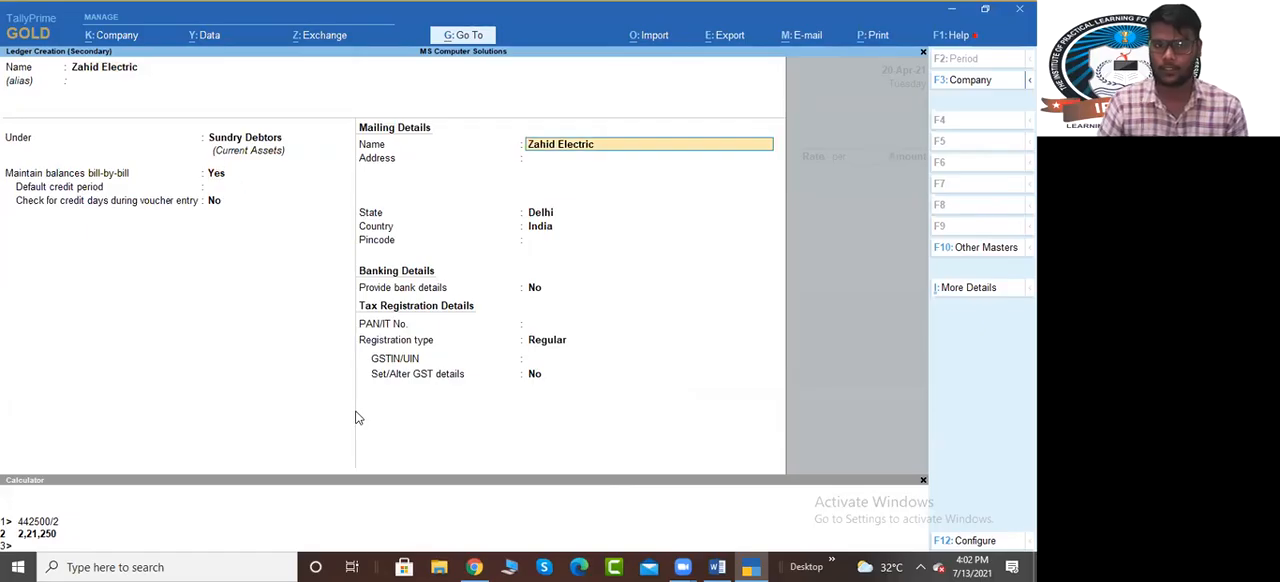
Set Zahid Electric's state to Uttar Pradesh and registration type to Unregistered, save the ledger and accept the party details
{"action": "key", "text": "Return"}
{"action": "key", "text": "Return"}
{"action": "type", "text": "Utt"}
{"action": "key", "text": "Down"}
{"action": "key", "text": "Down"}
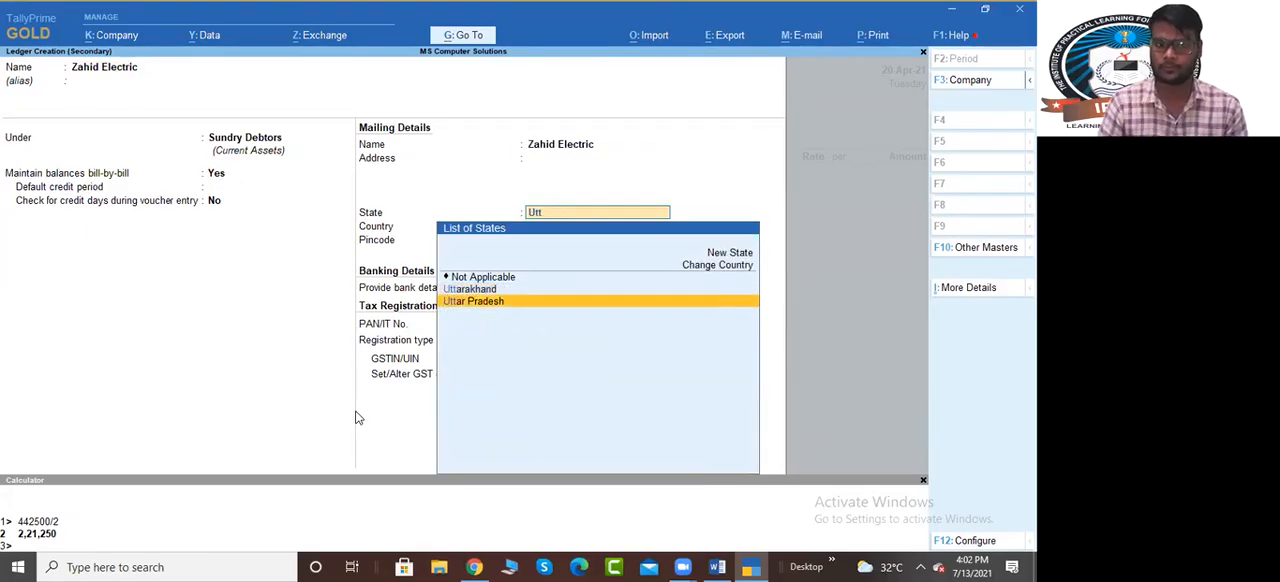
{"action": "key", "text": "Return"}
{"action": "key", "text": "Return"}
{"action": "key", "text": "Return"}
{"action": "key", "text": "Return"}
{"action": "key", "text": "Down"}
{"action": "key", "text": "Return"}
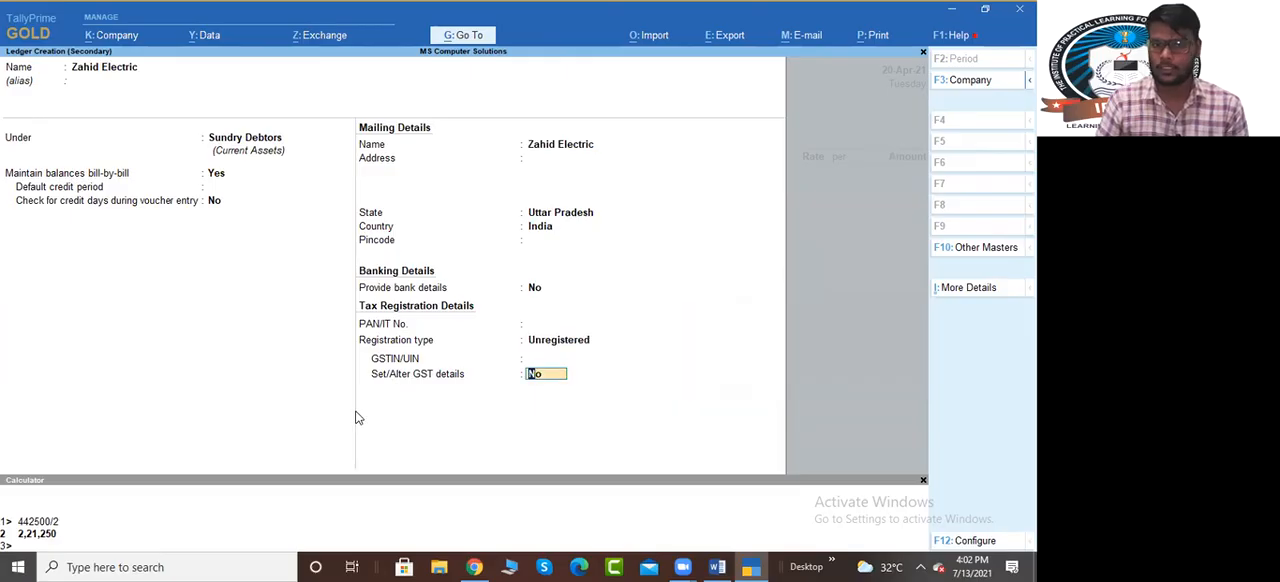
{"action": "key", "text": "Return"}
{"action": "key", "text": "ctrl+a"}
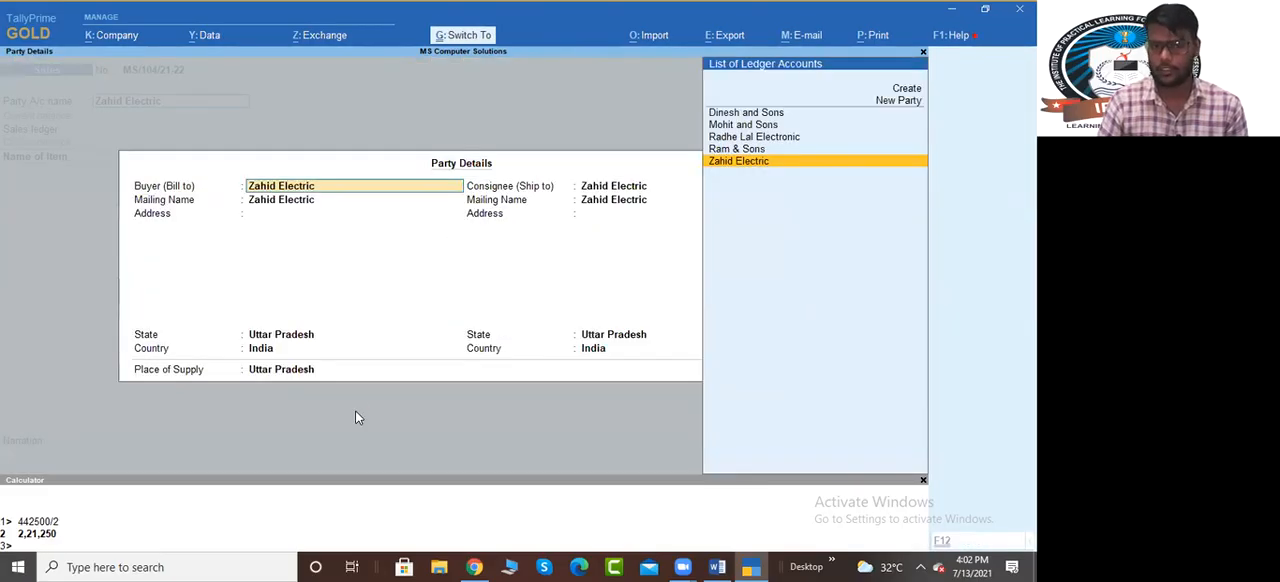
{"action": "key", "text": "ctrl+a"}
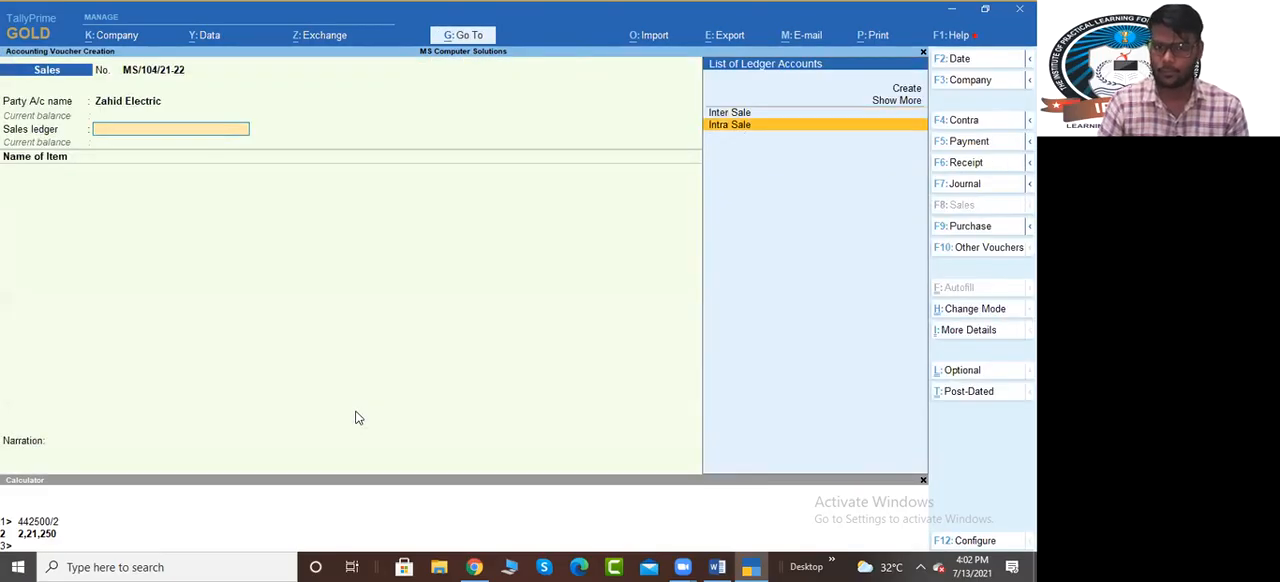
Choose Inter Sale as the sales ledger and add 5 PCS of Computer I3 from Main Location at a rate of 32,000
{"action": "key", "text": "Return"}
{"action": "type", "text": "comp"}
{"action": "key", "text": "Return"}
{"action": "key", "text": "Return"}
{"action": "key", "text": "Return"}
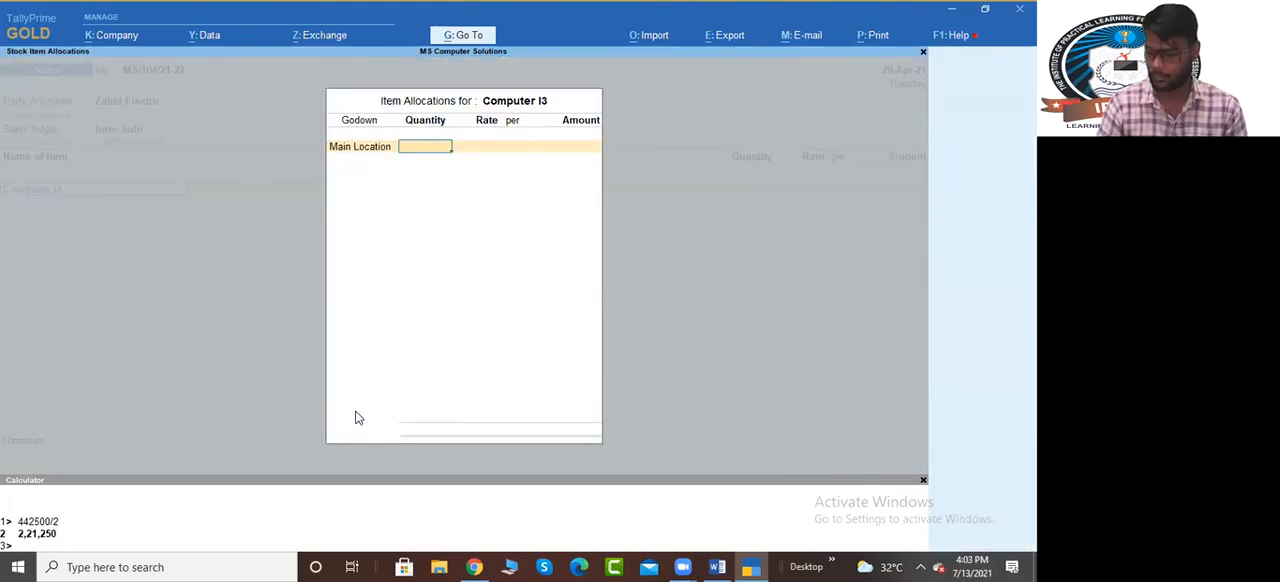
{"action": "type", "text": "5"}
{"action": "key", "text": "Return"}
{"action": "key", "text": "Return"}
{"action": "key", "text": "Return"}
{"action": "key", "text": "Return"}
{"action": "key", "text": "Return"}
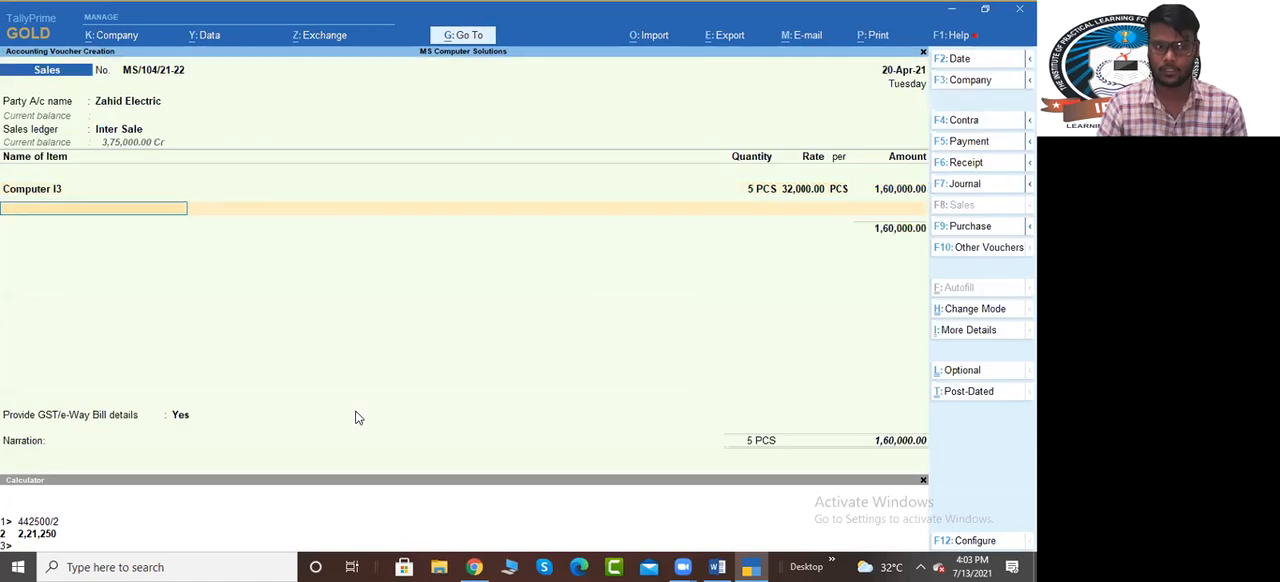
Add 5 PCS of Computer I5 at a rate of 43,000 as the second item of the sale
{"action": "type", "text": "Co"}
{"action": "key", "text": "Down"}
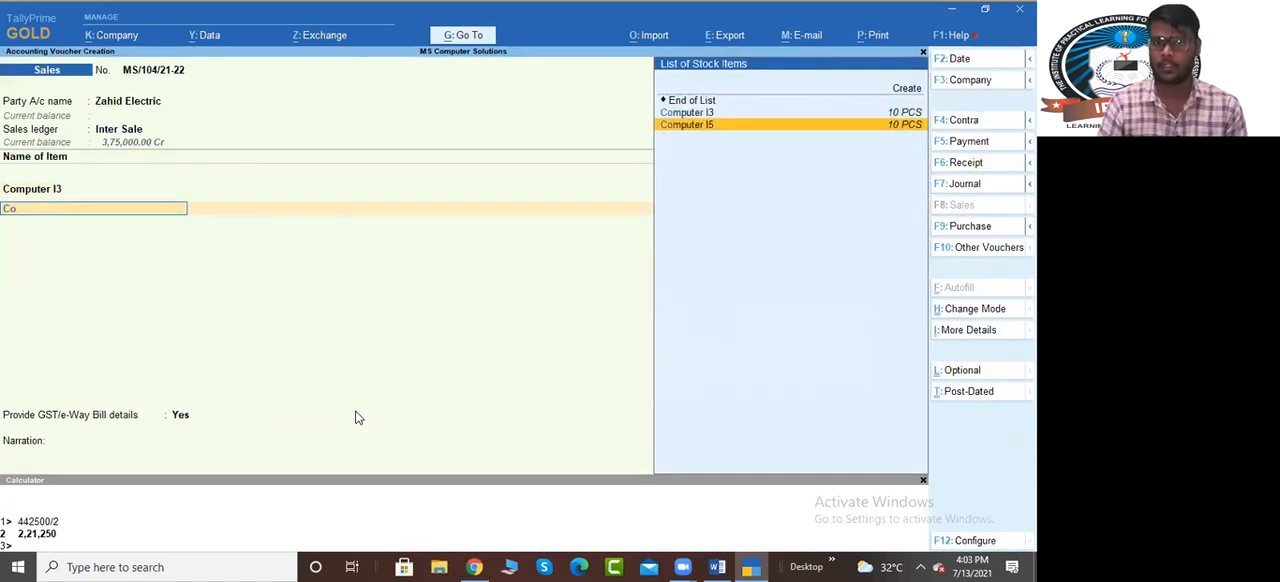
{"action": "key", "text": "Return"}
{"action": "key", "text": "Return"}
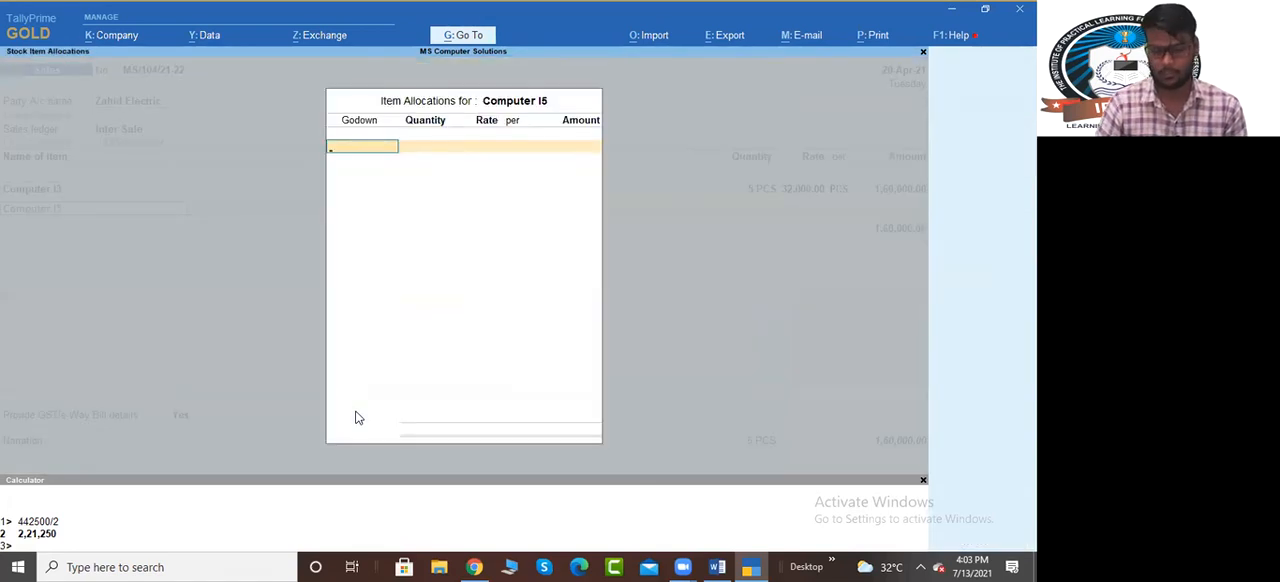
{"action": "key", "text": "Return"}
{"action": "type", "text": "5"}
{"action": "key", "text": "Return"}
{"action": "key", "text": "Return"}
{"action": "key", "text": "Return"}
{"action": "key", "text": "Return"}
{"action": "key", "text": "Return"}
{"action": "type", "text": "Out"}
{"action": "key", "text": "Down"}
{"action": "key", "text": "Down"}
{"action": "key", "text": "Return"}
{"action": "key", "text": "Return"}
{"action": "key", "text": "Return"}
{"action": "key", "text": "Up"}
Book the Zahid Electric bill as a New Ref with 5 days' credit for the full amount and save the sales voucher
{"action": "key", "text": "Return"}
{"action": "key", "text": "Return"}
{"action": "key", "text": "Return"}
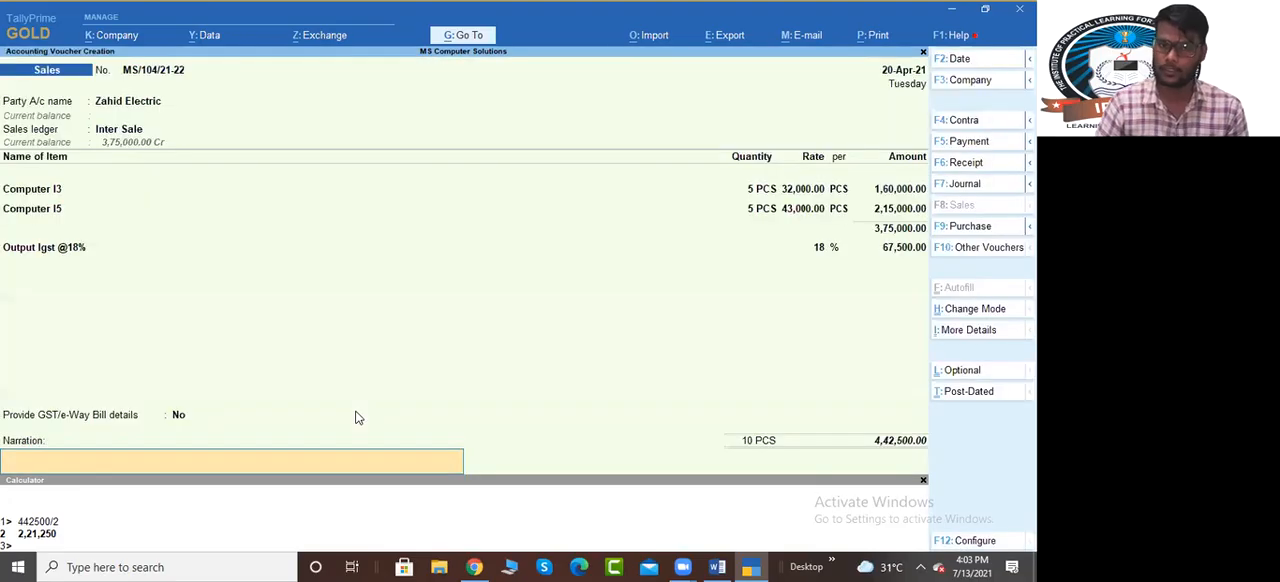
{"action": "key", "text": "BackSpace"}
{"action": "key", "text": "Return"}
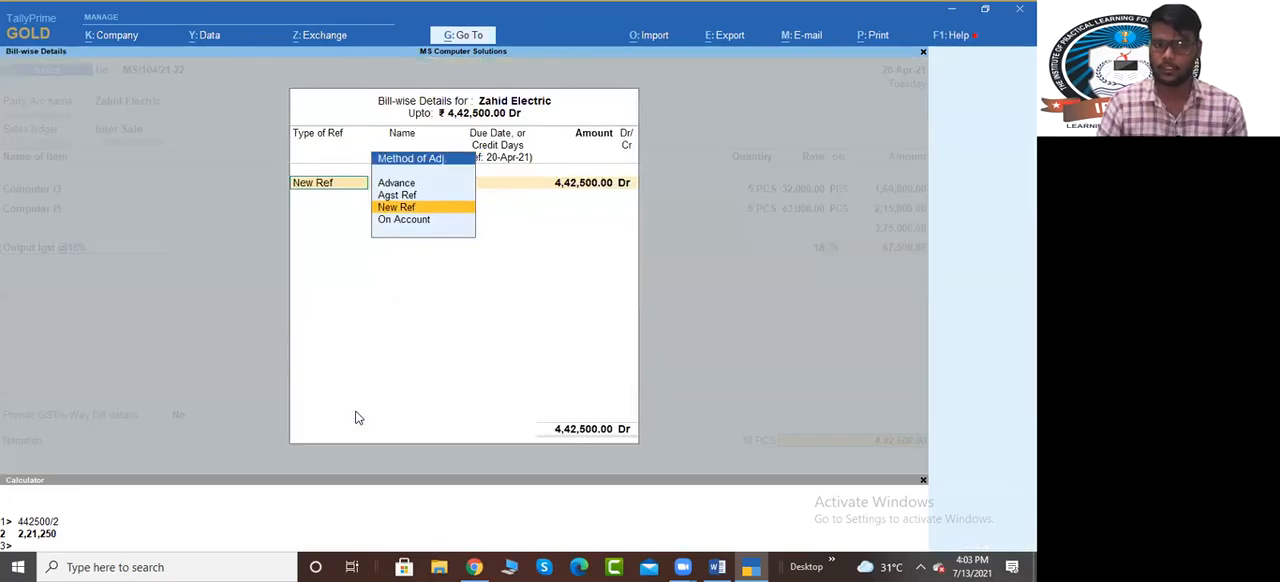
{"action": "key", "text": "Return"}
{"action": "key", "text": "Return"}
{"action": "type", "text": "5"}
{"action": "key", "text": "Return"}
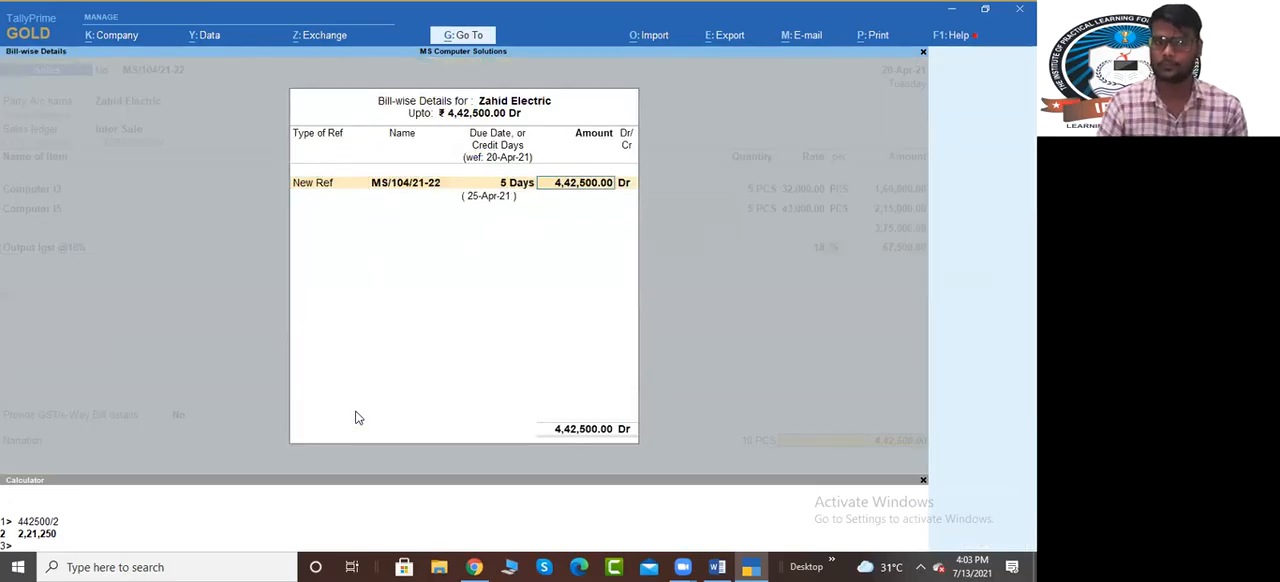
{"action": "key", "text": "Return"}
{"action": "key", "text": "Return"}
{"action": "key", "text": "Return"}
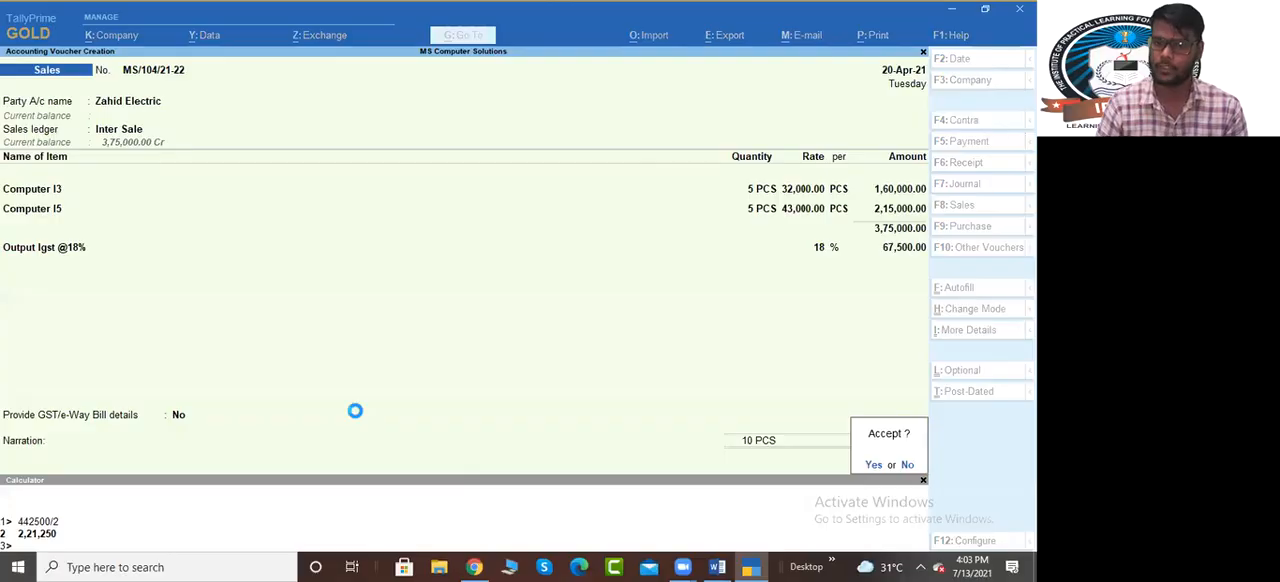
{"action": "key", "text": "Return"}
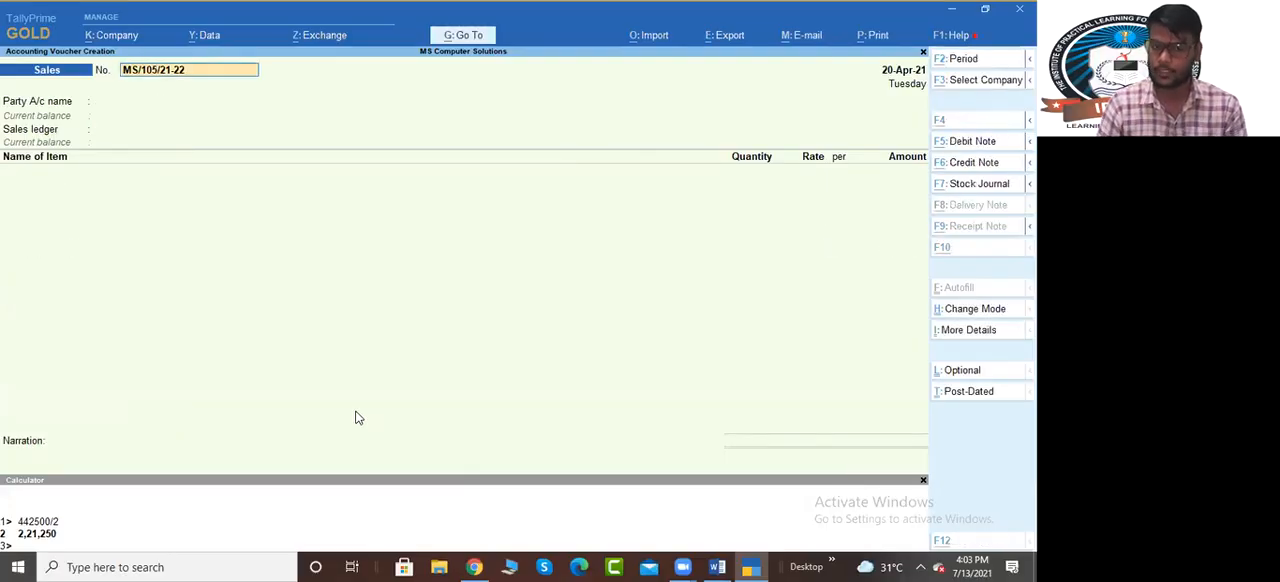
Switch to the exercise document in Word and check the dates listed for the inter-state sales
{"action": "key", "text": "alt+Tab"}
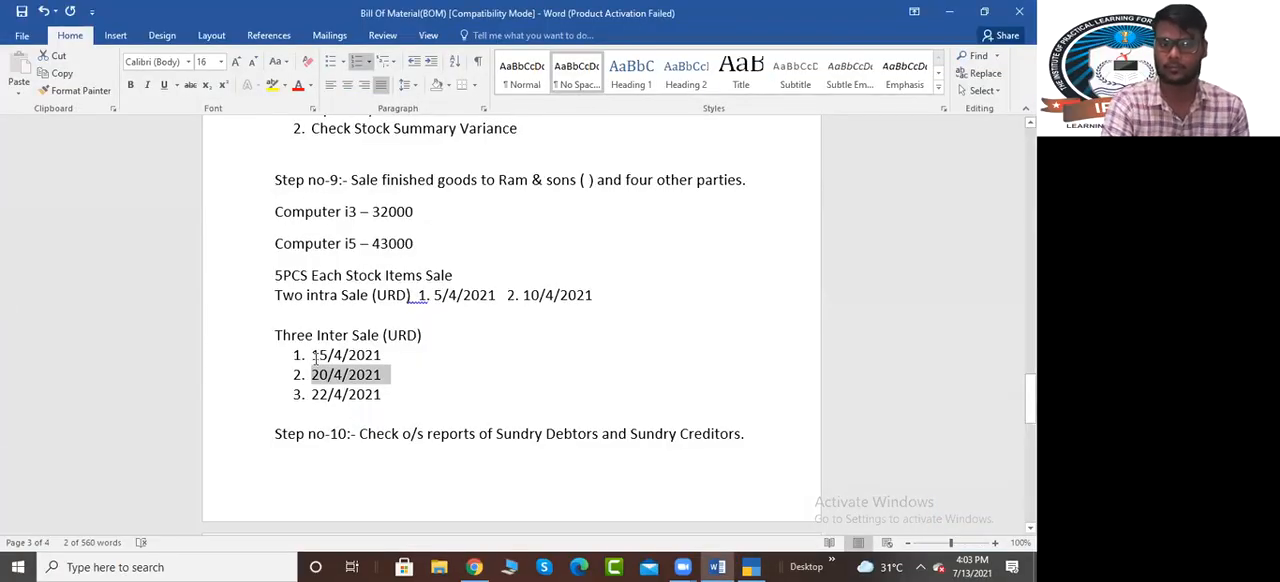
{"action": "left_click_drag", "start_coordinate": [312, 356], "coordinate": [377, 356]}
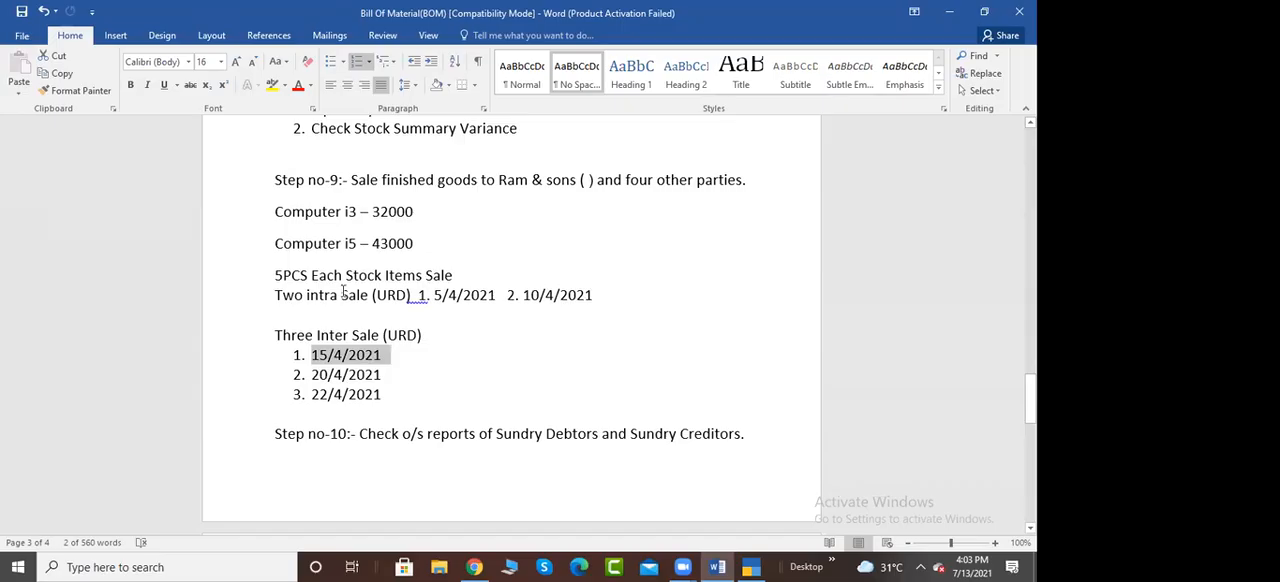
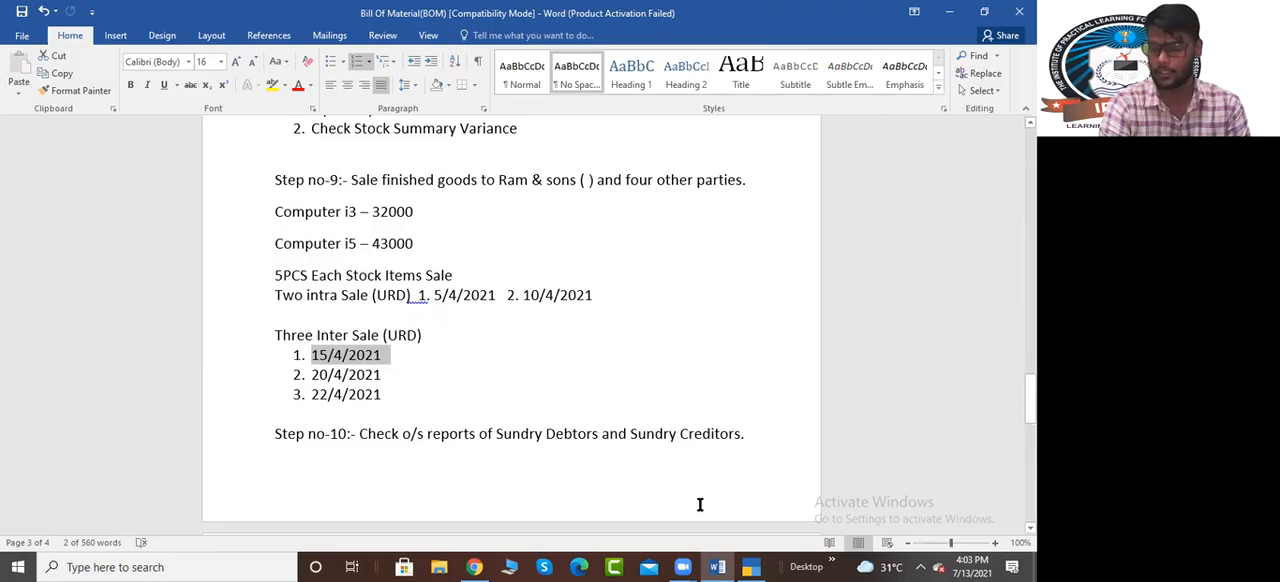
Switch to TallyPrime and start a receipt voucher
{"action": "left_click", "coordinate": [750, 567]}
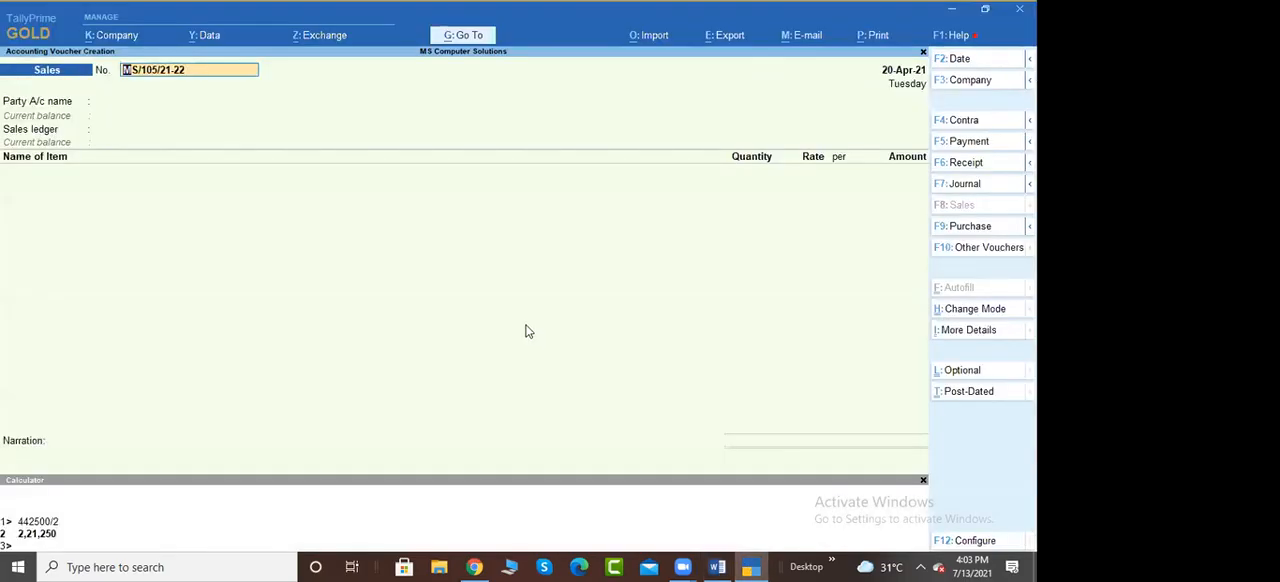
{"action": "key", "text": "F6"}
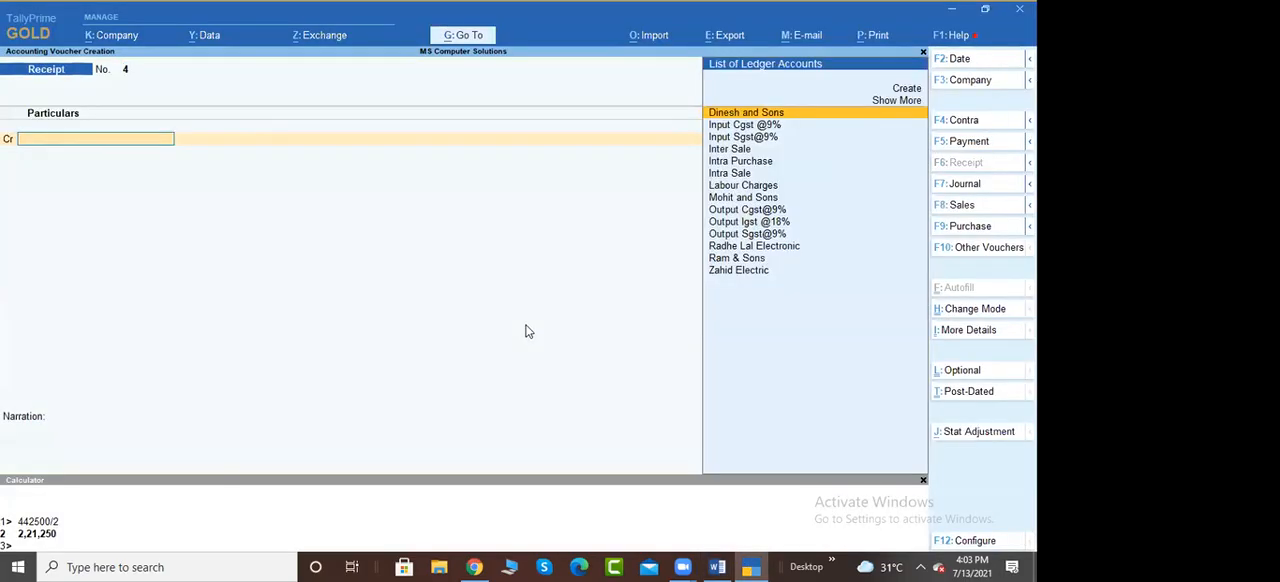
{"action": "key", "text": "alt+g"}
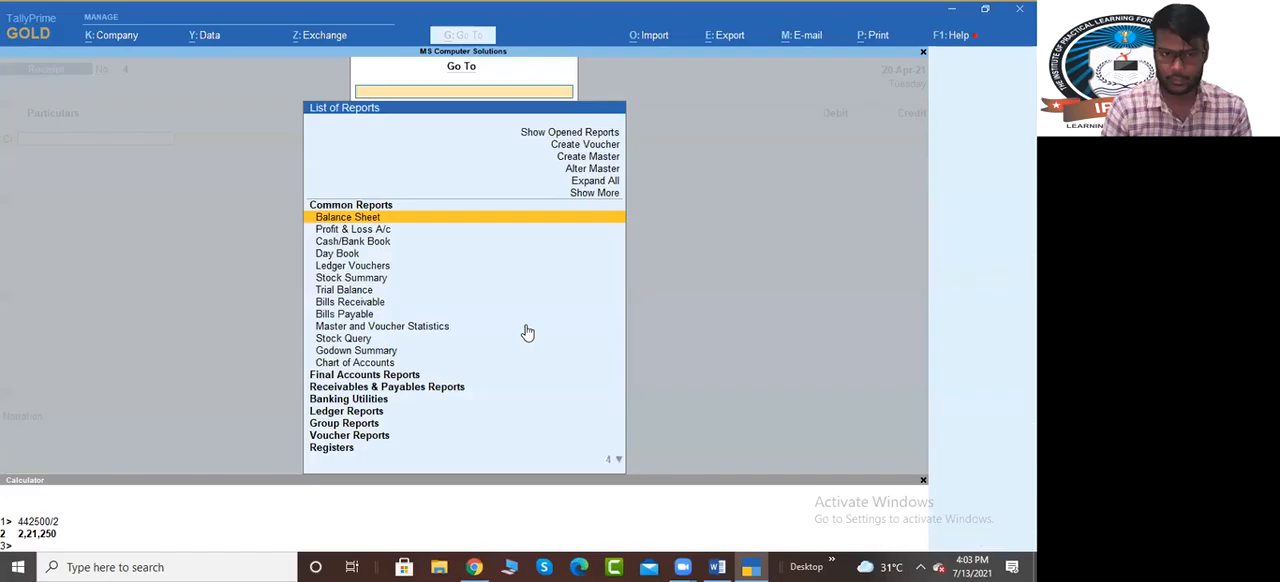
{"action": "type", "text": "State"}
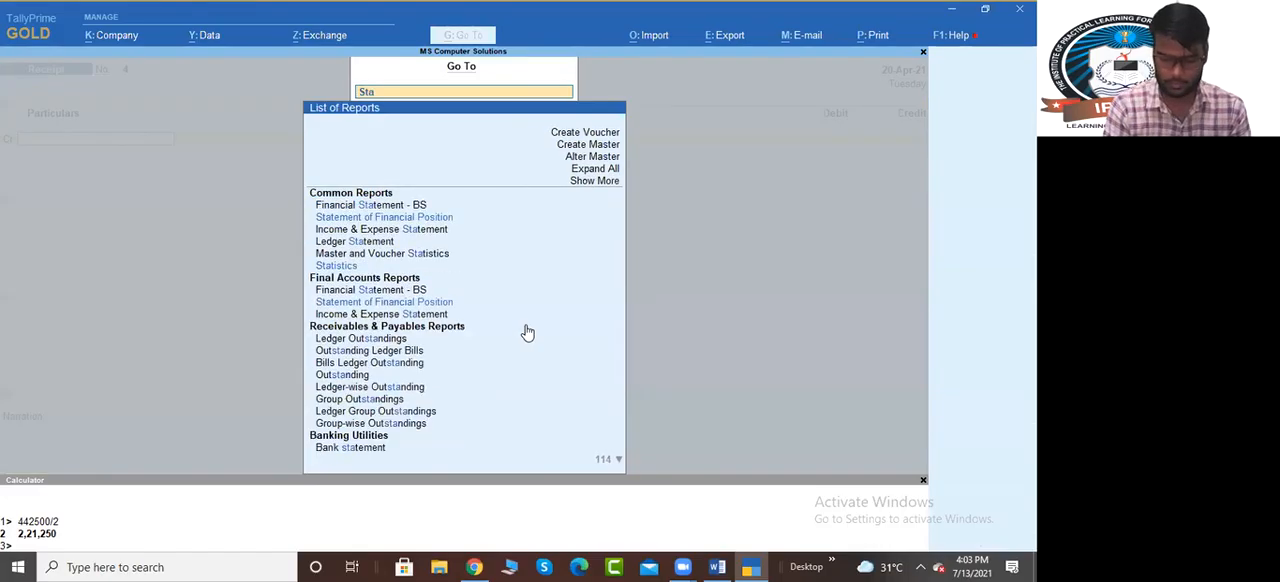
{"action": "key", "text": "Down"}
{"action": "key", "text": "Down"}
{"action": "key", "text": "Down"}
{"action": "key", "text": "Down"}
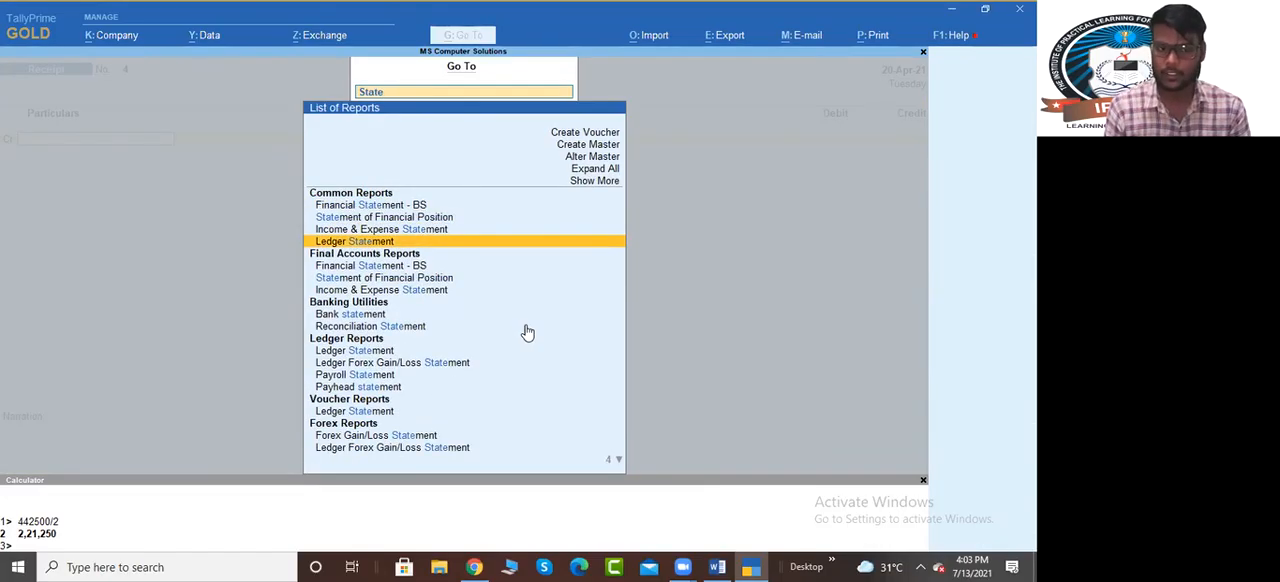
{"action": "key", "text": "Return"}
{"action": "key", "text": "Escape"}
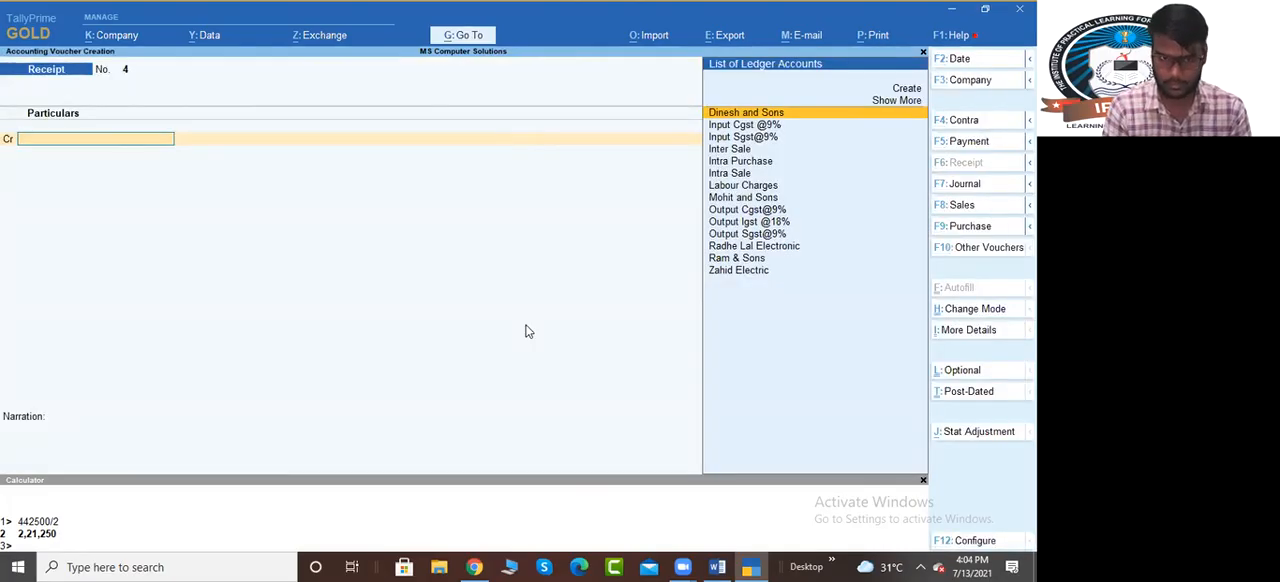
{"action": "key", "text": "alt+g"}
{"action": "type", "text": "stt"}
{"action": "key", "text": "BackSpace"}
{"action": "type", "text": "ate"}
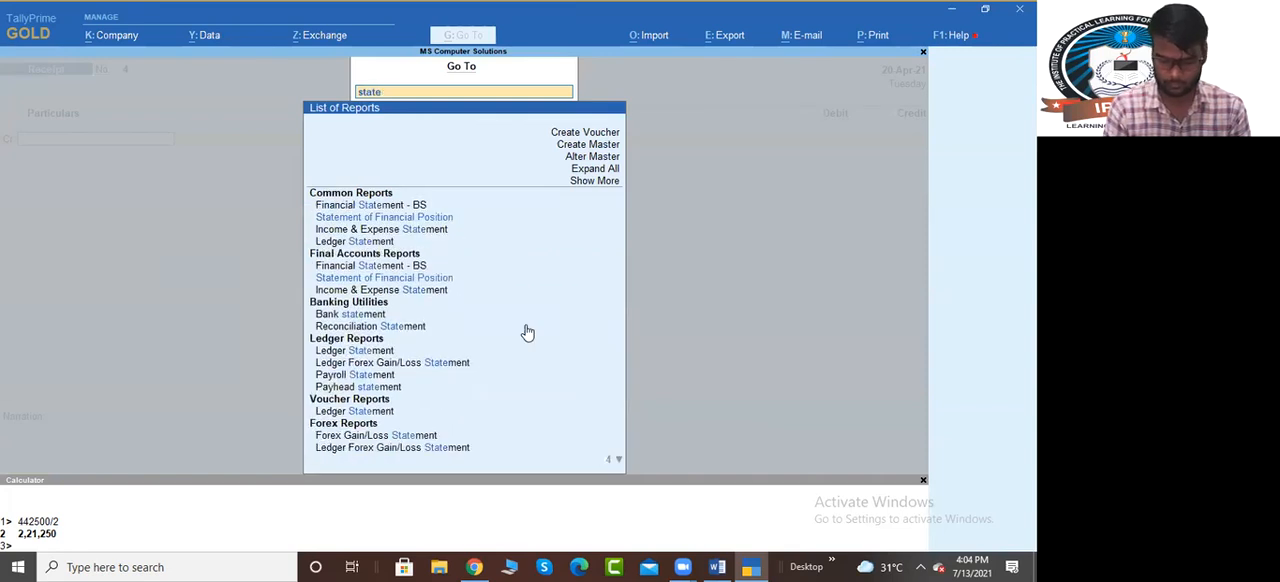
{"action": "type", "text": "ment of"}
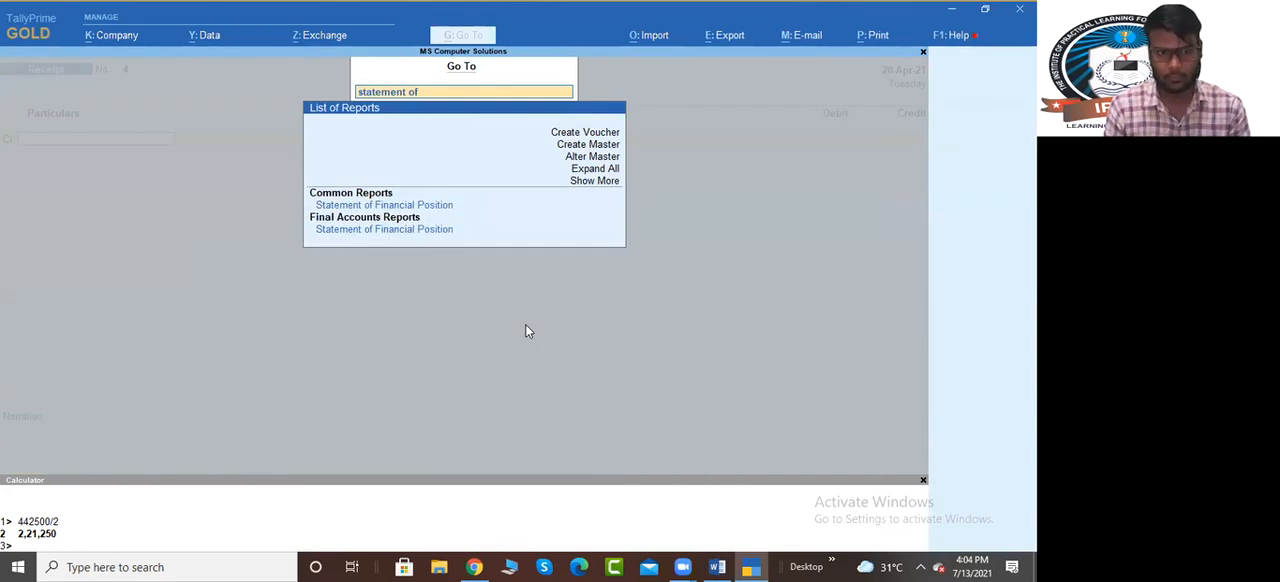
{"action": "key", "text": "BackSpace"}
{"action": "key", "text": "BackSpace"}
{"action": "key", "text": "BackSpace"}
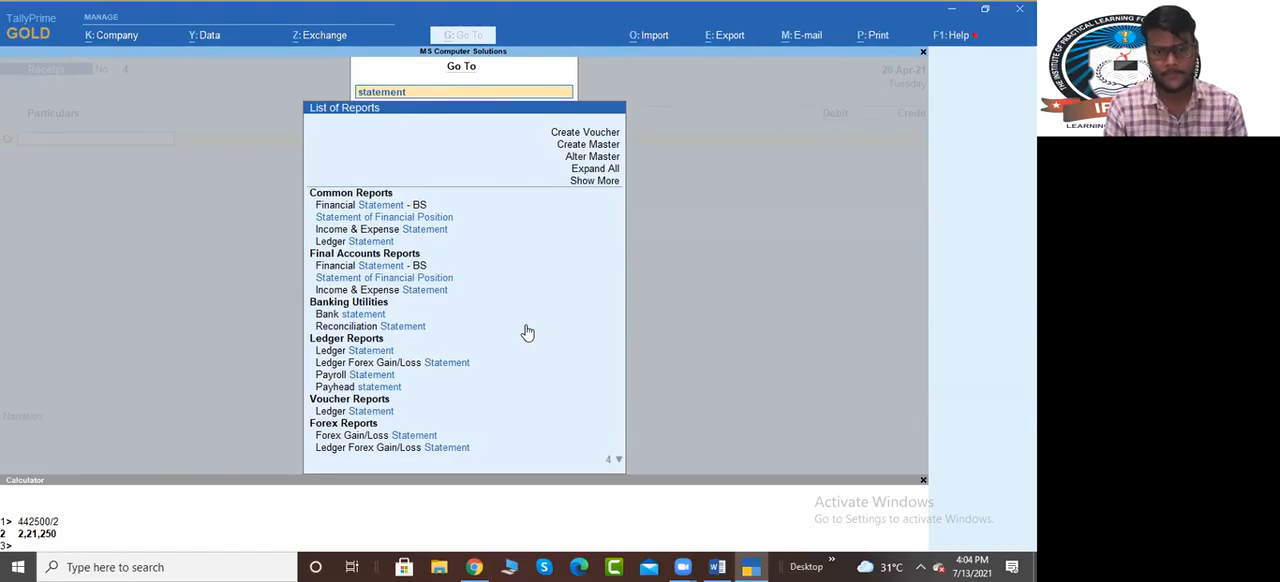
Expand the full list of reports and look through it for the report on outstanding bills
{"action": "key", "text": "Down"}
{"action": "key", "text": "Up"}
{"action": "key", "text": "Up"}
{"action": "key", "text": "Up"}
{"action": "key", "text": "Up"}
{"action": "key", "text": "Down"}
{"action": "key", "text": "Return"}
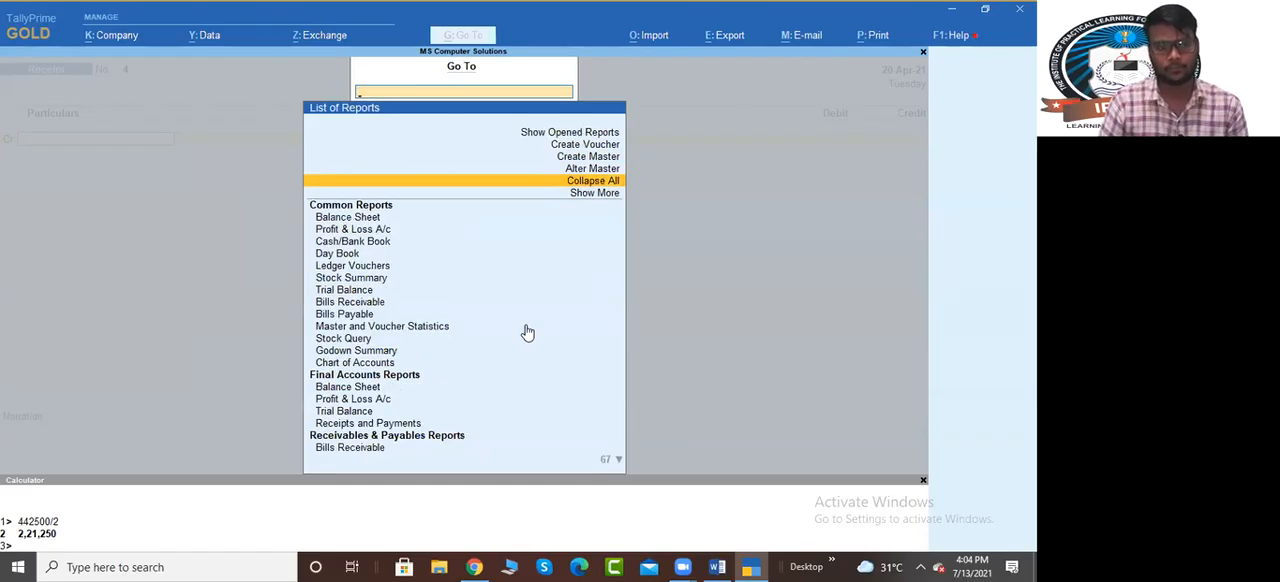
{"action": "key", "text": "Down"}
{"action": "key", "text": "Down"}
{"action": "key", "text": "Down"}
{"action": "key", "text": "Down"}
{"action": "key", "text": "Down"}
{"action": "key", "text": "Down"}
{"action": "key", "text": "Down"}
{"action": "key", "text": "Down"}
{"action": "key", "text": "Down"}
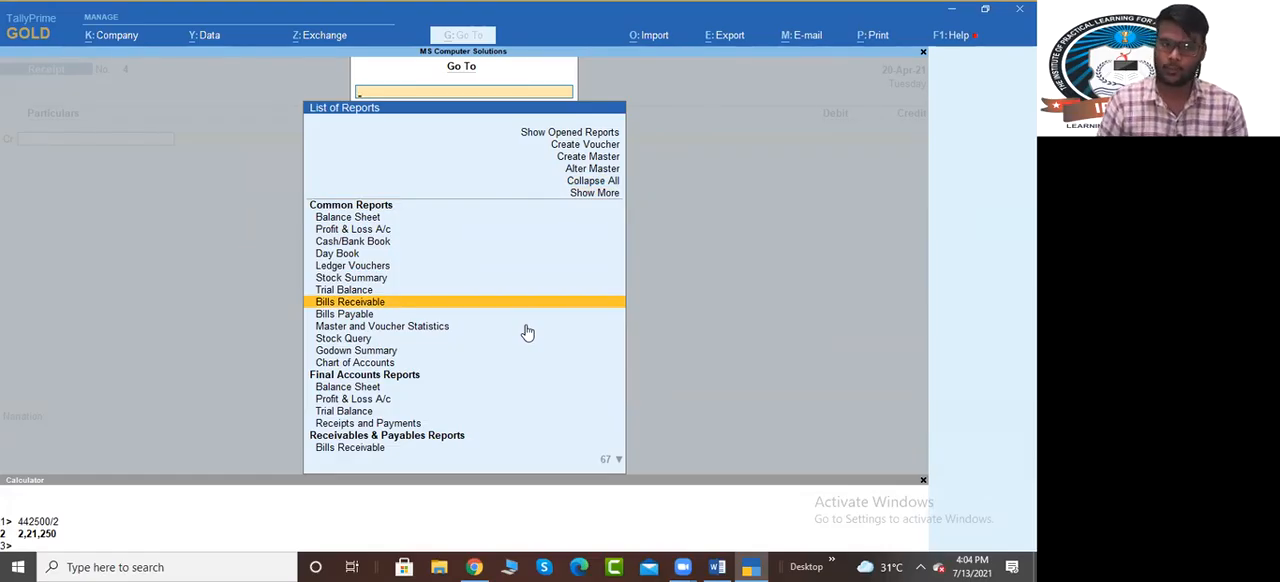
{"action": "key", "text": "Up"}
{"action": "key", "text": "Up"}
{"action": "key", "text": "Up"}
{"action": "key", "text": "Up"}
{"action": "key", "text": "Up"}
{"action": "key", "text": "Up"}
{"action": "key", "text": "Up"}
{"action": "key", "text": "Up"}
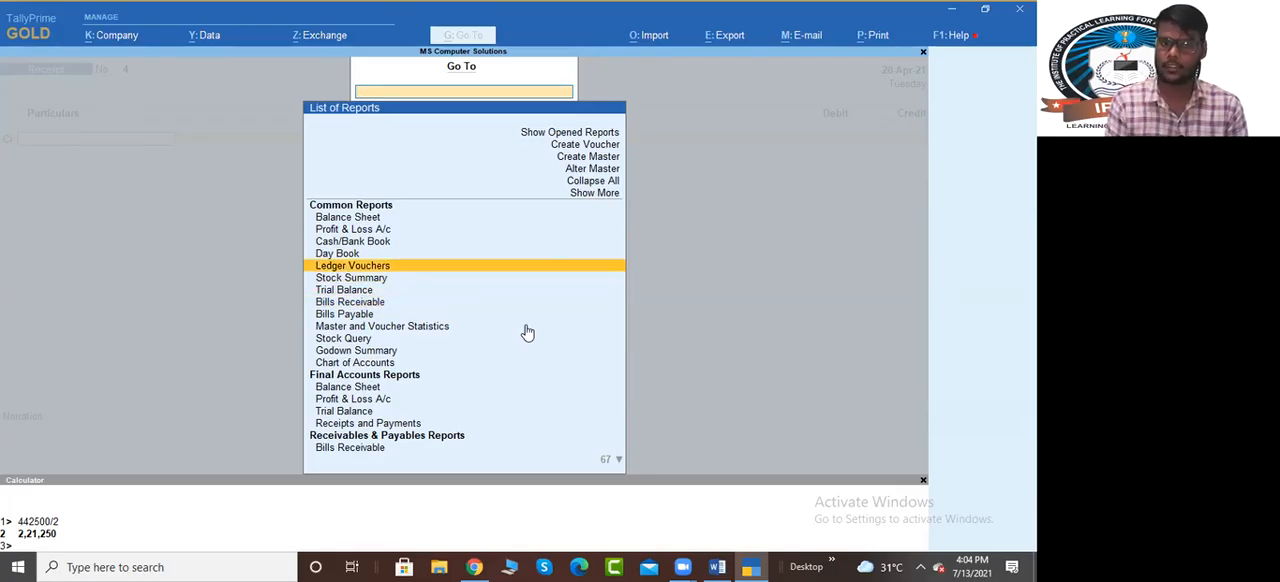
{"action": "key", "text": "Return"}
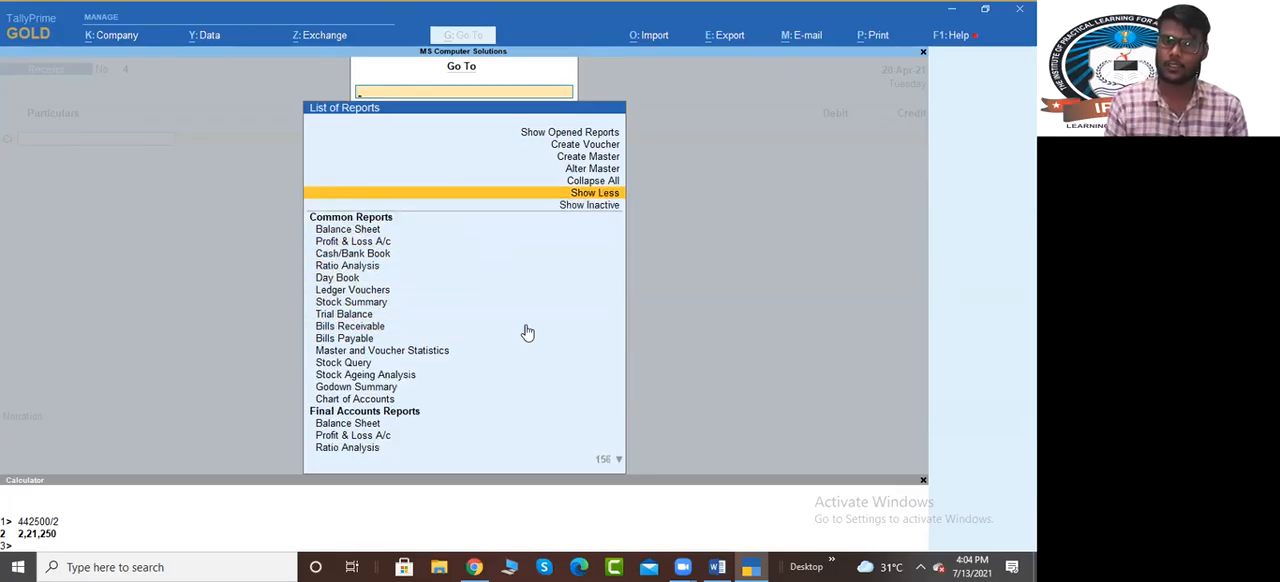
{"action": "key", "text": "Return"}
{"action": "key", "text": "Down"}
{"action": "key", "text": "Down"}
{"action": "key", "text": "Down"}
{"action": "key", "text": "Down"}
{"action": "key", "text": "Down"}
{"action": "key", "text": "Down"}
{"action": "key", "text": "Down"}
{"action": "key", "text": "Down"}
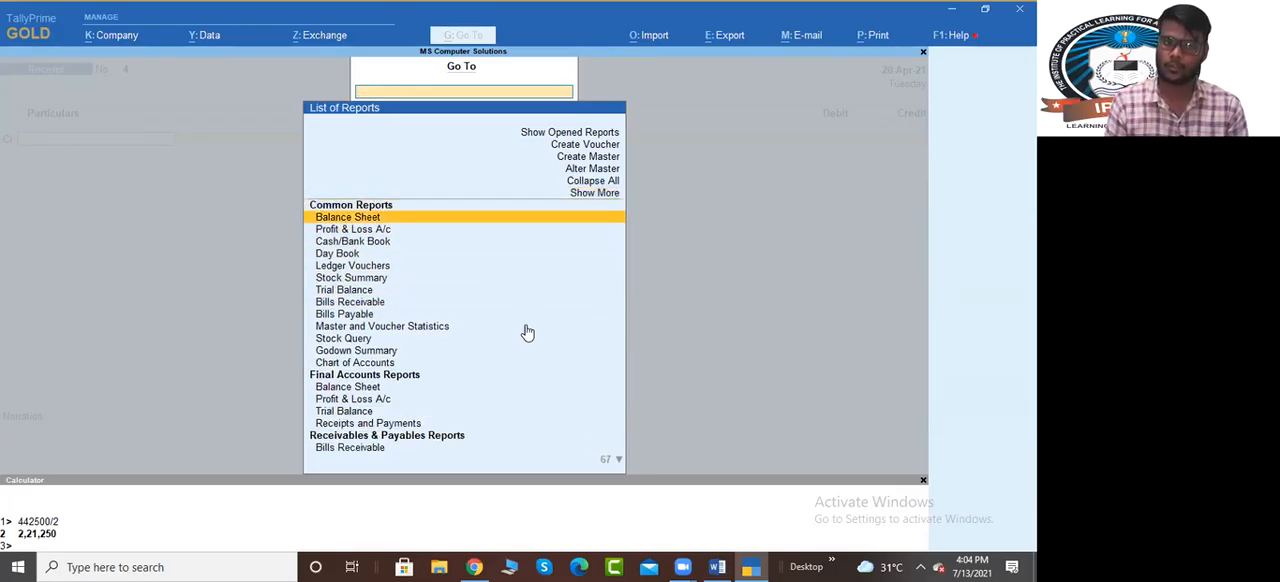
Open the Bills Receivable report and examine the pending amounts and due dates of the customers' bills
{"action": "key", "text": "Down"}
{"action": "key", "text": "Down"}
{"action": "key", "text": "Up"}
{"action": "key", "text": "Return"}
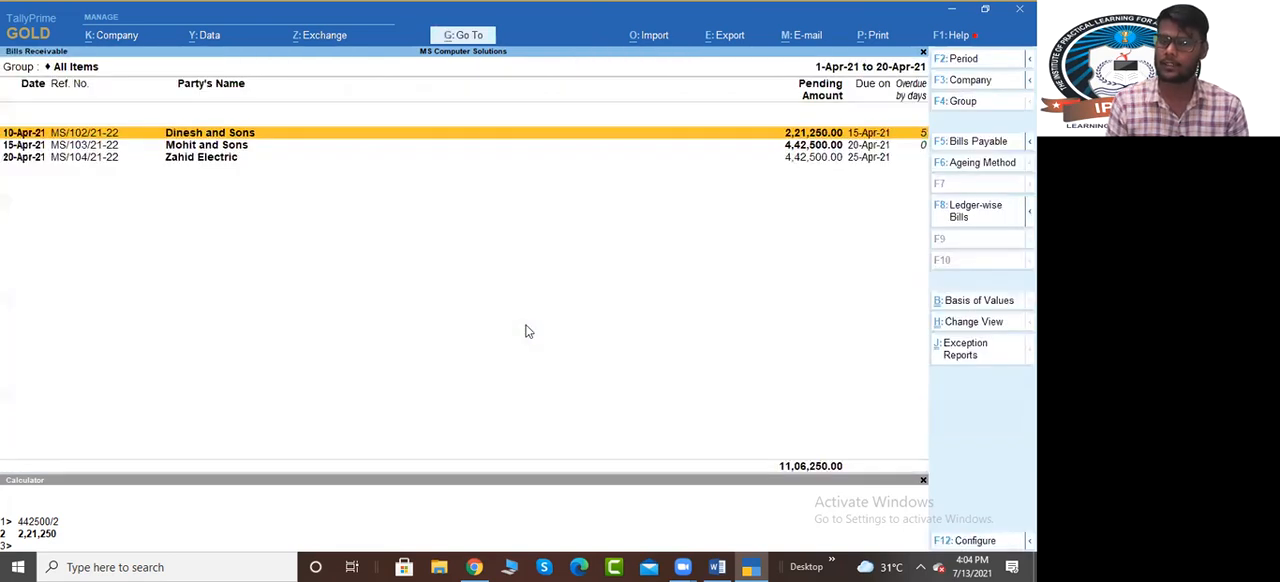
{"action": "key", "text": "Down"}
{"action": "key", "text": "Up"}
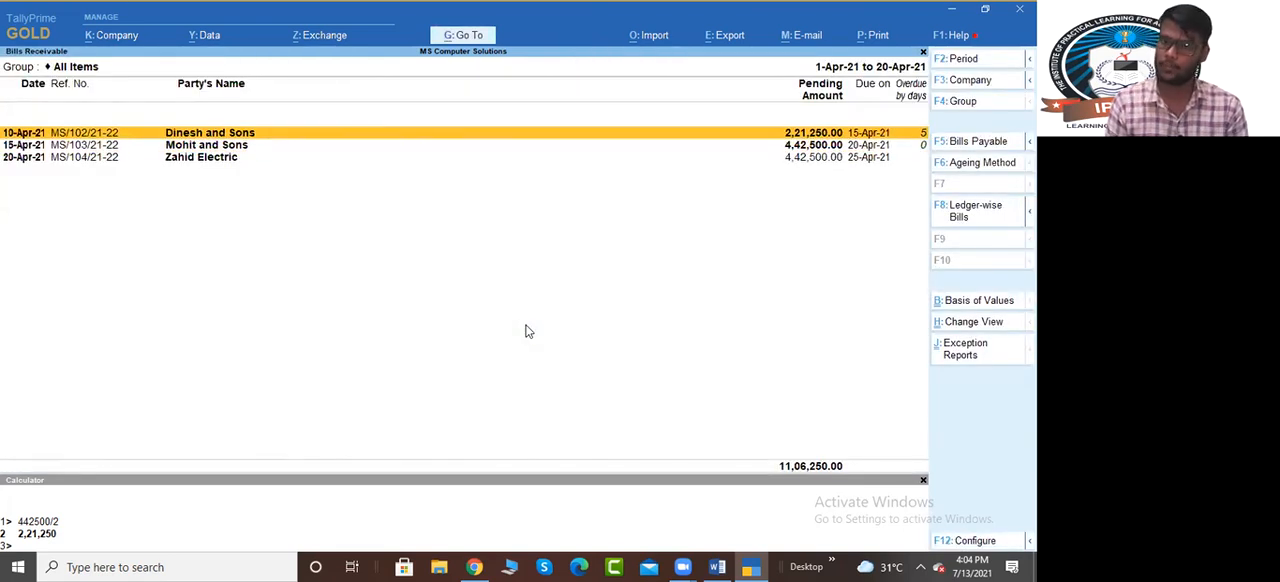
{"action": "key", "text": "Down"}
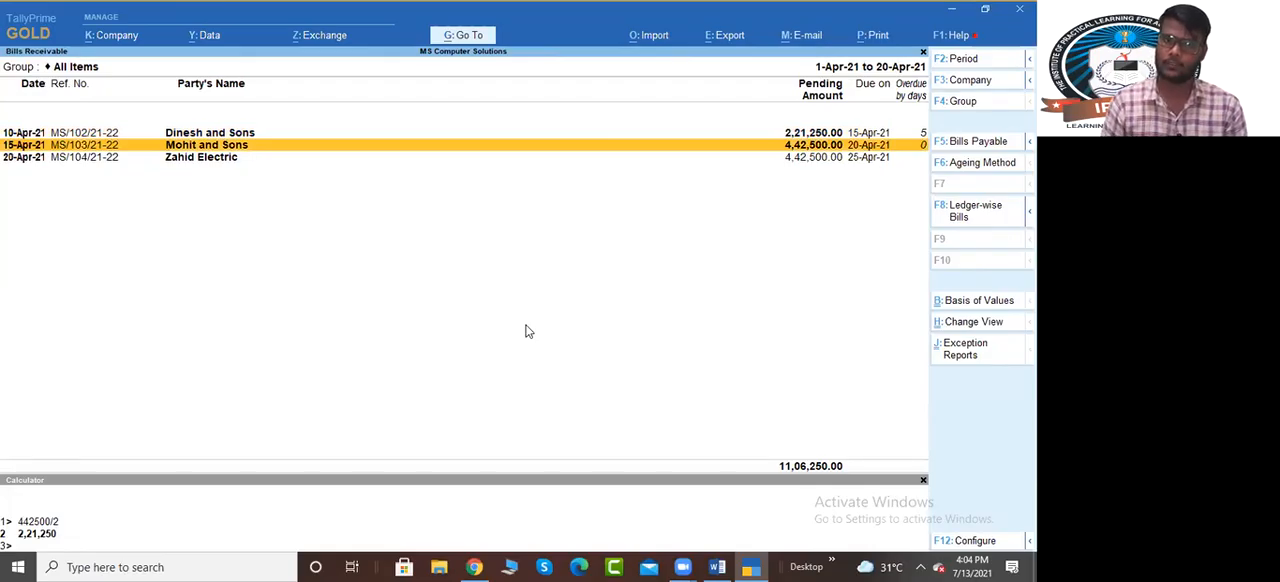
Return to the receipt voucher and credit Dinesh and Sons with 2,21,250
{"action": "key", "text": "F6"}
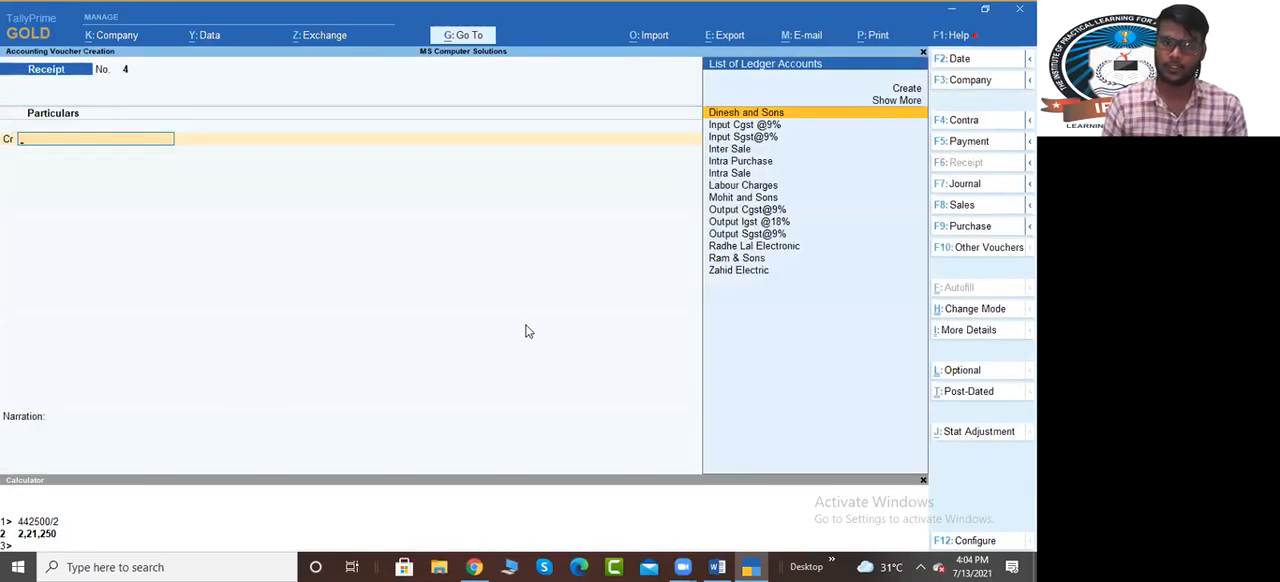
{"action": "key", "text": "Escape"}
{"action": "type", "text": "n"}
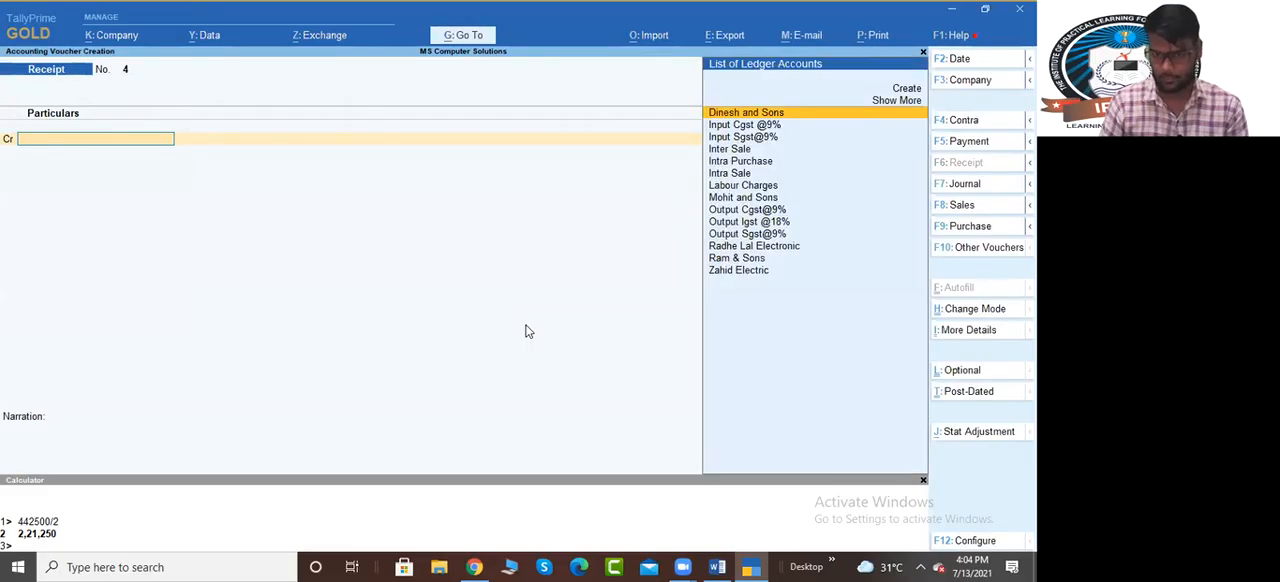
{"action": "type", "text": "din"}
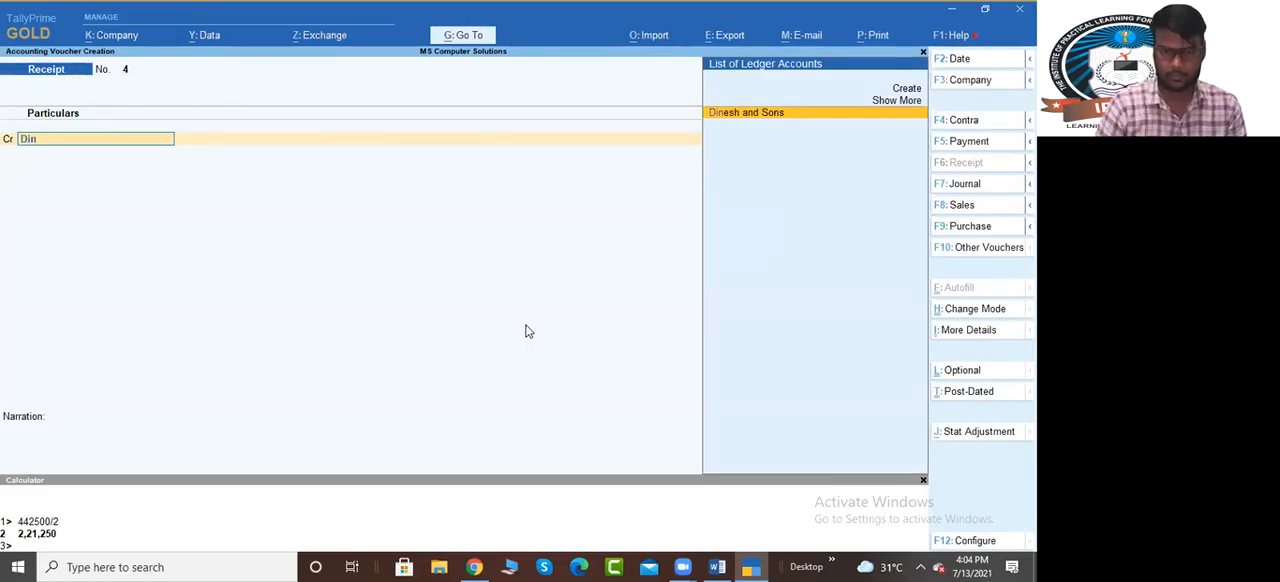
{"action": "key", "text": "Return"}
{"action": "type", "text": "2215"}
{"action": "key", "text": "BackSpace"}
{"action": "type", "text": "250"}
{"action": "key", "text": "Return"}
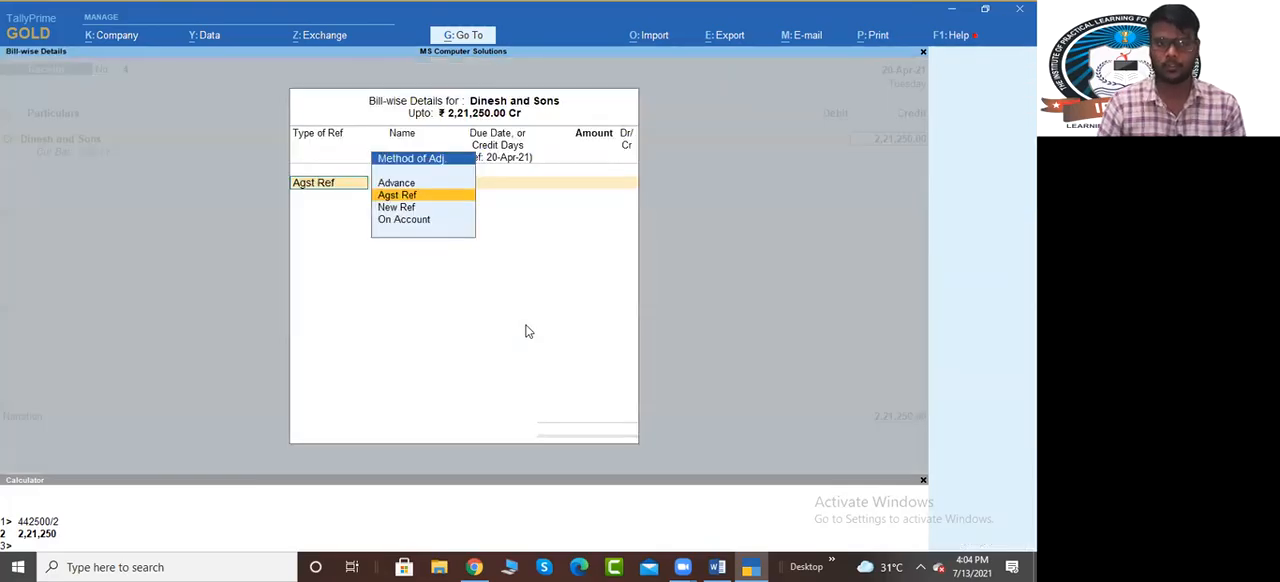
Allocate the receipt as Agst Ref to the pending Dinesh and Sons bill, debit Sbi Bank and save the voucher
{"action": "key", "text": "Return"}
{"action": "key", "text": "Return"}
{"action": "key", "text": "Return"}
{"action": "key", "text": "Return"}
{"action": "key", "text": "Return"}
{"action": "key", "text": "Return"}
{"action": "key", "text": "Return"}
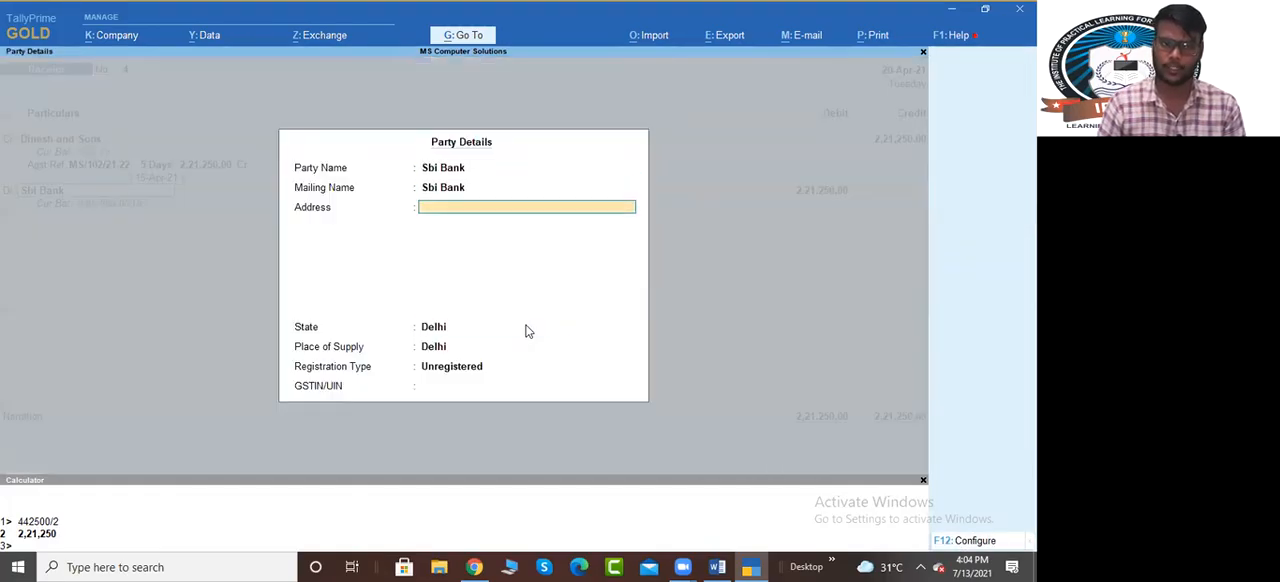
{"action": "key", "text": "Return"}
{"action": "key", "text": "Return"}
{"action": "key", "text": "Return"}
{"action": "key", "text": "Return"}
{"action": "key", "text": "Return"}
{"action": "key", "text": "Return"}
{"action": "key", "text": "Return"}
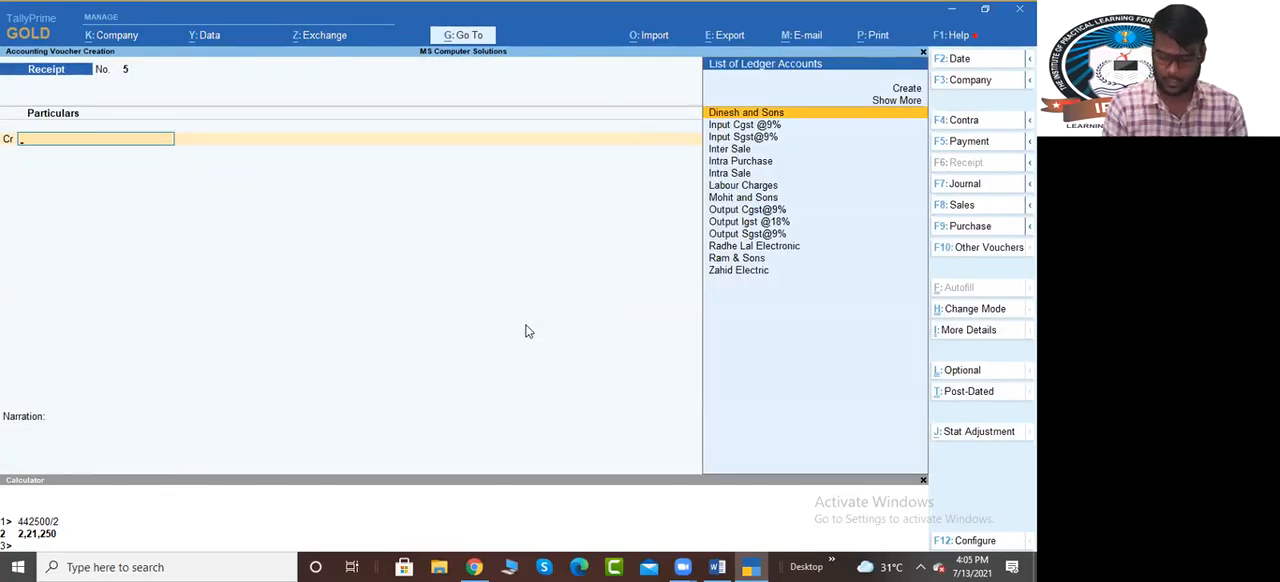
Credit Mohit and Sons with 2,21,250 in a new receipt, allocated as Agst Ref to their pending bill
{"action": "type", "text": "Mohi"}
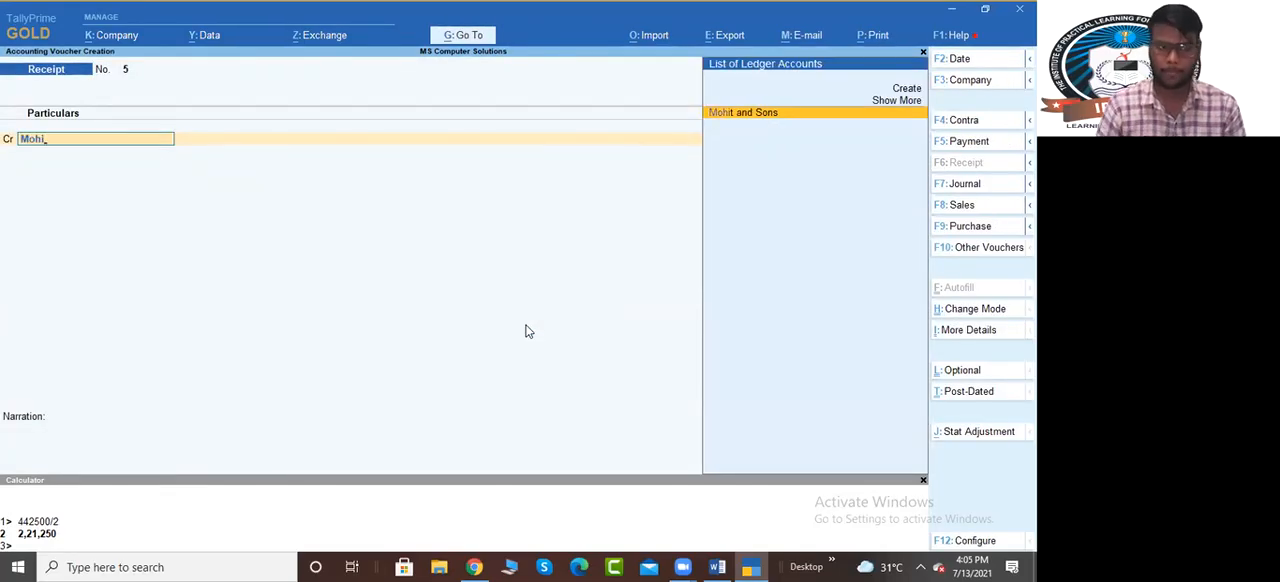
{"action": "key", "text": "Return"}
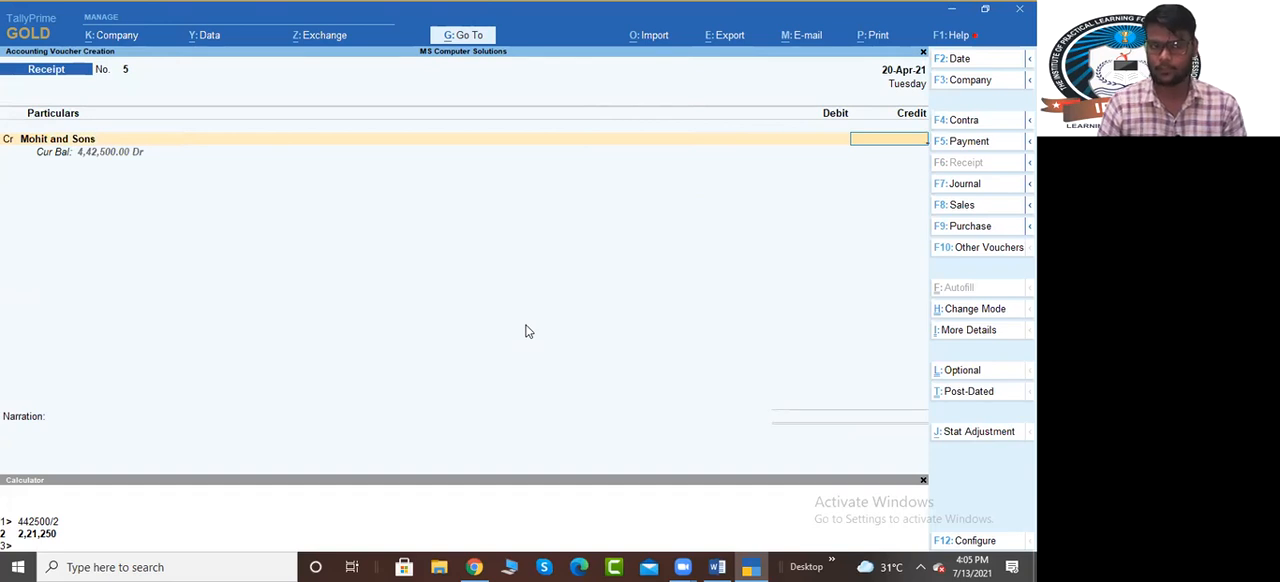
{"action": "type", "text": "2"}
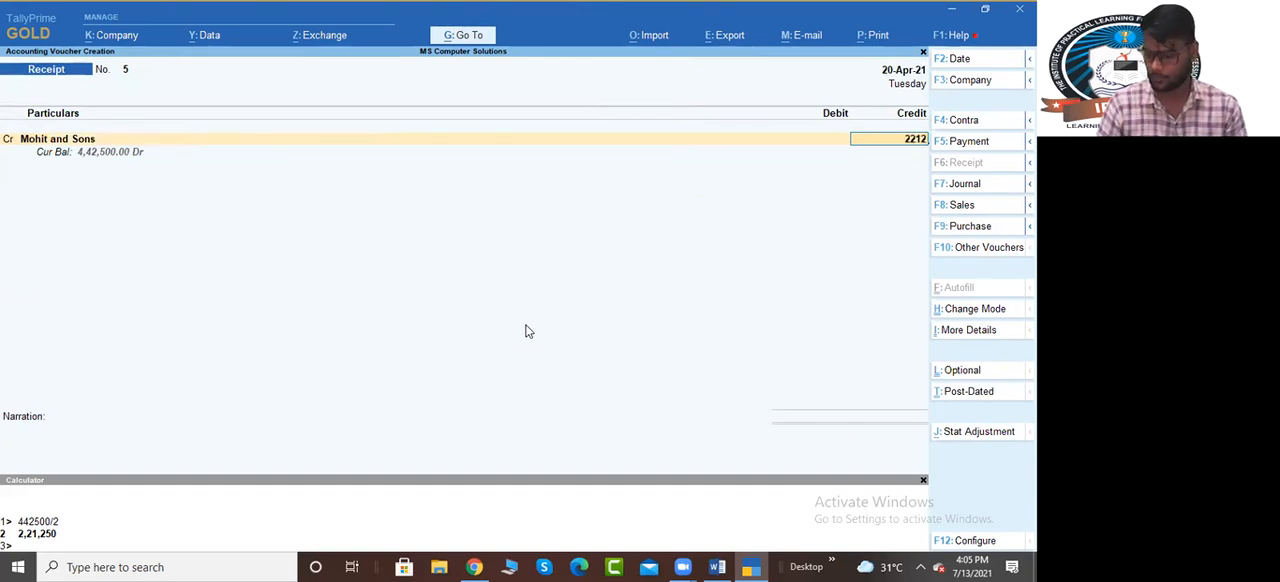
{"action": "type", "text": ",21,250"}
{"action": "key", "text": "Return"}
Debit Sbi Bank for the Mohit and Sons receipt, accept the party details and save the voucher
{"action": "key", "text": "Return"}
{"action": "key", "text": "Return"}
{"action": "key", "text": "Return"}
{"action": "key", "text": "Return"}
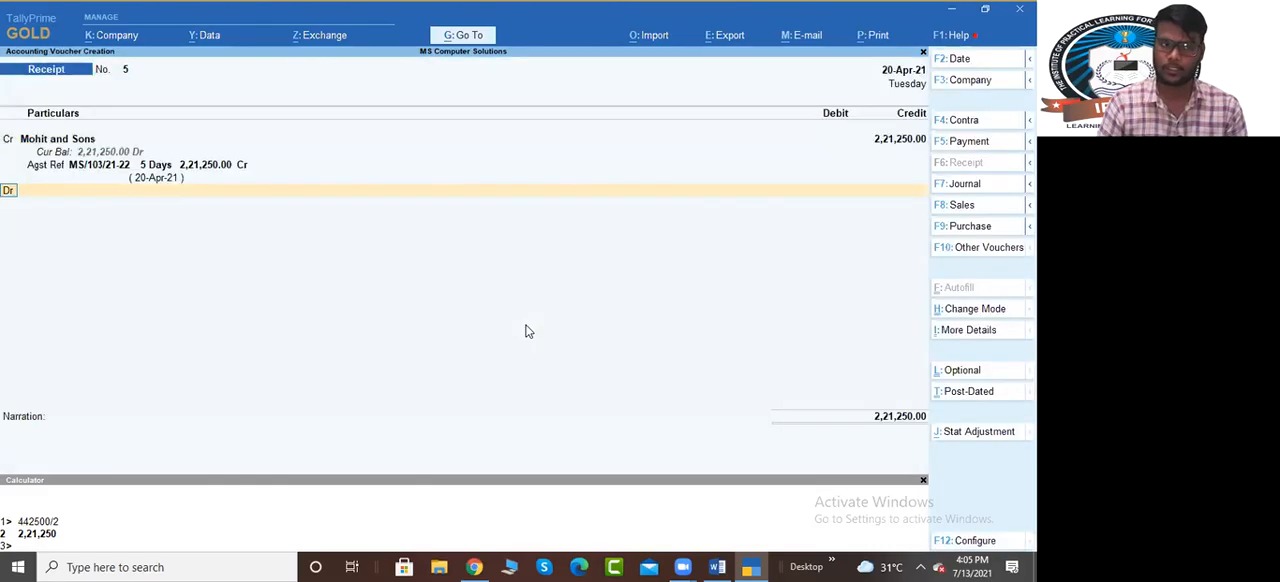
{"action": "type", "text": "Sb"}
{"action": "key", "text": "Return"}
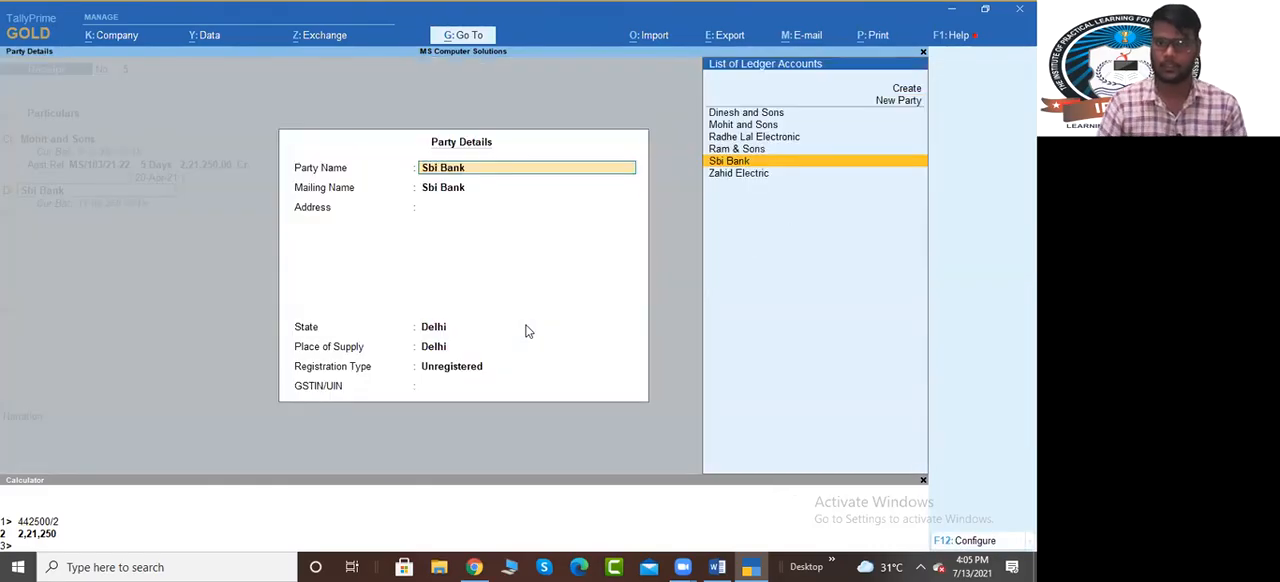
{"action": "key", "text": "Return"}
{"action": "key", "text": "Return"}
{"action": "key", "text": "ctrl+a"}
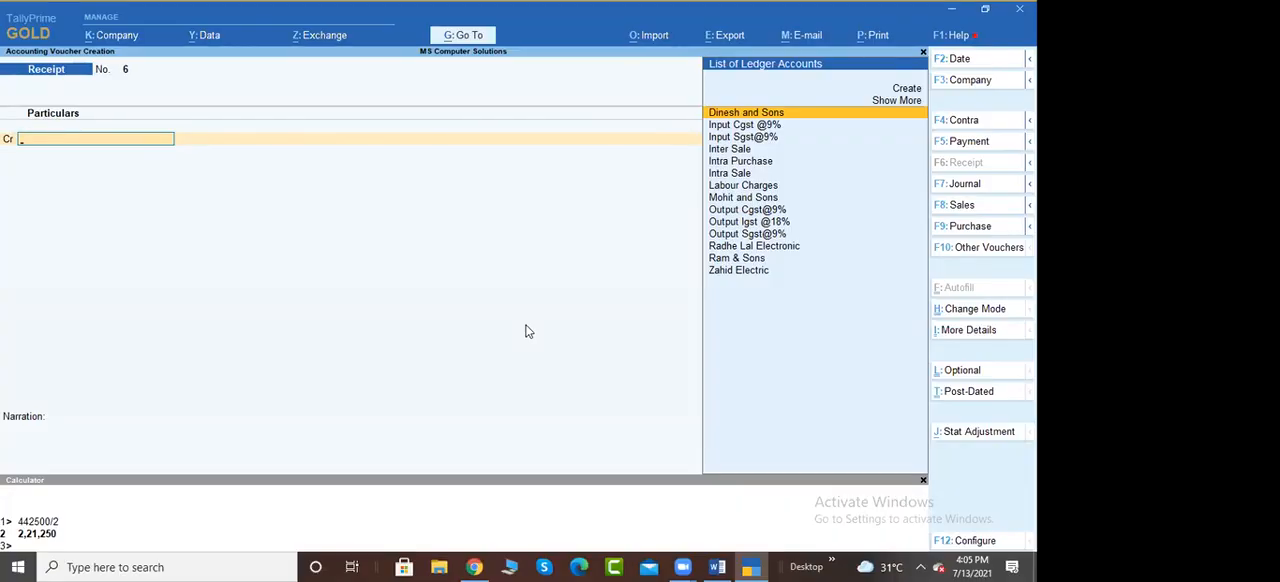
Check the date of the third inter-state sale in the Word exercise document and return to TallyPrime
{"action": "key", "text": "alt+Tab"}
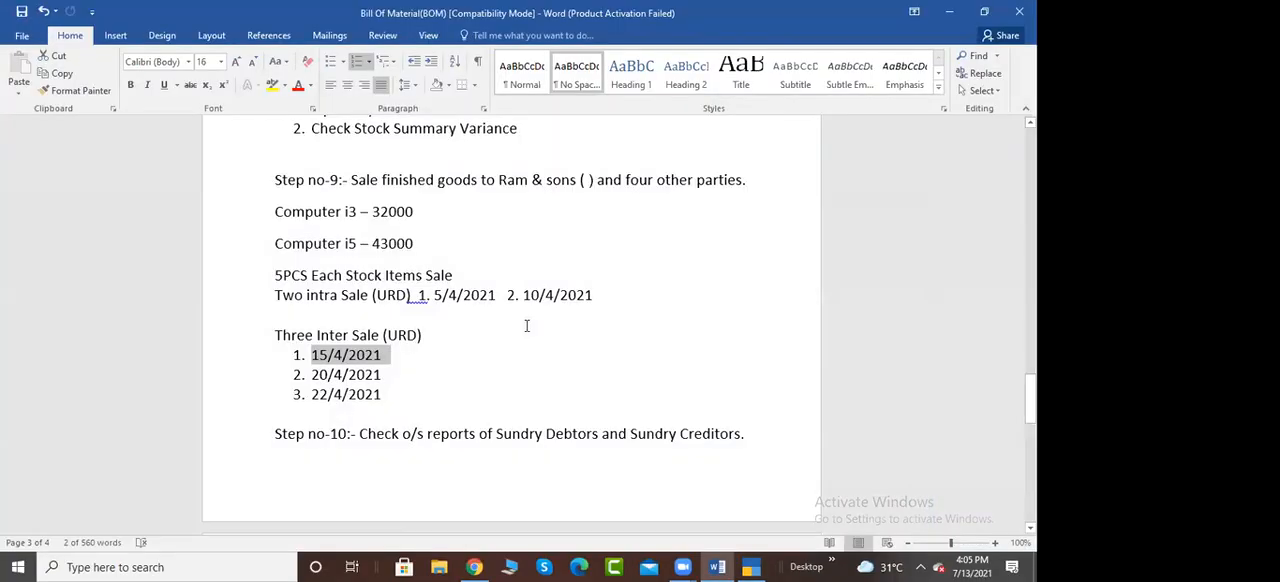
{"action": "triple_click", "coordinate": [323, 392]}
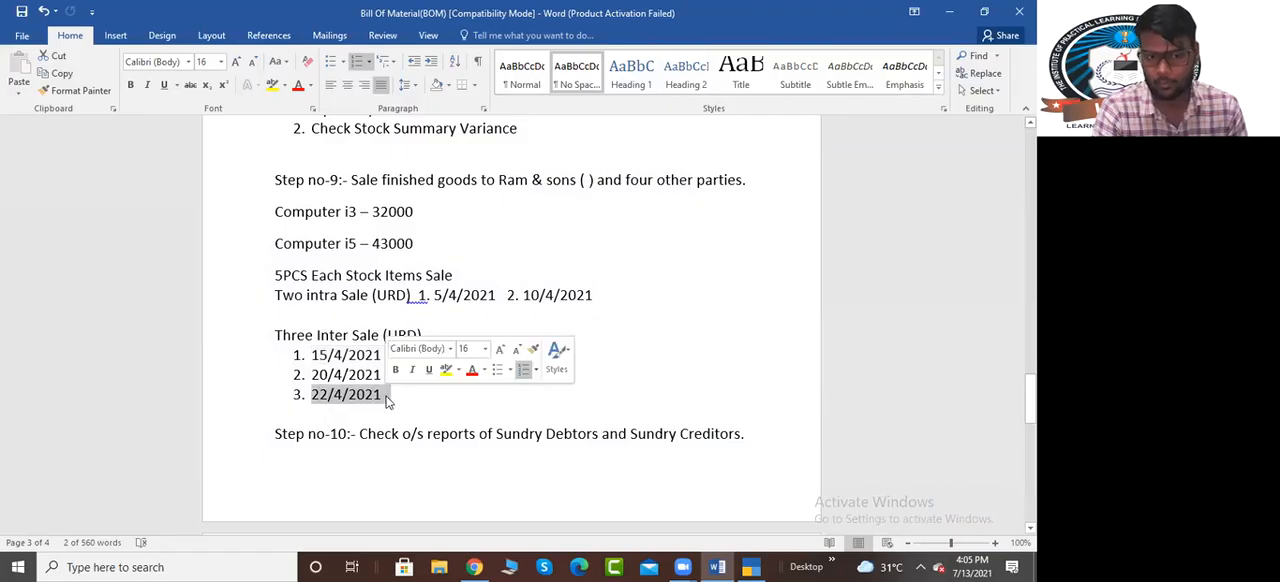
{"action": "key", "text": "alt+Tab"}
Set the voucher date to 22/4 and start a new sales voucher
{"action": "key", "text": "F2"}
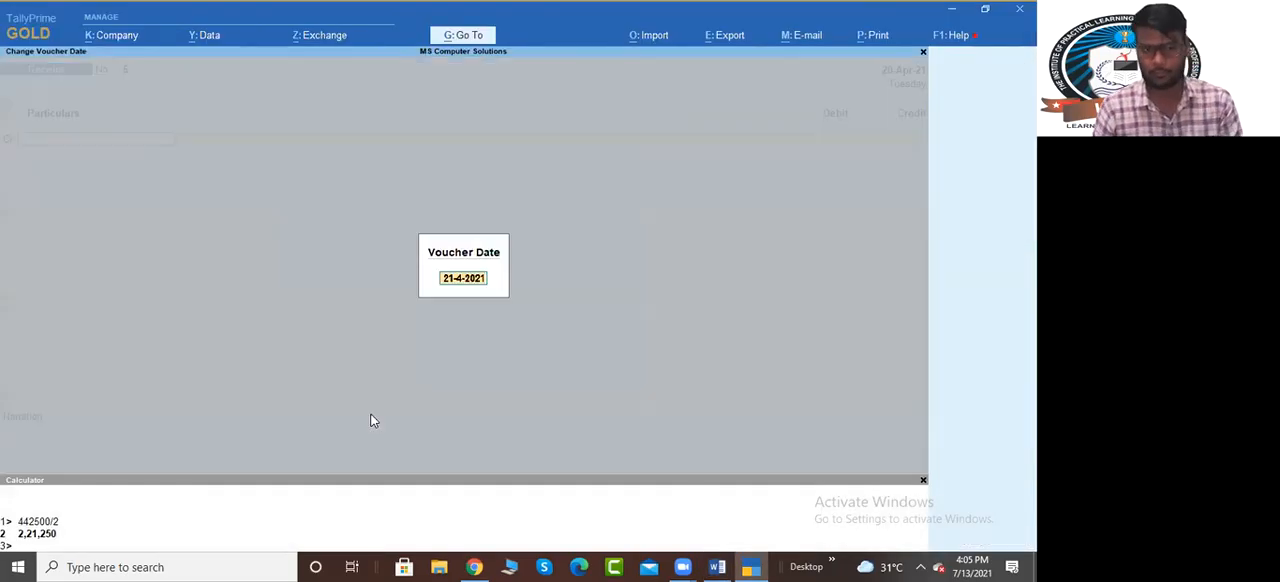
{"action": "type", "text": "22/4"}
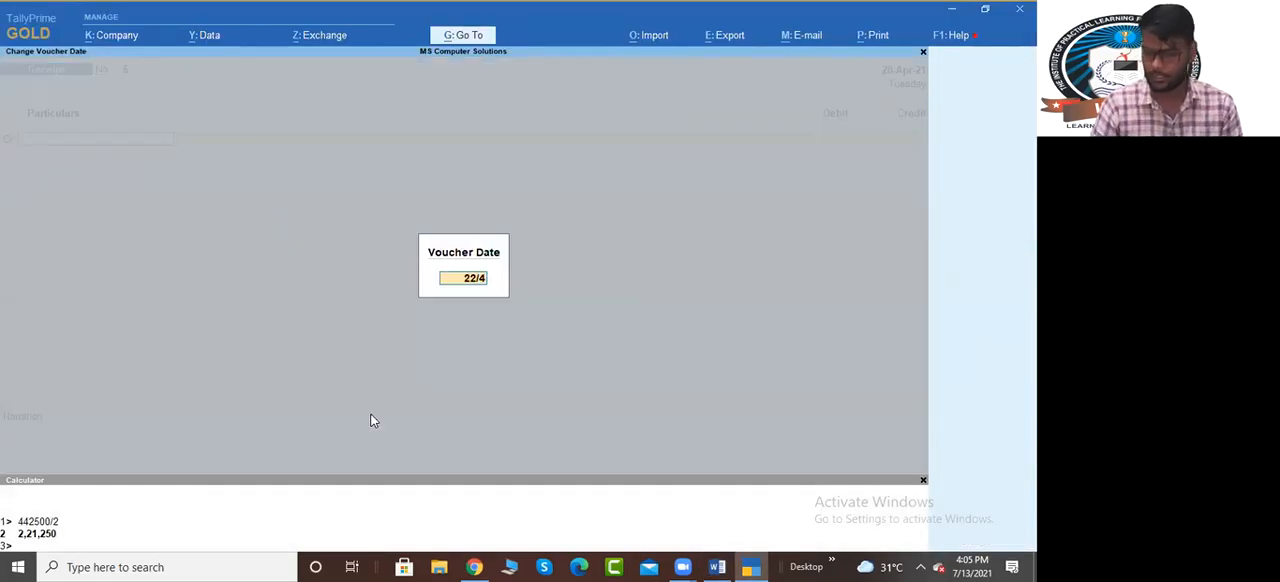
{"action": "key", "text": "Return"}
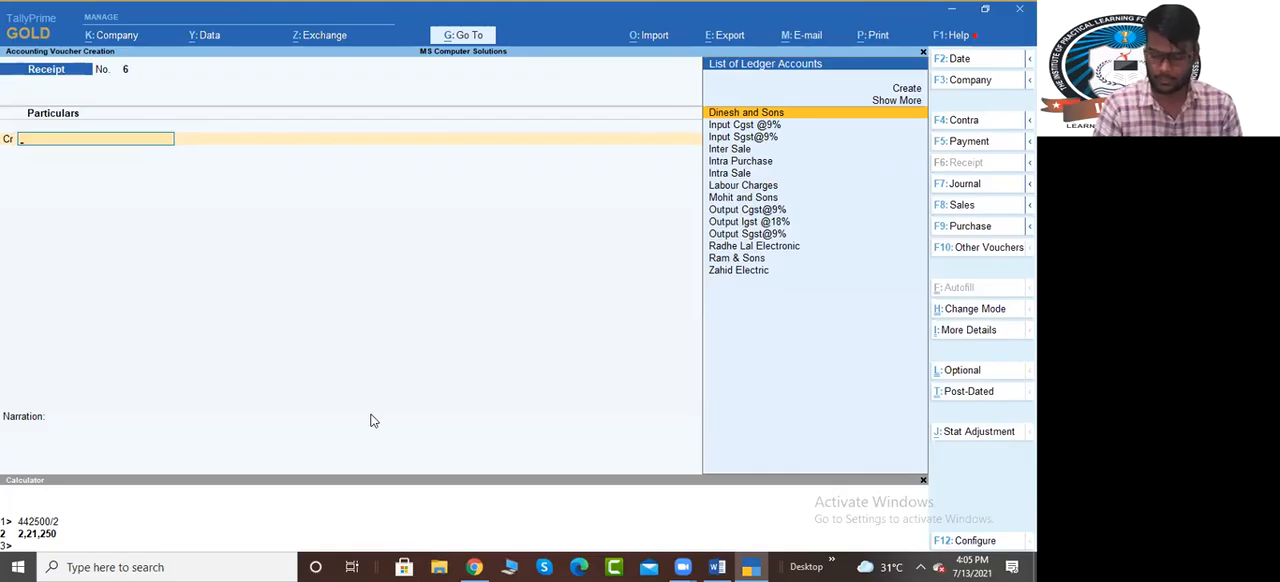
{"action": "key", "text": "F8"}
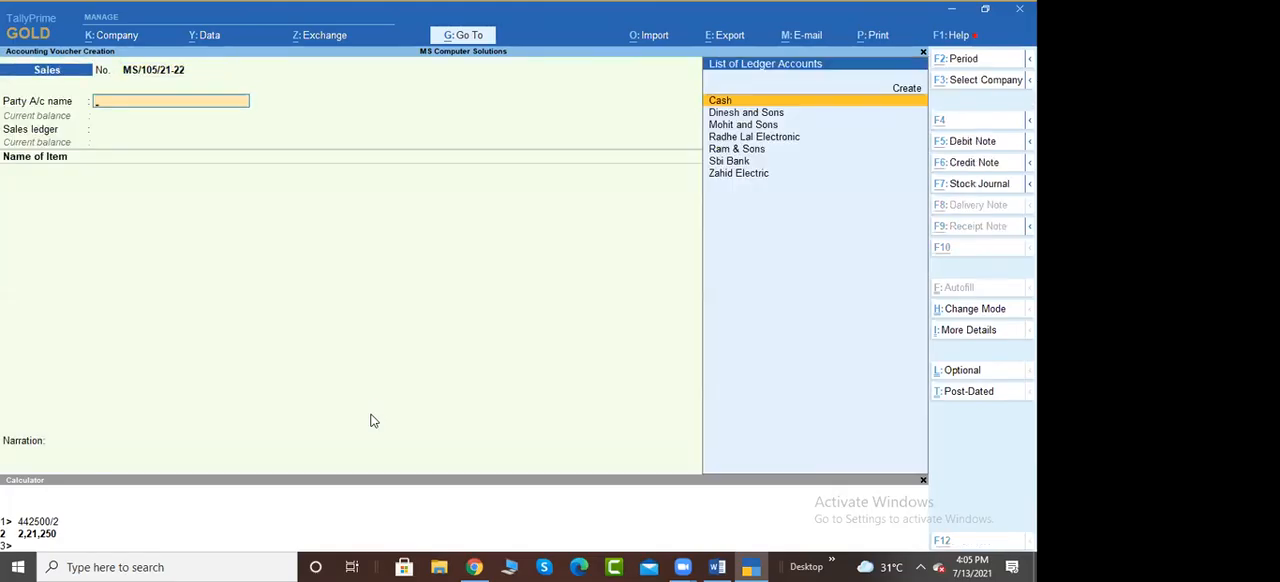
Create a party ledger named Nandan and Sons under Sundry Debtors from the new sales voucher
{"action": "key", "text": "alt+c"}
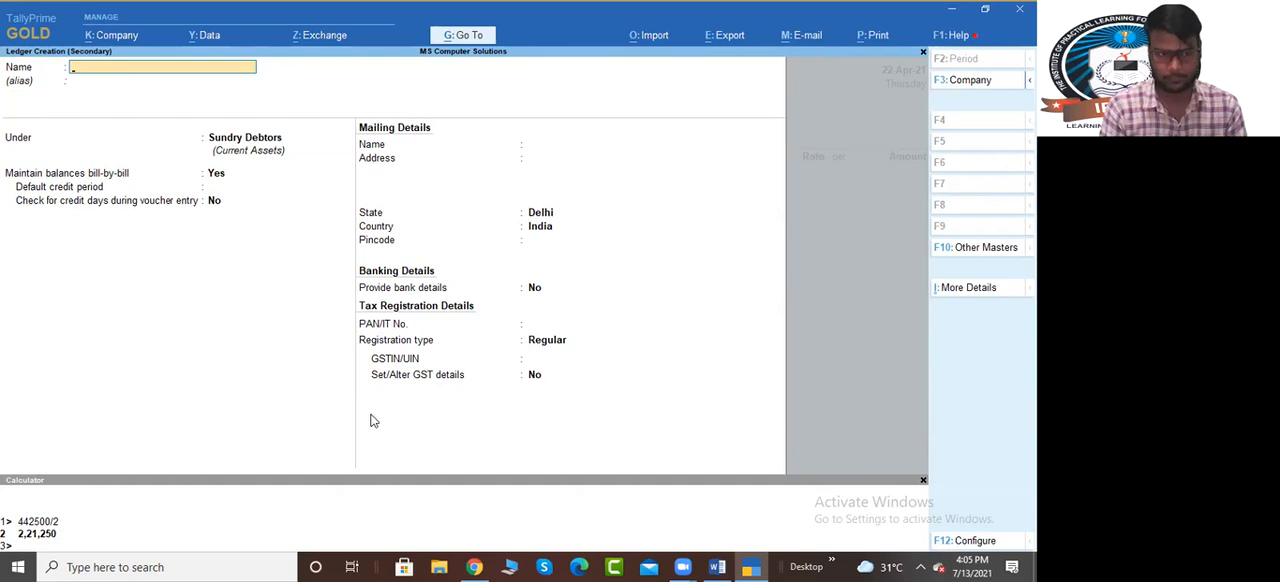
{"action": "type", "text": "Nandan"}
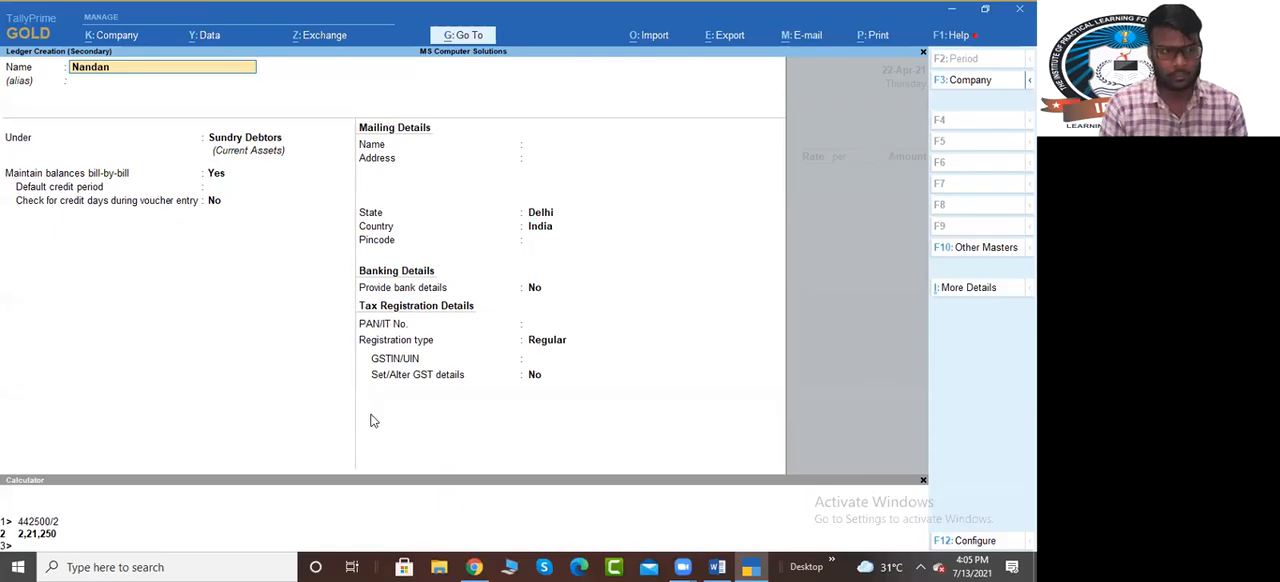
{"action": "type", "text": " an"}
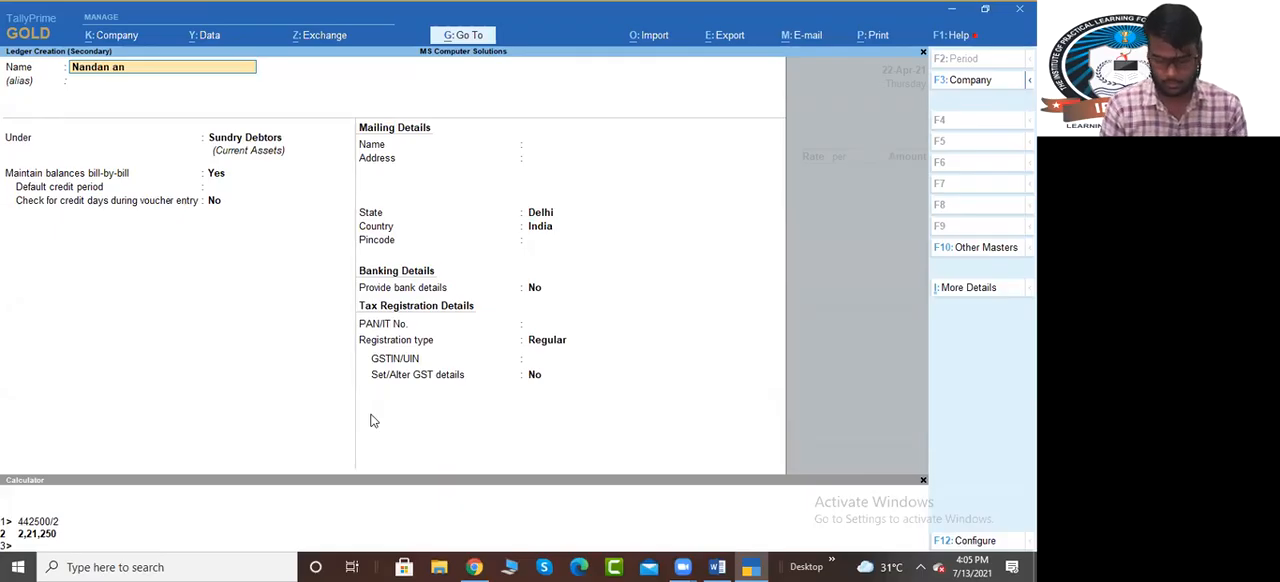
{"action": "type", "text": "d Sons"}
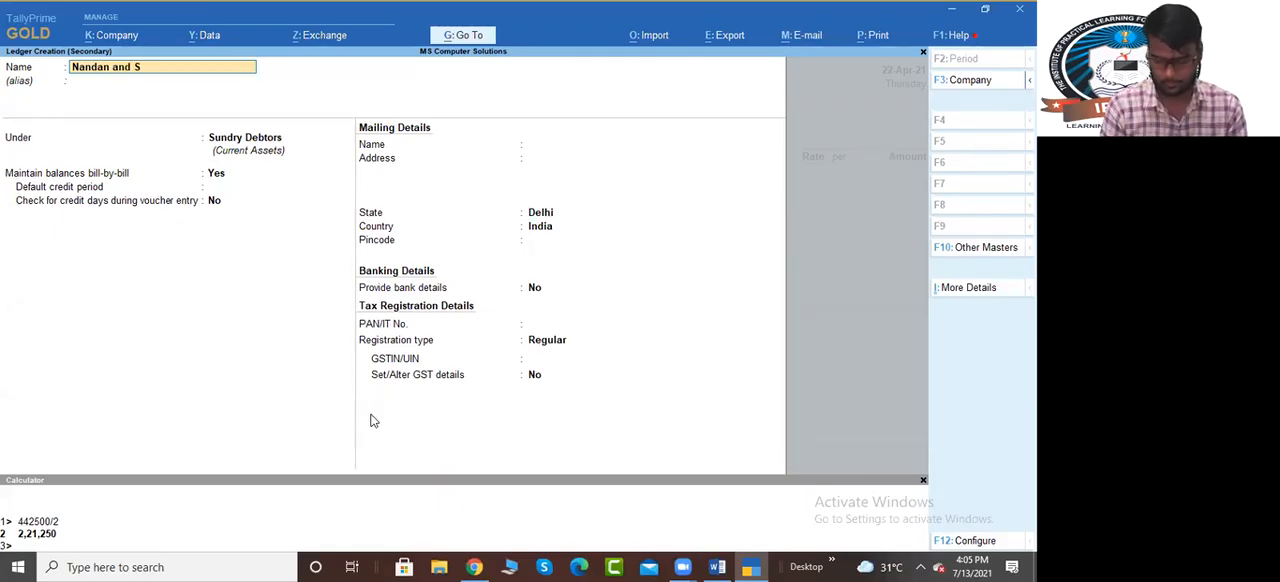
{"action": "key", "text": "Return"}
{"action": "key", "text": "Return"}
{"action": "key", "text": "Return"}
{"action": "key", "text": "Return"}
{"action": "key", "text": "Return"}
{"action": "key", "text": "Return"}
{"action": "key", "text": "Return"}
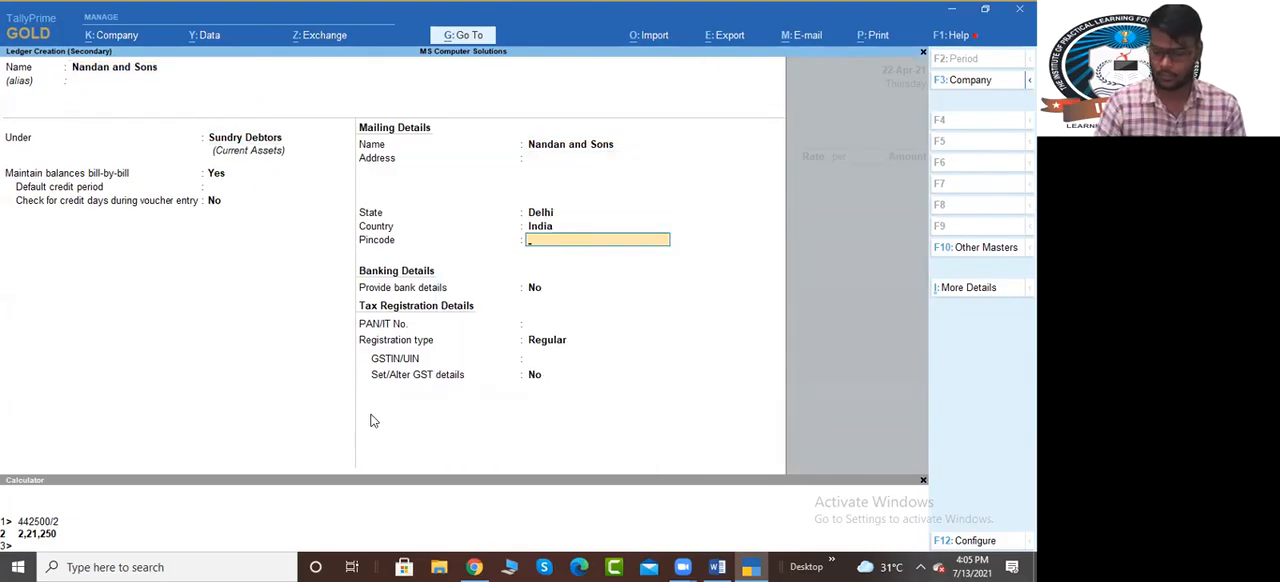
Set the Nandan and Sons ledger's state to Rajasthan and registration type to Unregistered, and save it
{"action": "key", "text": "BackSpace"}
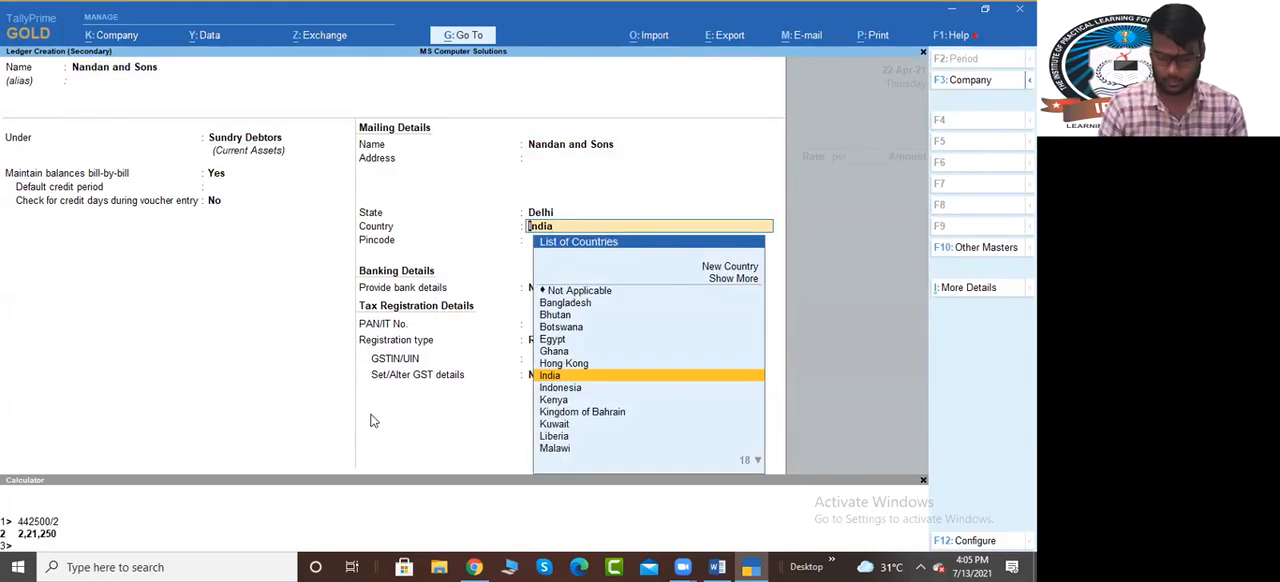
{"action": "key", "text": "BackSpace"}
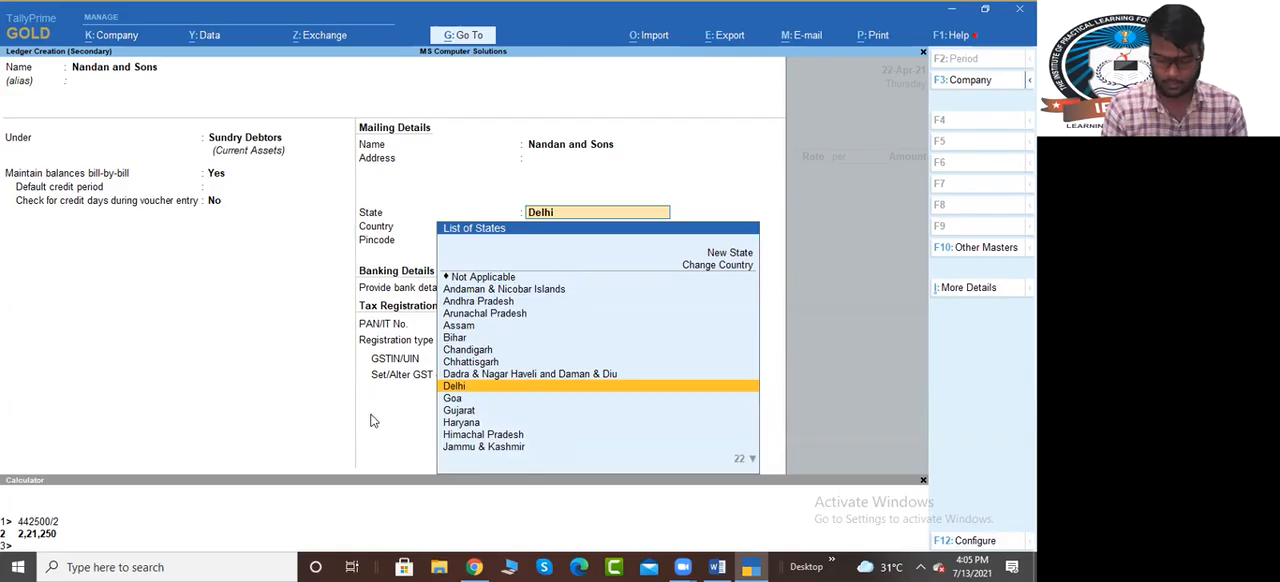
{"action": "type", "text": "Rajasthan"}
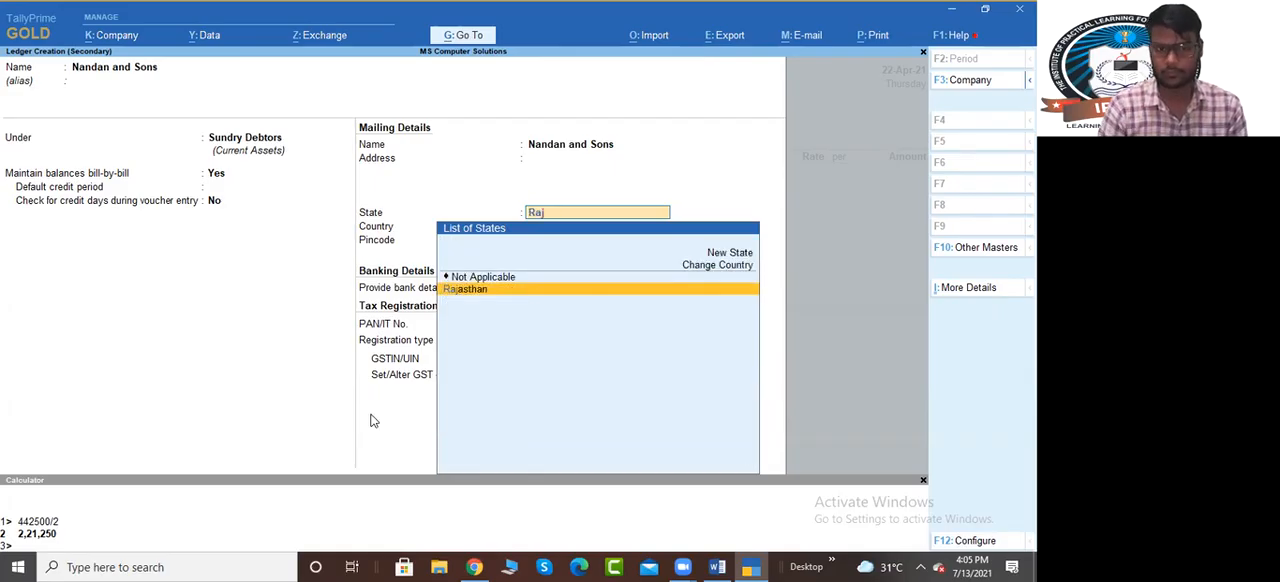
{"action": "key", "text": "Return"}
{"action": "key", "text": "Return"}
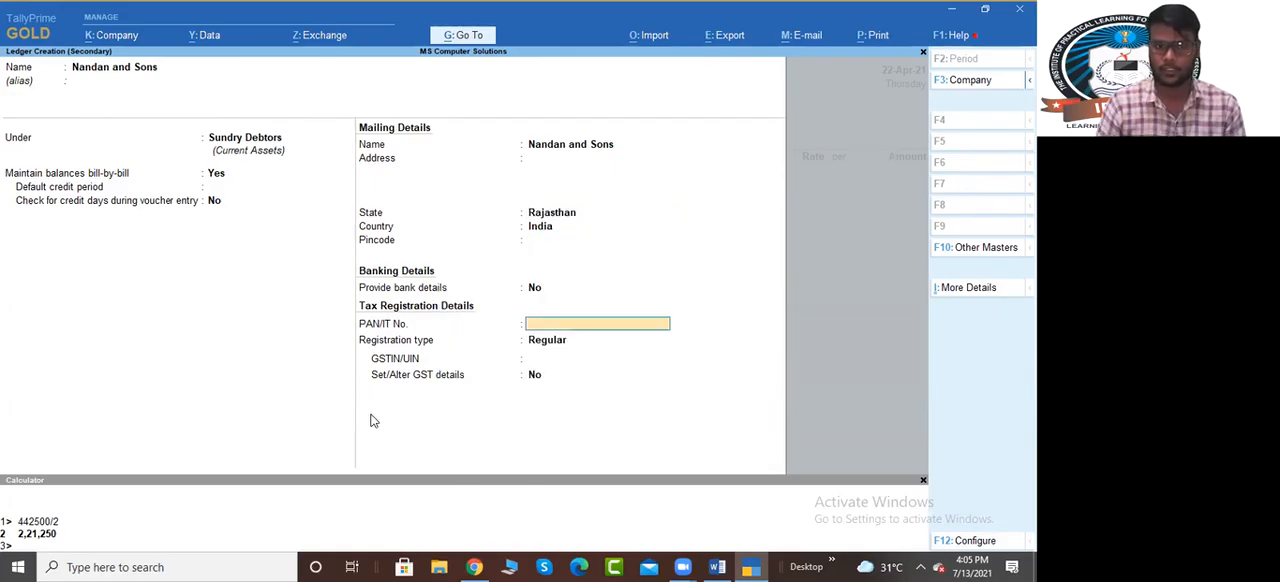
{"action": "key", "text": "Return"}
{"action": "key", "text": "Down"}
{"action": "key", "text": "Return"}
{"action": "key", "text": "Return"}
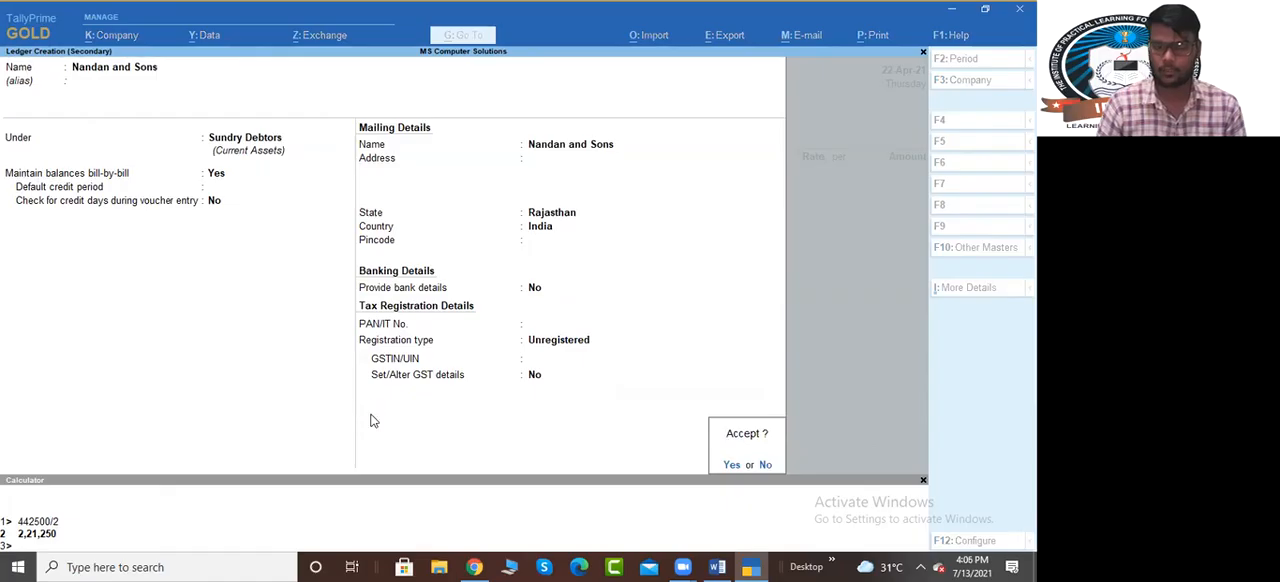
{"action": "key", "text": "Return"}
Accept the party details, choose Inter Sale as the sales ledger and add 5 PCS of Computer I3 at Main Location
{"action": "key", "text": "ctrl+a"}
{"action": "key", "text": "ctrl+a"}
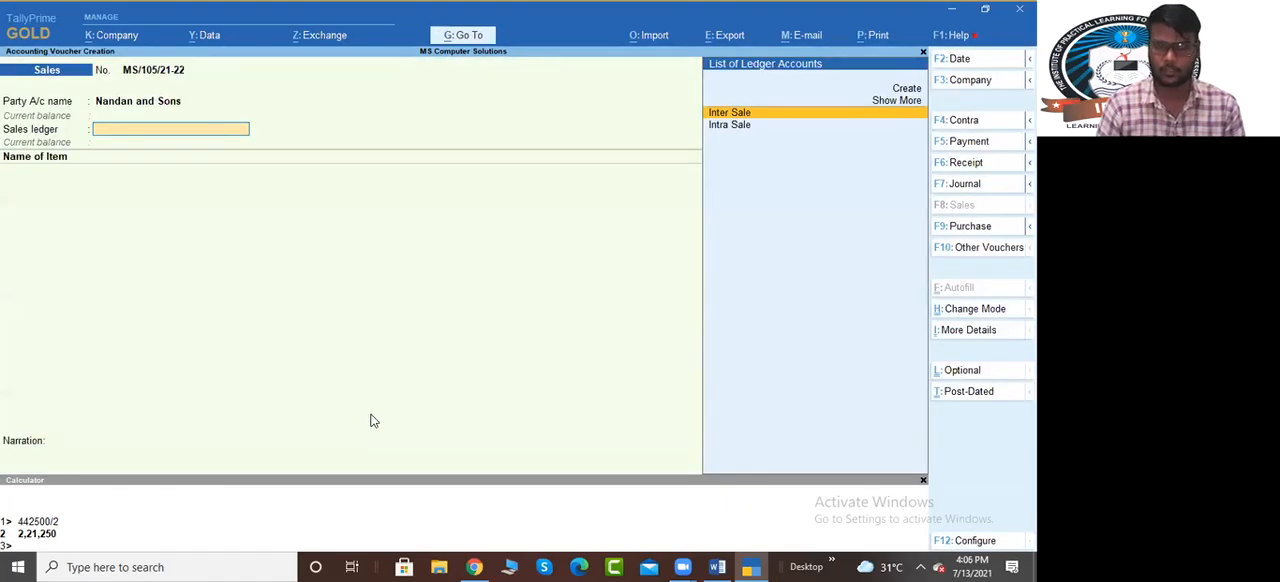
{"action": "key", "text": "Return"}
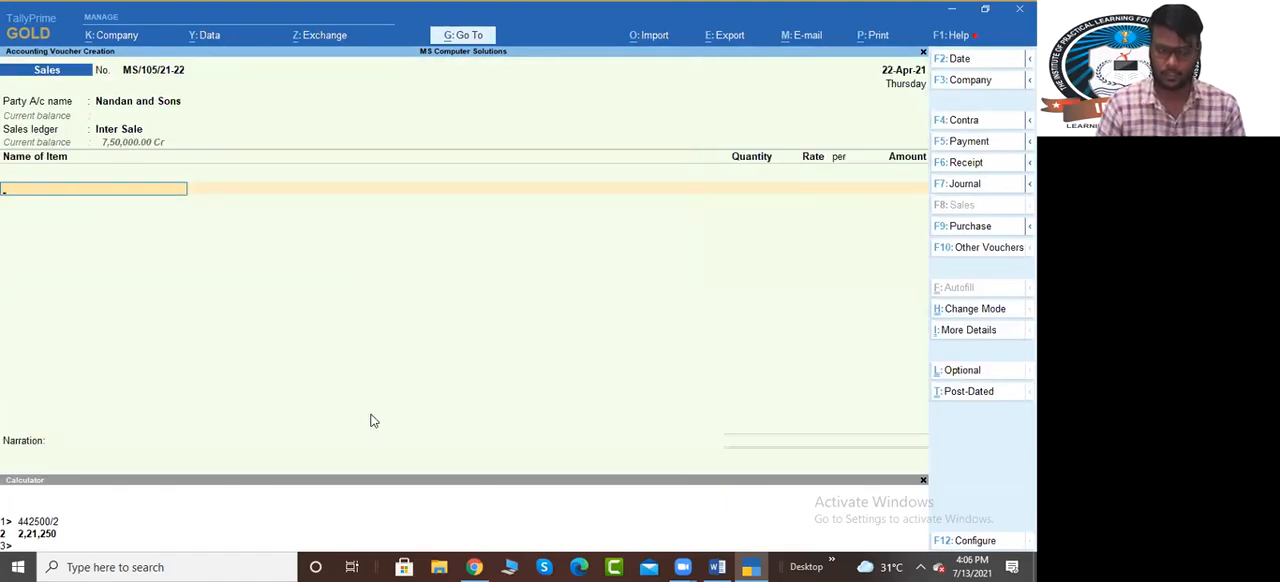
{"action": "type", "text": "comp"}
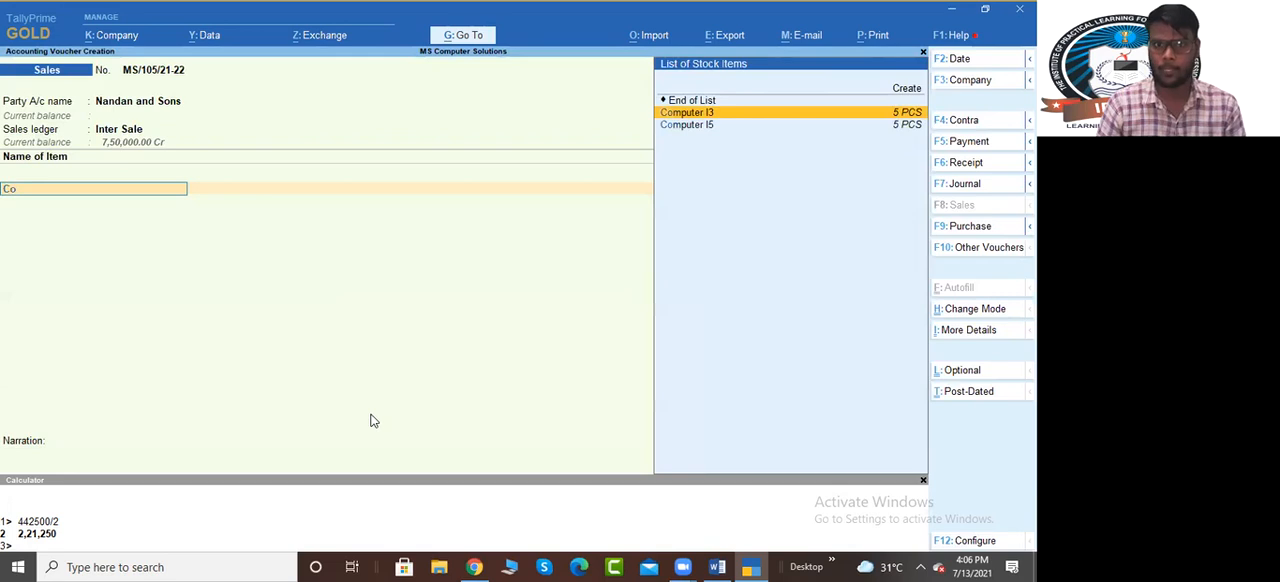
{"action": "key", "text": "Return"}
{"action": "key", "text": "Return"}
{"action": "type", "text": "5"}
Add 5 PCS of Computer I5 as the second item of the Nandan and Sons sale
{"action": "key", "text": "Return"}
{"action": "key", "text": "Return"}
{"action": "key", "text": "Return"}
{"action": "key", "text": "Return"}
{"action": "key", "text": "Return"}
{"action": "key", "text": "Return"}
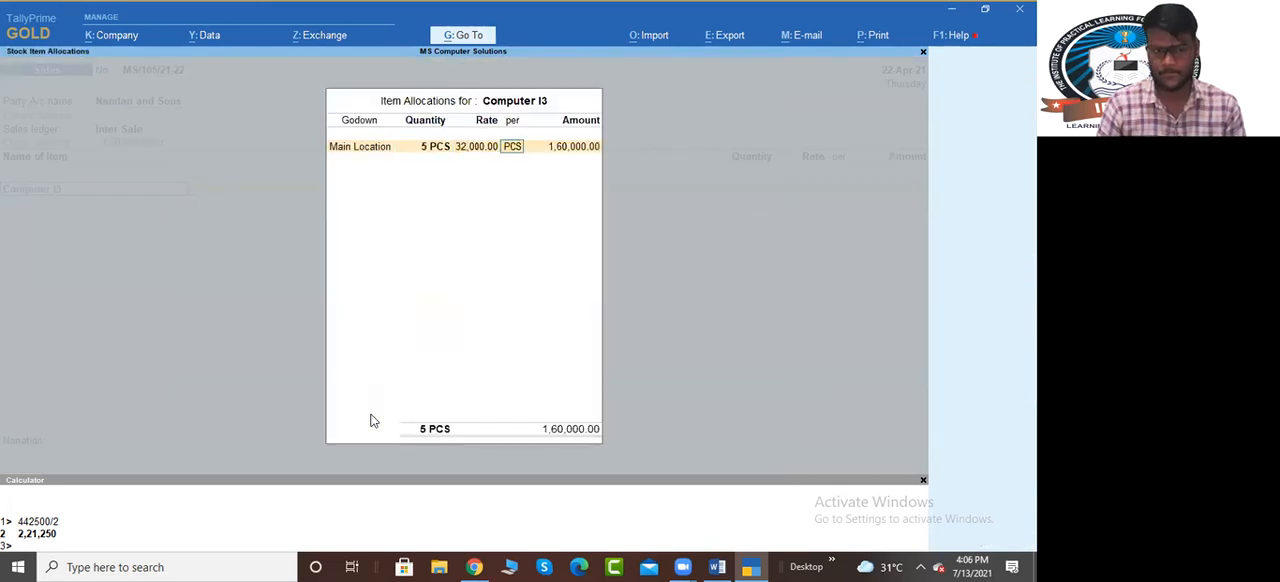
{"action": "type", "text": "co"}
{"action": "key", "text": "Down"}
{"action": "key", "text": "Down"}
{"action": "key", "text": "Return"}
{"action": "key", "text": "Return"}
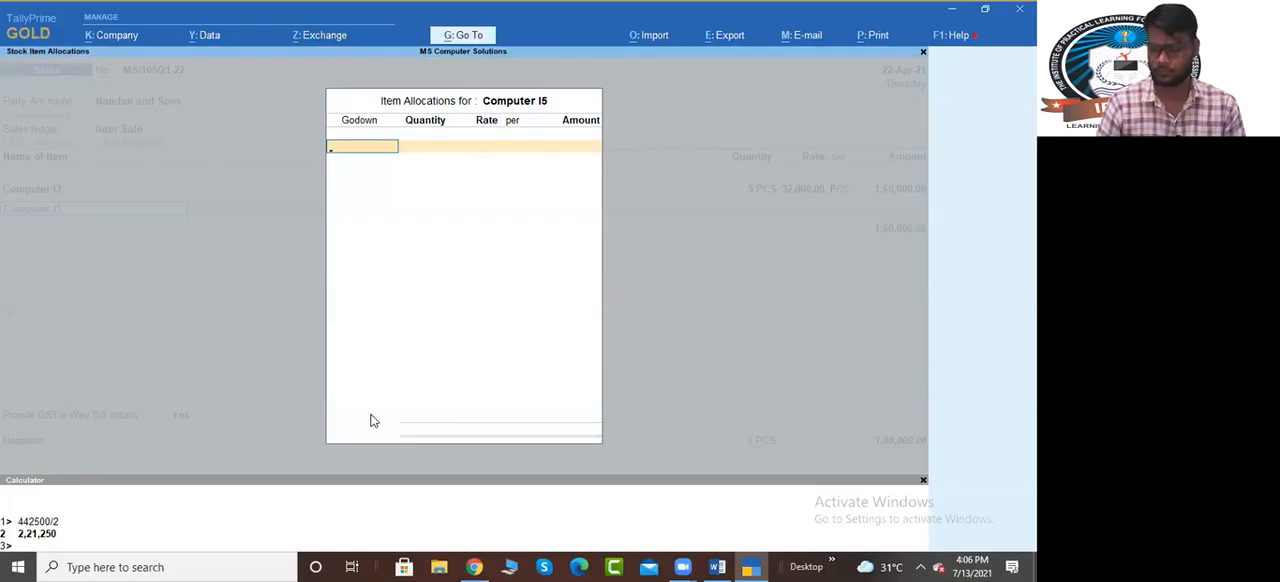
{"action": "key", "text": "Return"}
{"action": "type", "text": "5"}
{"action": "key", "text": "Return"}
{"action": "key", "text": "Return"}
{"action": "key", "text": "Return"}
{"action": "key", "text": "Return"}
{"action": "key", "text": "Return"}
{"action": "key", "text": "Return"}
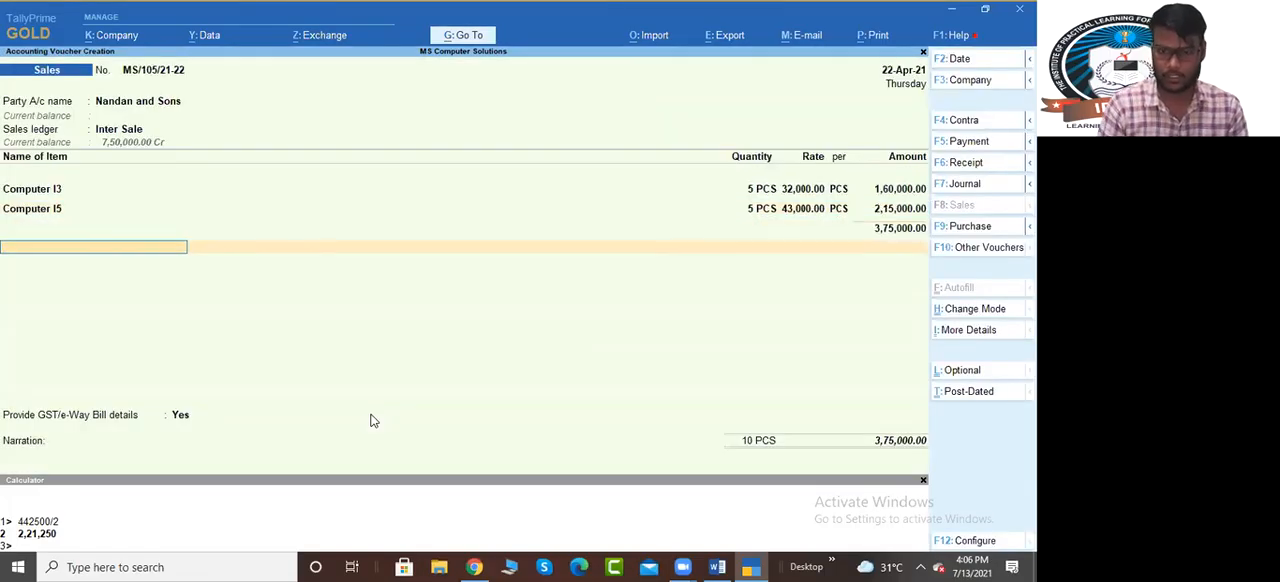
{"action": "type", "text": "Out"}
{"action": "key", "text": "Down"}
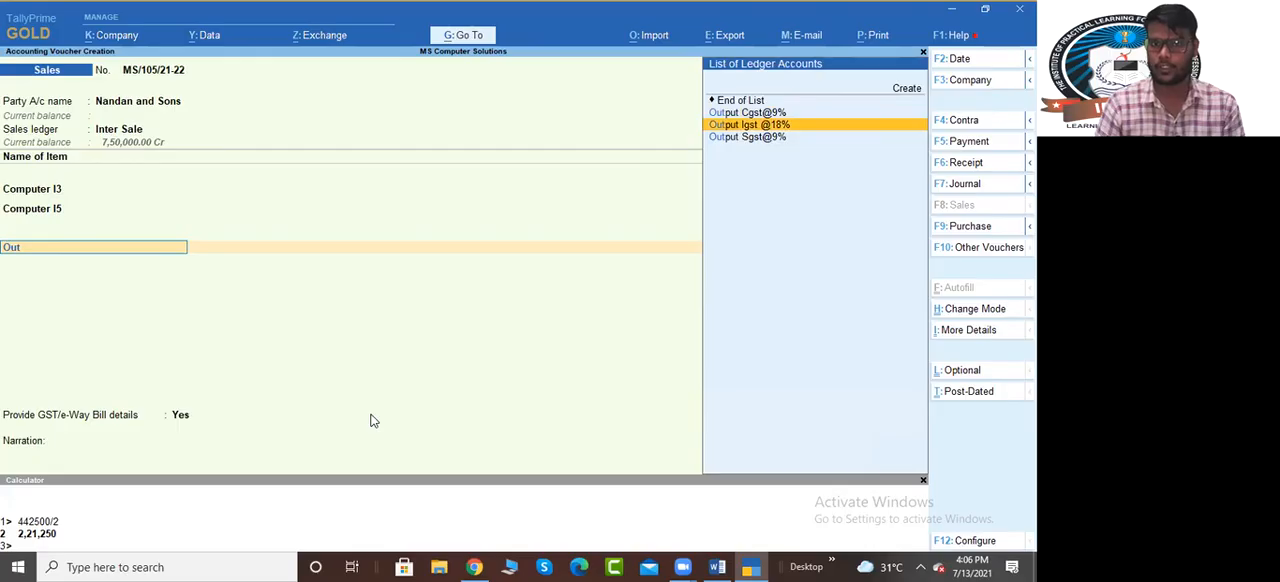
{"action": "key", "text": "Return"}
{"action": "key", "text": "Return"}
{"action": "key", "text": "Return"}
Set Provide GST/e-Way Bill details to No and allocate the full sale amount as a New Ref bill
{"action": "key", "text": "Up"}
{"action": "key", "text": "Return"}
{"action": "key", "text": "Return"}
{"action": "key", "text": "Return"}
{"action": "key", "text": "Return"}
{"action": "key", "text": "Return"}
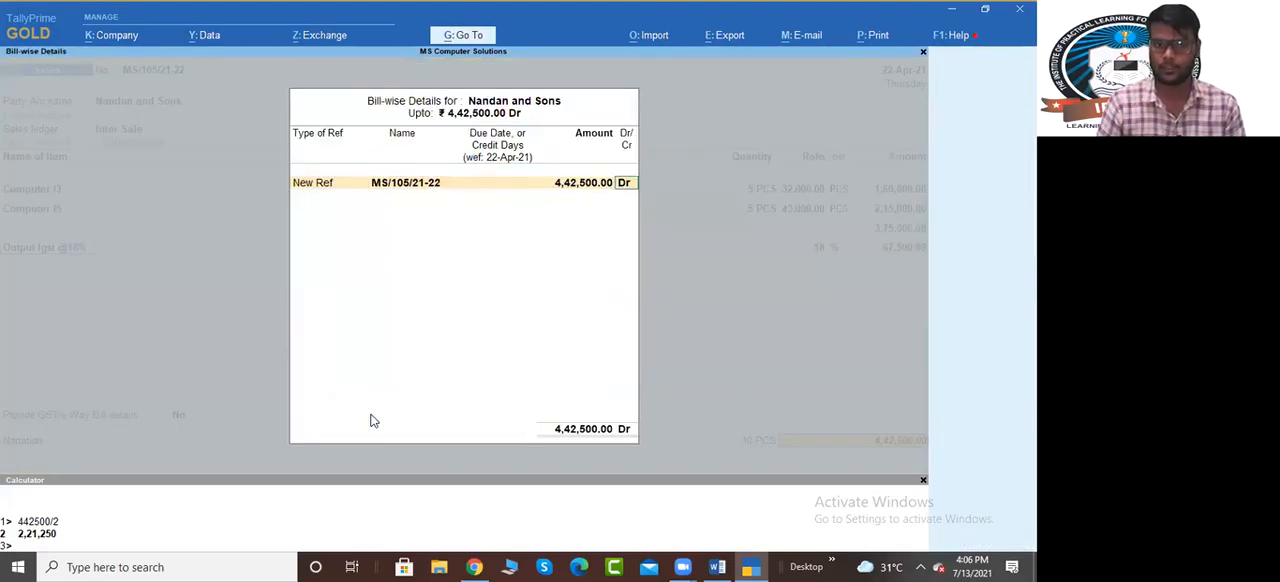
{"action": "key", "text": "Return"}
{"action": "key", "text": "Return"}
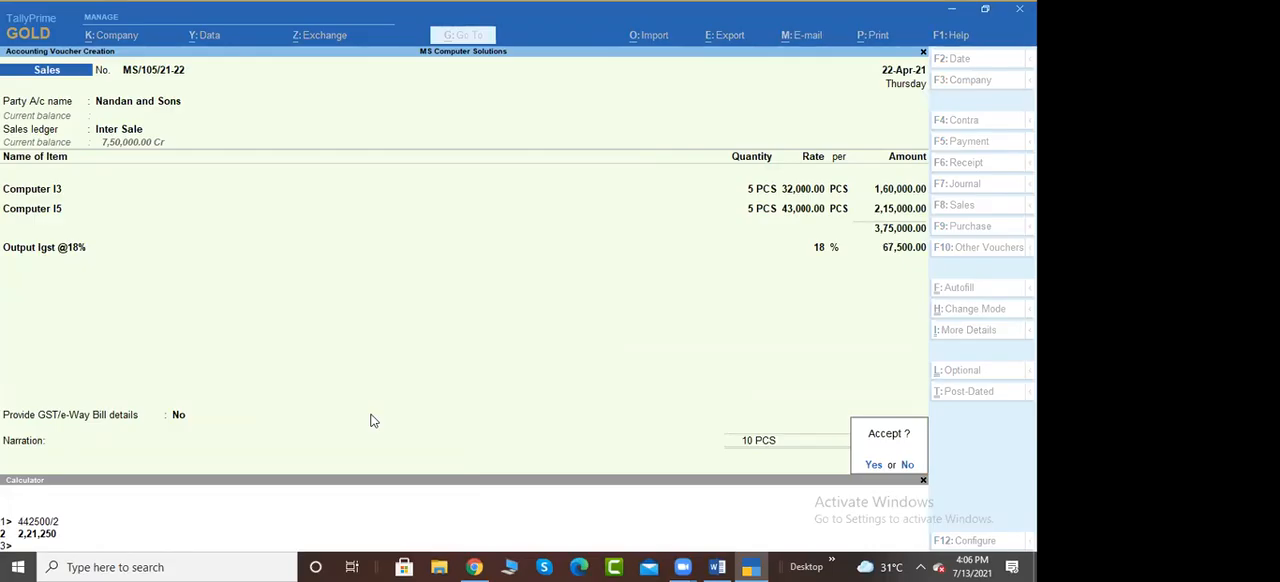
Return to the bill-wise details, set the bill's credit period to 5 days and save the sales voucher
{"action": "key", "text": "n"}
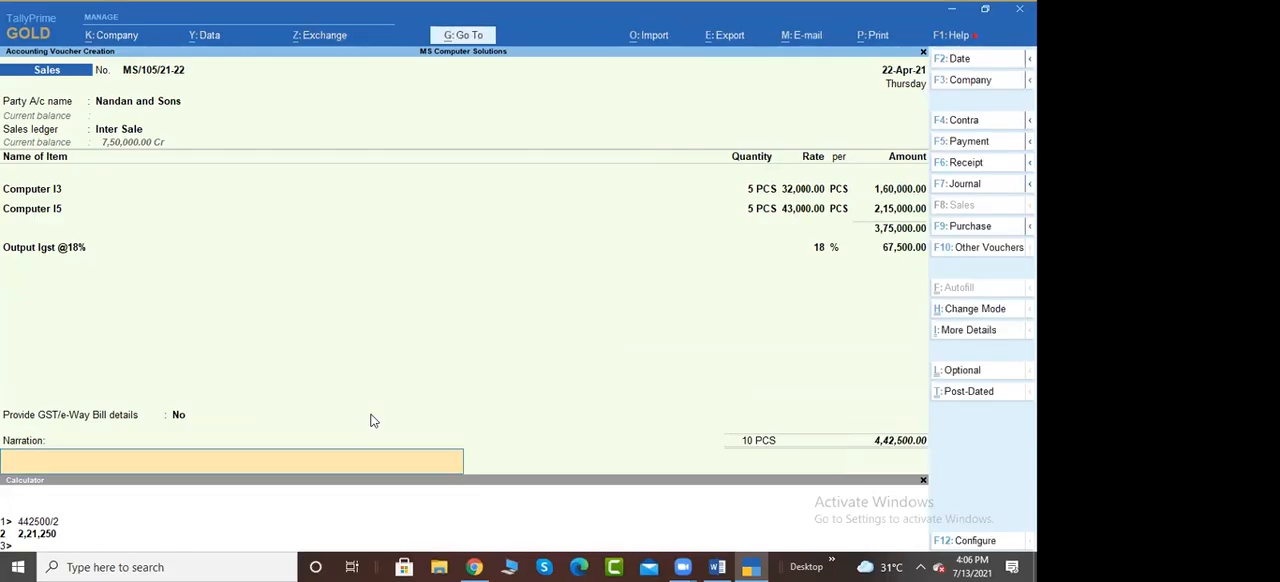
{"action": "key", "text": "Return"}
{"action": "key", "text": "BackSpace"}
{"action": "key", "text": "BackSpace"}
{"action": "key", "text": "Return"}
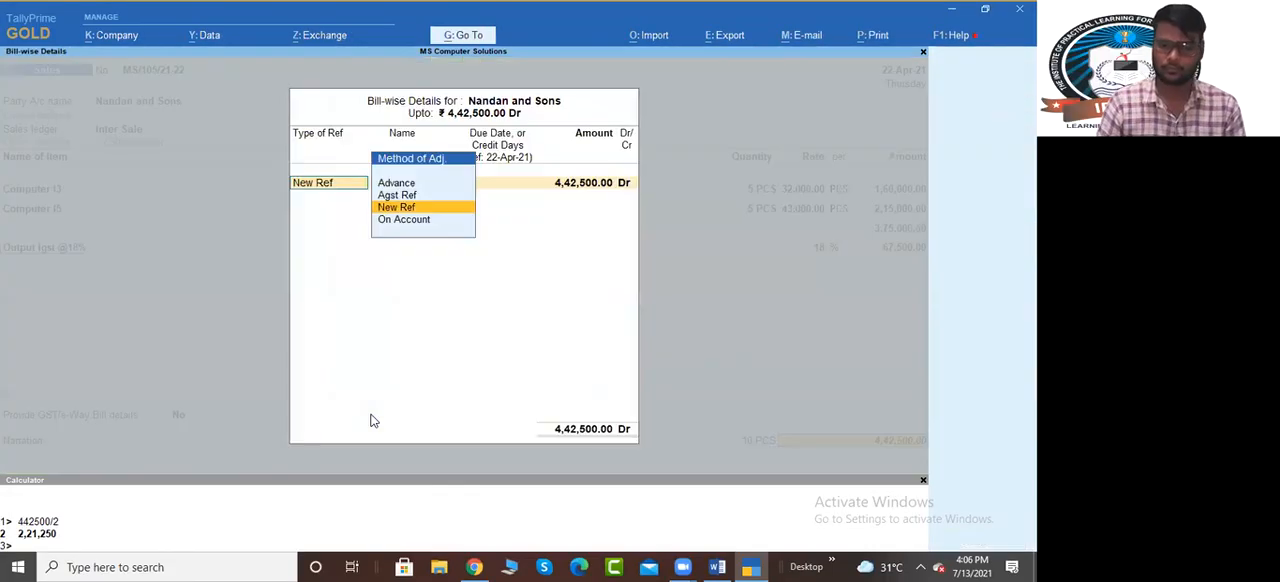
{"action": "key", "text": "Return"}
{"action": "key", "text": "Return"}
{"action": "type", "text": "5"}
{"action": "key", "text": "Return"}
{"action": "key", "text": "Return"}
{"action": "key", "text": "Return"}
{"action": "key", "text": "Return"}
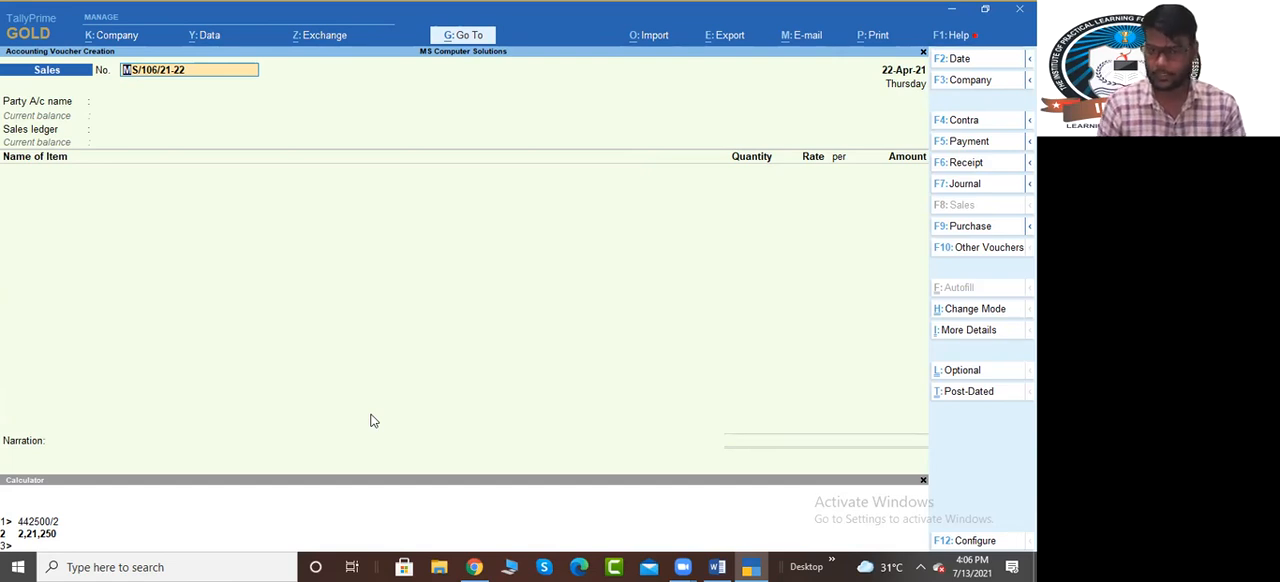
Leave the empty sales voucher without changing its date and return to the Gateway of Tally
{"action": "key", "text": "F2"}
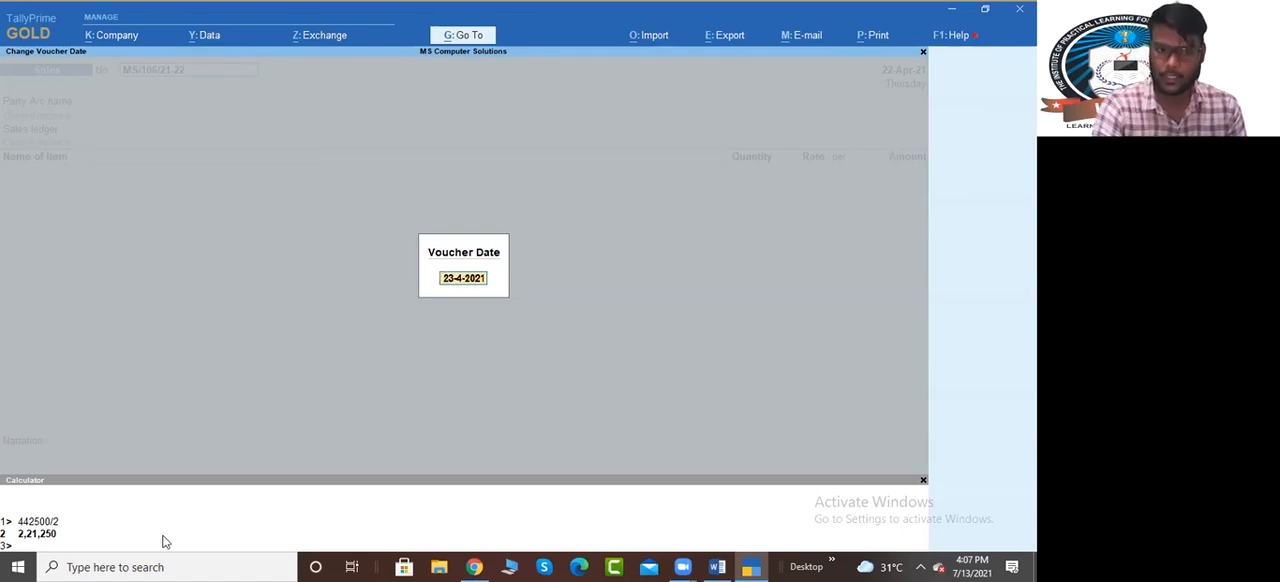
{"action": "key", "text": "Escape"}
{"action": "key", "text": "Escape"}
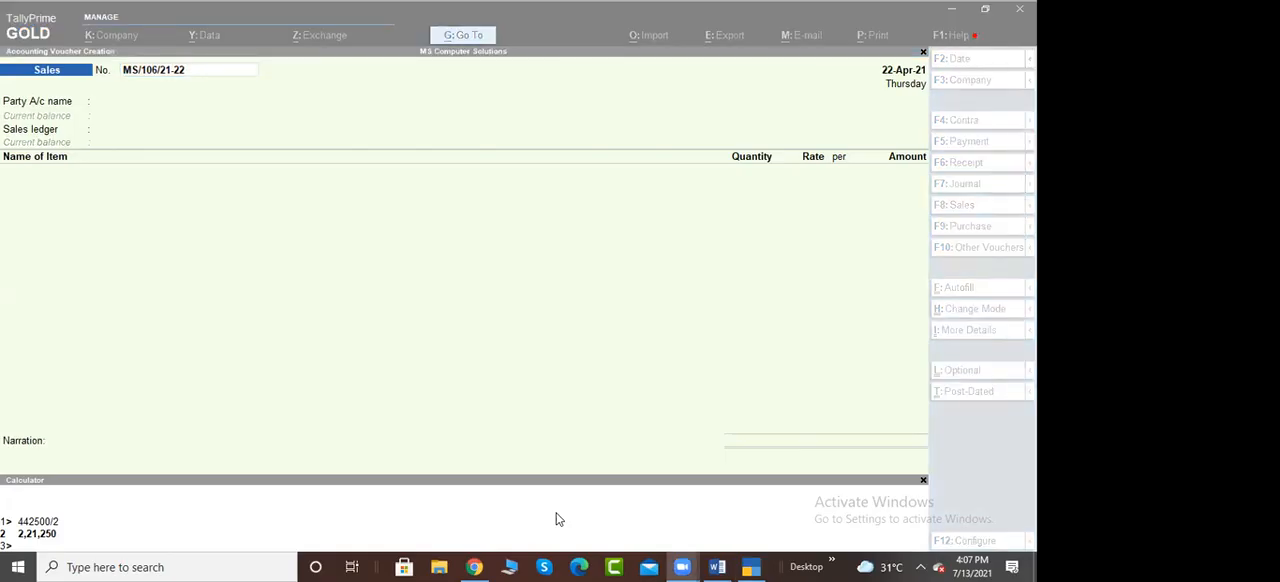
{"action": "left_click", "coordinate": [585, 263]}
{"action": "key", "text": "Escape"}
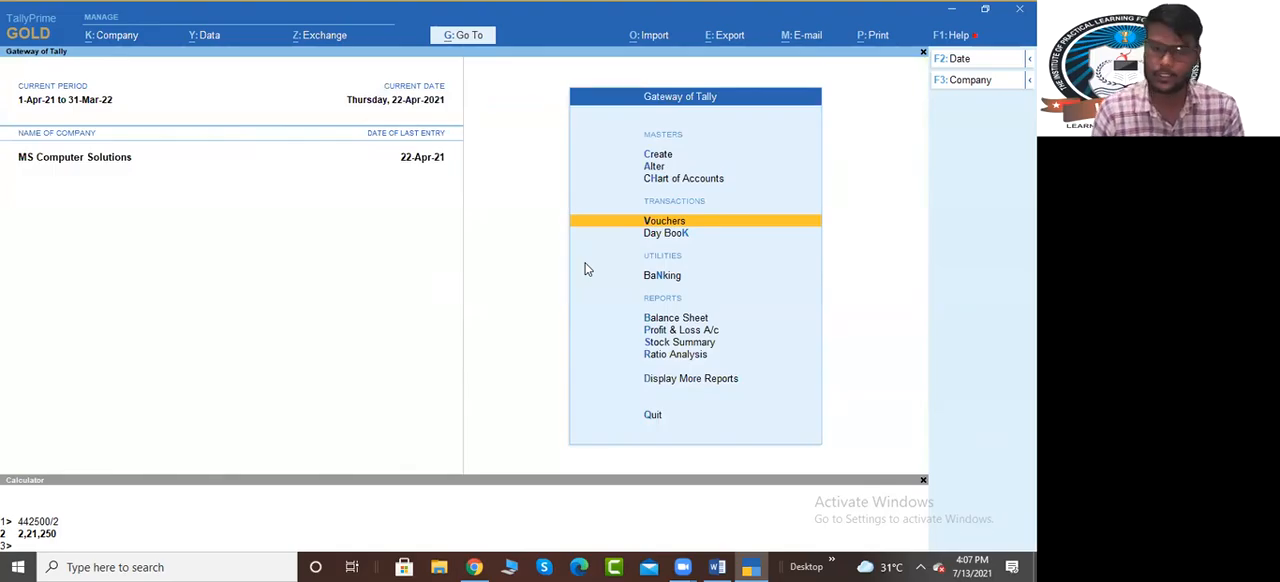
Open the Balance Sheet and examine the input and output GST ledger balances under Duties & Taxes
{"action": "key", "text": "Down"}
{"action": "key", "text": "Down"}
{"action": "key", "text": "Down"}
{"action": "key", "text": "Down"}
{"action": "key", "text": "Down"}
{"action": "key", "text": "Up"}
{"action": "key", "text": "Up"}
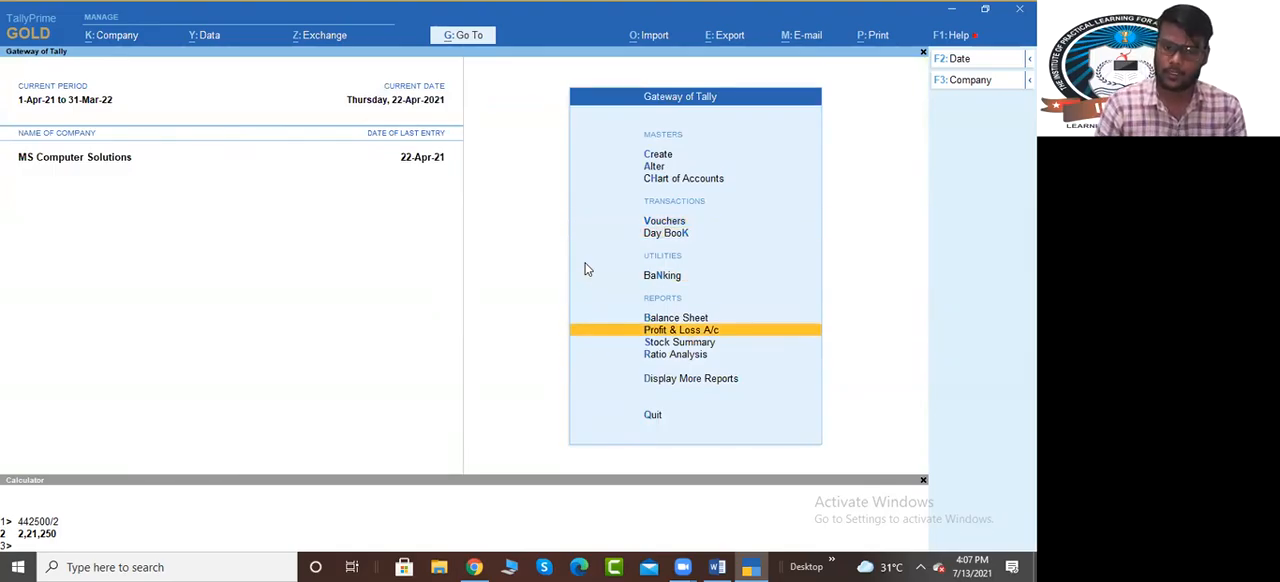
{"action": "key", "text": "Return"}
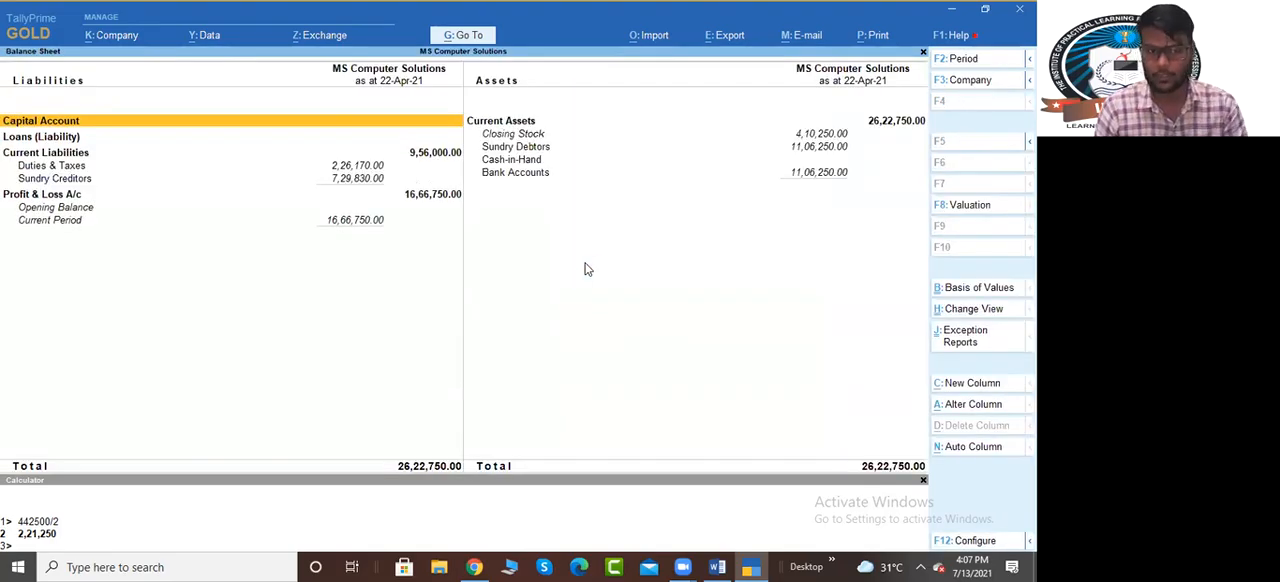
{"action": "key", "text": "Down"}
{"action": "key", "text": "Down"}
{"action": "key", "text": "Down"}
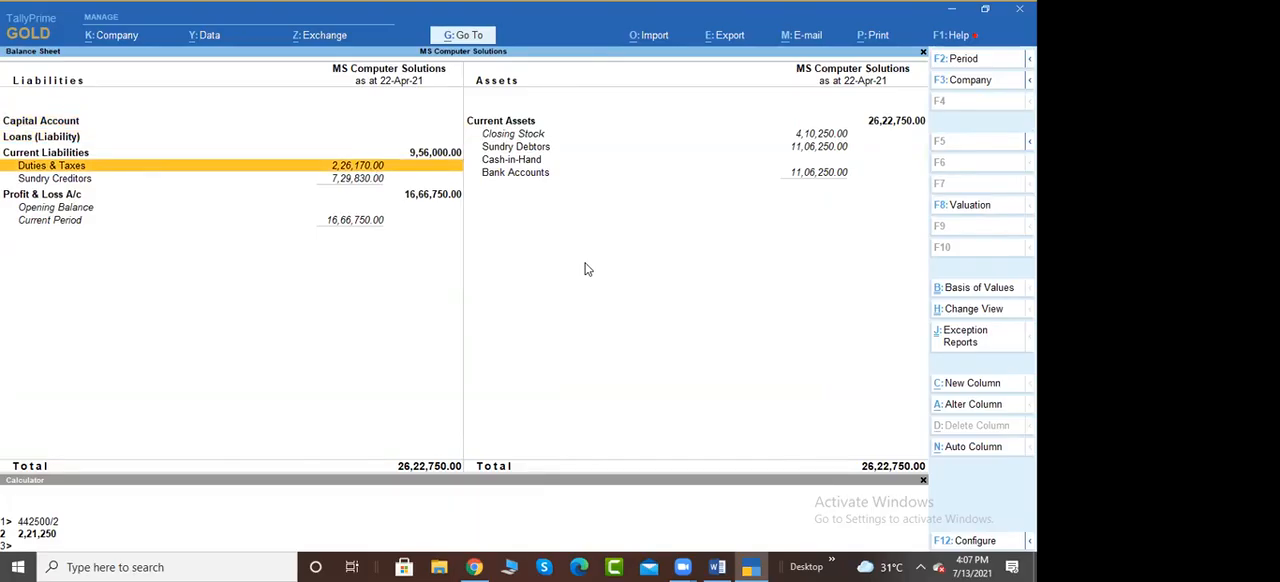
{"action": "key", "text": "Return"}
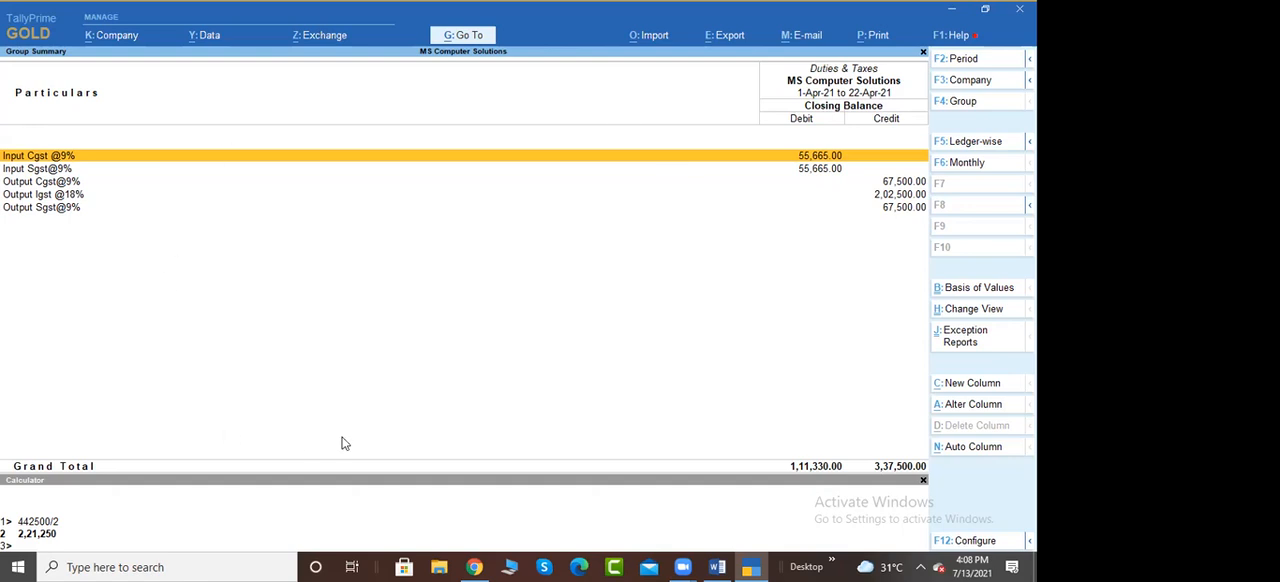
{"action": "key", "text": "Escape"}
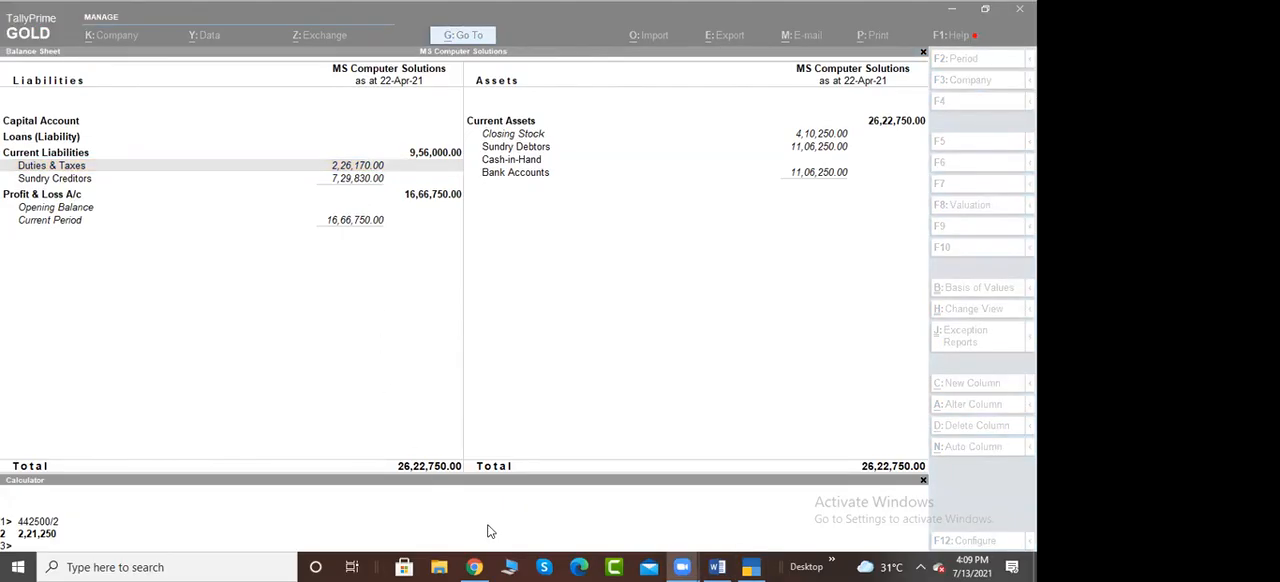
{"action": "left_click", "coordinate": [640, 338]}
{"action": "key", "text": "Escape"}
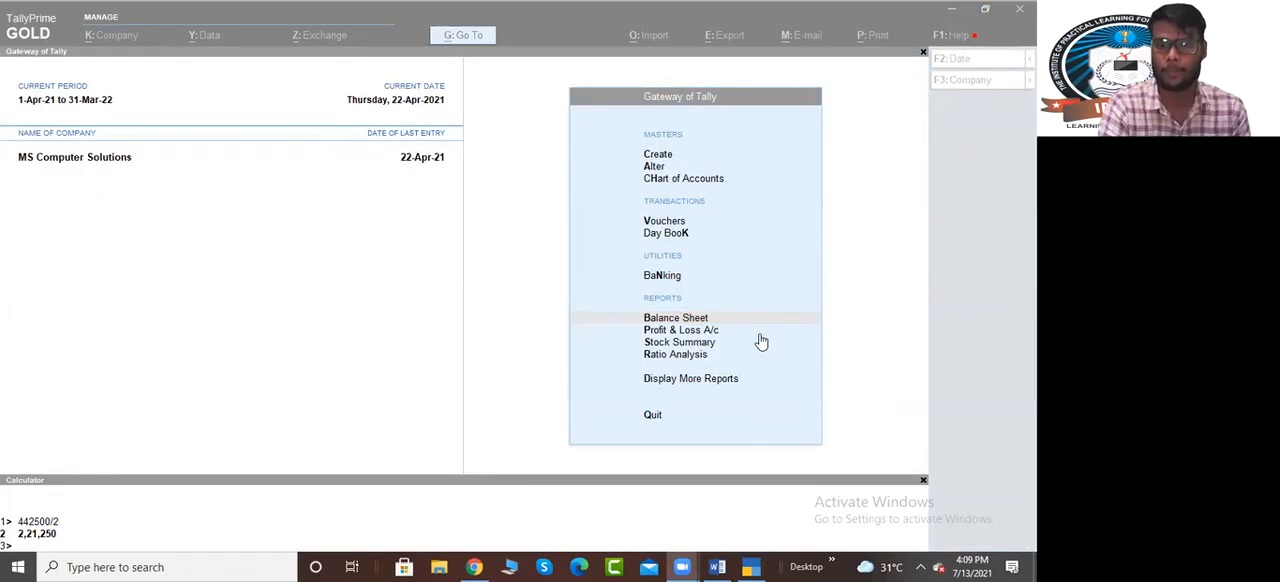
Reopen the Balance Sheet in detailed view and drill down into the Duties & Taxes group again
{"action": "left_click", "coordinate": [716, 319]}
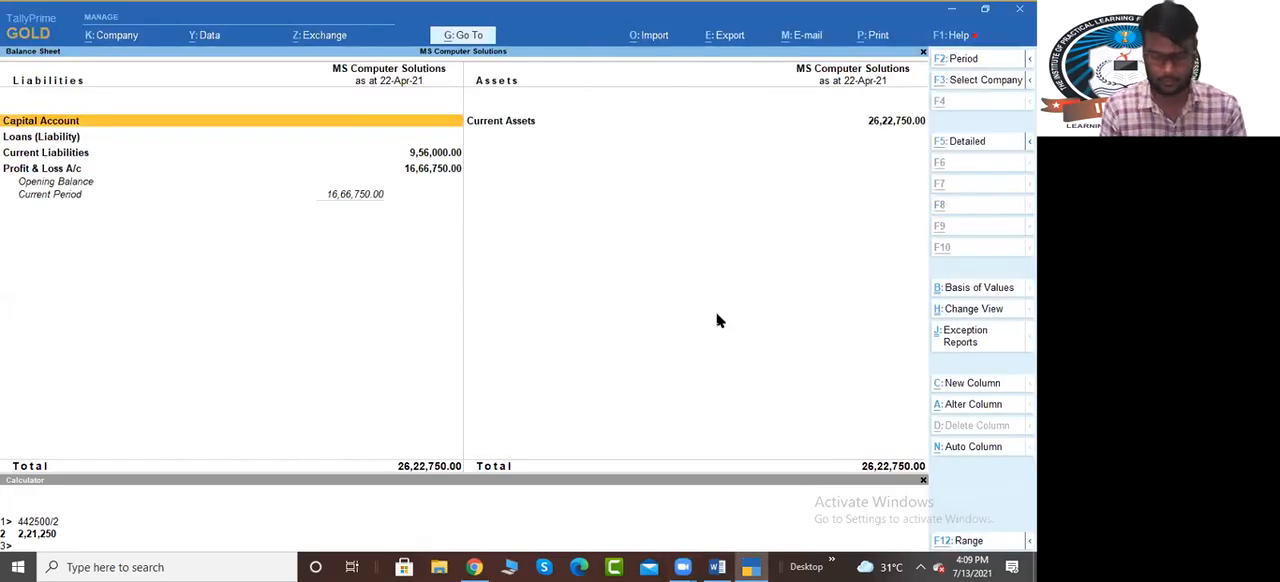
{"action": "key", "text": "alt+F5"}
{"action": "key", "text": "Down"}
{"action": "key", "text": "Down"}
{"action": "key", "text": "Down"}
{"action": "key", "text": "Return"}
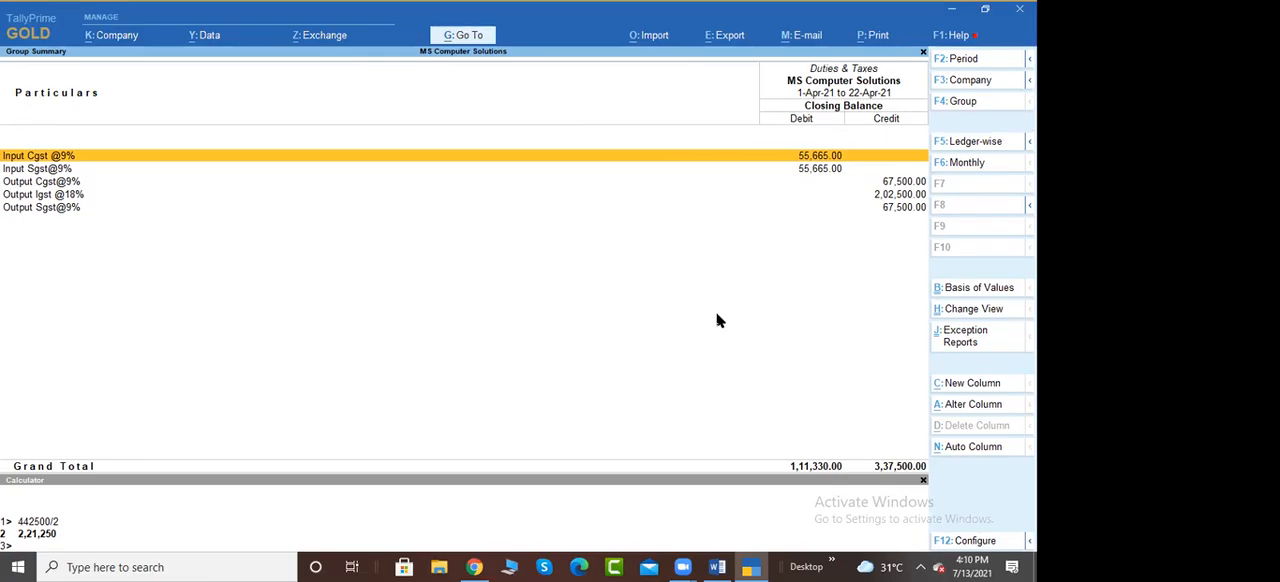
Leave the Balance Sheet and open the GSTR-1 report from the GST reports
{"action": "key", "text": "Escape"}
{"action": "key", "text": "Escape"}
{"action": "key", "text": "Home"}
{"action": "key", "text": "d"}
{"action": "key", "text": "g"}
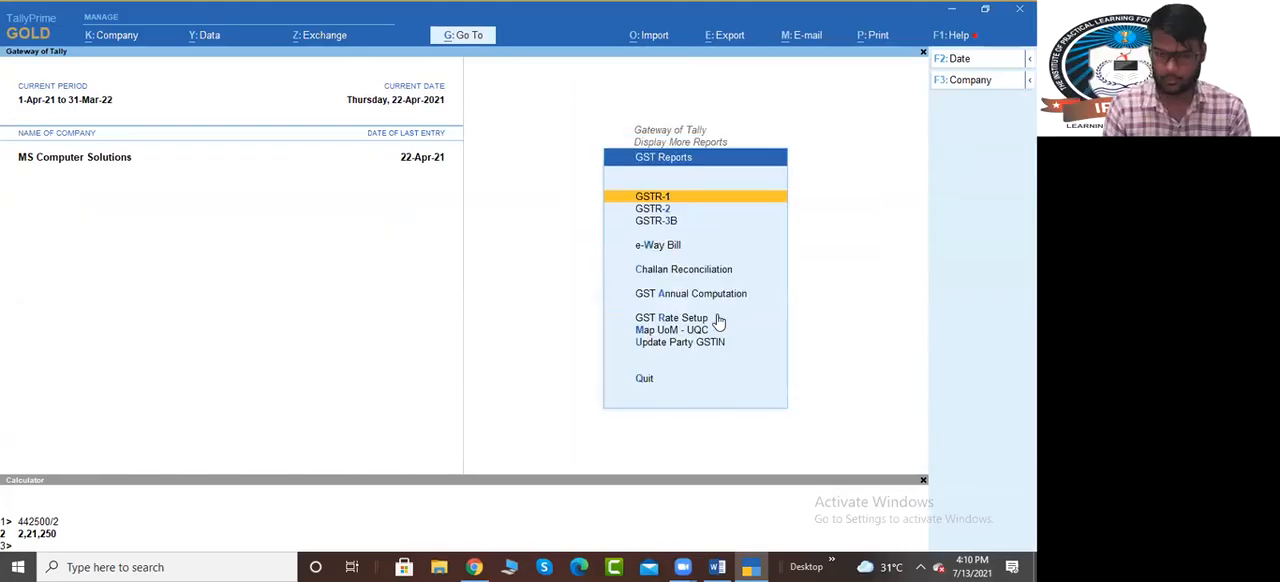
{"action": "key", "text": "Down"}
{"action": "key", "text": "Up"}
{"action": "key", "text": "Return"}
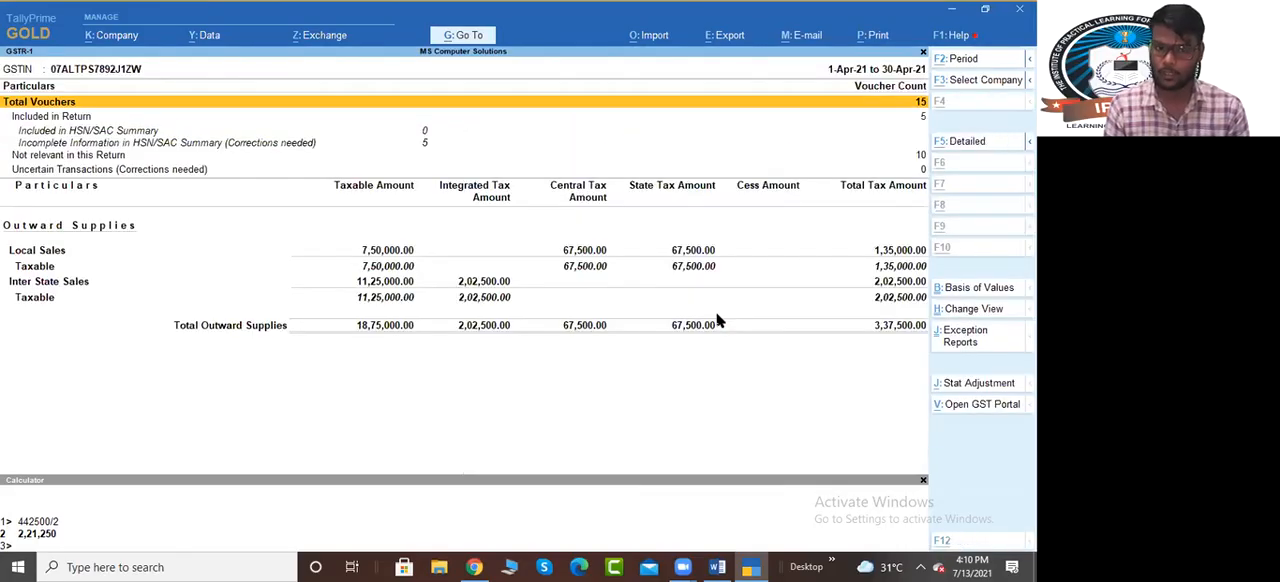
Switch GSTR-1 to the table-wise return format and examine the B2B and B2C invoice sections
{"action": "key", "text": "F5"}
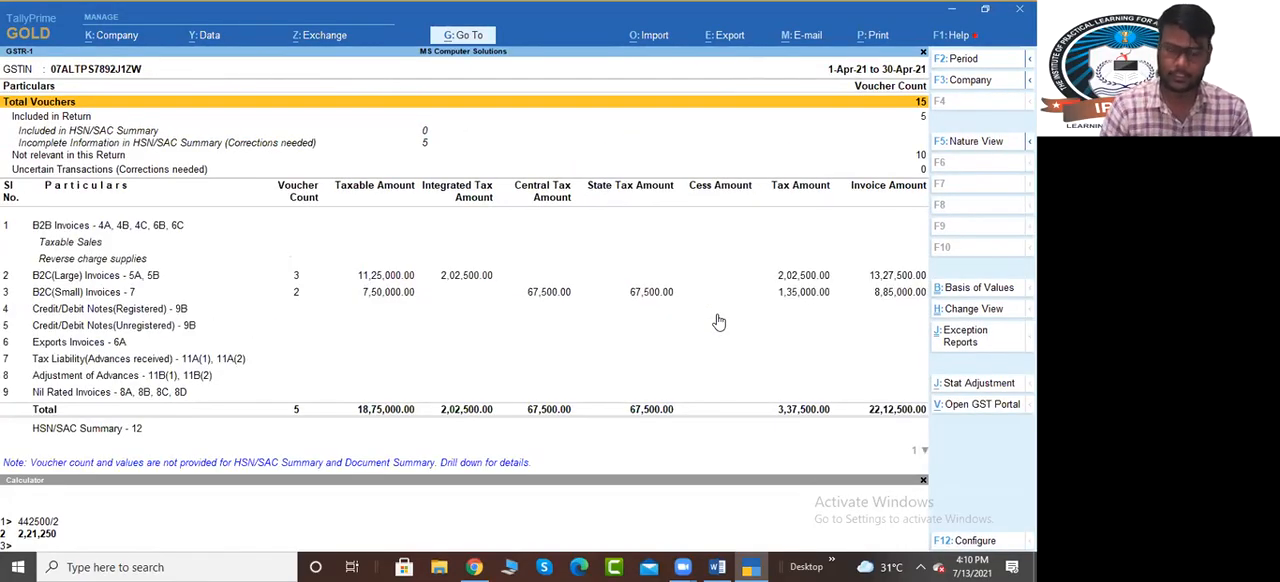
{"action": "key", "text": "Down"}
{"action": "key", "text": "Down"}
{"action": "key", "text": "Down"}
{"action": "key", "text": "Down"}
{"action": "key", "text": "Down"}
{"action": "key", "text": "Down"}
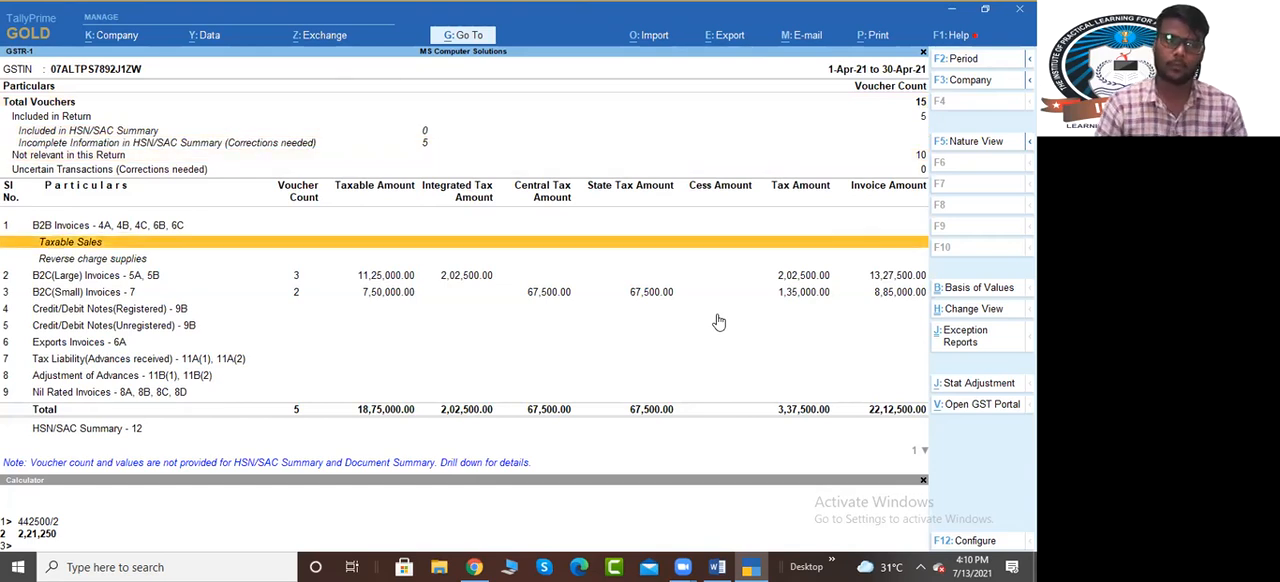
{"action": "key", "text": "Up"}
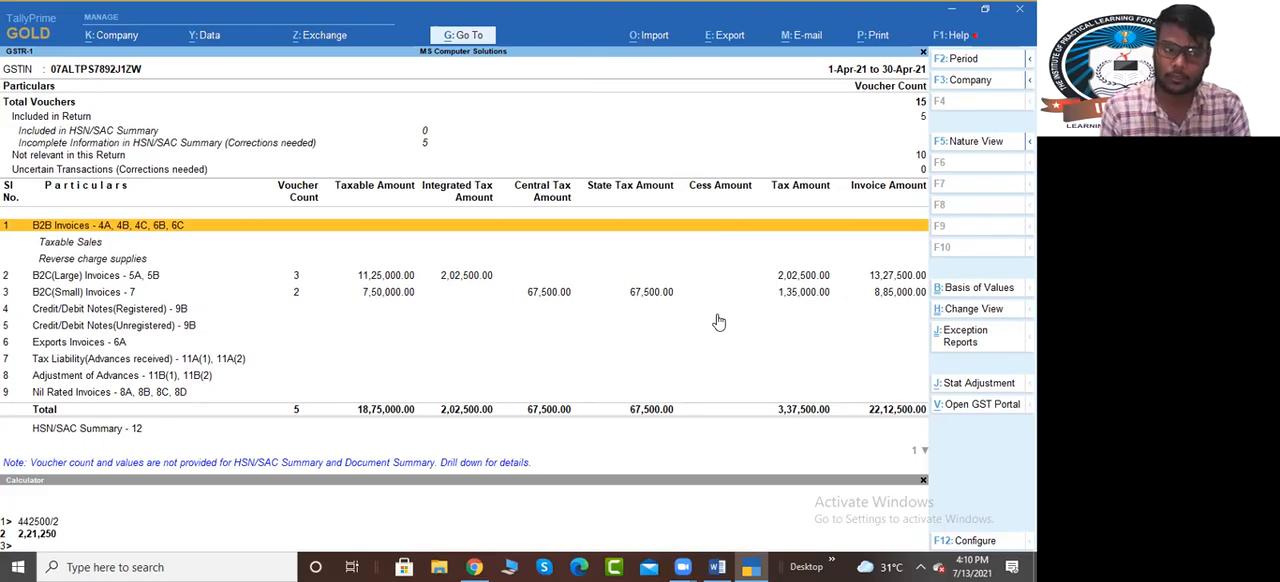
{"action": "key", "text": "Down"}
{"action": "key", "text": "Down"}
{"action": "key", "text": "Down"}
{"action": "key", "text": "Down"}
{"action": "key", "text": "Up"}
{"action": "key", "text": "Up"}
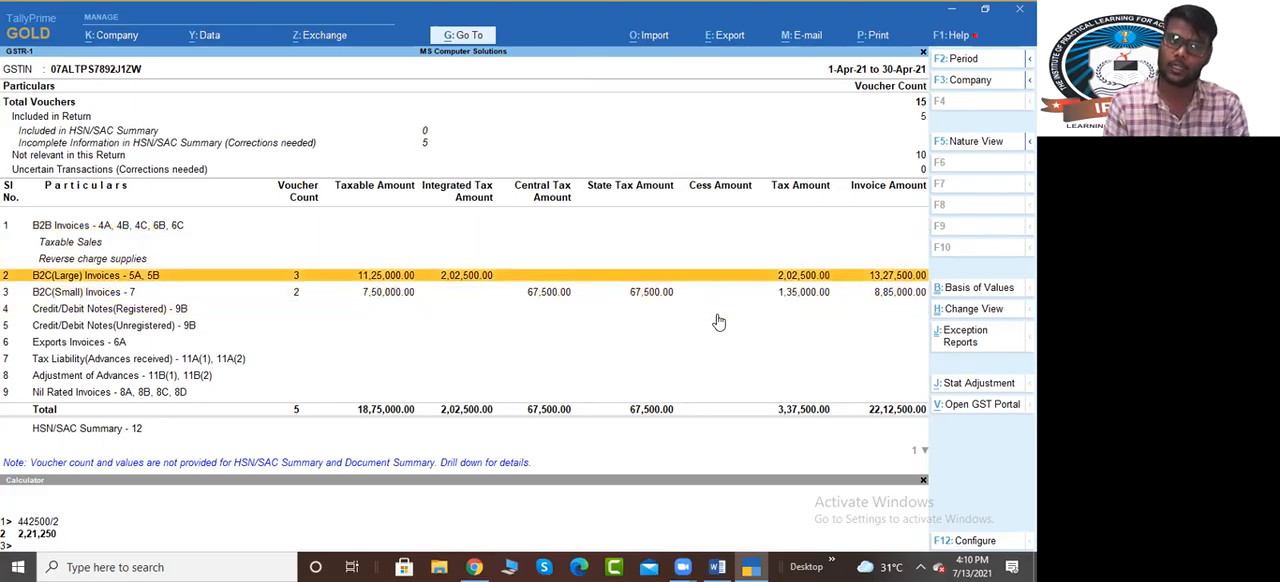
{"action": "key", "text": "Down"}
{"action": "key", "text": "Up"}
{"action": "key", "text": "Down"}
{"action": "key", "text": "Up"}
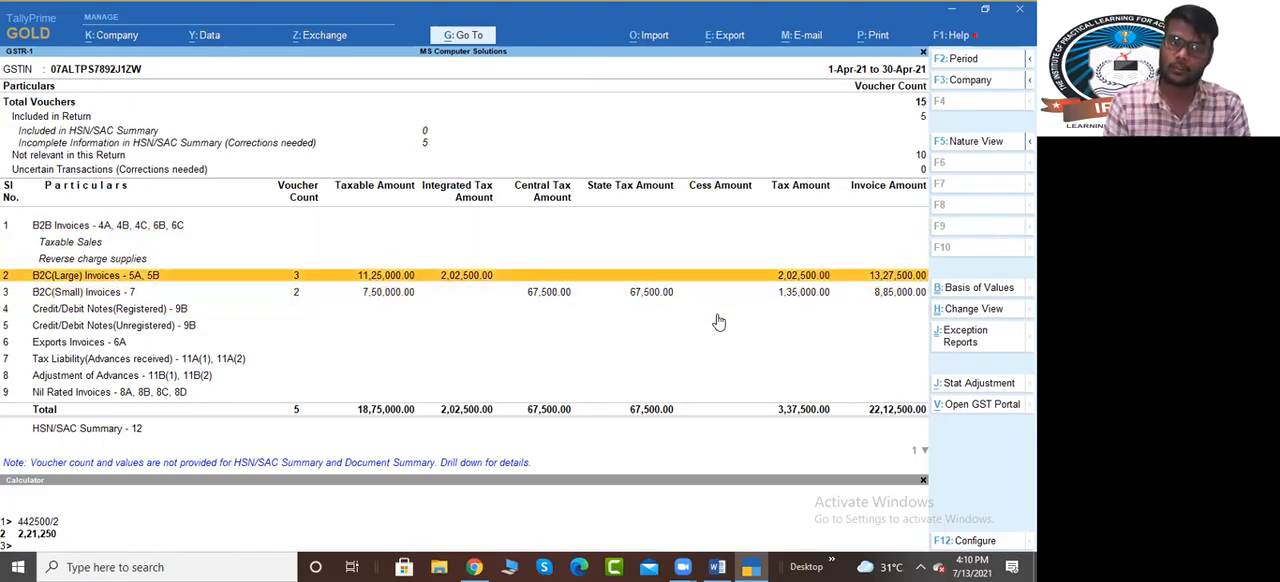
Drill down from B2C(Small) Invoices - 7 through Delhi to its sales vouchers, and return to the GSTR-1 summary
{"action": "key", "text": "Down"}
{"action": "key", "text": "Return"}
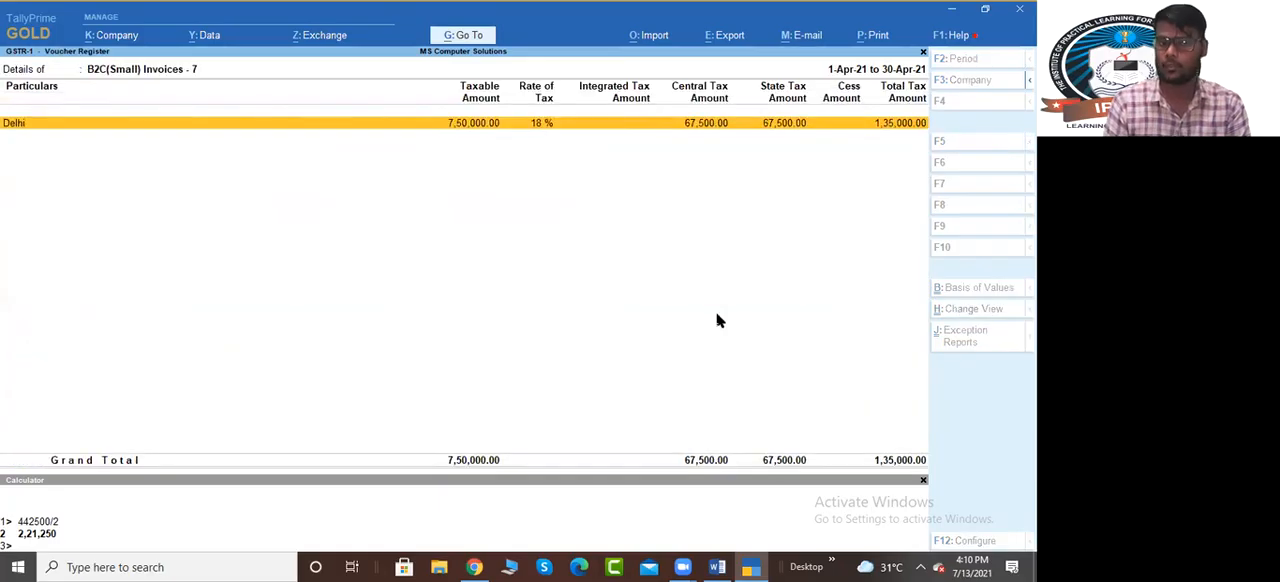
{"action": "key", "text": "Return"}
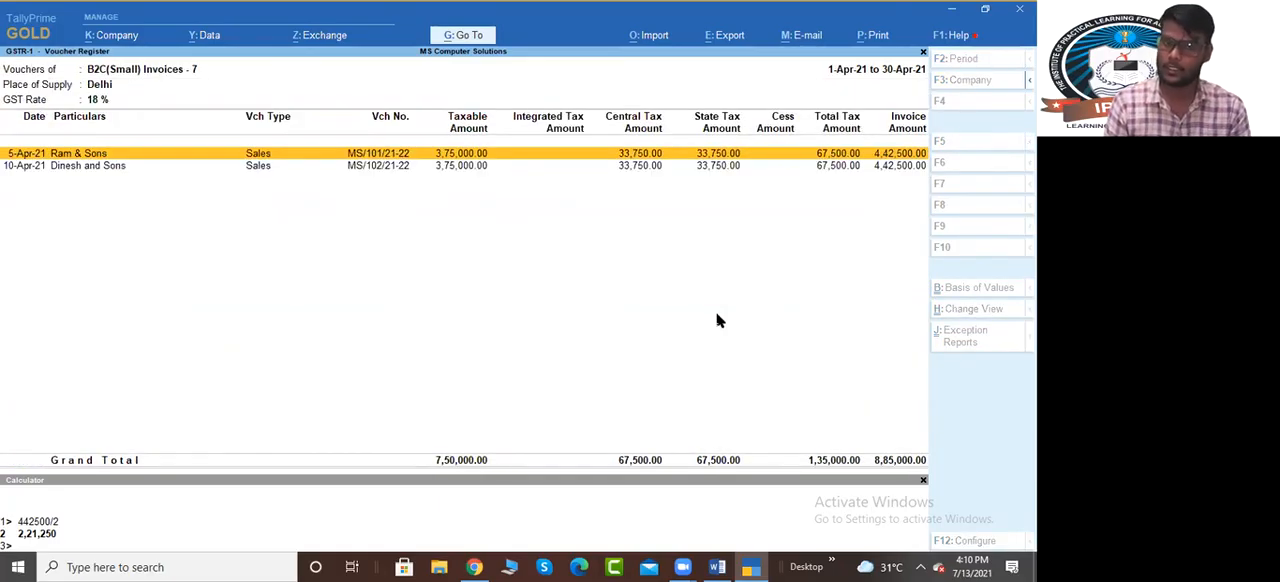
{"action": "key", "text": "Escape"}
{"action": "key", "text": "Escape"}
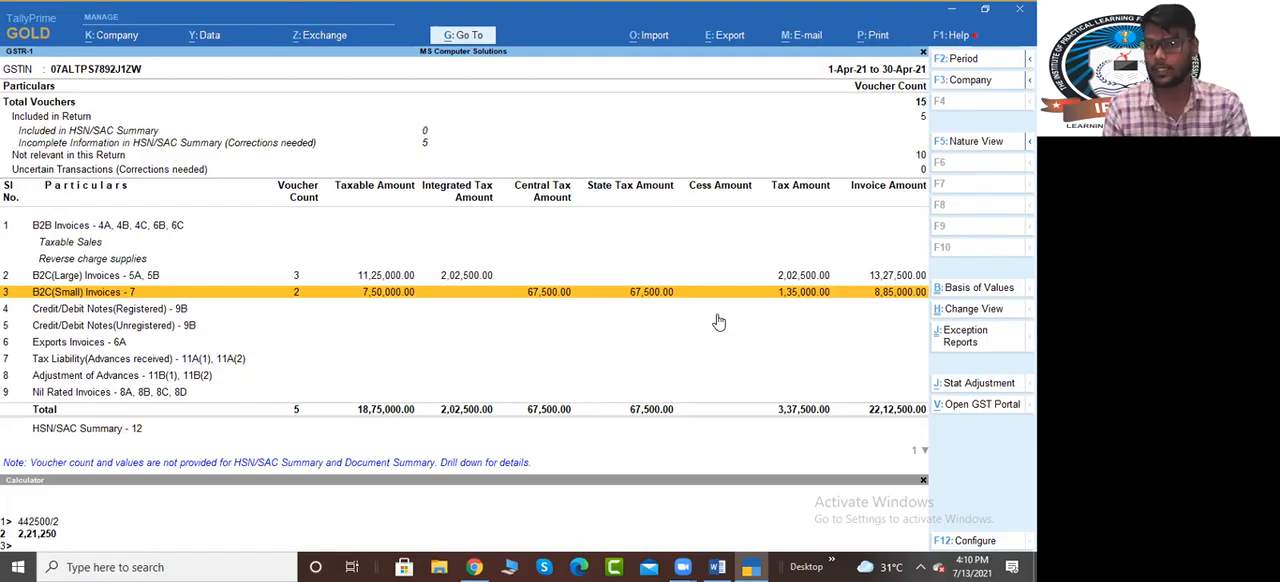
Open the vouchers behind B2C(Large) Invoices - 5A, 5B, and return to the GSTR-1 summary
{"action": "key", "text": "Up"}
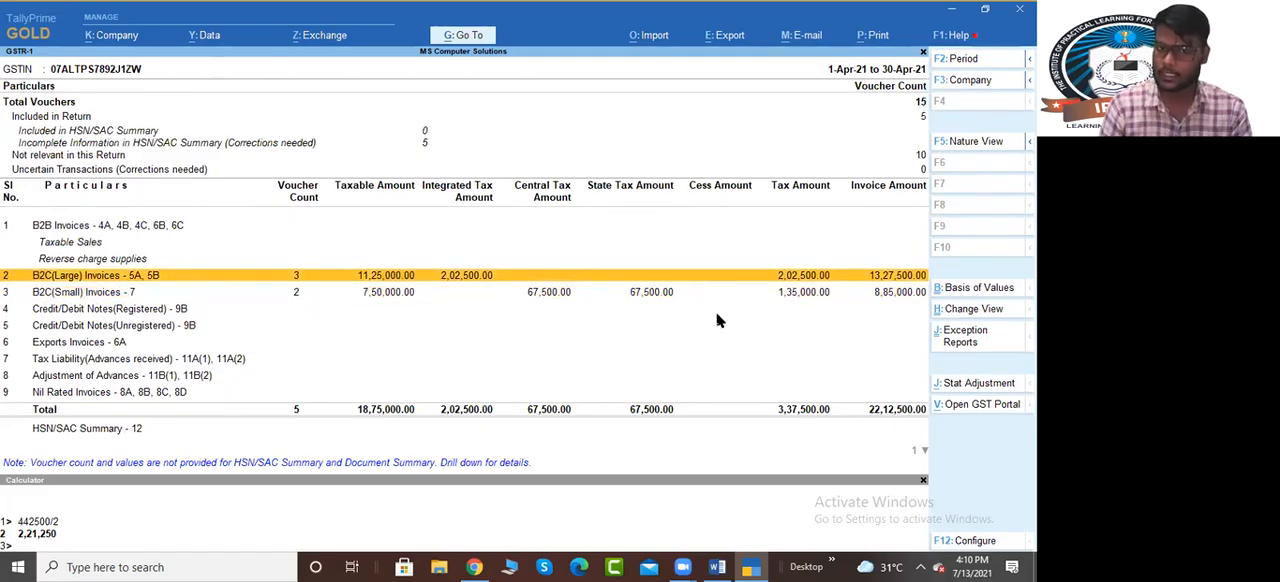
{"action": "key", "text": "Return"}
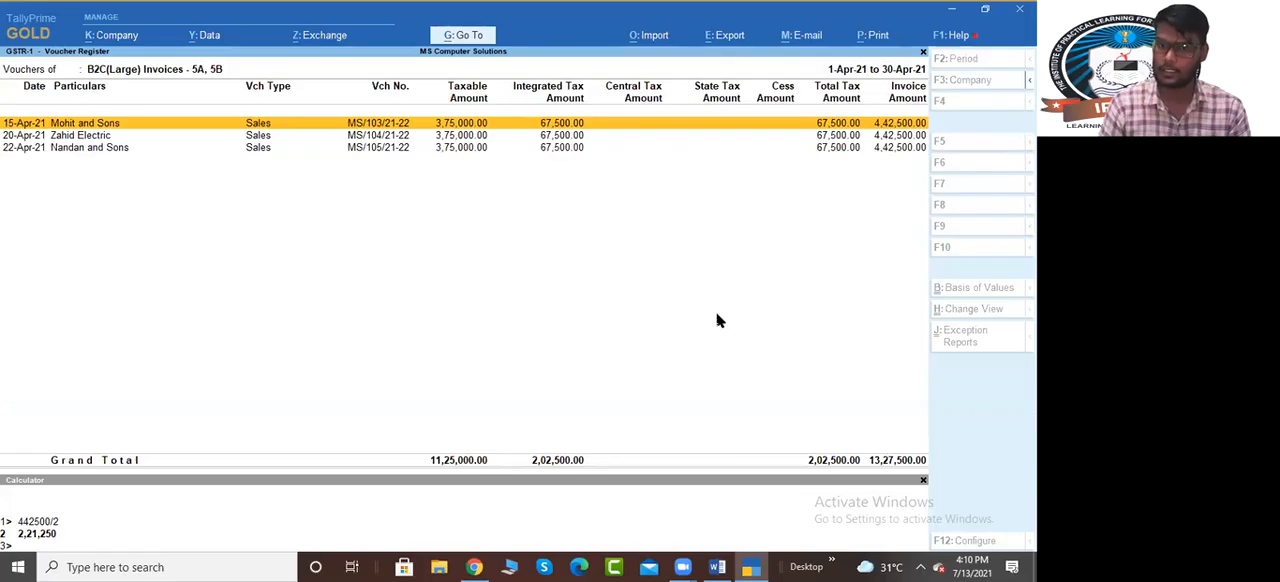
{"action": "key", "text": "Escape"}
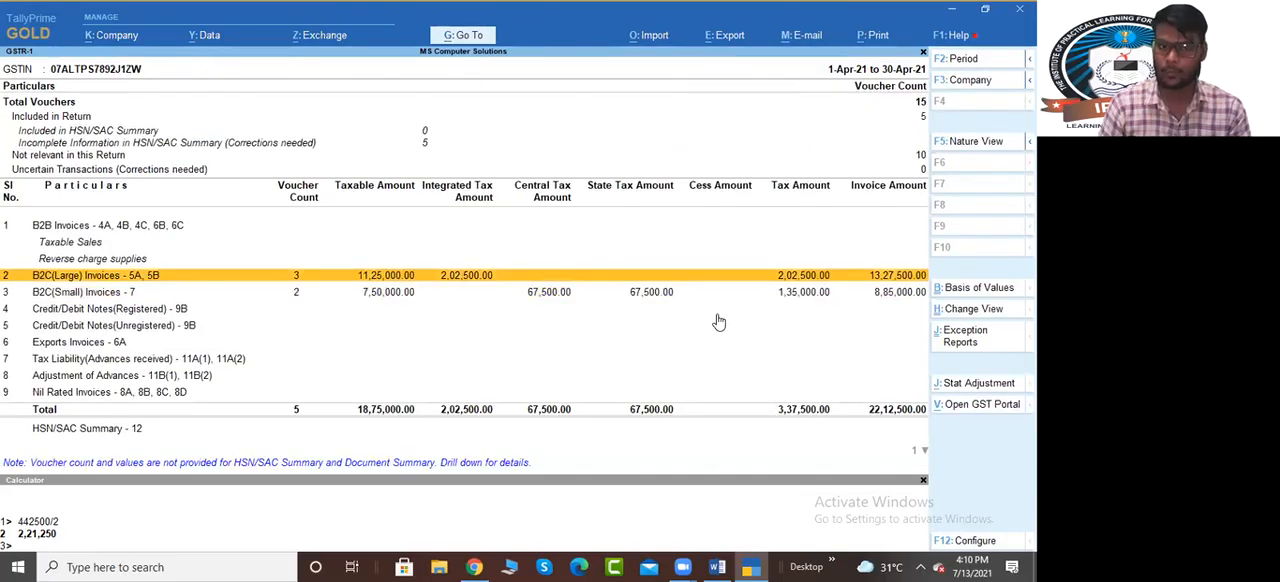
Compare the B2C(Large) and B2C(Small) invoice rows in the GSTR-1 summary, and go back to the GST reports list
{"action": "key", "text": "Down"}
{"action": "key", "text": "Up"}
{"action": "key", "text": "Down"}
{"action": "key", "text": "Up"}
{"action": "key", "text": "Down"}
{"action": "key", "text": "Up"}
{"action": "key", "text": "Down"}
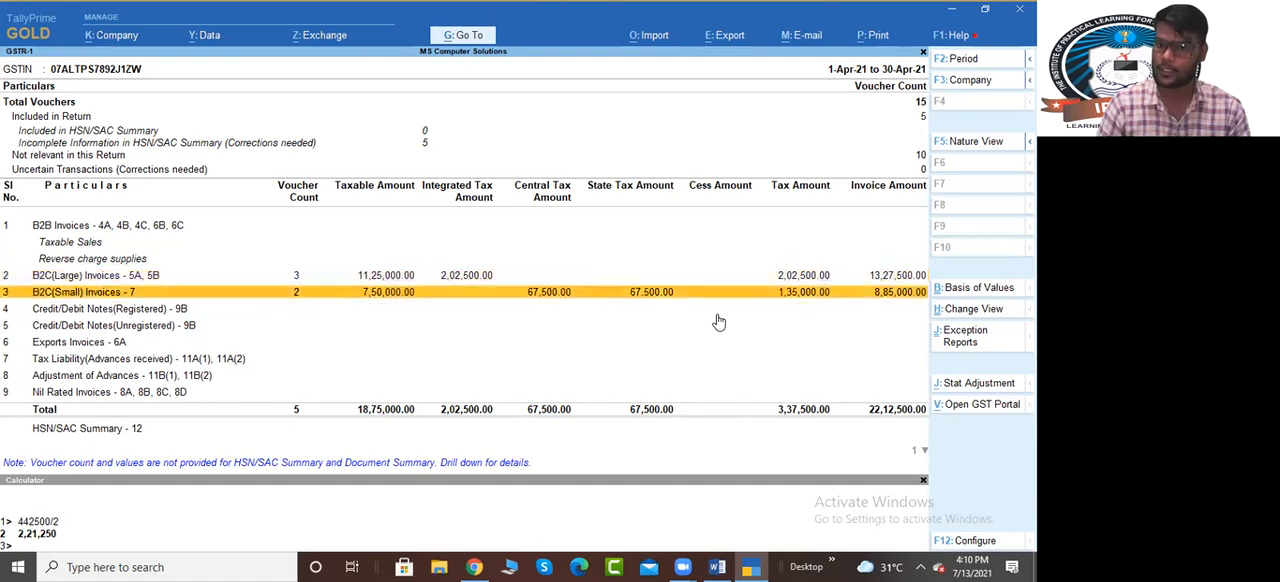
{"action": "key", "text": "Up"}
{"action": "key", "text": "Down"}
{"action": "key", "text": "Up"}
{"action": "key", "text": "Down"}
{"action": "key", "text": "Up"}
{"action": "key", "text": "Down"}
{"action": "key", "text": "Up"}
{"action": "key", "text": "Down"}
{"action": "key", "text": "Up"}
{"action": "key", "text": "Escape"}
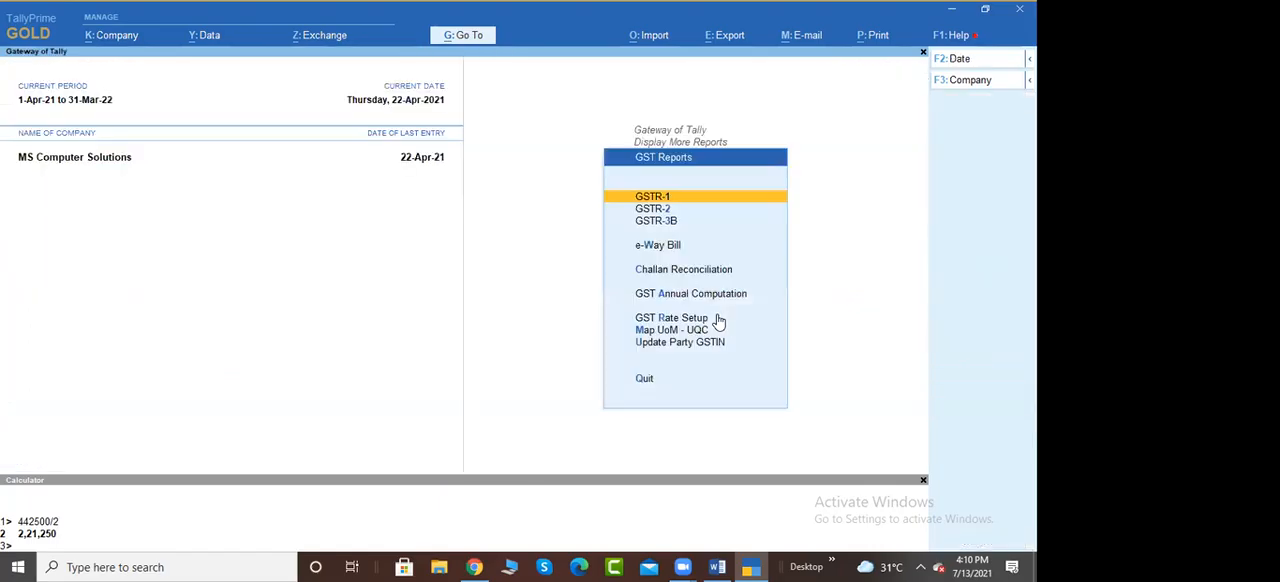